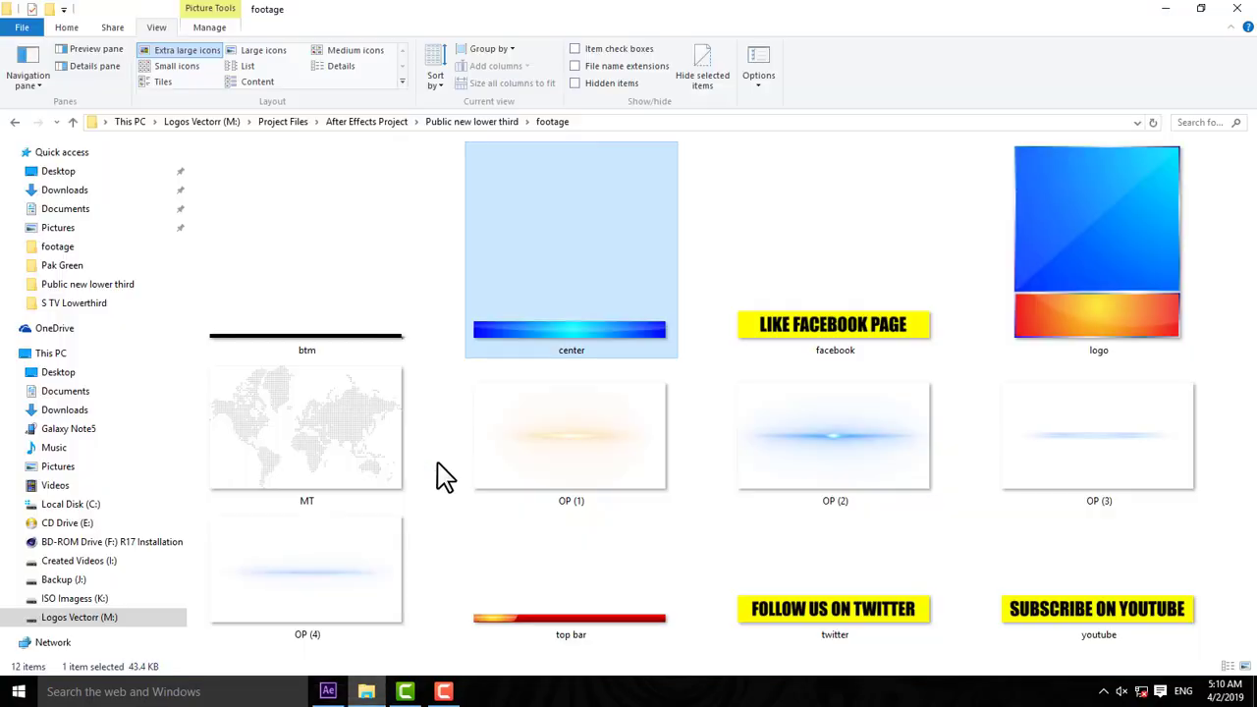
Step: Drag OP (2).png from File Explorer into Comp 1 as its top layer
{"action": "mouse_move", "coordinate": [849, 447]}
{"action": "left_mouse_down"}
{"action": "mouse_move", "coordinate": [332, 695]}
{"action": "mouse_move", "coordinate": [364, 612]}
{"action": "left_mouse_up"}
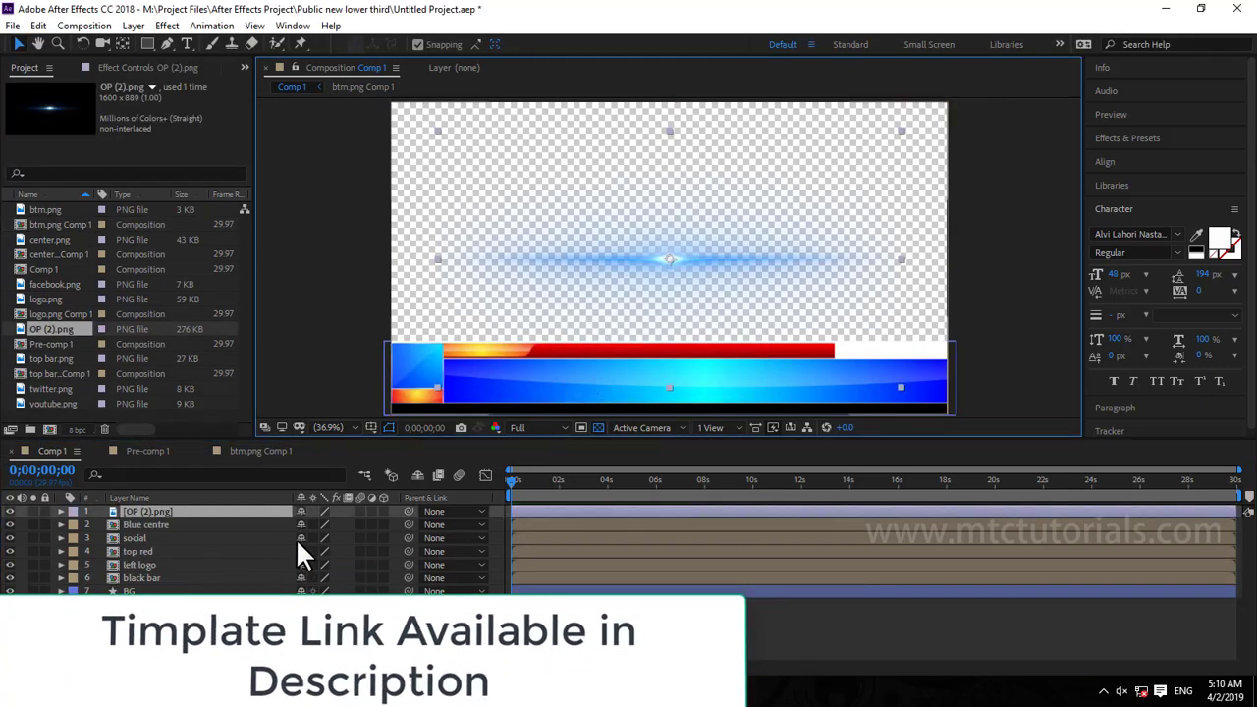
Step: Lower the flare to Y 1037, scale it to 59×33%, and set its blending to Add
{"action": "left_click", "coordinate": [403, 496]}
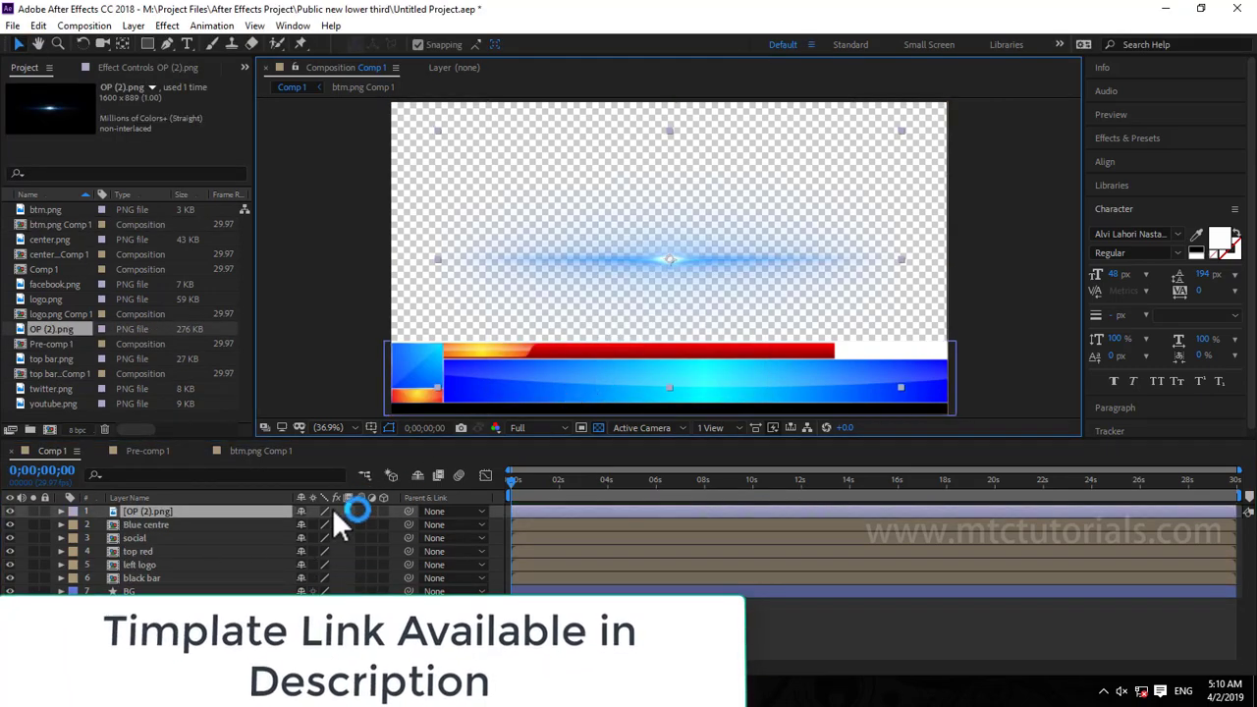
{"action": "key", "text": "p"}
{"action": "left_click_drag", "start_coordinate": [360, 524], "coordinate": [677, 561]}
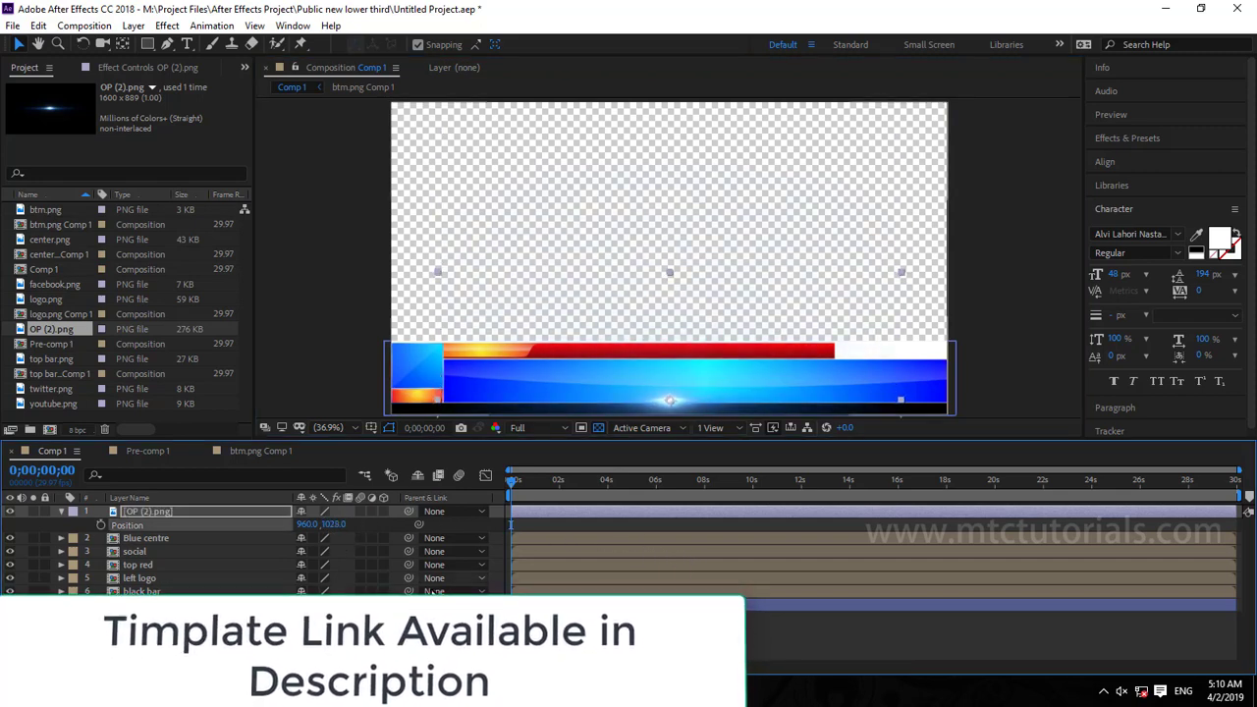
{"action": "key", "text": "s"}
{"action": "mouse_move", "coordinate": [342, 524]}
{"action": "left_mouse_down"}
{"action": "mouse_move", "coordinate": [301, 530]}
{"action": "mouse_move", "coordinate": [319, 524]}
{"action": "left_mouse_up"}
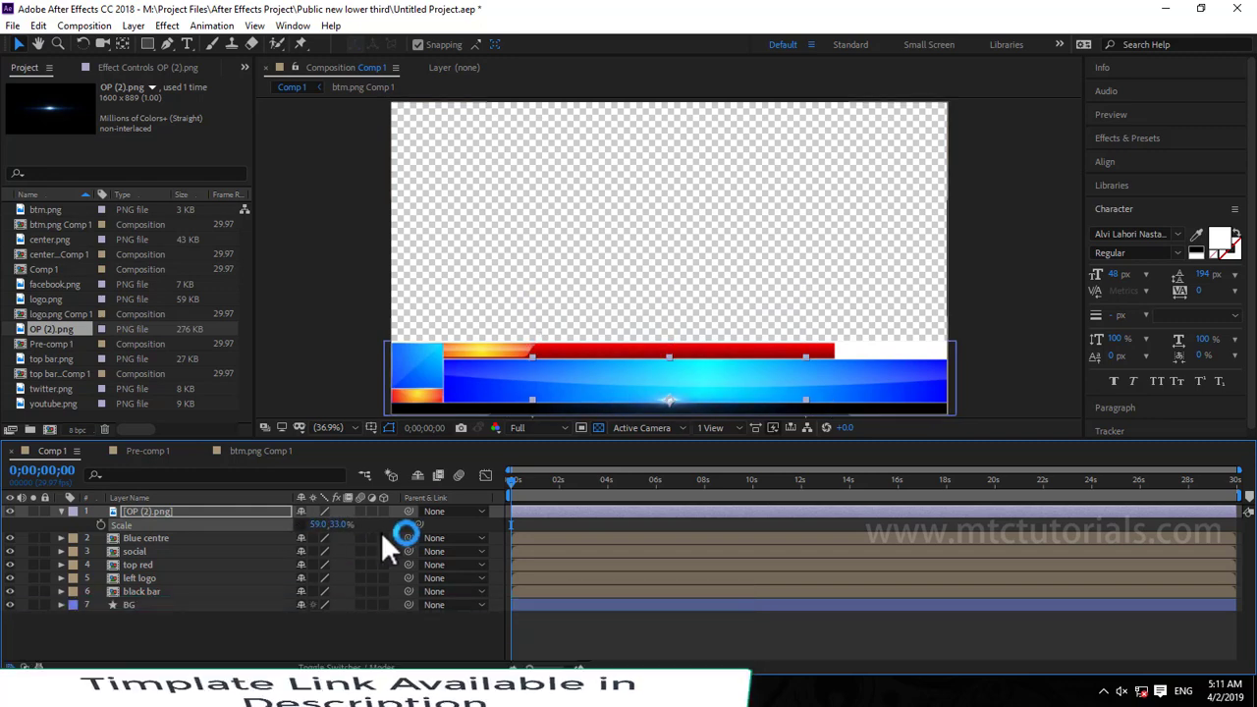
{"action": "left_click", "coordinate": [381, 667]}
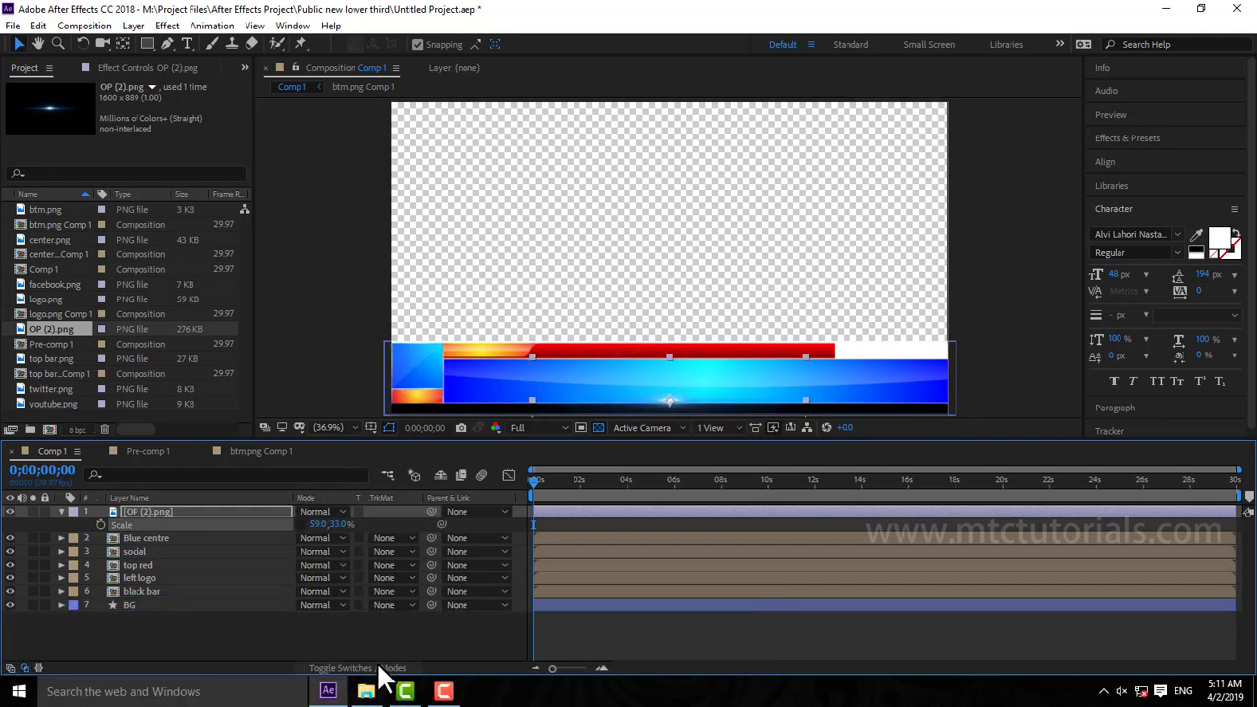
{"action": "left_click", "coordinate": [331, 512]}
{"action": "left_click", "coordinate": [380, 242]}
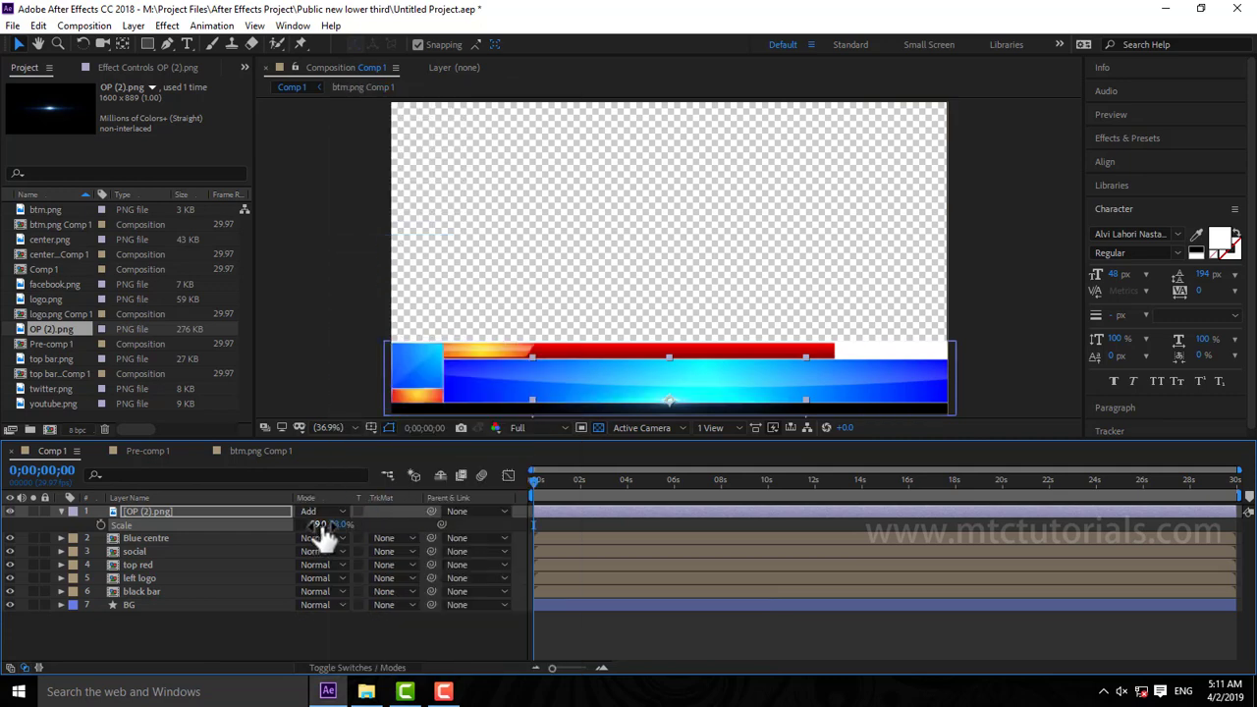
Step: Park the flare left of the bar at -496,1037 with a Position keyframe
{"action": "key", "text": "p"}
{"action": "mouse_move", "coordinate": [334, 525]}
{"action": "left_mouse_down"}
{"action": "mouse_move", "coordinate": [349, 517]}
{"action": "mouse_move", "coordinate": [351, 552]}
{"action": "mouse_move", "coordinate": [216, 496]}
{"action": "left_mouse_up"}
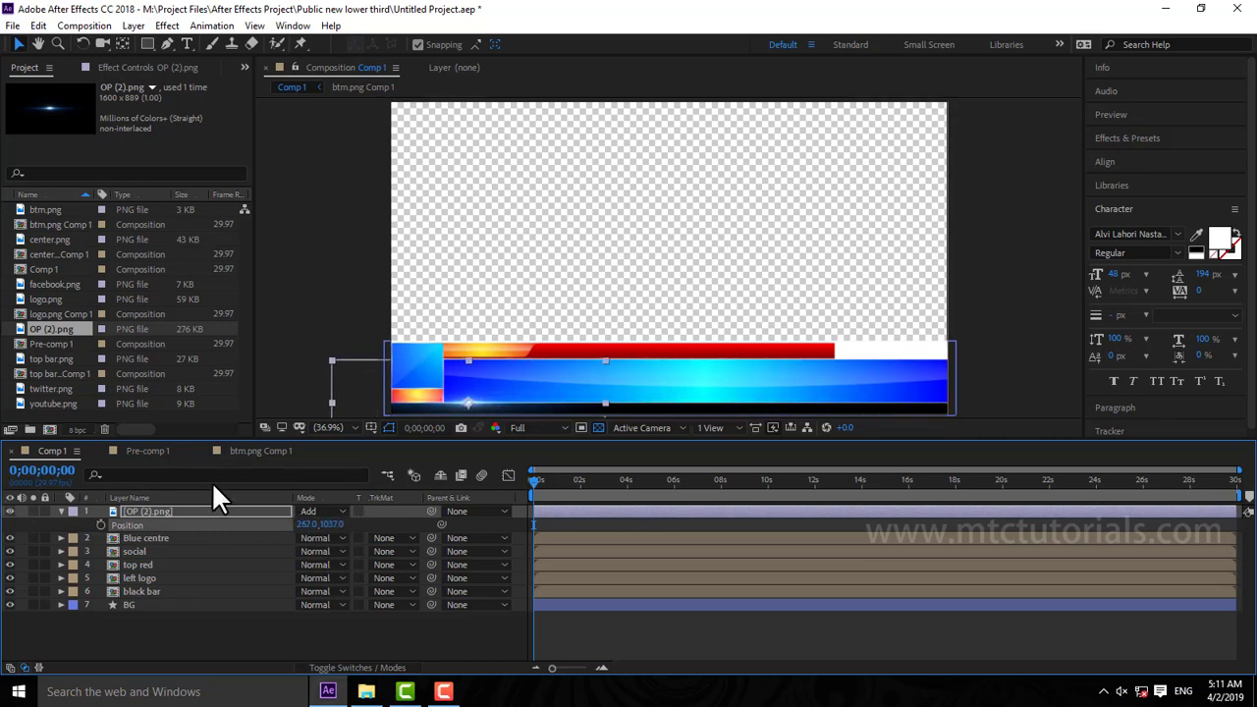
{"action": "left_click_drag", "start_coordinate": [316, 535], "coordinate": [313, 535]}
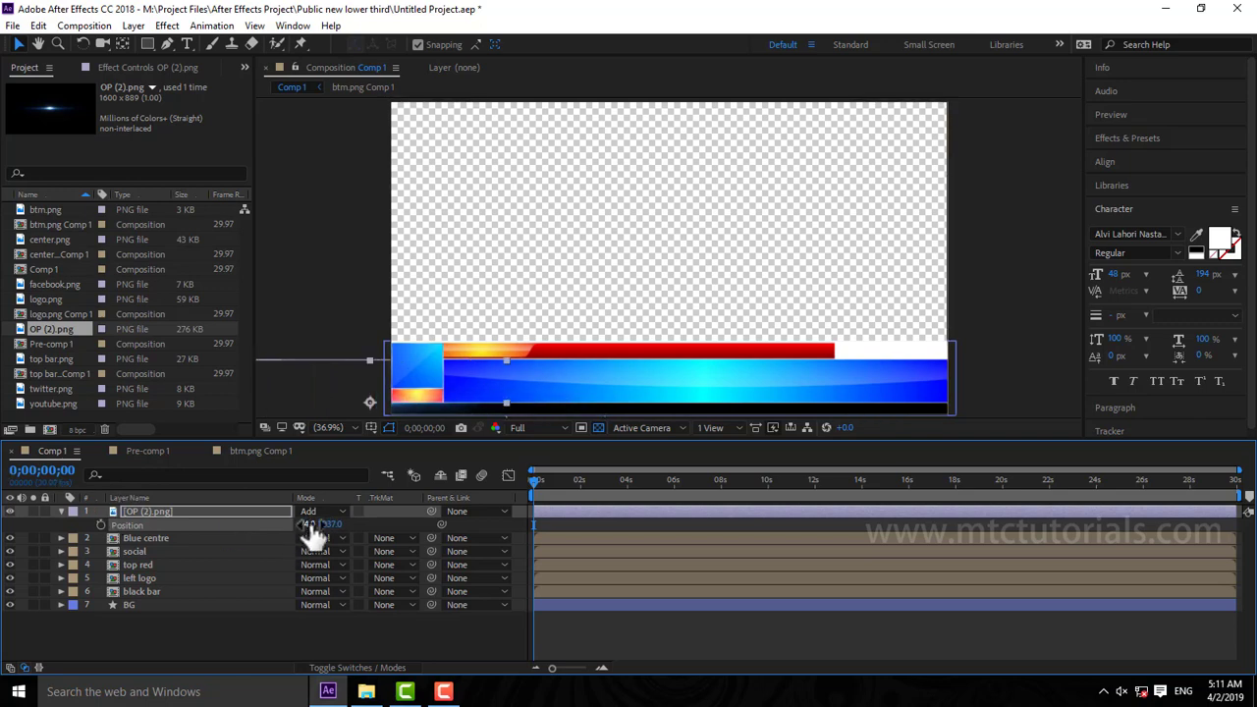
{"action": "left_click_drag", "start_coordinate": [103, 505], "coordinate": [224, 543]}
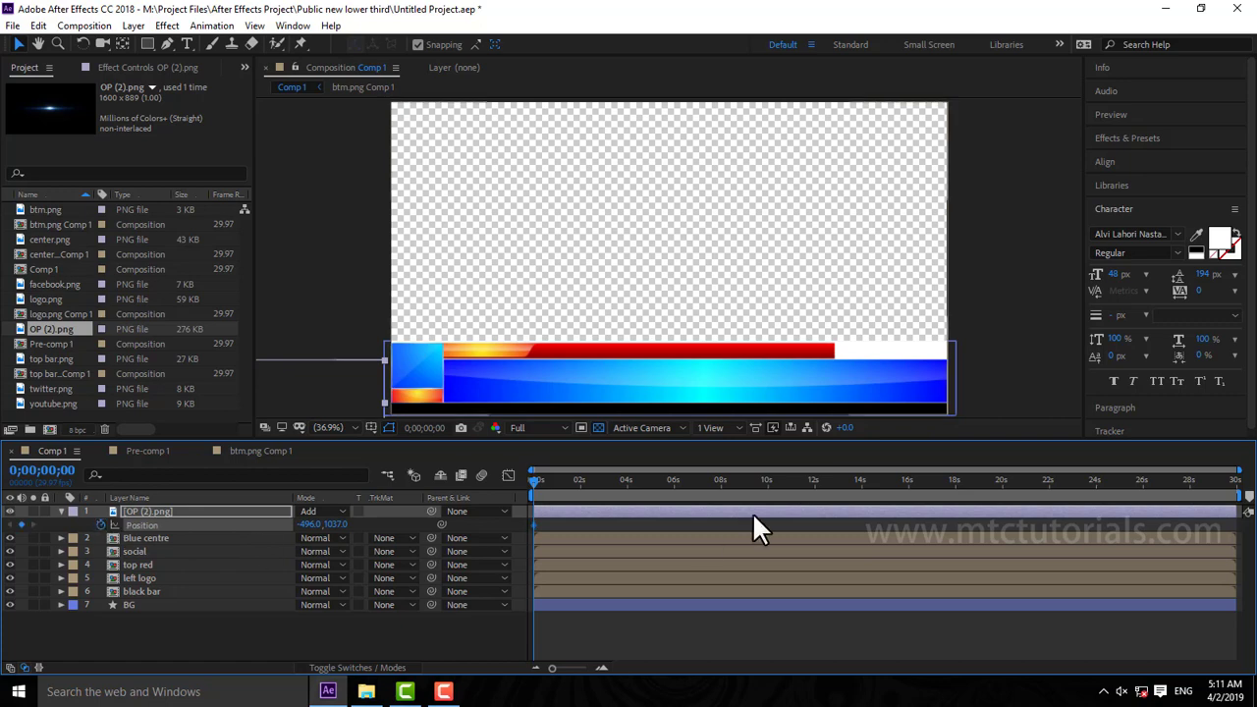
Step: Add a second Position keyframe at X 2475 and move it to about 15 seconds
{"action": "left_click", "coordinate": [722, 486]}
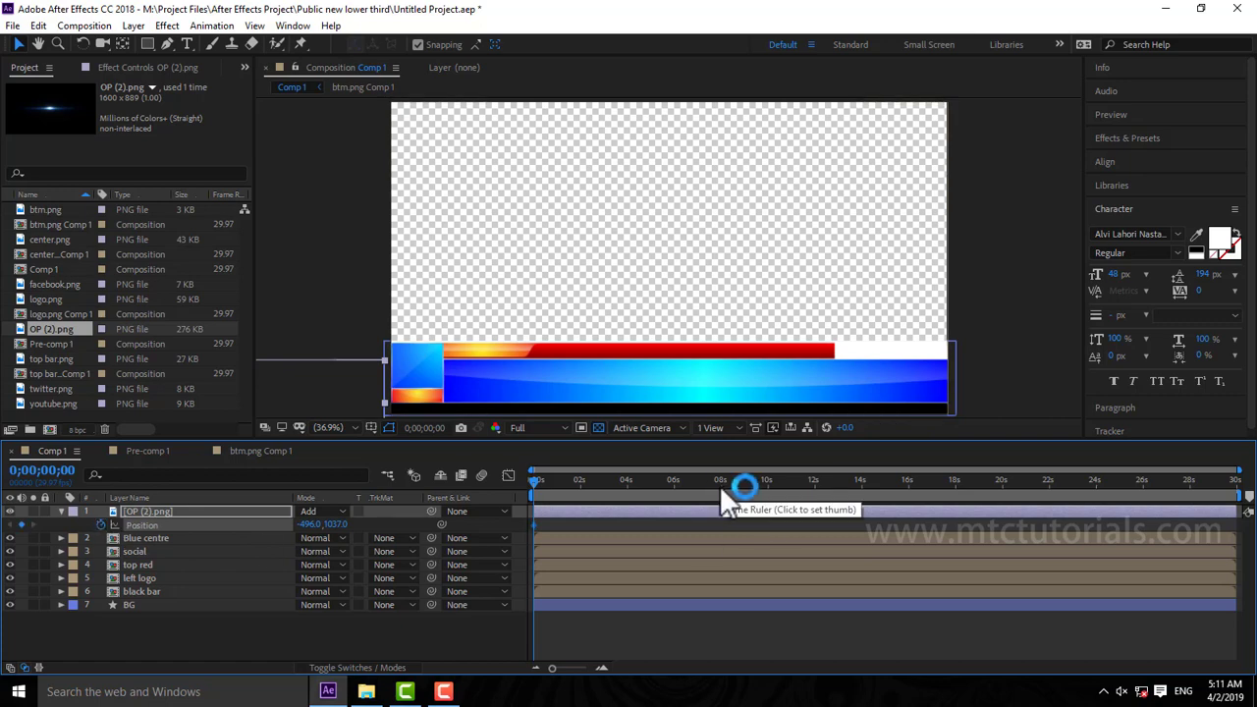
{"action": "left_click_drag", "start_coordinate": [305, 525], "coordinate": [611, 557]}
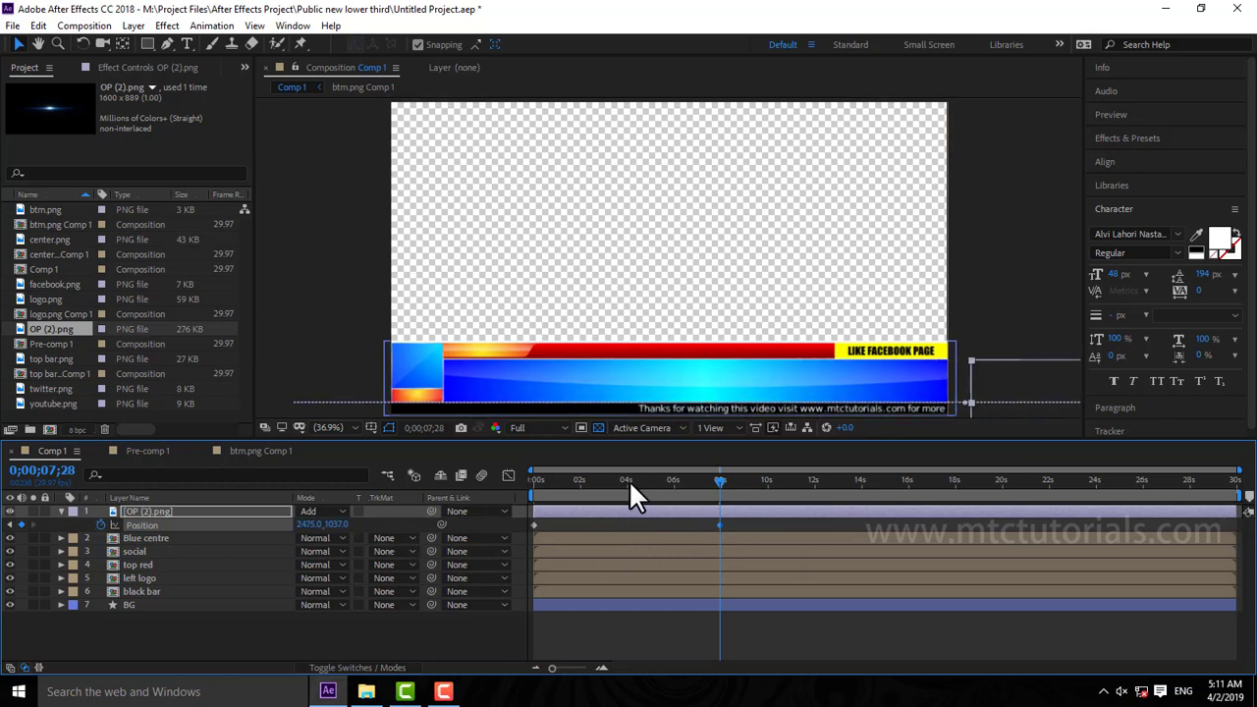
{"action": "key", "text": "space"}
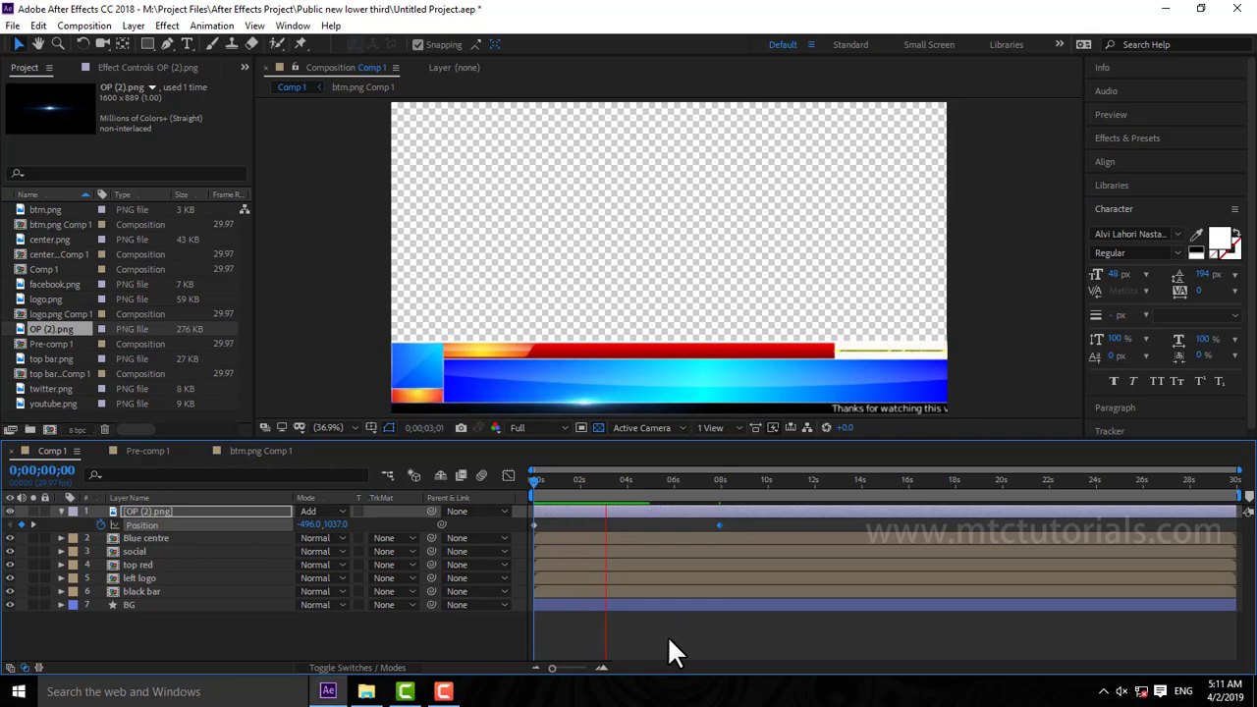
{"action": "left_click", "coordinate": [717, 524]}
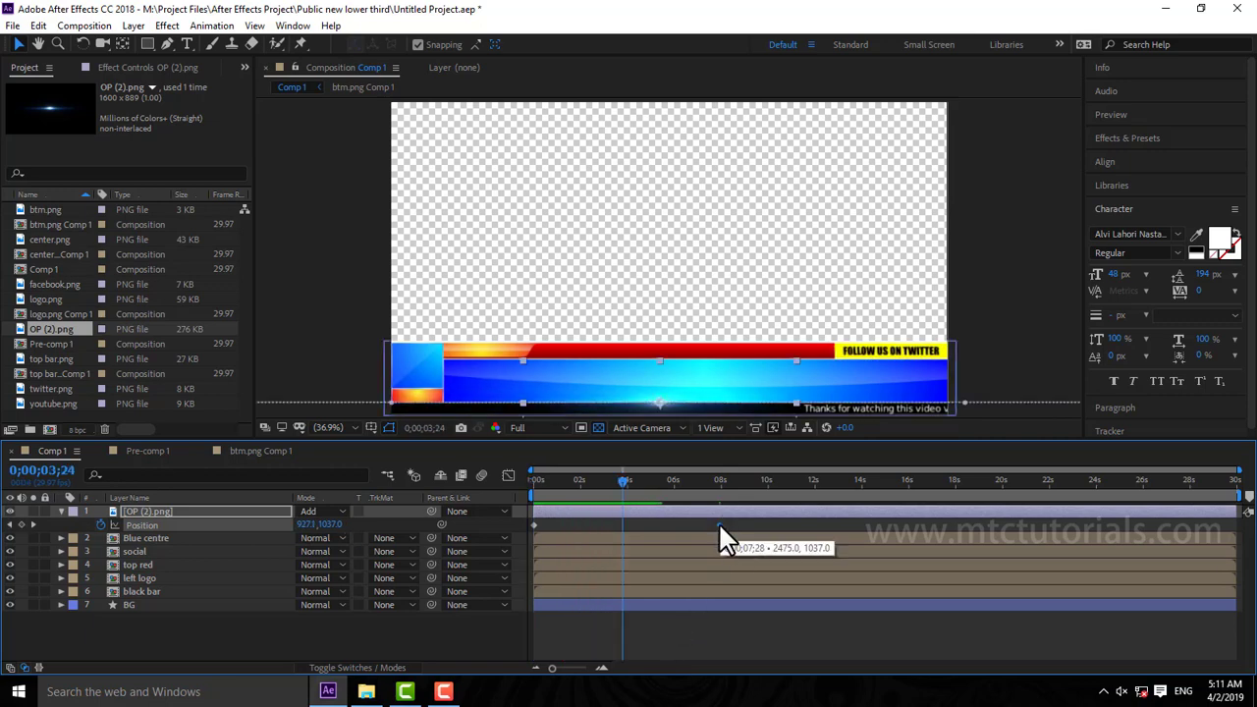
{"action": "left_click_drag", "start_coordinate": [718, 525], "coordinate": [887, 525]}
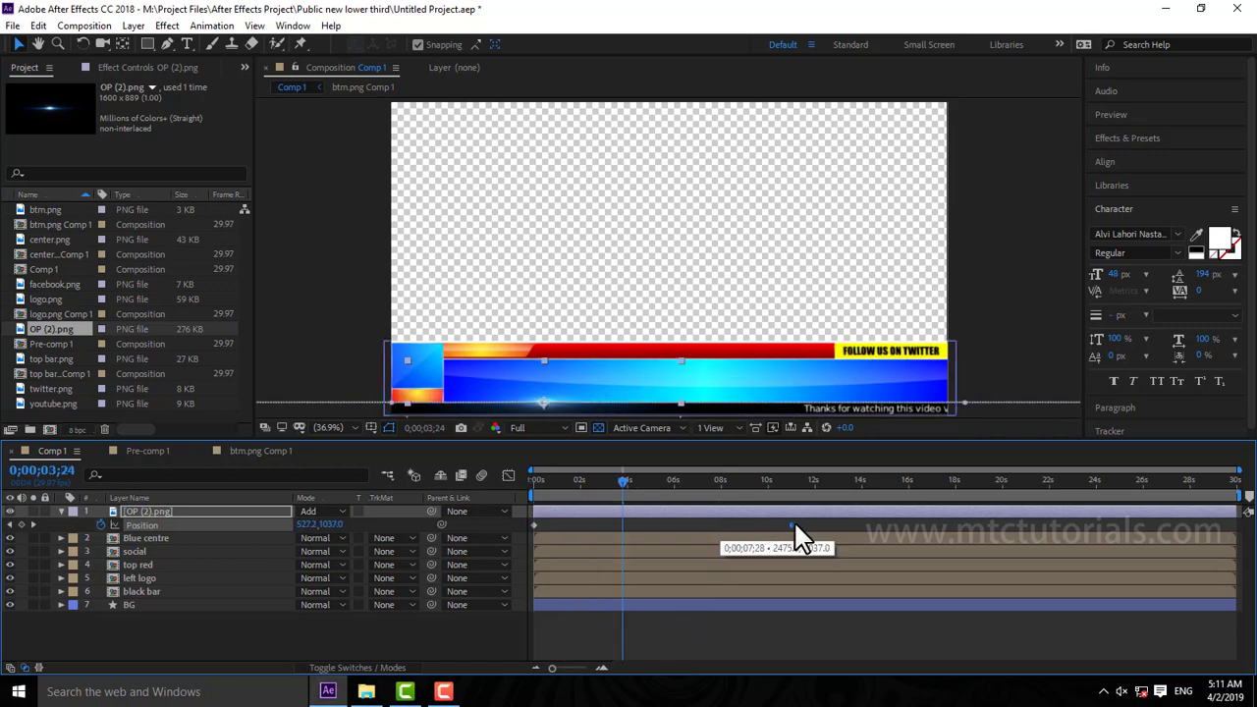
Step: Narrow the flare's scale width to 30% and preview the sweep
{"action": "left_click", "coordinate": [167, 511]}
{"action": "key", "text": "s"}
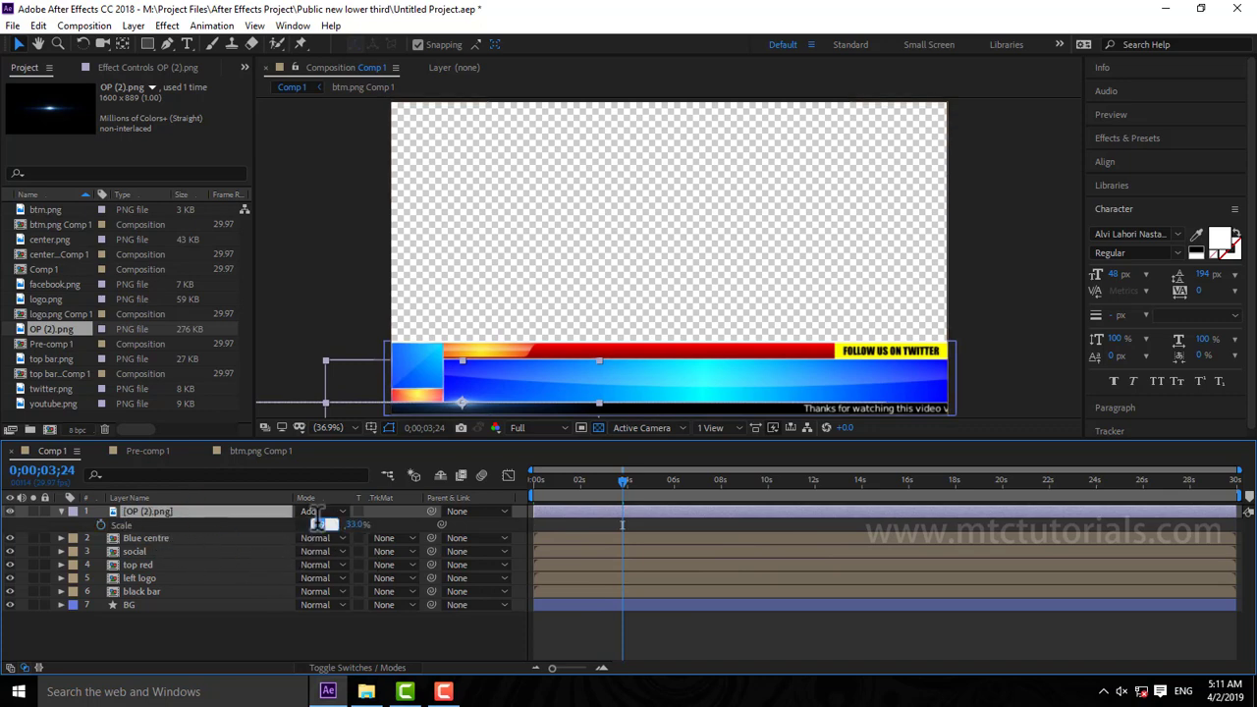
{"action": "type", "text": "30"}
{"action": "key", "text": "Return"}
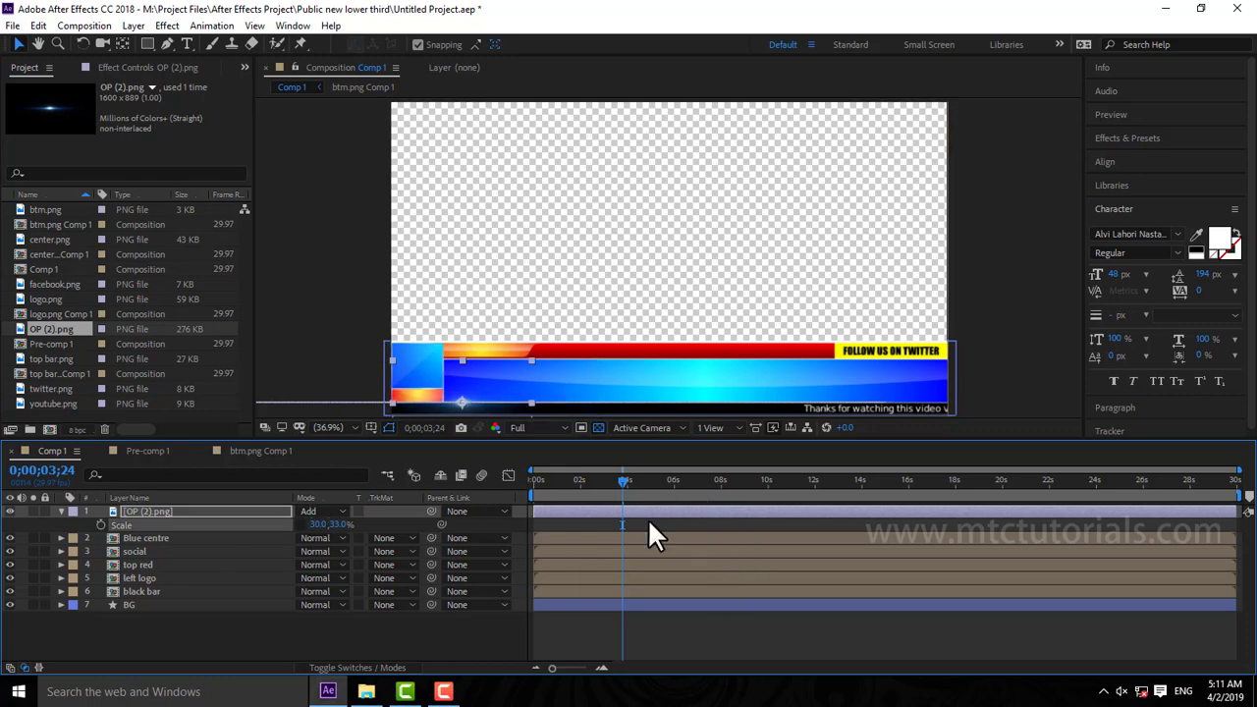
{"action": "left_click", "coordinate": [621, 633]}
{"action": "left_click_drag", "start_coordinate": [577, 479], "coordinate": [482, 492]}
{"action": "key", "text": "space"}
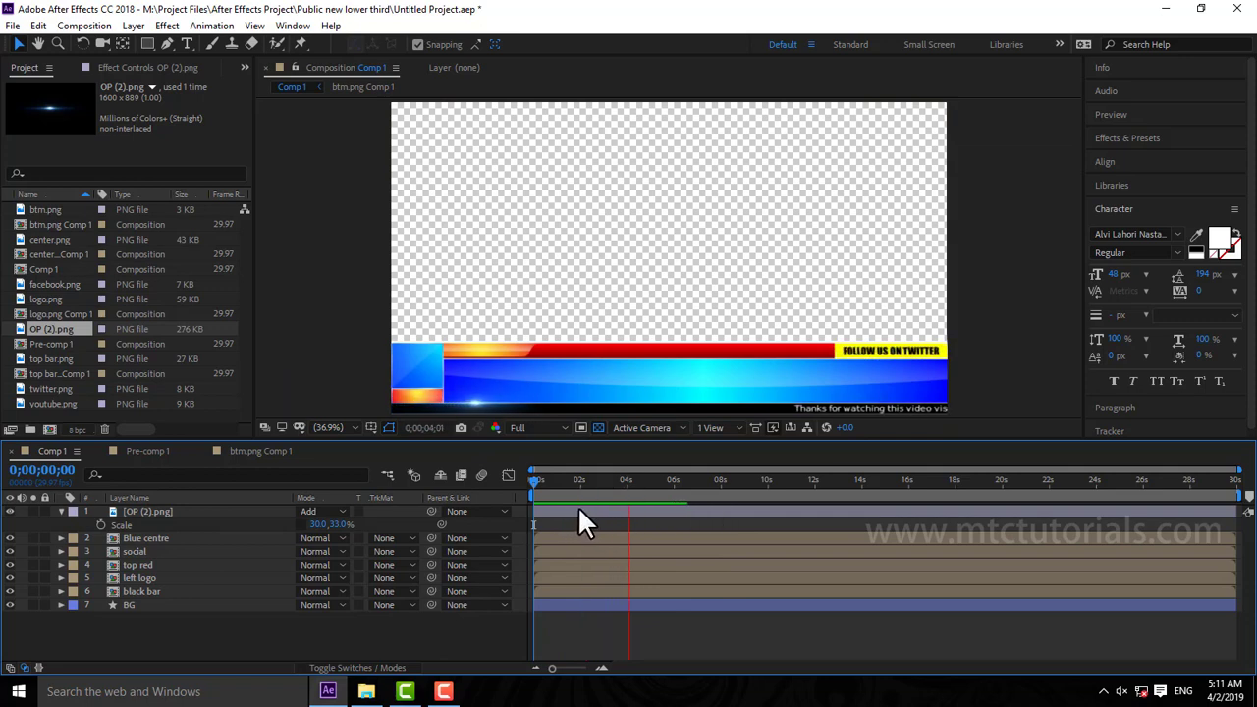
{"action": "left_click", "coordinate": [232, 506]}
Step: Trim the flare layer's out-point to about 15 seconds
{"action": "key", "text": "p"}
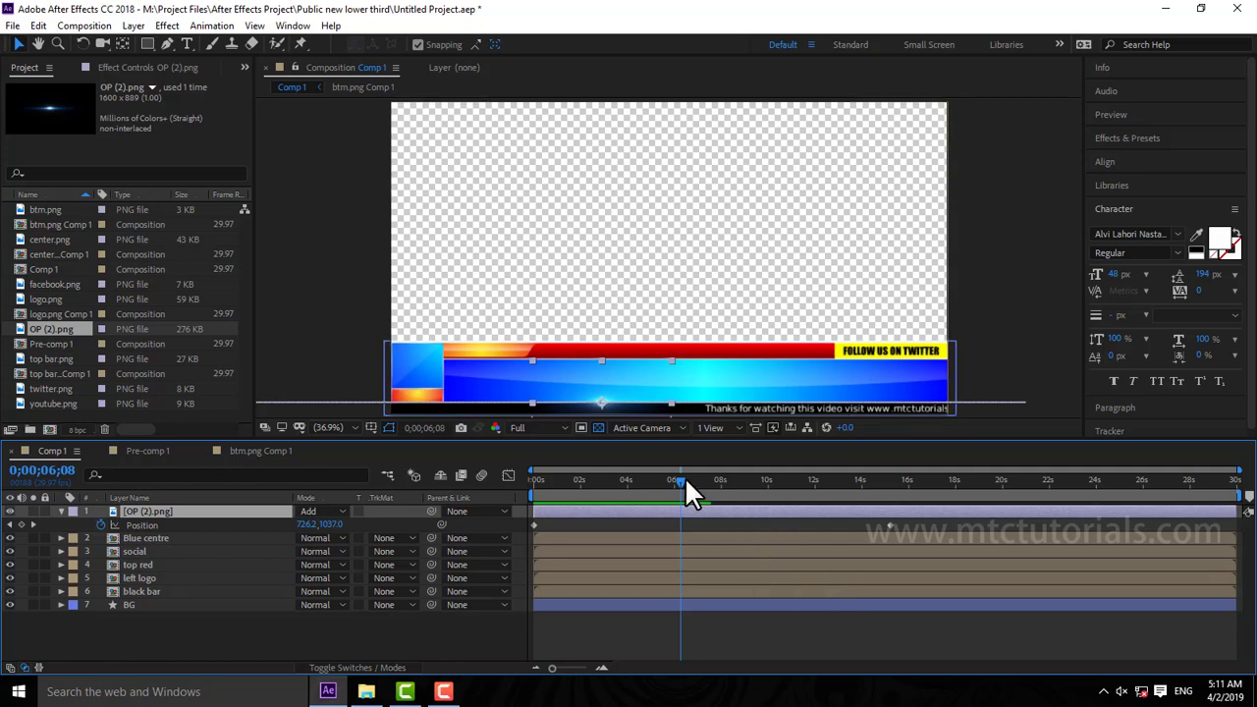
{"action": "mouse_move", "coordinate": [685, 480]}
{"action": "left_mouse_down"}
{"action": "mouse_move", "coordinate": [861, 493]}
{"action": "mouse_move", "coordinate": [649, 507]}
{"action": "mouse_move", "coordinate": [885, 504]}
{"action": "mouse_move", "coordinate": [864, 505]}
{"action": "left_mouse_up"}
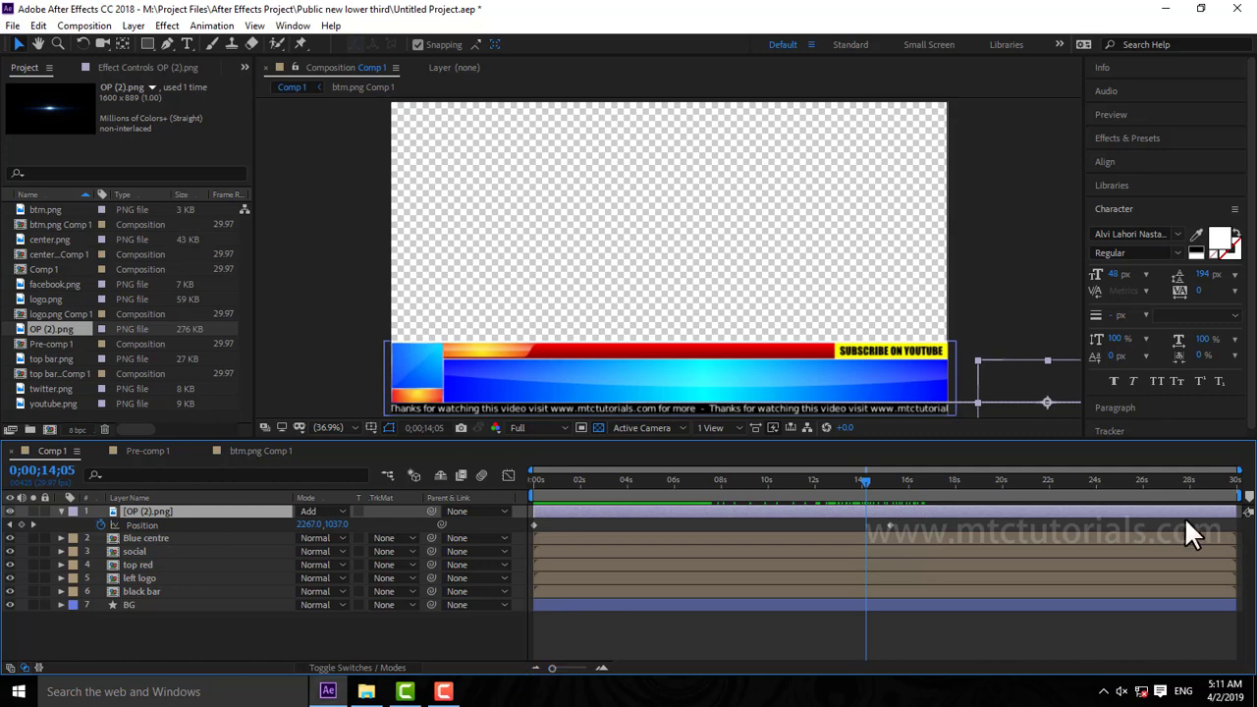
{"action": "left_click_drag", "start_coordinate": [1235, 510], "coordinate": [899, 511]}
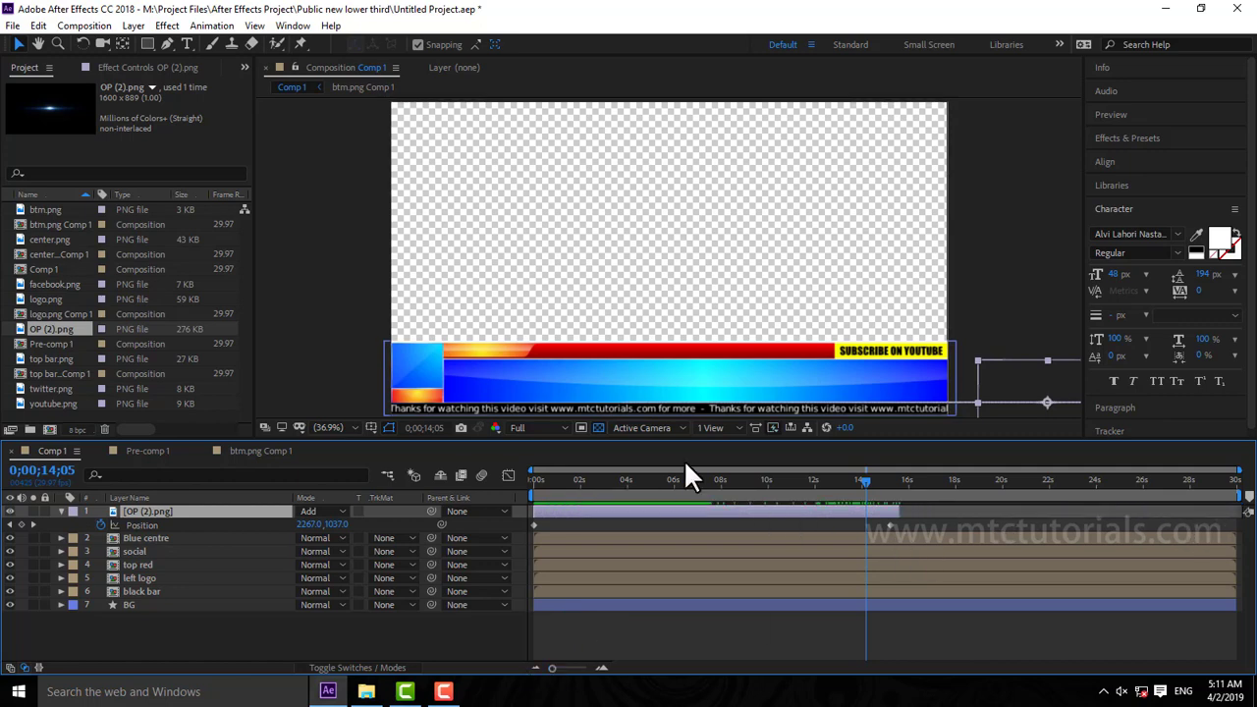
Step: Duplicate the flare, start the copy near 9 seconds, tighten its sweep, and trim it
{"action": "left_click", "coordinate": [38, 26]}
{"action": "left_click", "coordinate": [88, 225]}
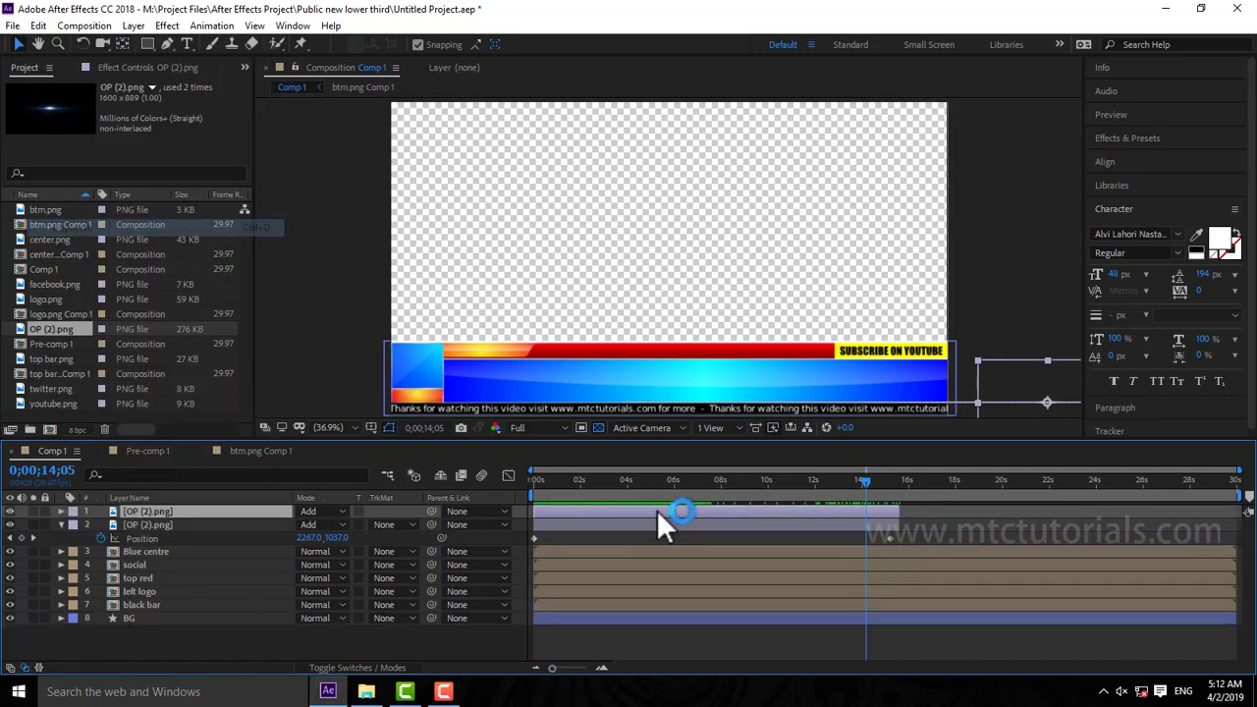
{"action": "left_click_drag", "start_coordinate": [663, 511], "coordinate": [862, 511]}
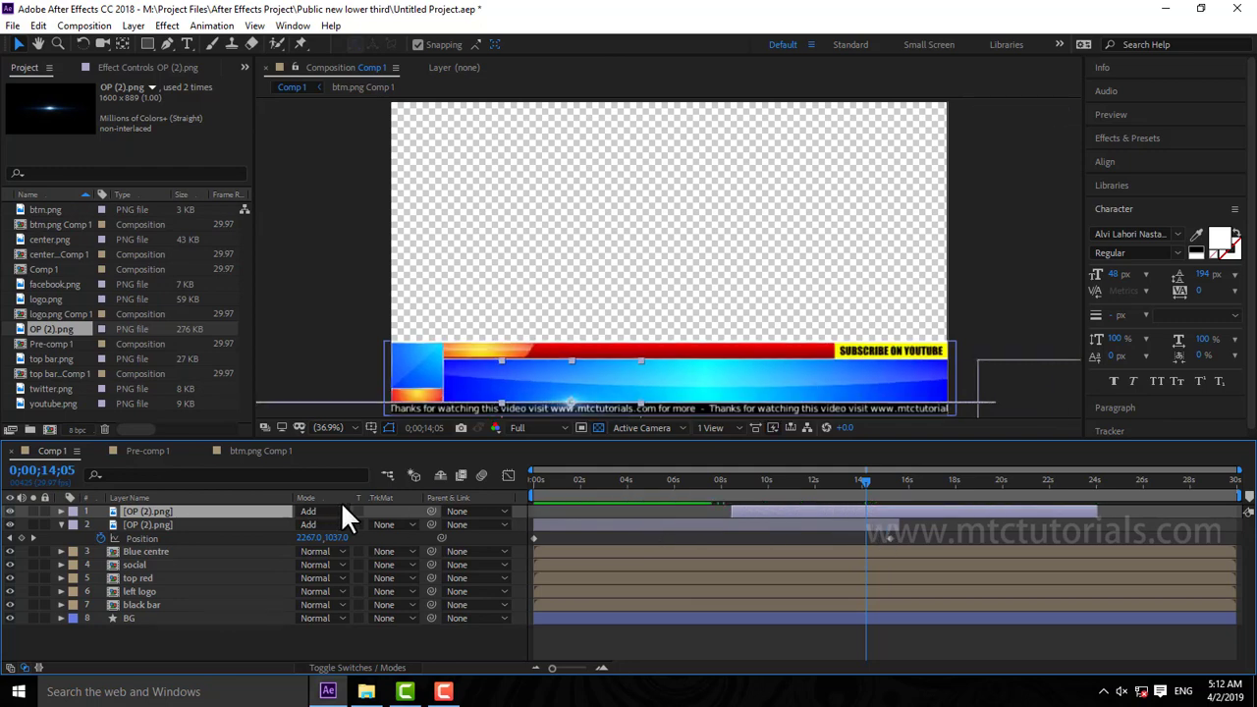
{"action": "key", "text": "p"}
{"action": "left_click_drag", "start_coordinate": [1084, 525], "coordinate": [828, 530]}
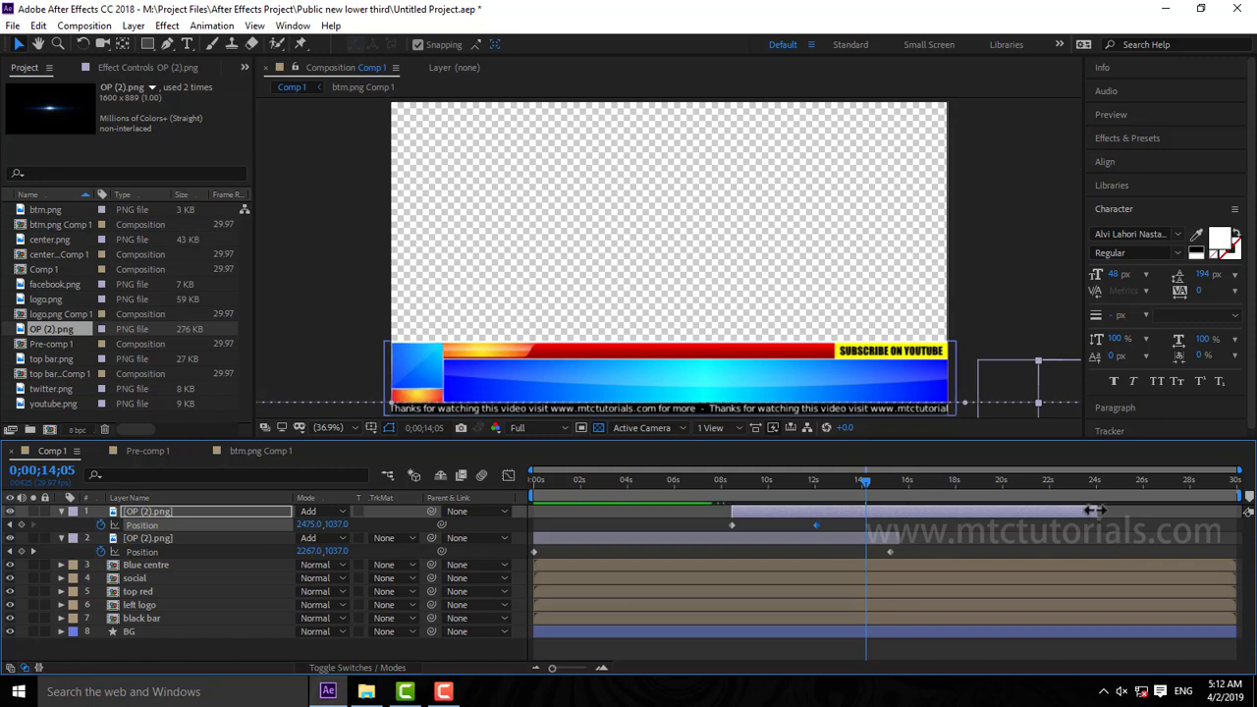
{"action": "left_click_drag", "start_coordinate": [1093, 511], "coordinate": [861, 520]}
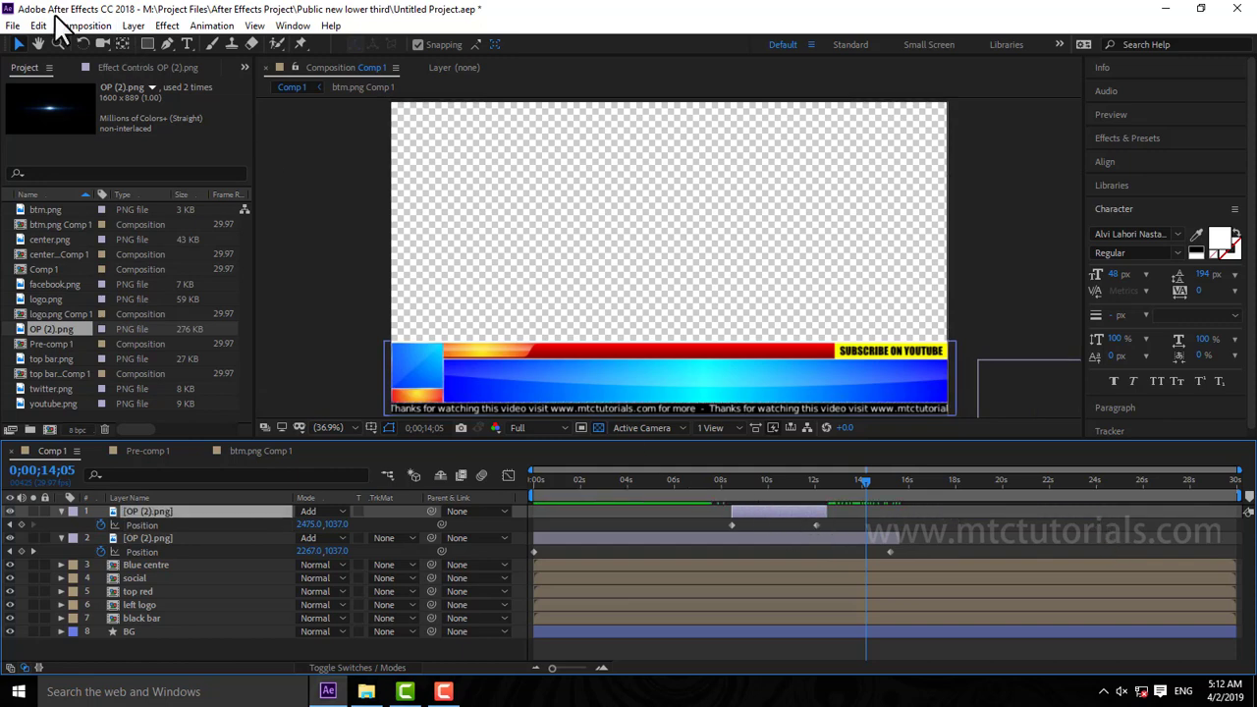
Step: Make a third flare copy slid later, and duplicate the second flare
{"action": "left_click", "coordinate": [39, 26]}
{"action": "left_click", "coordinate": [82, 227]}
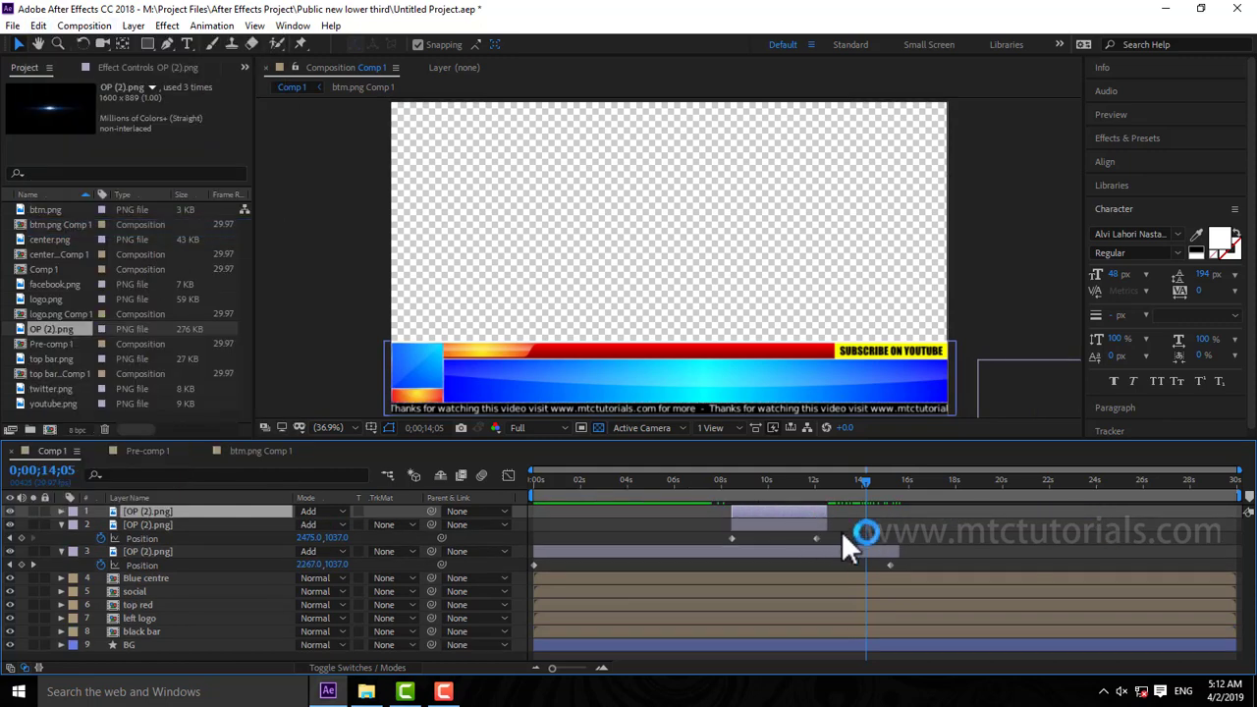
{"action": "left_click_drag", "start_coordinate": [911, 514], "coordinate": [1040, 515]}
{"action": "key", "text": "p"}
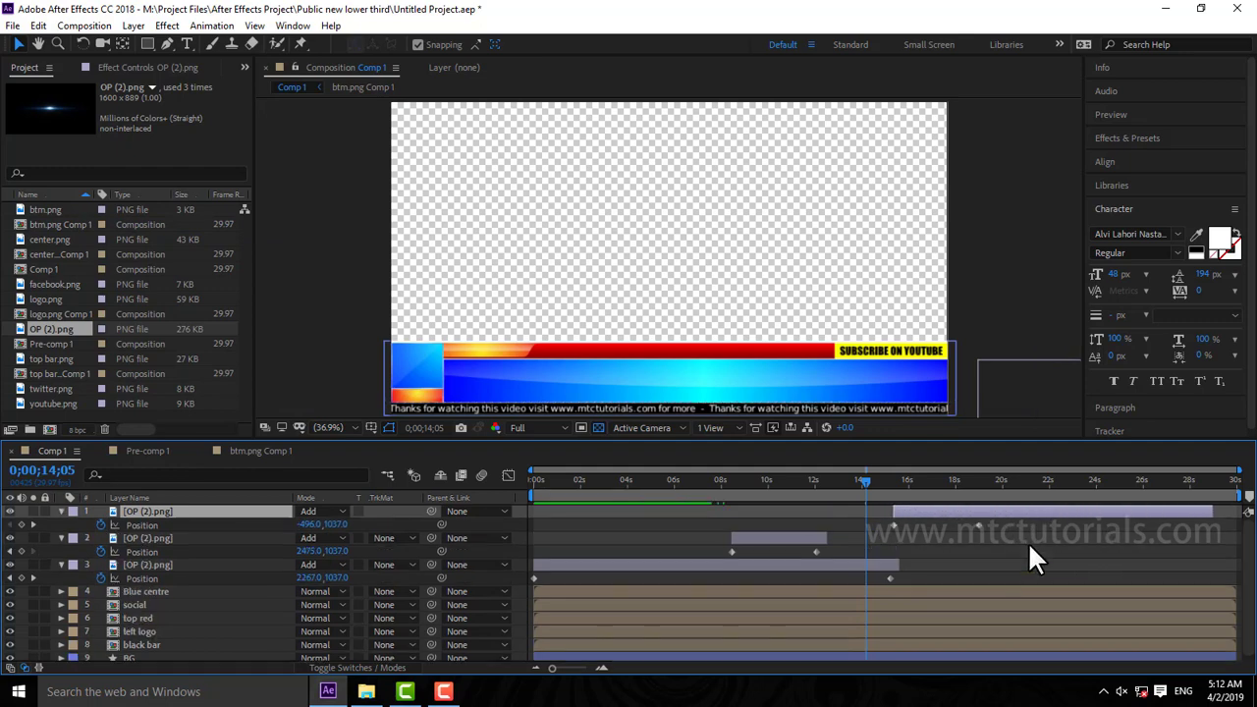
{"action": "left_click", "coordinate": [983, 525]}
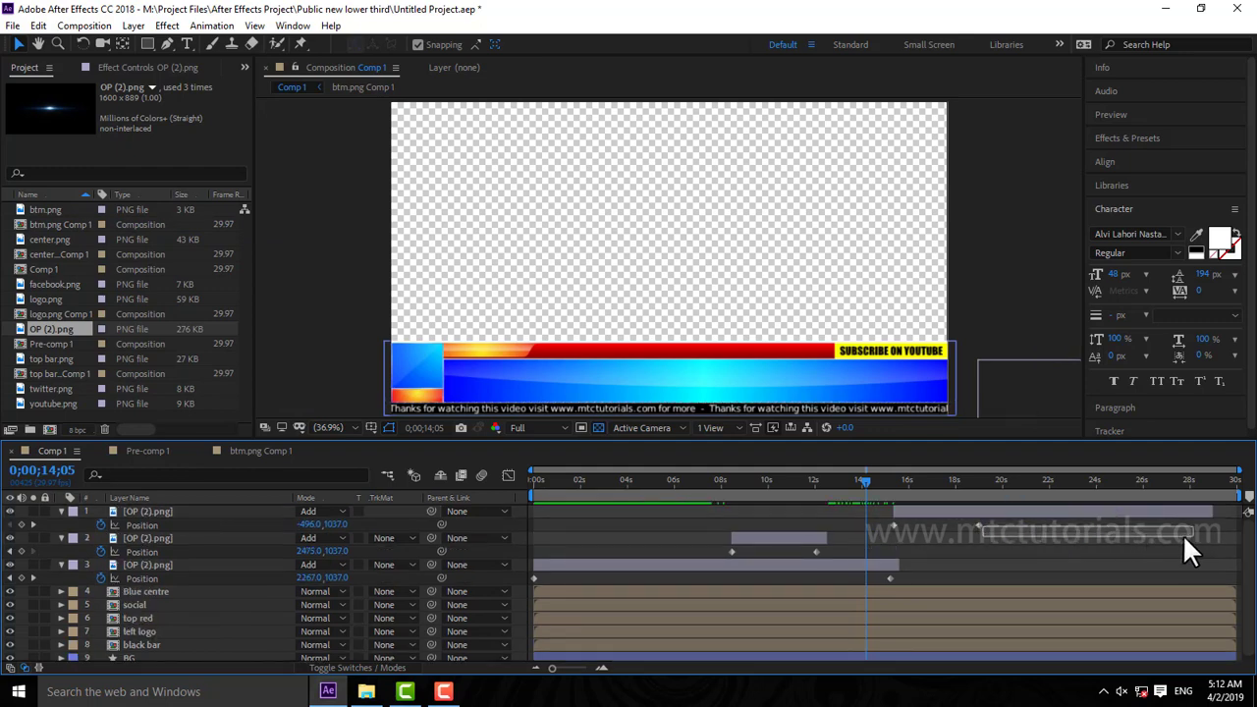
{"action": "left_click", "coordinate": [978, 520]}
{"action": "left_click", "coordinate": [795, 538]}
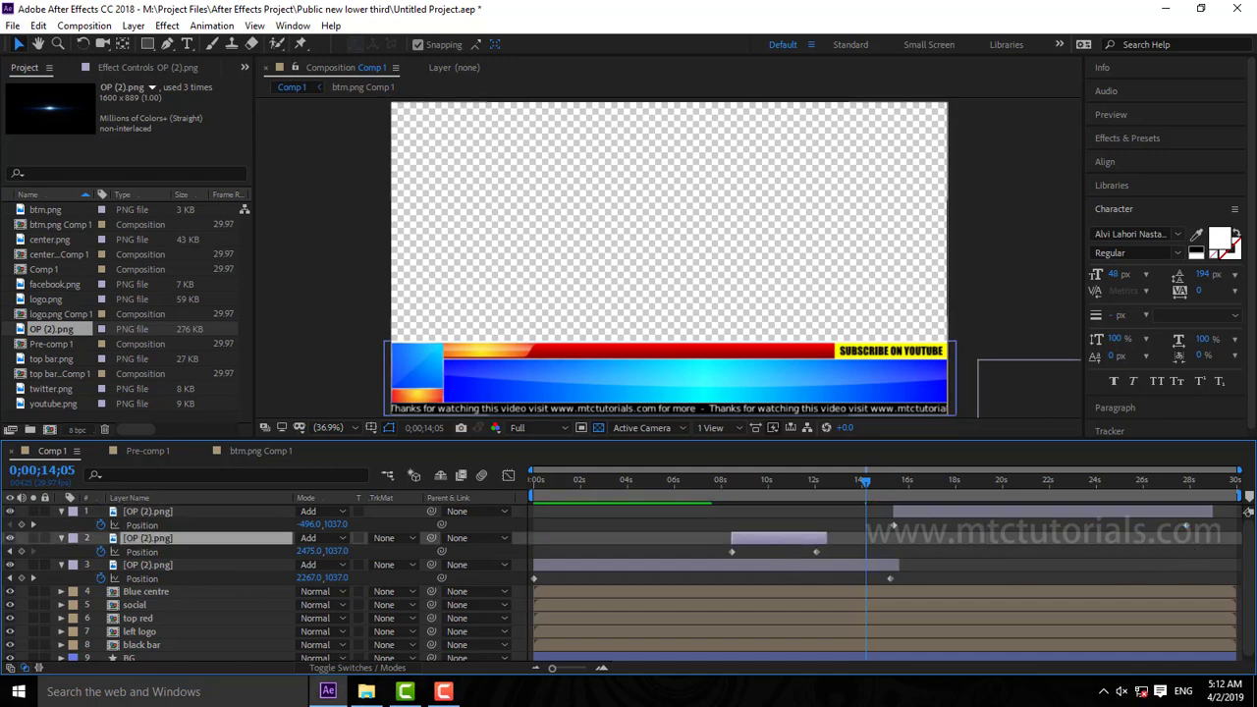
{"action": "left_click", "coordinate": [39, 26]}
{"action": "left_click", "coordinate": [95, 228]}
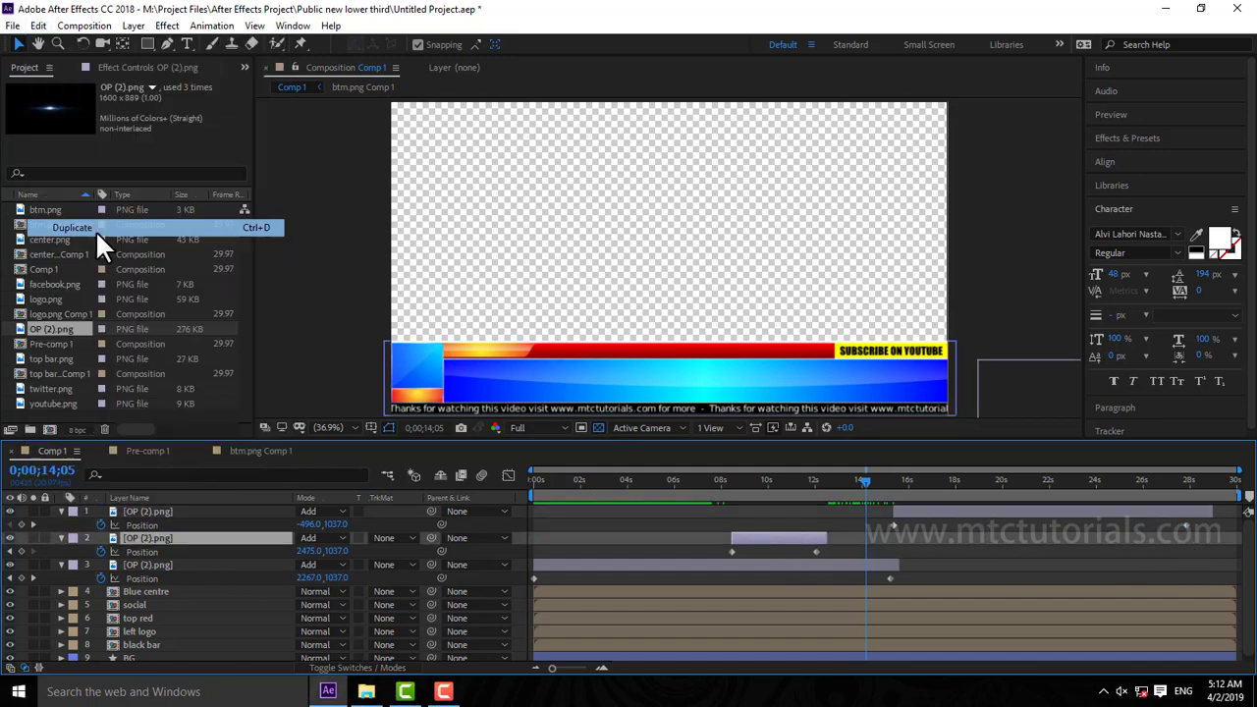
Step: Preview the lower third from the start
{"action": "left_click_drag", "start_coordinate": [610, 481], "coordinate": [486, 483]}
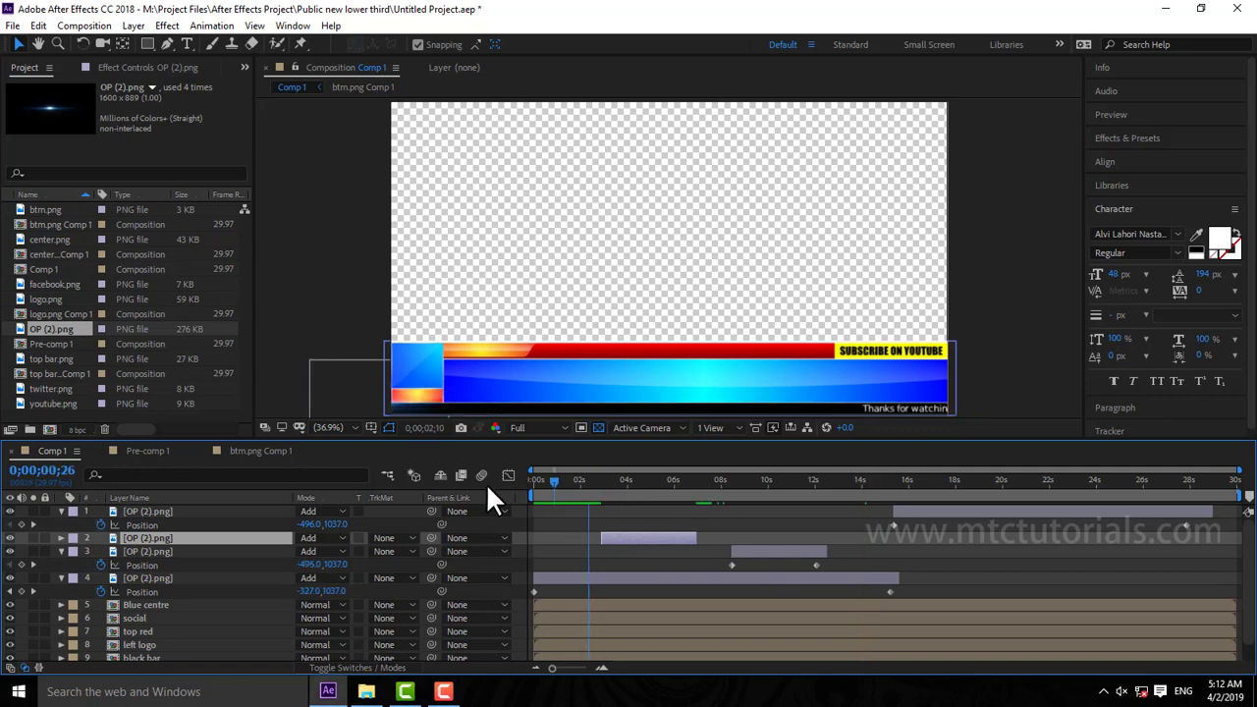
{"action": "key", "text": "space"}
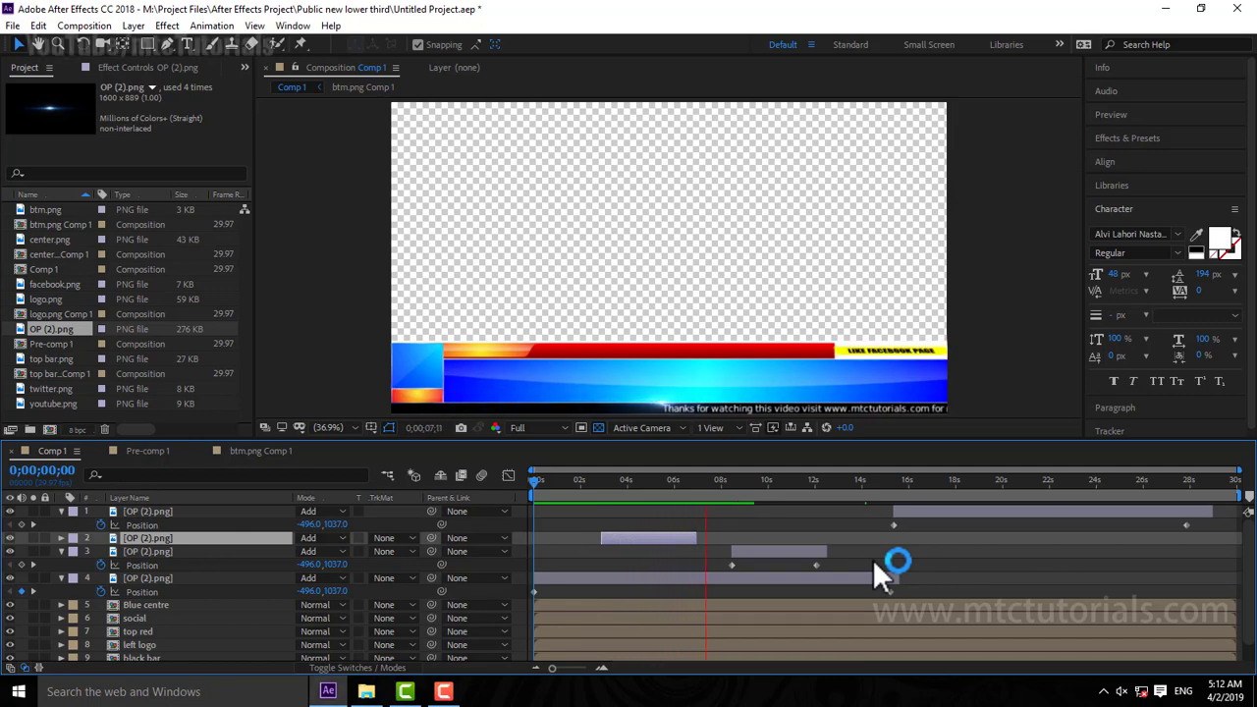
{"action": "left_click", "coordinate": [806, 550]}
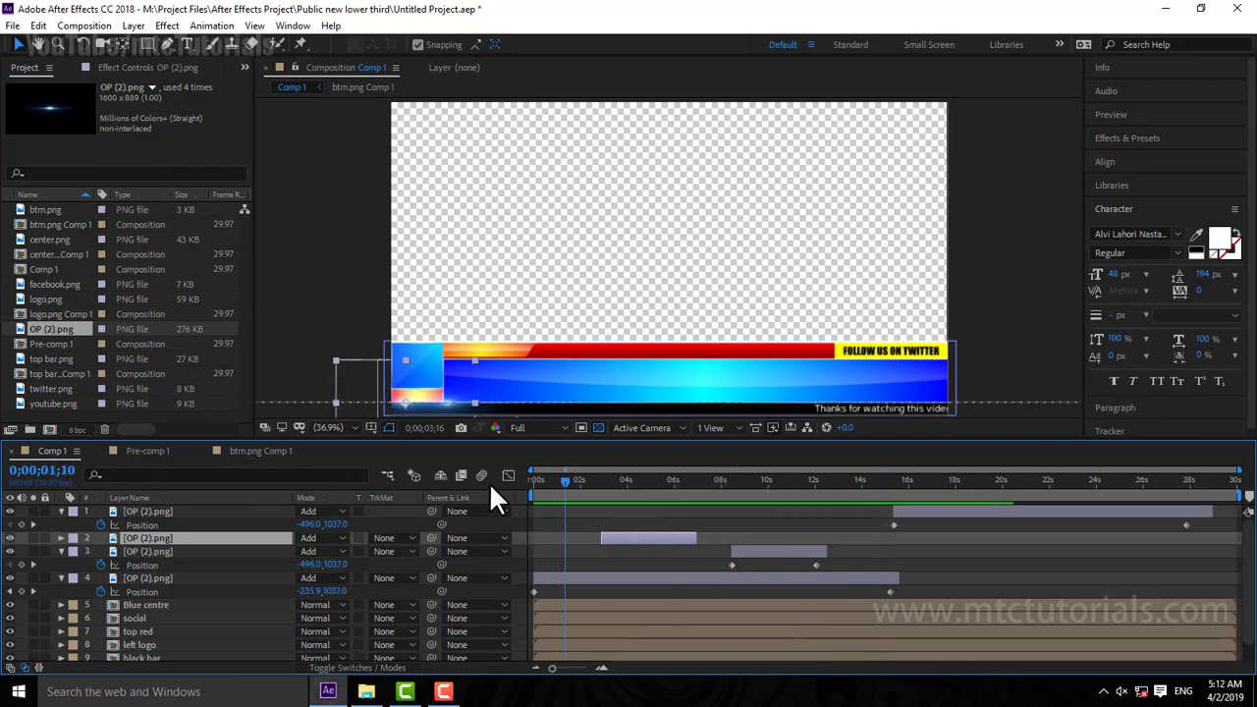
{"action": "key", "text": "space"}
Step: Open the Blue centre precomp and drag MT.png in as its top layer
{"action": "left_click", "coordinate": [134, 630]}
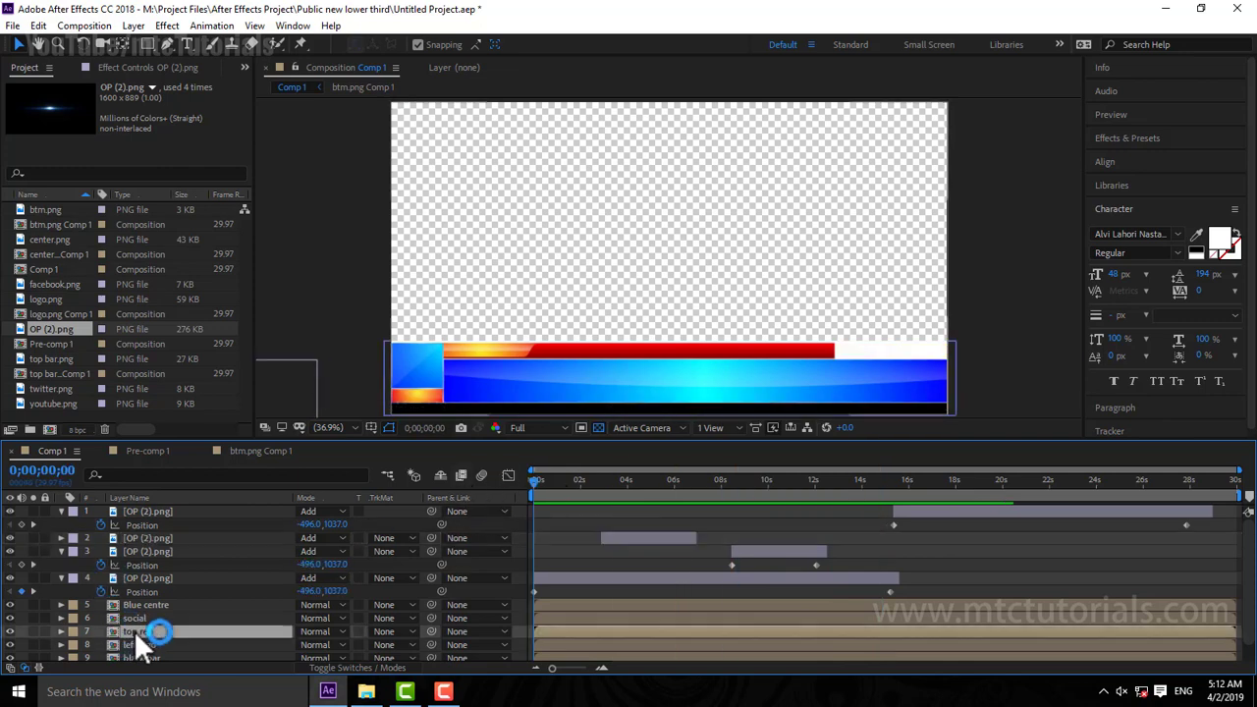
{"action": "scroll", "coordinate": [140, 637], "scroll_direction": "down", "scroll_amount": 1}
{"action": "left_click", "coordinate": [136, 636]}
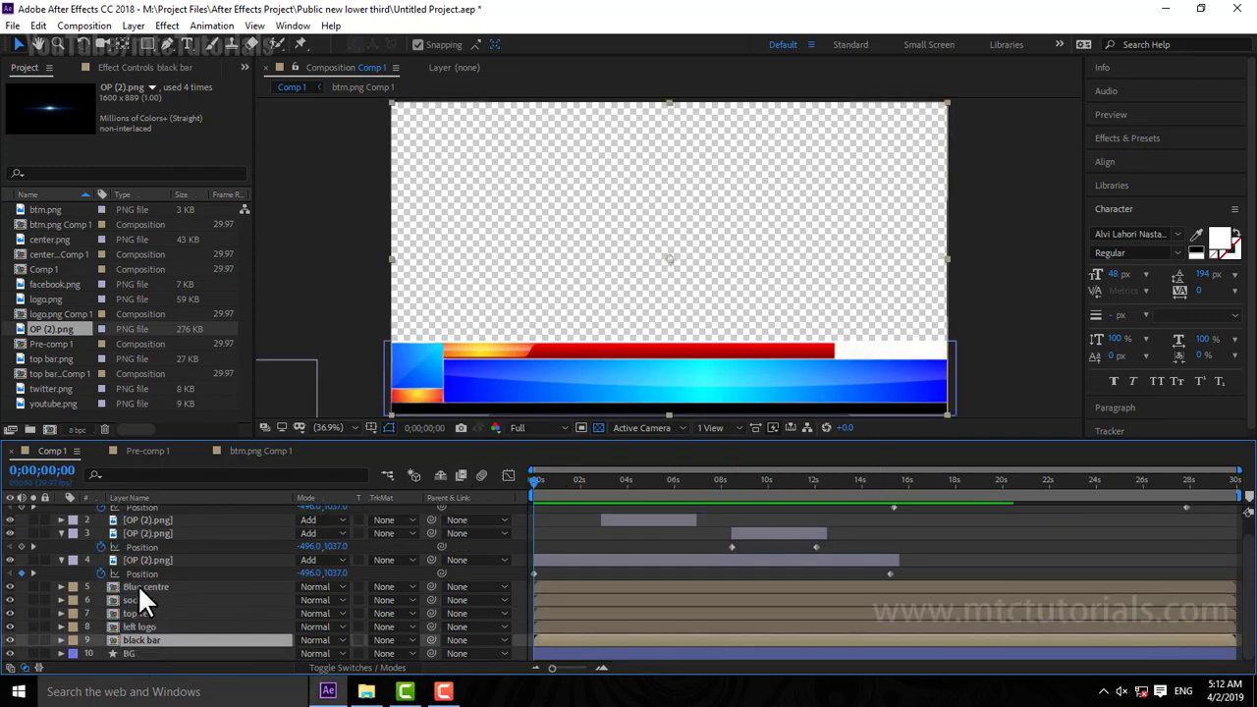
{"action": "double_click", "coordinate": [138, 586]}
{"action": "left_click", "coordinate": [366, 691]}
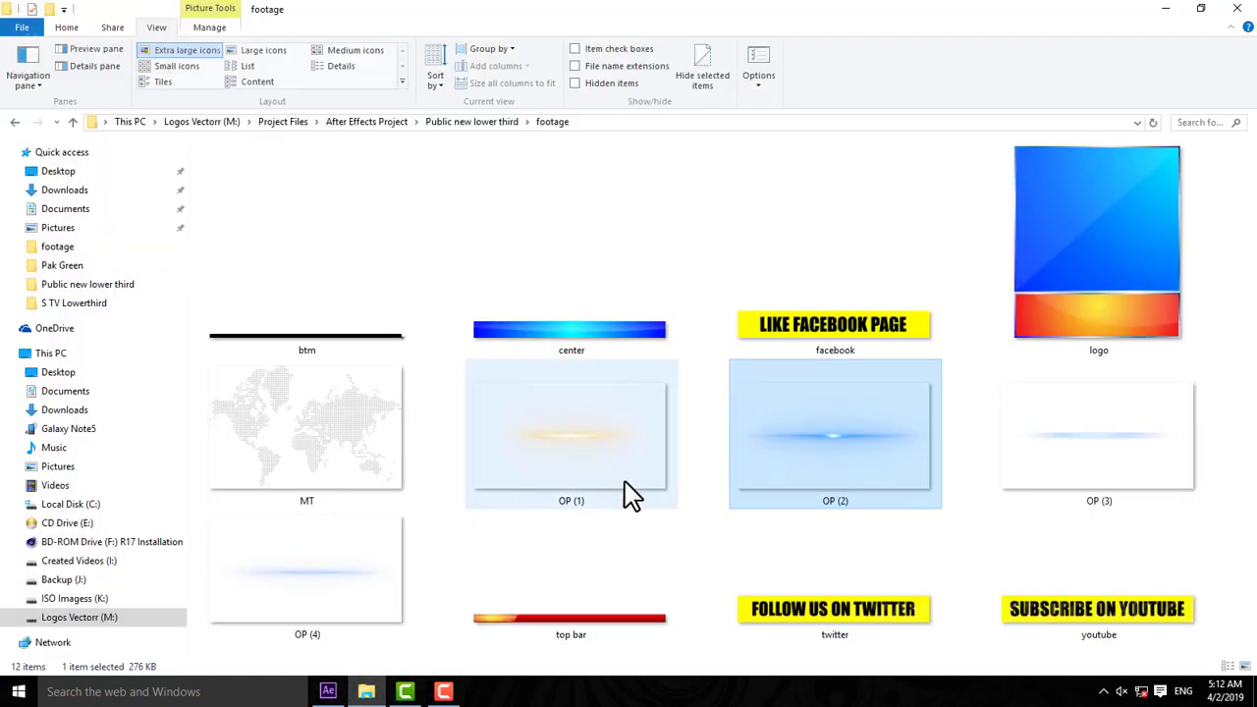
{"action": "mouse_move", "coordinate": [307, 432]}
{"action": "left_mouse_down"}
{"action": "mouse_move", "coordinate": [329, 699]}
{"action": "mouse_move", "coordinate": [285, 573]}
{"action": "left_mouse_up"}
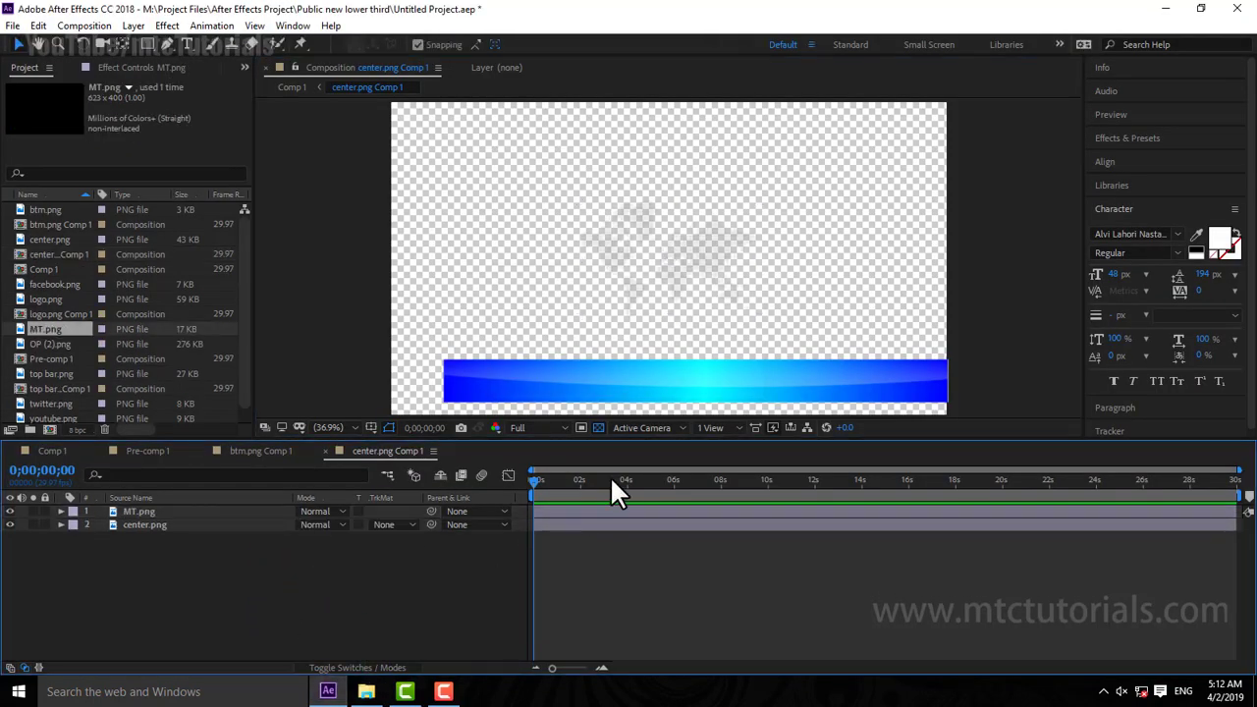
Step: Enlarge the world map to 227% and move it to 893,1029 behind the bar
{"action": "left_click", "coordinate": [592, 425]}
{"action": "left_click", "coordinate": [178, 511]}
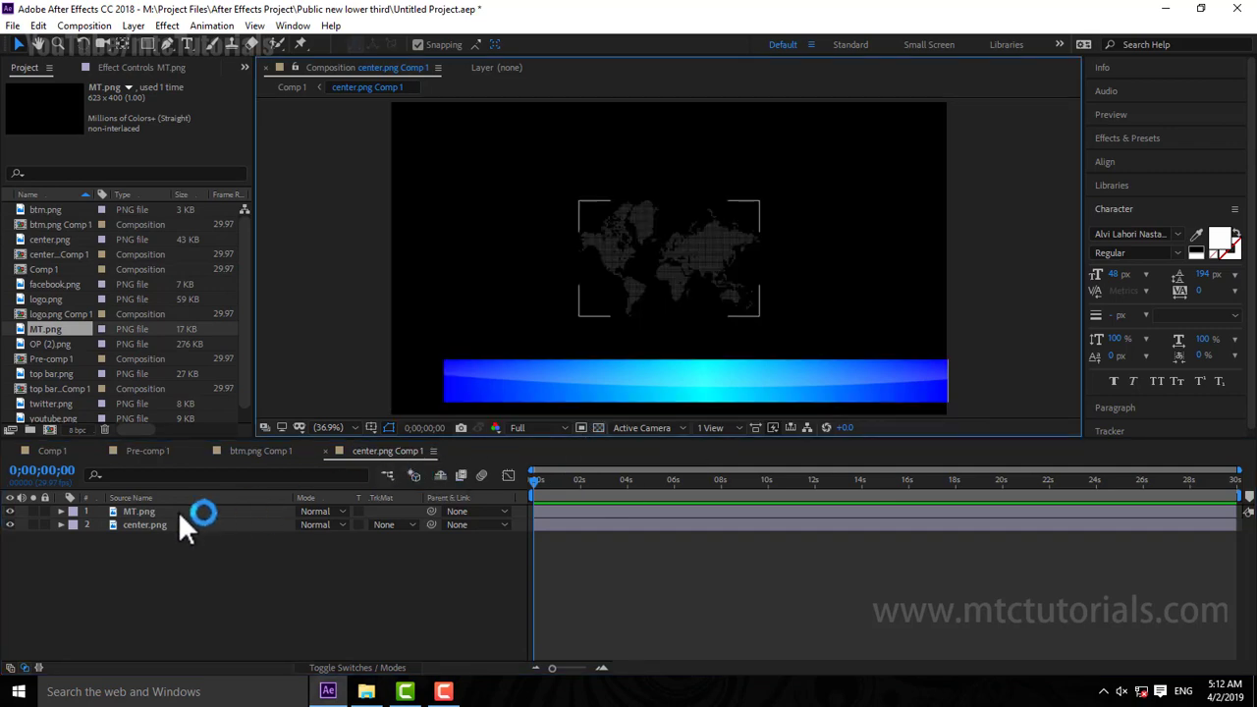
{"action": "key", "text": "s"}
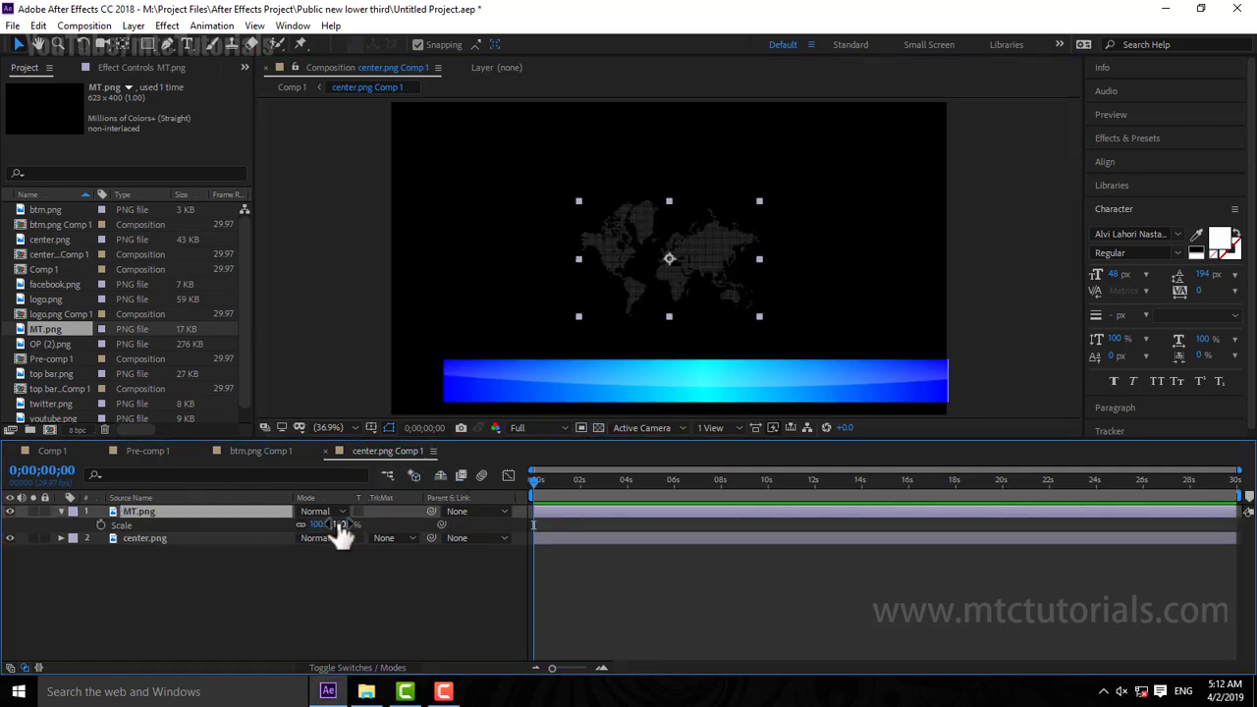
{"action": "left_click_drag", "start_coordinate": [316, 525], "coordinate": [423, 519]}
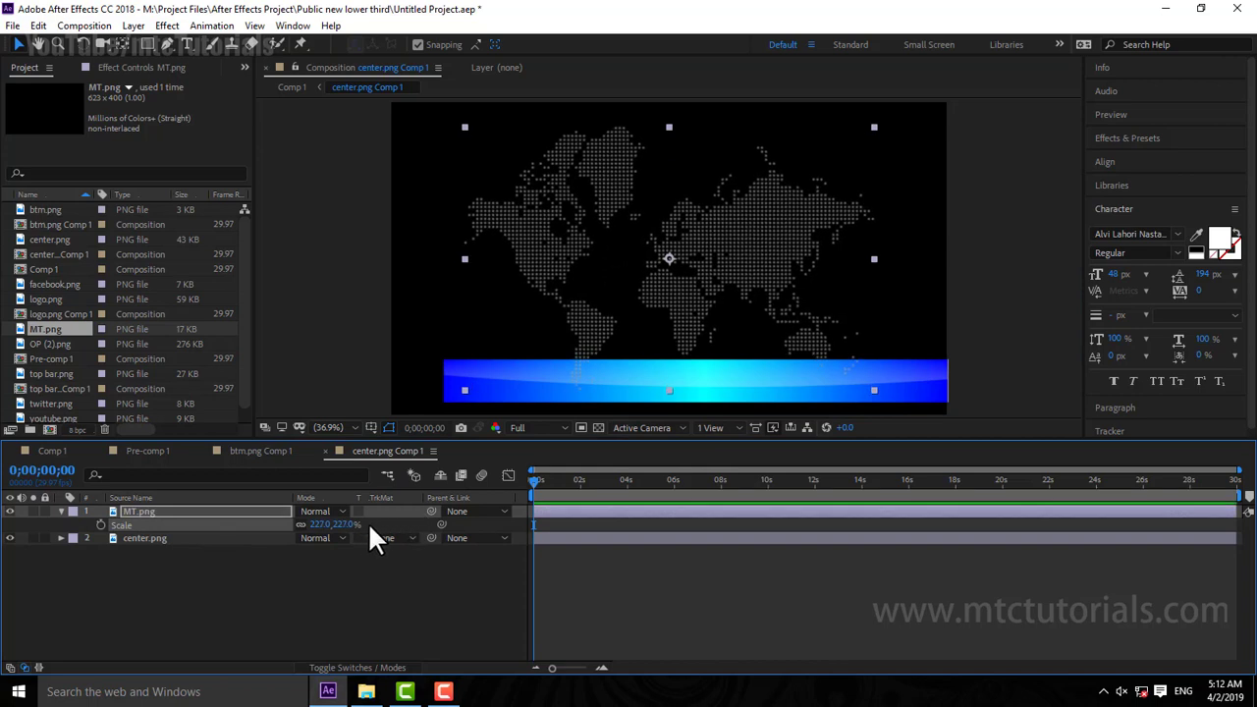
{"action": "key", "text": "p"}
{"action": "left_click_drag", "start_coordinate": [335, 525], "coordinate": [683, 561]}
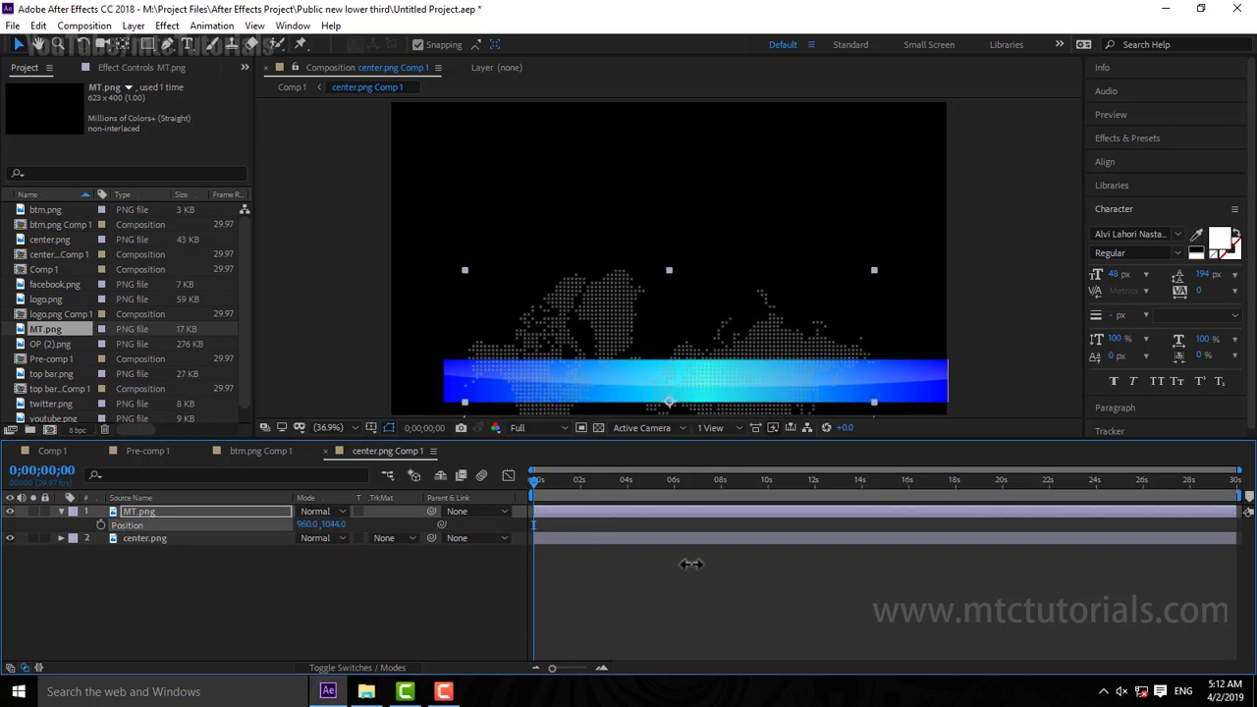
{"action": "left_click_drag", "start_coordinate": [318, 528], "coordinate": [115, 523]}
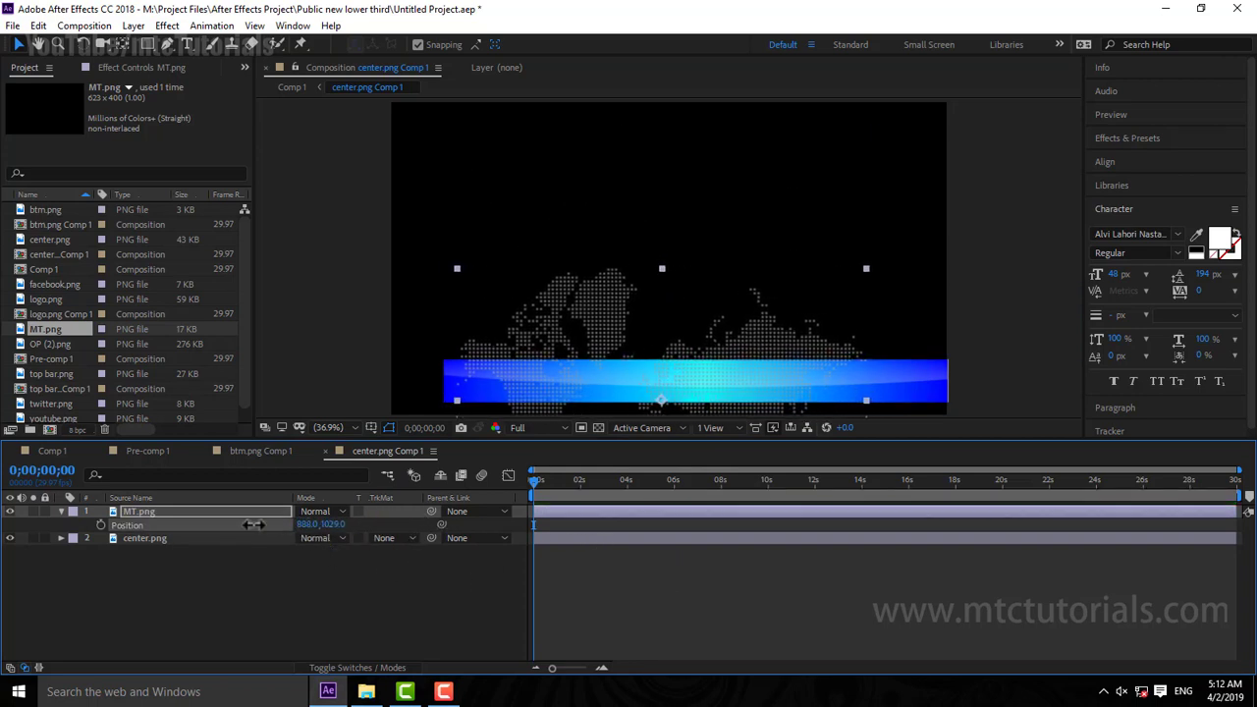
Step: Keyframe the map's Position at 0 s and about 14 s, sliding it right, and preview
{"action": "left_click", "coordinate": [99, 524]}
{"action": "left_click", "coordinate": [656, 526]}
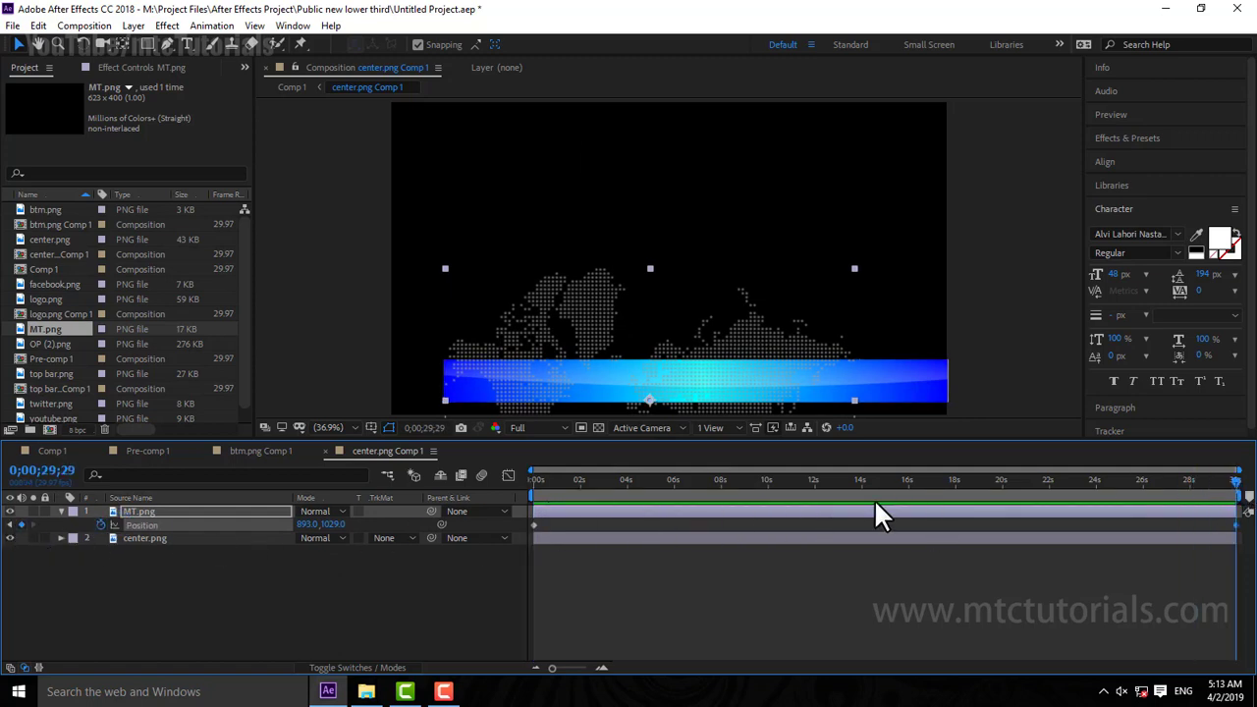
{"action": "left_click_drag", "start_coordinate": [869, 484], "coordinate": [874, 483]}
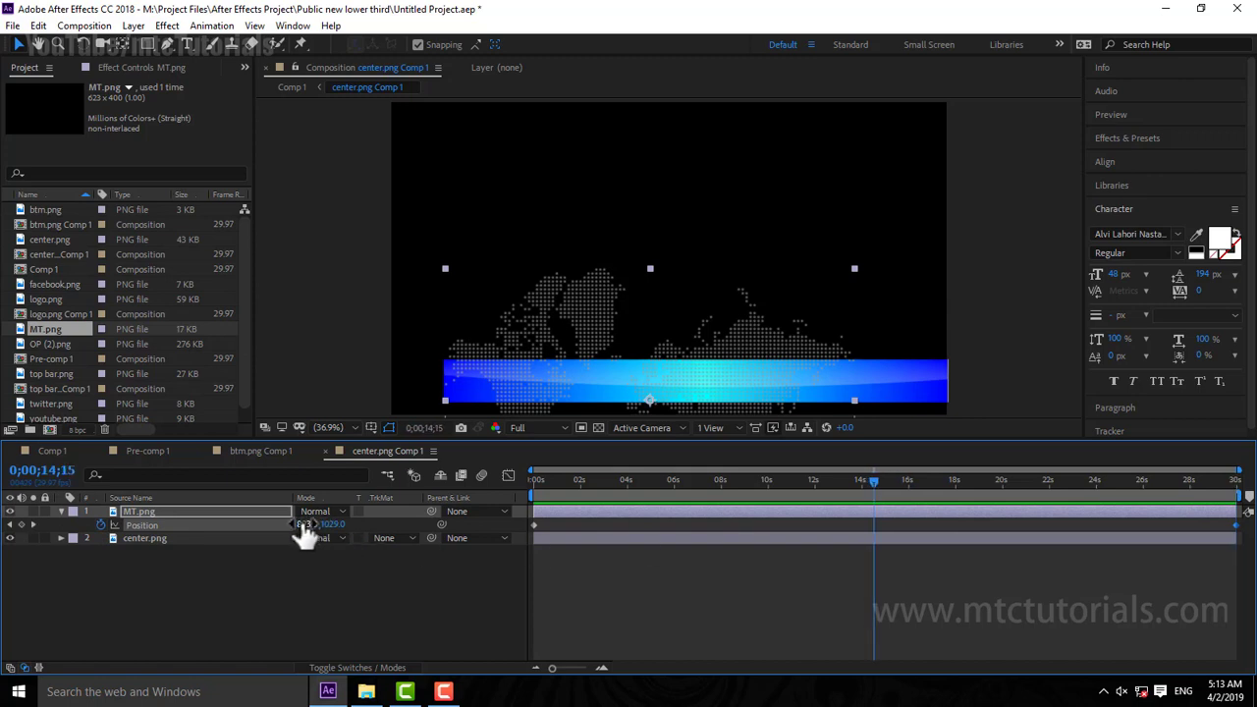
{"action": "left_click_drag", "start_coordinate": [304, 528], "coordinate": [579, 533]}
{"action": "left_click_drag", "start_coordinate": [547, 481], "coordinate": [535, 481]}
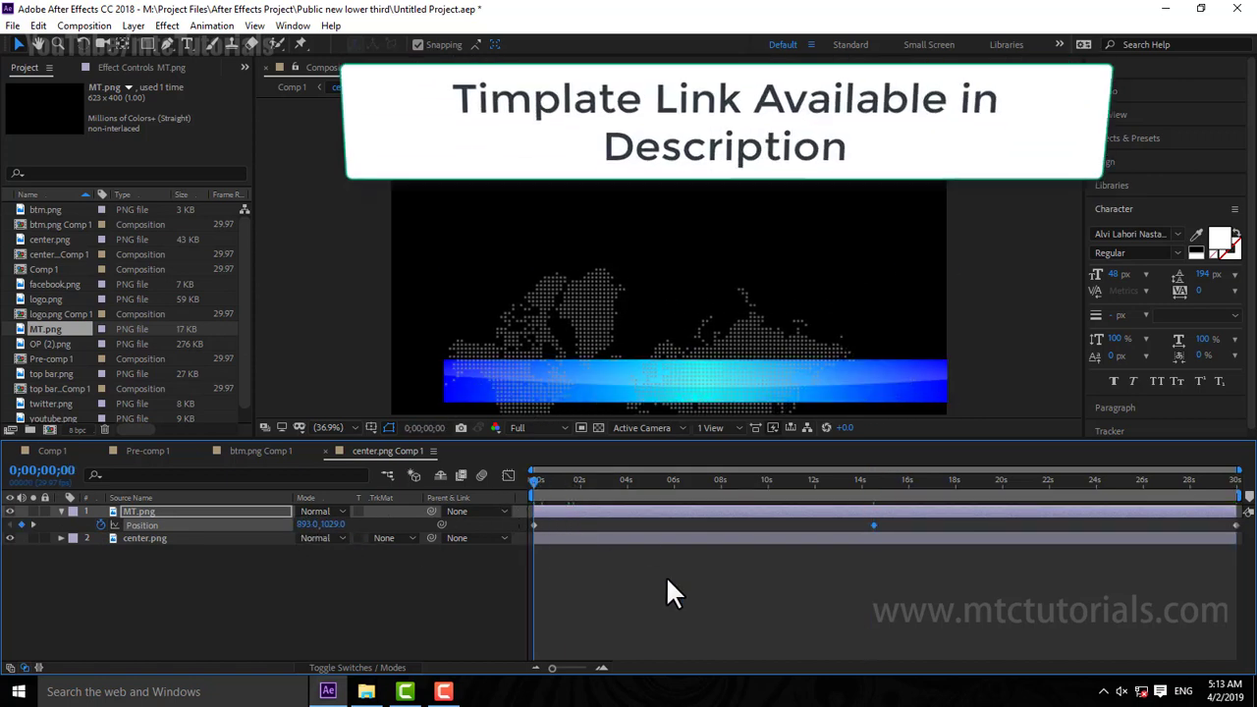
{"action": "key", "text": "space"}
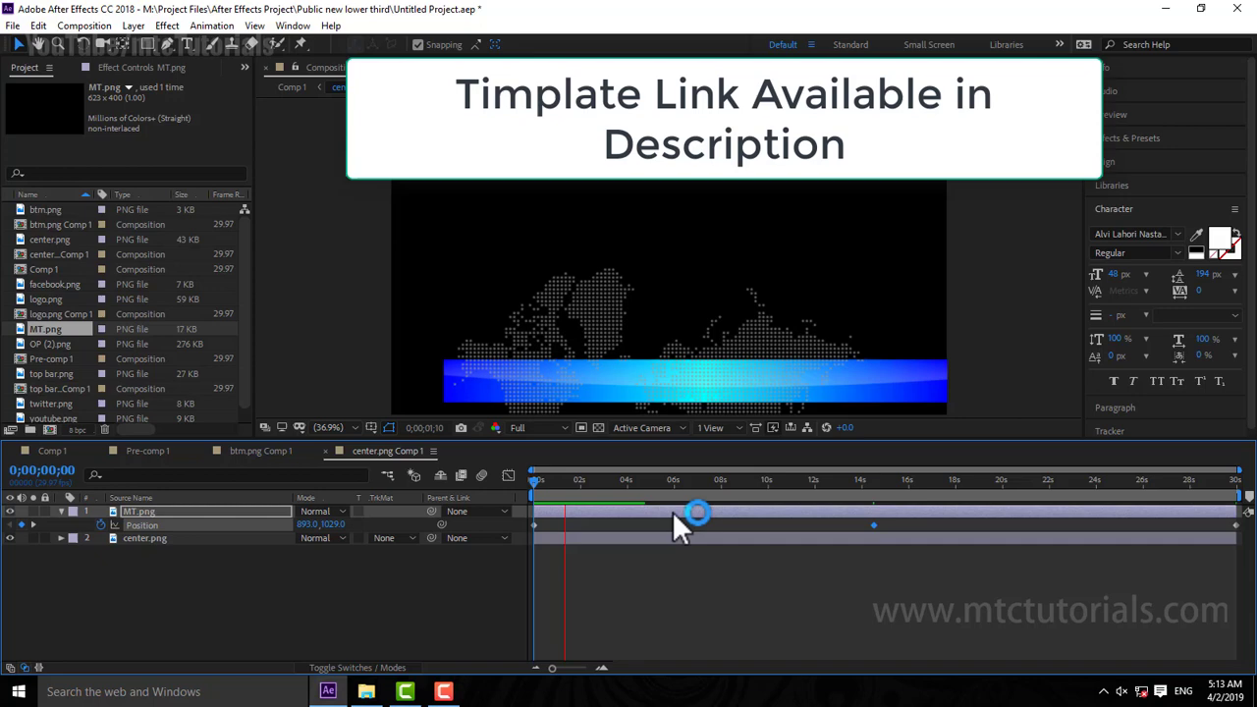
{"action": "mouse_move", "coordinate": [674, 481]}
{"action": "left_mouse_down"}
{"action": "mouse_move", "coordinate": [729, 511]}
{"action": "mouse_move", "coordinate": [516, 493]}
{"action": "left_mouse_up"}
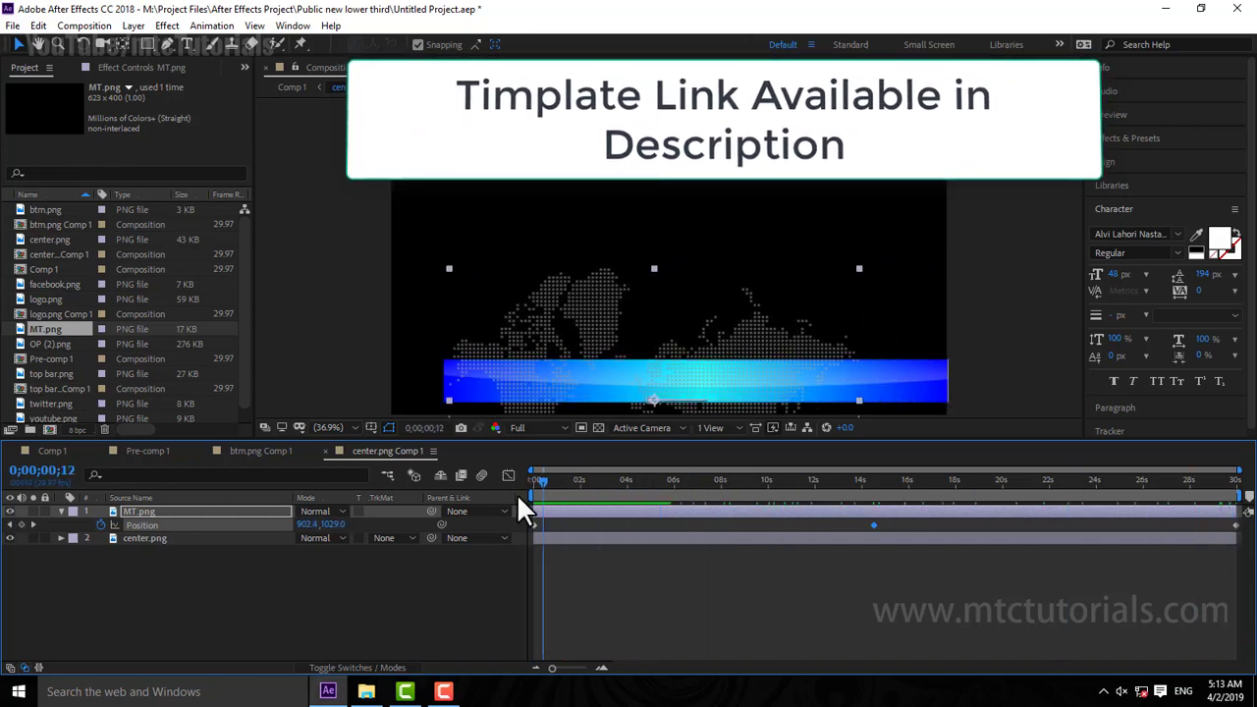
{"action": "left_click", "coordinate": [149, 44]}
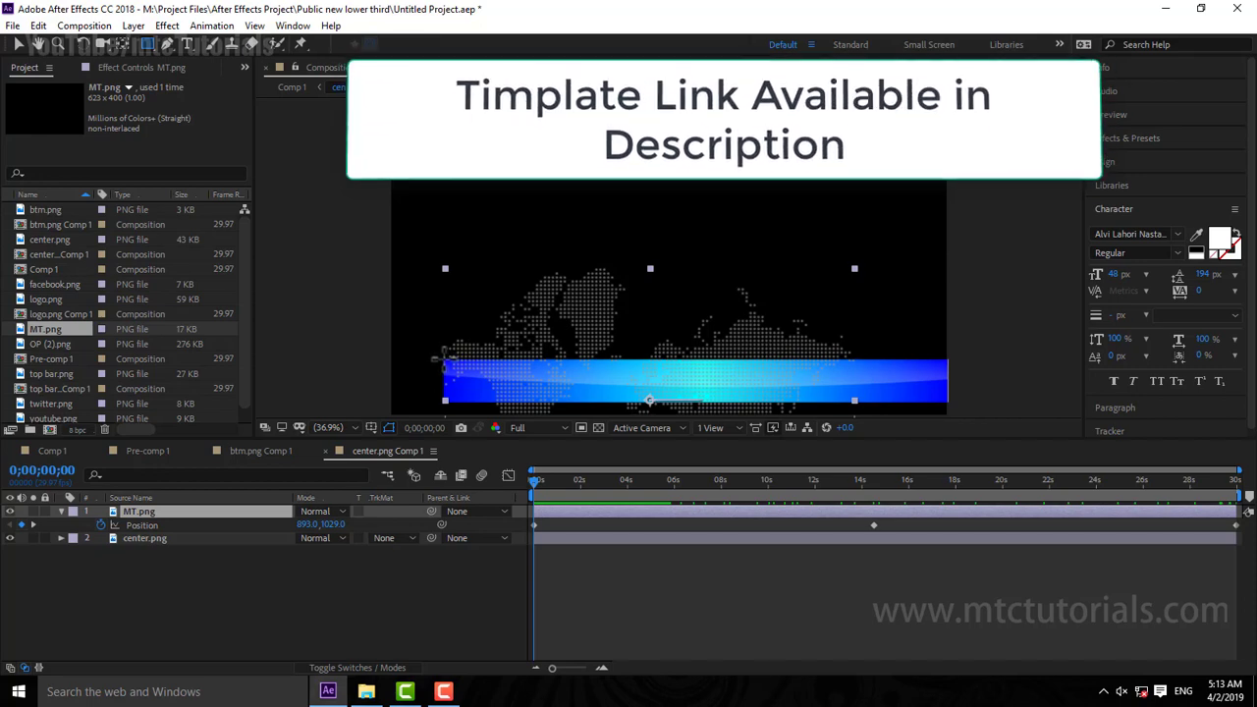
Step: Mask the map to the blue bar, blend it with Add at 12% opacity, and return to Comp 1
{"action": "left_click_drag", "start_coordinate": [442, 358], "coordinate": [948, 401]}
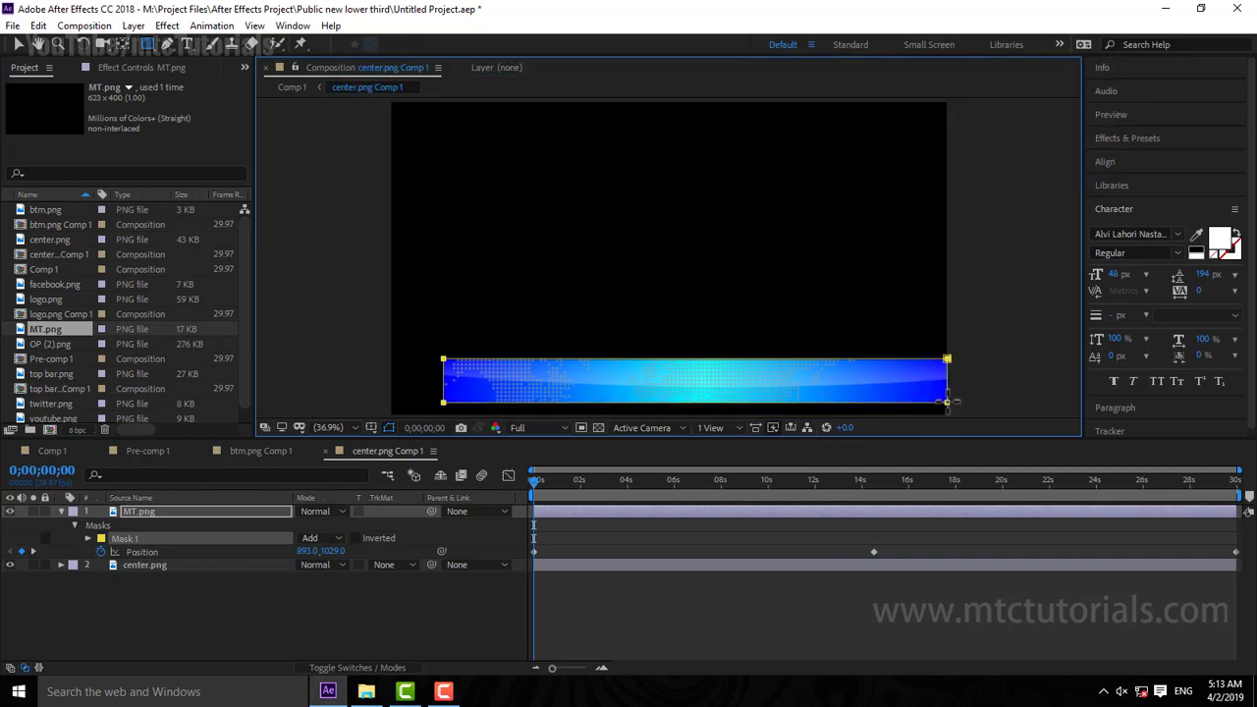
{"action": "left_click", "coordinate": [321, 511]}
{"action": "left_click", "coordinate": [381, 242]}
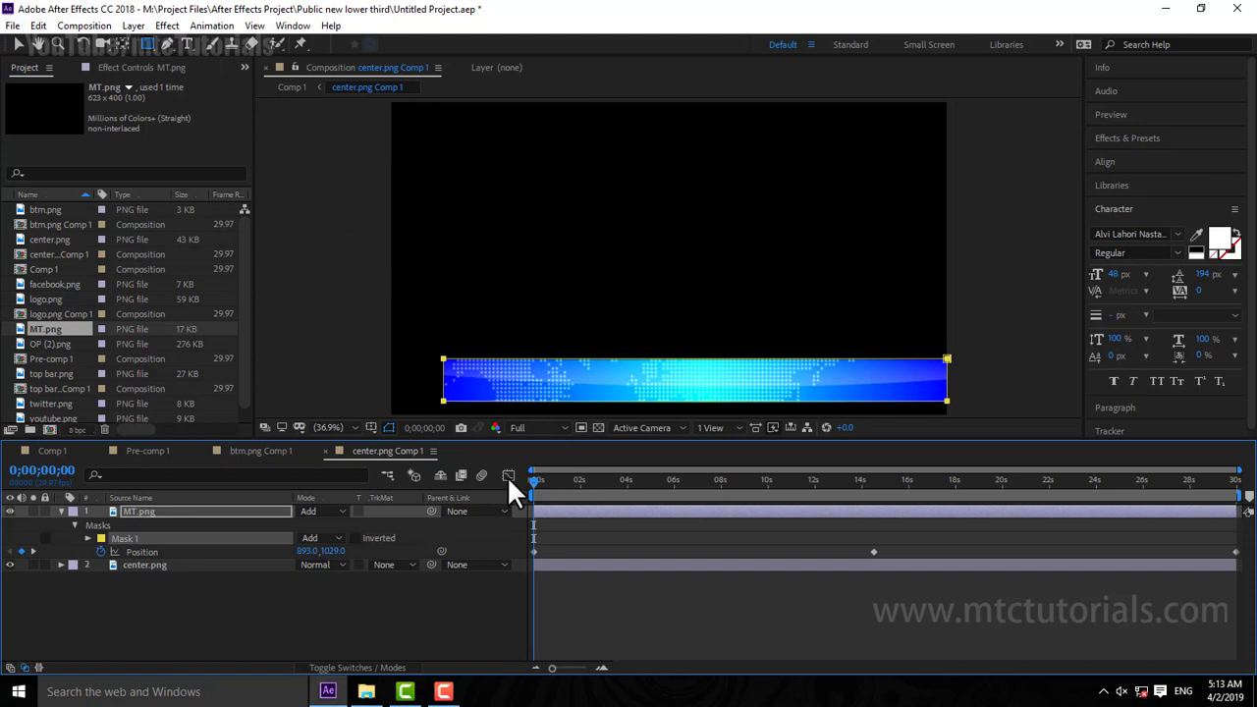
{"action": "left_click", "coordinate": [61, 512]}
{"action": "left_click", "coordinate": [60, 512]}
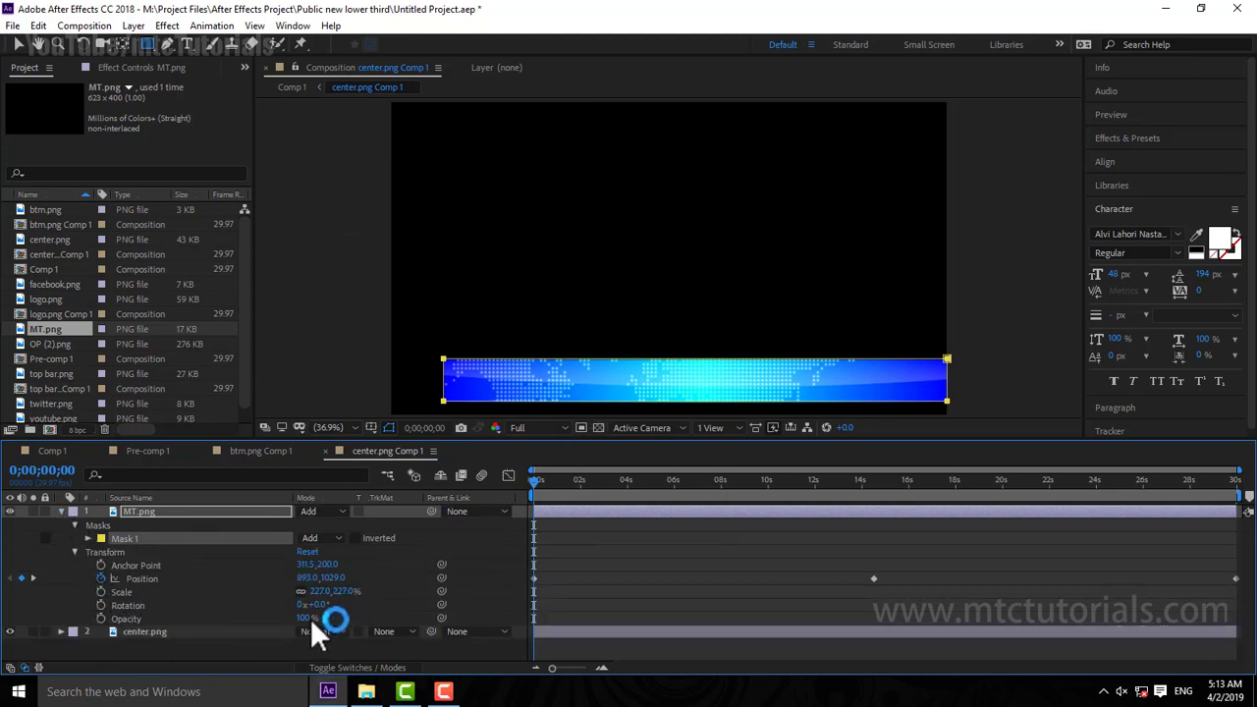
{"action": "left_click_drag", "start_coordinate": [305, 618], "coordinate": [258, 613]}
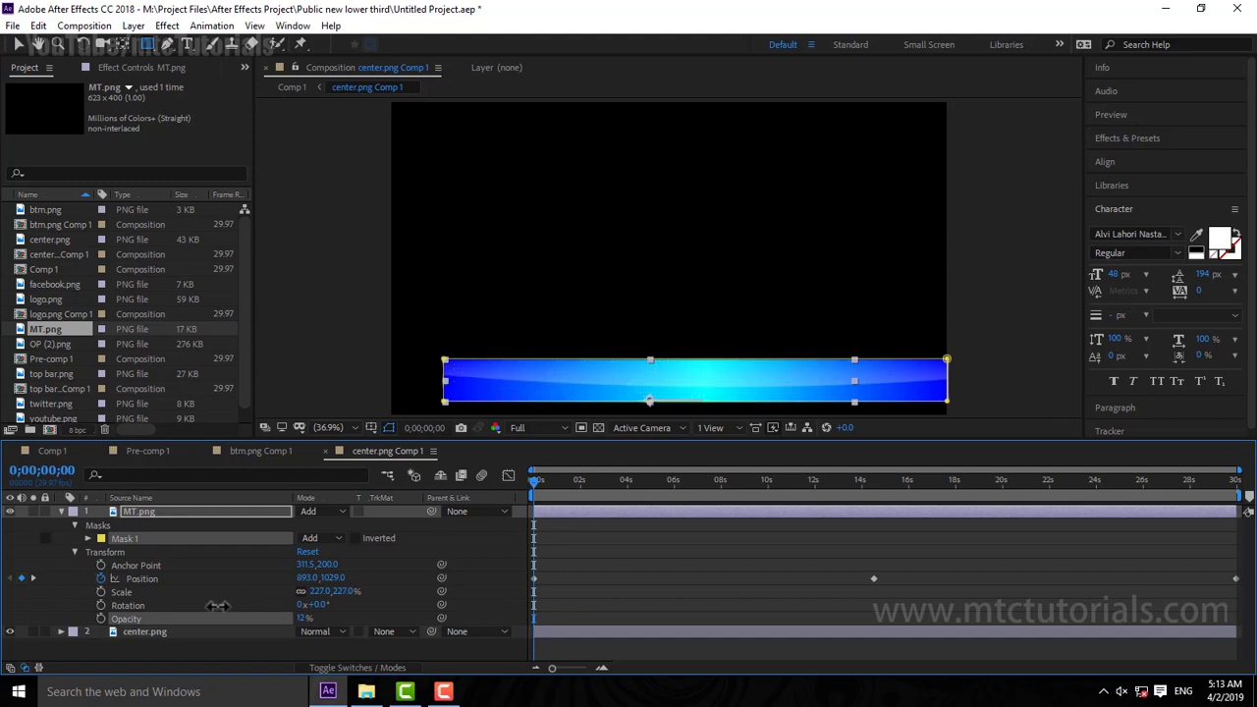
{"action": "key", "text": "shift+Escape"}
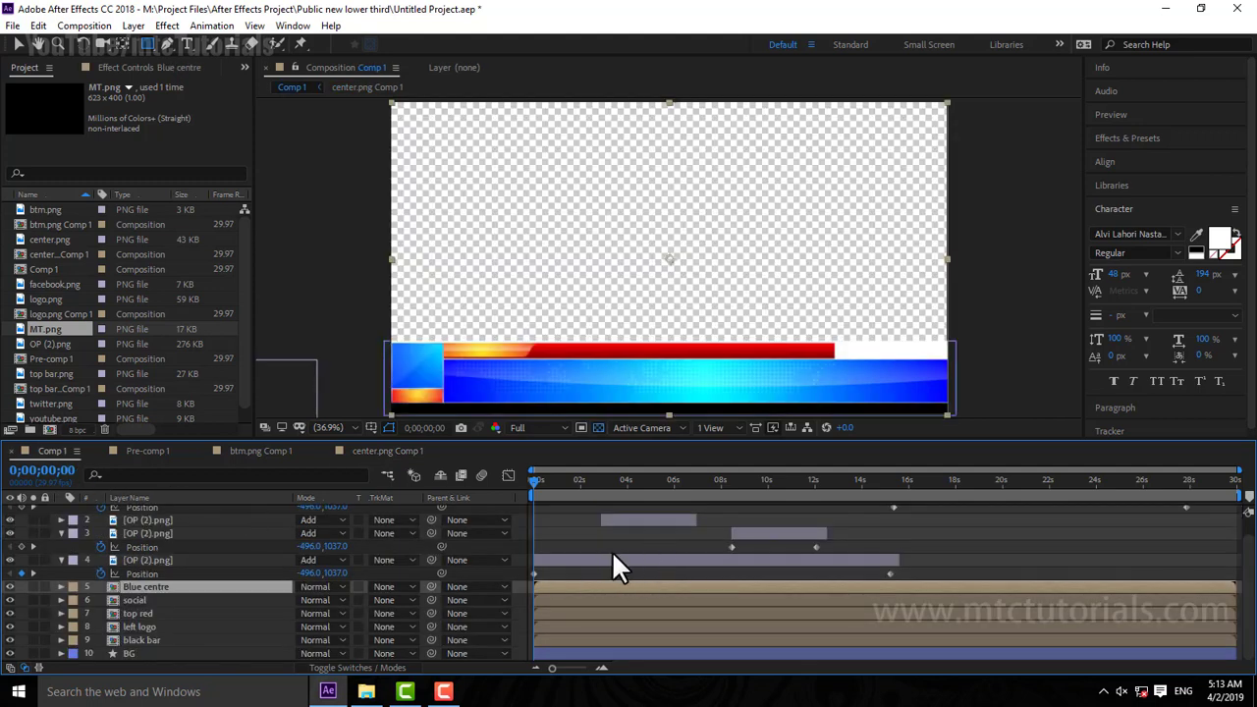
Step: Delete two extra OP (2).png flare layers, then bring OP (4).png over from the footage folder
{"action": "left_click", "coordinate": [590, 538]}
{"action": "key", "text": "space"}
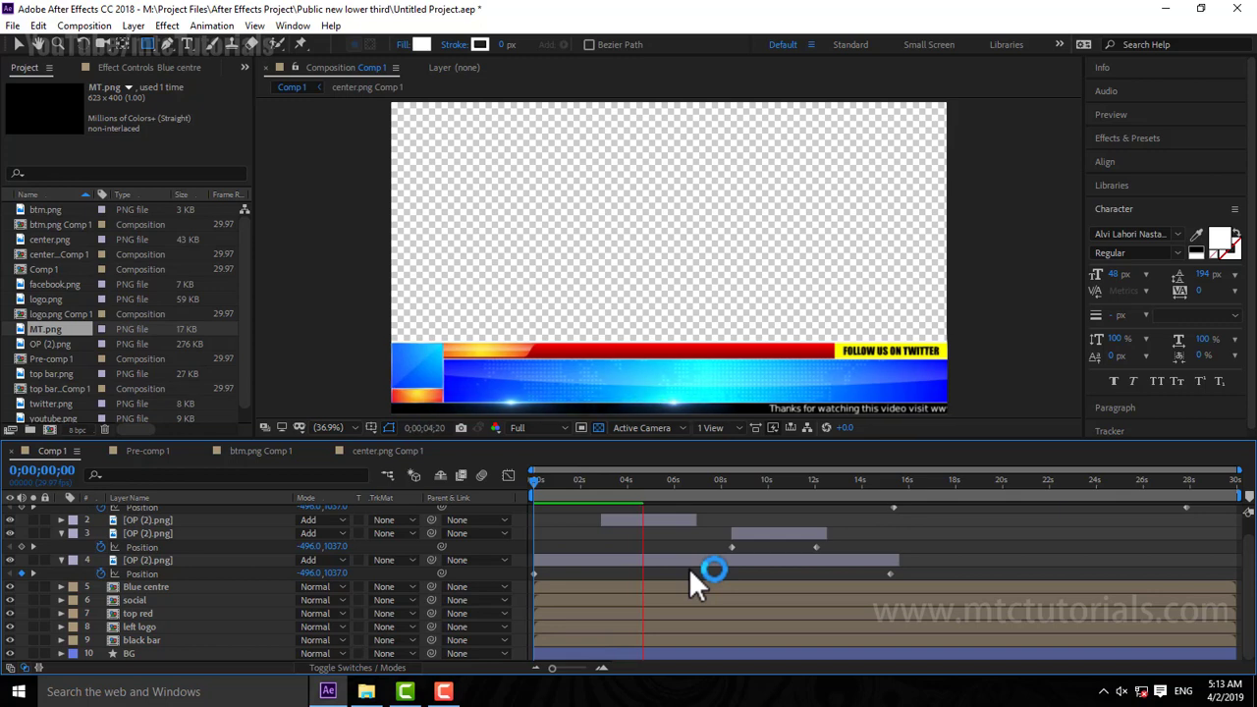
{"action": "left_click", "coordinate": [656, 481]}
{"action": "scroll", "coordinate": [668, 558], "scroll_direction": "up", "scroll_amount": 1}
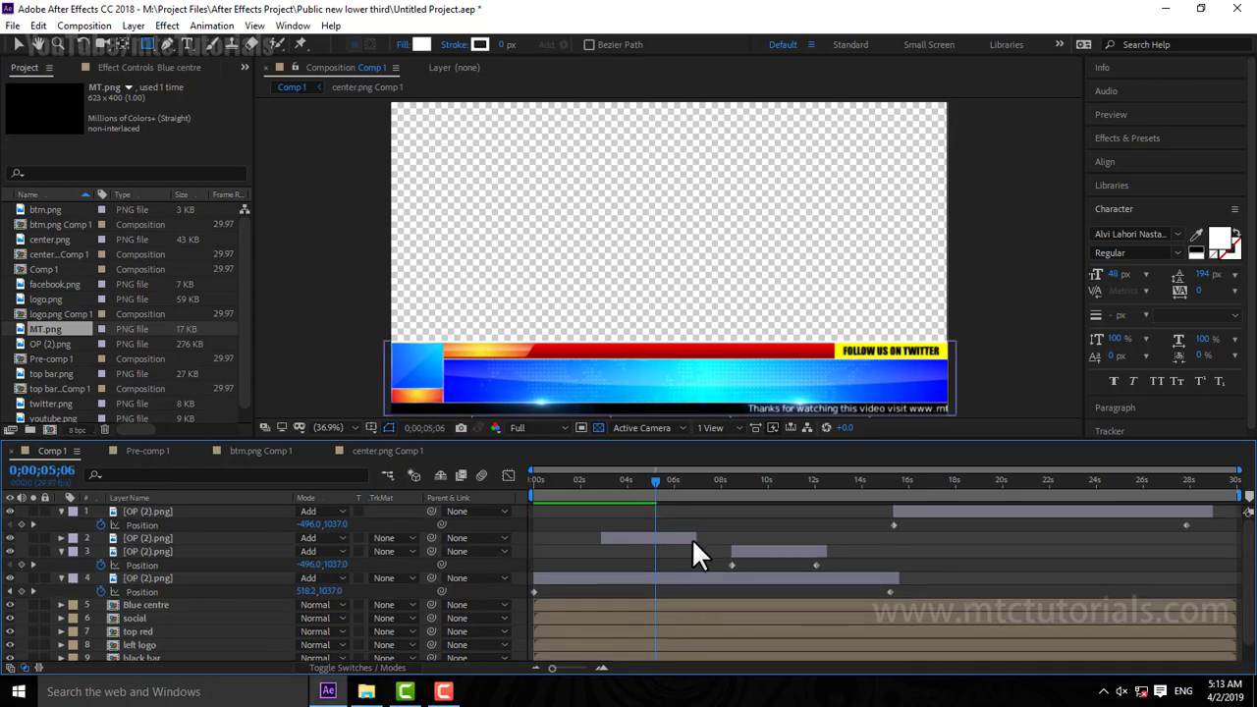
{"action": "left_click", "coordinate": [672, 538]}
{"action": "key", "text": "Delete"}
{"action": "left_click", "coordinate": [768, 540]}
{"action": "key", "text": "Delete"}
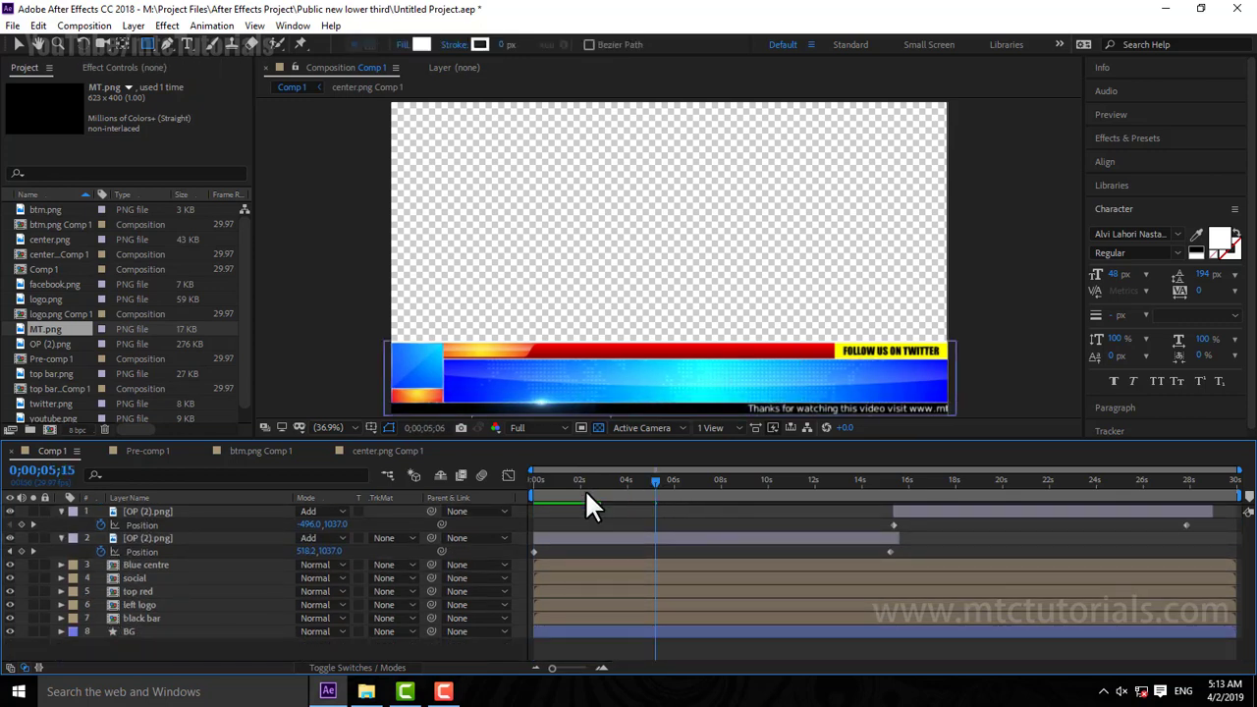
{"action": "key", "text": "space"}
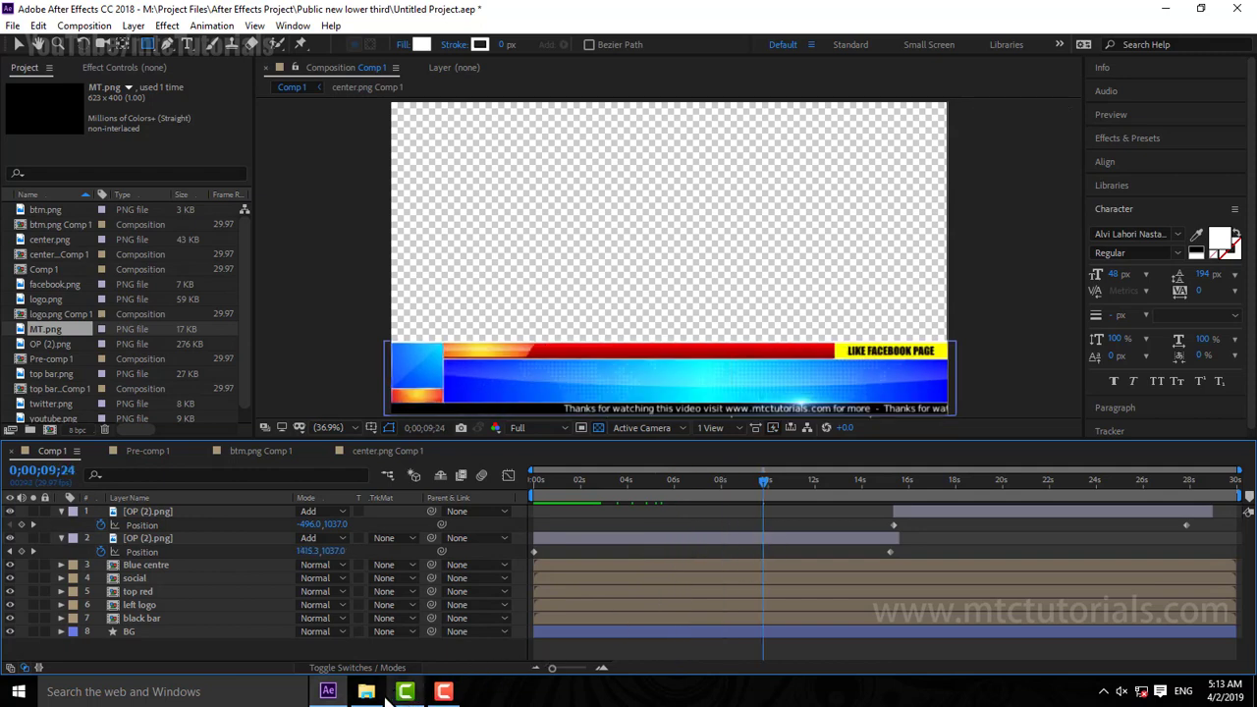
{"action": "left_click", "coordinate": [372, 692]}
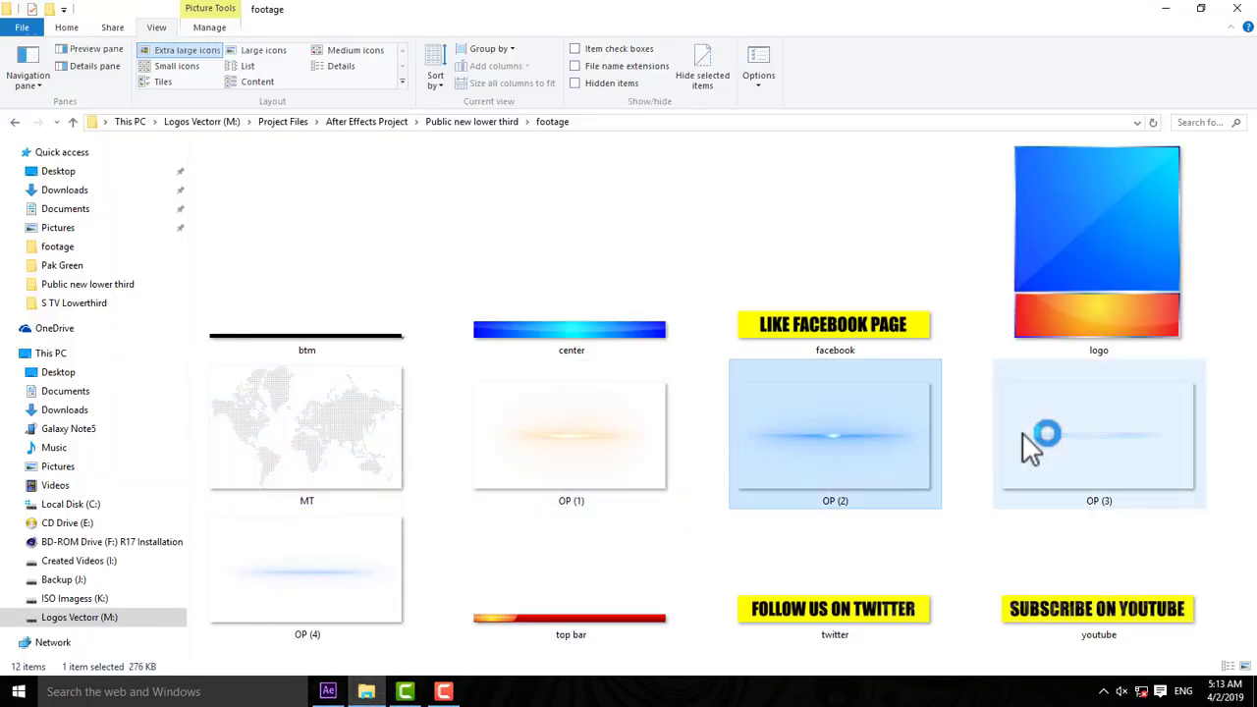
{"action": "mouse_move", "coordinate": [832, 429]}
{"action": "left_mouse_down"}
{"action": "mouse_move", "coordinate": [391, 570]}
{"action": "mouse_move", "coordinate": [327, 687]}
{"action": "left_mouse_up"}
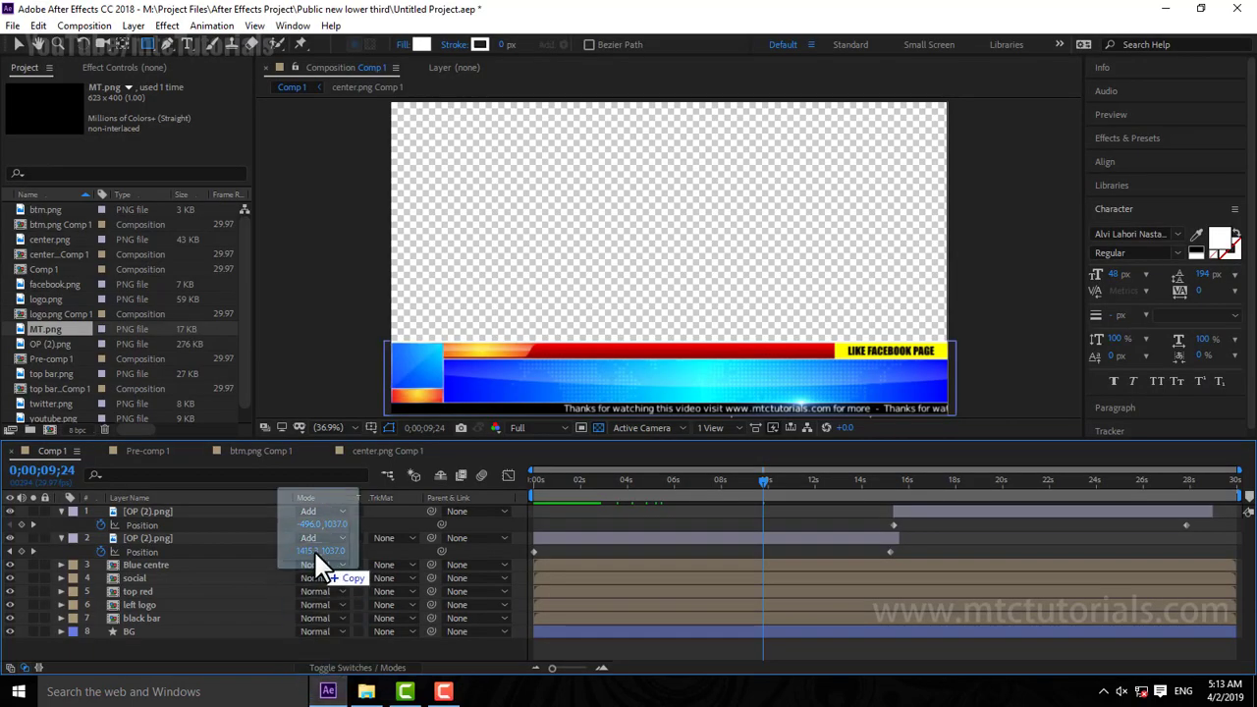
Step: Add OP (4).png to Comp 1 as the top layer and move it down toward the bar
{"action": "left_click_drag", "start_coordinate": [327, 693], "coordinate": [240, 539]}
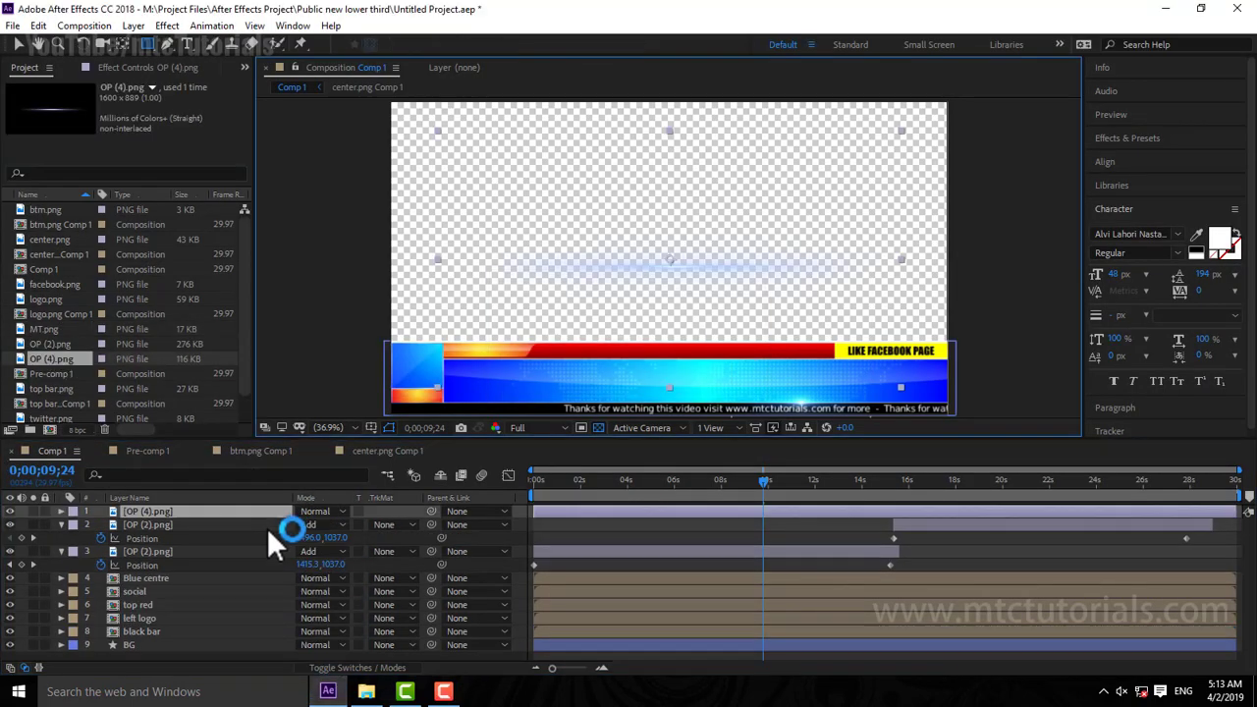
{"action": "left_click", "coordinate": [580, 427]}
{"action": "key", "text": "p"}
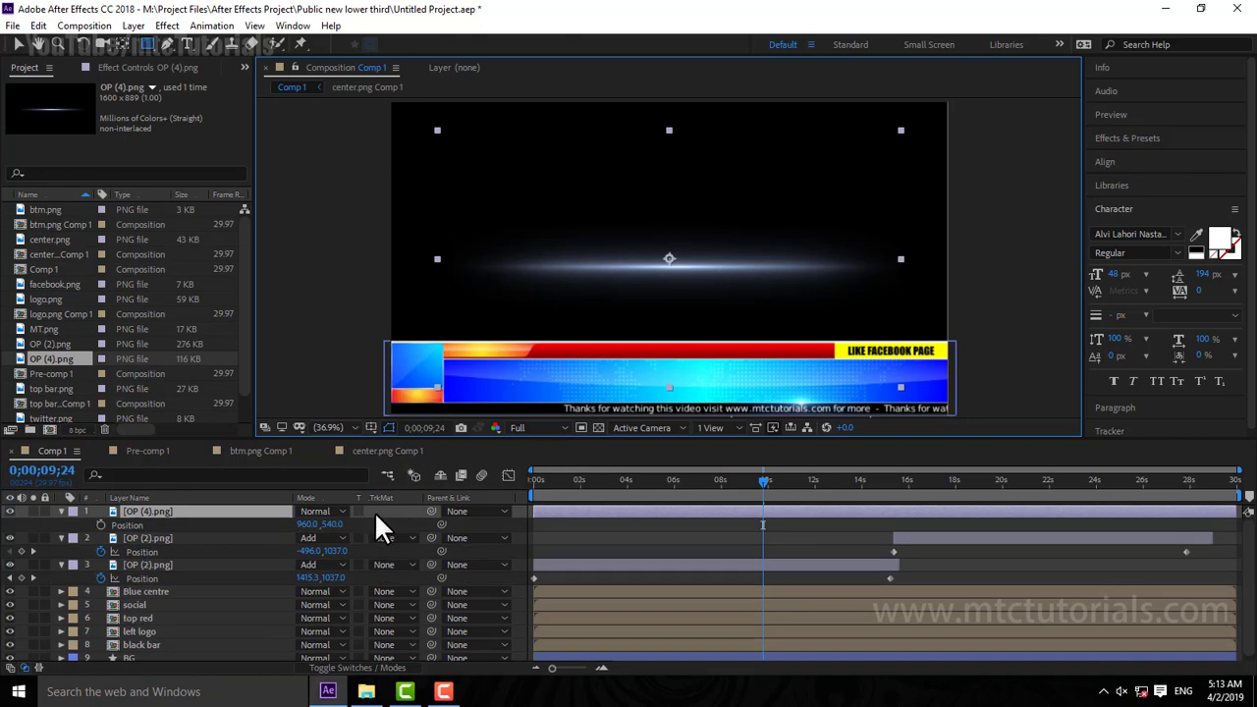
{"action": "left_click_drag", "start_coordinate": [332, 524], "coordinate": [562, 543]}
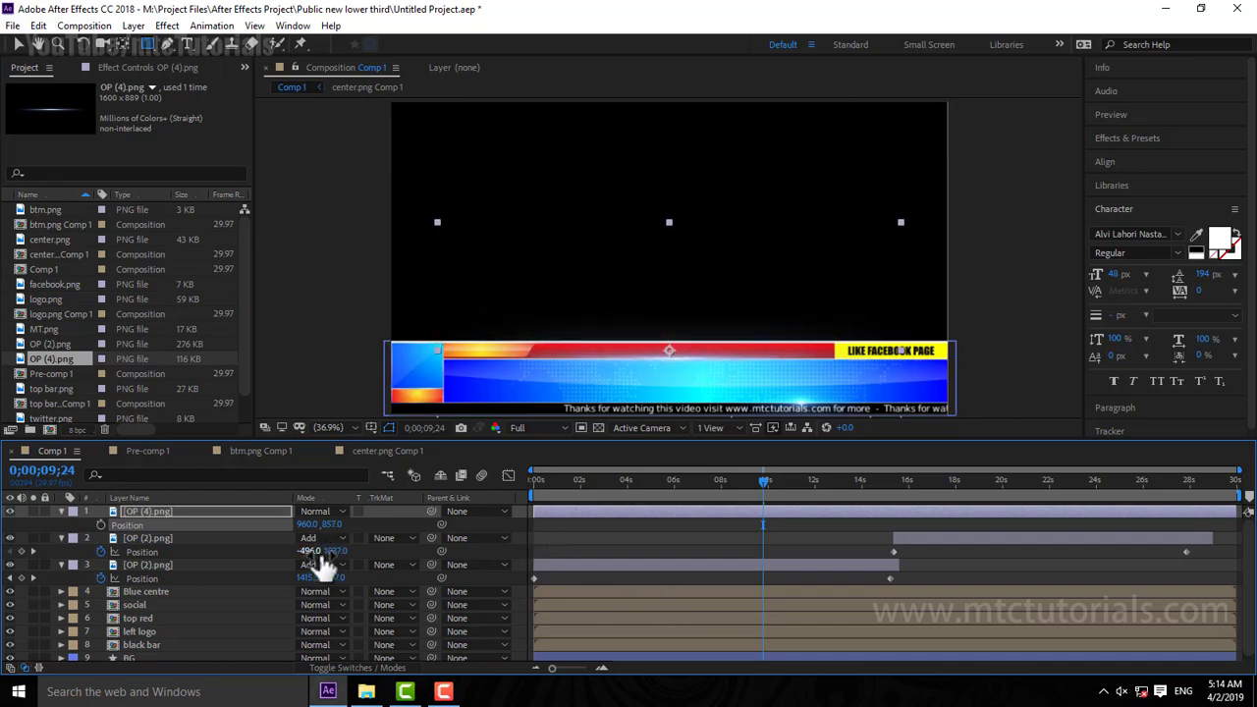
Step: Flatten the streak to 100×43%, place it at 960,872, and blend it with Add
{"action": "key", "text": "s"}
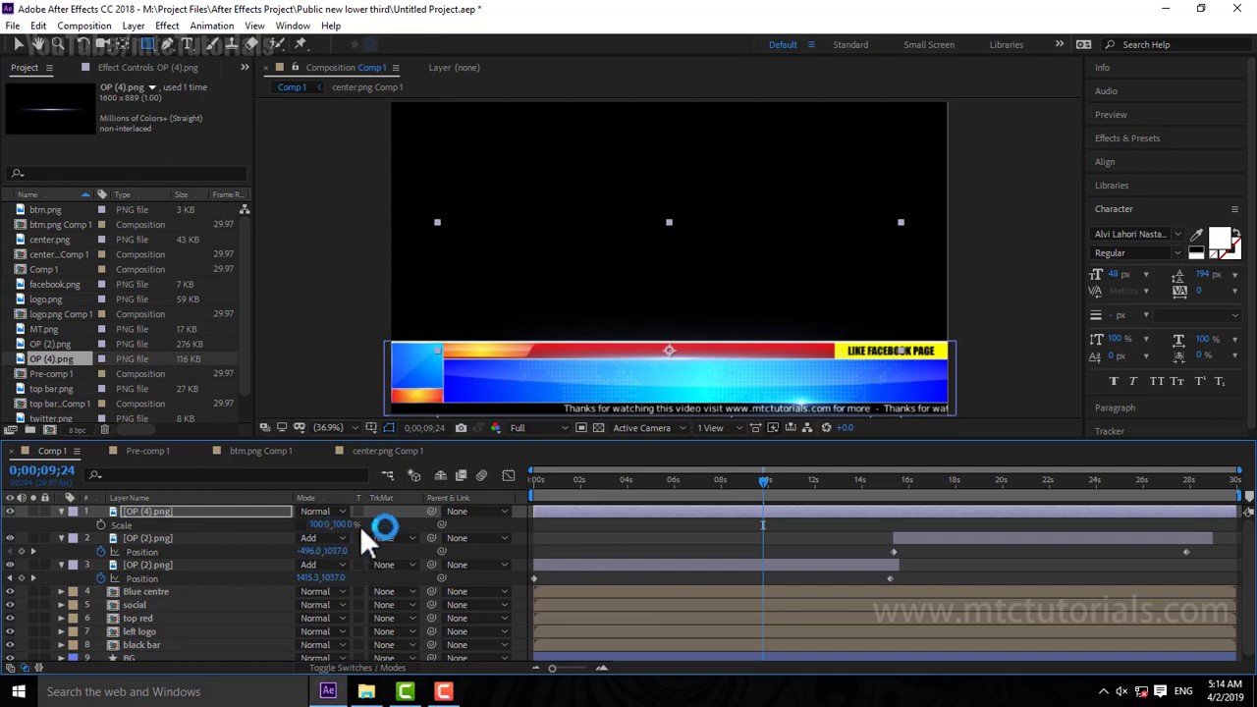
{"action": "left_click_drag", "start_coordinate": [332, 524], "coordinate": [304, 525]}
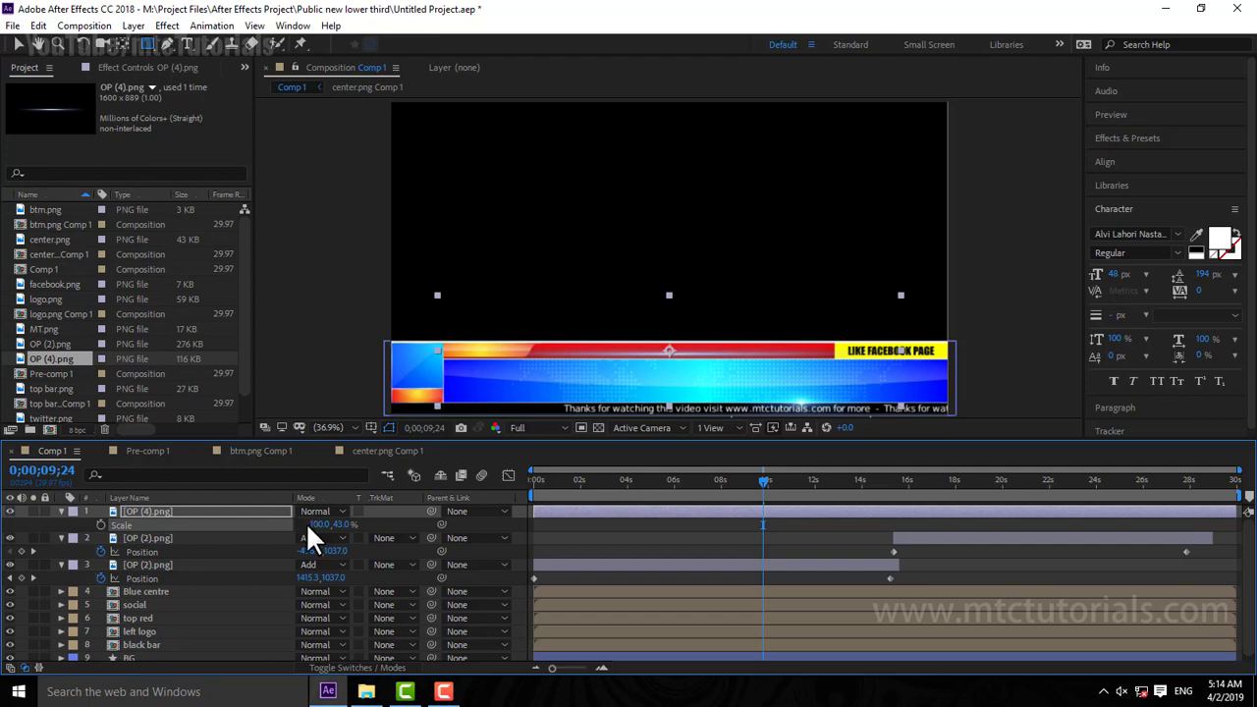
{"action": "key", "text": "p"}
{"action": "left_click_drag", "start_coordinate": [334, 525], "coordinate": [347, 524]}
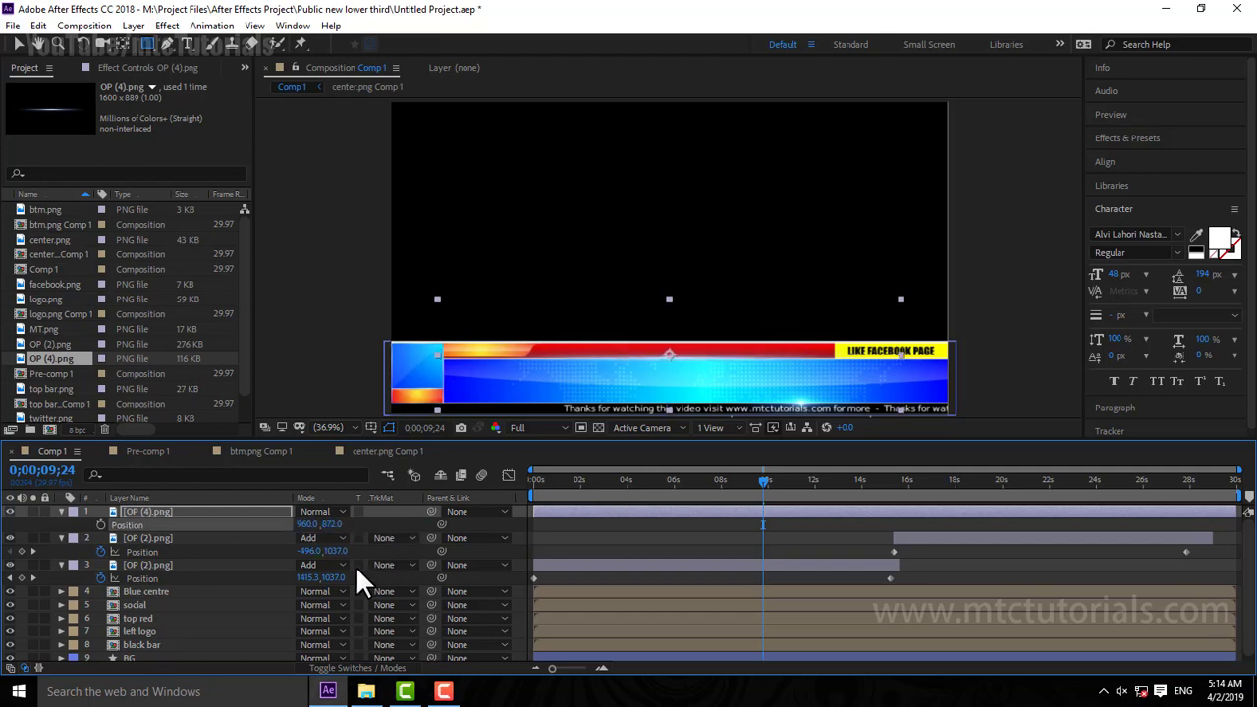
{"action": "left_click", "coordinate": [328, 511]}
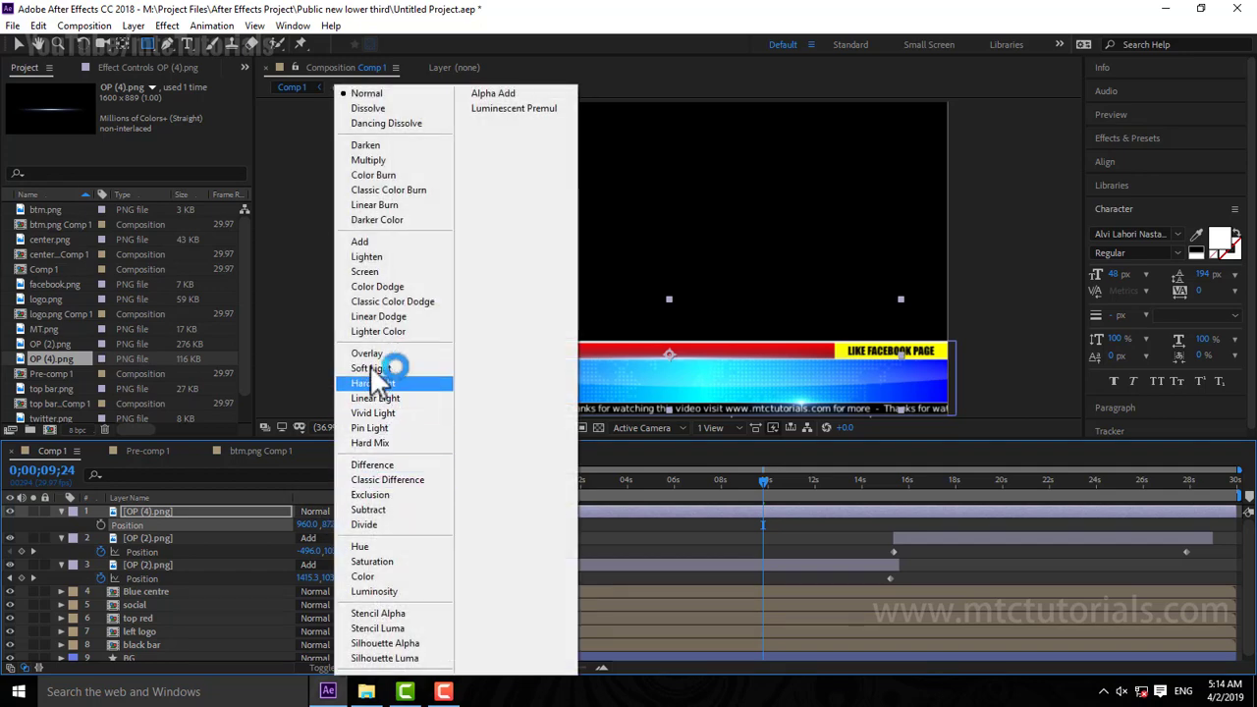
{"action": "left_click", "coordinate": [379, 243]}
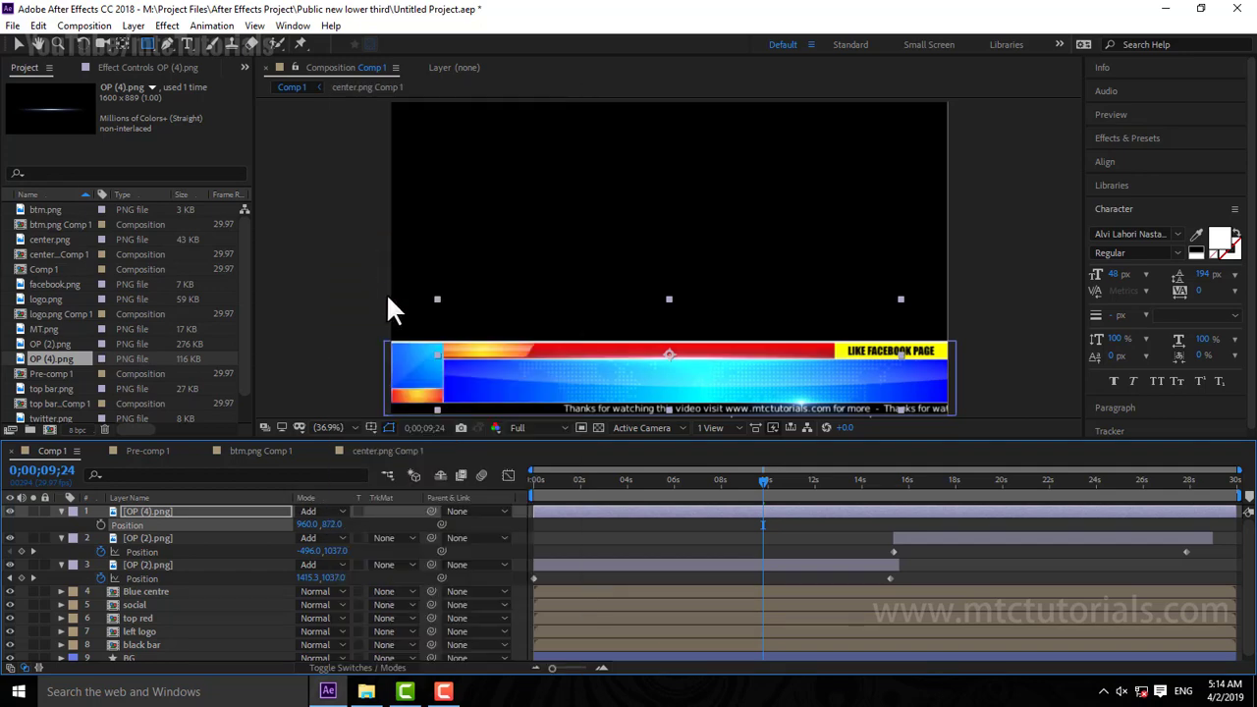
Step: At 0 s, position the streak at -801,814, just off the frame's left edge
{"action": "left_click", "coordinate": [616, 528]}
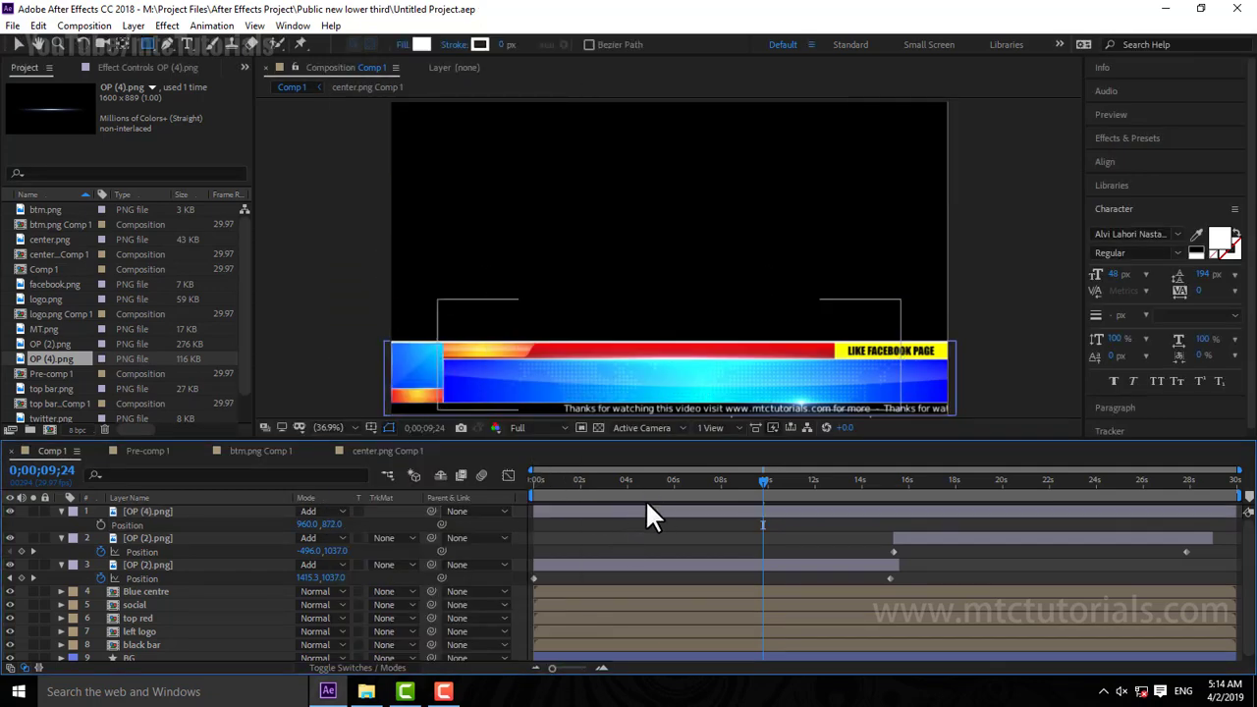
{"action": "left_click_drag", "start_coordinate": [659, 483], "coordinate": [539, 485]}
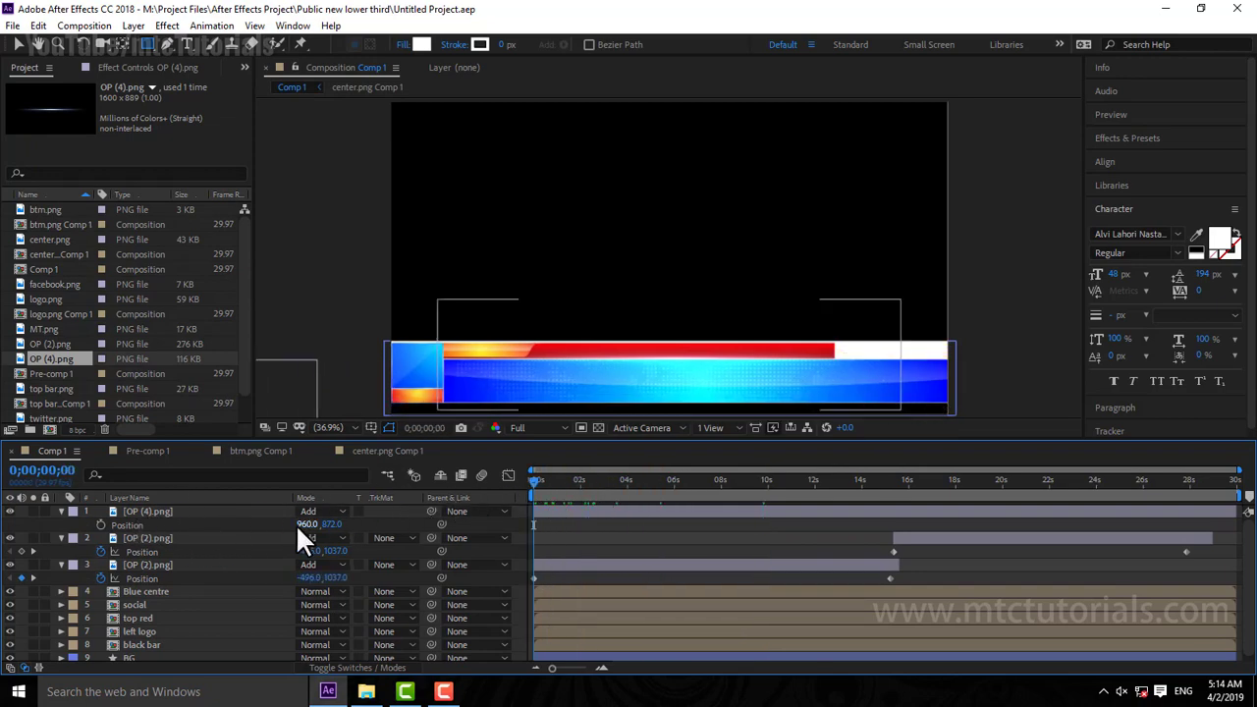
{"action": "left_click_drag", "start_coordinate": [307, 525], "coordinate": [216, 555]}
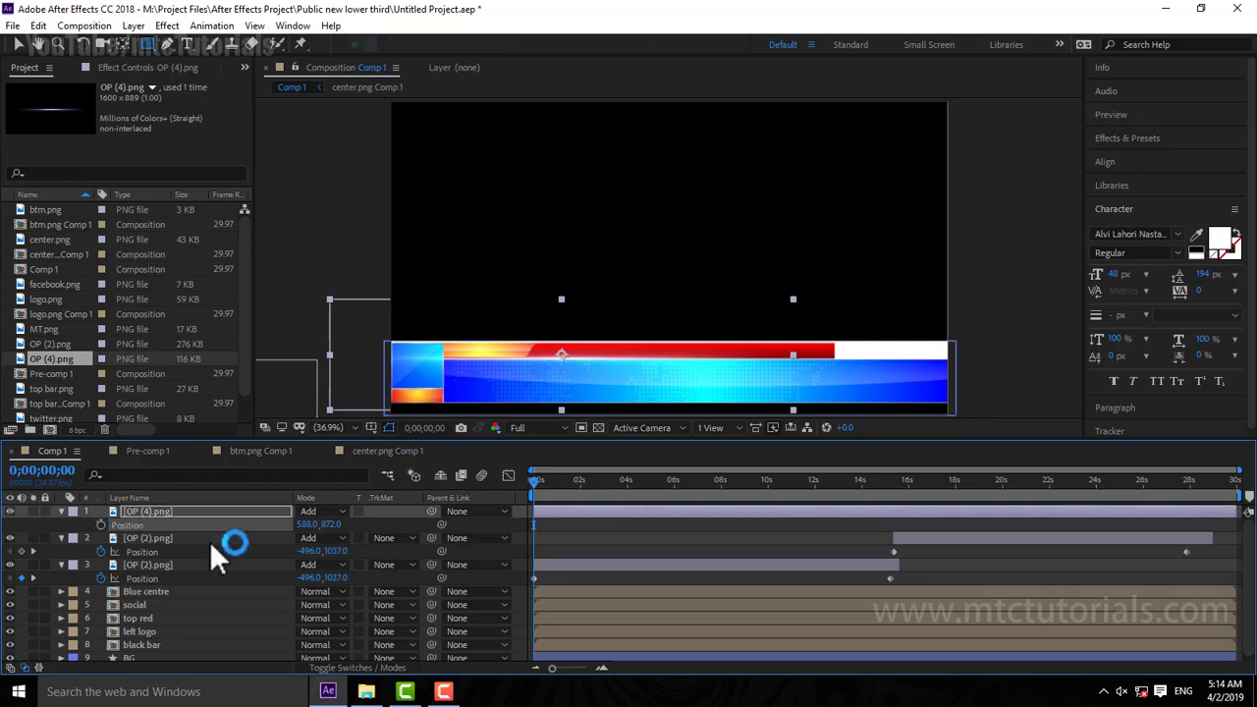
{"action": "left_click_drag", "start_coordinate": [310, 535], "coordinate": [280, 522]}
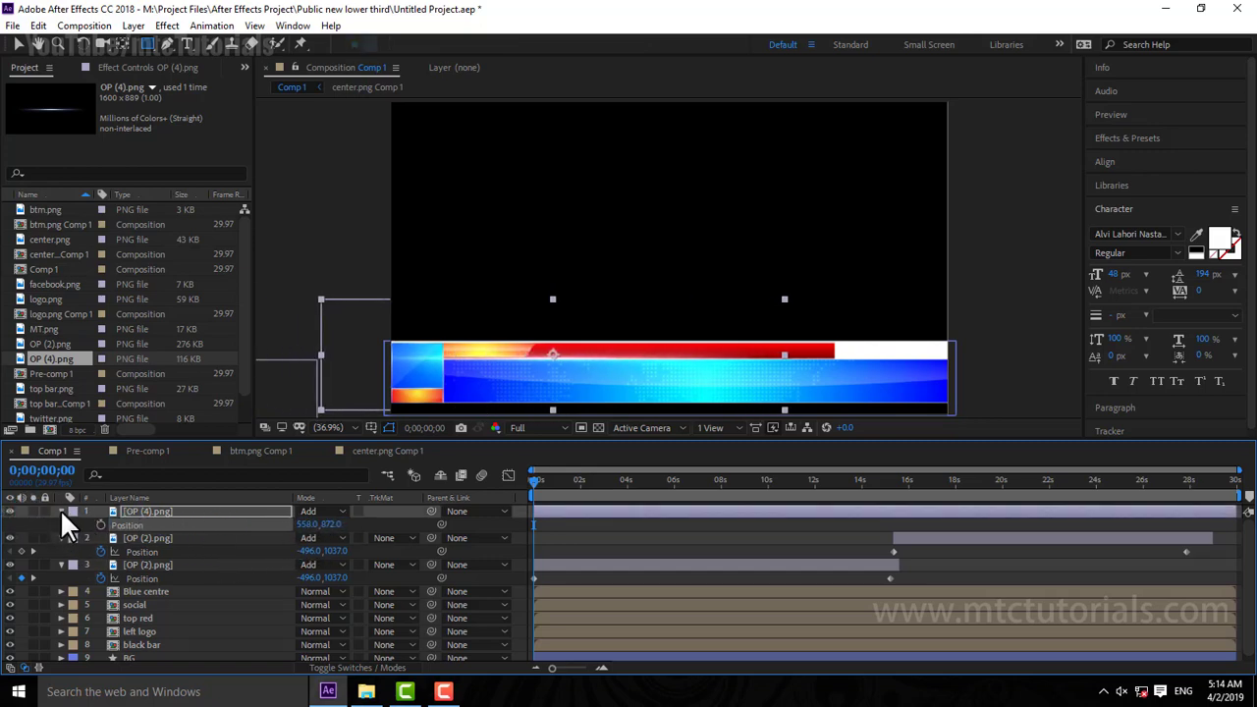
{"action": "left_click", "coordinate": [61, 512]}
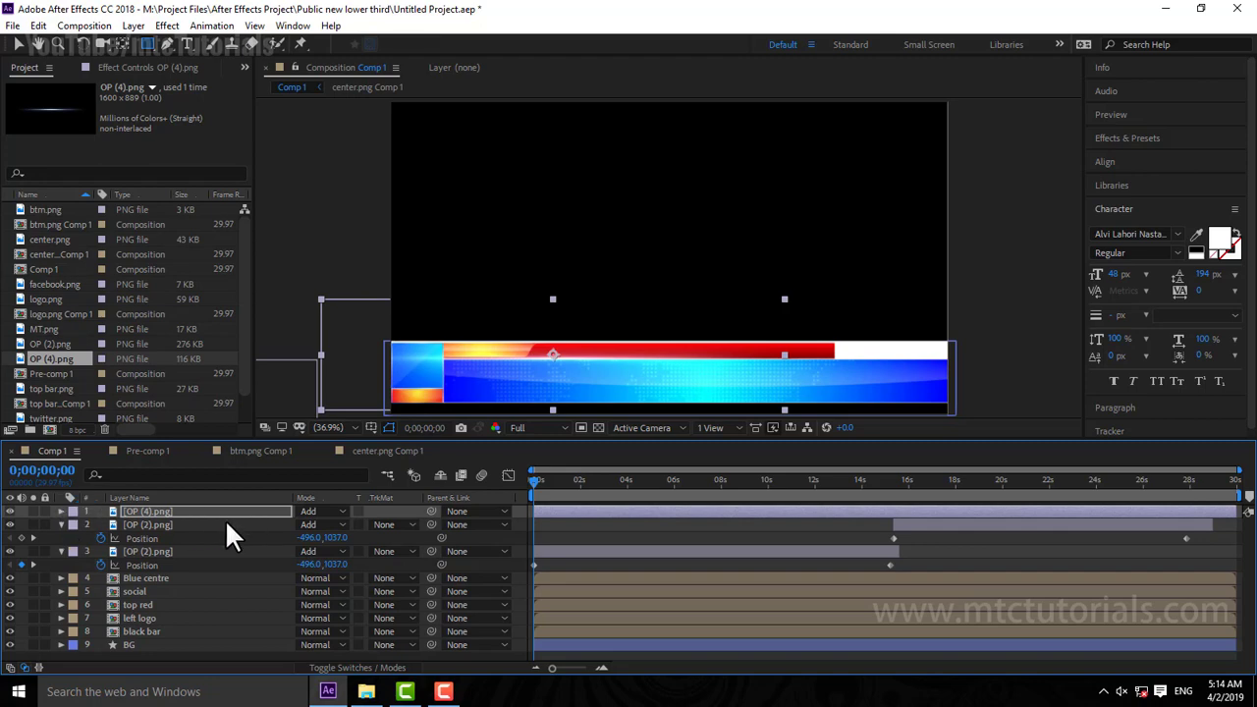
{"action": "key", "text": "p"}
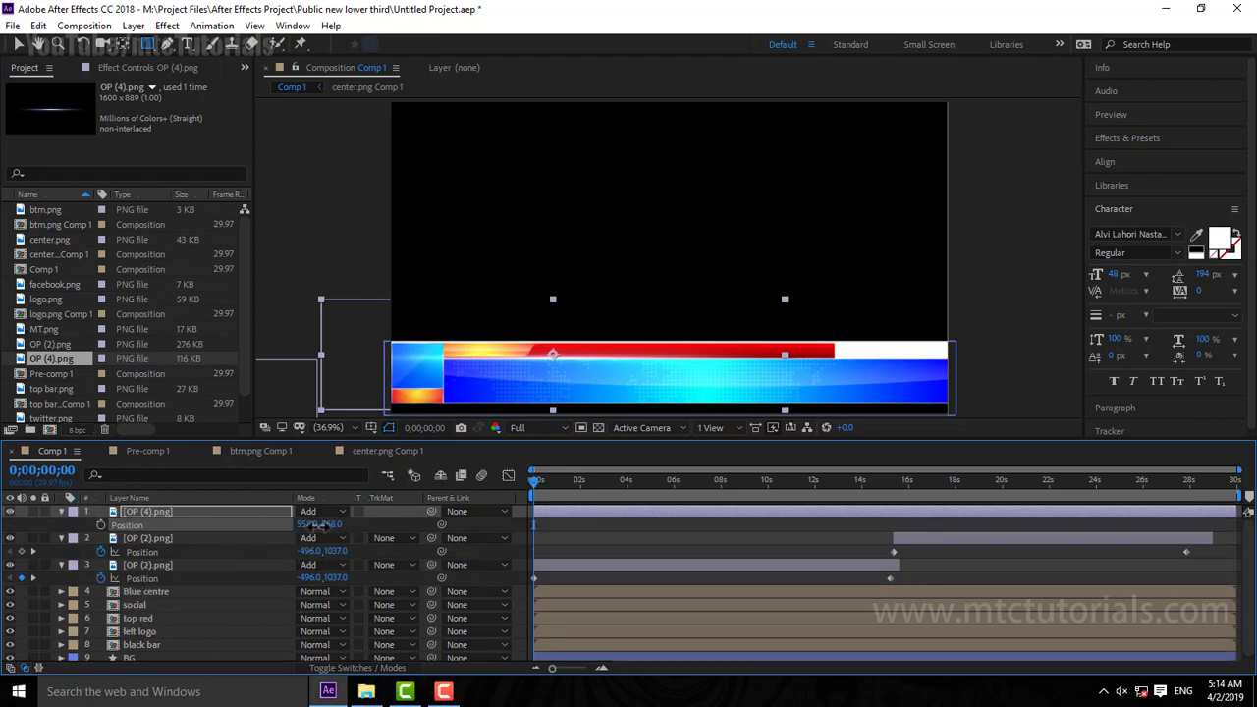
{"action": "left_click_drag", "start_coordinate": [319, 525], "coordinate": [285, 530]}
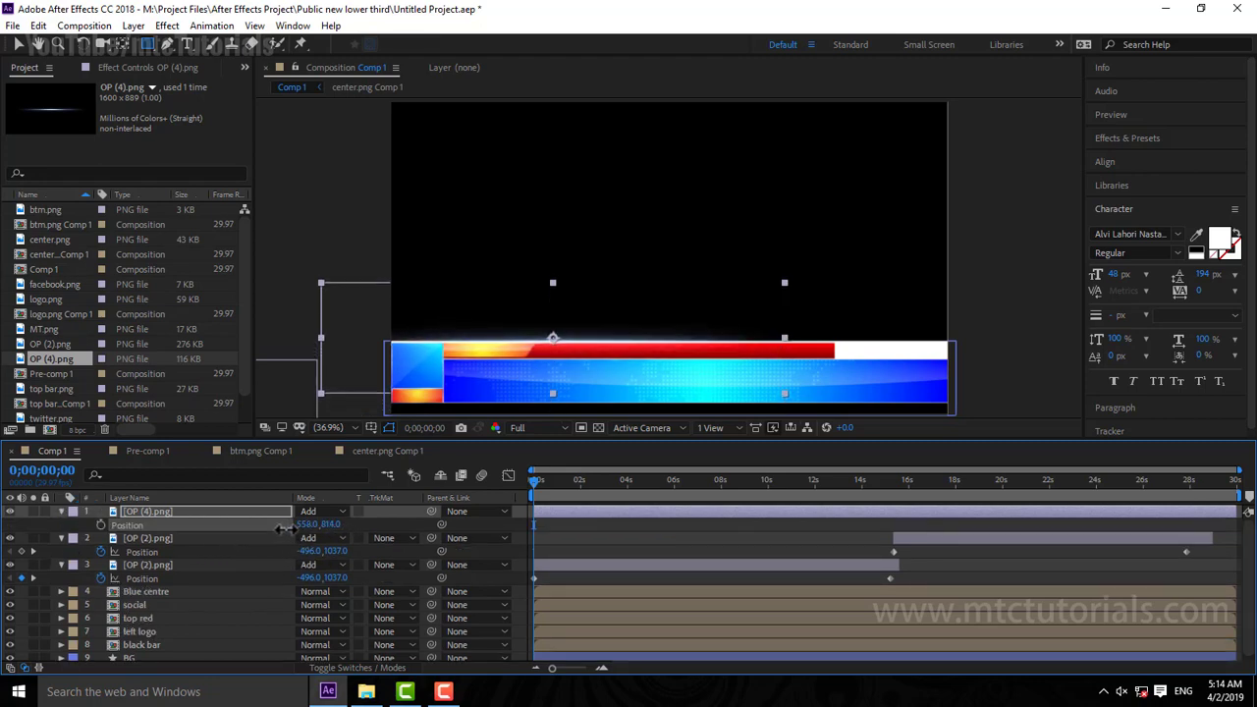
{"action": "left_click_drag", "start_coordinate": [306, 525], "coordinate": [92, 489]}
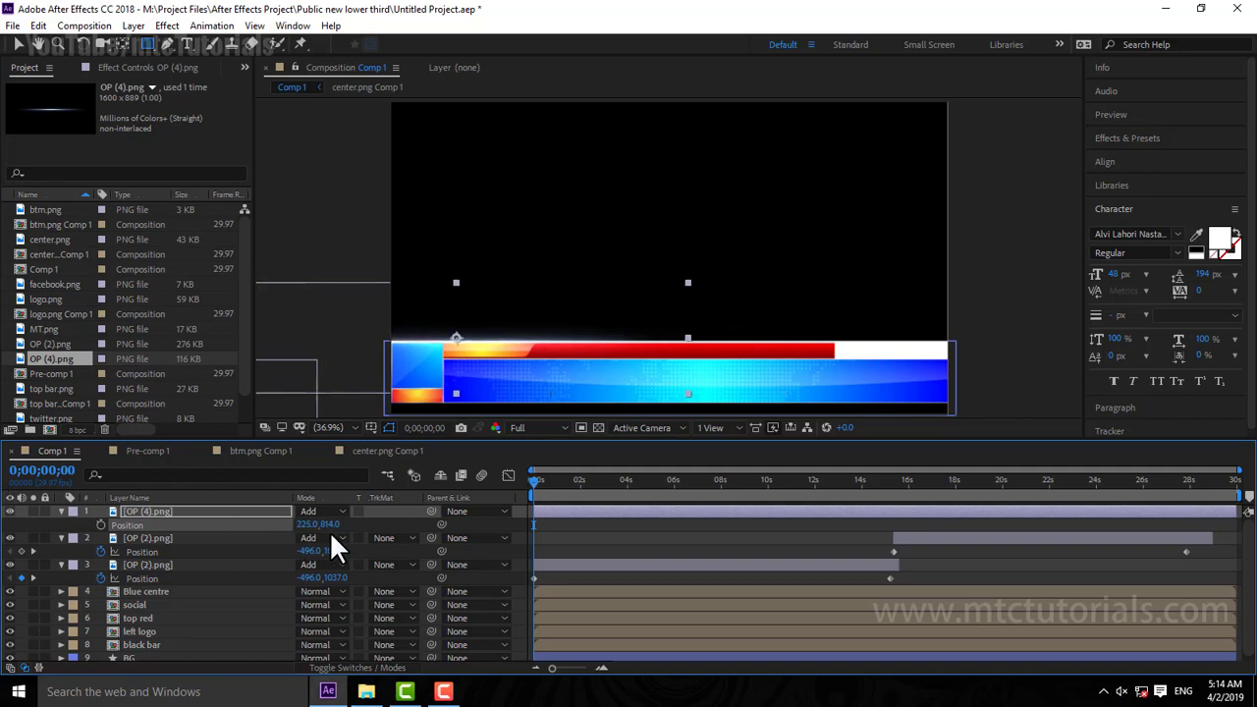
{"action": "left_click_drag", "start_coordinate": [312, 527], "coordinate": [128, 481]}
{"action": "left_click_drag", "start_coordinate": [312, 527], "coordinate": [10, 523]}
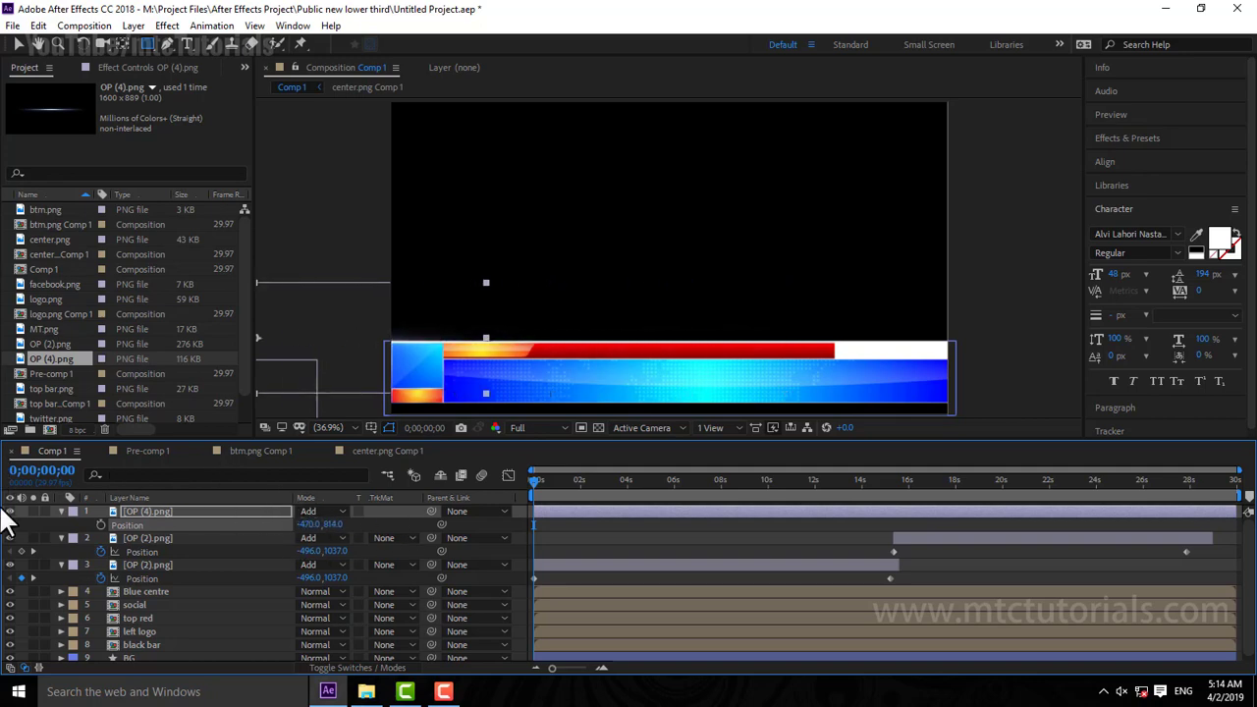
{"action": "left_click_drag", "start_coordinate": [312, 524], "coordinate": [50, 513]}
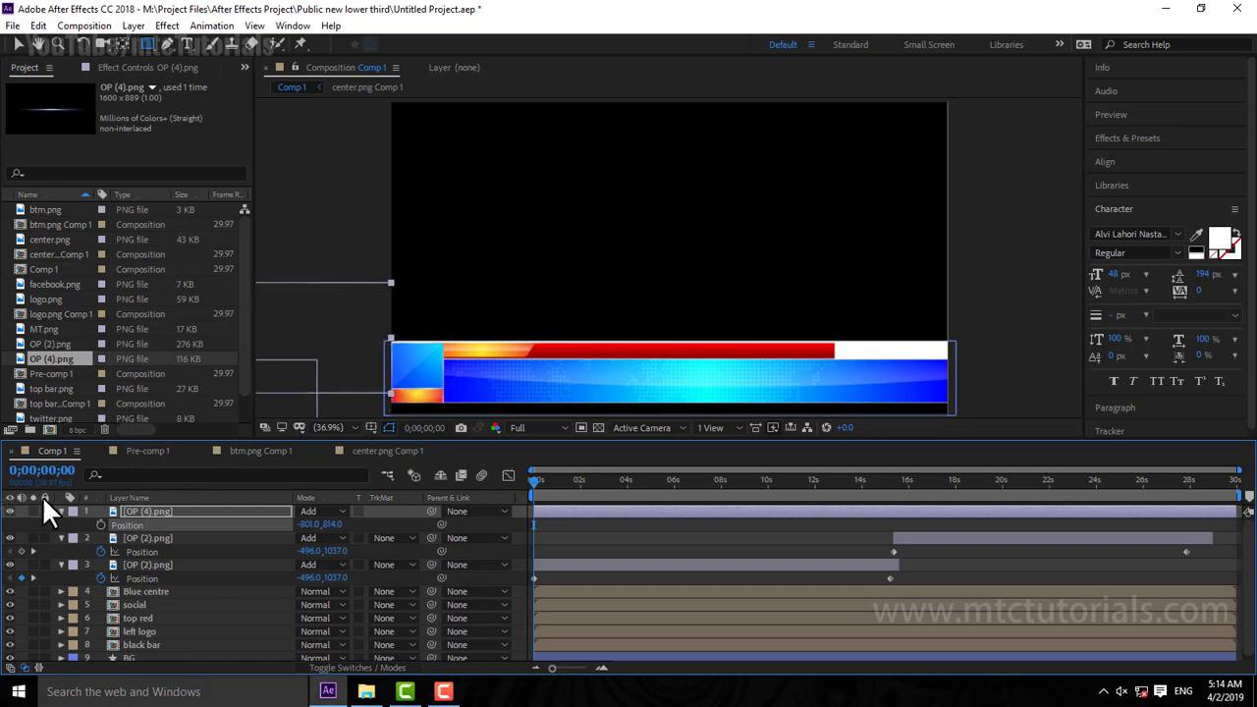
{"action": "left_click_drag", "start_coordinate": [1235, 511], "coordinate": [491, 496]}
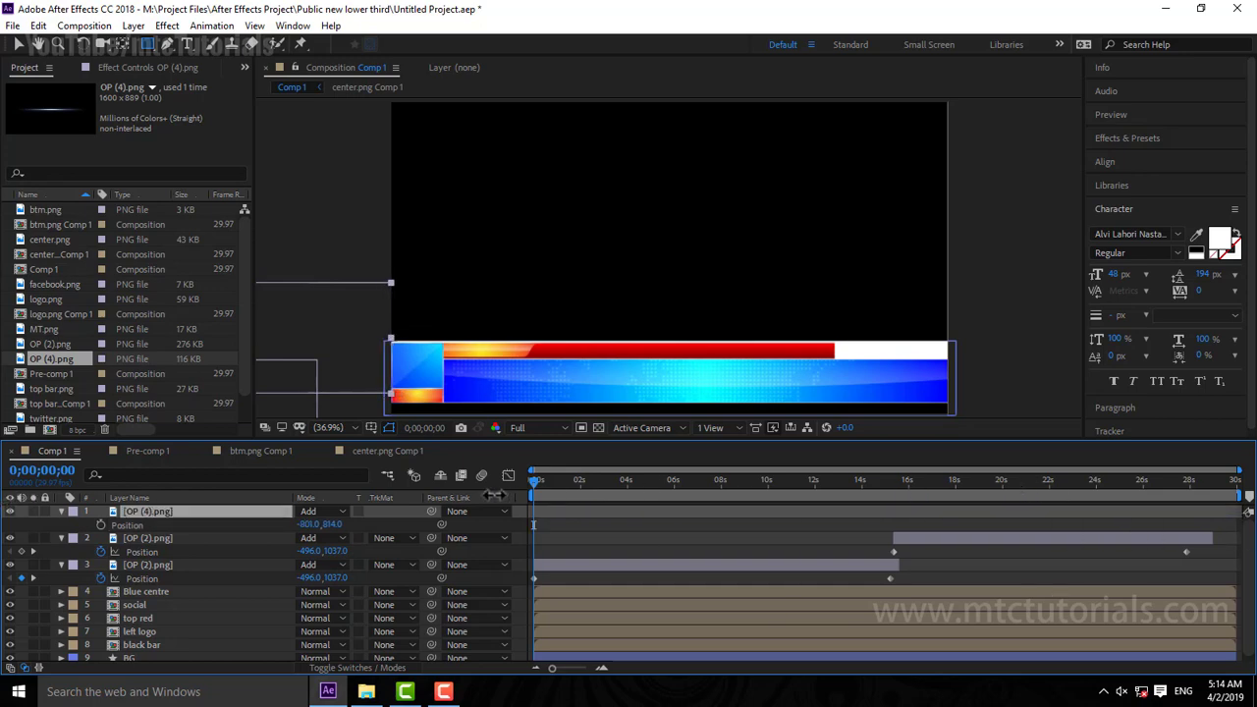
Step: Keyframe the streak from -801,814 at 0 s to 2834,814 at 1 s, preview, and trim it
{"action": "left_click", "coordinate": [602, 668]}
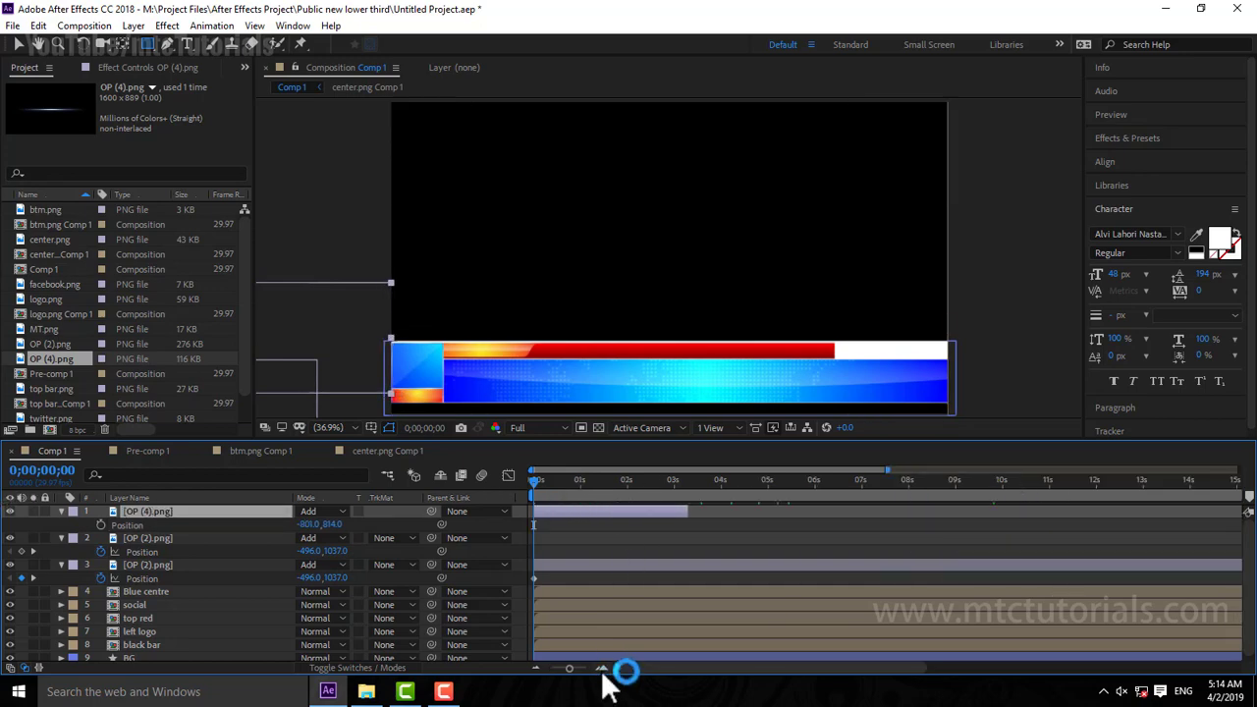
{"action": "left_click", "coordinate": [101, 524]}
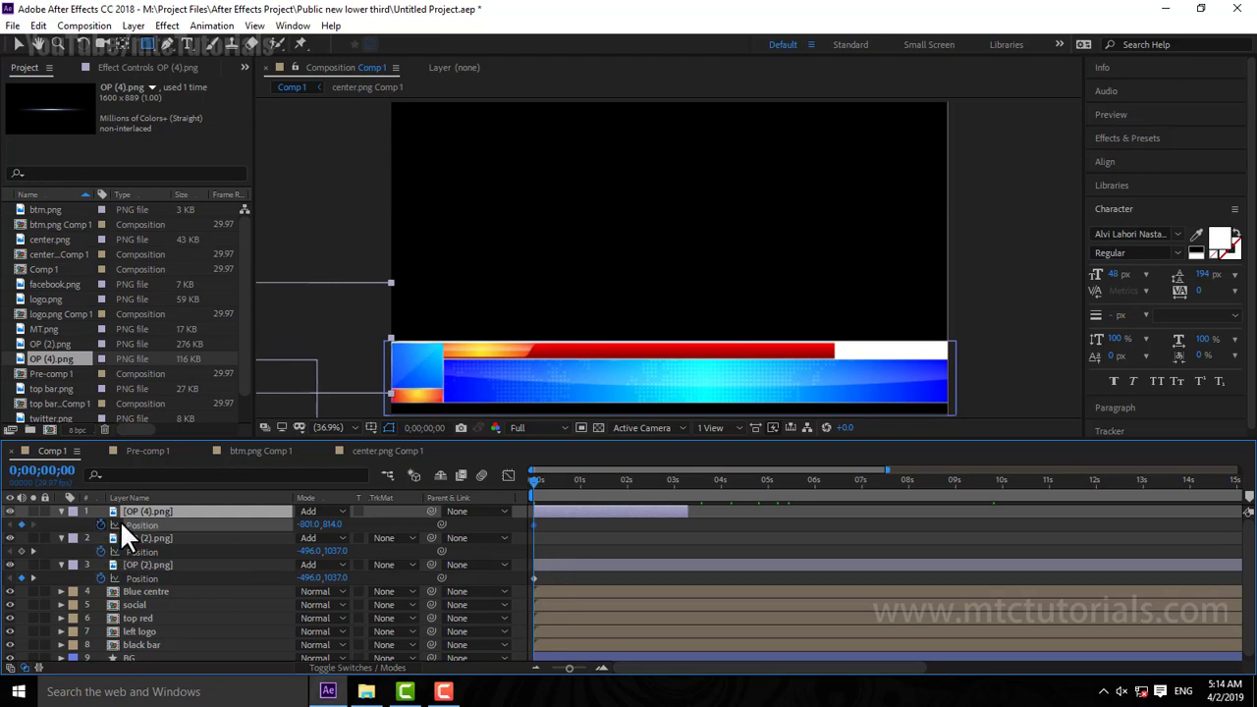
{"action": "left_click", "coordinate": [579, 481]}
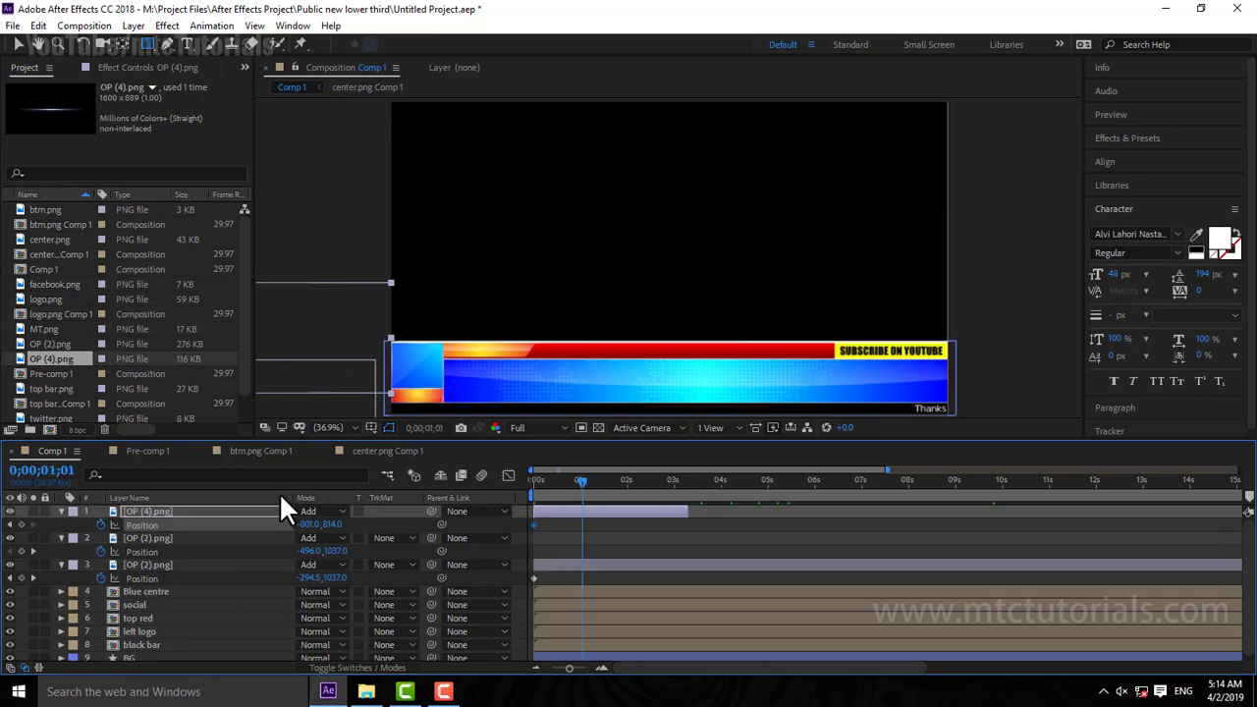
{"action": "left_click_drag", "start_coordinate": [306, 524], "coordinate": [442, 510]}
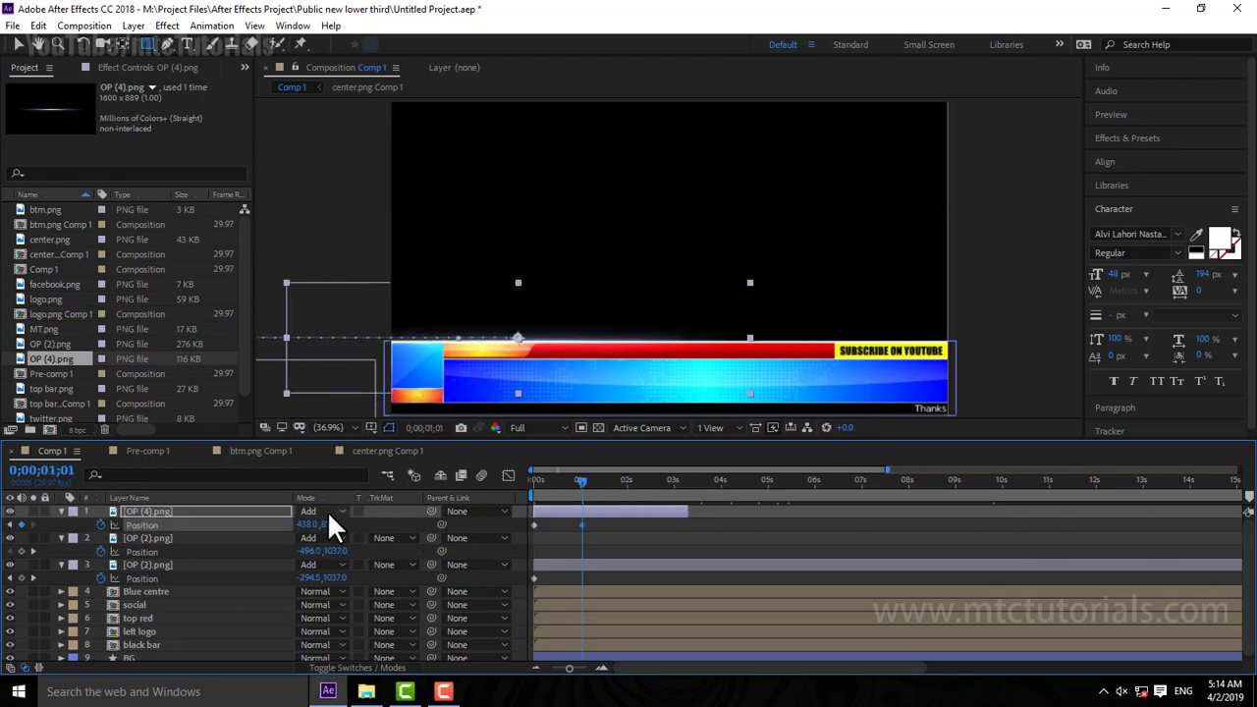
{"action": "left_click_drag", "start_coordinate": [307, 525], "coordinate": [426, 533]}
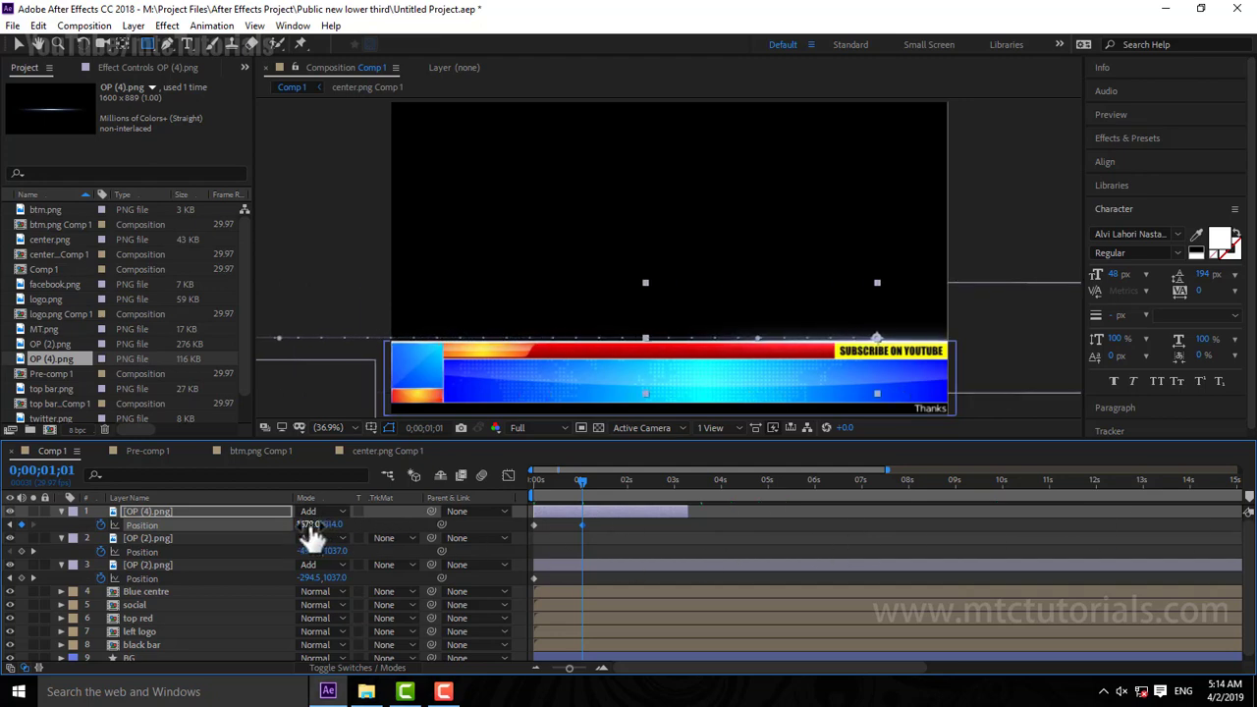
{"action": "left_click_drag", "start_coordinate": [309, 525], "coordinate": [1033, 564]}
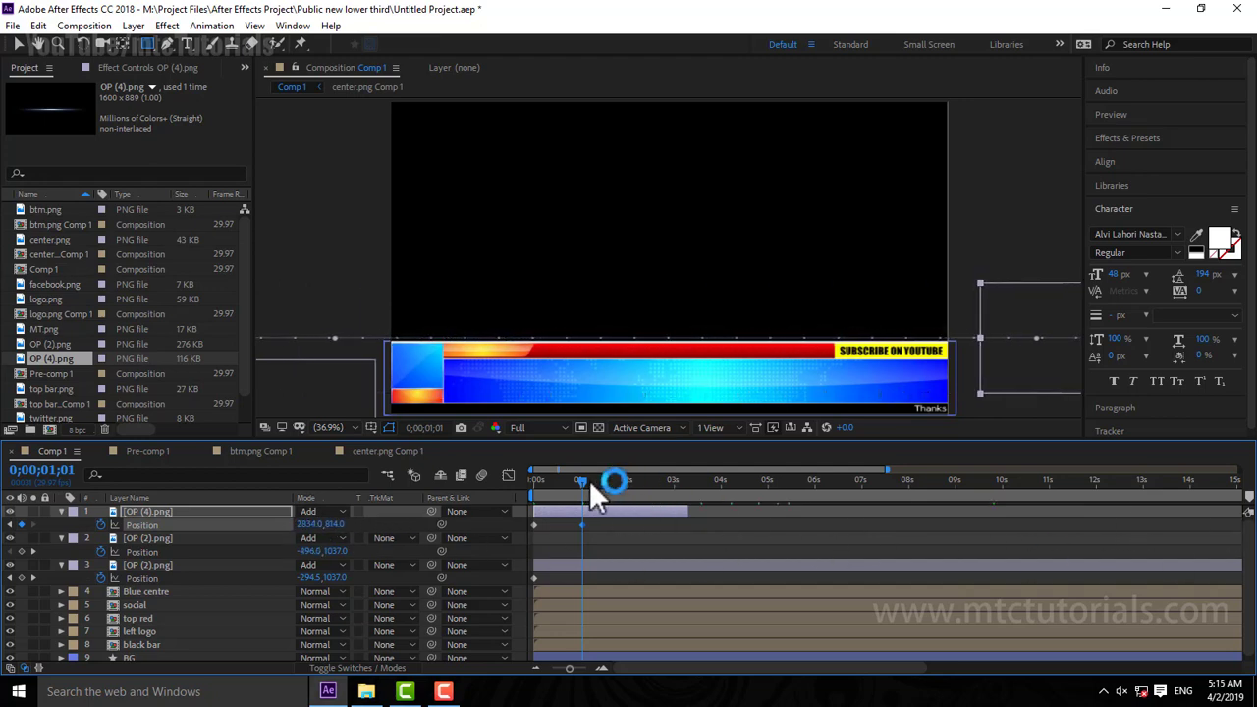
{"action": "key", "text": "space"}
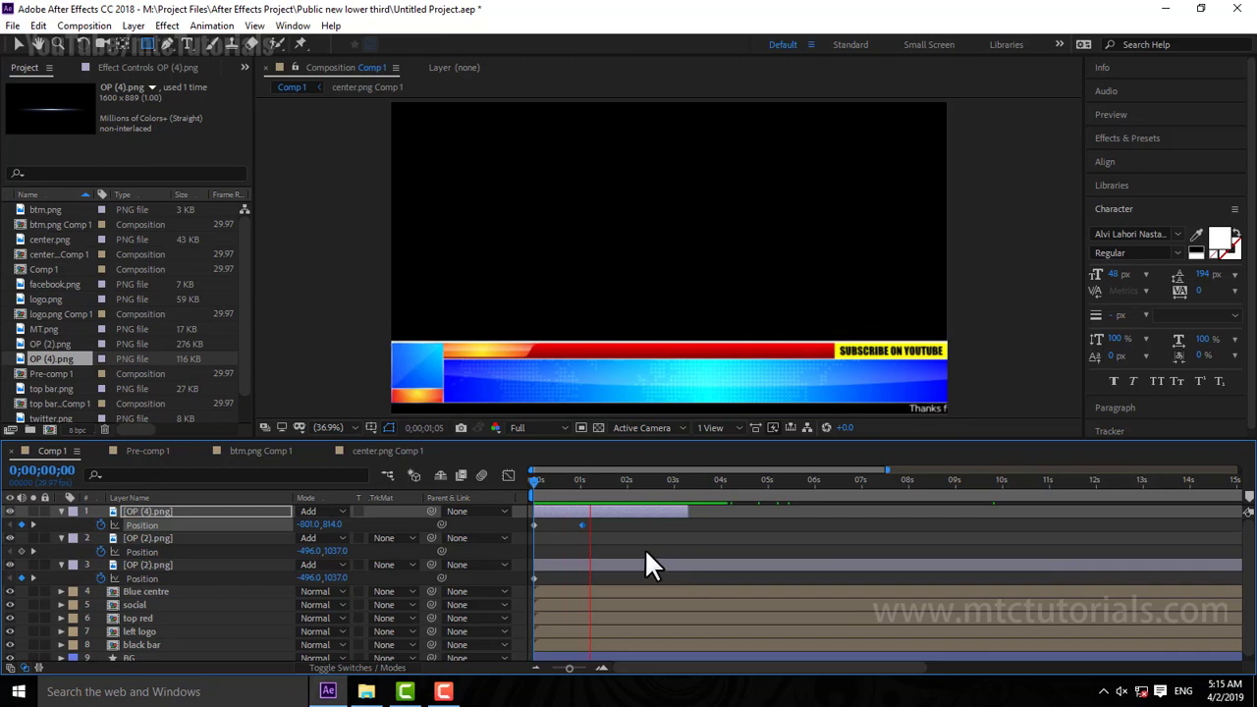
{"action": "left_click_drag", "start_coordinate": [688, 511], "coordinate": [603, 530]}
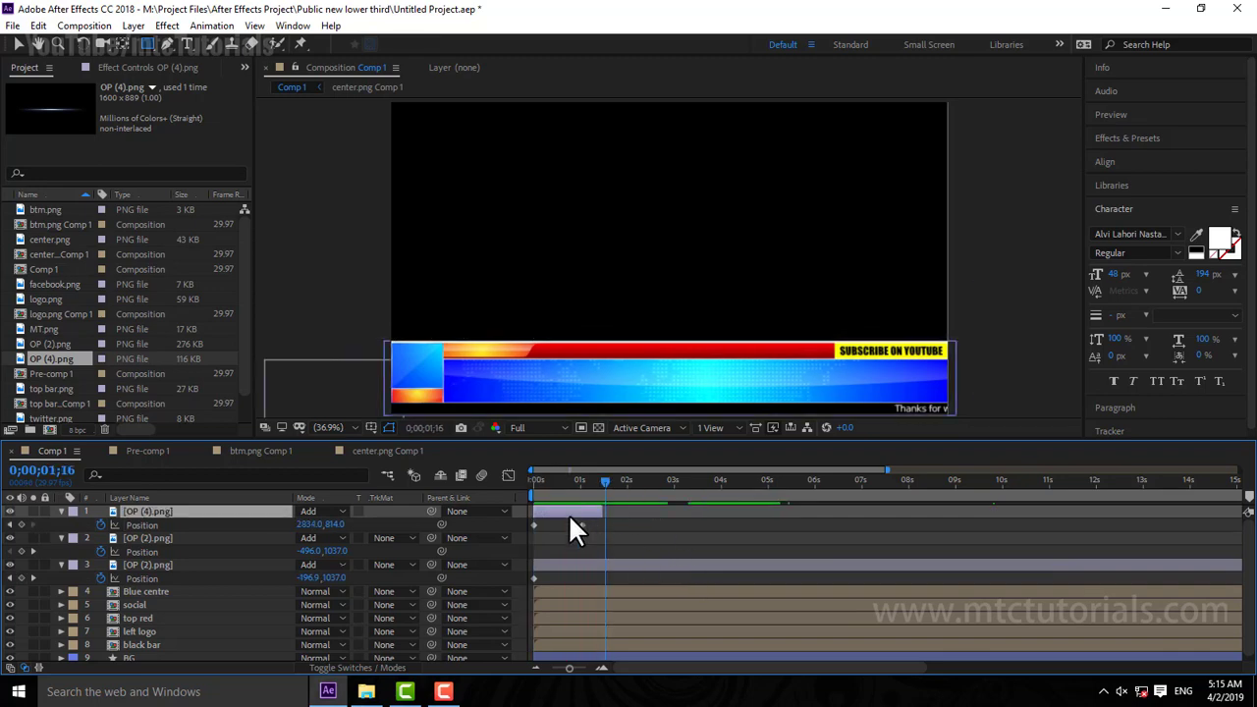
Step: Save the project, duplicate the OP (4).png streak layer and move the copy later
{"action": "key", "text": "ctrl+s"}
{"action": "left_click", "coordinate": [38, 25]}
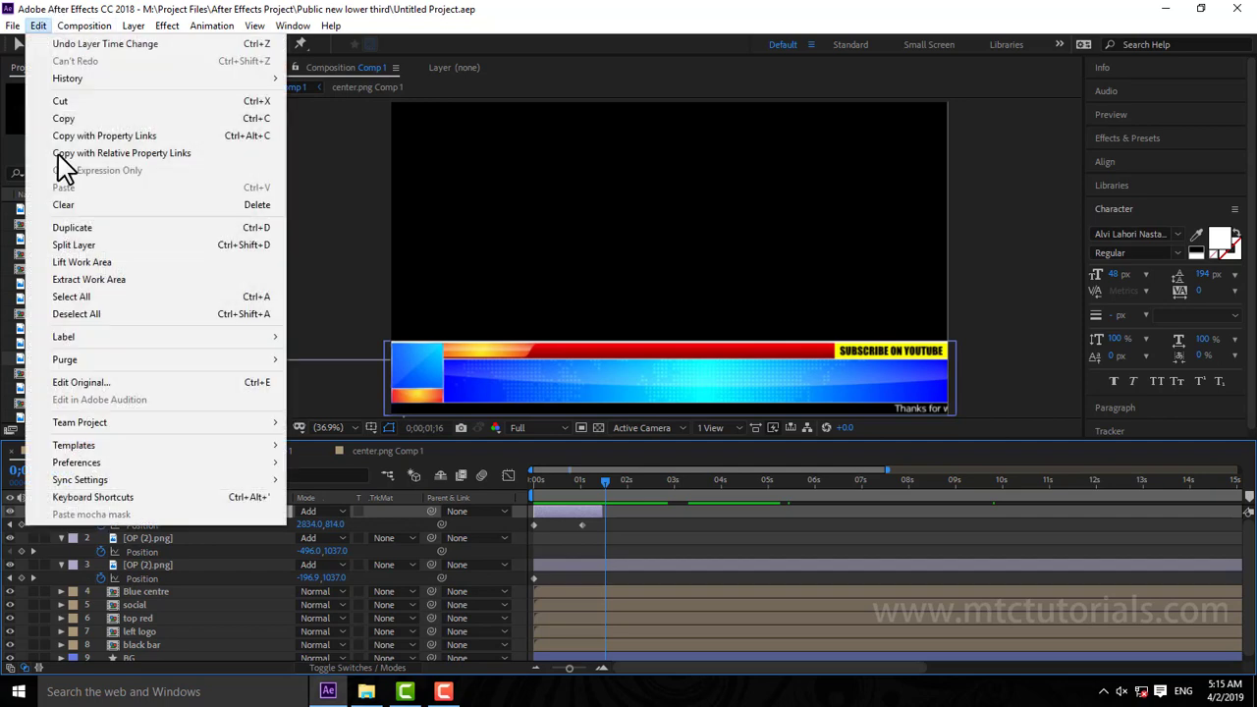
{"action": "left_click", "coordinate": [84, 229]}
{"action": "left_click_drag", "start_coordinate": [568, 511], "coordinate": [860, 512]}
Step: Make two more streak copies and shift the top copy slightly earlier
{"action": "left_click", "coordinate": [38, 26]}
{"action": "left_click", "coordinate": [84, 228]}
{"action": "left_click", "coordinate": [39, 25]}
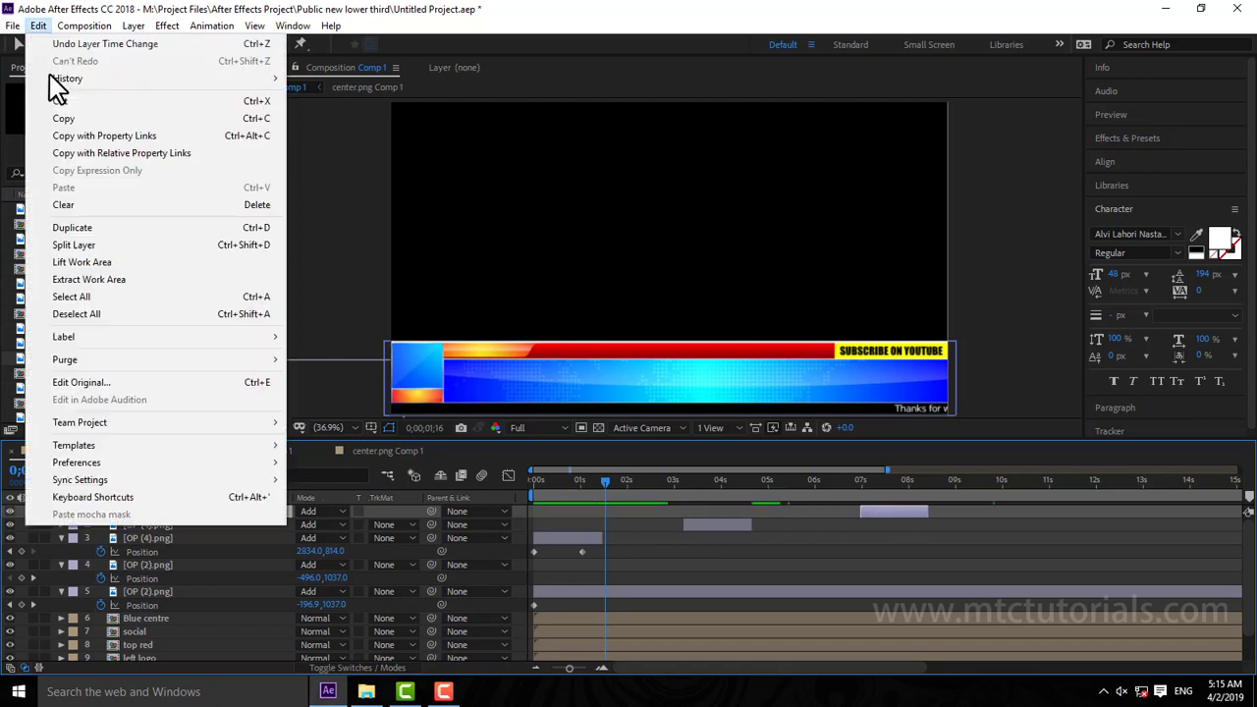
{"action": "left_click", "coordinate": [96, 228]}
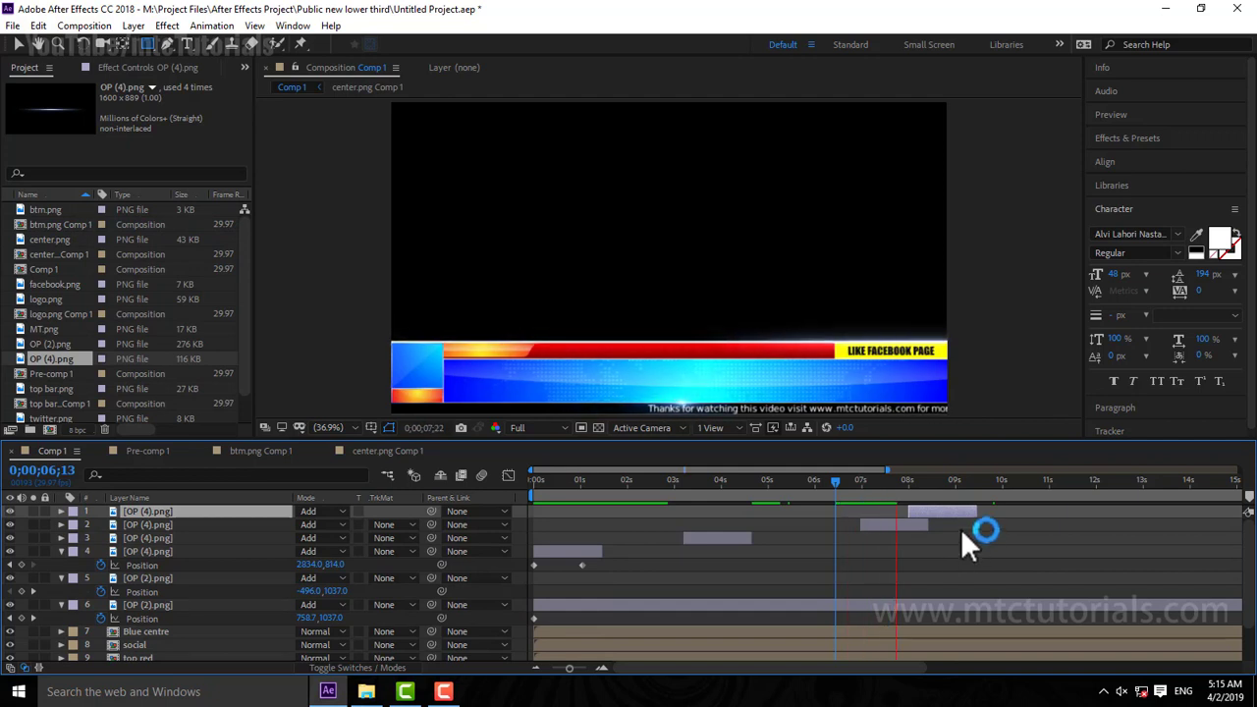
{"action": "left_click_drag", "start_coordinate": [941, 510], "coordinate": [921, 510]}
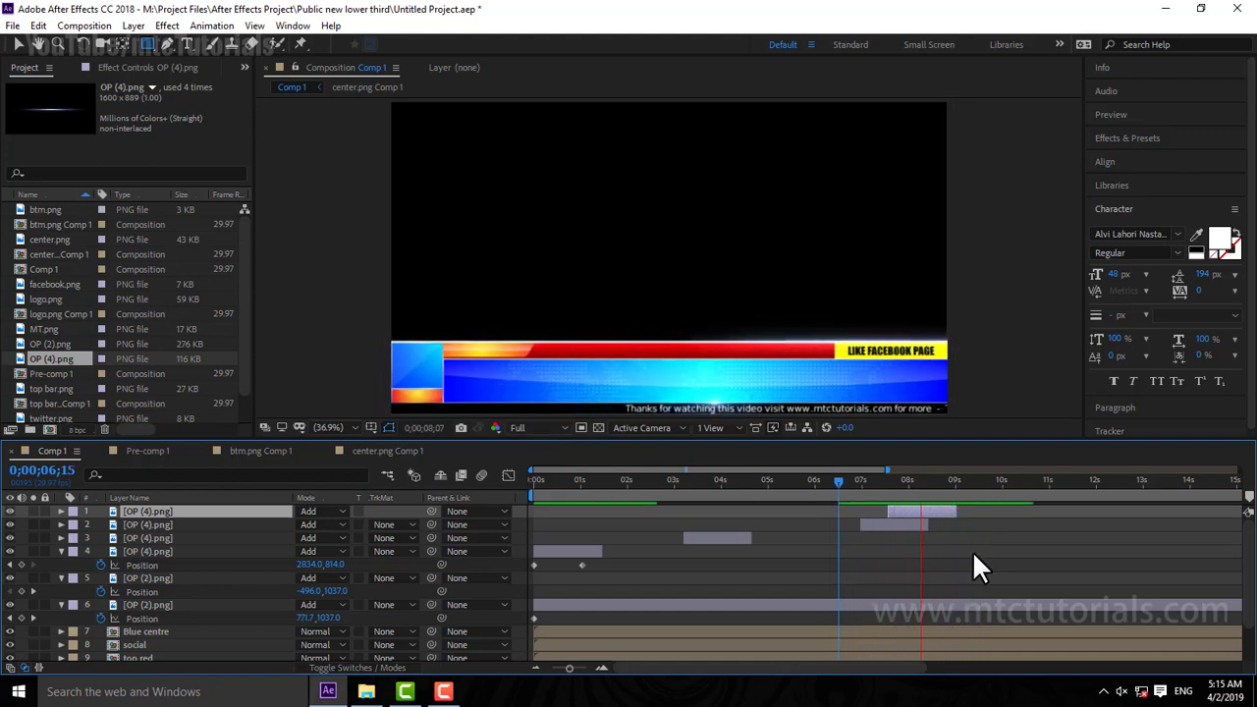
{"action": "left_click", "coordinate": [922, 512]}
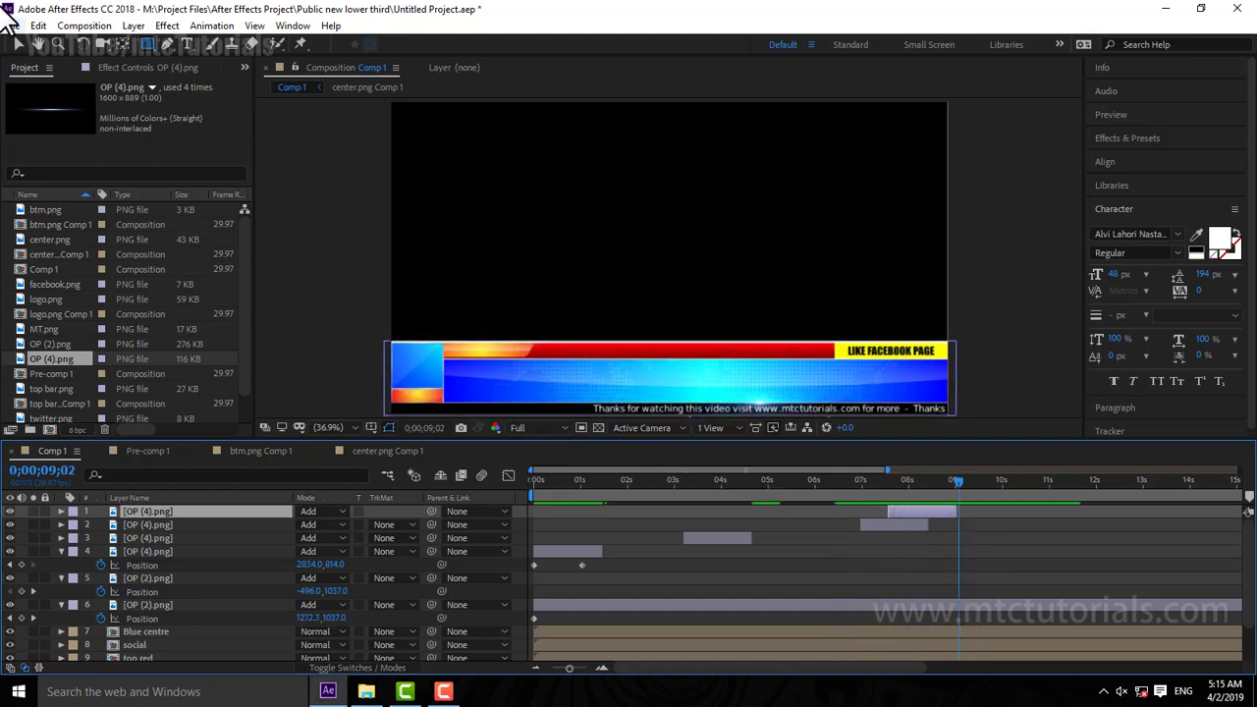
Step: Duplicate the OP (4).png flare once more and place it around 12 seconds
{"action": "left_click", "coordinate": [37, 26]}
{"action": "left_click", "coordinate": [54, 225]}
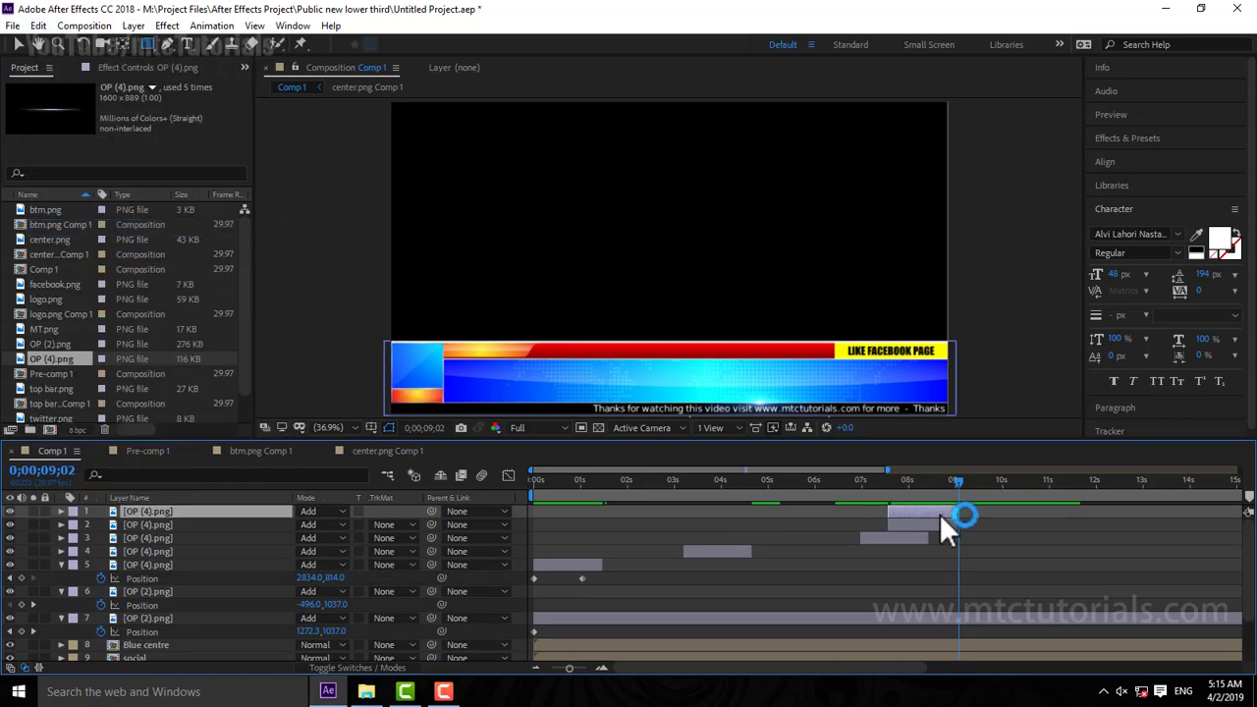
{"action": "left_click_drag", "start_coordinate": [936, 514], "coordinate": [1125, 512]}
Step: Search Effects & Presets for 'light'
{"action": "left_click", "coordinate": [1131, 139]}
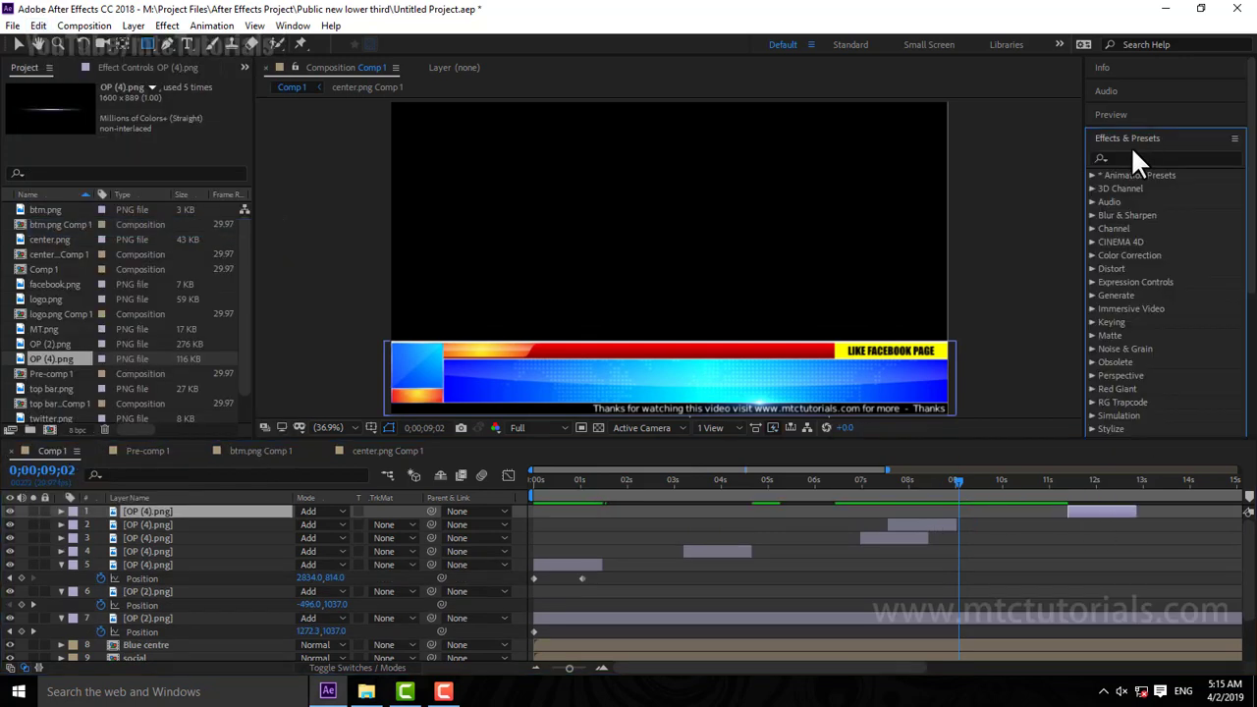
{"action": "left_click", "coordinate": [1131, 158]}
{"action": "type", "text": "light"}
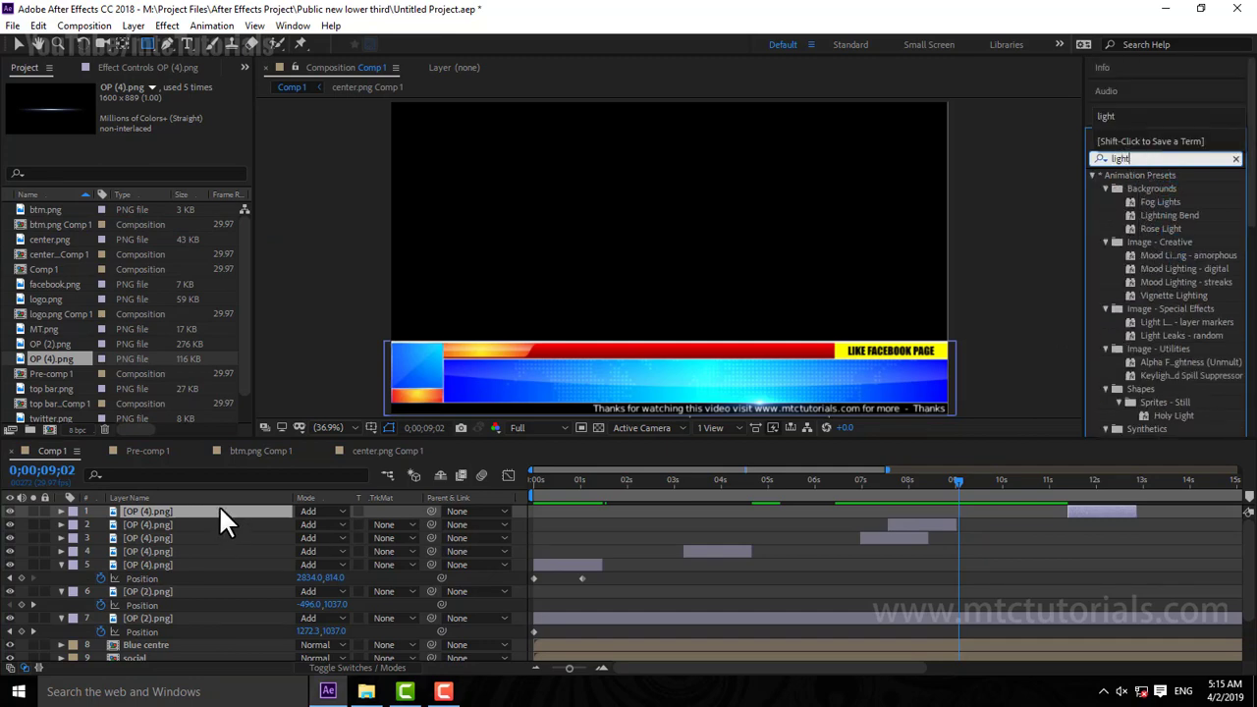
Step: Collapse the Position properties of layers 5–7 and return to the Selection tool
{"action": "left_click", "coordinate": [61, 568]}
{"action": "left_click", "coordinate": [63, 580]}
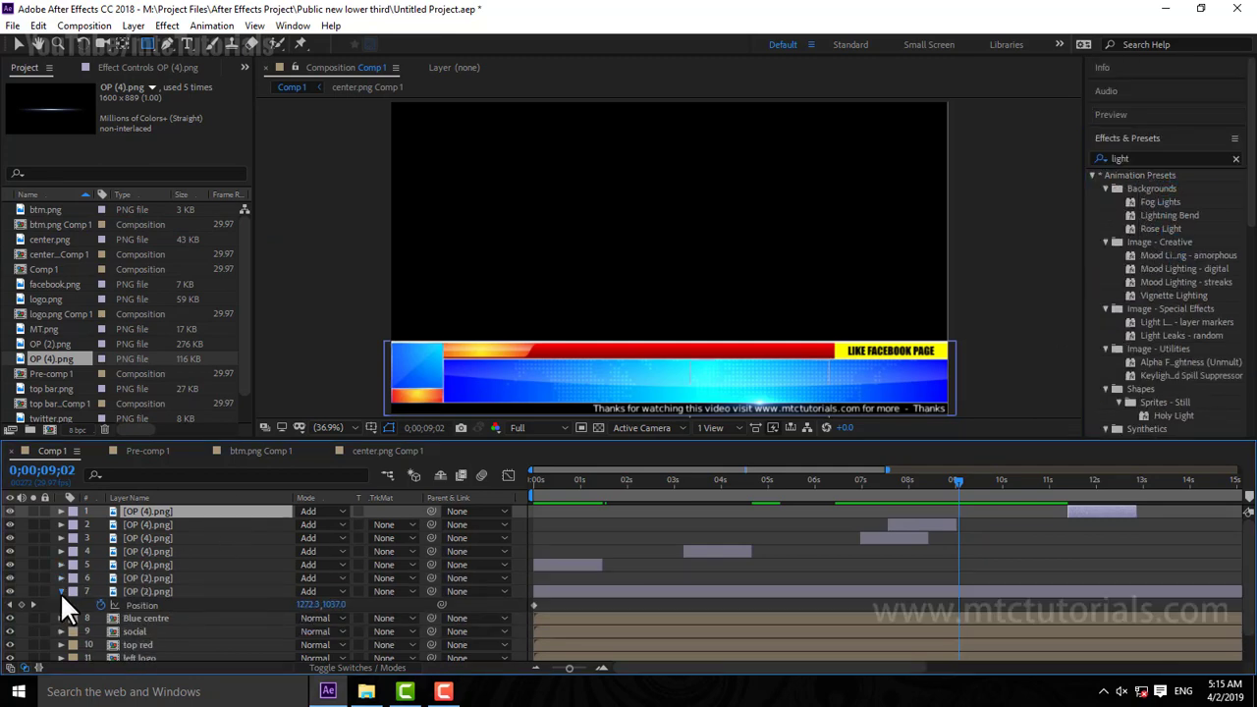
{"action": "left_click", "coordinate": [60, 592]}
{"action": "scroll", "coordinate": [93, 608], "scroll_direction": "down", "scroll_amount": 1}
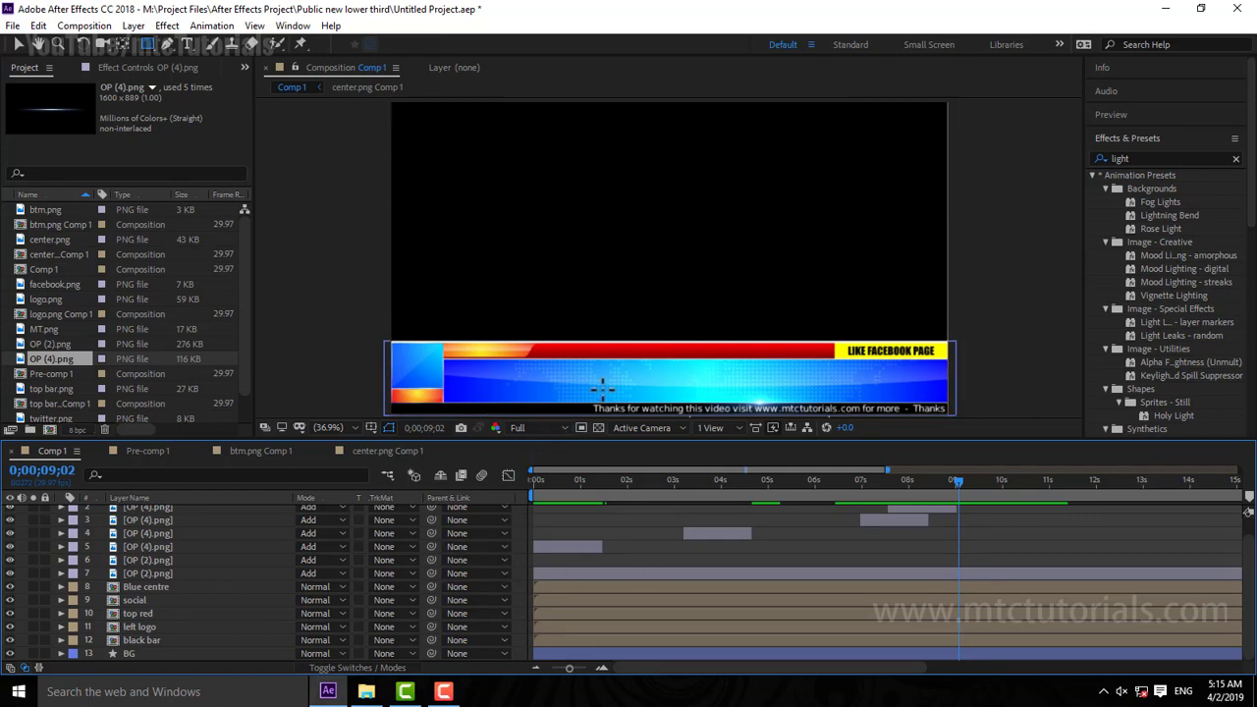
{"action": "left_click", "coordinate": [16, 44]}
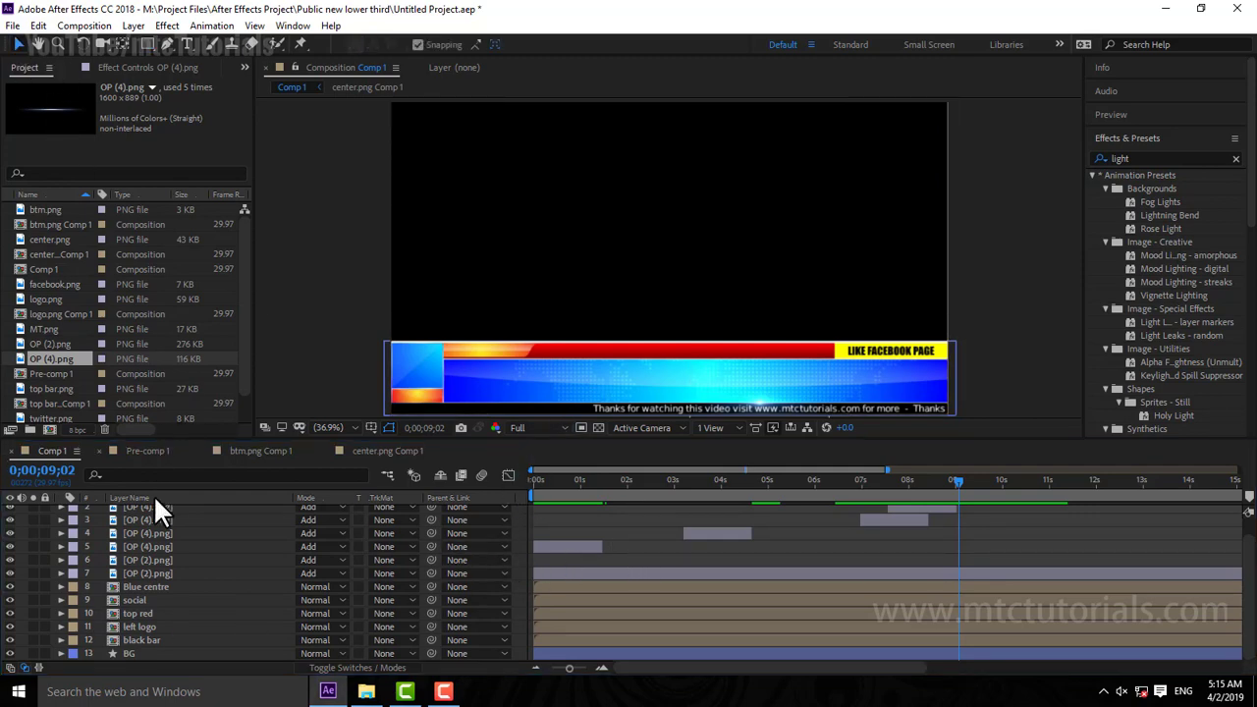
Step: Open the Blue centre precomp and apply CC Light Sweep to center.png
{"action": "double_click", "coordinate": [143, 583]}
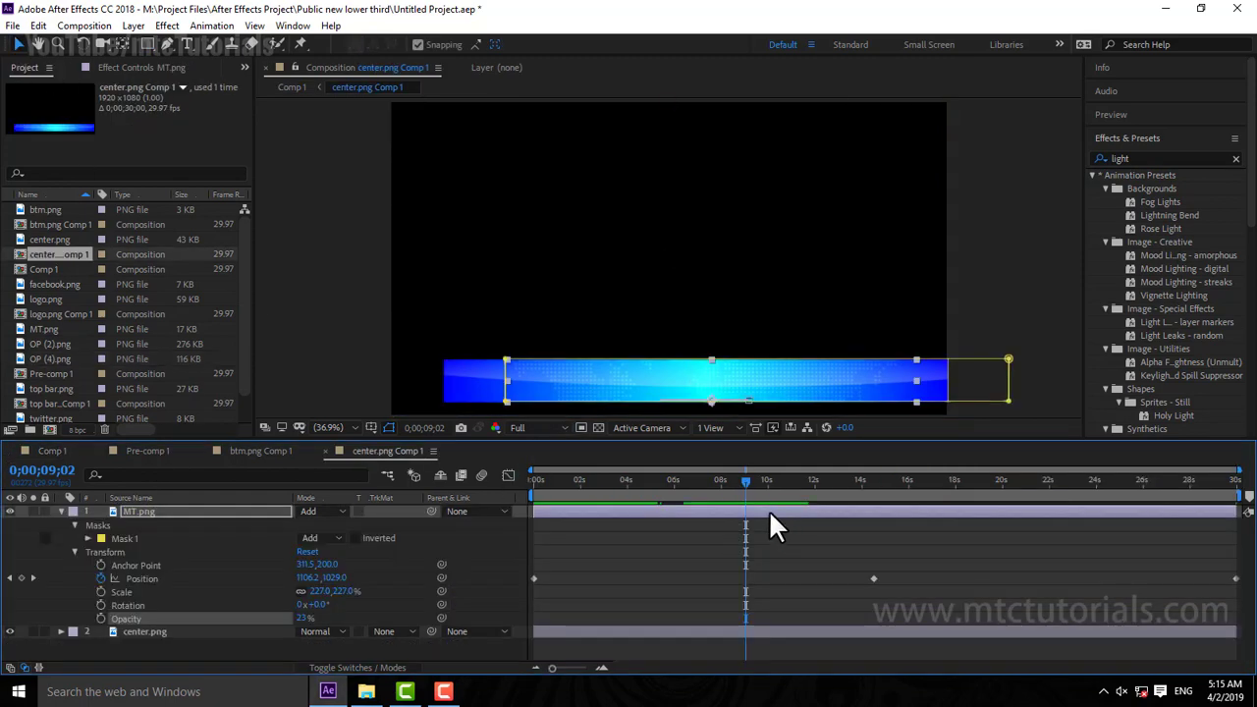
{"action": "scroll", "coordinate": [1182, 372], "scroll_direction": "down", "scroll_amount": 5}
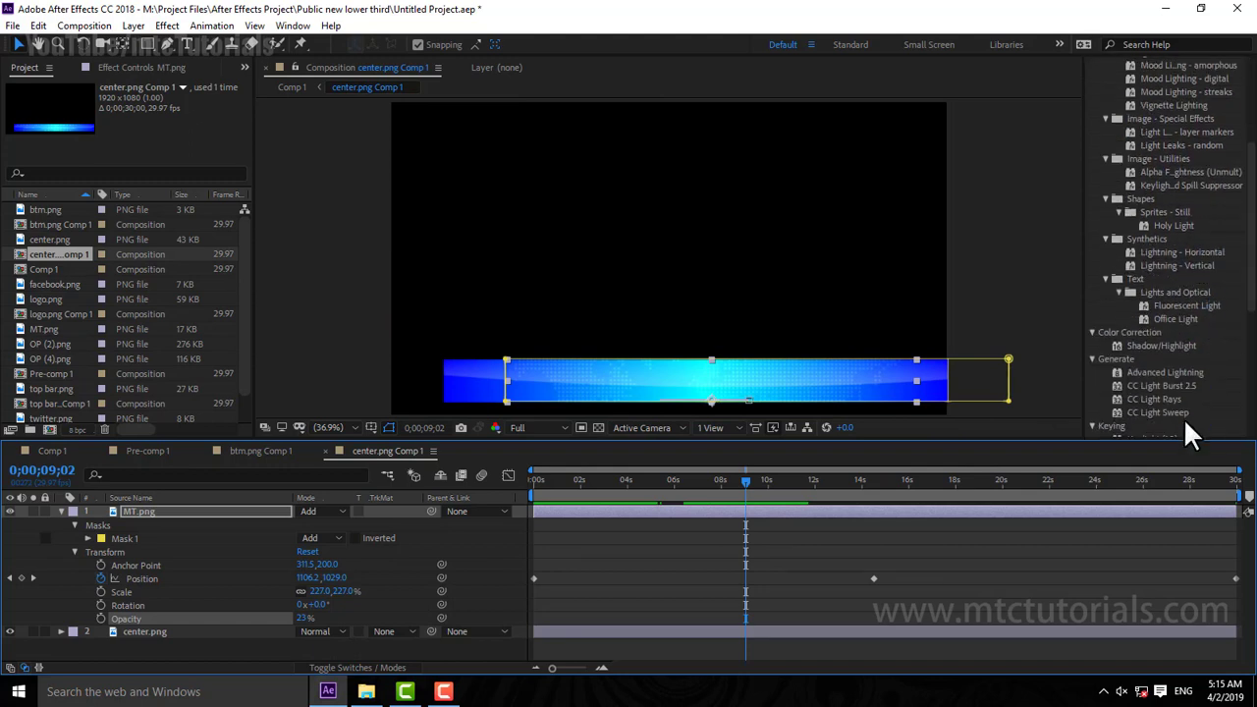
{"action": "left_click_drag", "start_coordinate": [1179, 411], "coordinate": [554, 634]}
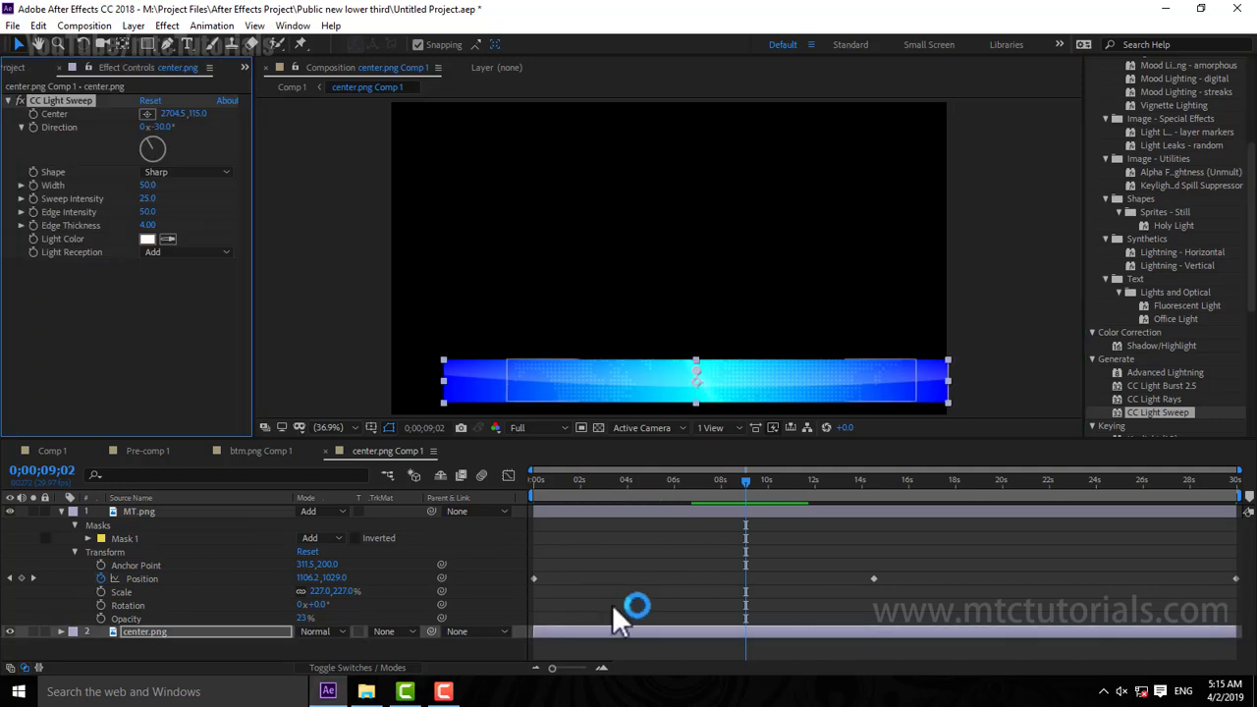
Step: Set the light sweep's Light Color to a deep blue
{"action": "left_click", "coordinate": [149, 234]}
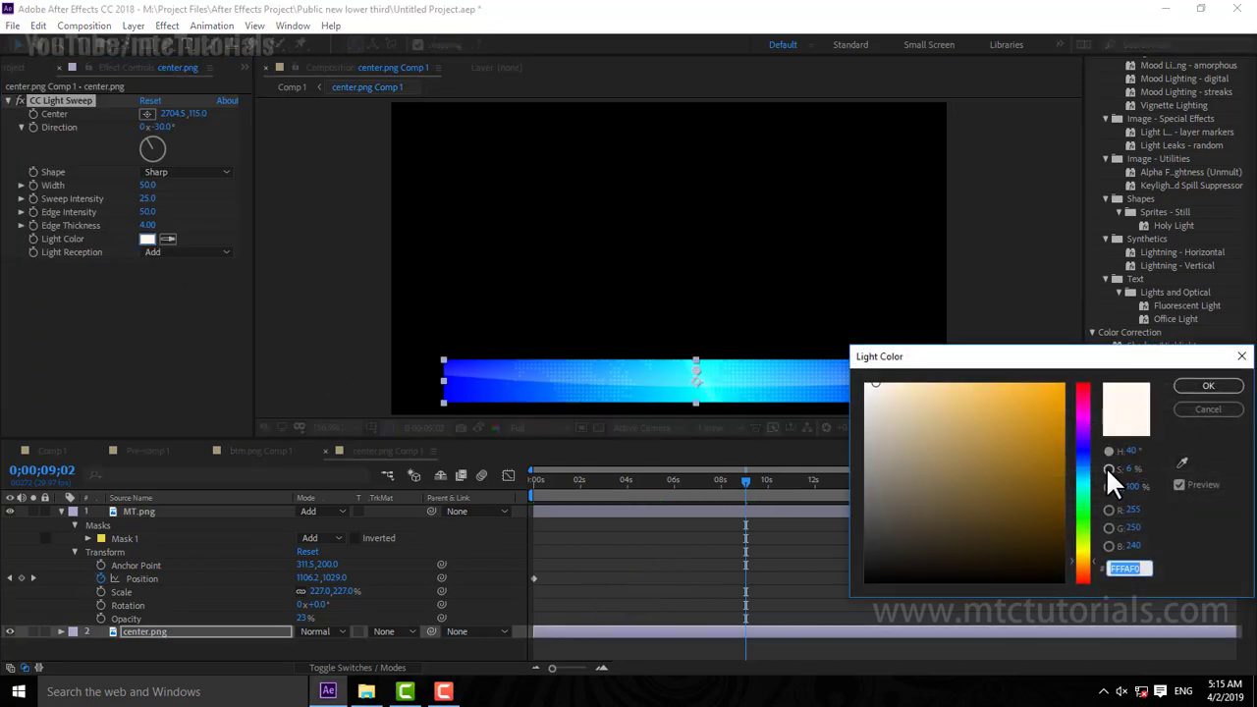
{"action": "left_click", "coordinate": [1083, 456]}
{"action": "left_click_drag", "start_coordinate": [1056, 388], "coordinate": [1080, 356]}
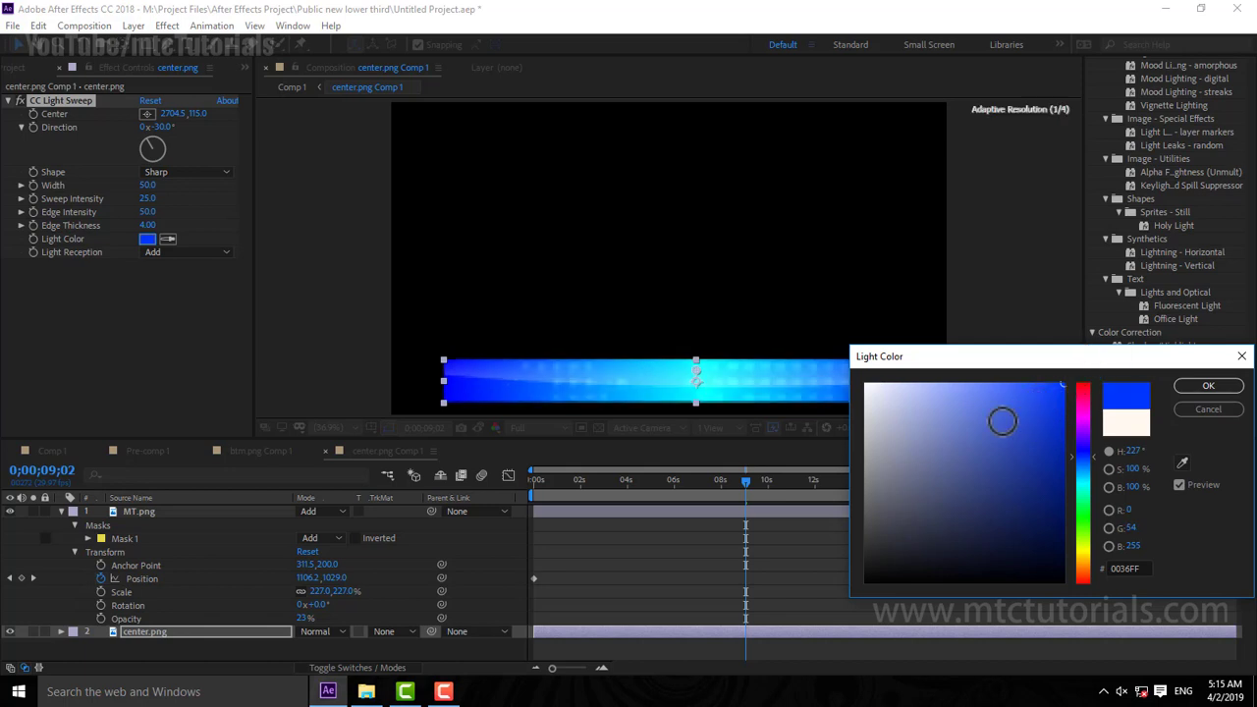
{"action": "left_click_drag", "start_coordinate": [891, 390], "coordinate": [949, 384]}
{"action": "left_click", "coordinate": [1084, 465]}
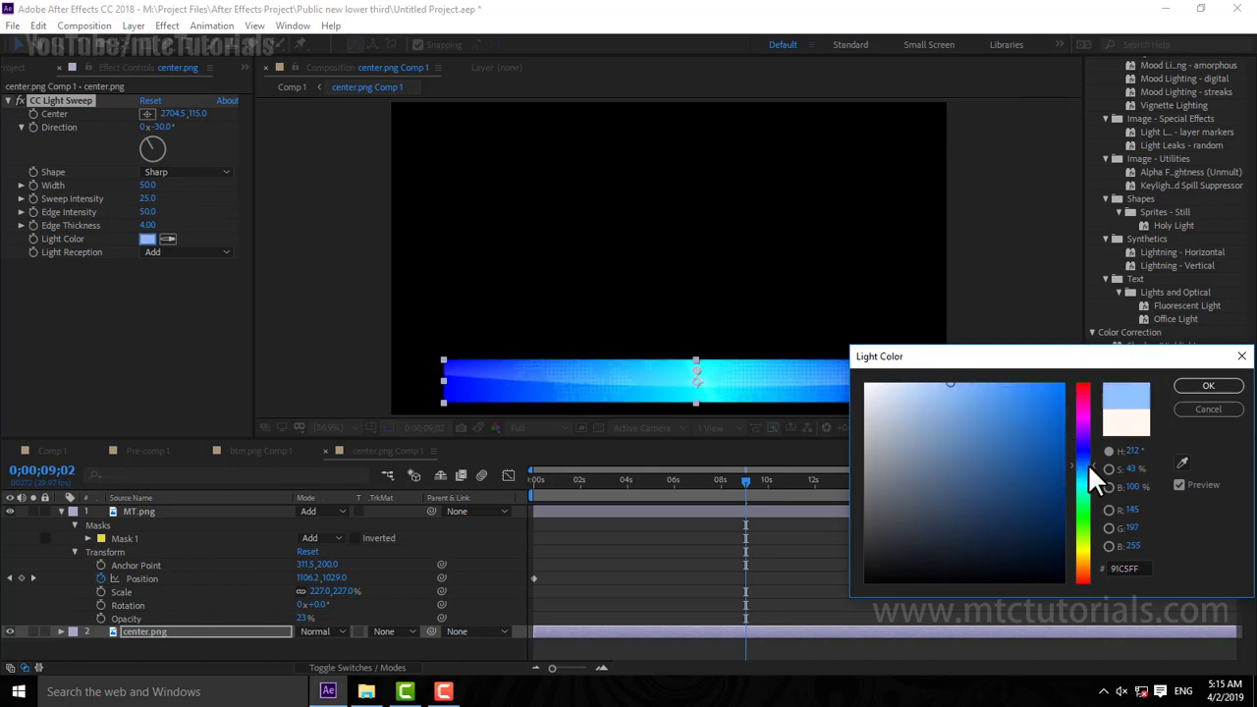
{"action": "left_click_drag", "start_coordinate": [1035, 427], "coordinate": [1082, 359]}
{"action": "left_click", "coordinate": [1208, 386]}
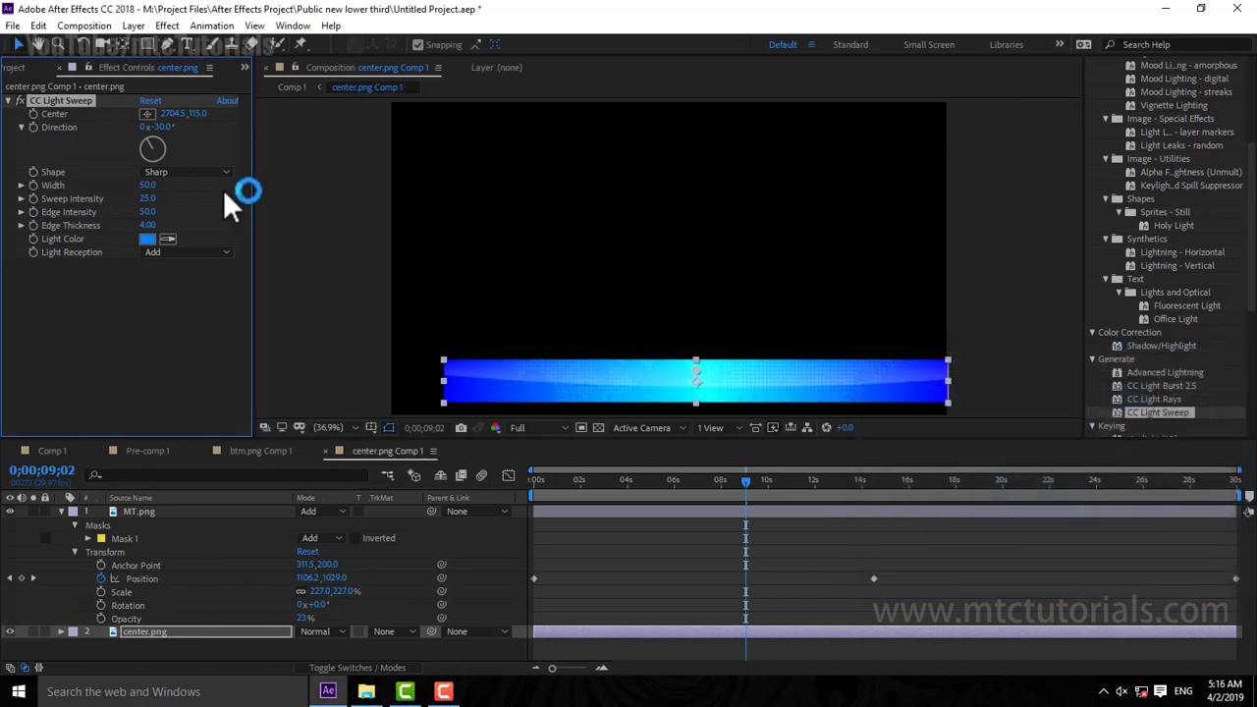
Step: Make the sweep Smooth, width 204, with its centre off the bar's left edge
{"action": "left_click", "coordinate": [209, 173]}
{"action": "left_click", "coordinate": [187, 210]}
{"action": "left_click_drag", "start_coordinate": [705, 376], "coordinate": [486, 363]}
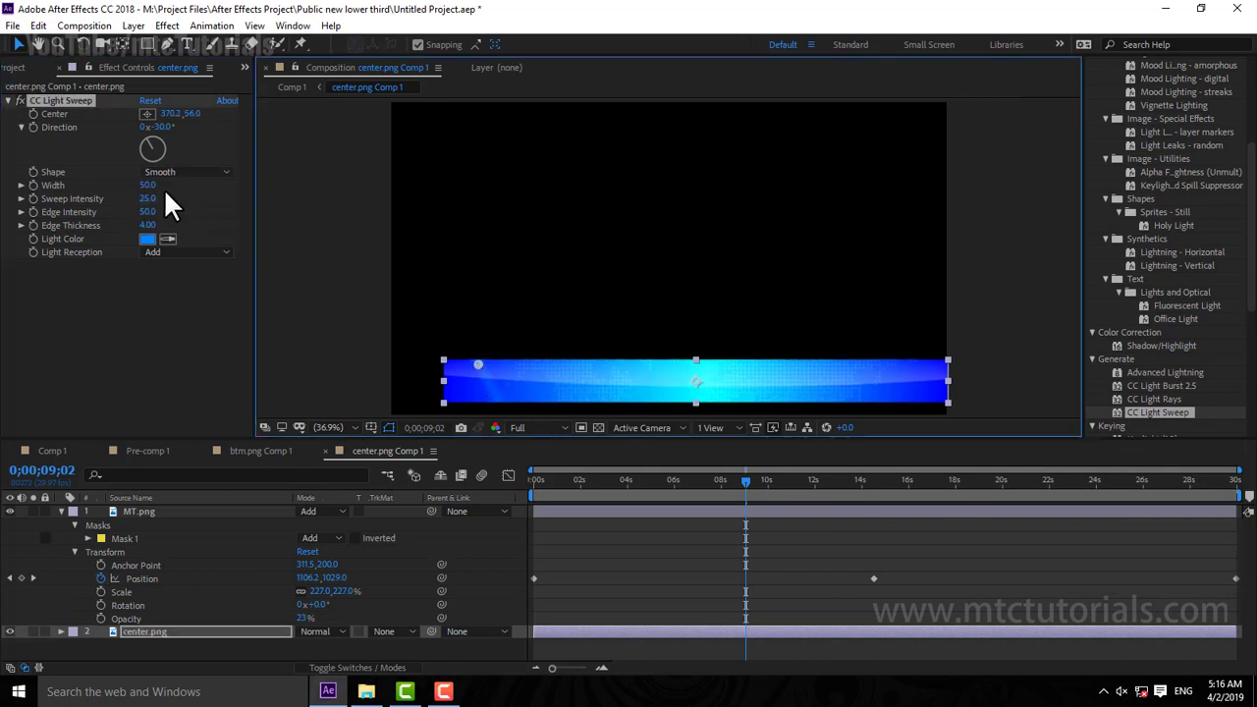
{"action": "mouse_move", "coordinate": [147, 185]}
{"action": "left_mouse_down"}
{"action": "mouse_move", "coordinate": [196, 190]}
{"action": "mouse_move", "coordinate": [184, 195]}
{"action": "left_mouse_up"}
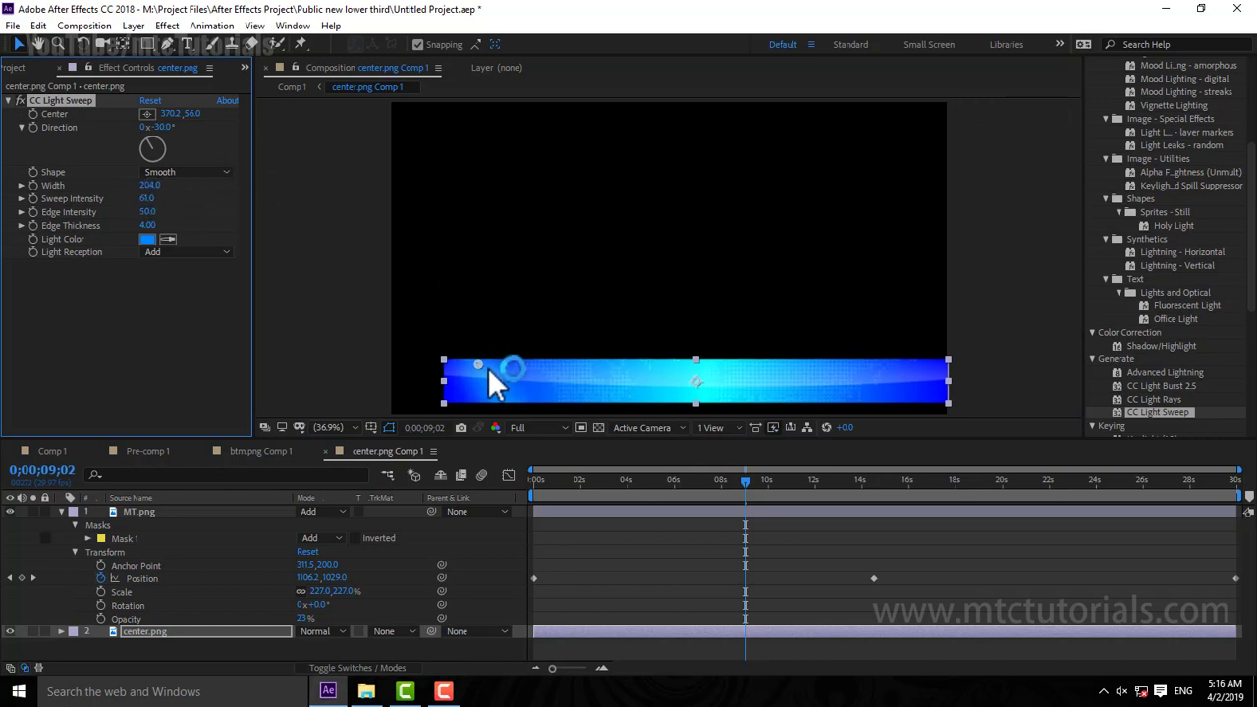
{"action": "left_click_drag", "start_coordinate": [477, 361], "coordinate": [378, 355]}
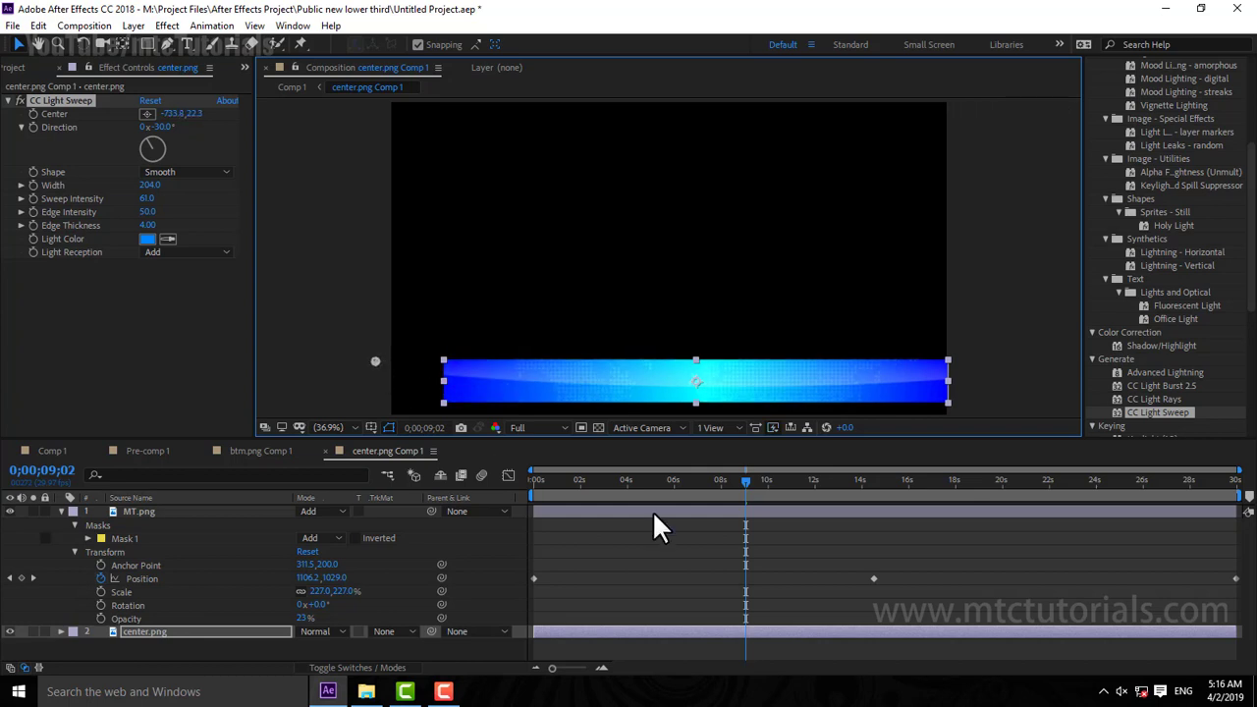
Step: Keyframe the sweep Center at 0 s and move it past the bar's right at 6 s
{"action": "key", "text": "Home"}
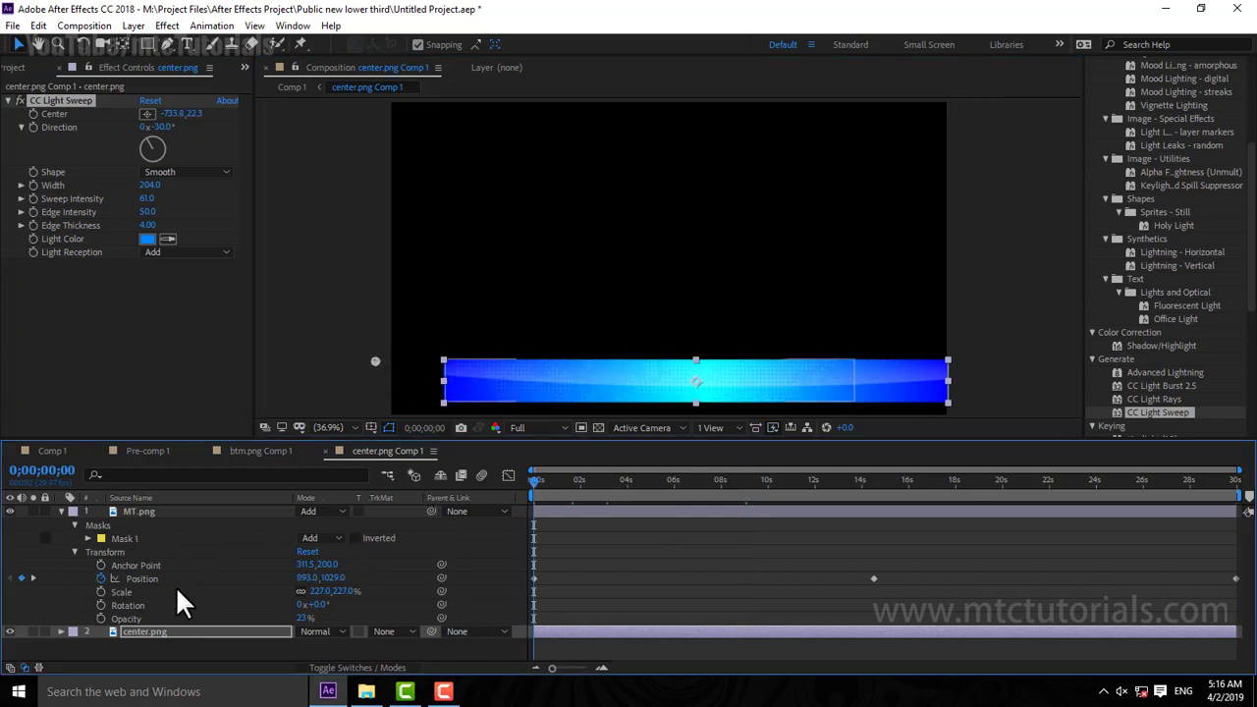
{"action": "left_click", "coordinate": [33, 114]}
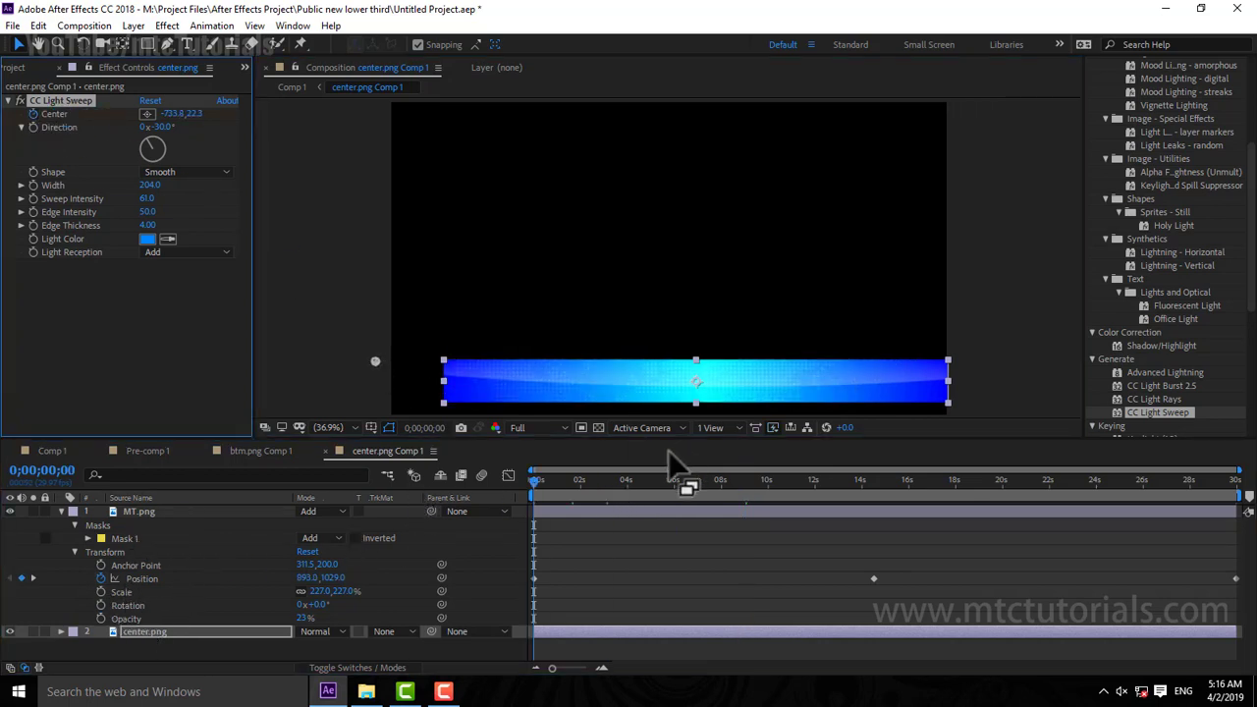
{"action": "left_click", "coordinate": [674, 480]}
{"action": "mouse_move", "coordinate": [376, 360]}
{"action": "left_mouse_down"}
{"action": "mouse_move", "coordinate": [913, 388]}
{"action": "mouse_move", "coordinate": [1007, 363]}
{"action": "left_mouse_up"}
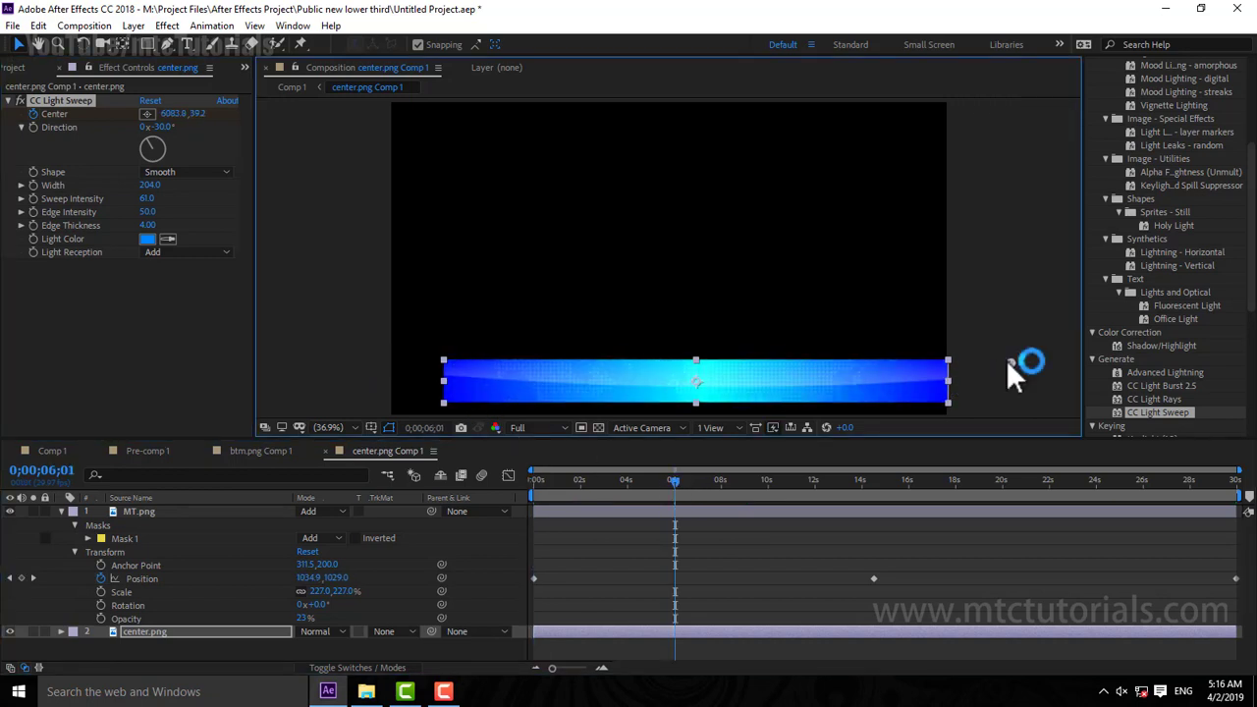
{"action": "key", "text": "Home"}
{"action": "key", "text": "space"}
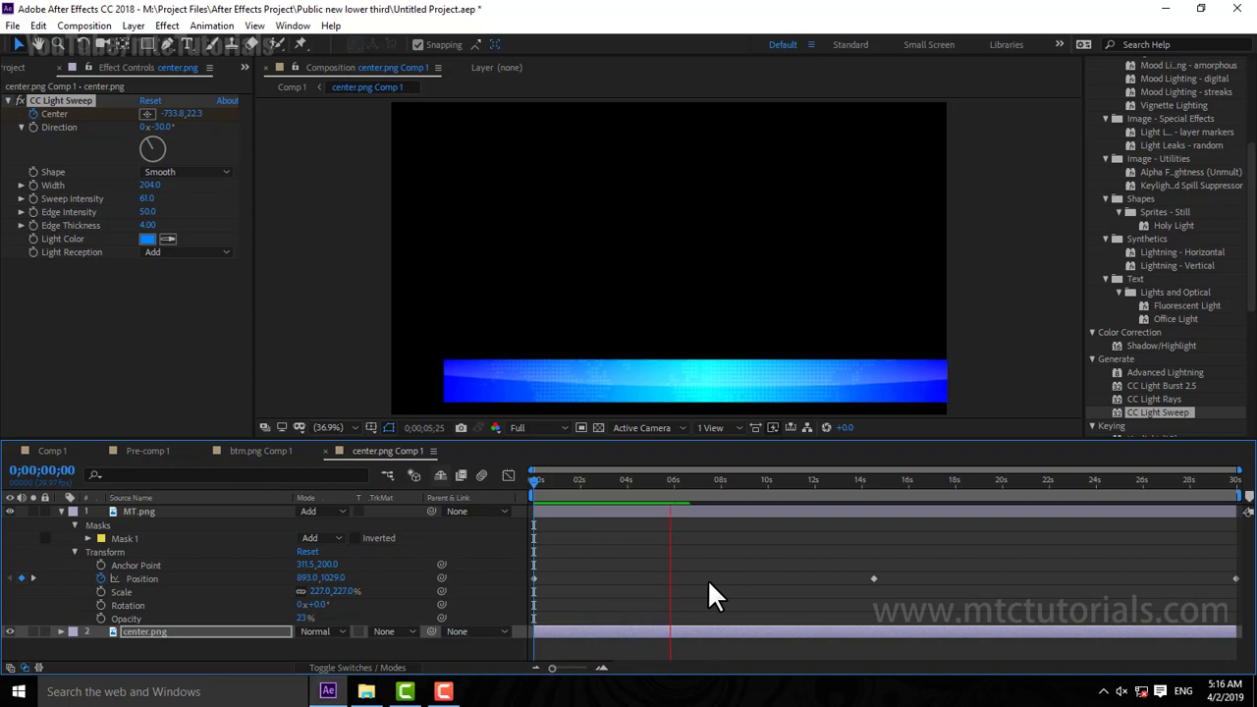
{"action": "left_click", "coordinate": [704, 578]}
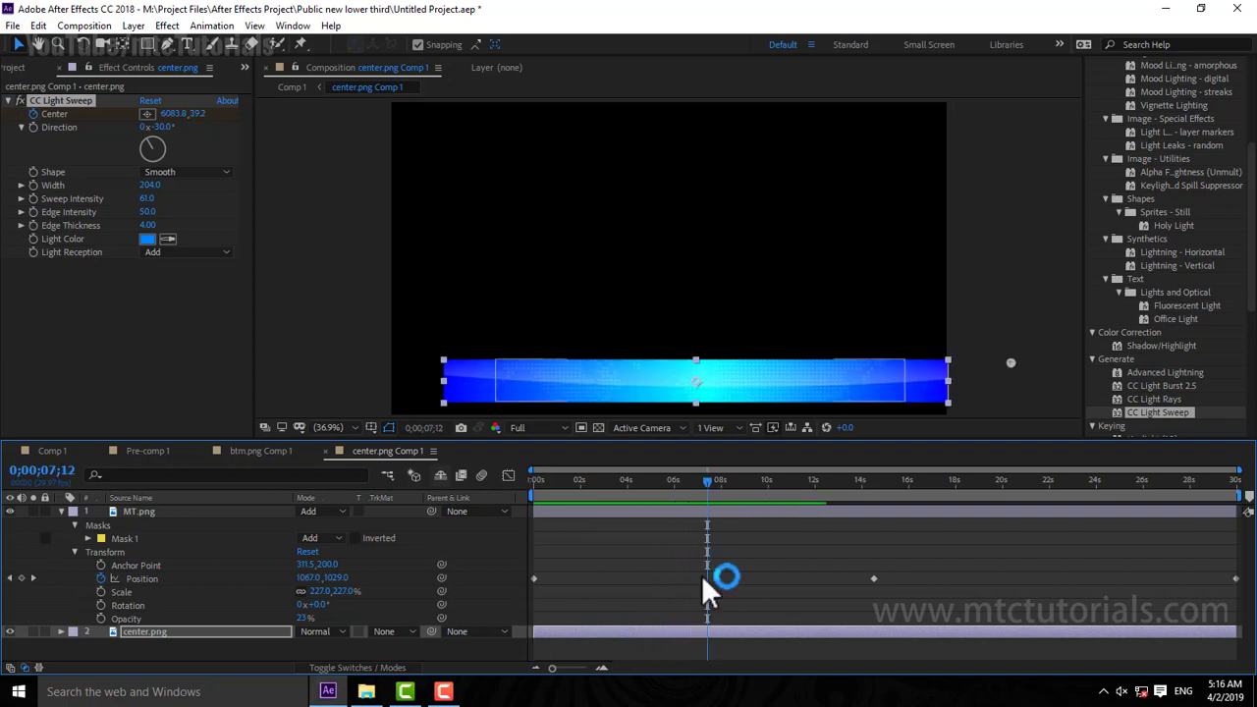
Step: At 28 s bring the sweep back off the bar's left, preview, then return to Comp 1
{"action": "left_click_drag", "start_coordinate": [857, 482], "coordinate": [1001, 481]}
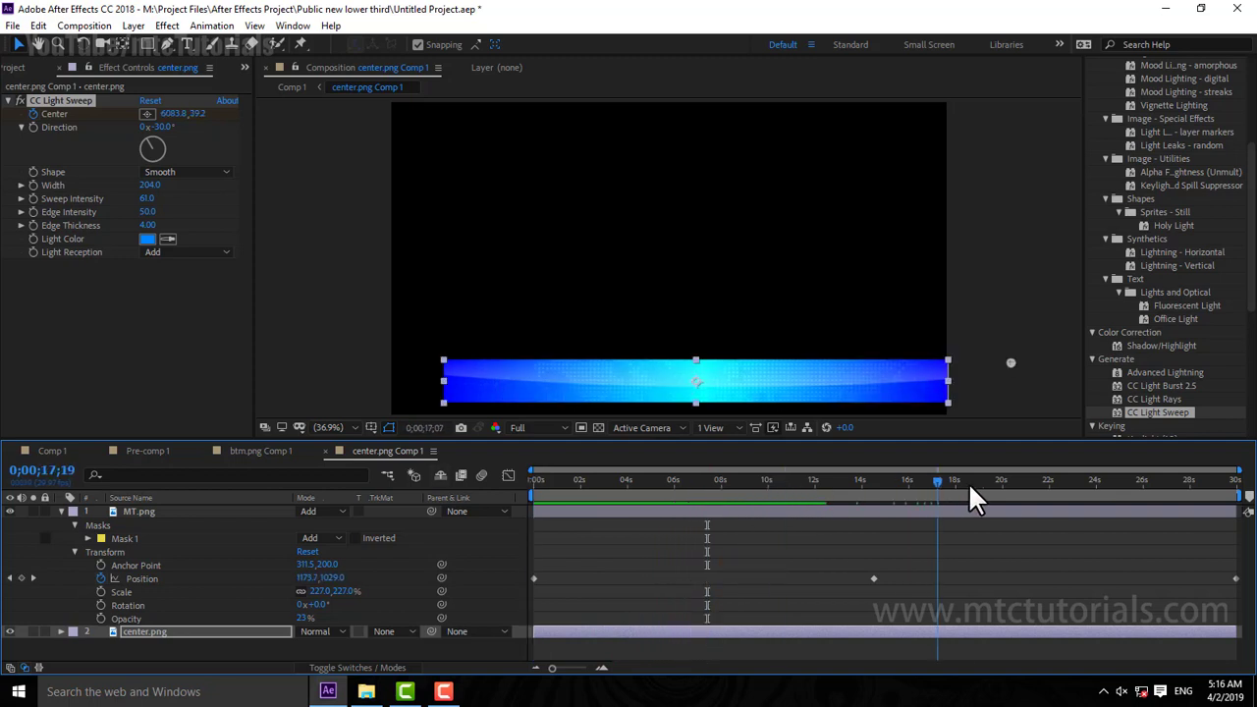
{"action": "left_click", "coordinate": [913, 481]}
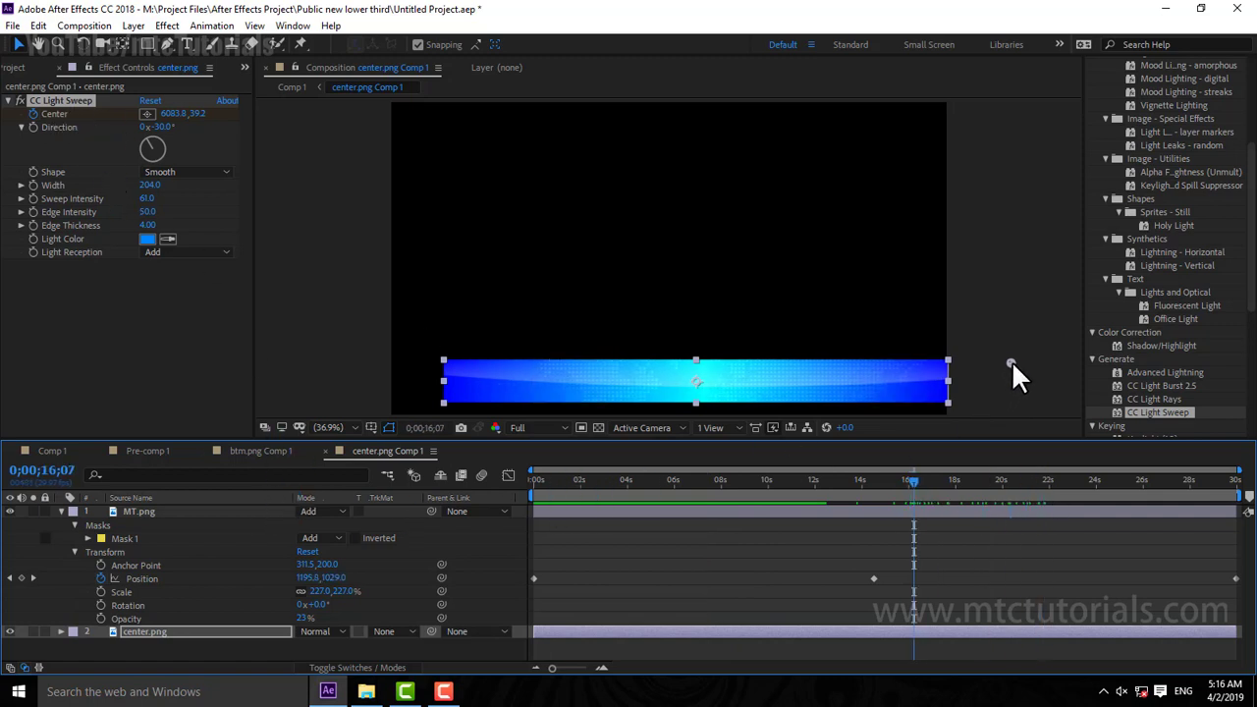
{"action": "left_click_drag", "start_coordinate": [1125, 481], "coordinate": [1204, 493]}
{"action": "left_click_drag", "start_coordinate": [482, 367], "coordinate": [945, 393]}
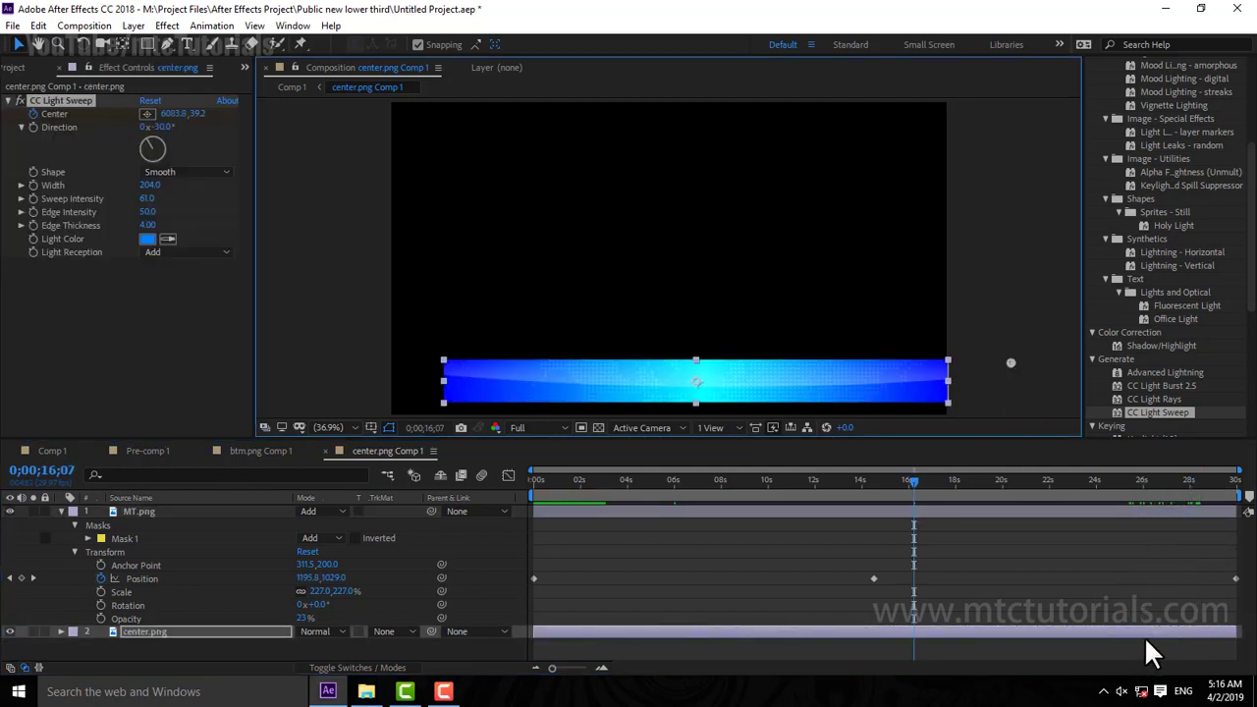
{"action": "left_click", "coordinate": [82, 99]}
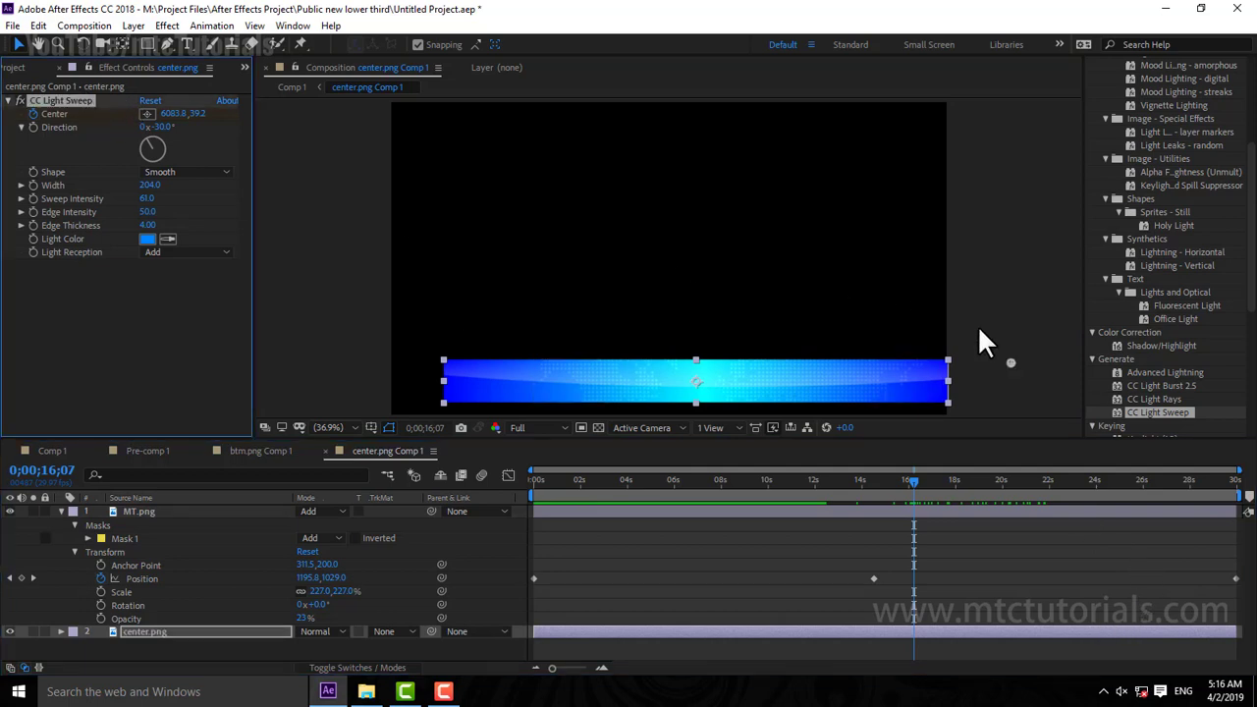
{"action": "left_click", "coordinate": [1192, 481]}
{"action": "left_click_drag", "start_coordinate": [1011, 362], "coordinate": [386, 363]}
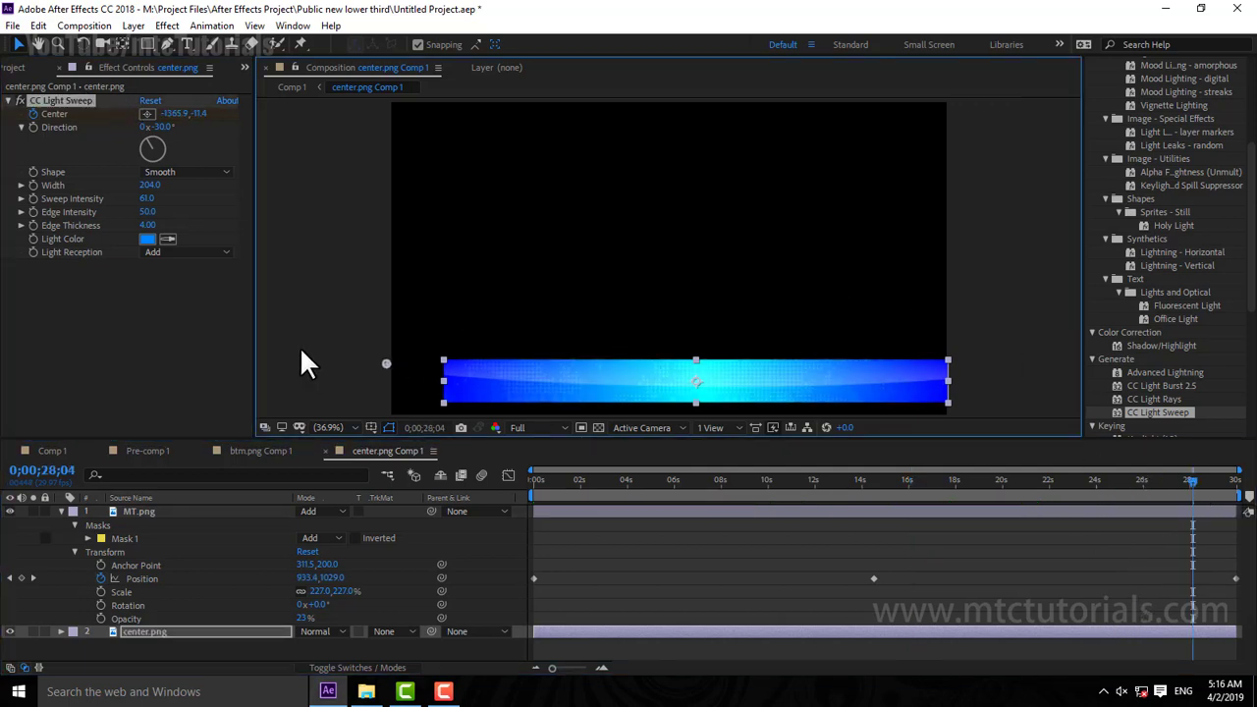
{"action": "key", "text": "space"}
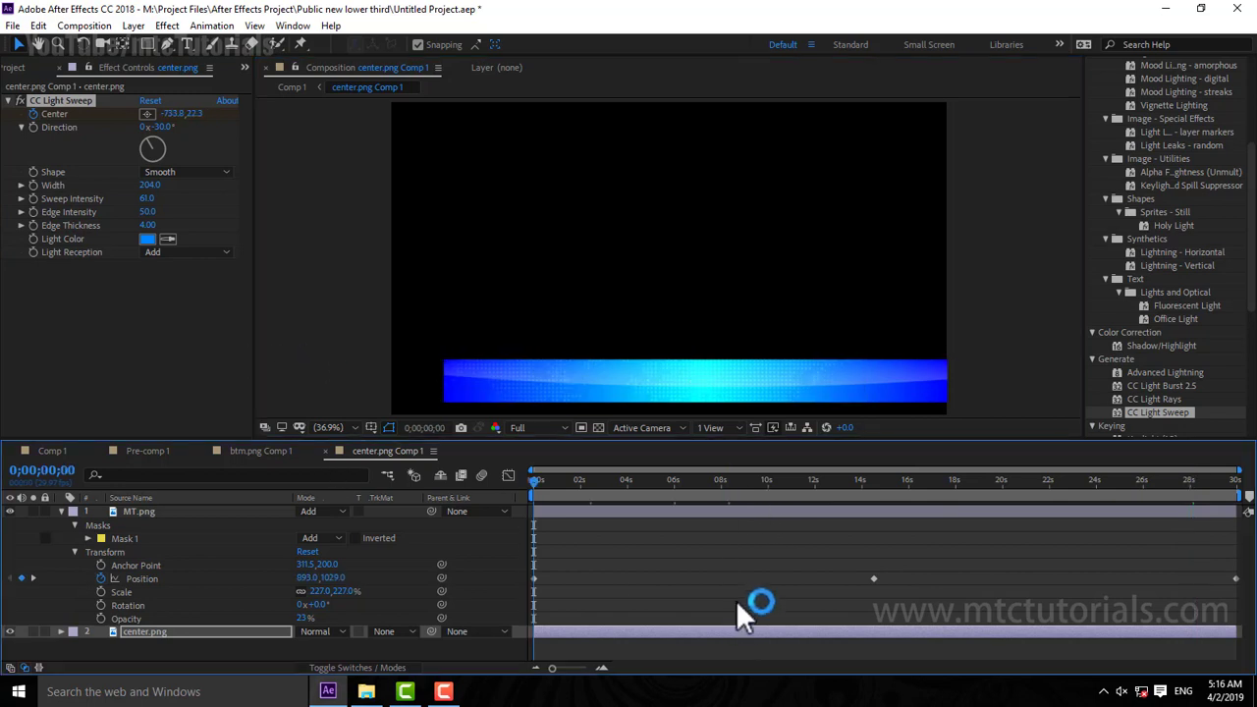
{"action": "left_click_drag", "start_coordinate": [625, 489], "coordinate": [818, 486]}
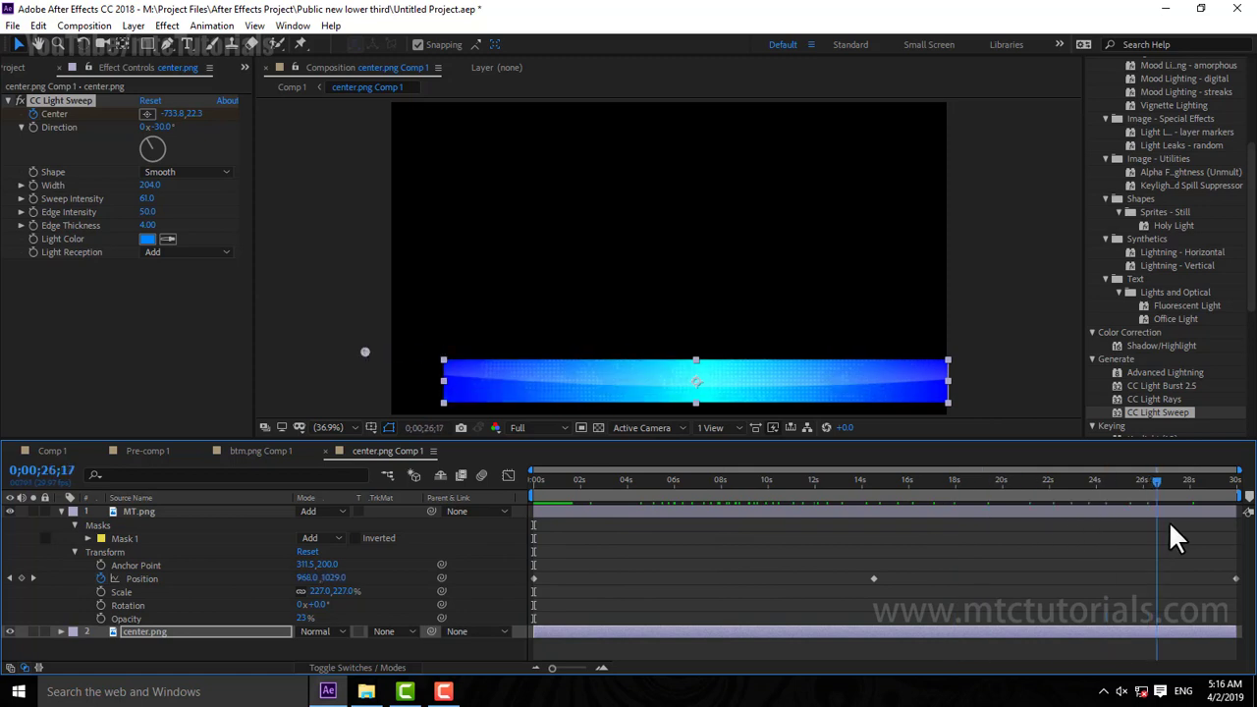
{"action": "left_click_drag", "start_coordinate": [849, 515], "coordinate": [1213, 521]}
{"action": "left_click", "coordinate": [52, 450]}
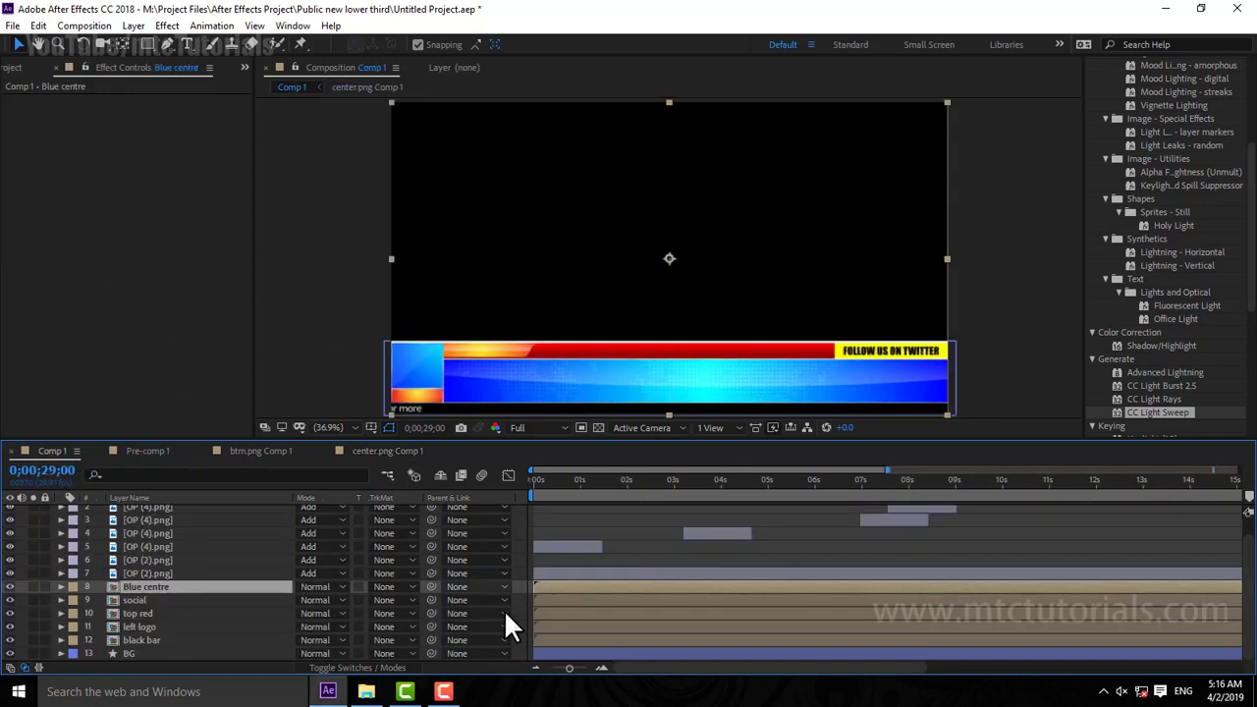
Step: Play the Comp 1 lower-third preview and stop it at 0;00;02;04
{"action": "left_click", "coordinate": [644, 523]}
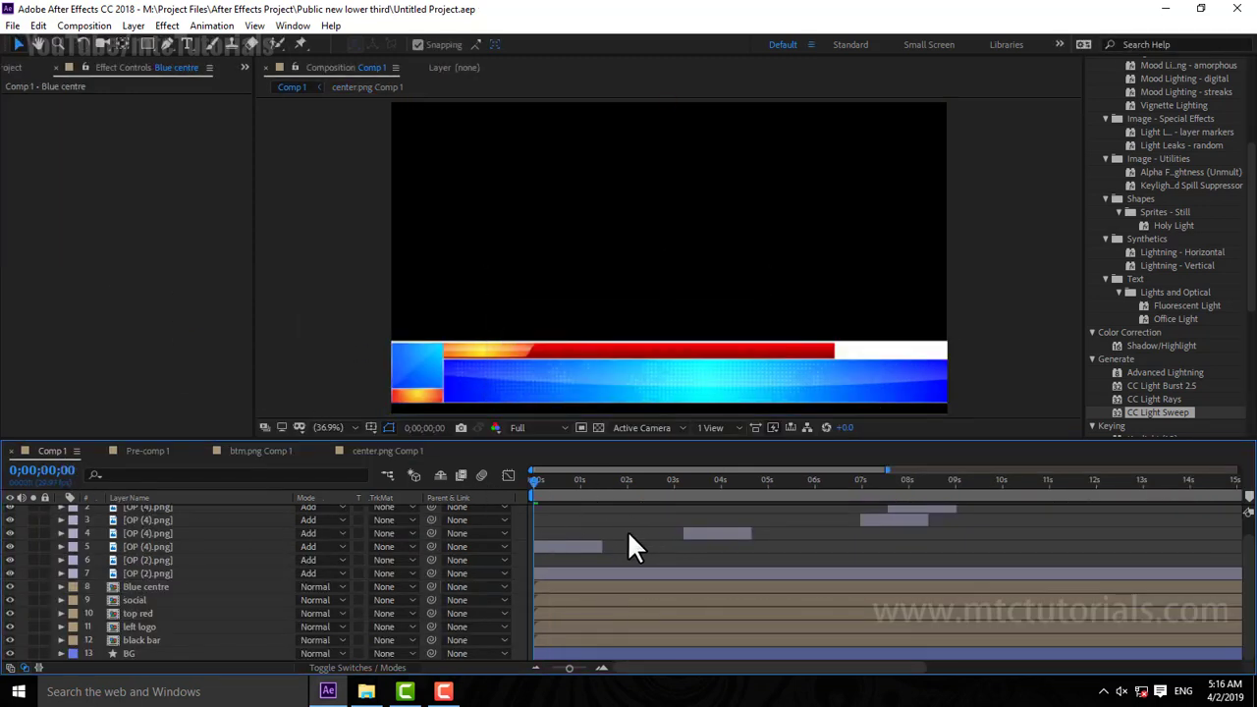
{"action": "key", "text": "space"}
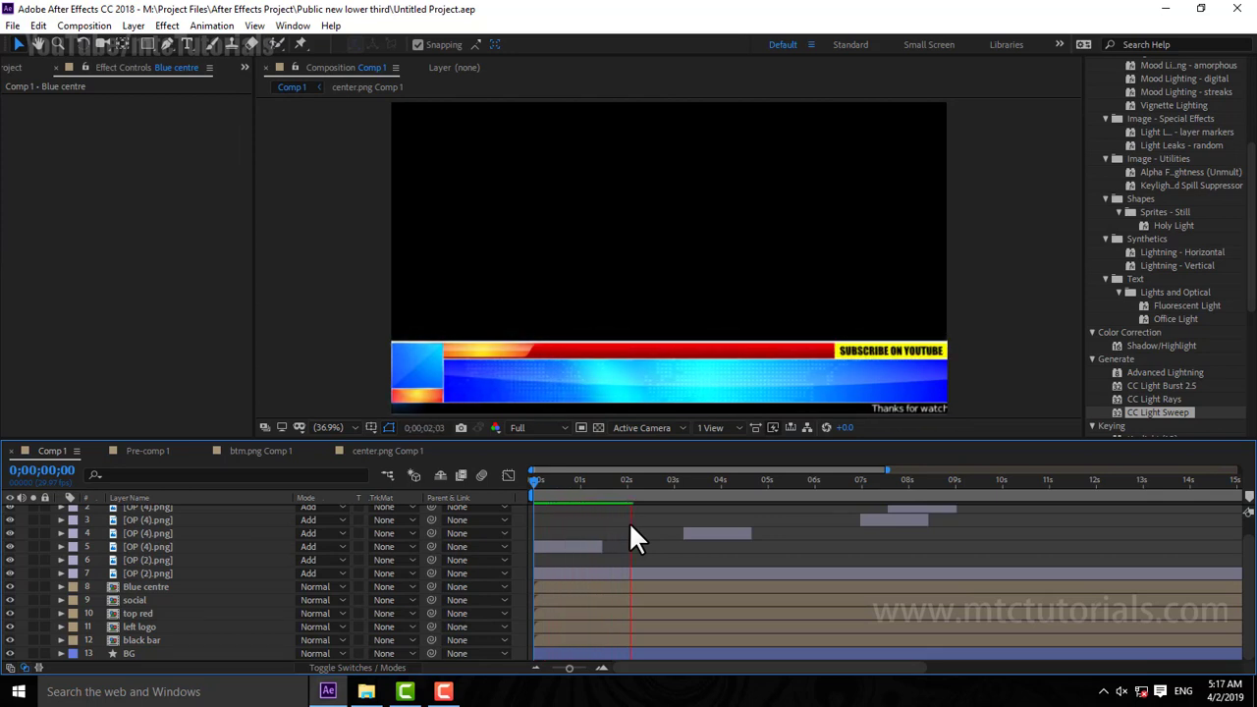
{"action": "key", "text": "space"}
{"action": "scroll", "coordinate": [197, 538], "scroll_direction": "up", "scroll_amount": 1}
{"action": "left_click", "coordinate": [145, 315]}
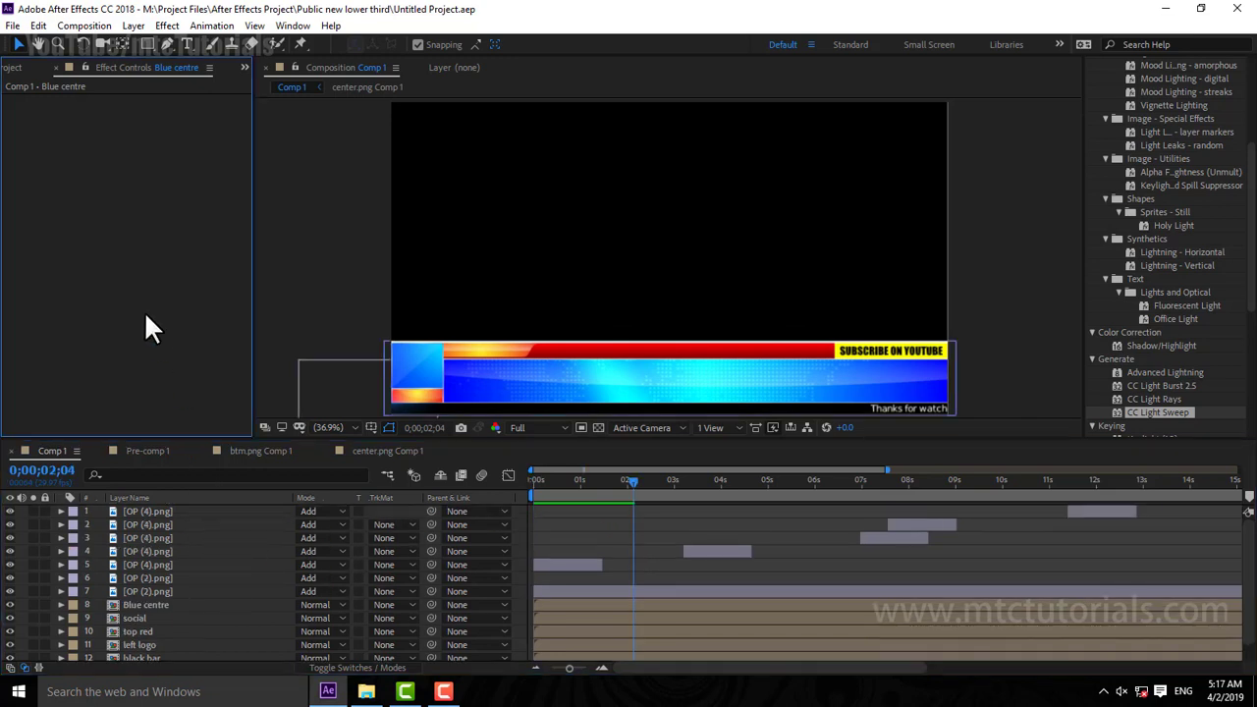
Step: Create a text layer reading 'Thanks For Watching This Video' in the Impact font
{"action": "left_click", "coordinate": [186, 45]}
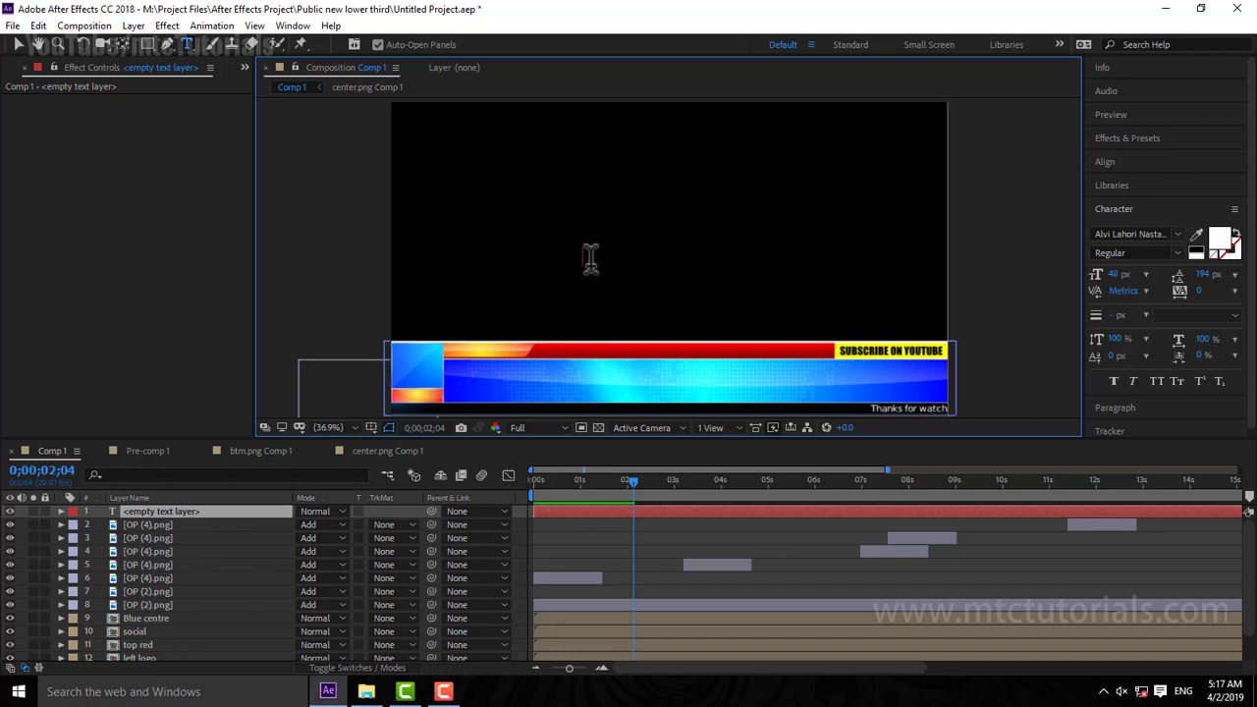
{"action": "type", "text": "Thanks"}
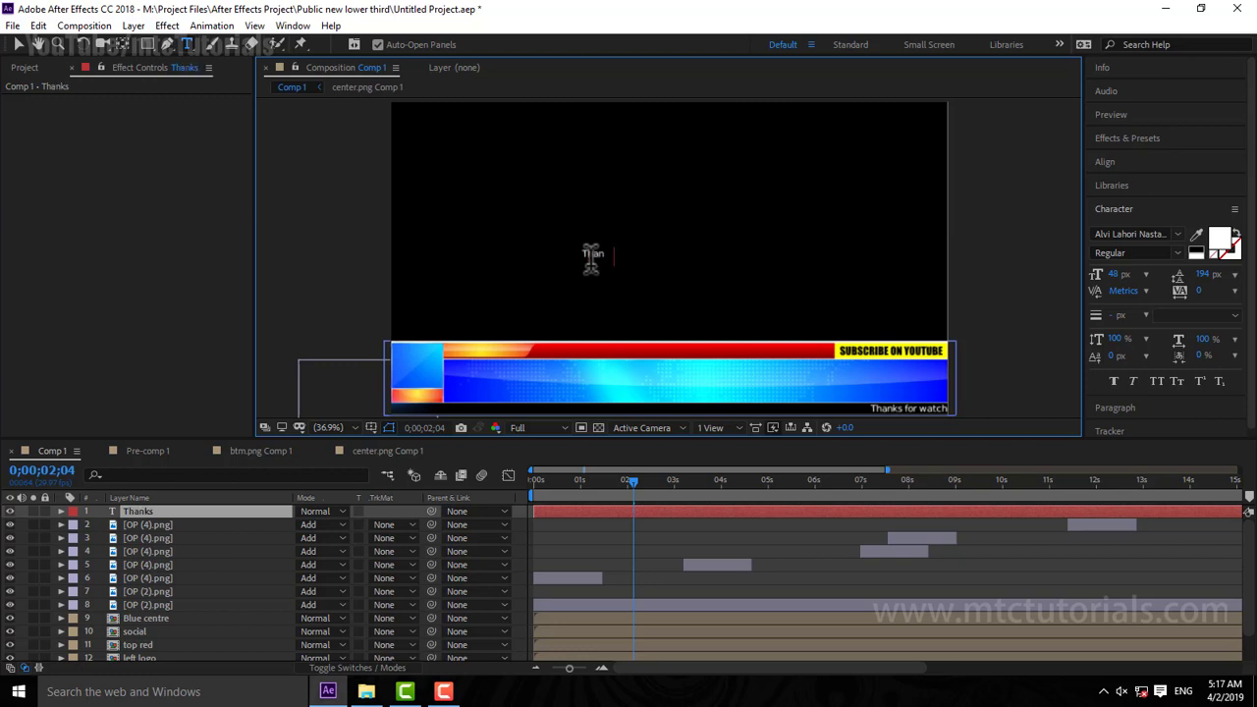
{"action": "type", "text": " For Watching This Video"}
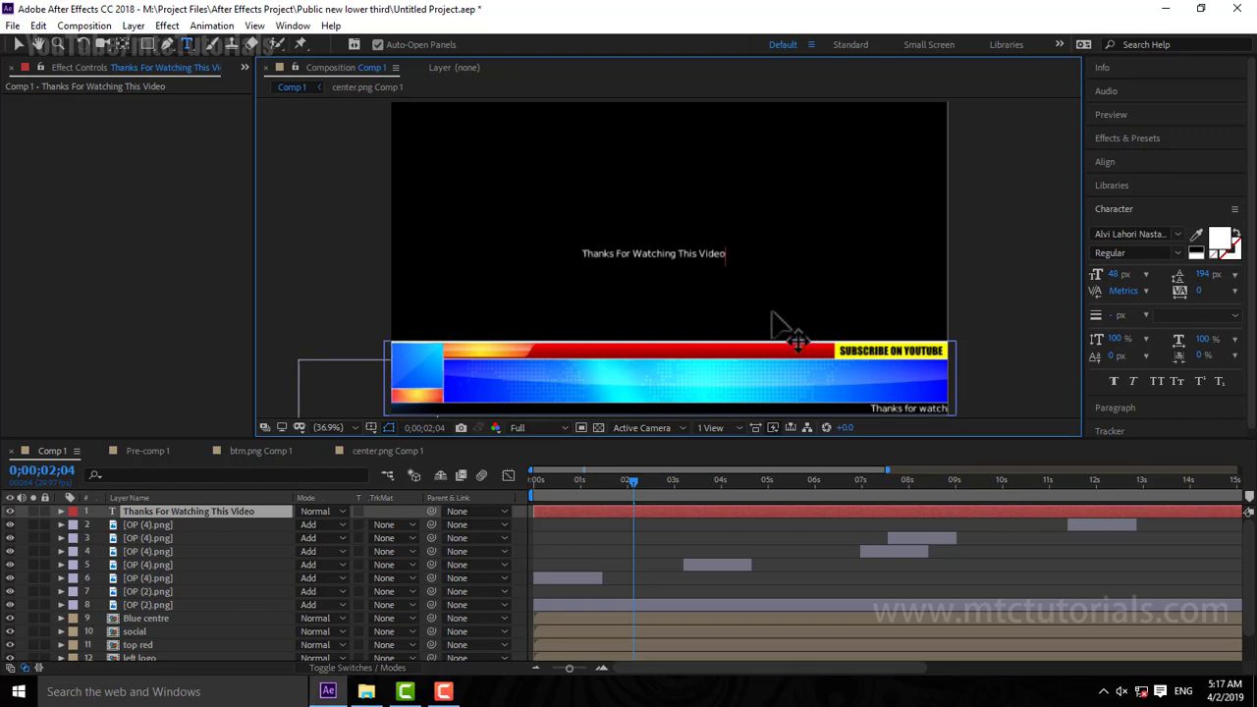
{"action": "key", "text": "ctrl+a"}
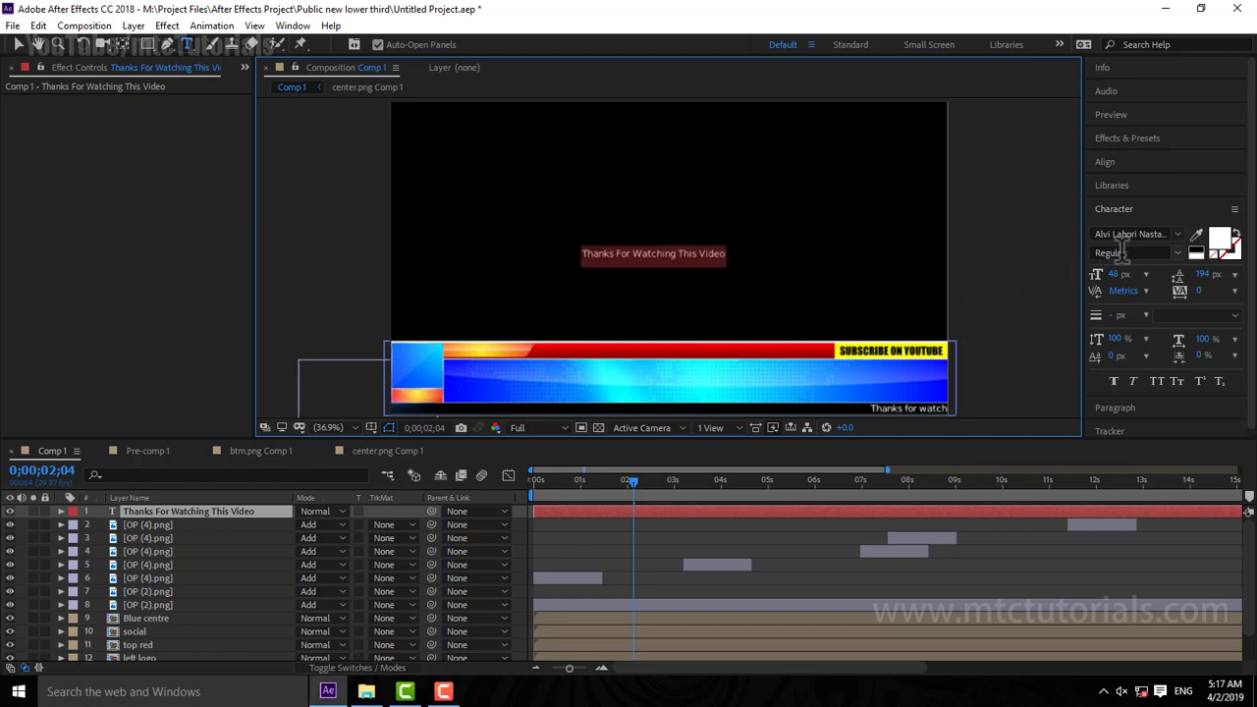
{"action": "left_click", "coordinate": [1136, 228]}
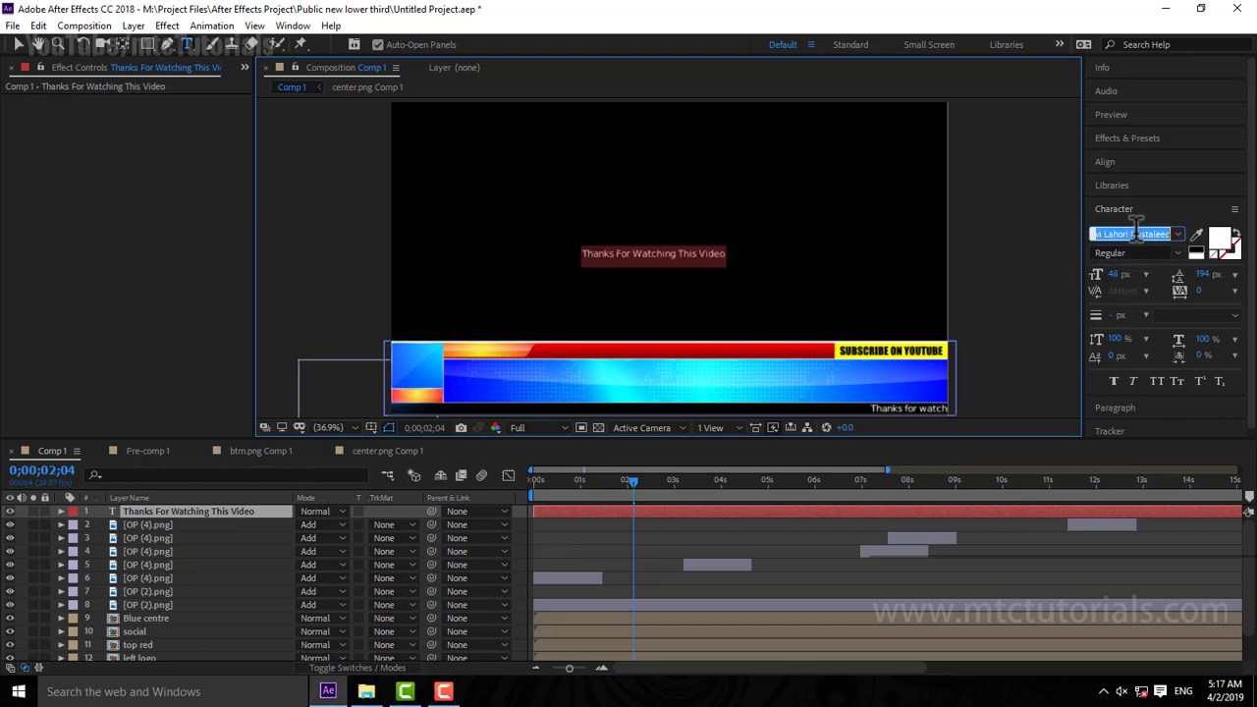
{"action": "type", "text": "imp"}
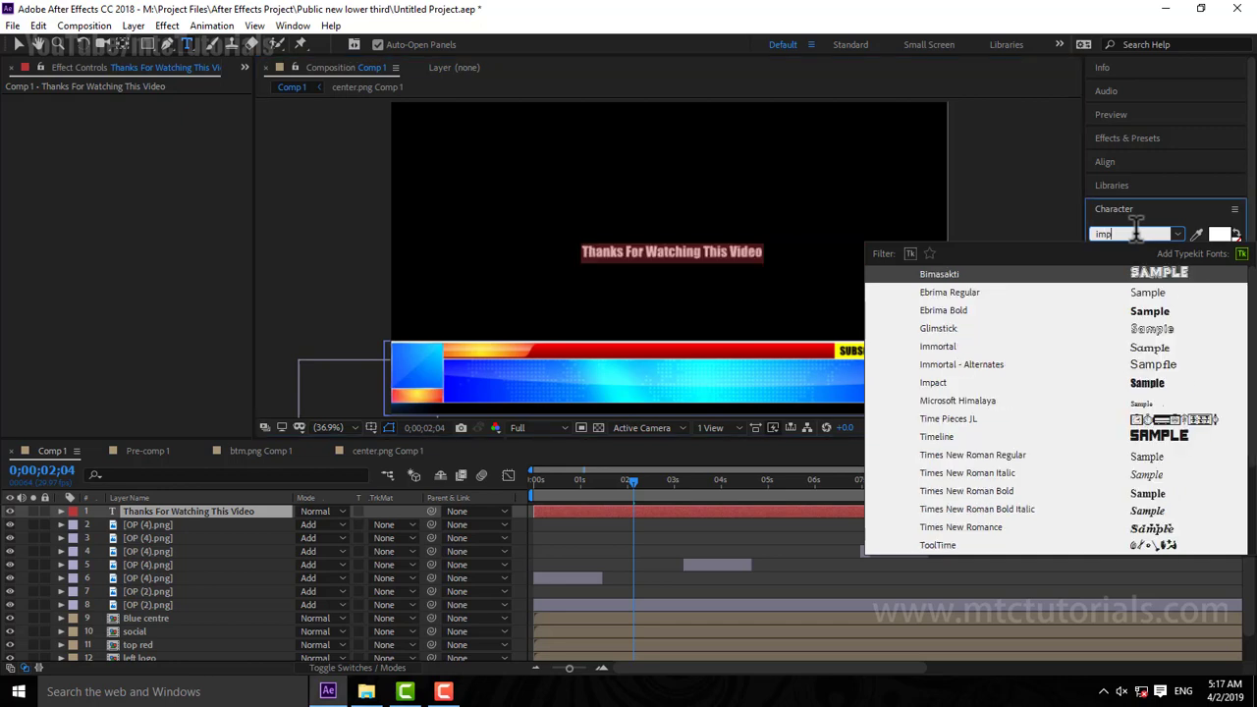
{"action": "key", "text": "Escape"}
{"action": "left_click", "coordinate": [75, 86]}
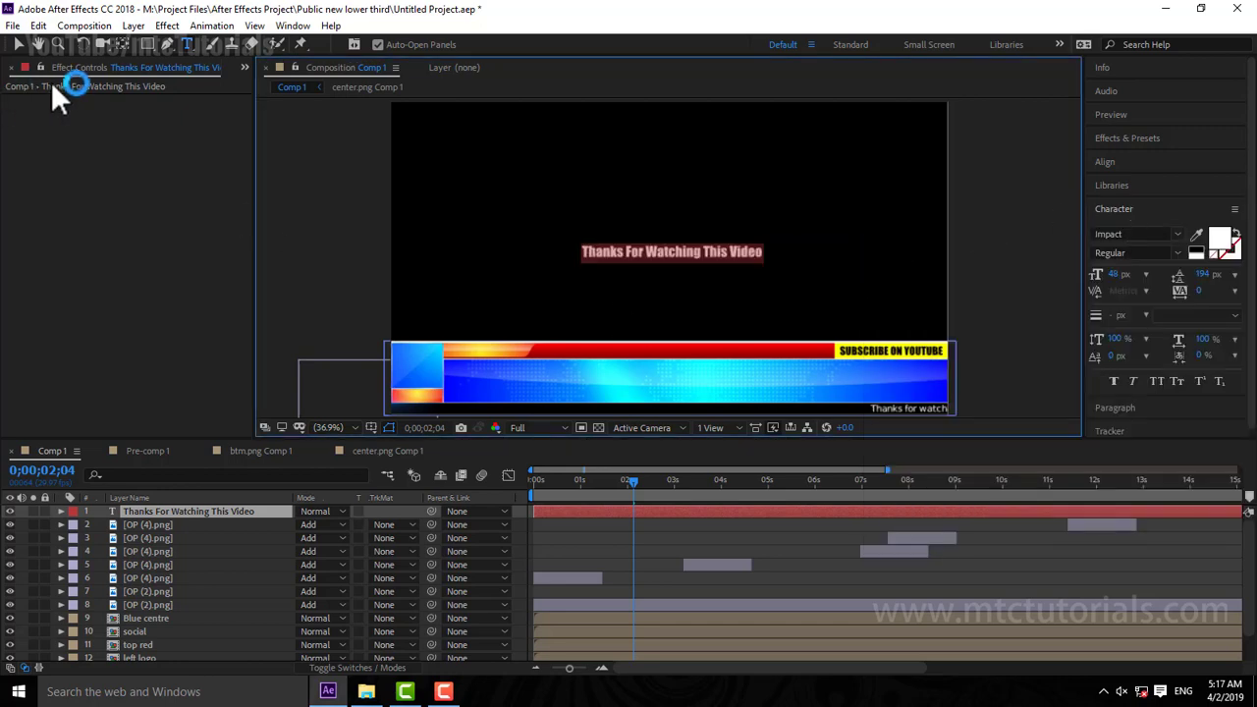
Step: Set the title to 95 px and centre it on the blue bar
{"action": "left_click", "coordinate": [18, 44]}
{"action": "left_click_drag", "start_coordinate": [693, 254], "coordinate": [698, 388]}
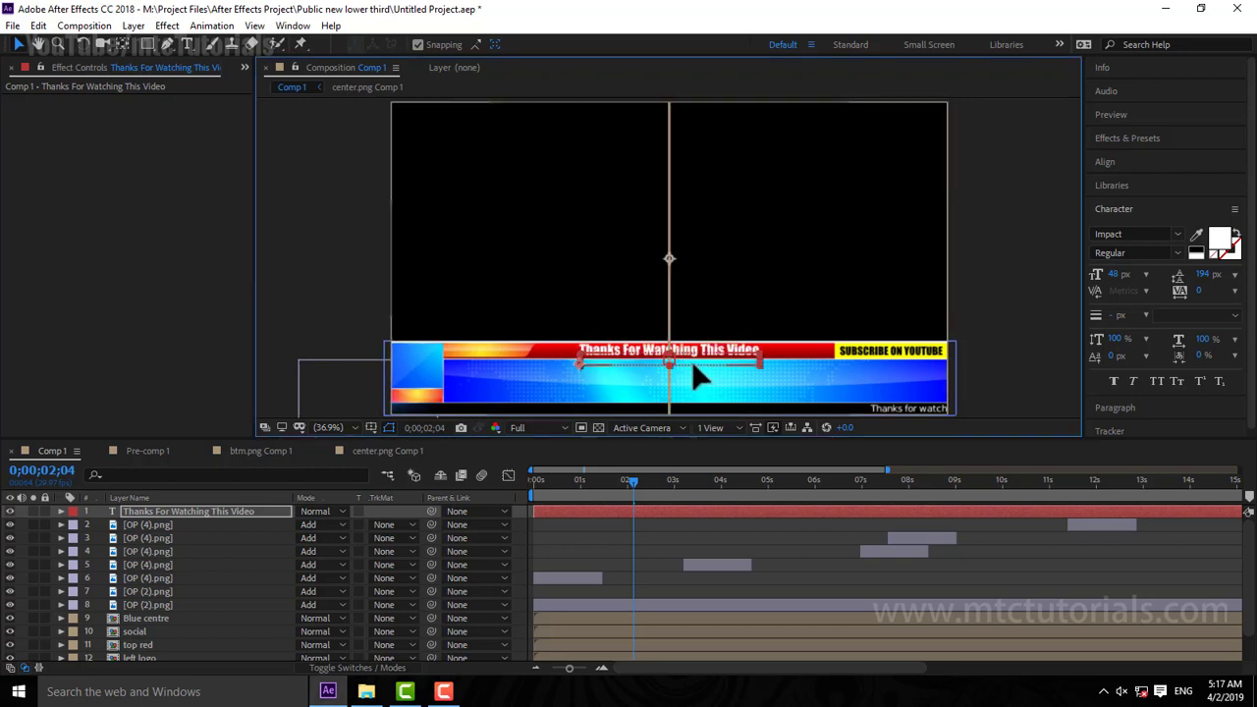
{"action": "mouse_move", "coordinate": [1112, 274]}
{"action": "left_mouse_down"}
{"action": "mouse_move", "coordinate": [1125, 274]}
{"action": "mouse_move", "coordinate": [973, 351]}
{"action": "left_mouse_up"}
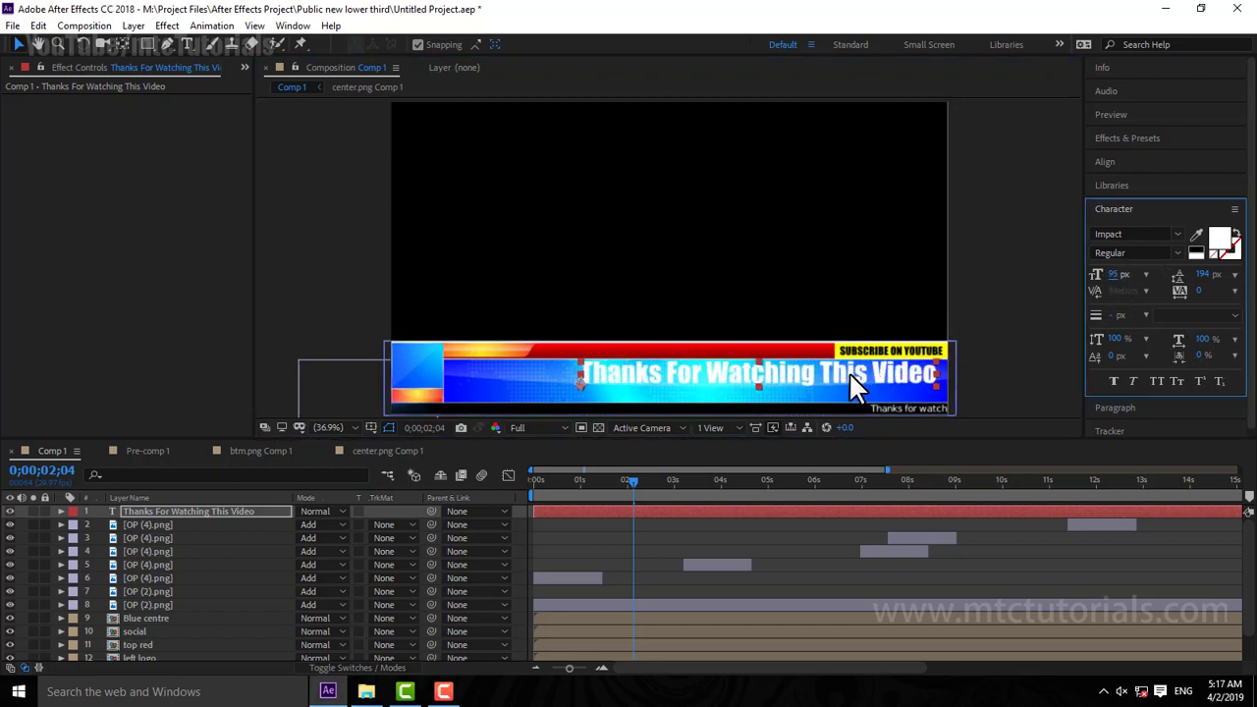
{"action": "left_click_drag", "start_coordinate": [855, 385], "coordinate": [780, 396]}
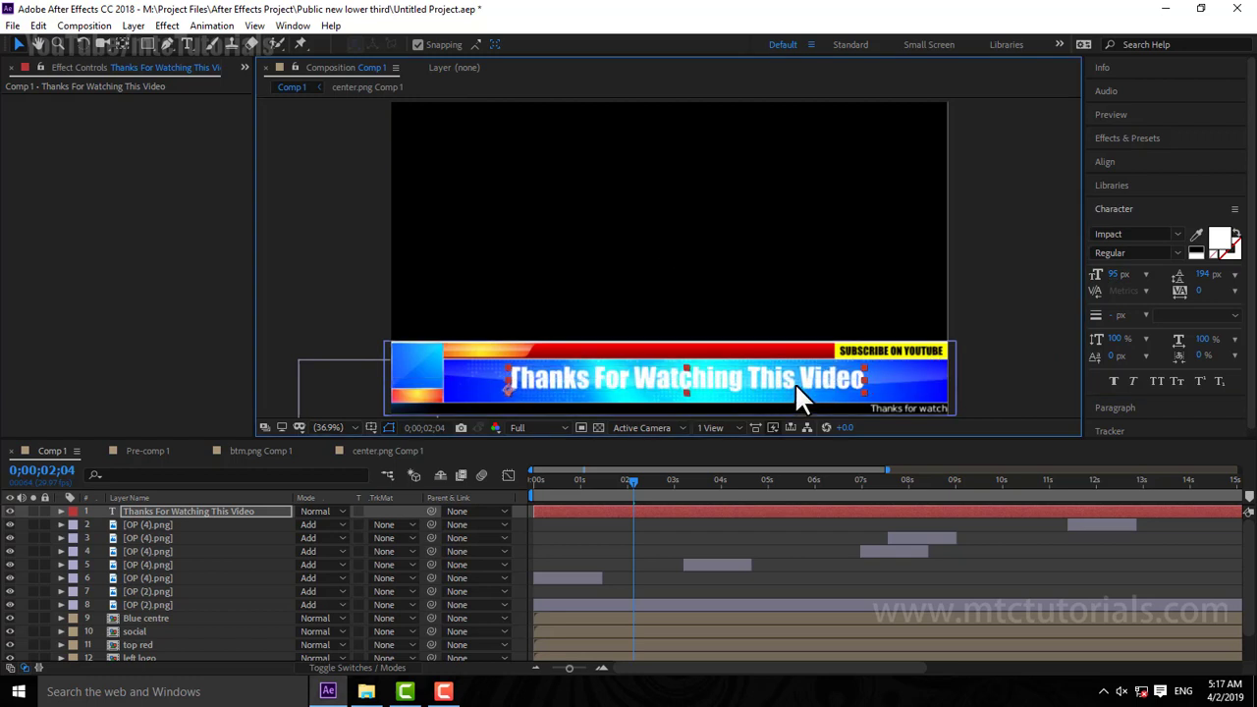
{"action": "left_click_drag", "start_coordinate": [795, 382], "coordinate": [797, 384]}
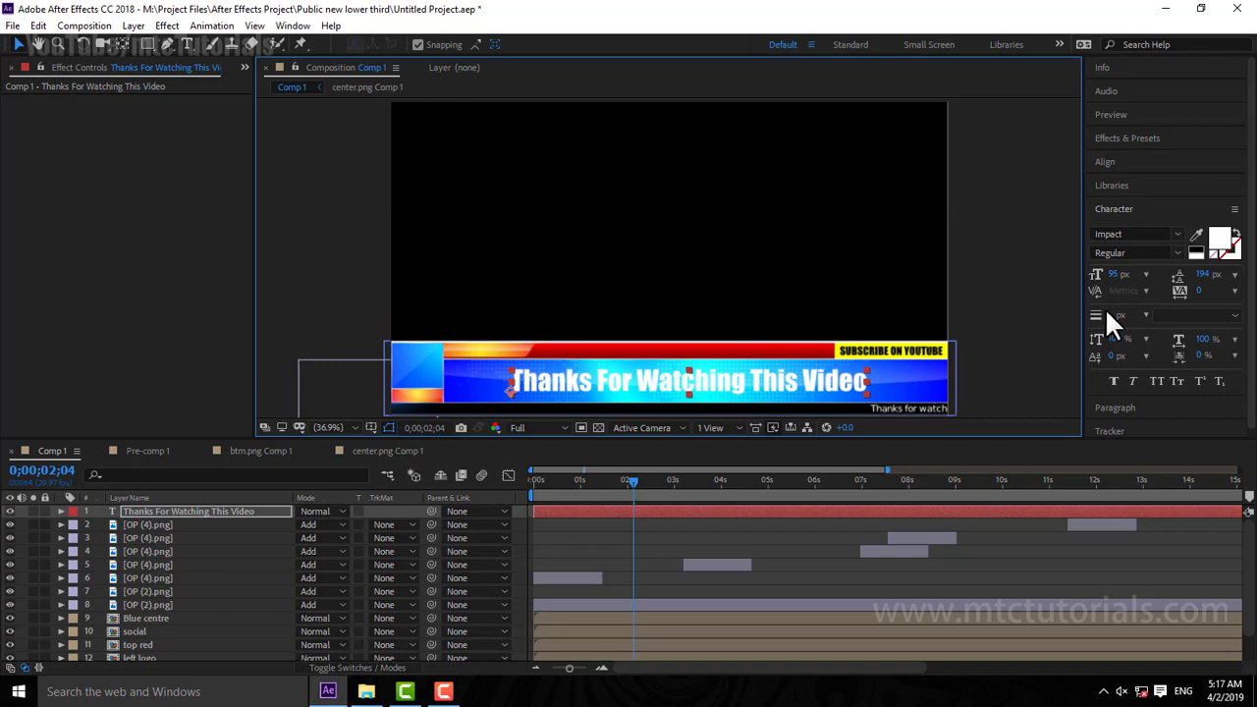
Step: Apply a Drop Shadow to the title layer via the 'shadow' search
{"action": "left_click", "coordinate": [1137, 136]}
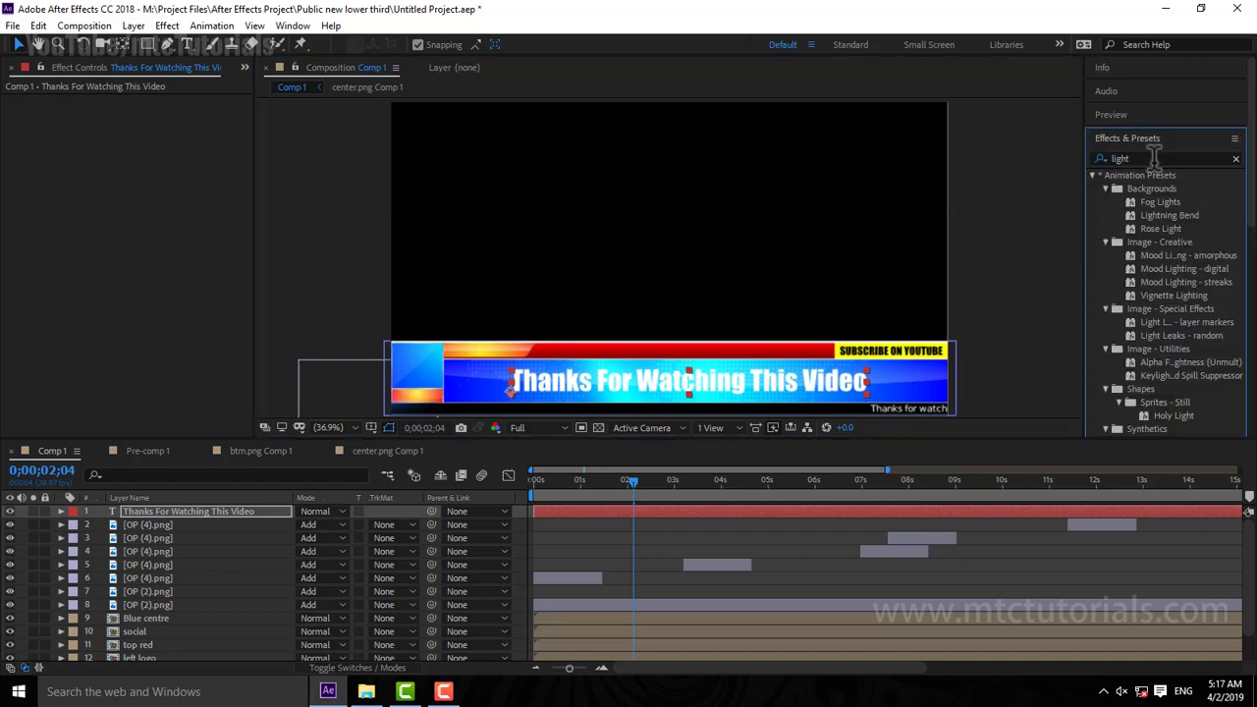
{"action": "type", "text": "shadow"}
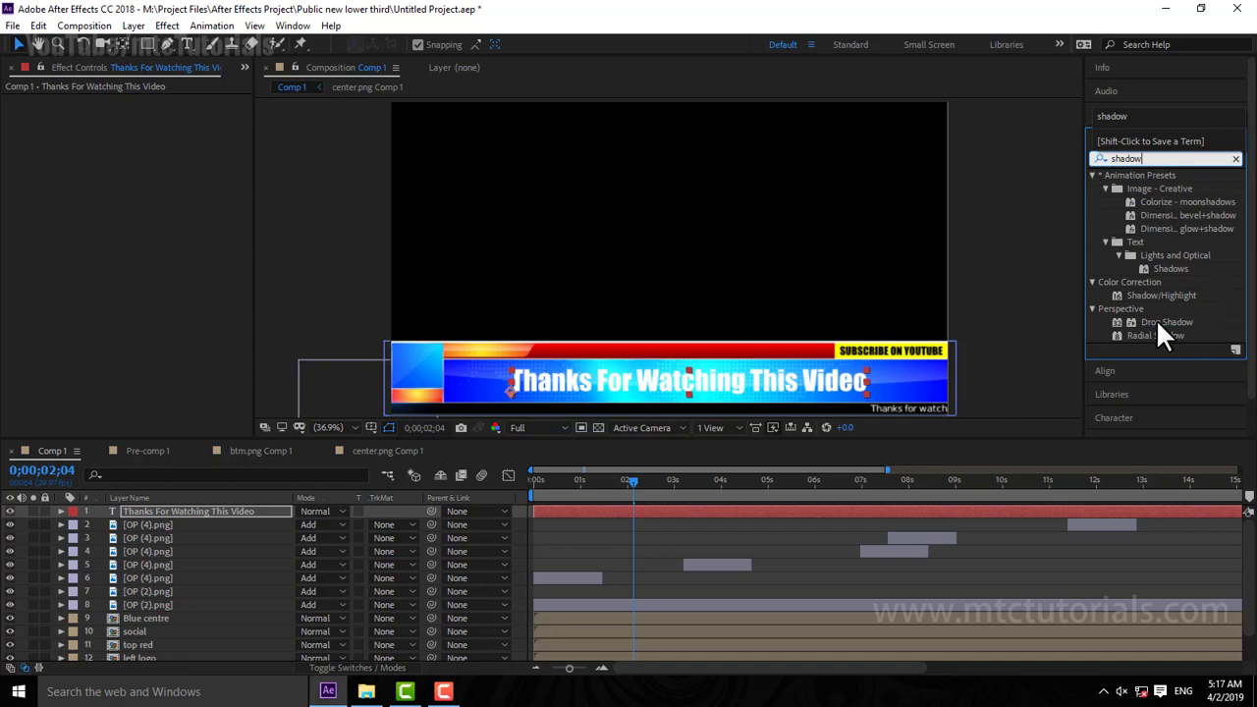
{"action": "left_click_drag", "start_coordinate": [1159, 322], "coordinate": [723, 400]}
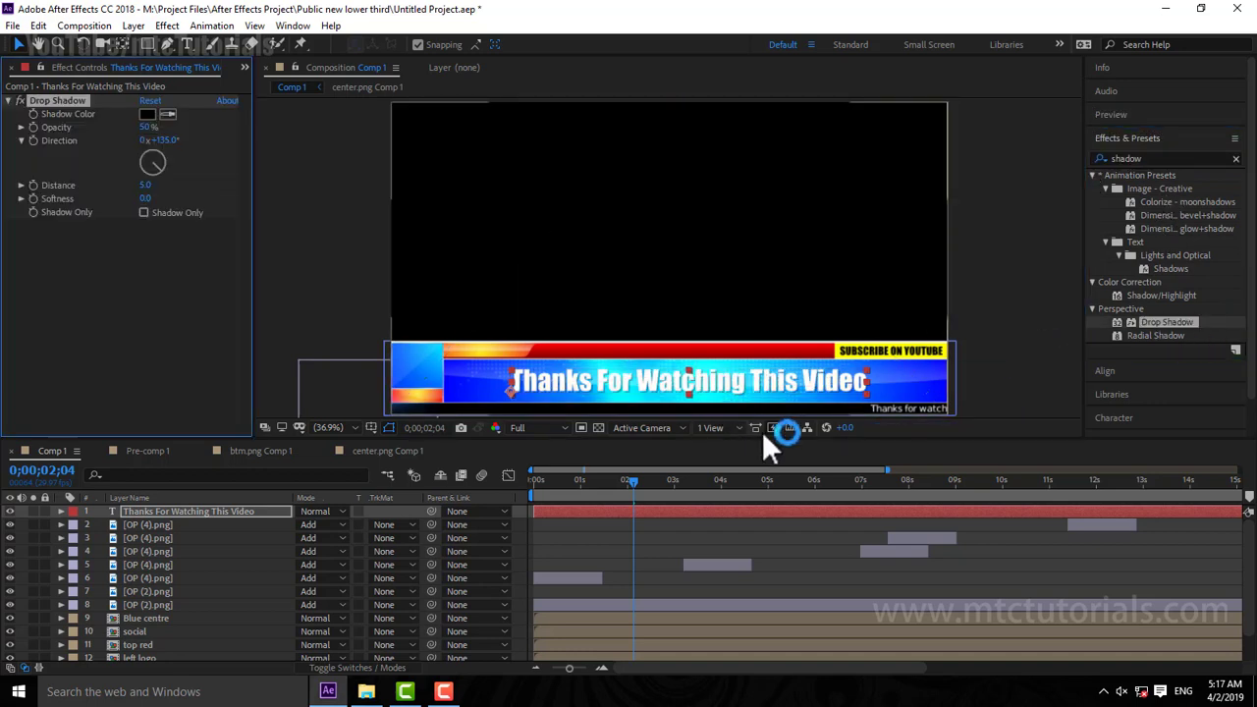
Step: Apply the Bullet Train text animation preset to the title at 0 s
{"action": "left_click", "coordinate": [766, 551]}
{"action": "key", "text": "Home"}
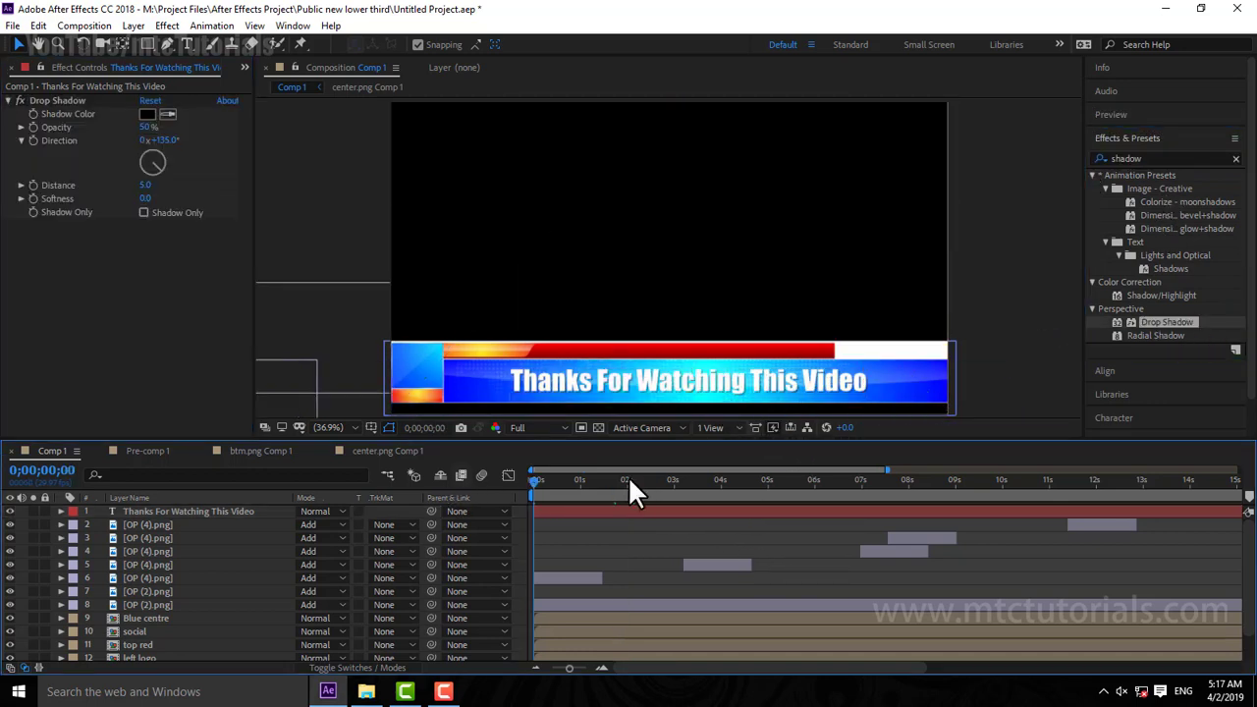
{"action": "left_click", "coordinate": [1235, 159]}
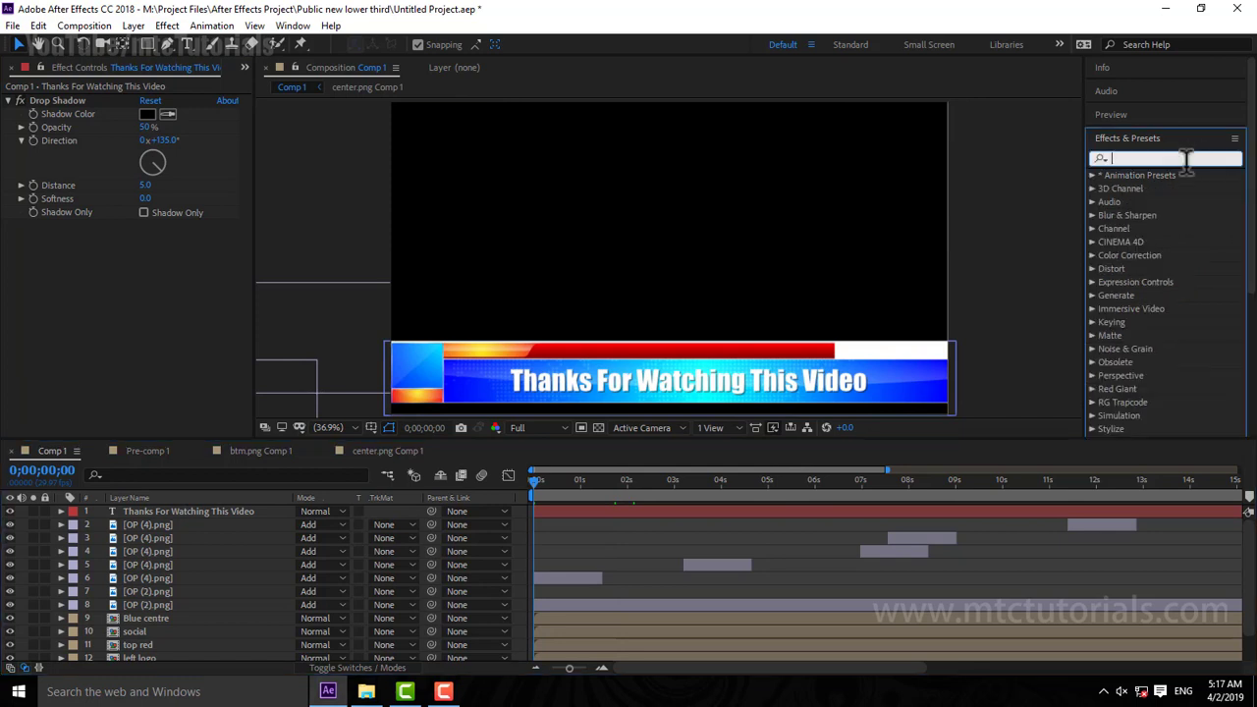
{"action": "type", "text": "bull"}
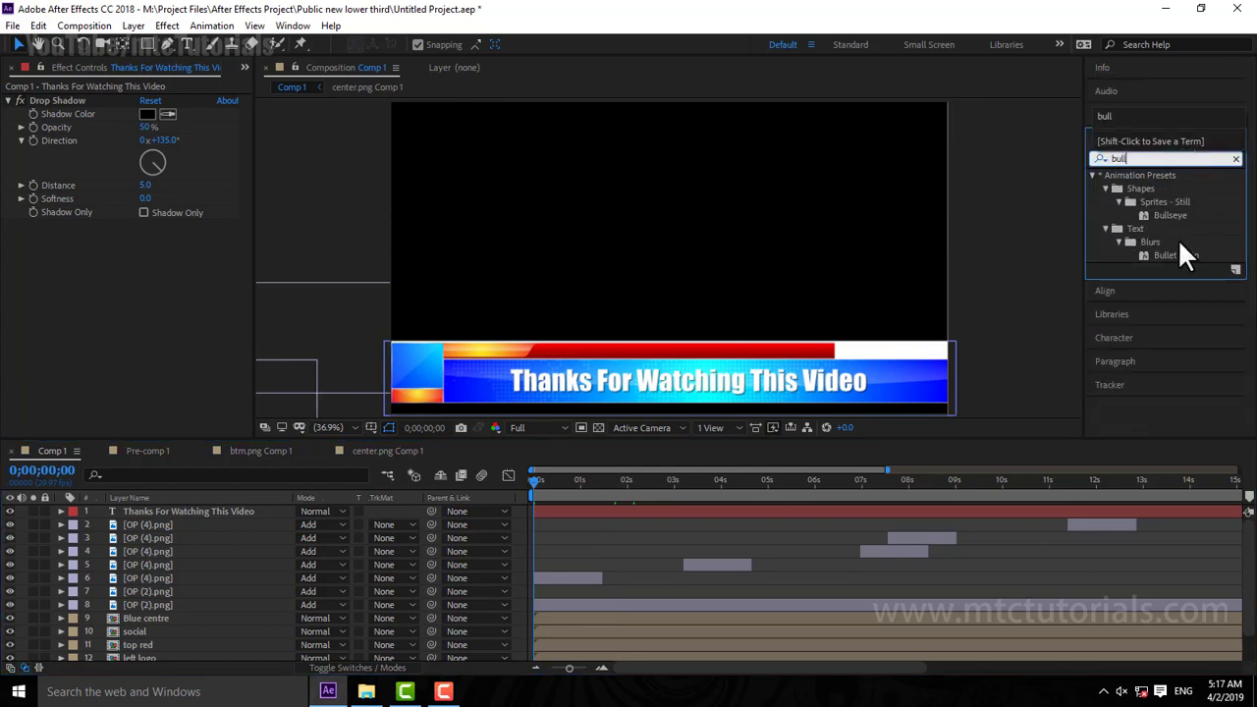
{"action": "left_click", "coordinate": [557, 486]}
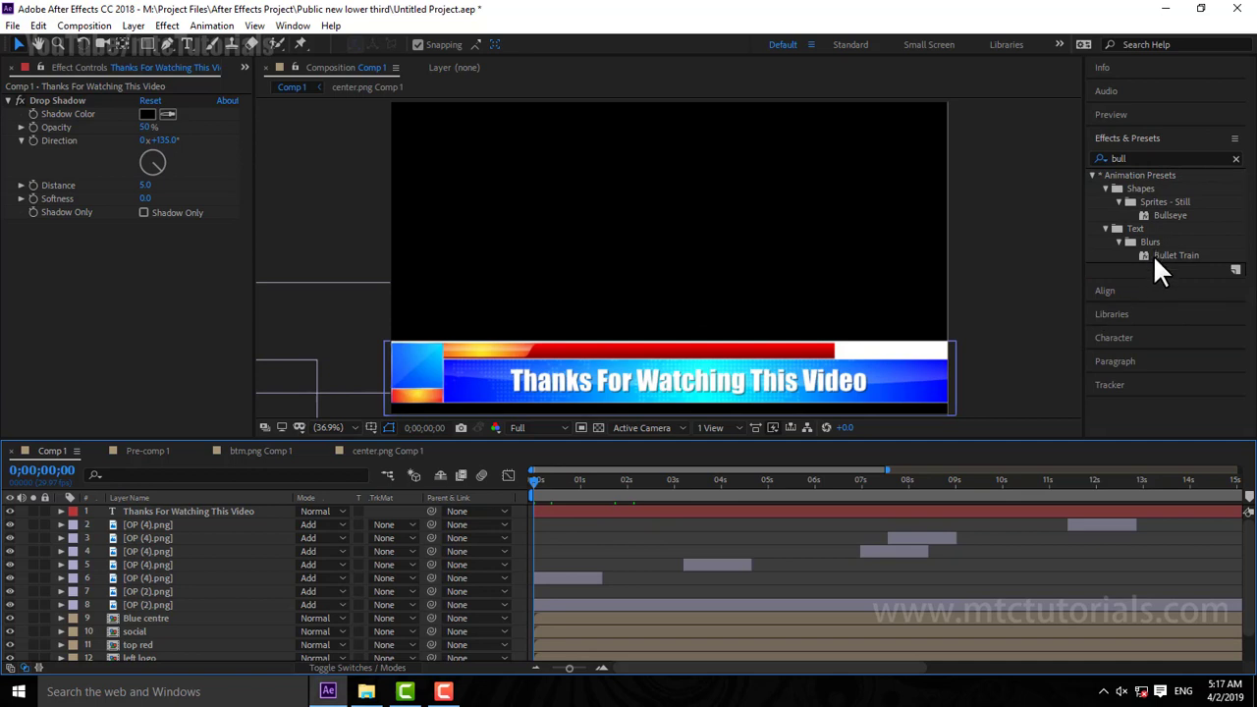
{"action": "left_click_drag", "start_coordinate": [1155, 257], "coordinate": [562, 510]}
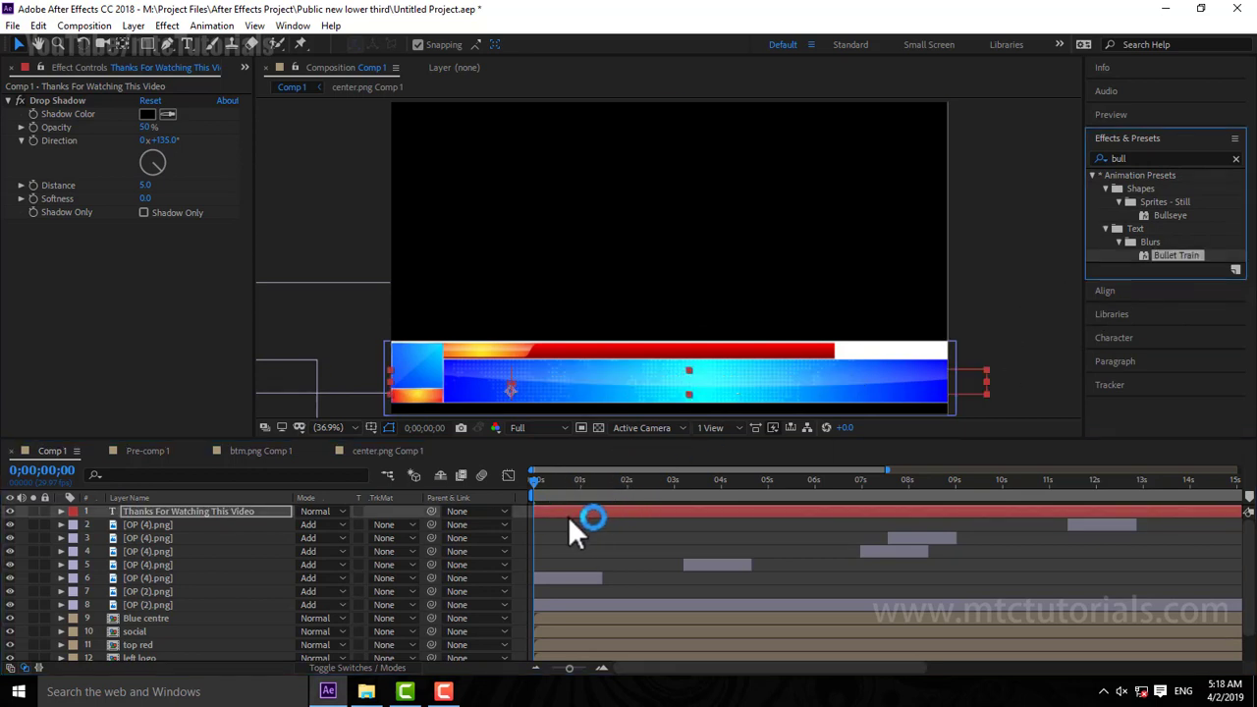
{"action": "left_click", "coordinate": [602, 667]}
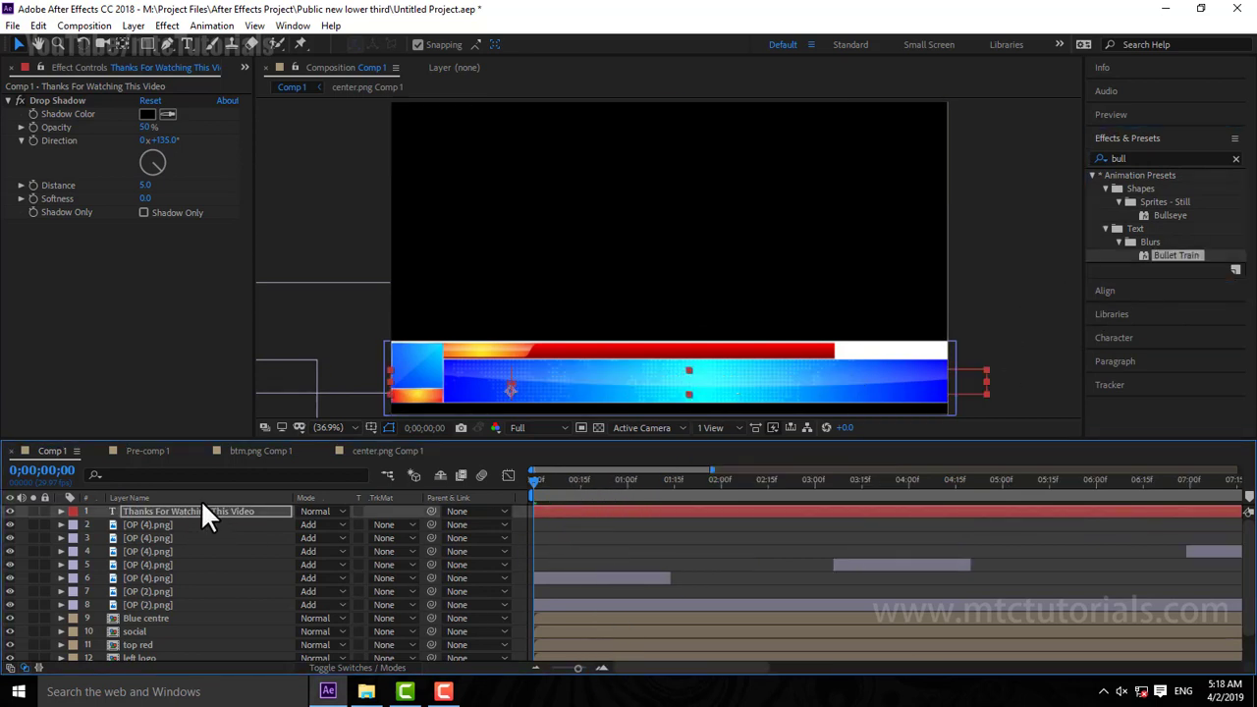
Step: Move the title's ending Offset keyframe to about 10 frames and apply Easy Ease
{"action": "key", "text": "u"}
{"action": "left_click", "coordinate": [606, 584]}
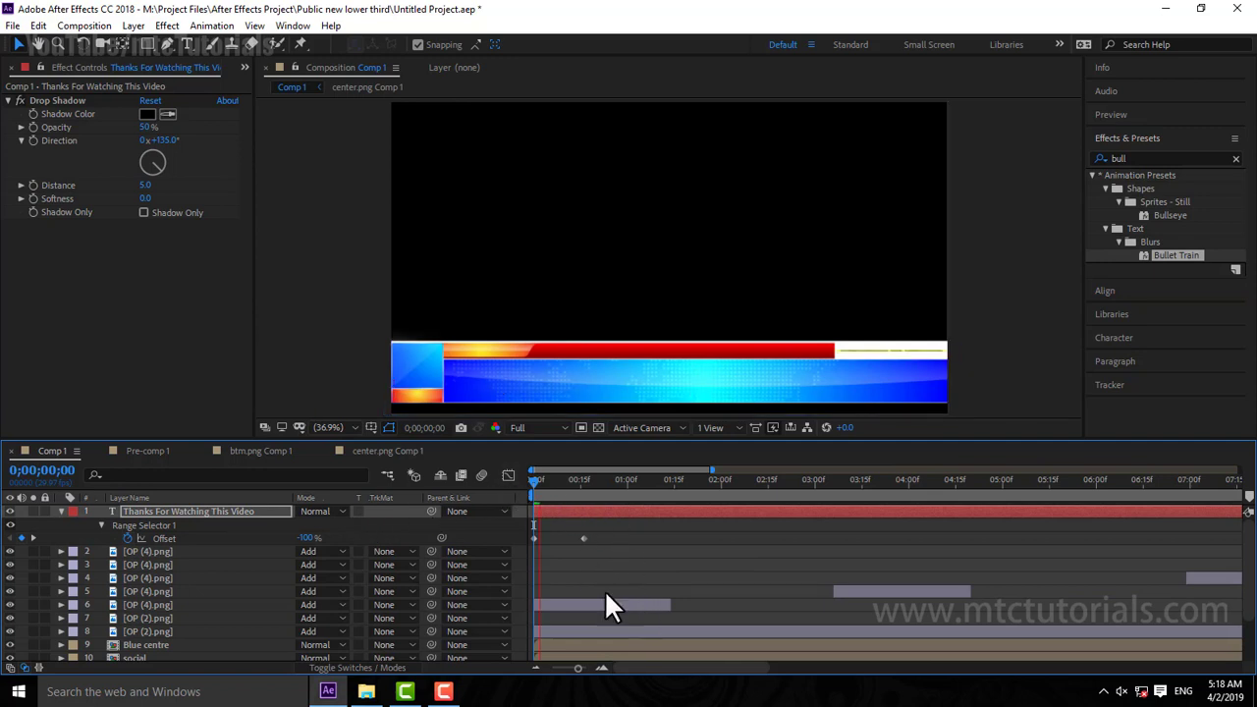
{"action": "key", "text": "space"}
{"action": "key", "text": "space"}
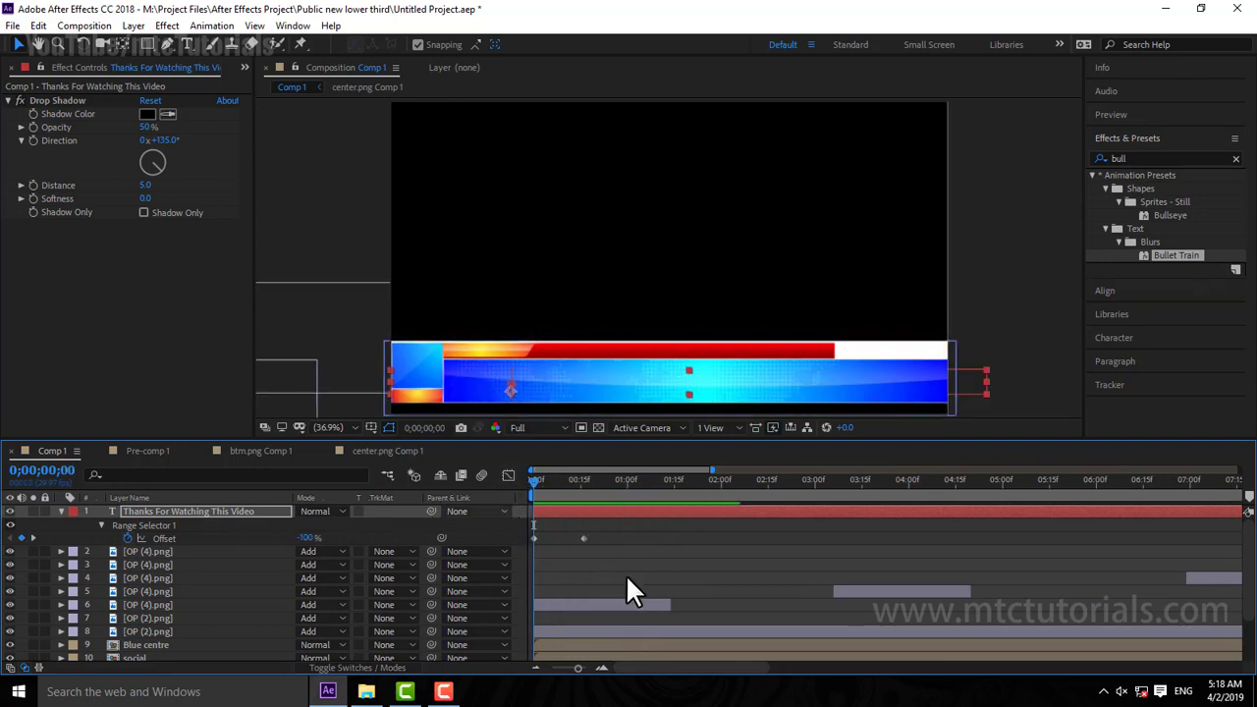
{"action": "key", "text": "space"}
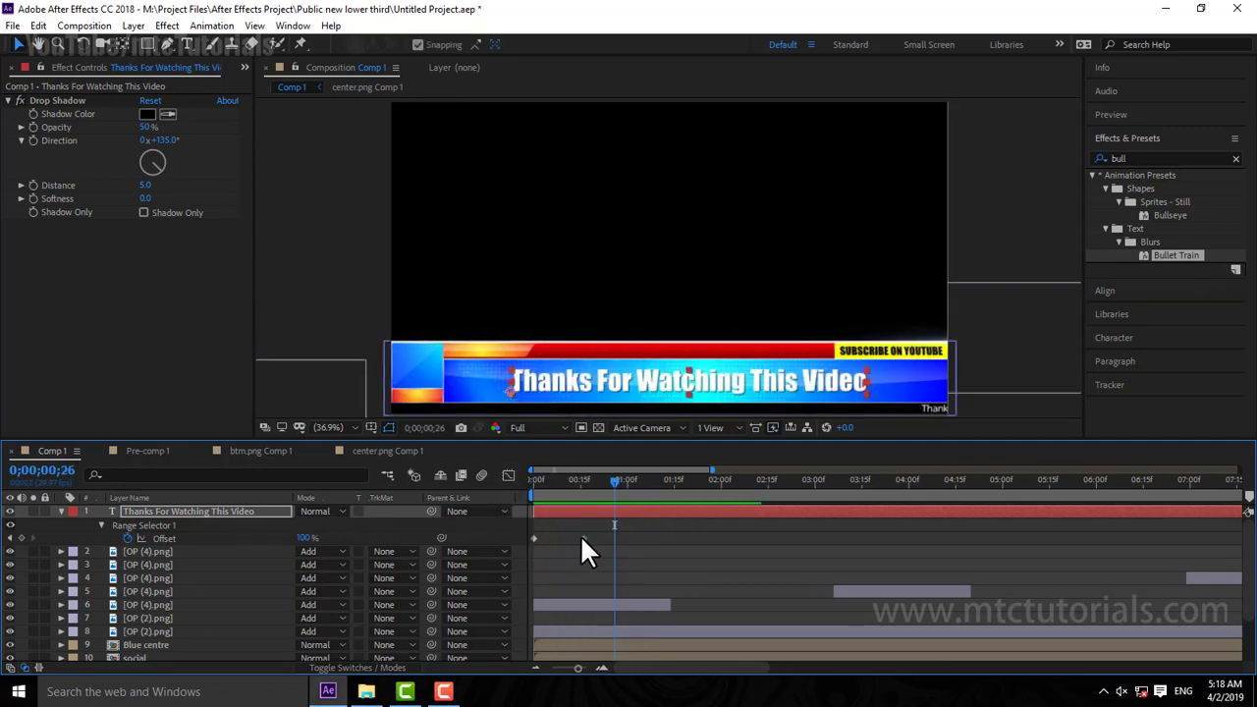
{"action": "left_click_drag", "start_coordinate": [581, 538], "coordinate": [571, 538]}
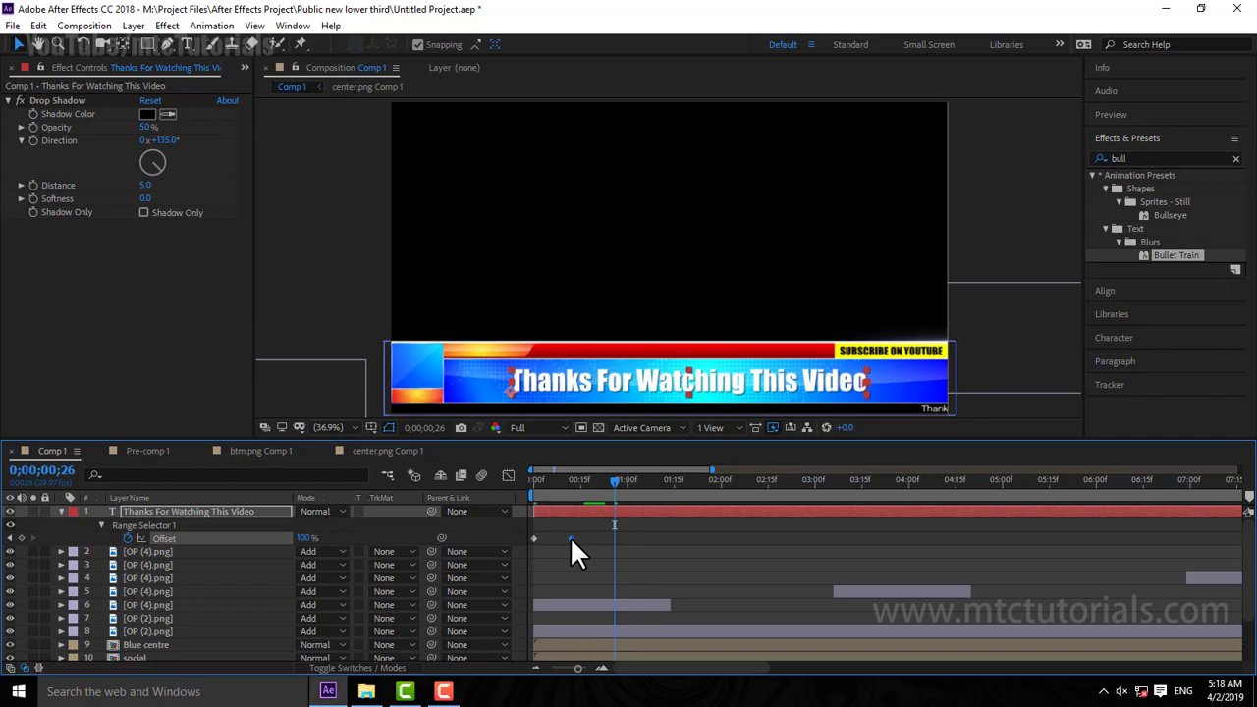
{"action": "left_click", "coordinate": [567, 487]}
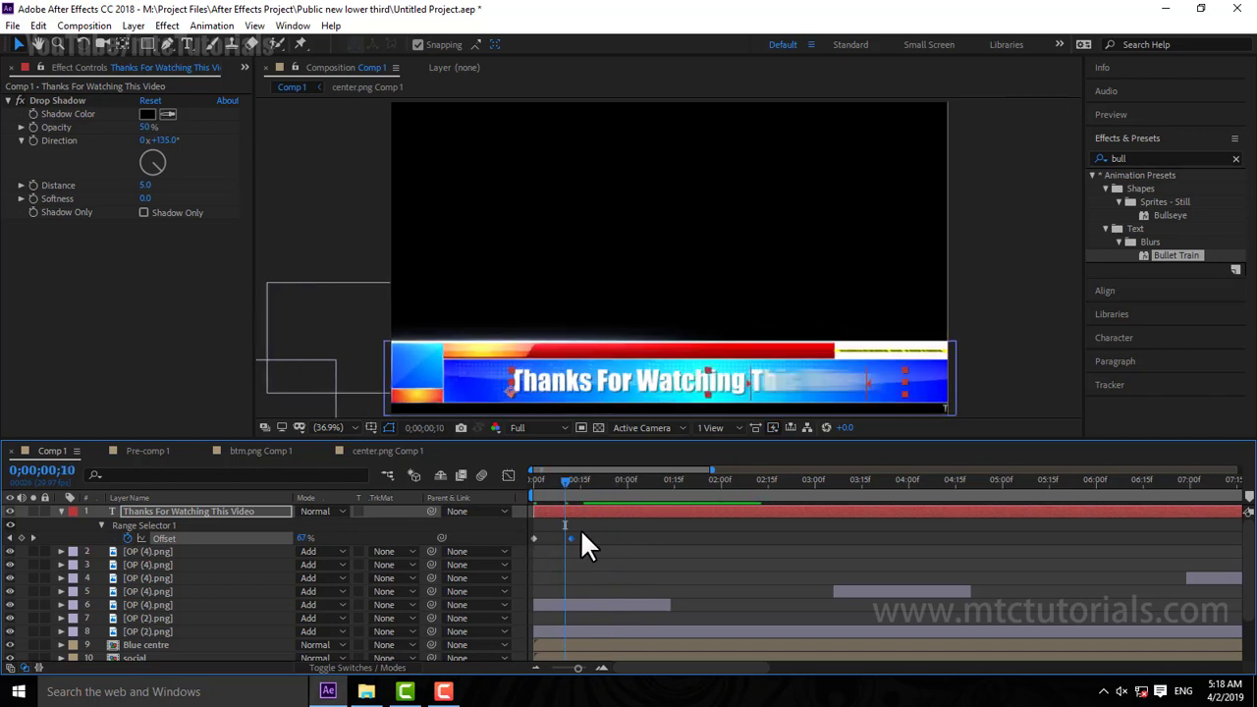
{"action": "right_click", "coordinate": [573, 538]}
{"action": "mouse_move", "coordinate": [640, 526]}
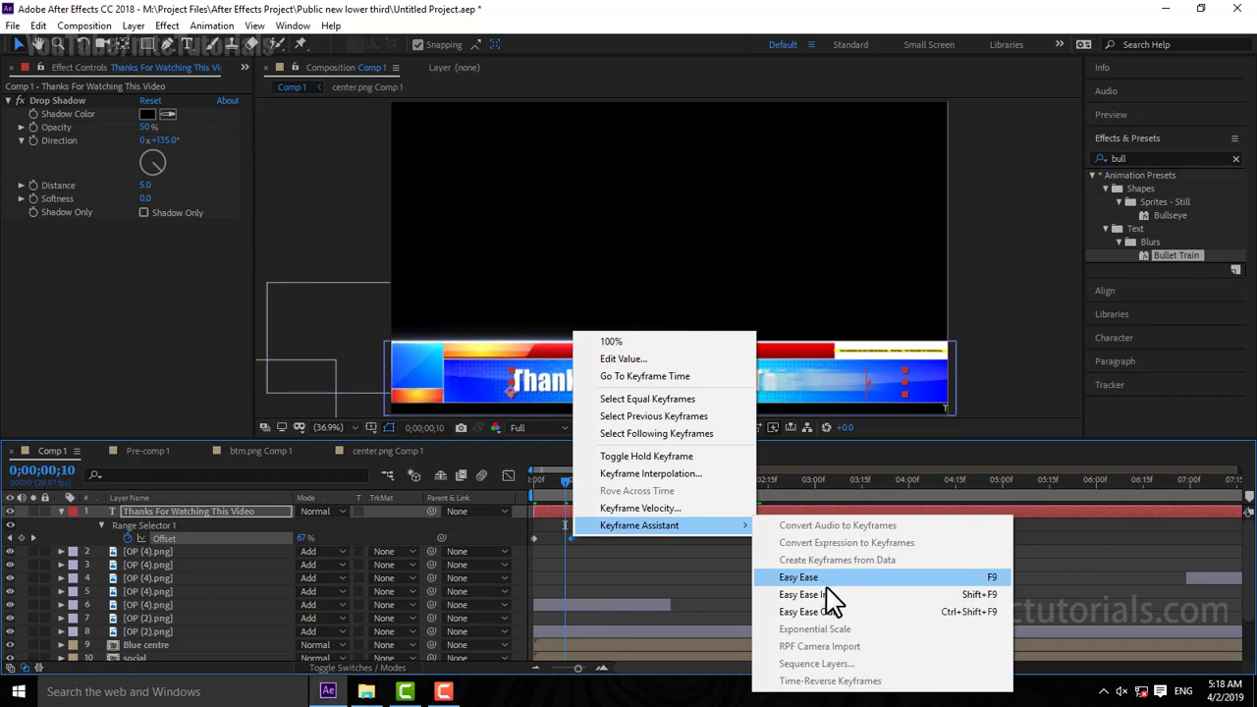
{"action": "left_click", "coordinate": [828, 579]}
Step: Preview the eased animation and select both Offset keyframes
{"action": "key", "text": "Home"}
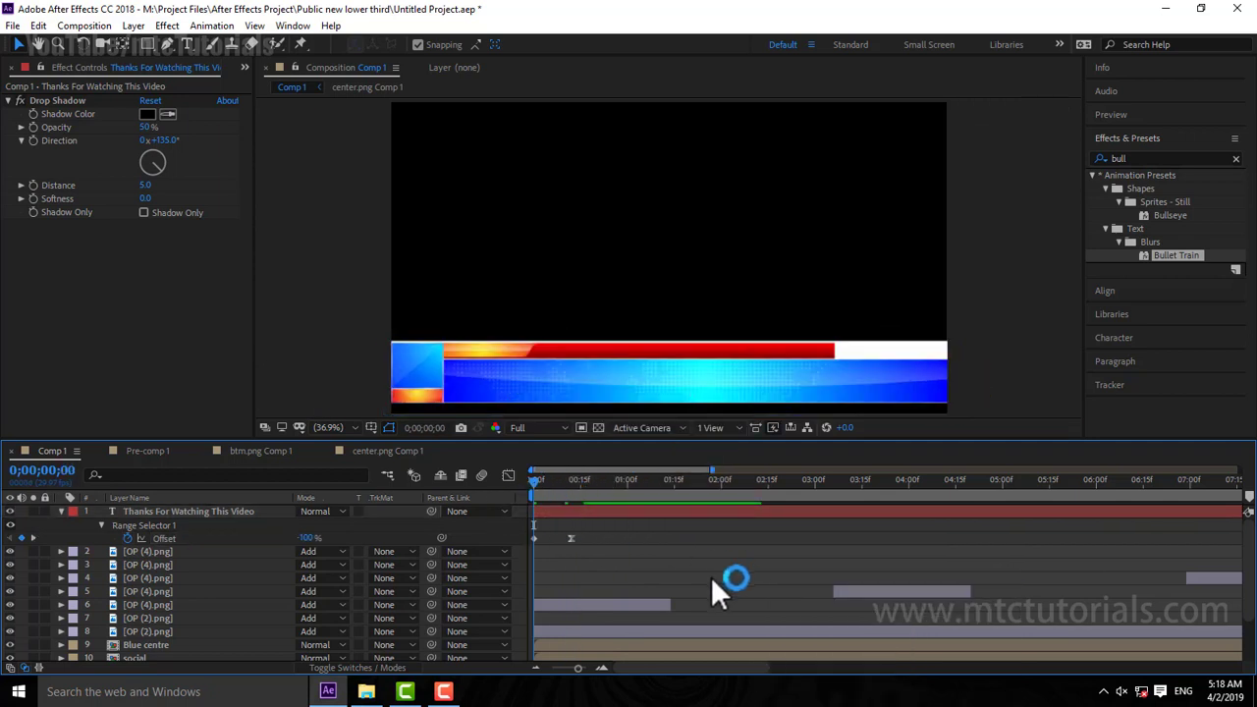
{"action": "key", "text": "space"}
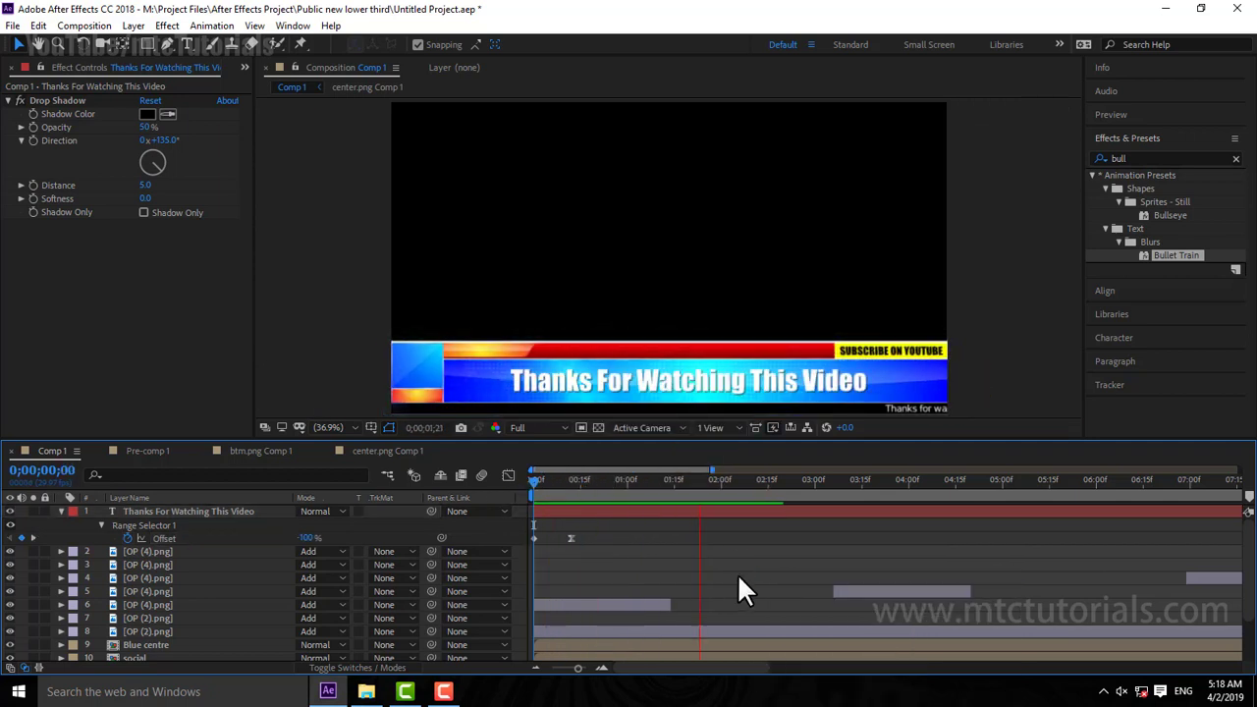
{"action": "left_click", "coordinate": [621, 531]}
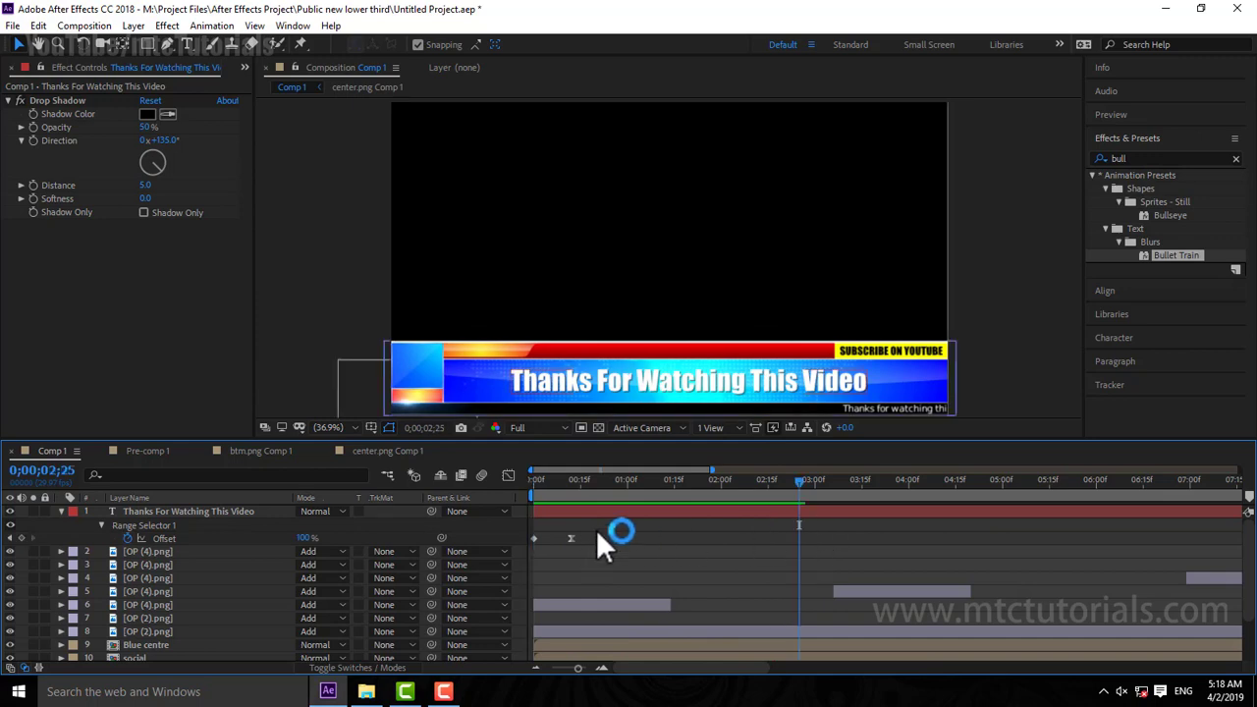
{"action": "left_click_drag", "start_coordinate": [617, 528], "coordinate": [531, 543]}
Step: Copy and paste the Offset keyframes at the playhead, shifting the first pasted one earlier
{"action": "left_click", "coordinate": [39, 26]}
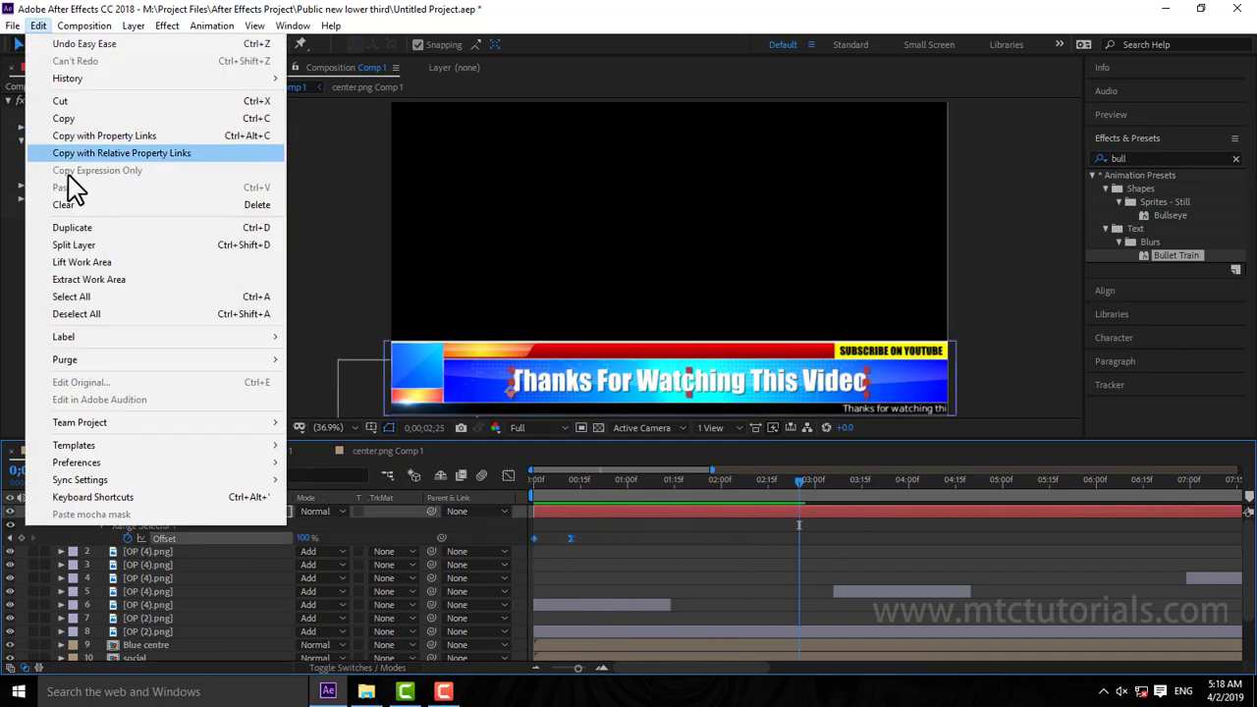
{"action": "left_click", "coordinate": [86, 116]}
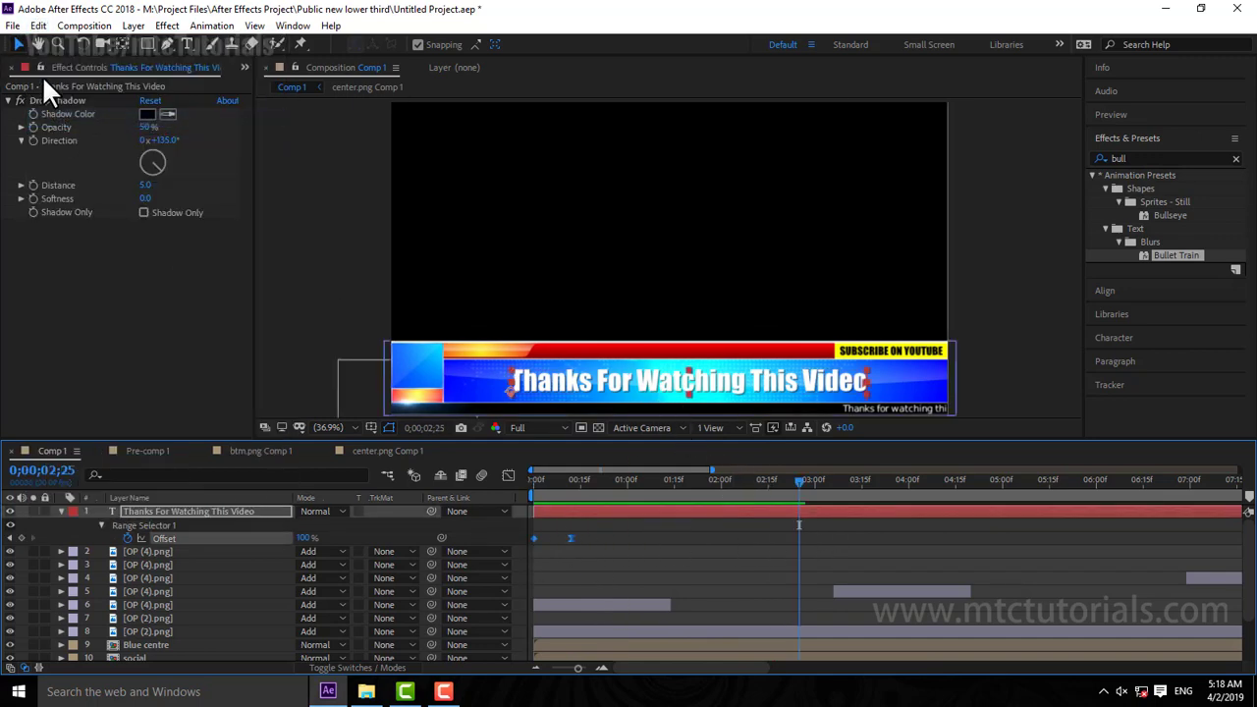
{"action": "left_click", "coordinate": [42, 26]}
{"action": "left_click", "coordinate": [78, 186]}
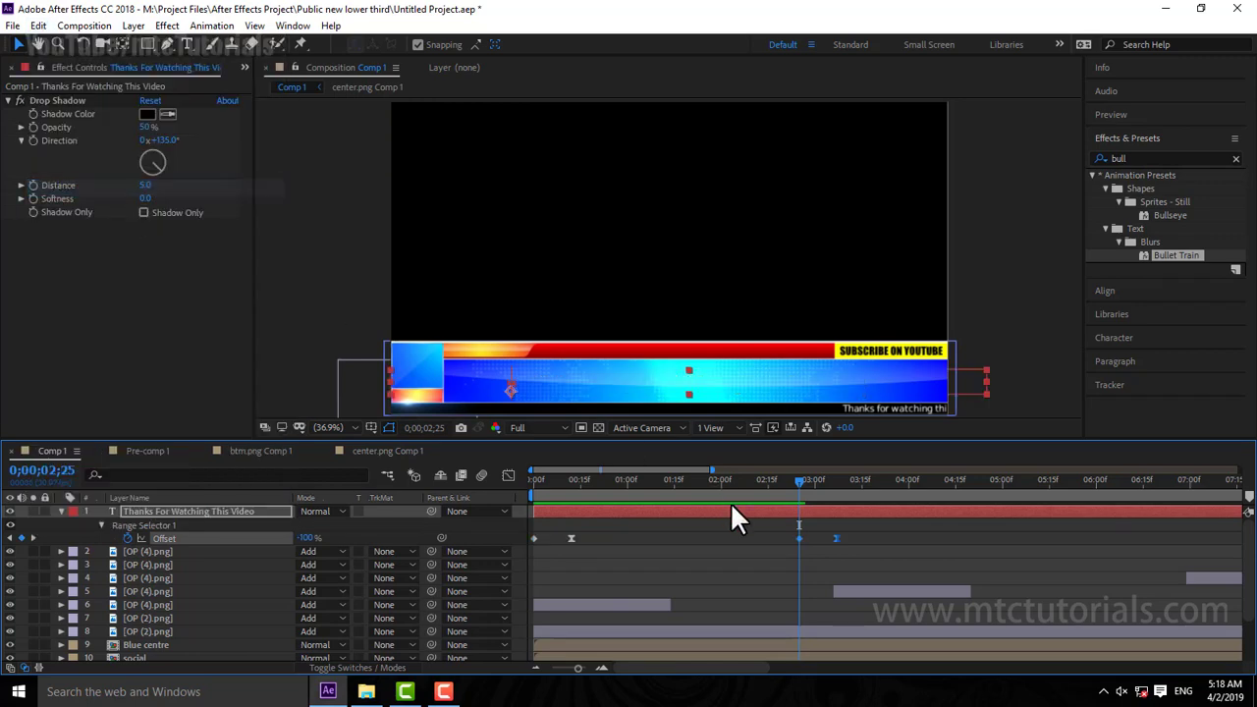
{"action": "left_click_drag", "start_coordinate": [837, 537], "coordinate": [760, 551]}
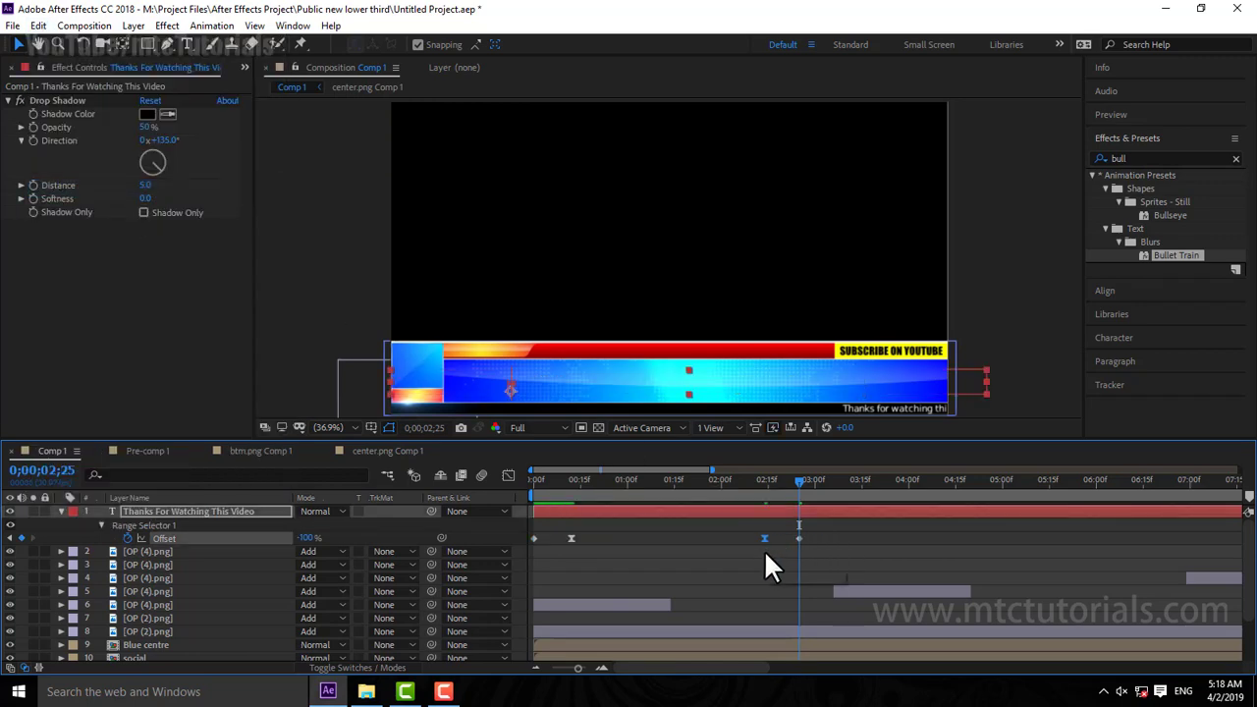
Step: Trim the title layer to end around 3 seconds and preview the fly-out
{"action": "left_click", "coordinate": [534, 667]}
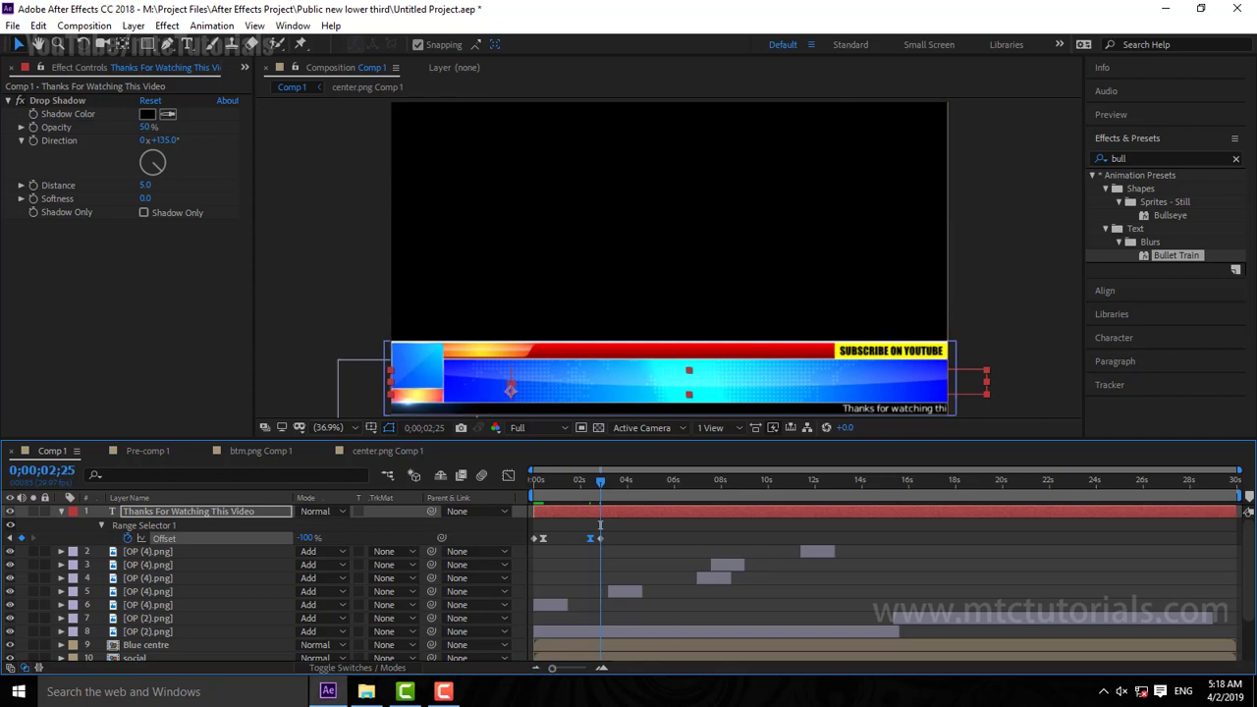
{"action": "left_click_drag", "start_coordinate": [1235, 513], "coordinate": [634, 572]}
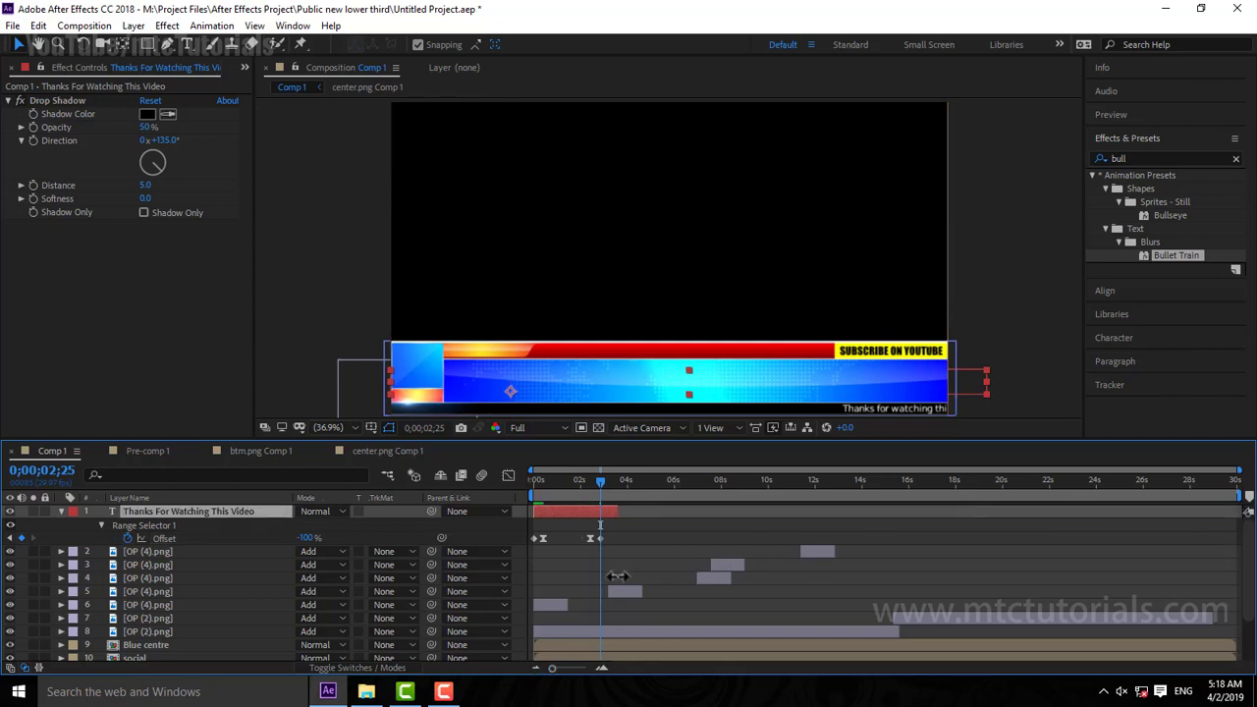
{"action": "left_click", "coordinate": [603, 658]}
{"action": "left_click", "coordinate": [602, 668]}
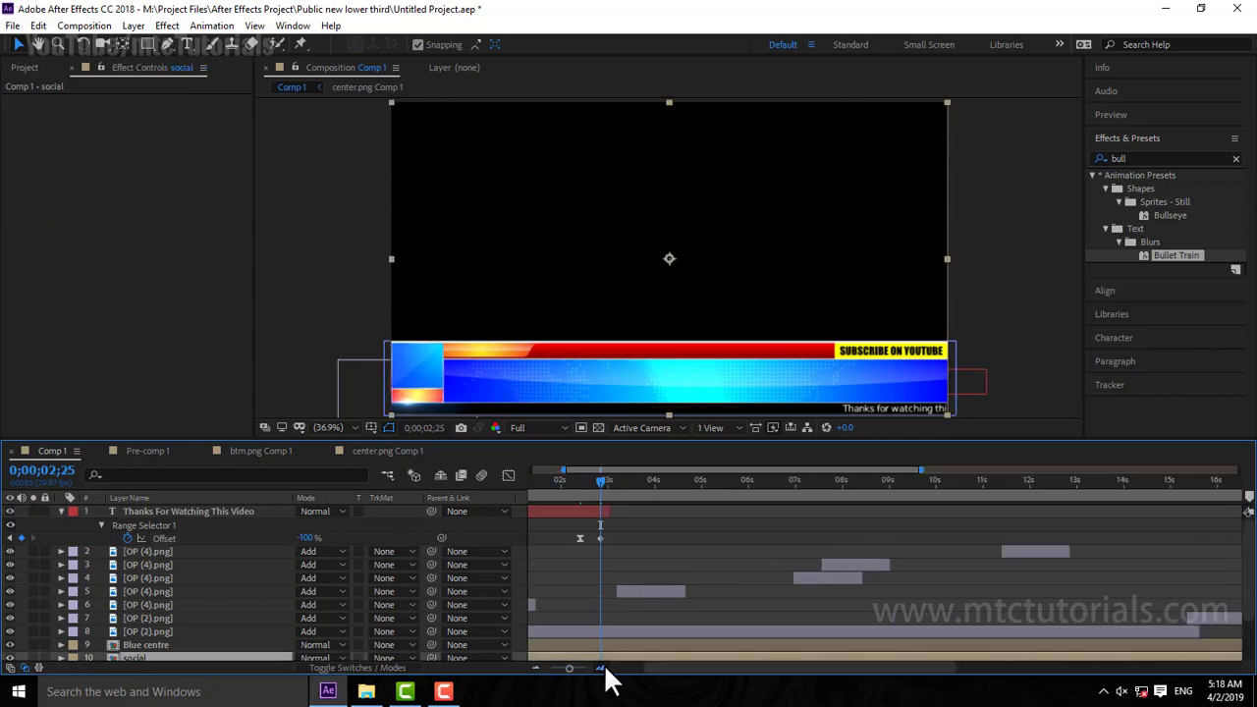
{"action": "left_click_drag", "start_coordinate": [686, 672], "coordinate": [674, 672]}
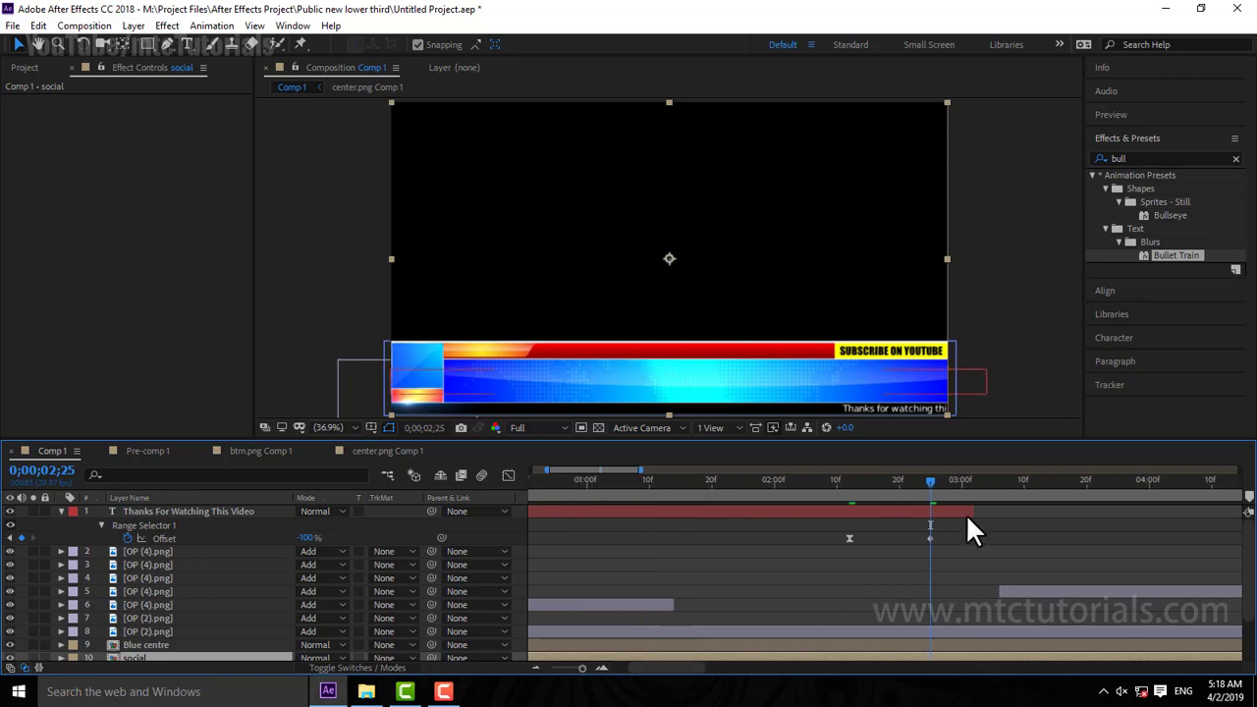
{"action": "left_click", "coordinate": [951, 513]}
{"action": "left_click_drag", "start_coordinate": [951, 513], "coordinate": [926, 513]}
{"action": "left_click", "coordinate": [568, 668]}
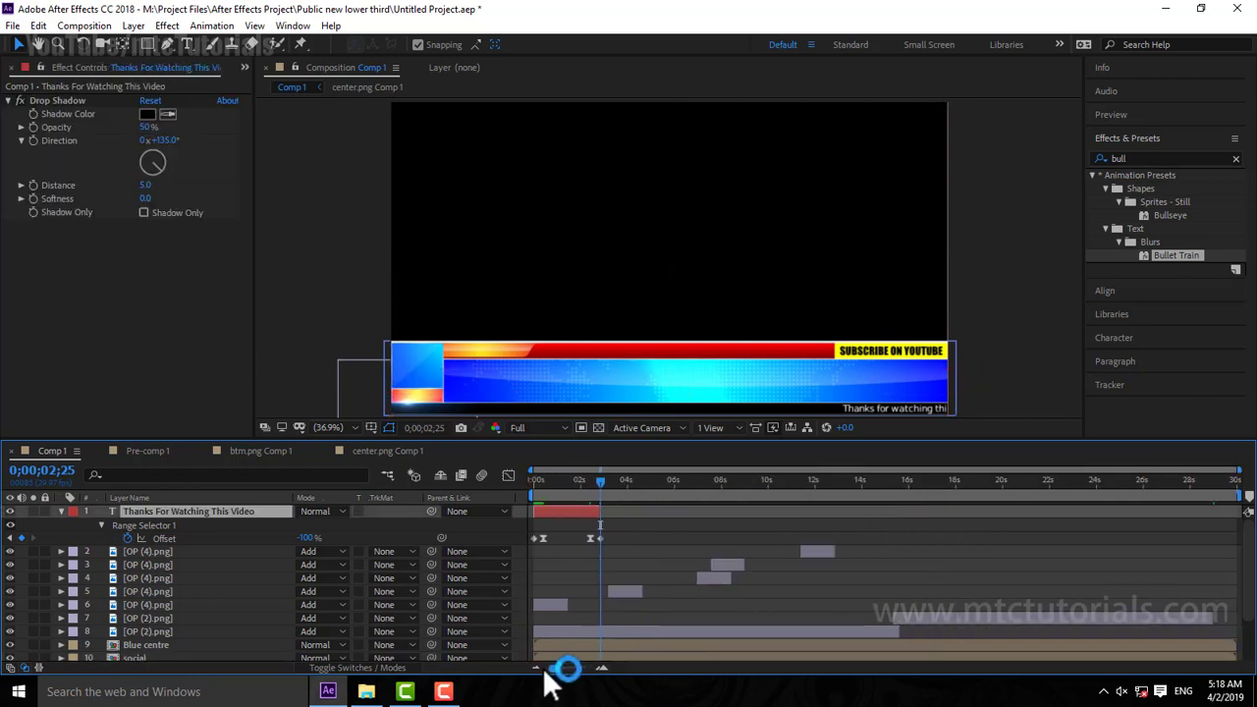
{"action": "key", "text": "space"}
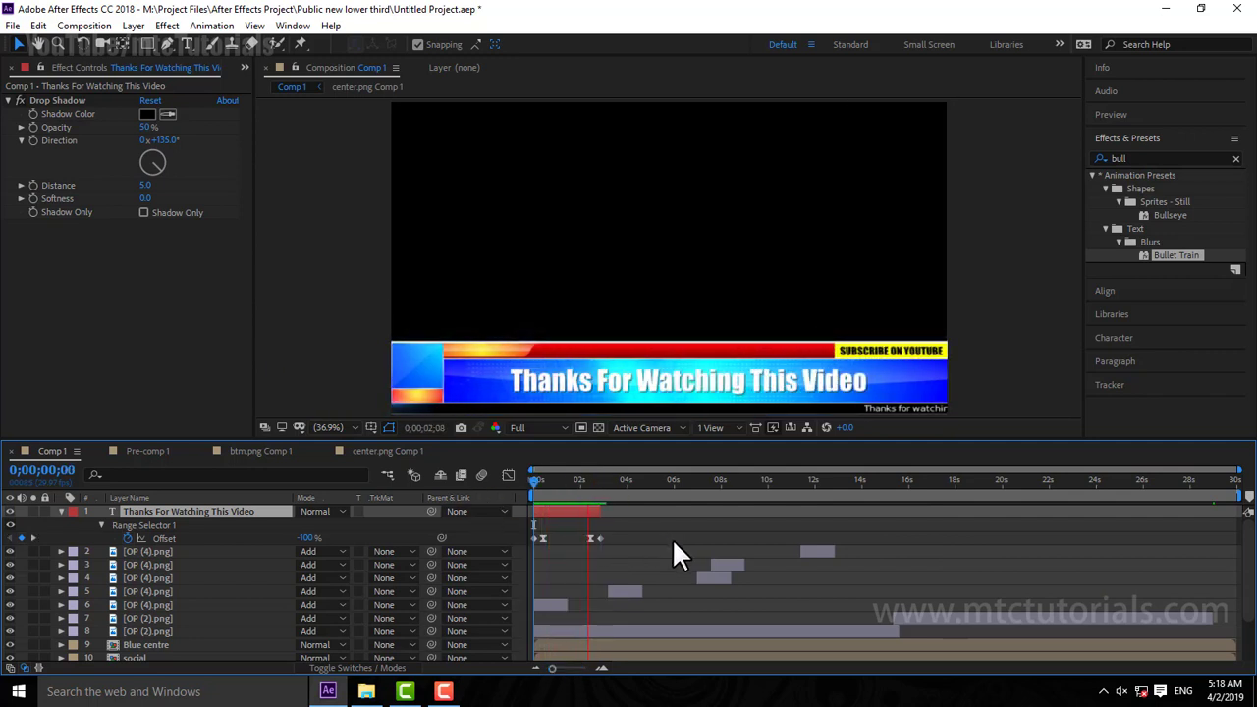
{"action": "left_click", "coordinate": [601, 504]}
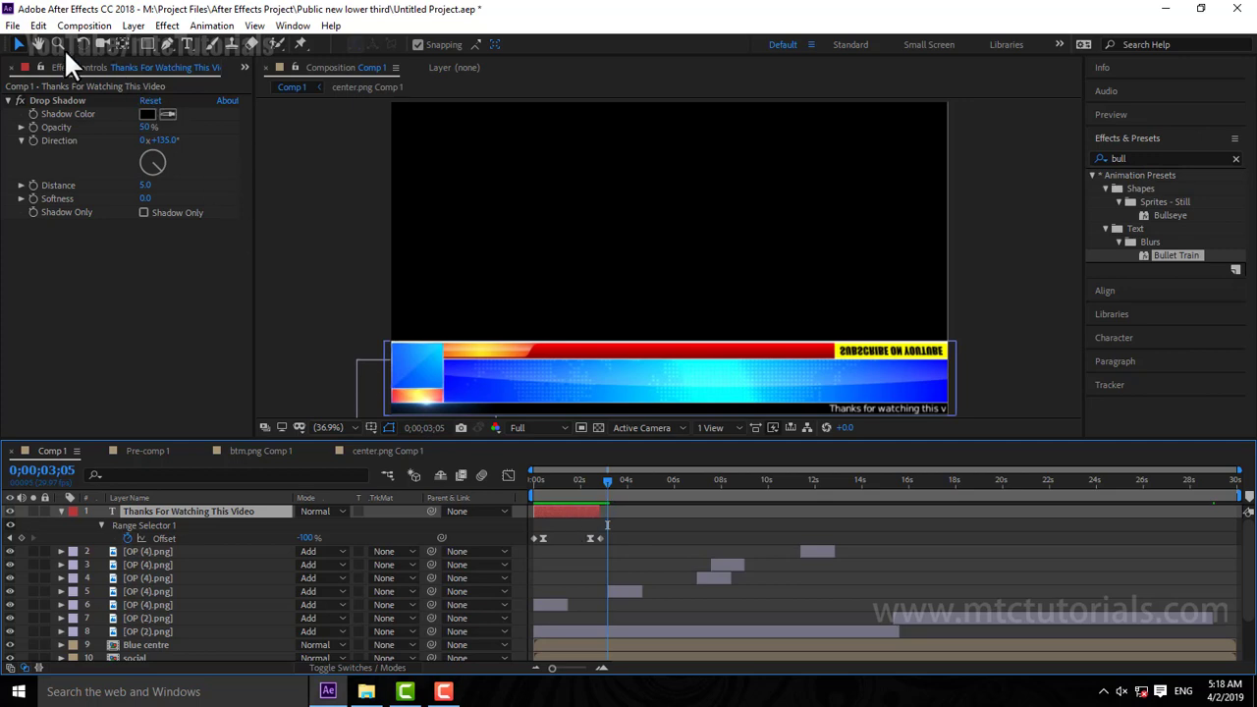
Step: Duplicate the title layer and move the copy to start right after the first
{"action": "left_click", "coordinate": [39, 24]}
{"action": "left_click", "coordinate": [79, 225]}
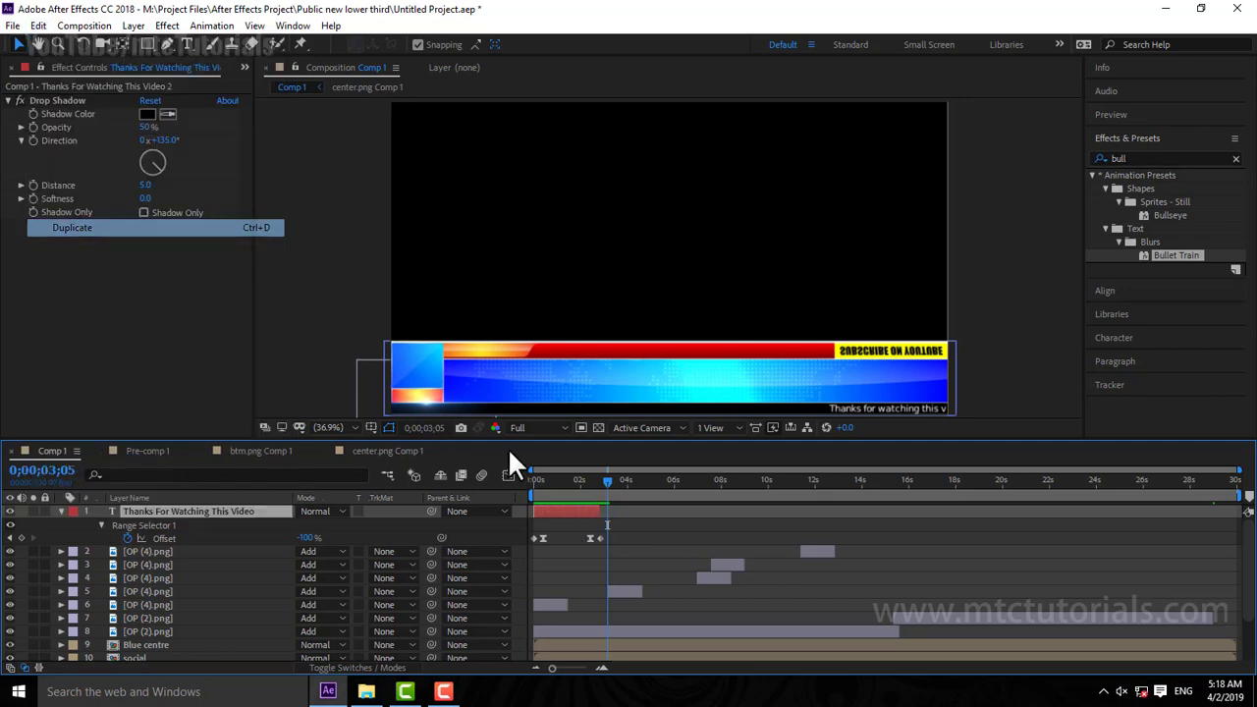
{"action": "left_click", "coordinate": [602, 669]}
{"action": "left_click_drag", "start_coordinate": [572, 508], "coordinate": [696, 516]}
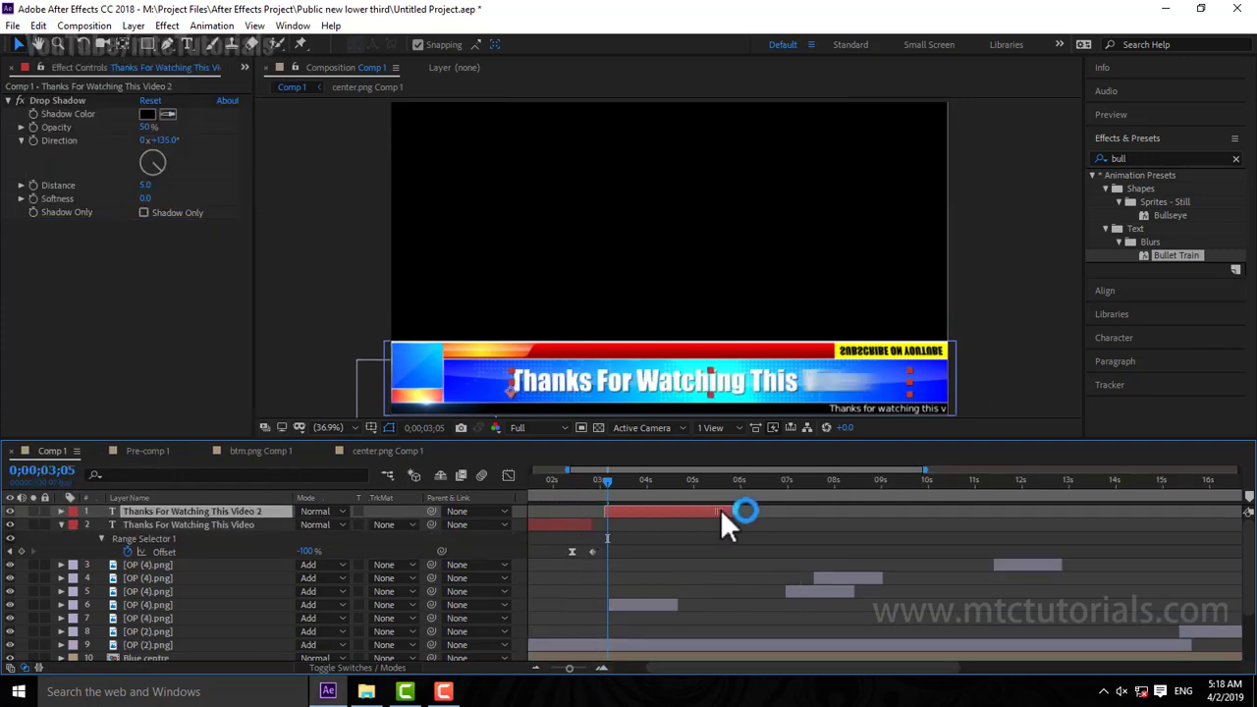
{"action": "left_click", "coordinate": [656, 523]}
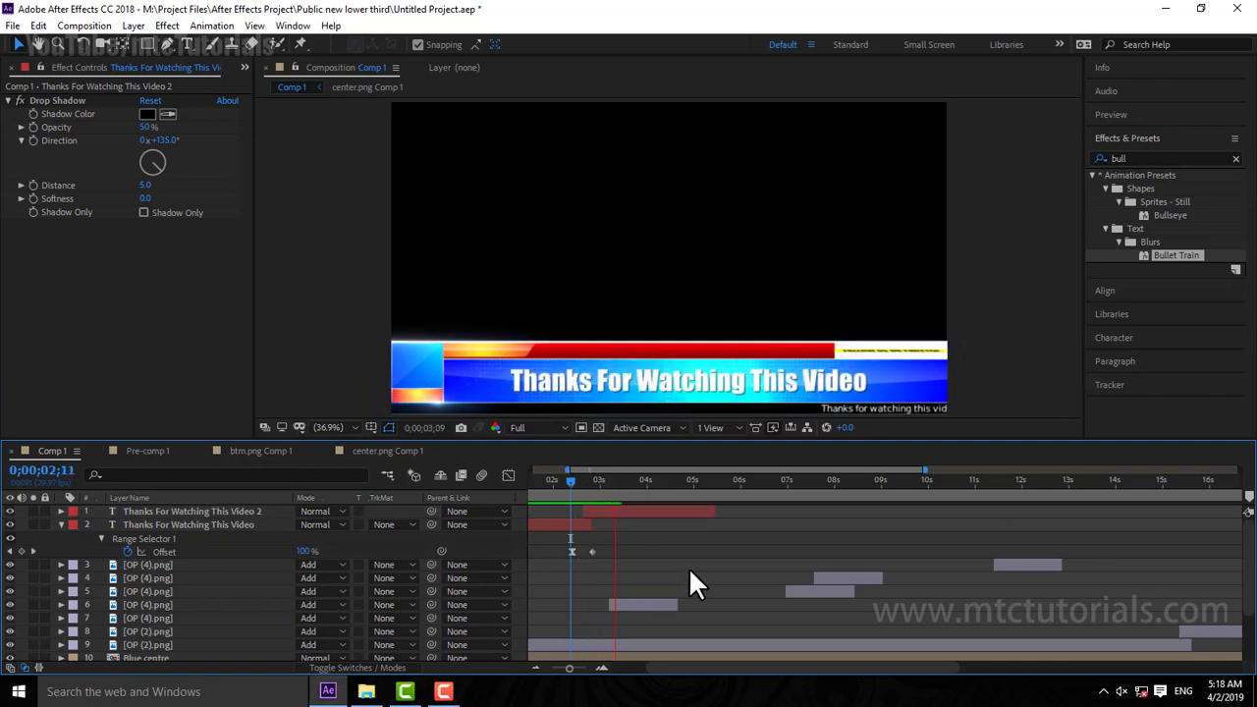
Step: Retype the copy as 'Please Subscribe this channel', preview, and duplicate it again
{"action": "left_click", "coordinate": [665, 501]}
{"action": "left_click", "coordinate": [666, 393]}
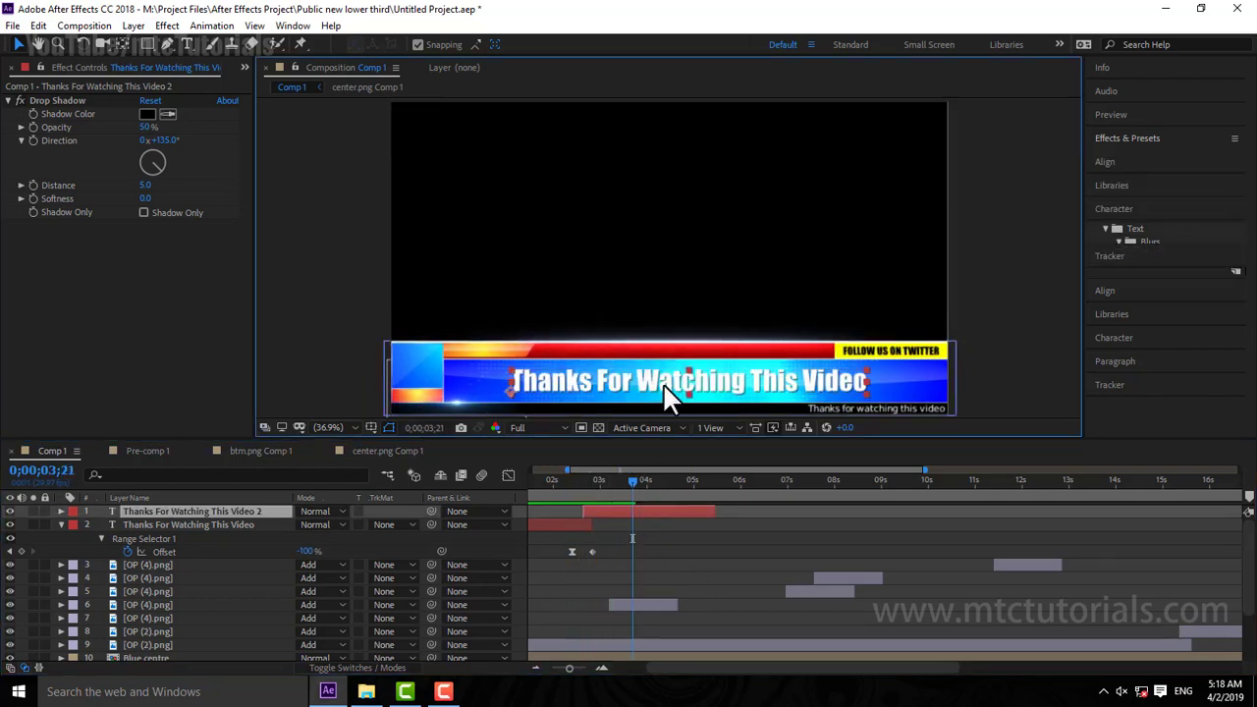
{"action": "double_click", "coordinate": [664, 385]}
{"action": "type", "text": "P"}
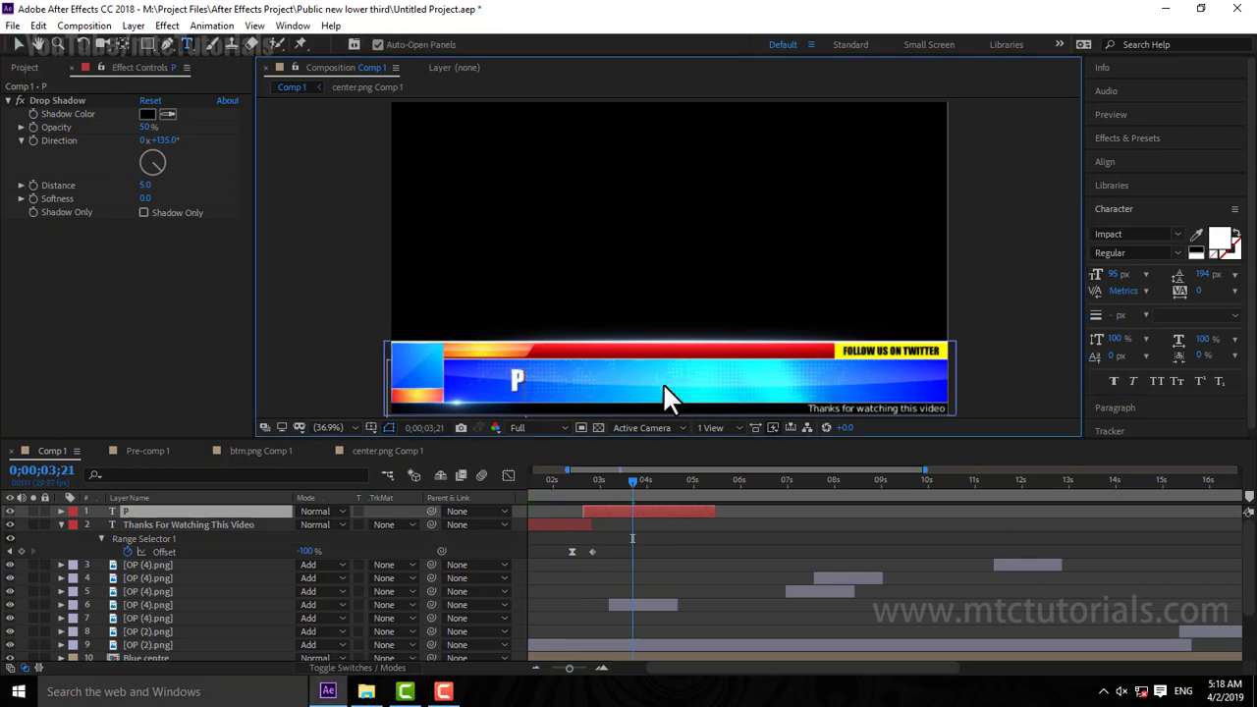
{"action": "type", "text": "lease Subsc"}
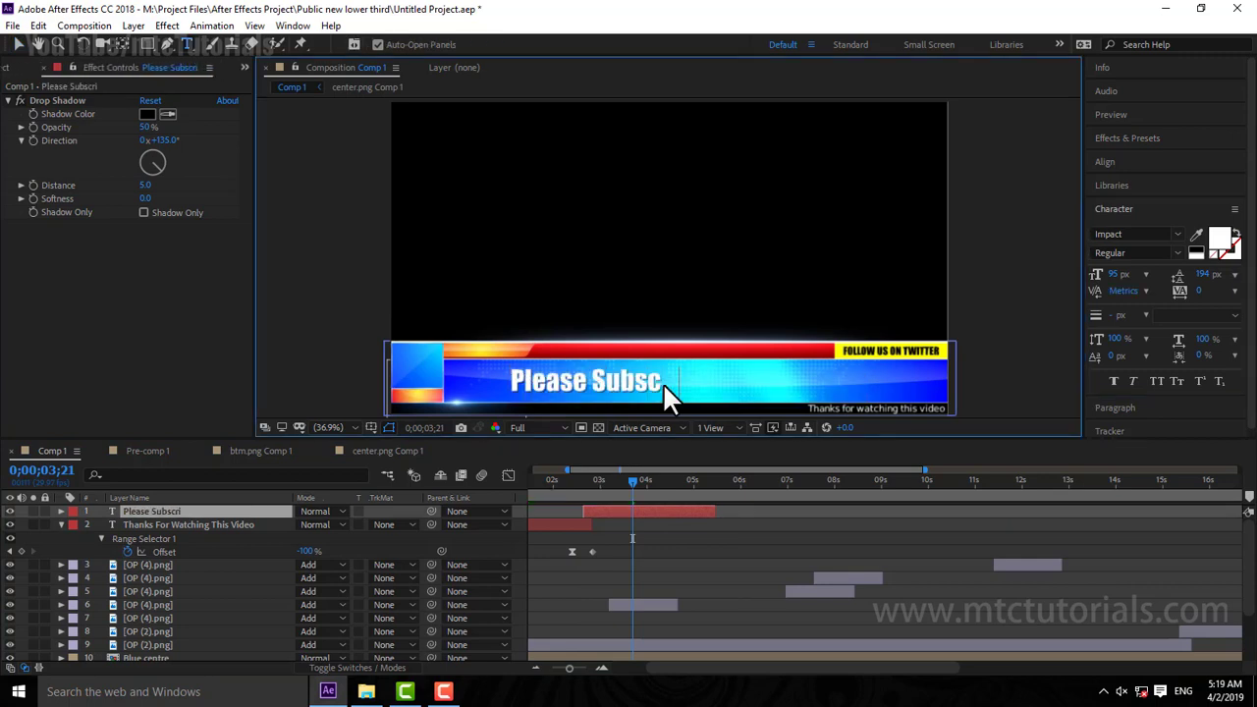
{"action": "type", "text": "ribe this channel"}
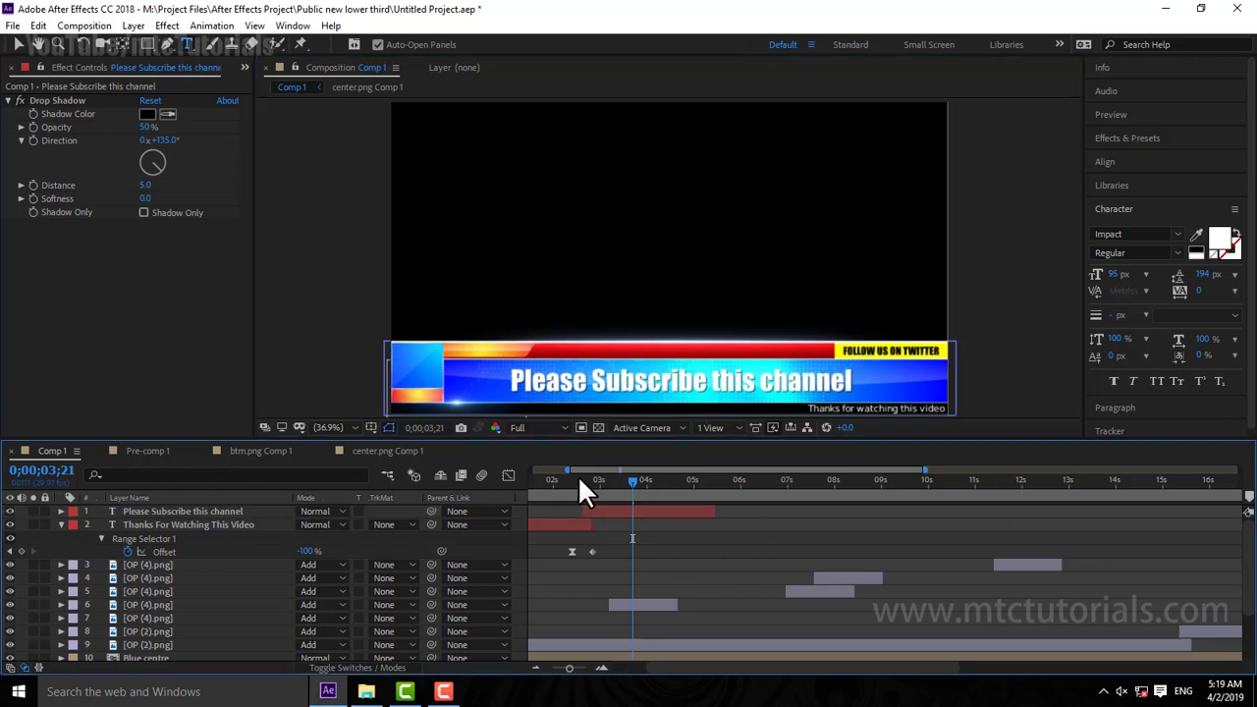
{"action": "key", "text": "space"}
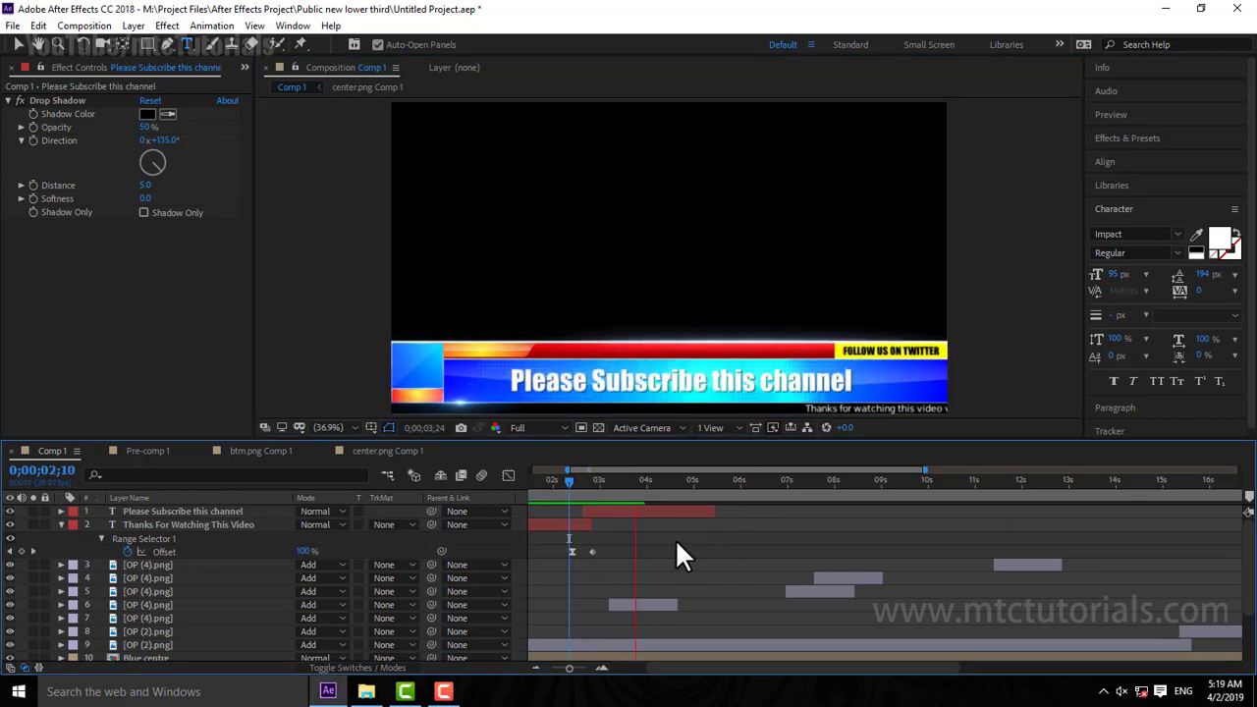
{"action": "left_click", "coordinate": [684, 510]}
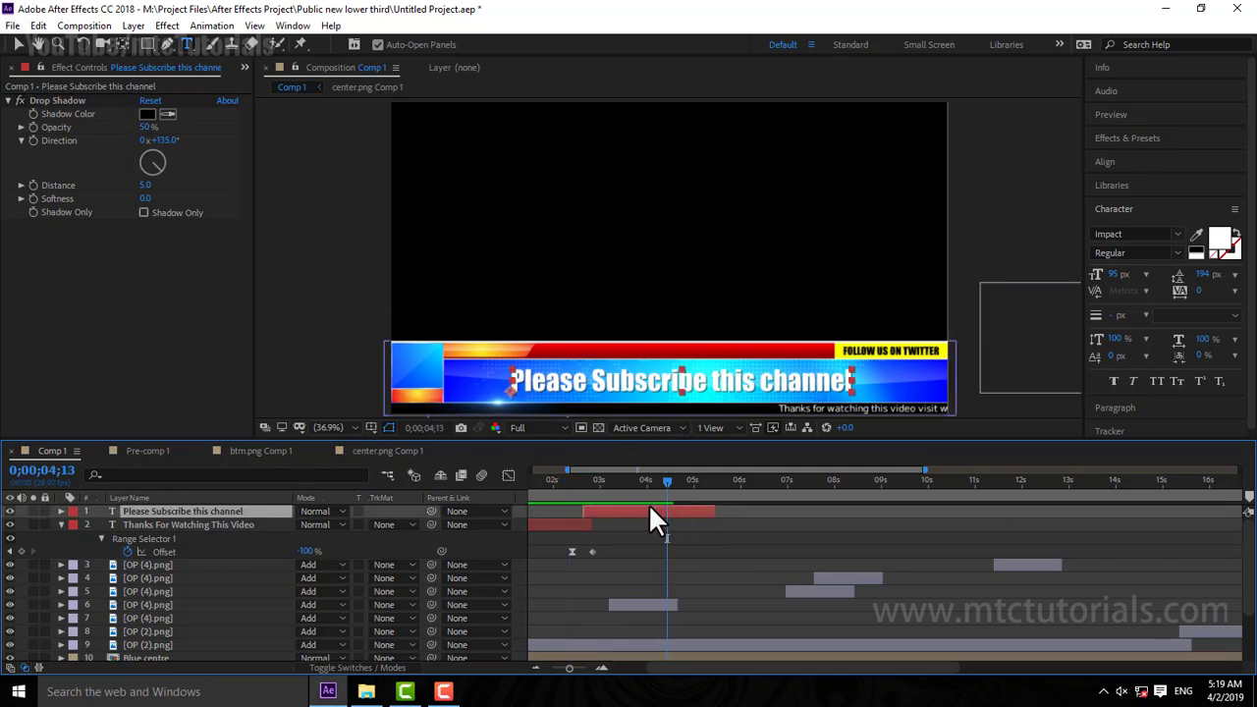
{"action": "left_click", "coordinate": [39, 25]}
{"action": "left_click", "coordinate": [81, 230]}
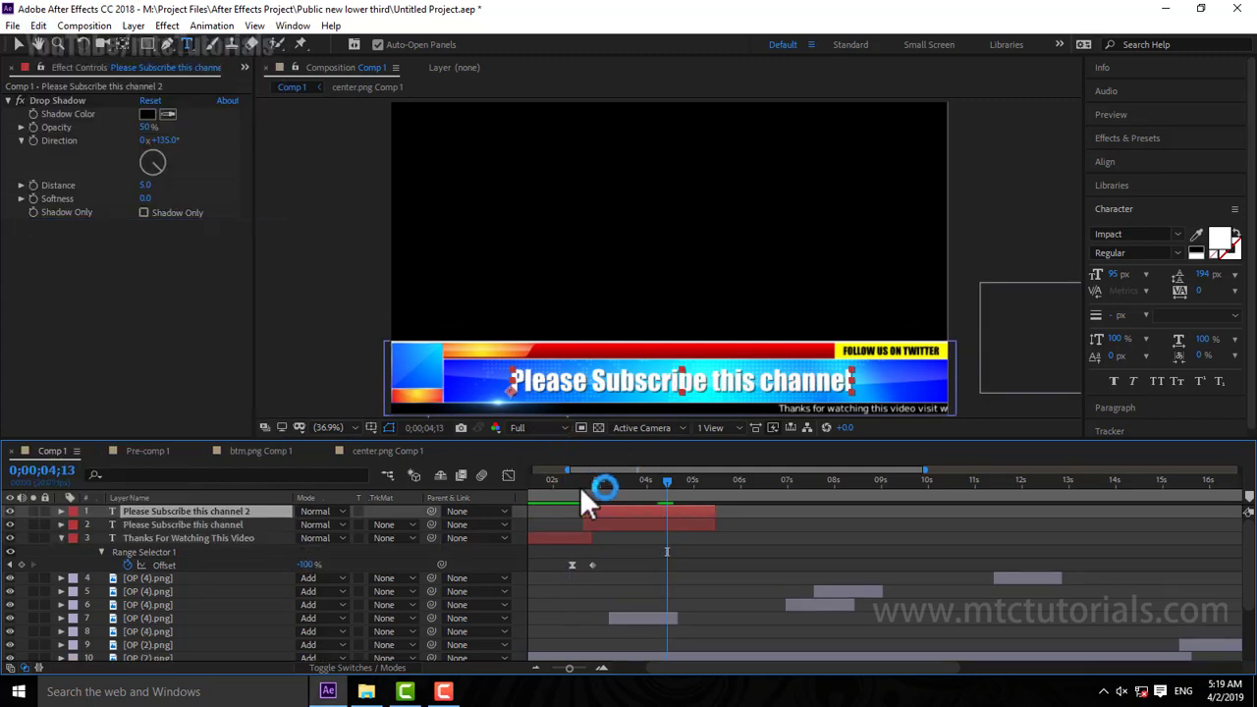
{"action": "left_click_drag", "start_coordinate": [684, 509], "coordinate": [771, 502]}
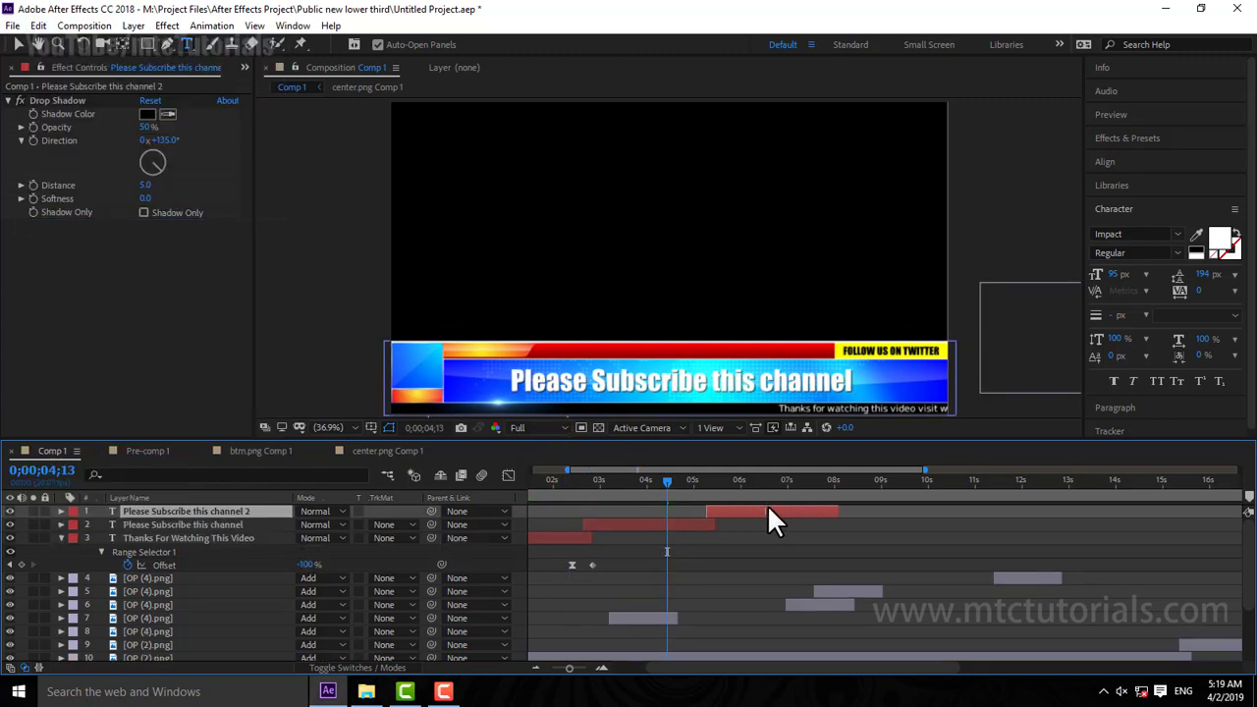
{"action": "left_click_drag", "start_coordinate": [709, 381], "coordinate": [765, 381]}
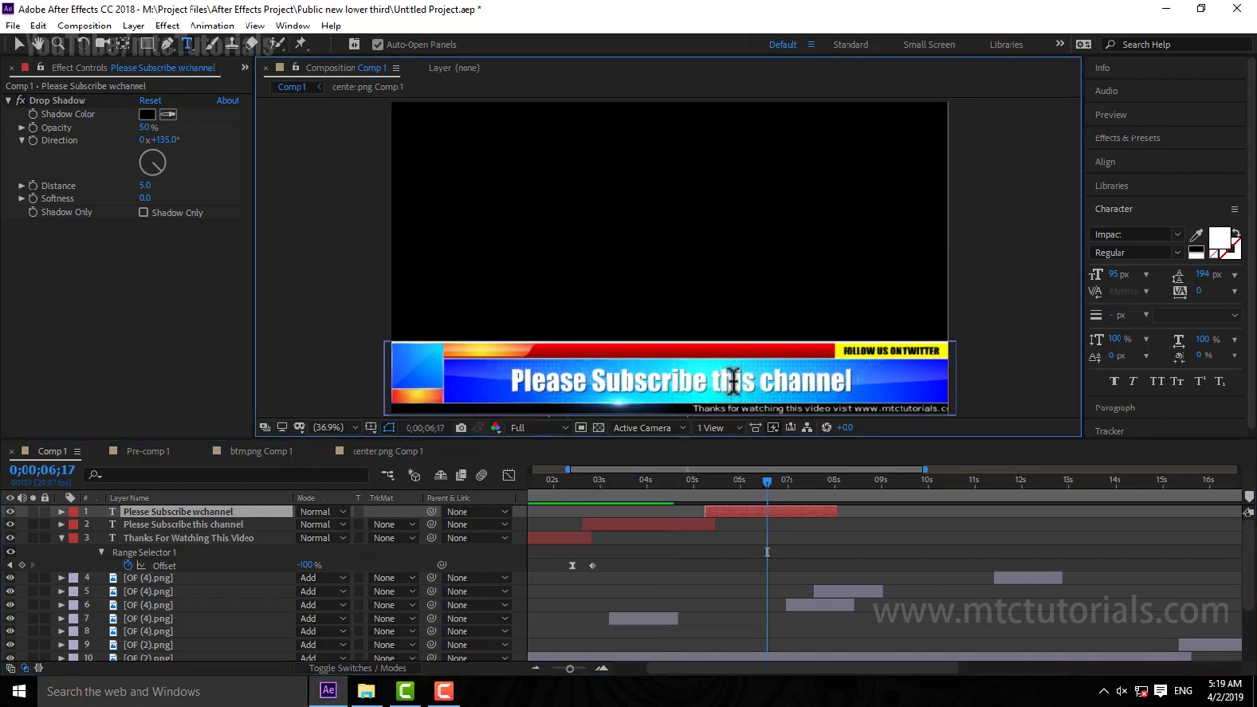
{"action": "type", "text": "ww"}
{"action": "key", "text": "ctrl+a"}
{"action": "type", "text": "www."}
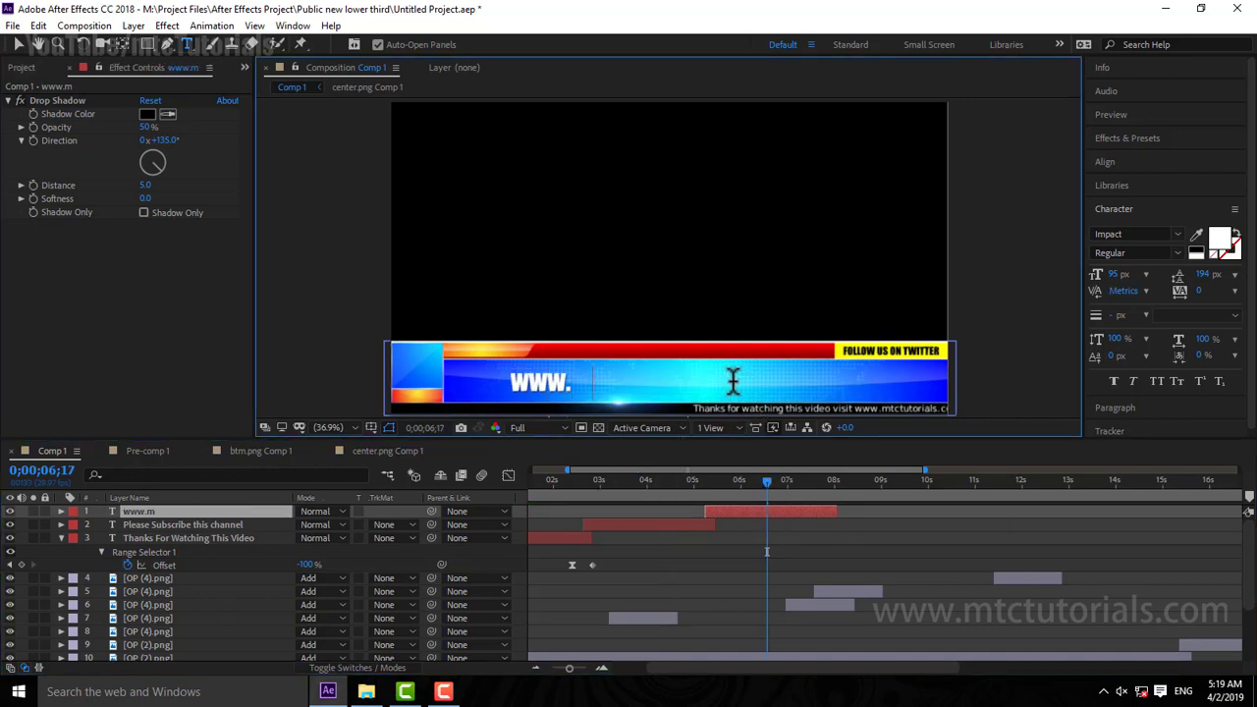
{"action": "type", "text": "mtctutorias.c"}
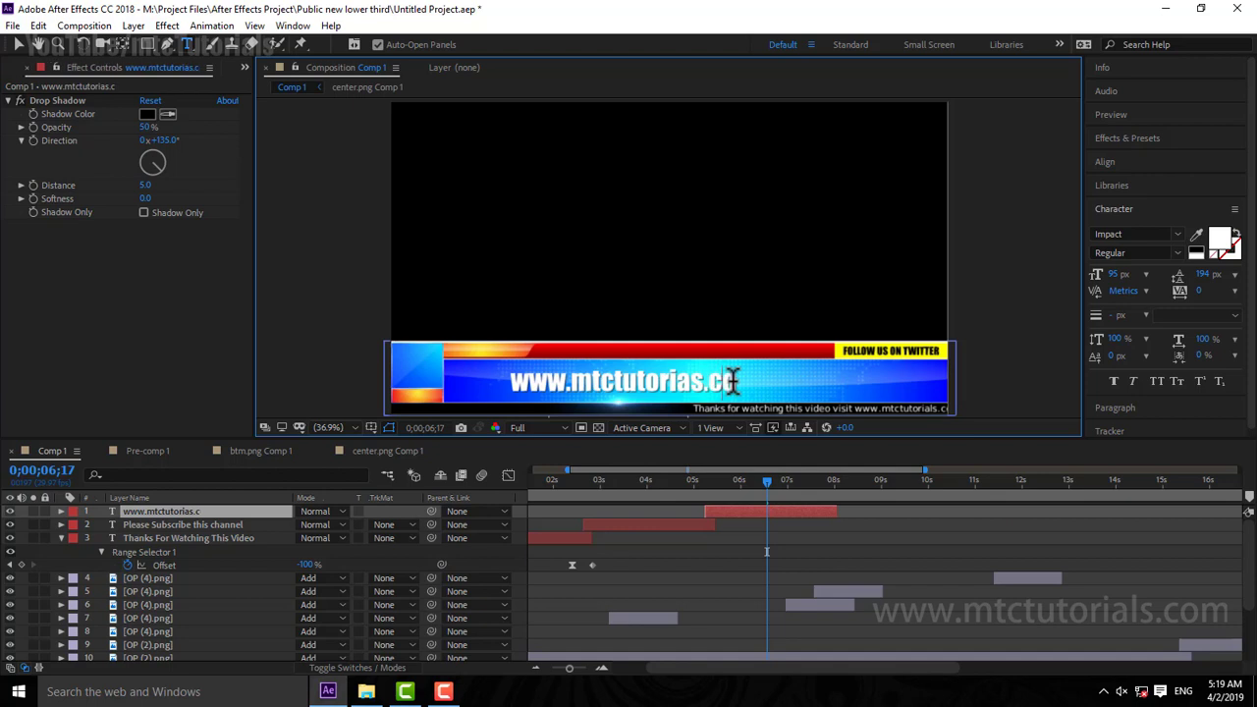
{"action": "key", "text": "BackSpace"}
{"action": "key", "text": "BackSpace"}
{"action": "key", "text": "BackSpace"}
{"action": "type", "text": "a"}
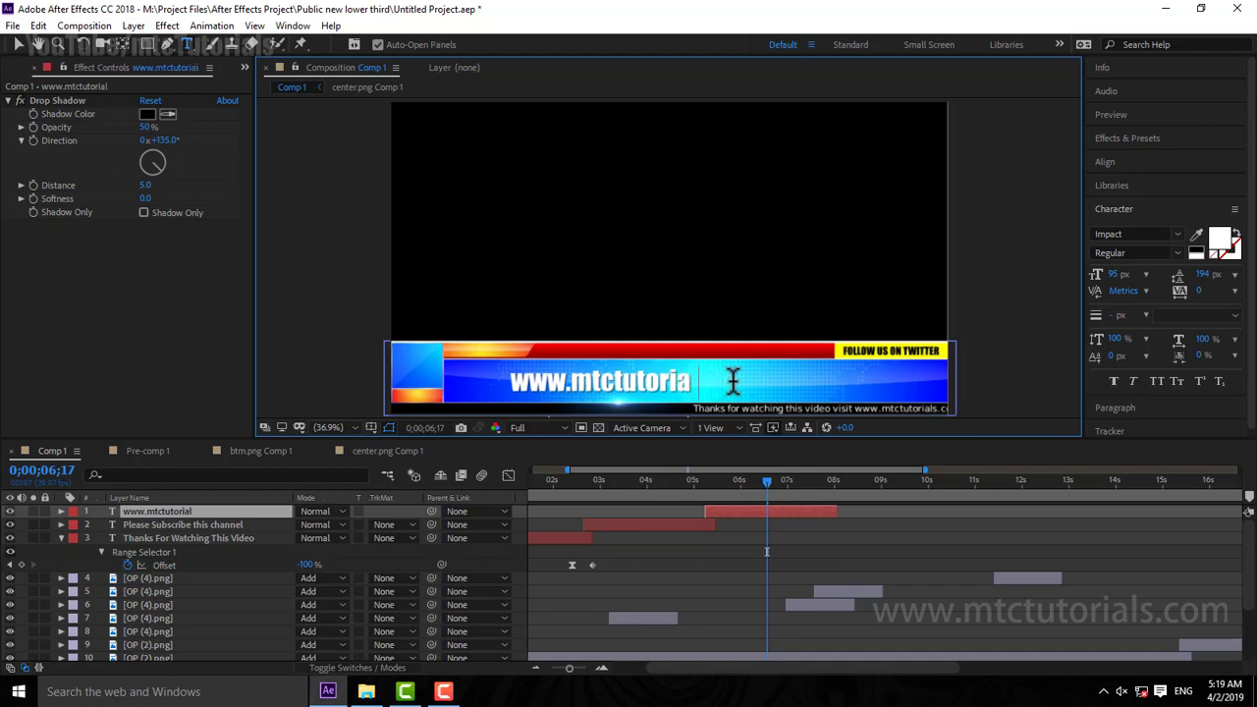
{"action": "type", "text": "lc.om"}
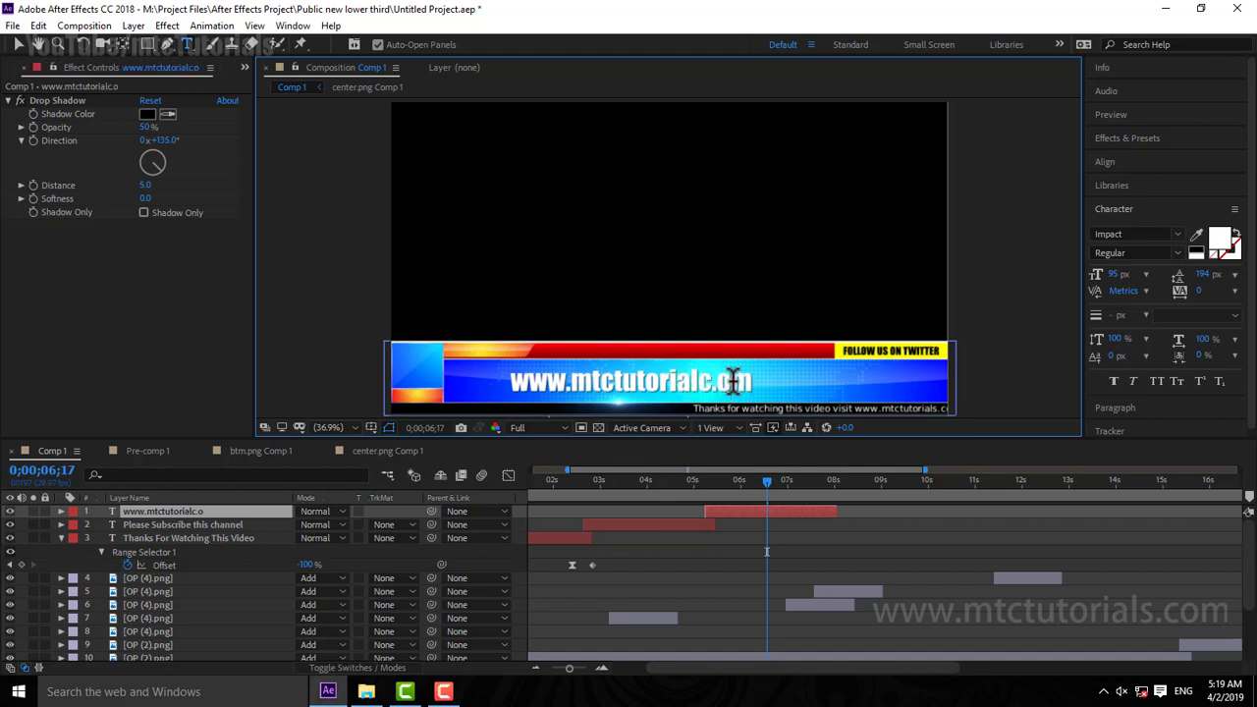
{"action": "key", "text": "BackSpace"}
{"action": "key", "text": "BackSpace"}
{"action": "type", "text": "com"}
{"action": "left_click", "coordinate": [789, 548]}
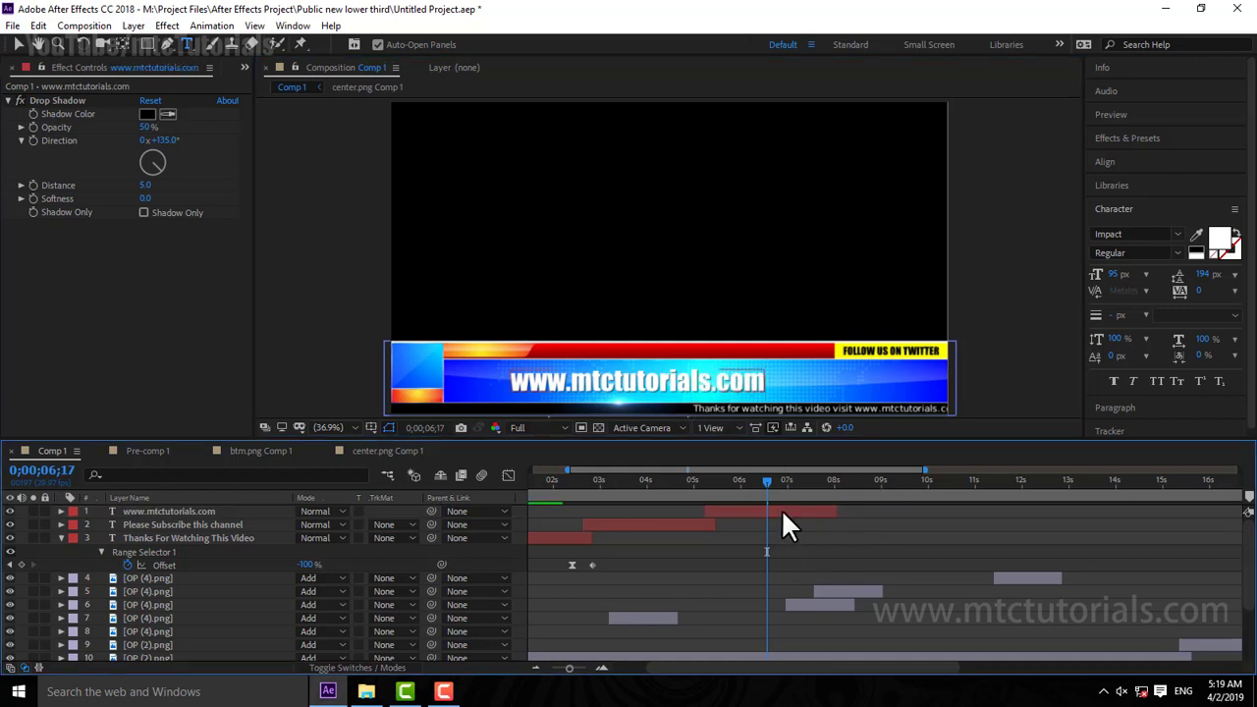
Step: Shift the web address title's Position to the right
{"action": "key", "text": "p"}
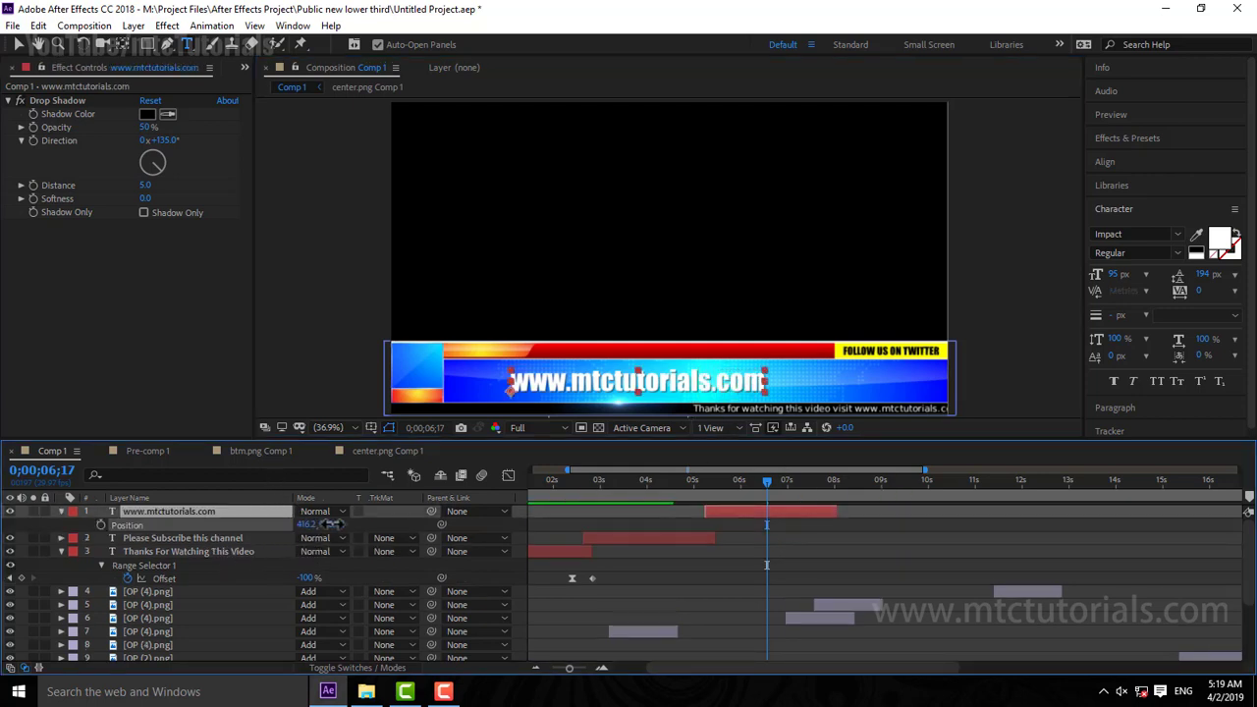
{"action": "mouse_move", "coordinate": [304, 524]}
{"action": "left_mouse_down"}
{"action": "mouse_move", "coordinate": [460, 514]}
{"action": "mouse_move", "coordinate": [687, 594]}
{"action": "left_mouse_up"}
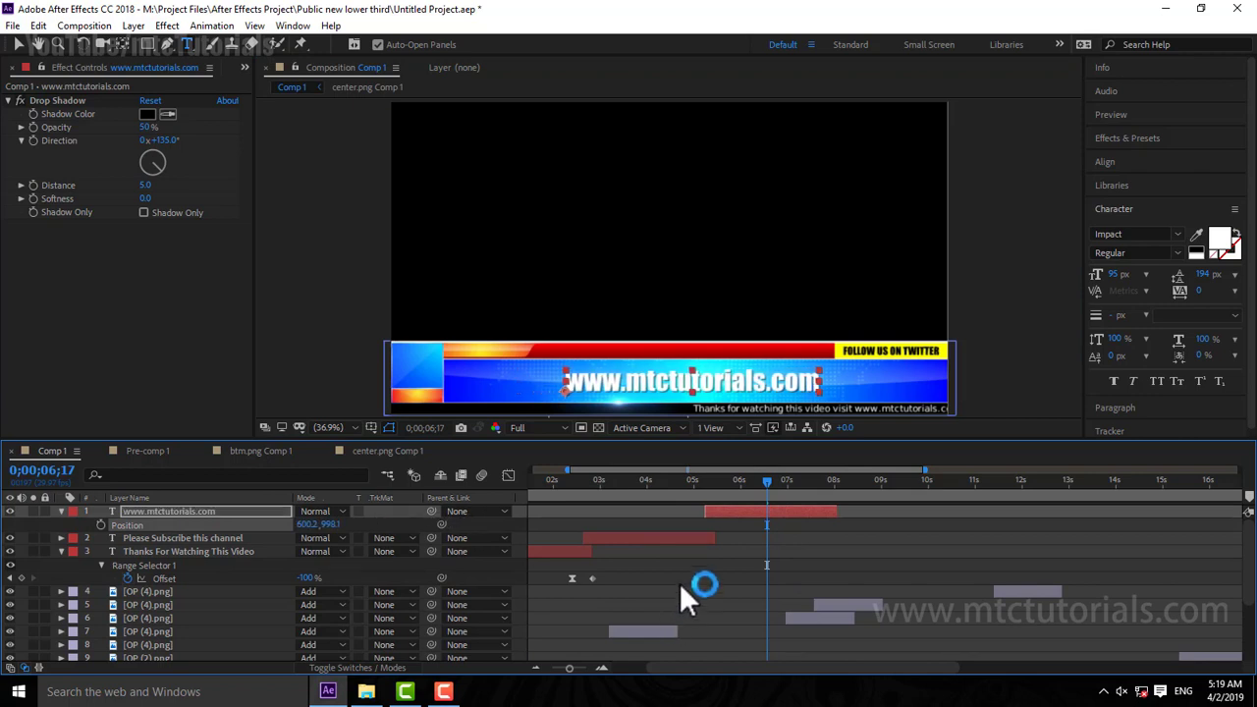
{"action": "left_click", "coordinate": [636, 480]}
{"action": "left_click", "coordinate": [317, 541]}
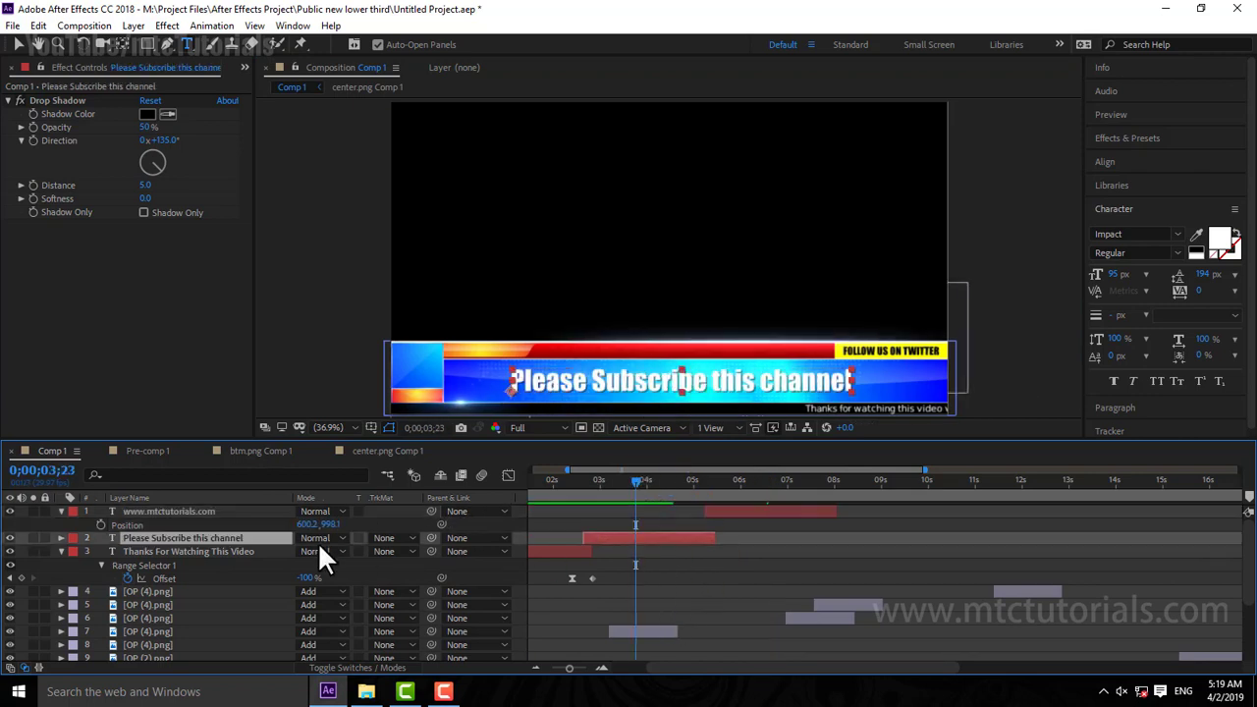
{"action": "mouse_move", "coordinate": [312, 524]}
{"action": "left_mouse_down"}
{"action": "mouse_move", "coordinate": [370, 522]}
{"action": "mouse_move", "coordinate": [408, 538]}
{"action": "left_mouse_up"}
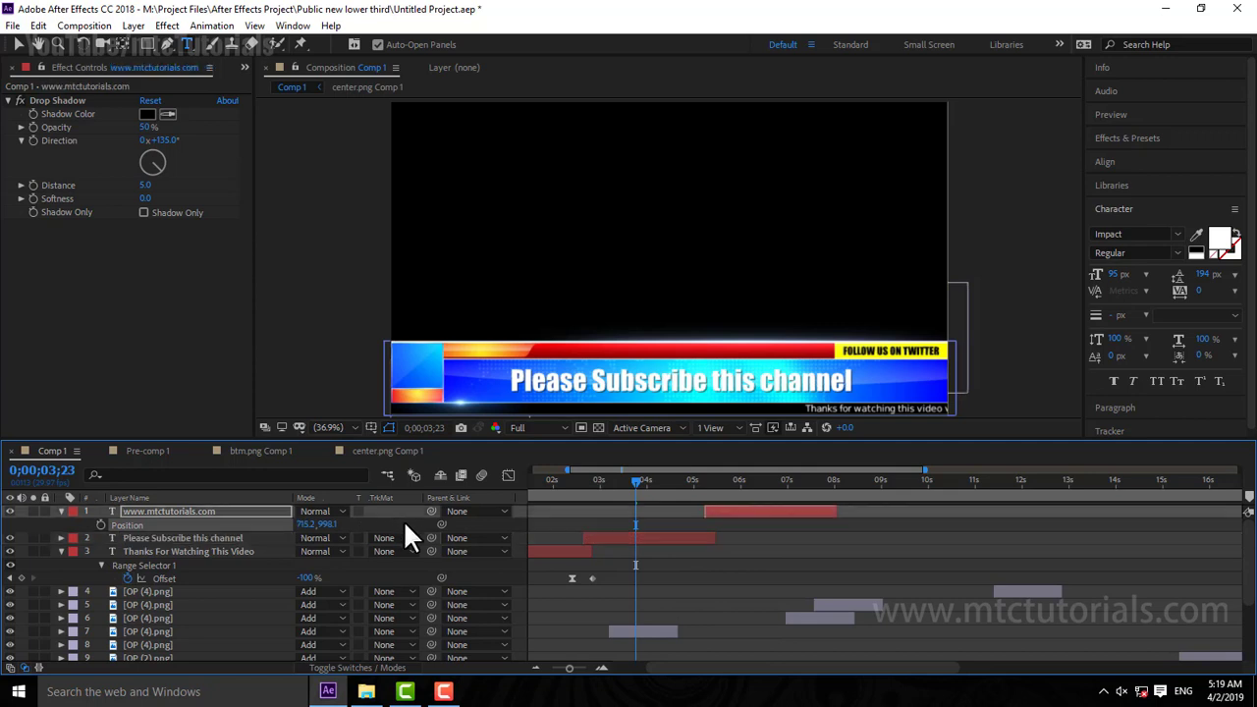
Step: Slide the Please Subscribe title's Position X to about 449 to centre it on the bar
{"action": "left_click", "coordinate": [599, 539]}
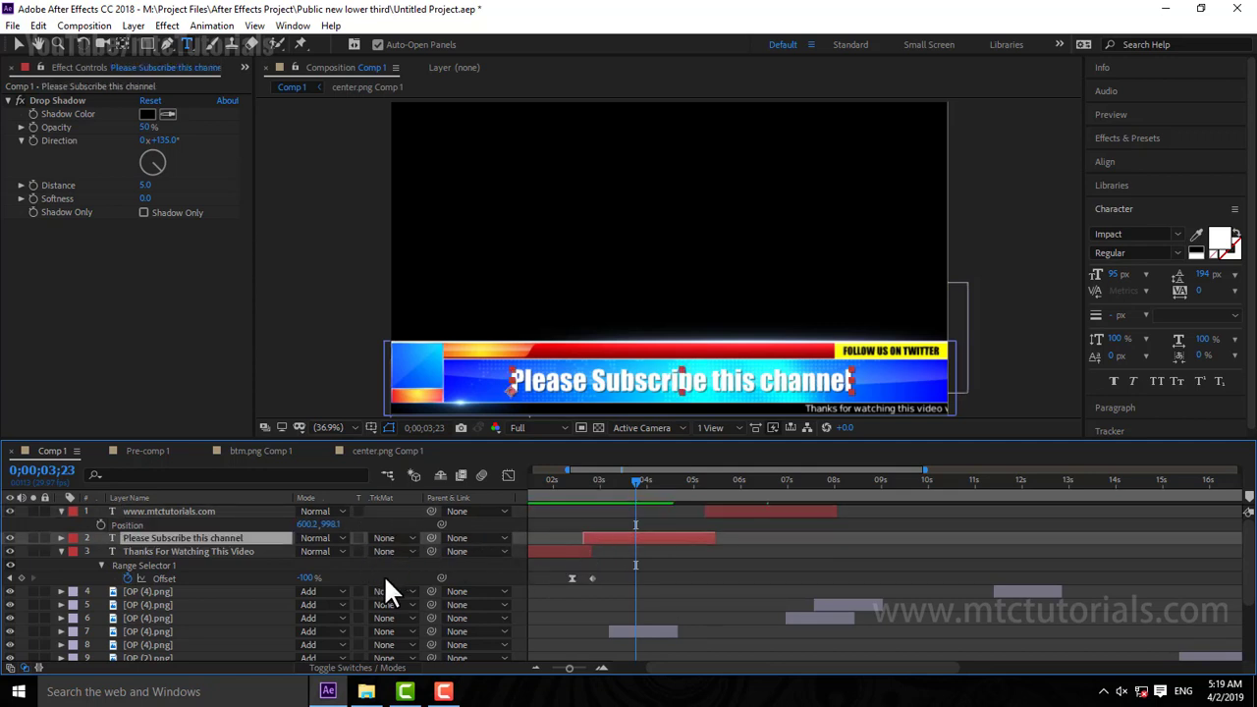
{"action": "key", "text": "p"}
{"action": "left_click_drag", "start_coordinate": [305, 551], "coordinate": [334, 551]}
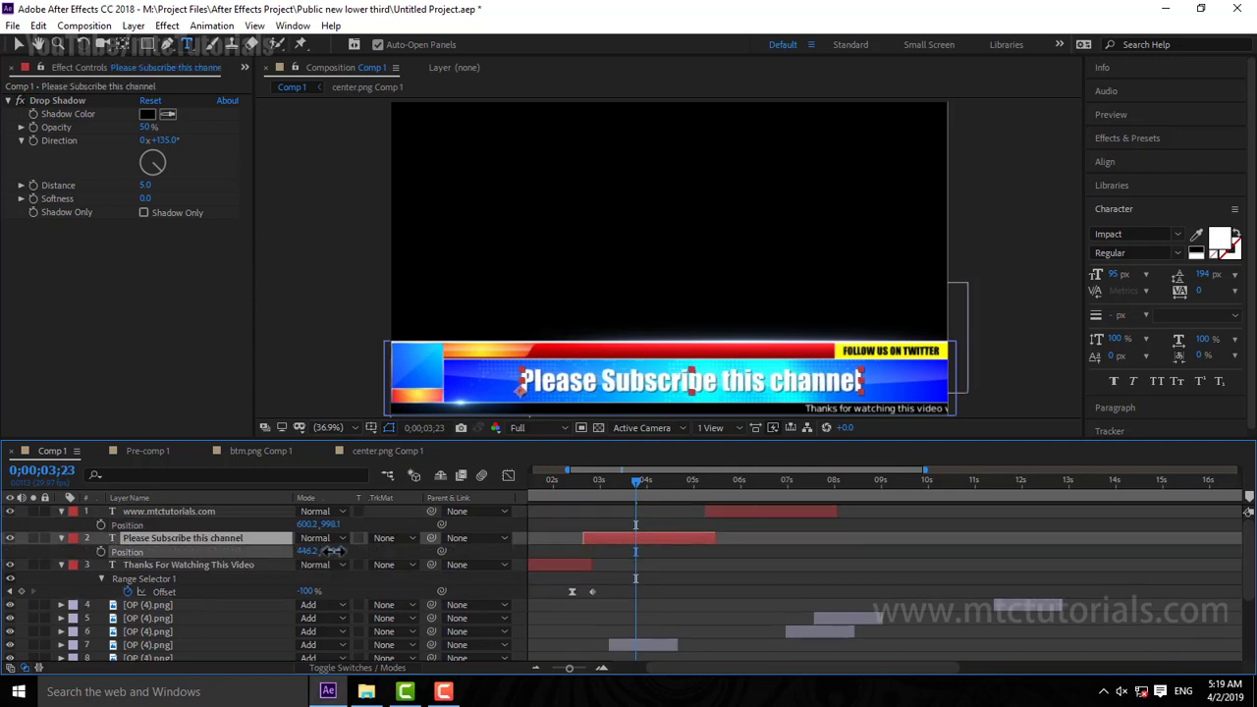
Step: Scrub around the 4-second mark to review the Please Subscribe title transition
{"action": "left_click_drag", "start_coordinate": [647, 483], "coordinate": [568, 496]}
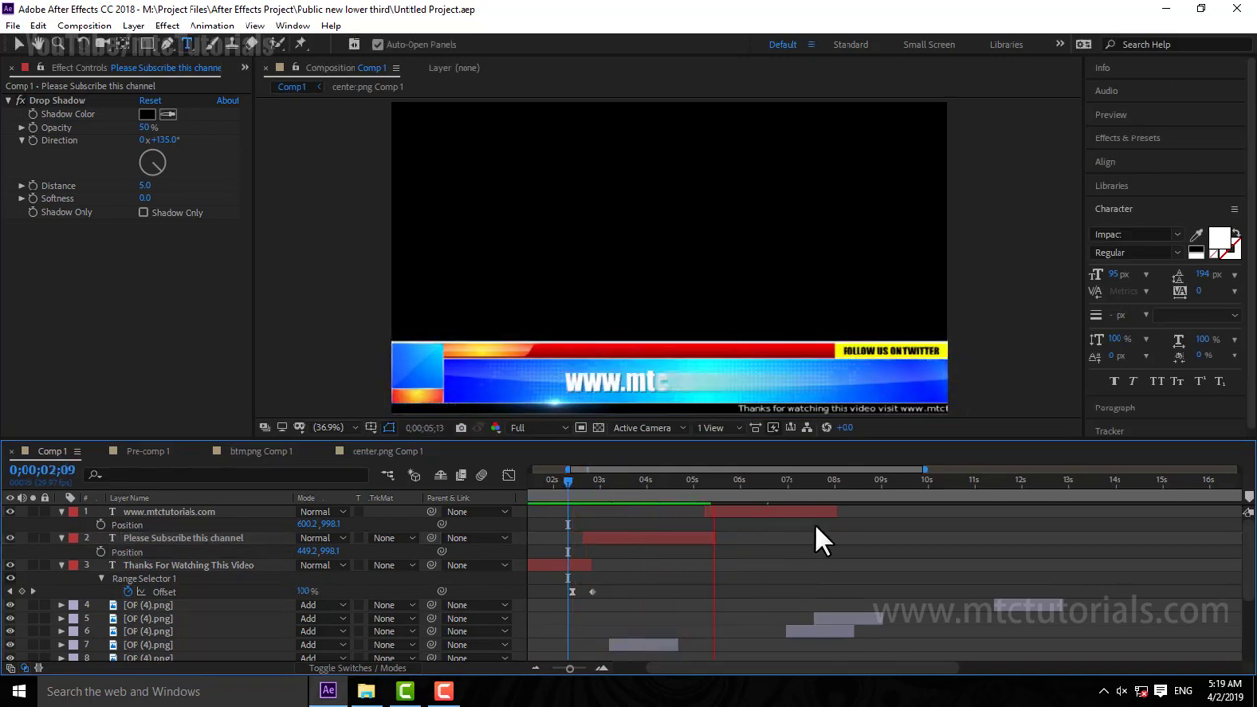
{"action": "left_click_drag", "start_coordinate": [786, 481], "coordinate": [698, 481]}
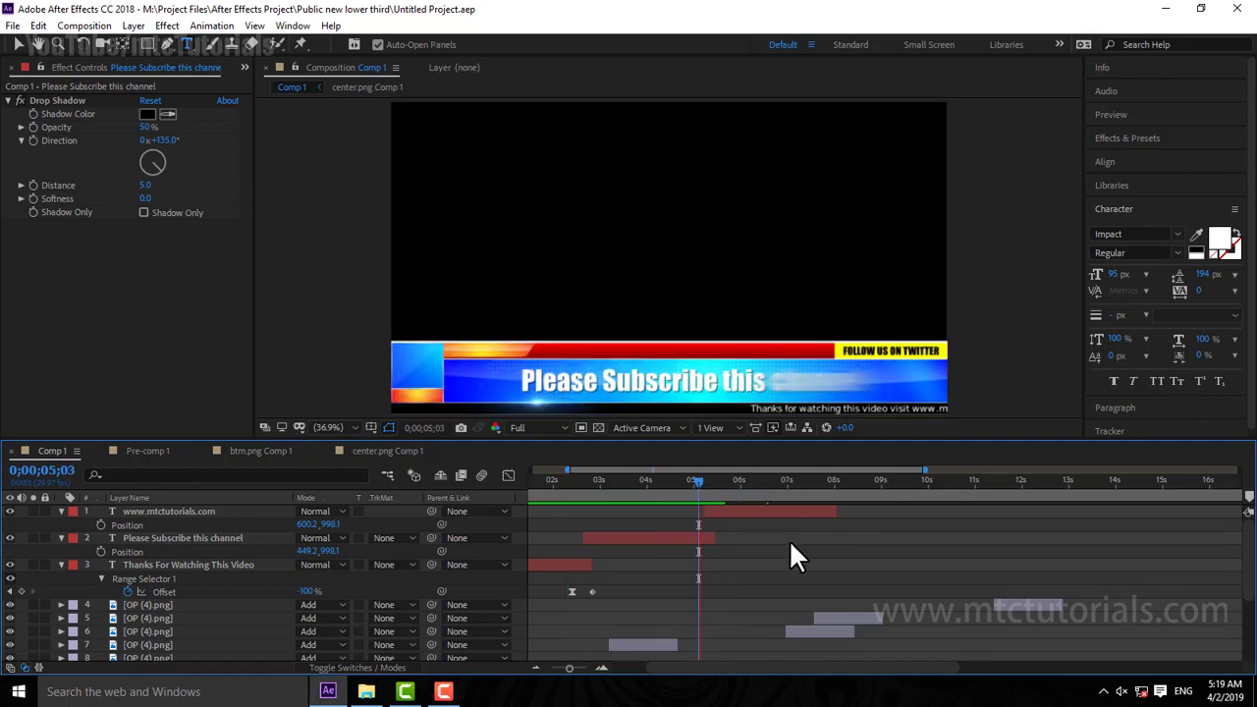
{"action": "left_click_drag", "start_coordinate": [719, 481], "coordinate": [648, 481]}
{"action": "left_click", "coordinate": [535, 666]}
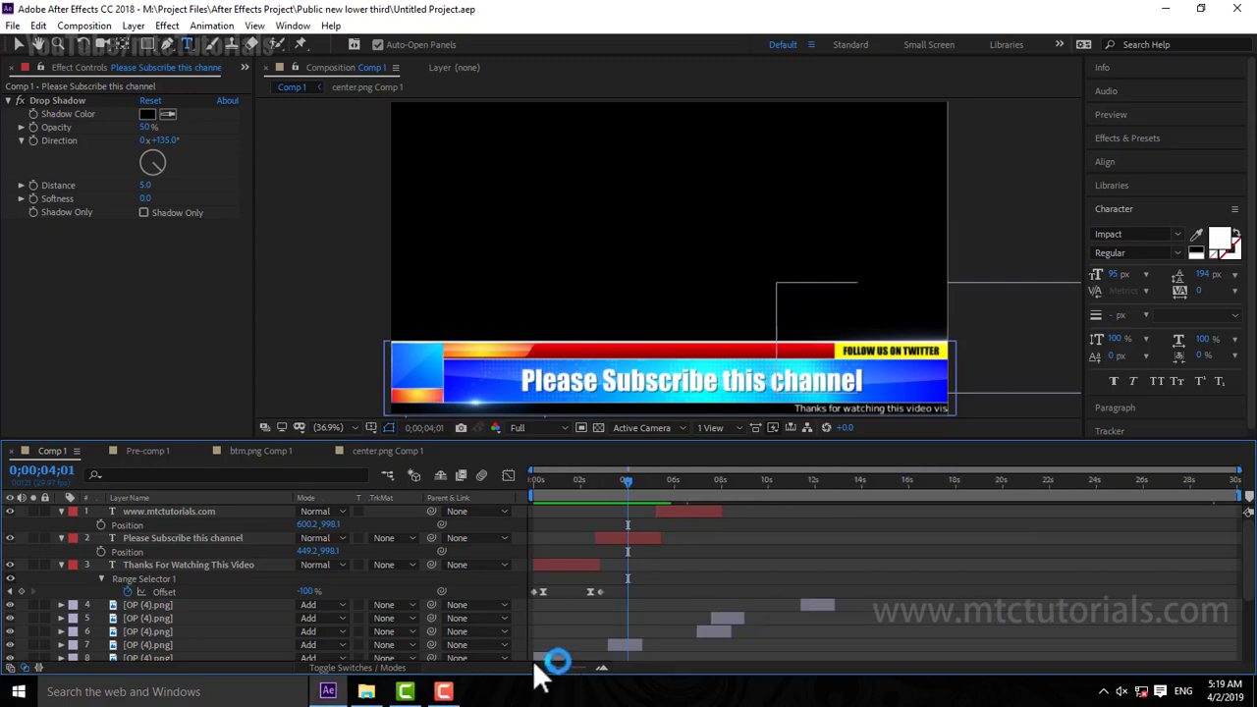
Step: Drag the OP (1) flare image from the footage folder into the Comp 1 timeline
{"action": "left_click", "coordinate": [367, 691]}
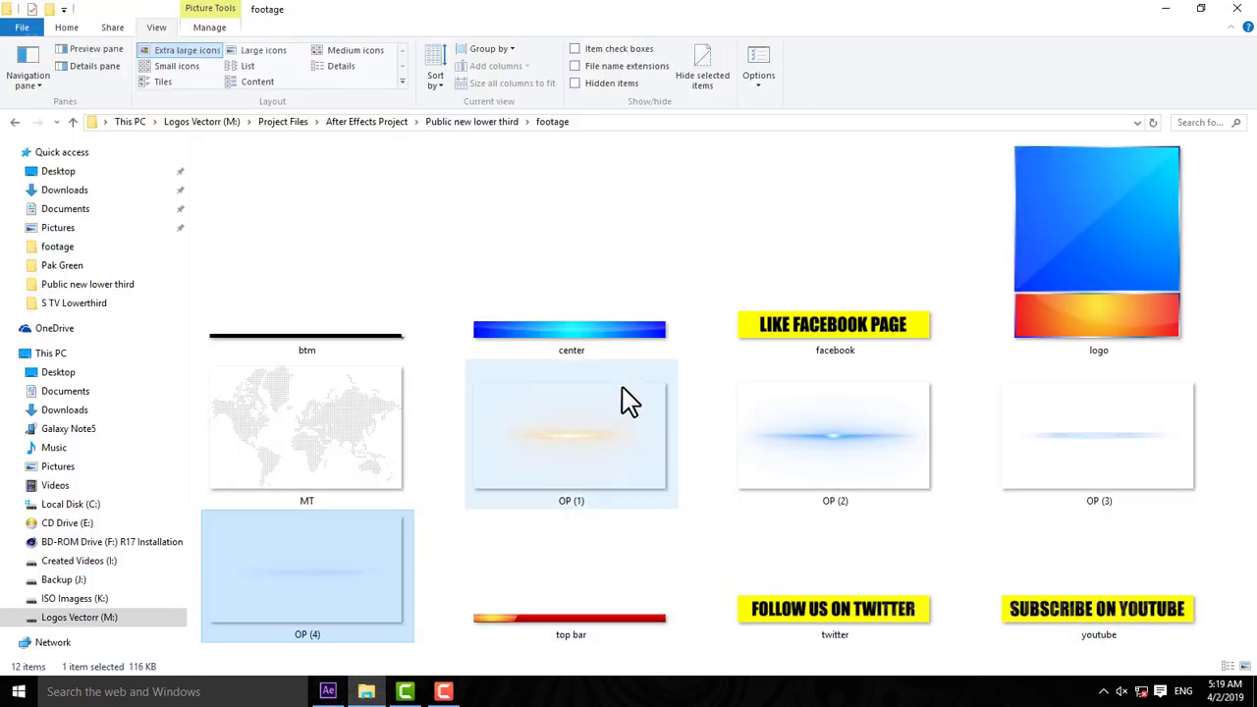
{"action": "left_click", "coordinate": [555, 454]}
{"action": "left_click", "coordinate": [809, 445]}
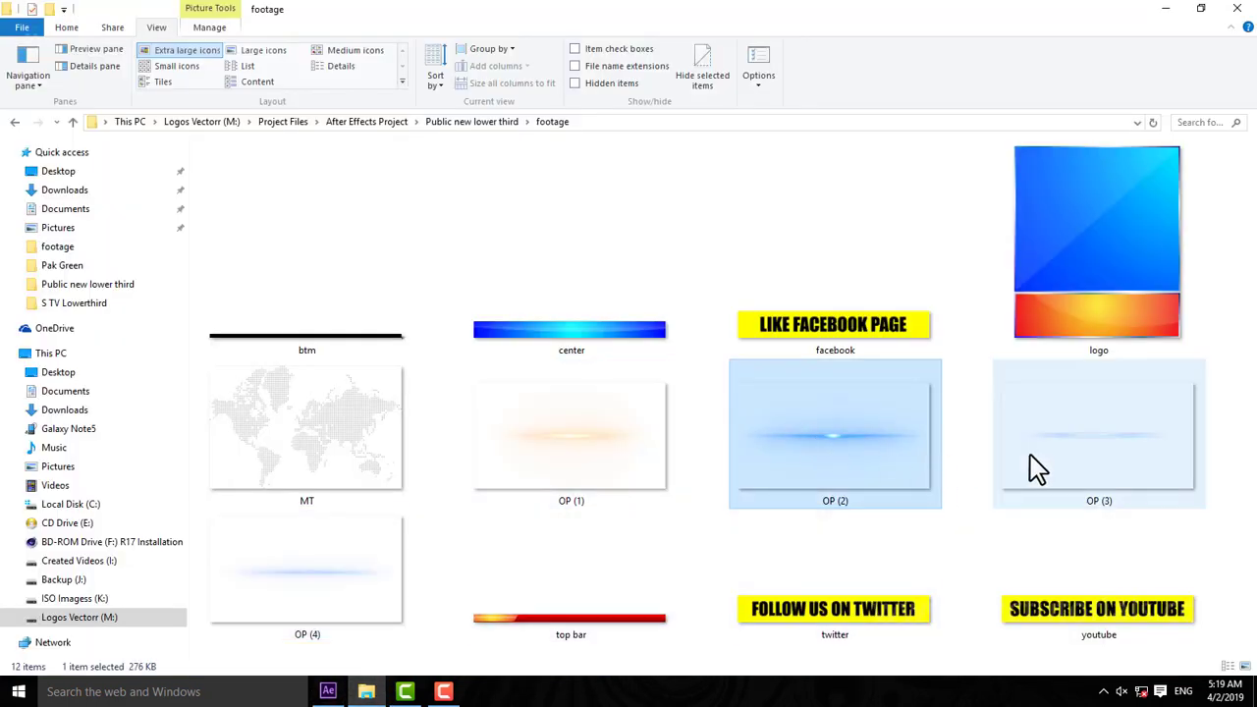
{"action": "mouse_move", "coordinate": [589, 463]}
{"action": "left_mouse_down"}
{"action": "mouse_move", "coordinate": [334, 687]}
{"action": "mouse_move", "coordinate": [205, 522]}
{"action": "mouse_move", "coordinate": [513, 349]}
{"action": "mouse_move", "coordinate": [192, 542]}
{"action": "left_mouse_up"}
Step: Rotate the OP (1) flare 90° and scale it to 18,165% for a thin vertical streak
{"action": "key", "text": "r"}
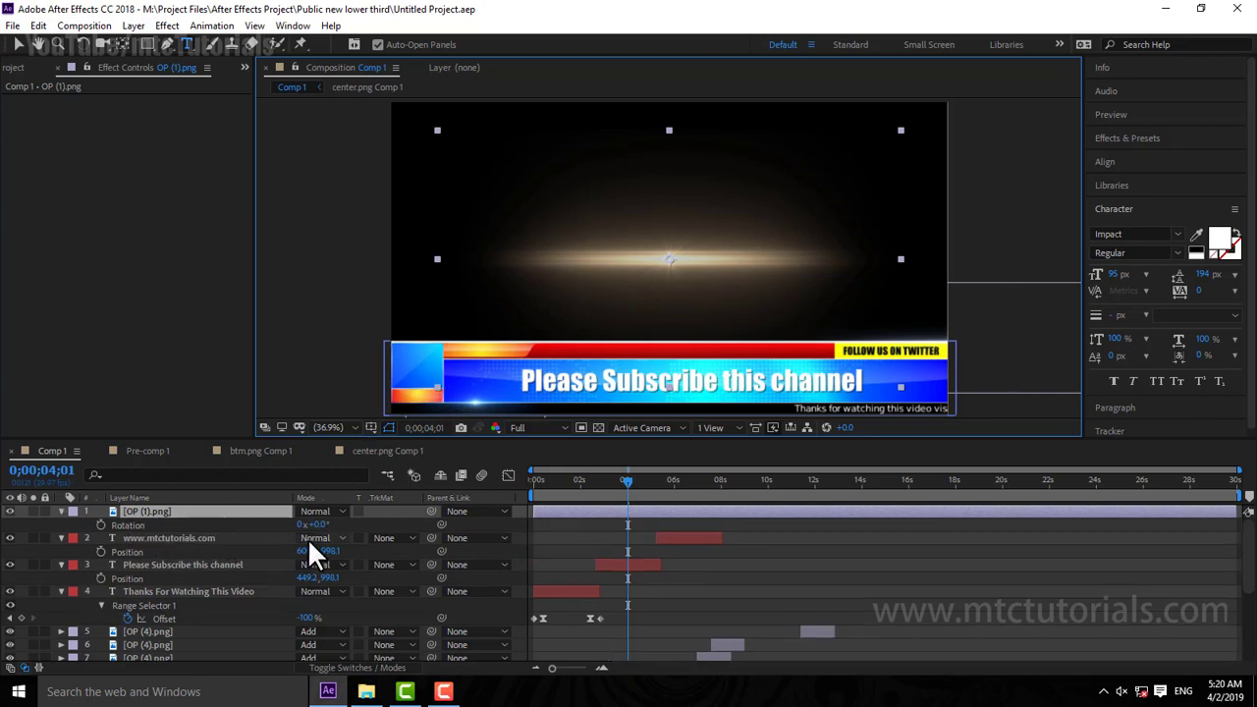
{"action": "left_click", "coordinate": [316, 525]}
{"action": "type", "text": "90"}
{"action": "key", "text": "Return"}
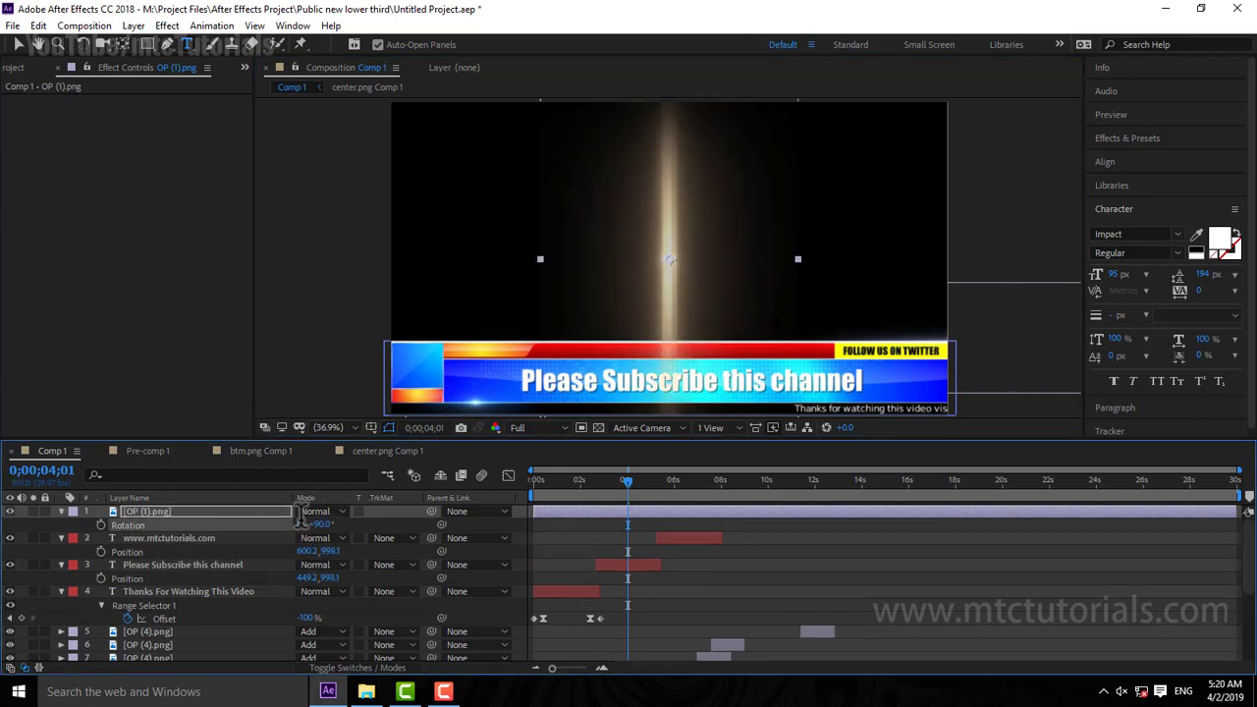
{"action": "key", "text": "s"}
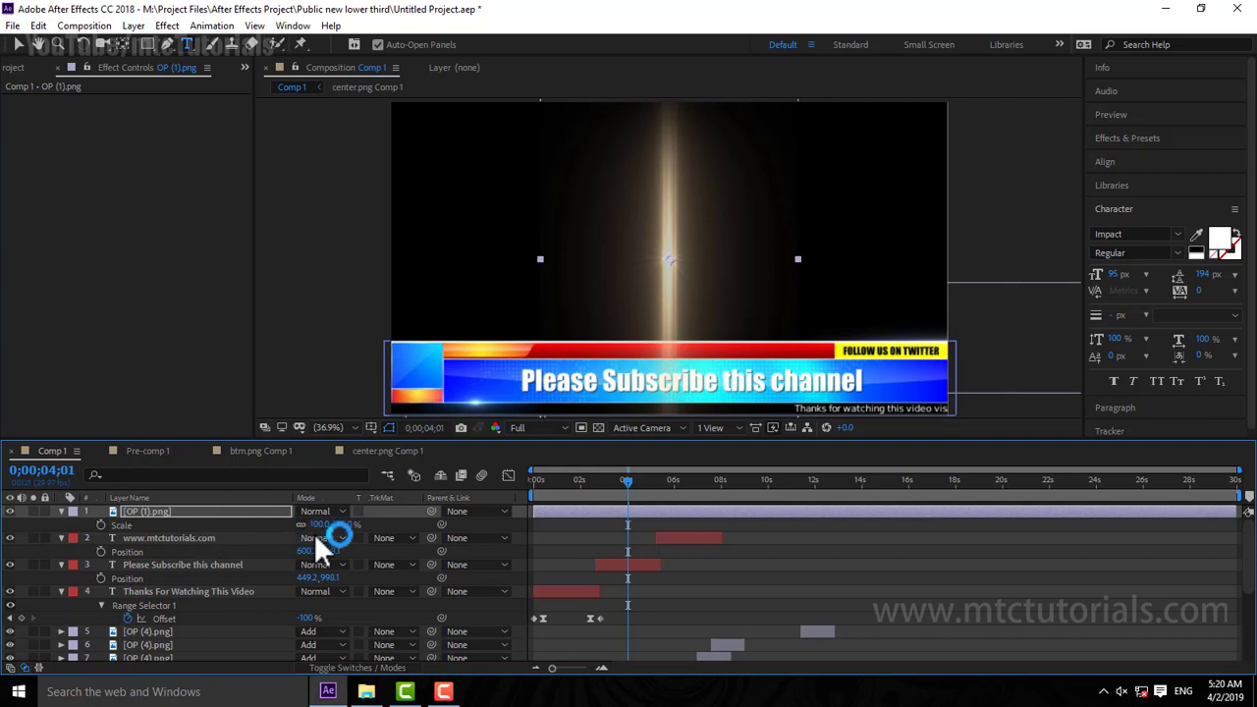
{"action": "left_click_drag", "start_coordinate": [316, 526], "coordinate": [263, 527]}
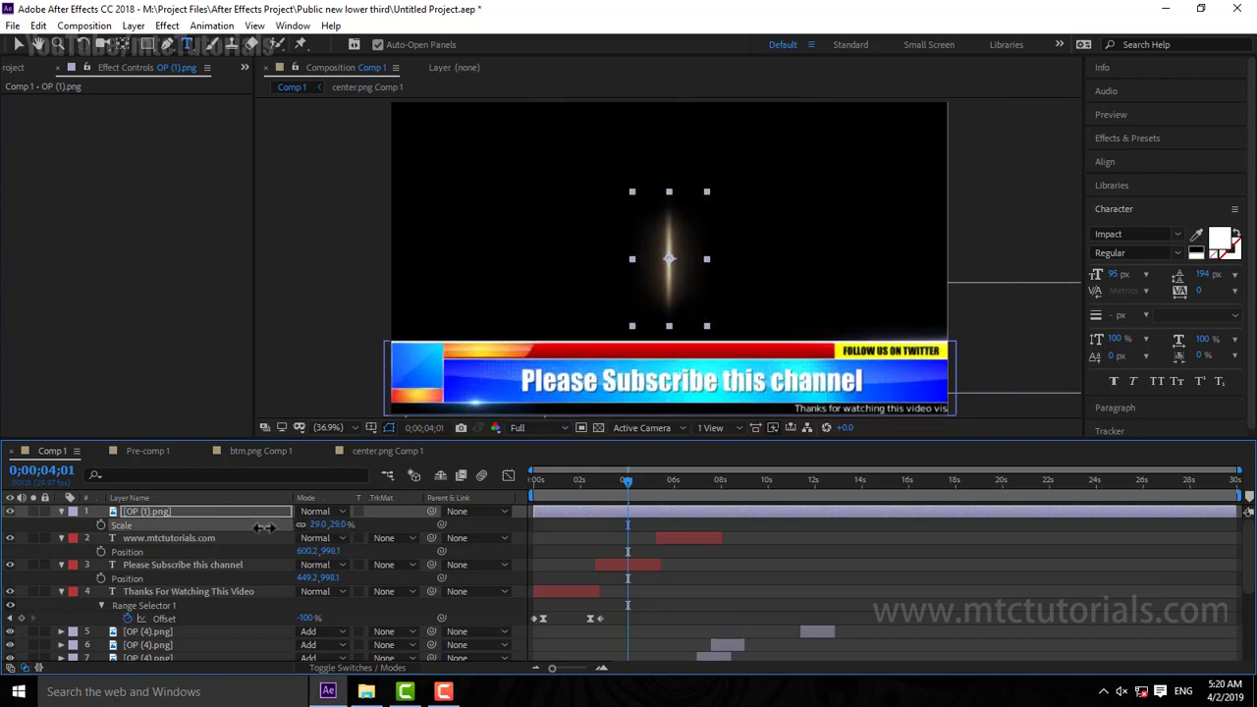
{"action": "left_click_drag", "start_coordinate": [337, 530], "coordinate": [417, 543]}
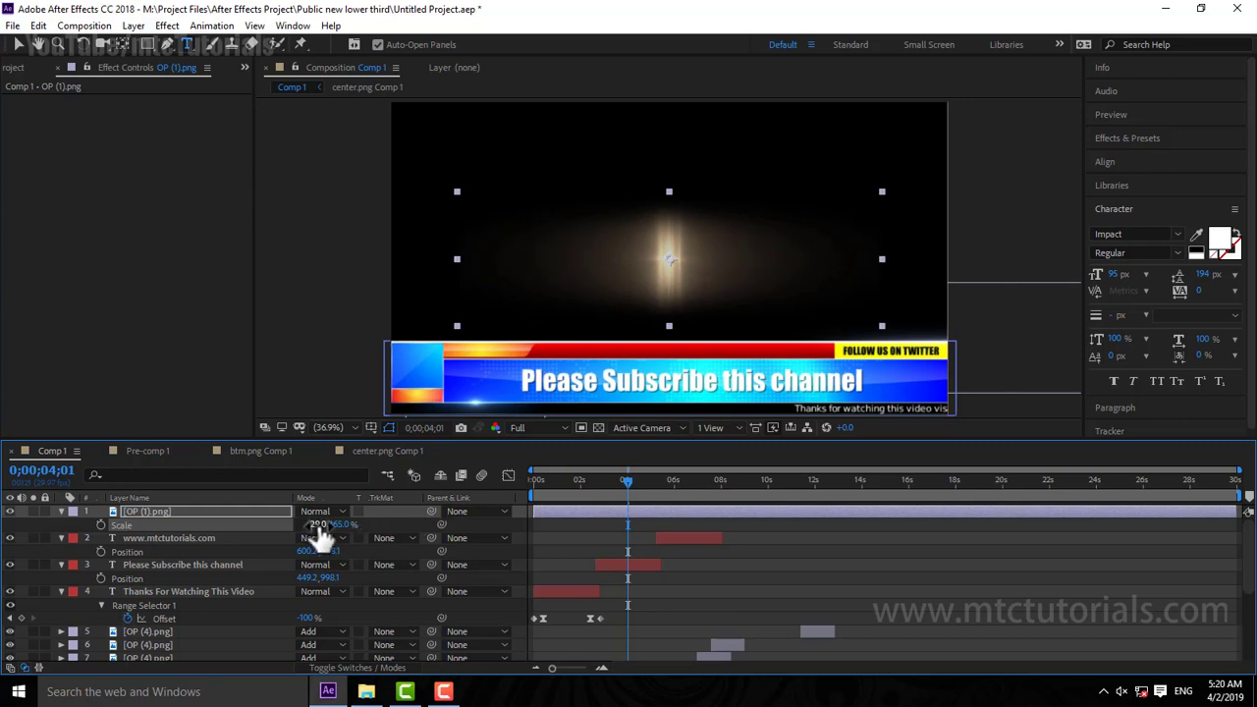
{"action": "left_click_drag", "start_coordinate": [316, 525], "coordinate": [312, 525]}
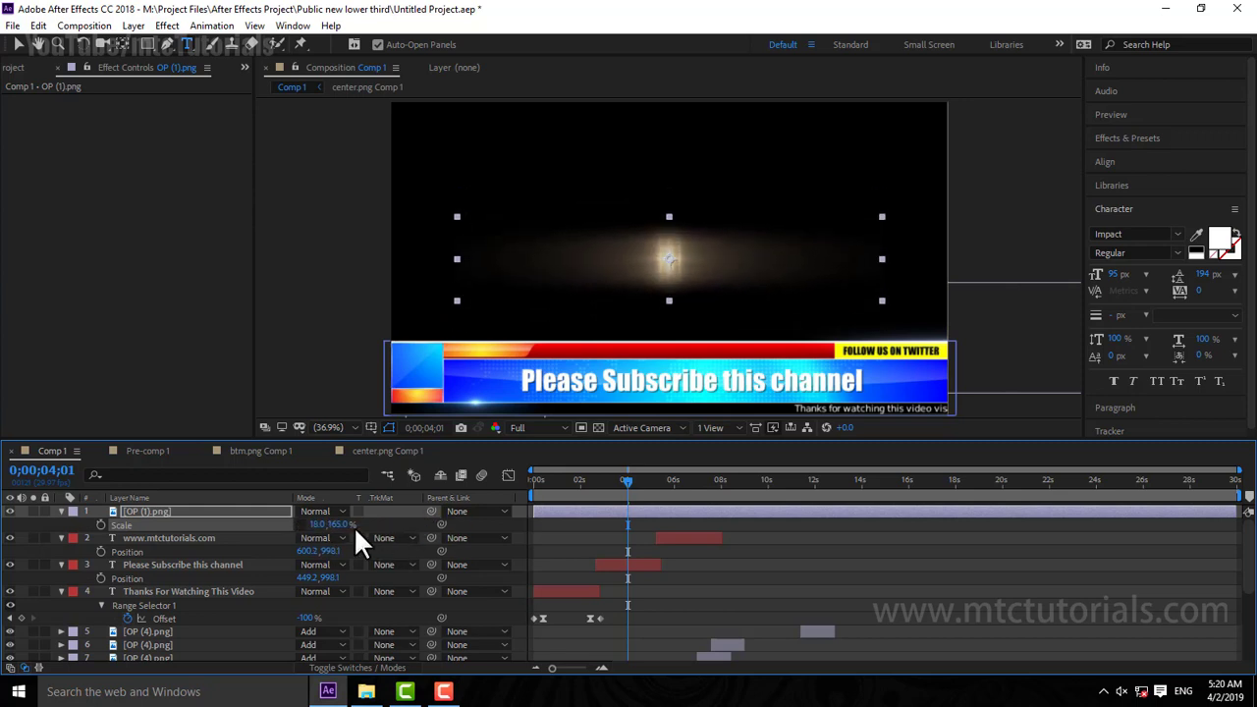
Step: Set the flare to Add mode and position it at 2029,968, just right of the blue bar
{"action": "key", "text": "p"}
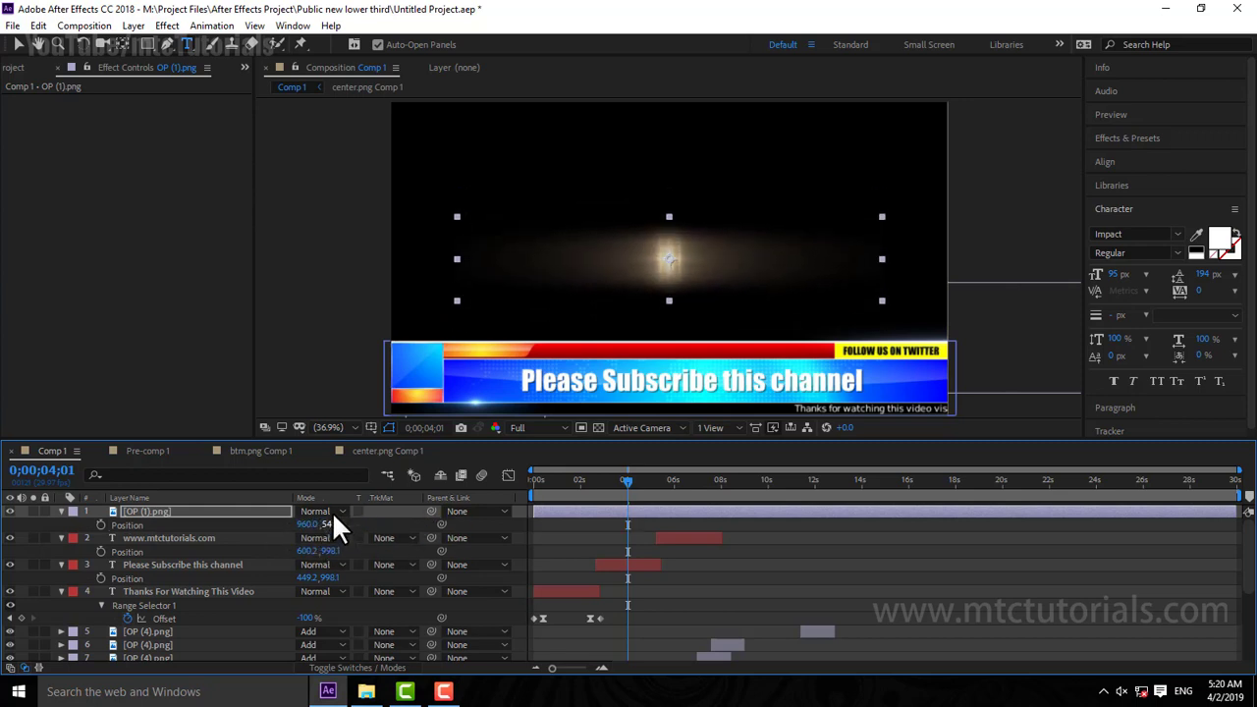
{"action": "left_click", "coordinate": [329, 512]}
{"action": "left_click", "coordinate": [402, 242]}
{"action": "left_click_drag", "start_coordinate": [334, 524], "coordinate": [628, 566]}
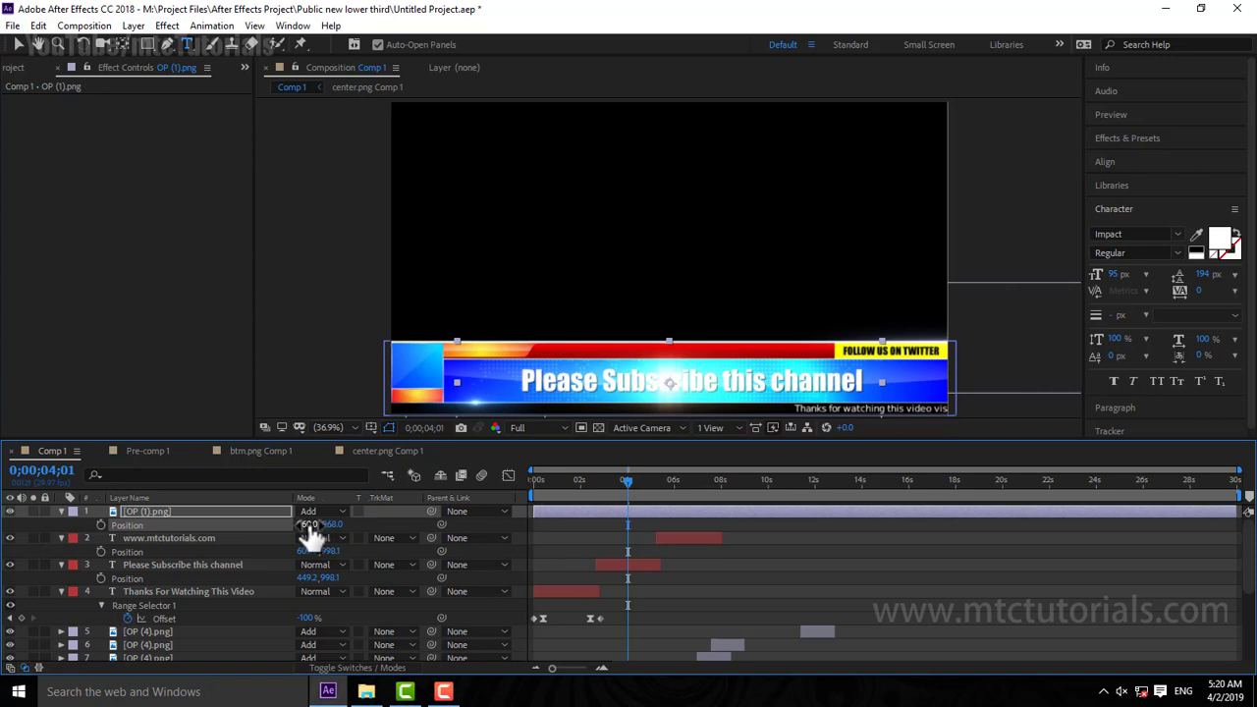
{"action": "left_click_drag", "start_coordinate": [306, 524], "coordinate": [603, 550]}
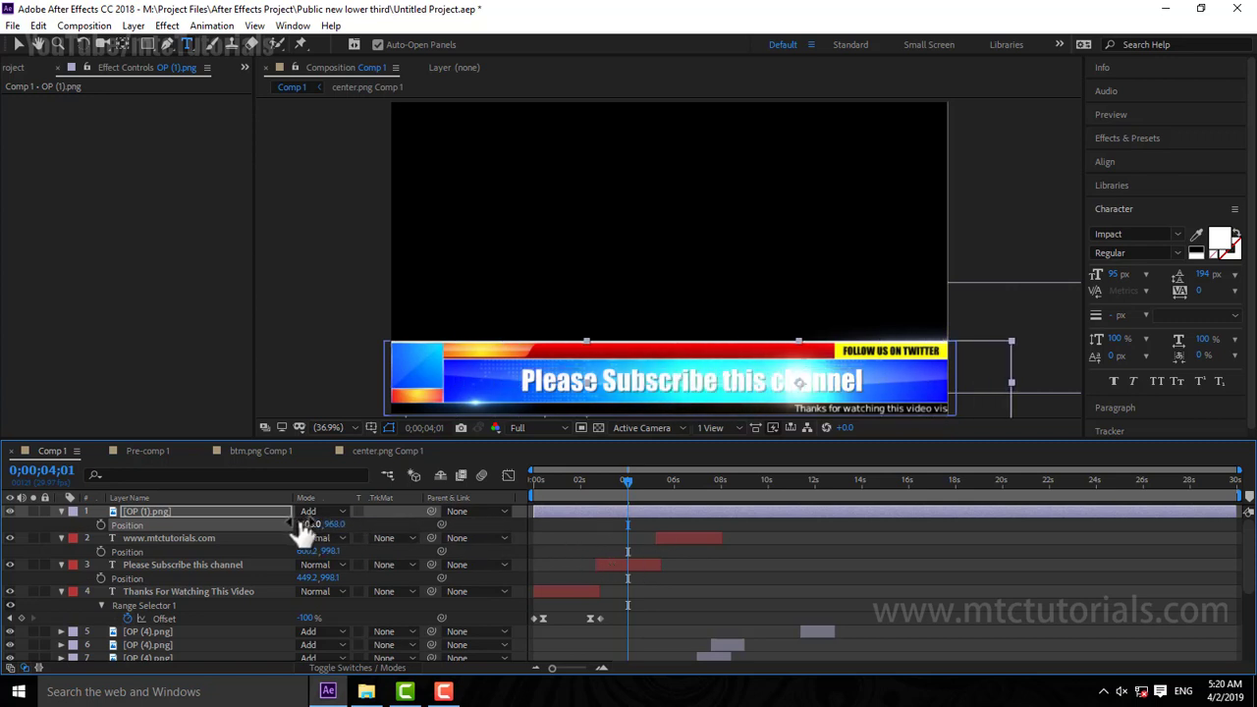
{"action": "mouse_move", "coordinate": [307, 524]}
{"action": "left_mouse_down"}
{"action": "mouse_move", "coordinate": [1216, 552]}
{"action": "mouse_move", "coordinate": [909, 535]}
{"action": "left_mouse_up"}
{"action": "mouse_move", "coordinate": [823, 534]}
{"action": "left_mouse_down"}
{"action": "mouse_move", "coordinate": [775, 534]}
{"action": "mouse_move", "coordinate": [794, 532]}
{"action": "left_mouse_up"}
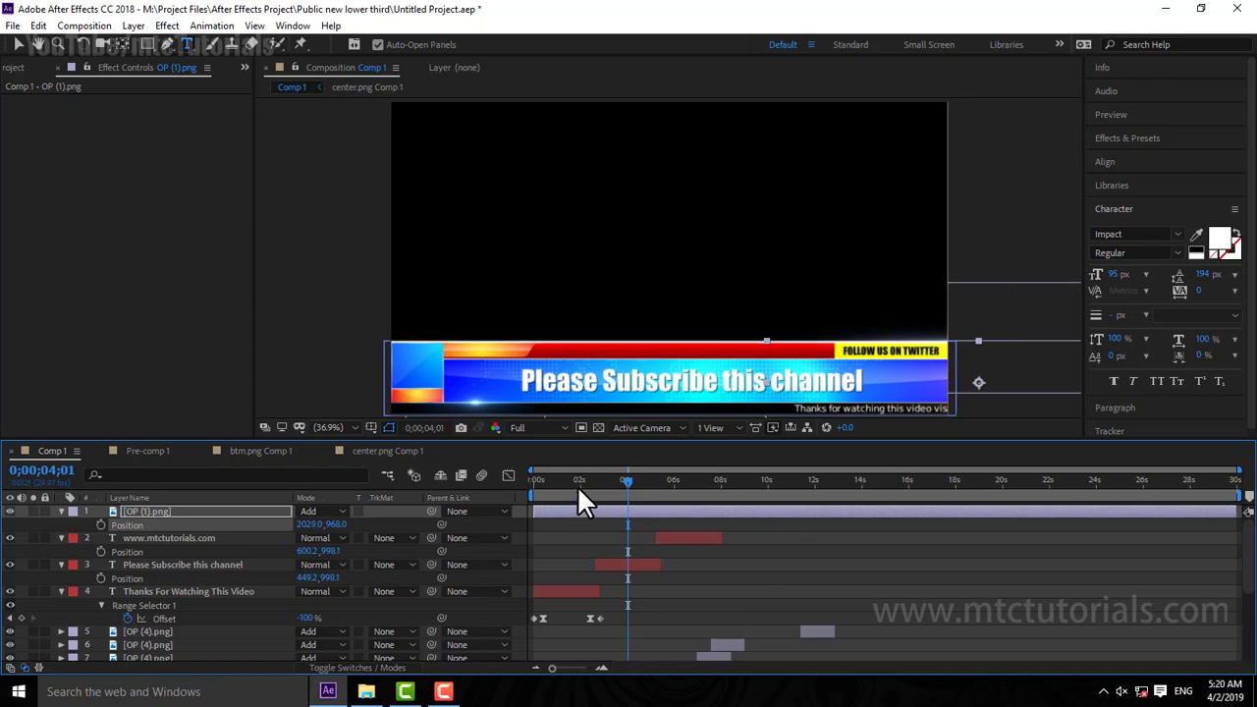
Step: Keyframe the flare's Position at frame 0, then a few frames later move it to X 246
{"action": "key", "text": "Home"}
{"action": "left_click", "coordinate": [602, 668]}
{"action": "left_click", "coordinate": [602, 668]}
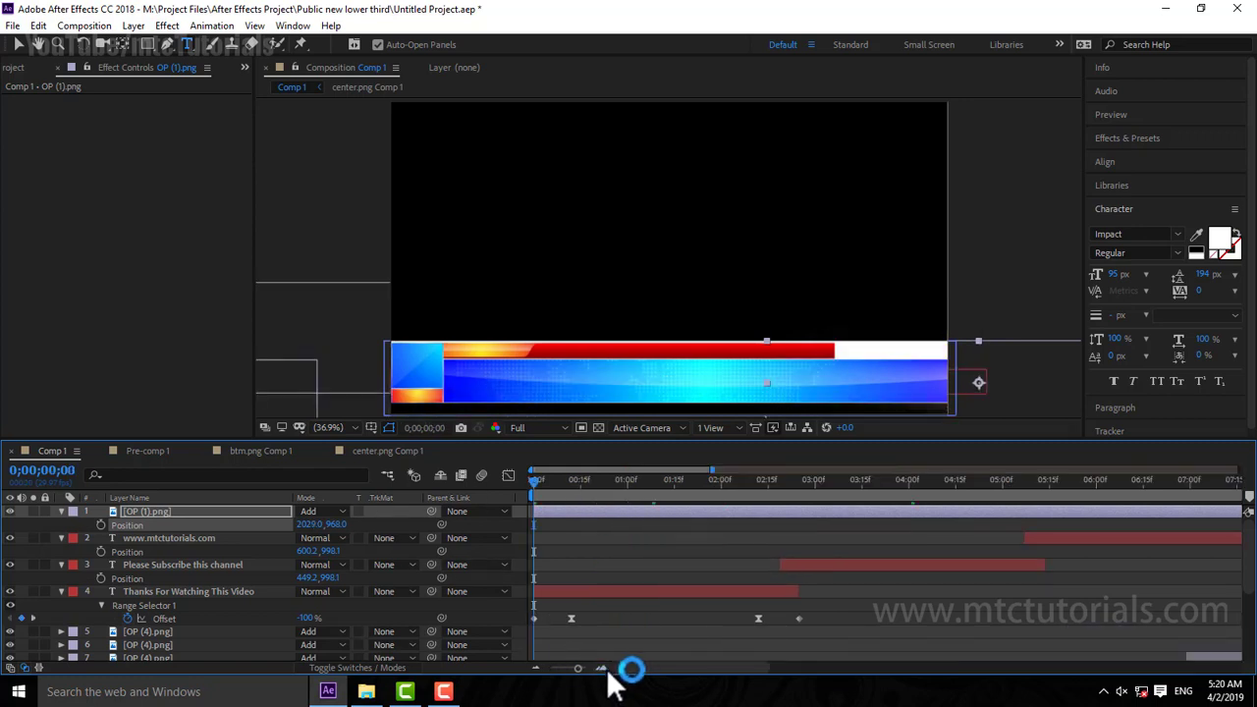
{"action": "left_click", "coordinate": [100, 524]}
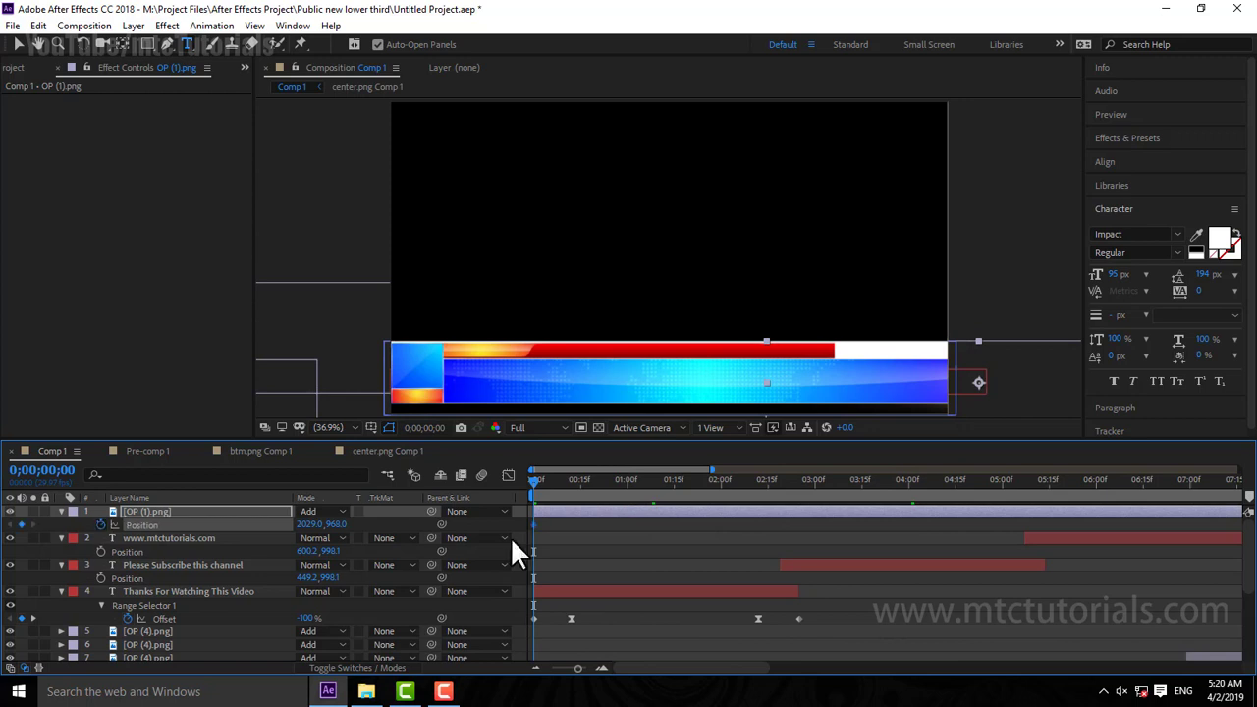
{"action": "mouse_move", "coordinate": [549, 480]}
{"action": "left_mouse_down"}
{"action": "mouse_move", "coordinate": [594, 486]}
{"action": "mouse_move", "coordinate": [525, 497]}
{"action": "left_mouse_up"}
{"action": "mouse_move", "coordinate": [309, 524]}
{"action": "left_mouse_down"}
{"action": "mouse_move", "coordinate": [190, 505]}
{"action": "mouse_move", "coordinate": [26, 523]}
{"action": "left_mouse_up"}
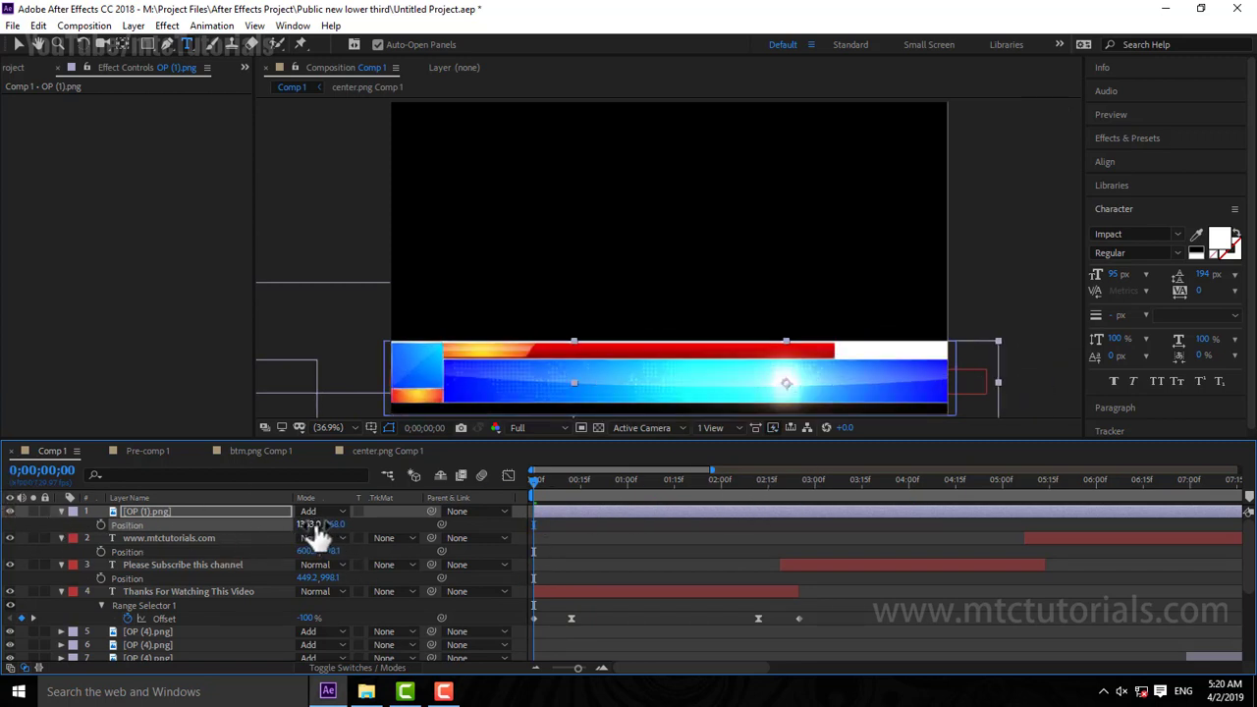
{"action": "left_click_drag", "start_coordinate": [315, 528], "coordinate": [5, 555]}
{"action": "left_click_drag", "start_coordinate": [316, 527], "coordinate": [8, 499]}
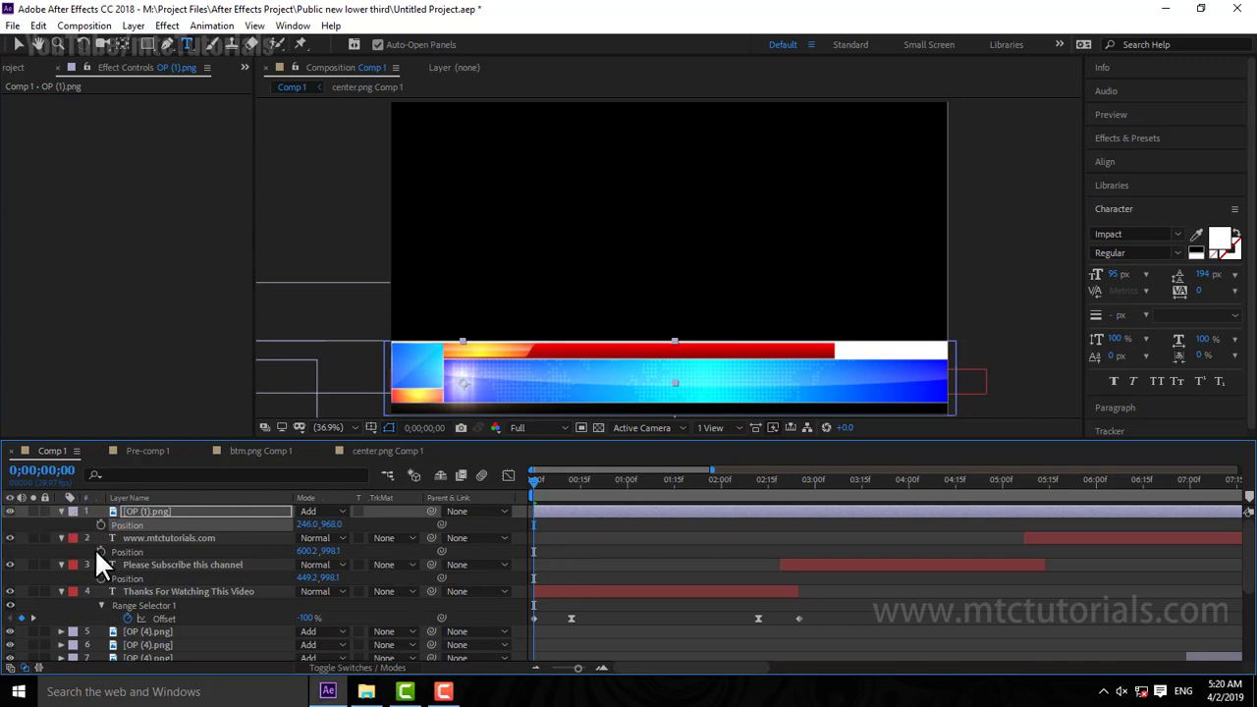
{"action": "left_click", "coordinate": [59, 510]}
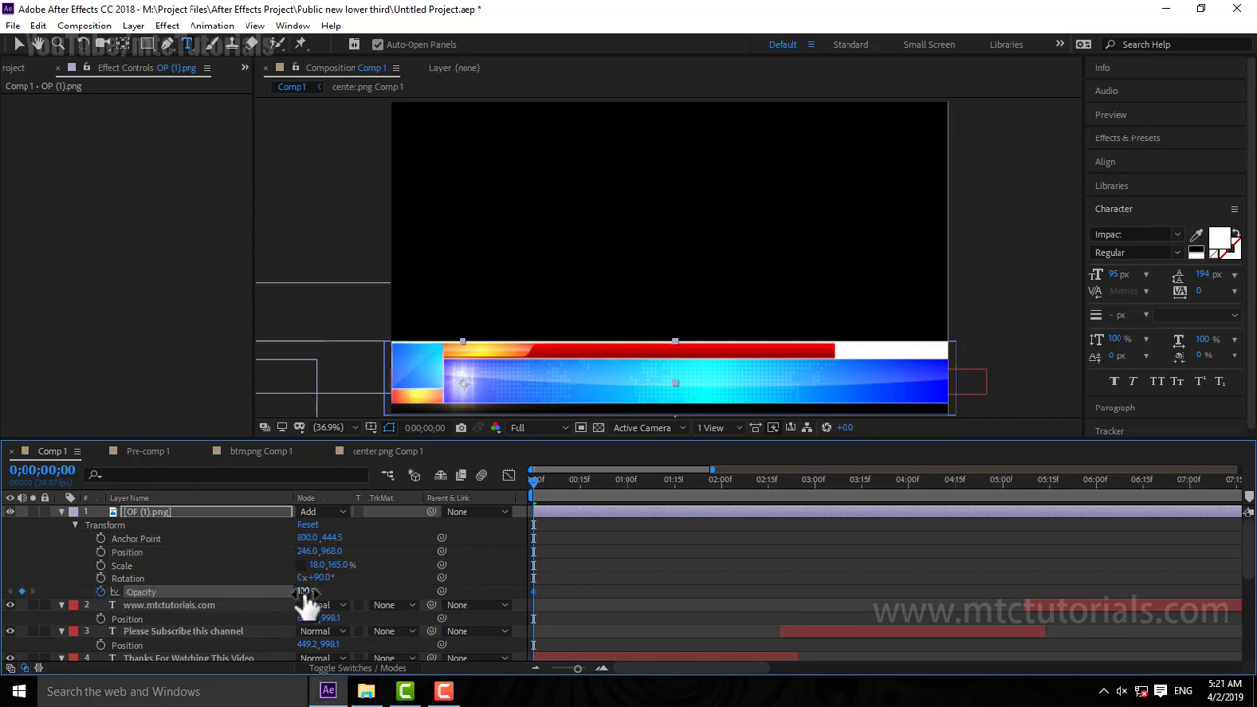
Step: Keyframe the flare's Opacity at 0% on the first frame and 100% at frame 4, then preview
{"action": "left_click_drag", "start_coordinate": [91, 581], "coordinate": [65, 585]}
{"action": "left_click_drag", "start_coordinate": [313, 589], "coordinate": [35, 574]}
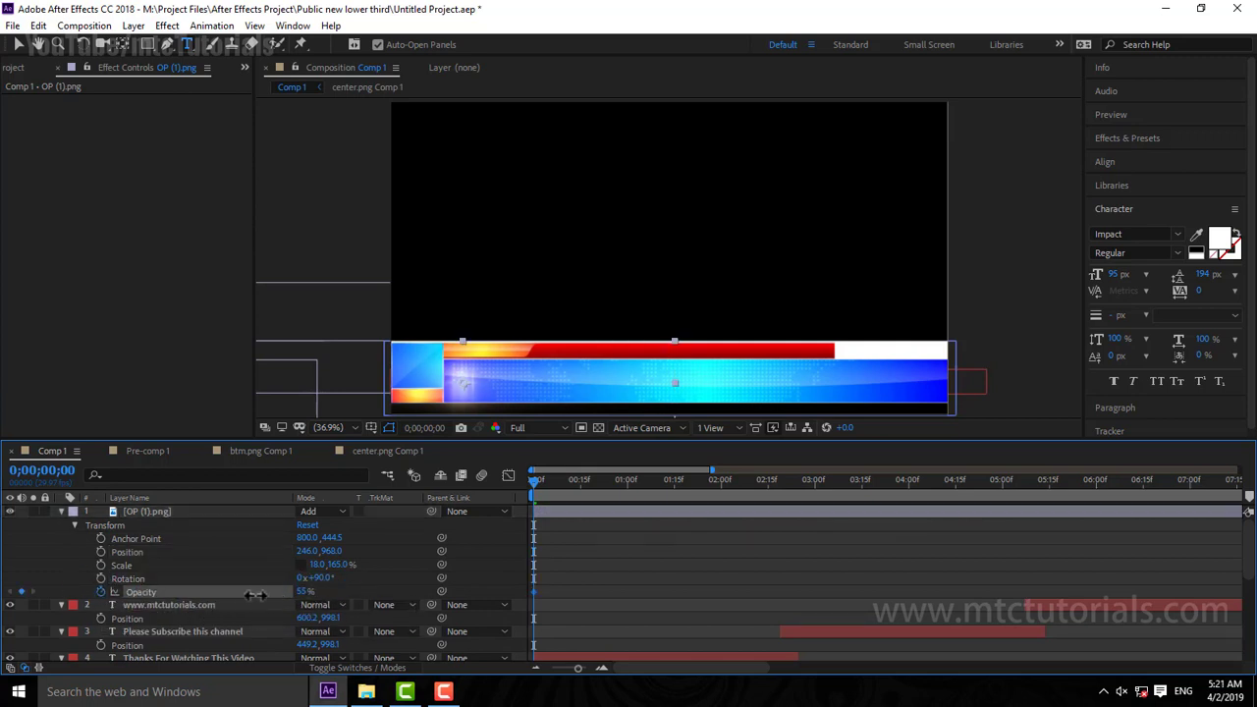
{"action": "key", "text": "space"}
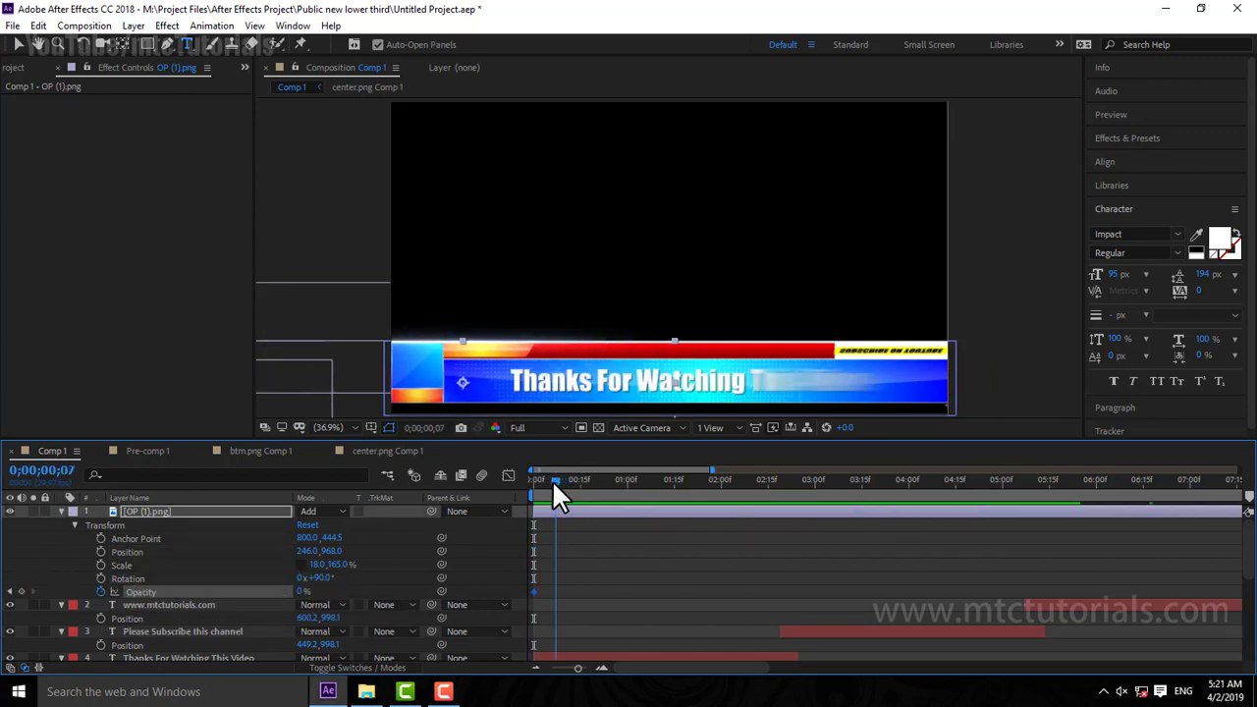
{"action": "left_click", "coordinate": [546, 480]}
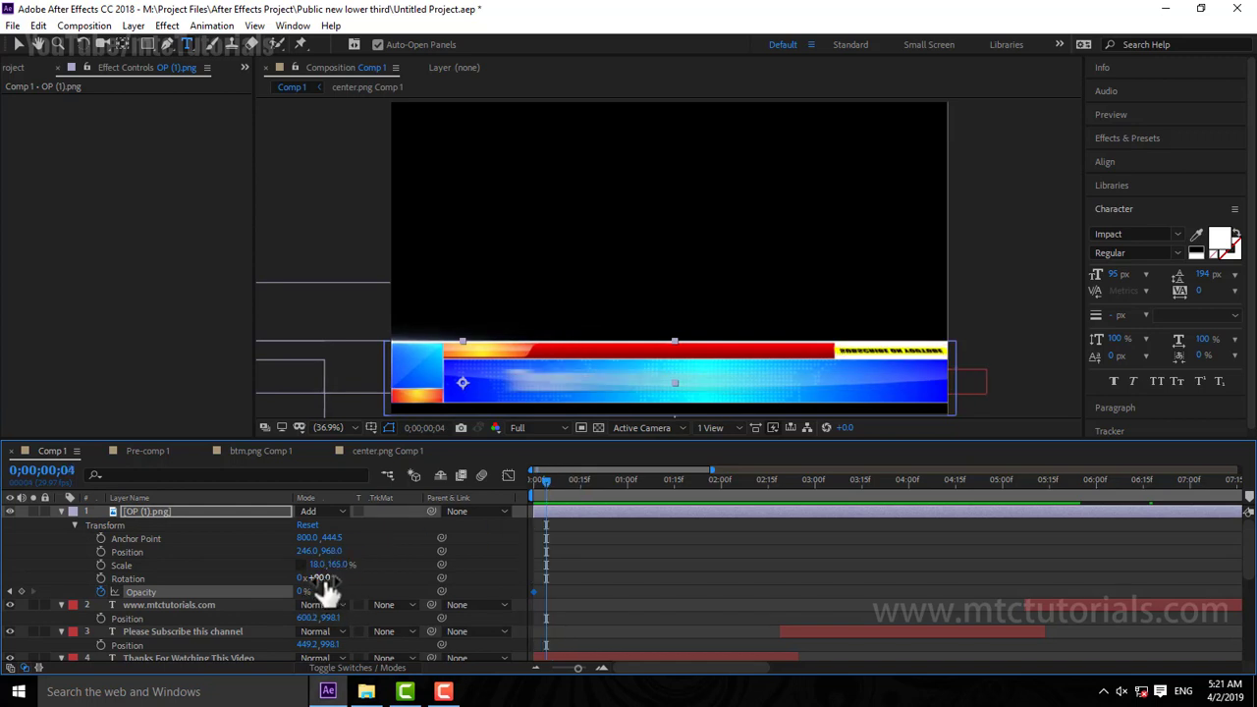
{"action": "left_click", "coordinate": [301, 586]}
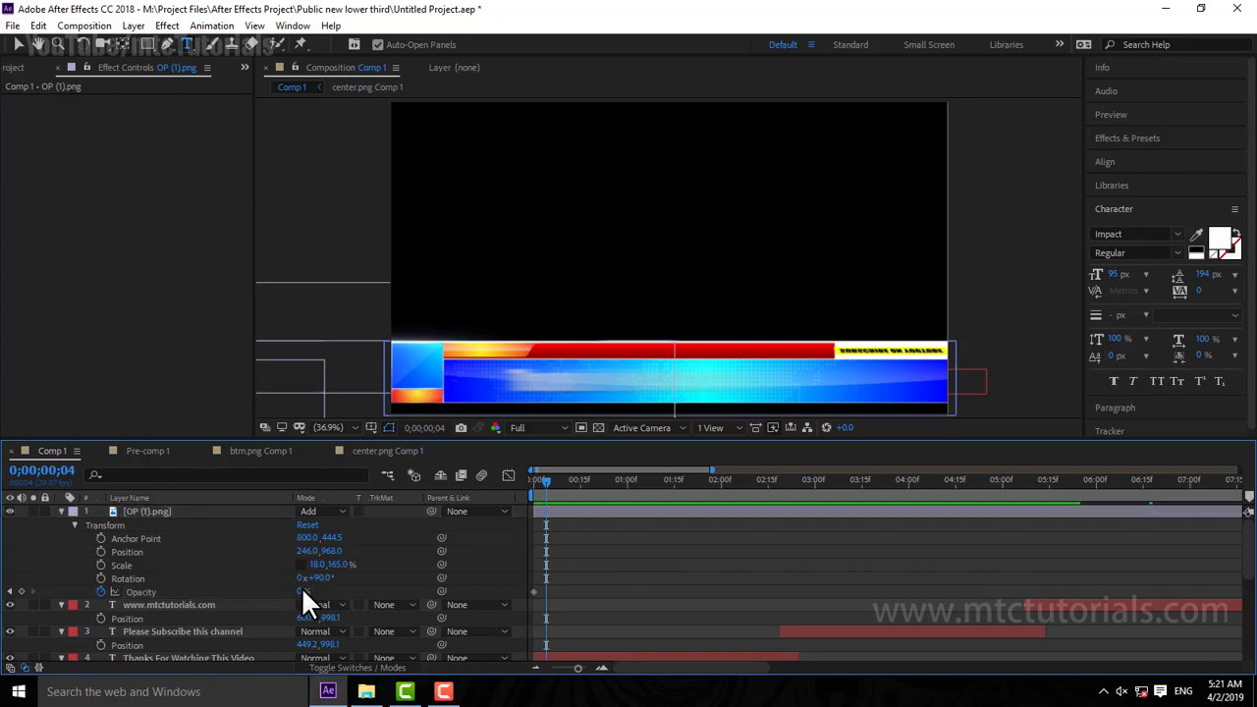
{"action": "left_click_drag", "start_coordinate": [302, 587], "coordinate": [586, 593]}
{"action": "left_click_drag", "start_coordinate": [550, 485], "coordinate": [496, 503]}
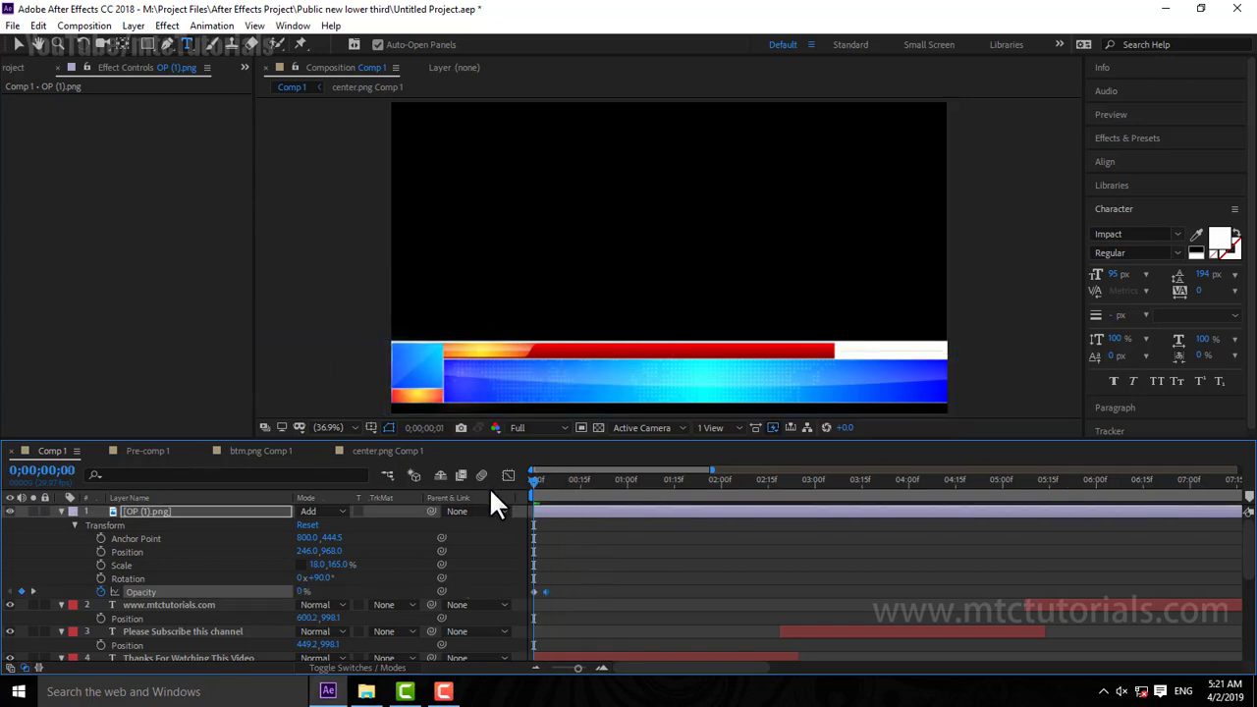
{"action": "key", "text": "space"}
{"action": "left_click", "coordinate": [607, 513]}
{"action": "mouse_move", "coordinate": [556, 482]}
{"action": "left_mouse_down"}
{"action": "mouse_move", "coordinate": [543, 489]}
{"action": "mouse_move", "coordinate": [593, 494]}
{"action": "left_mouse_up"}
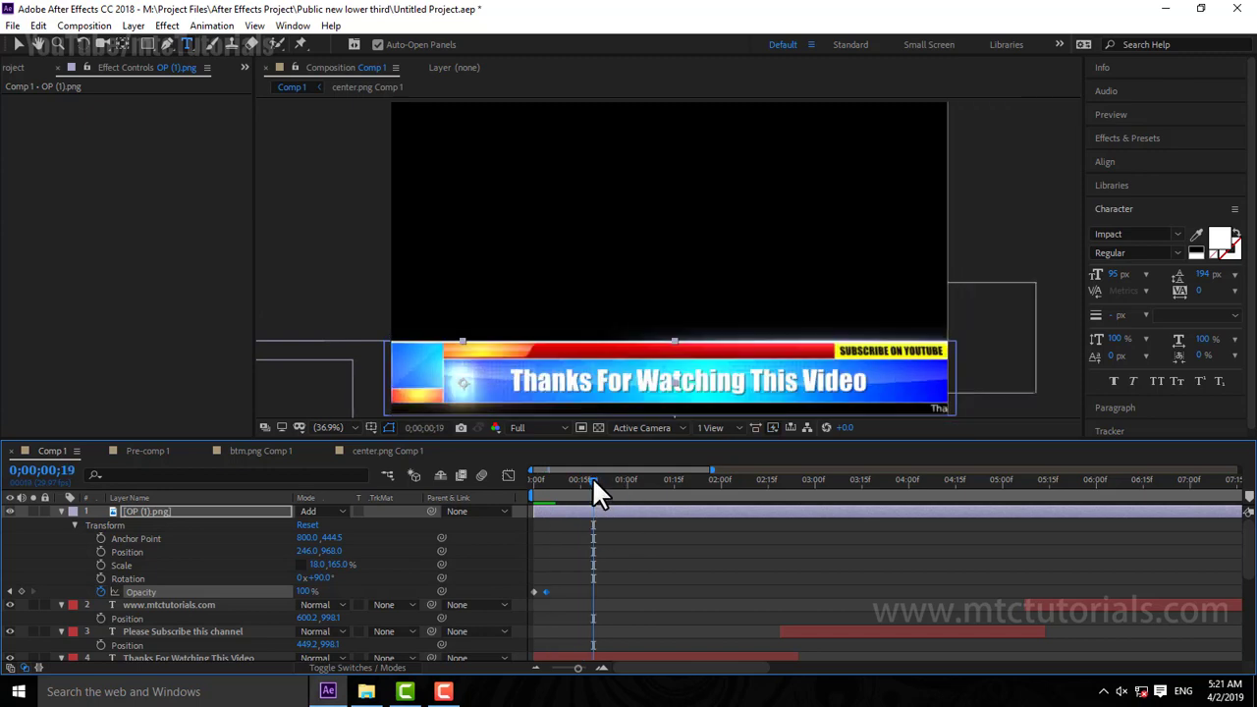
Step: Set the preview resolution to Half and step the current time to frame 12
{"action": "left_click_drag", "start_coordinate": [593, 480], "coordinate": [583, 481]}
{"action": "left_click", "coordinate": [547, 429]}
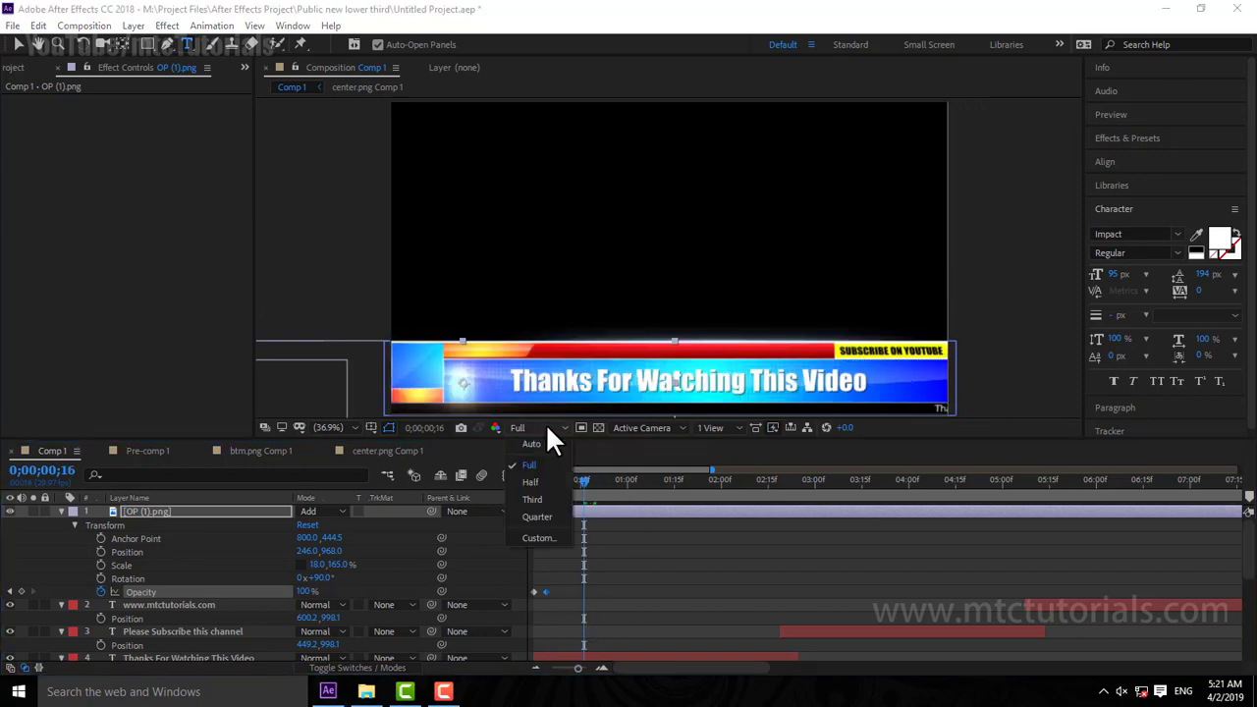
{"action": "left_click", "coordinate": [547, 480]}
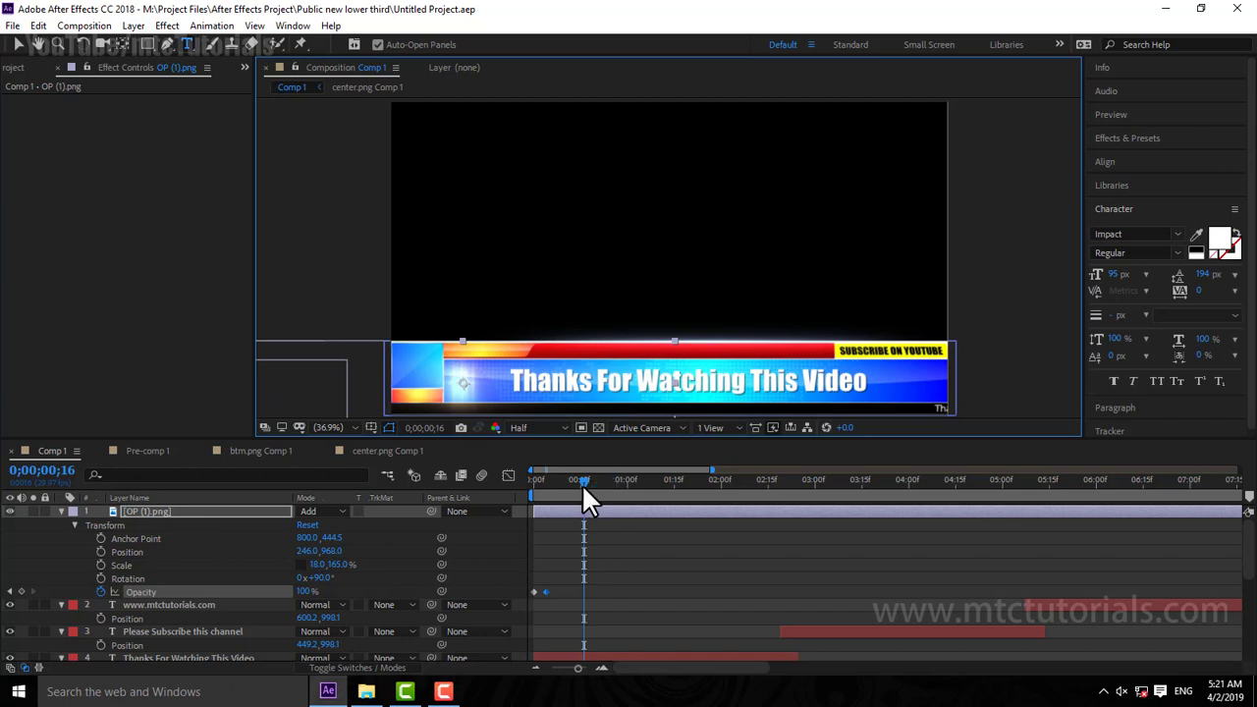
{"action": "left_click_drag", "start_coordinate": [582, 483], "coordinate": [569, 486]}
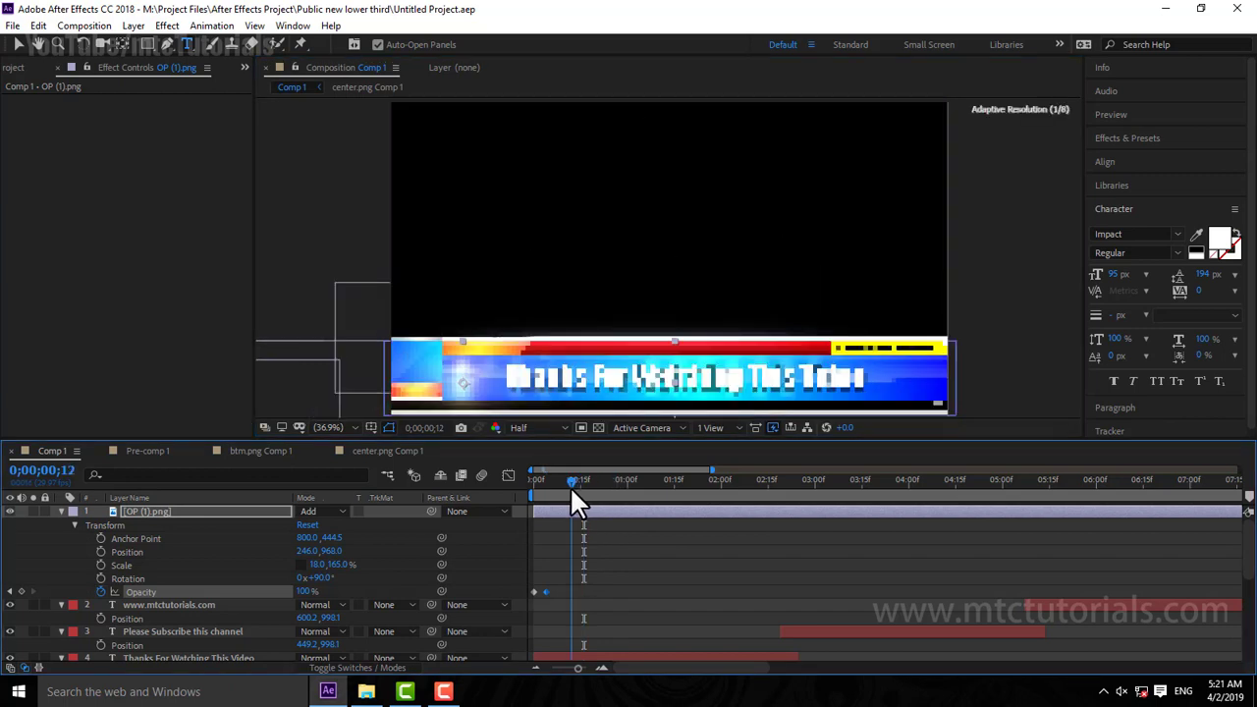
{"action": "key", "text": "Page_Up"}
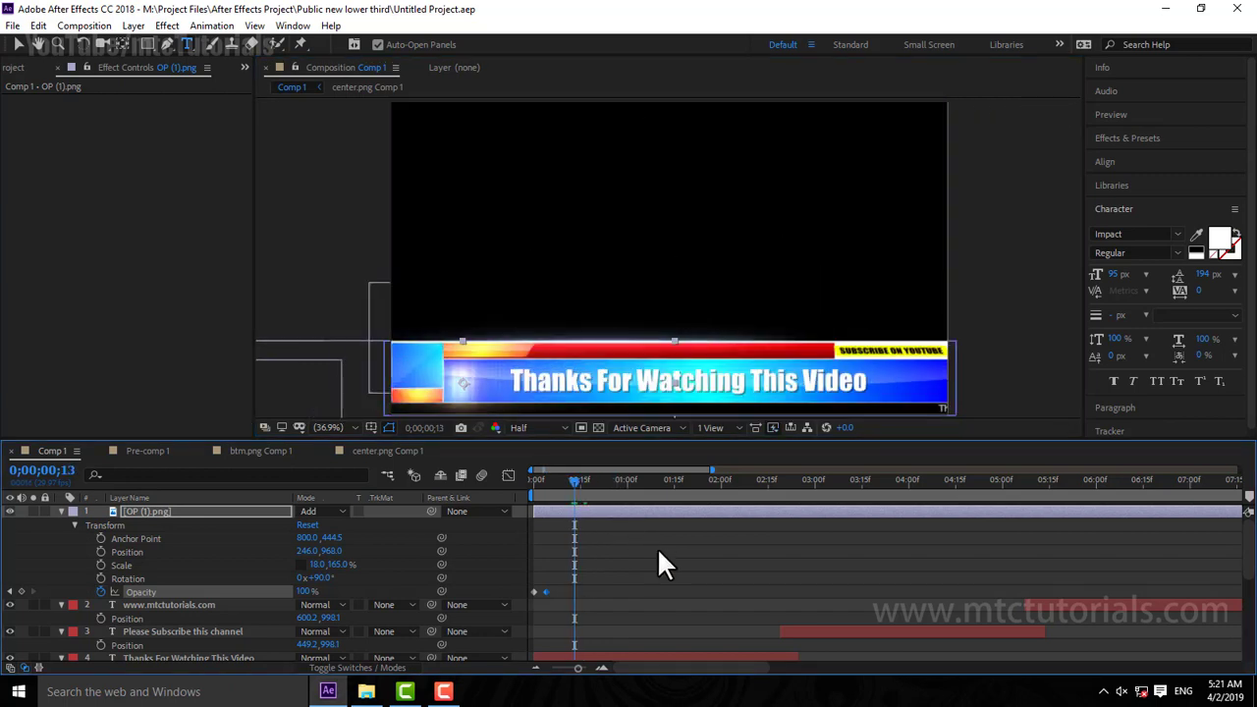
{"action": "key", "text": "Page_Up"}
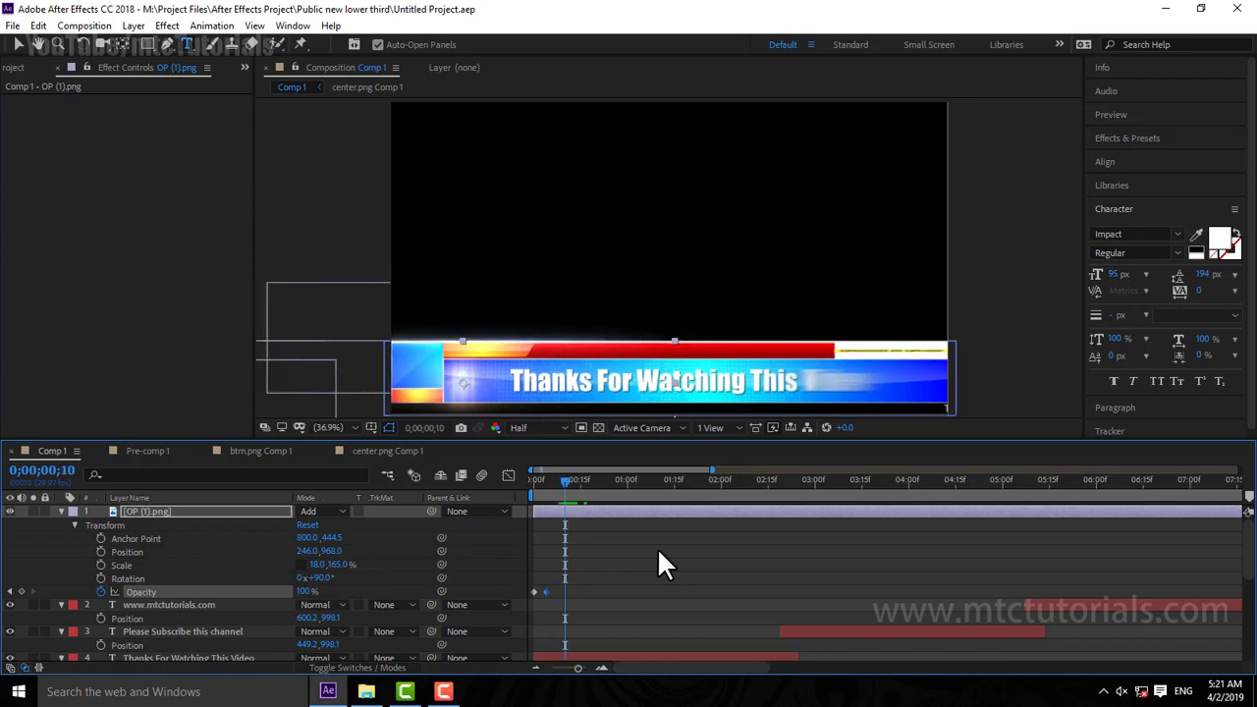
{"action": "key", "text": "Page_Down"}
{"action": "key", "text": "Page_Down"}
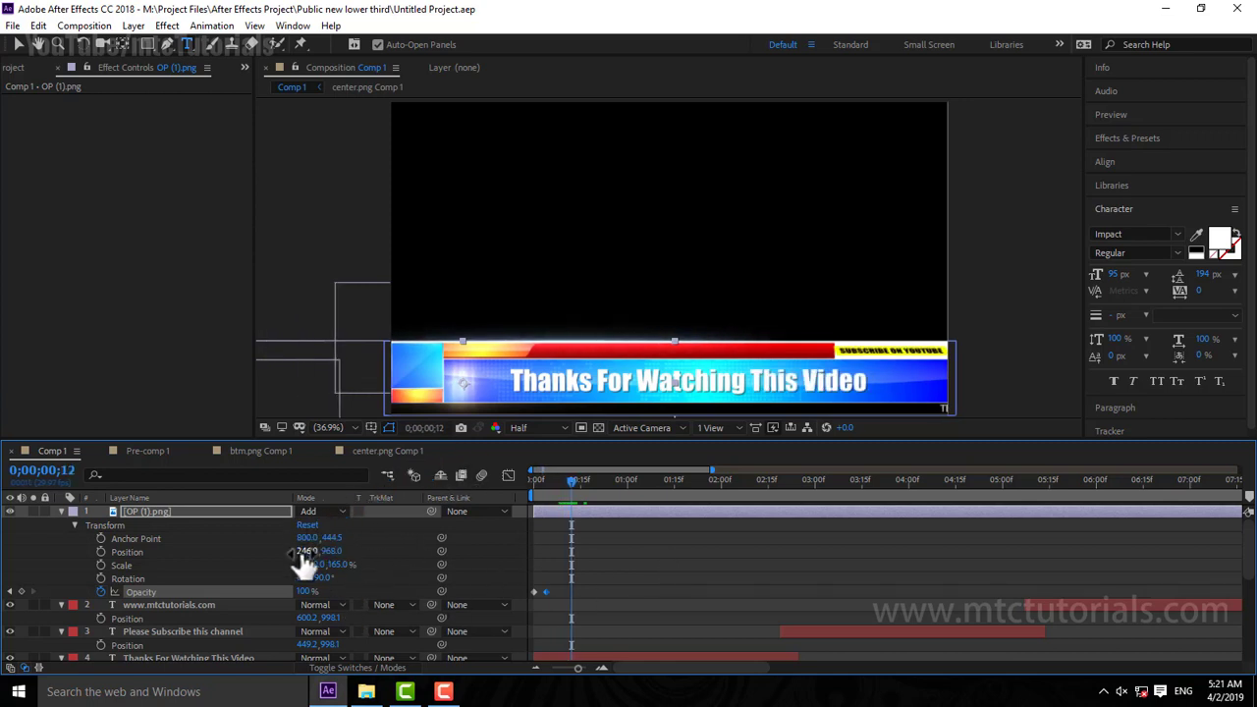
Step: Keyframe the flare's Position so it sweeps right to X 2607 by frame 12
{"action": "left_click", "coordinate": [102, 552]}
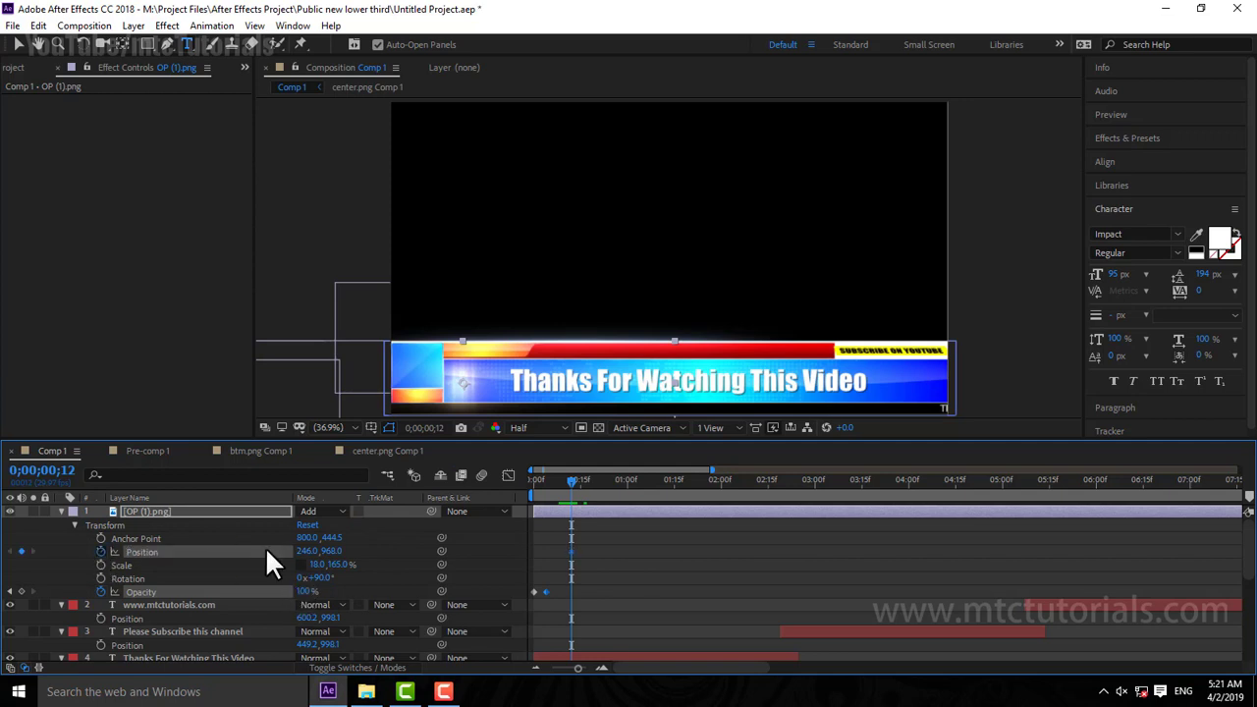
{"action": "left_click", "coordinate": [533, 483]}
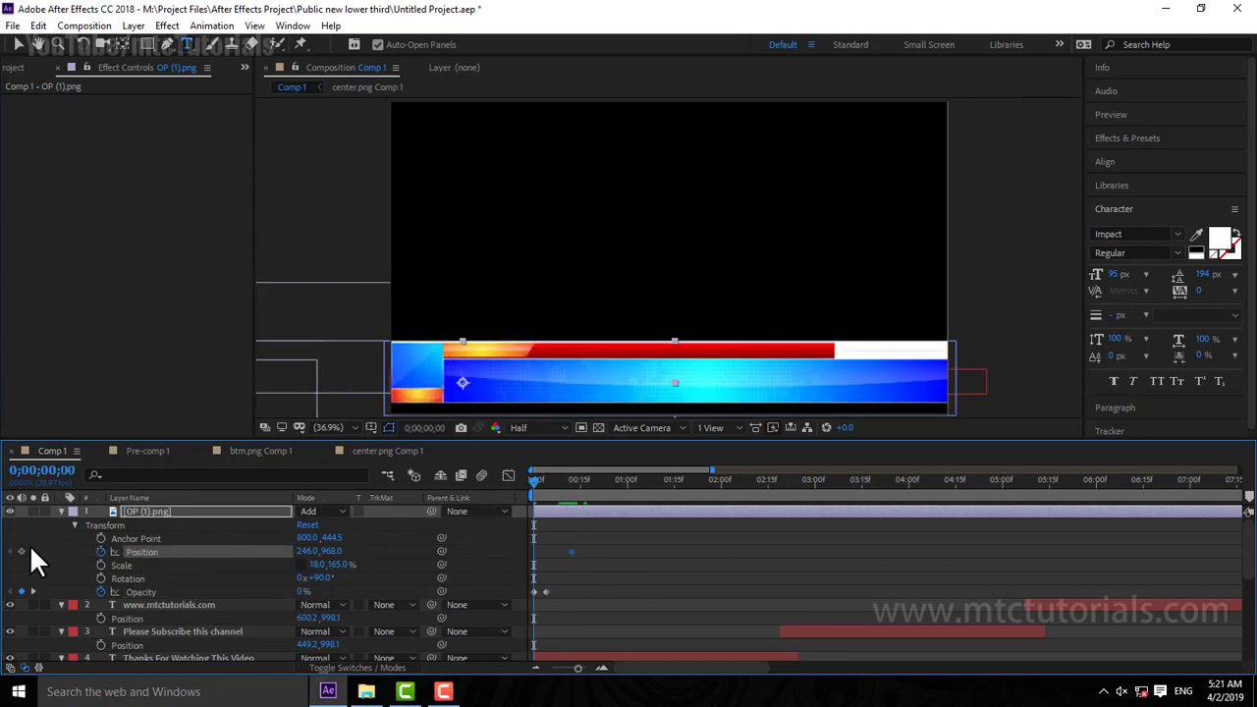
{"action": "left_click", "coordinate": [569, 488]}
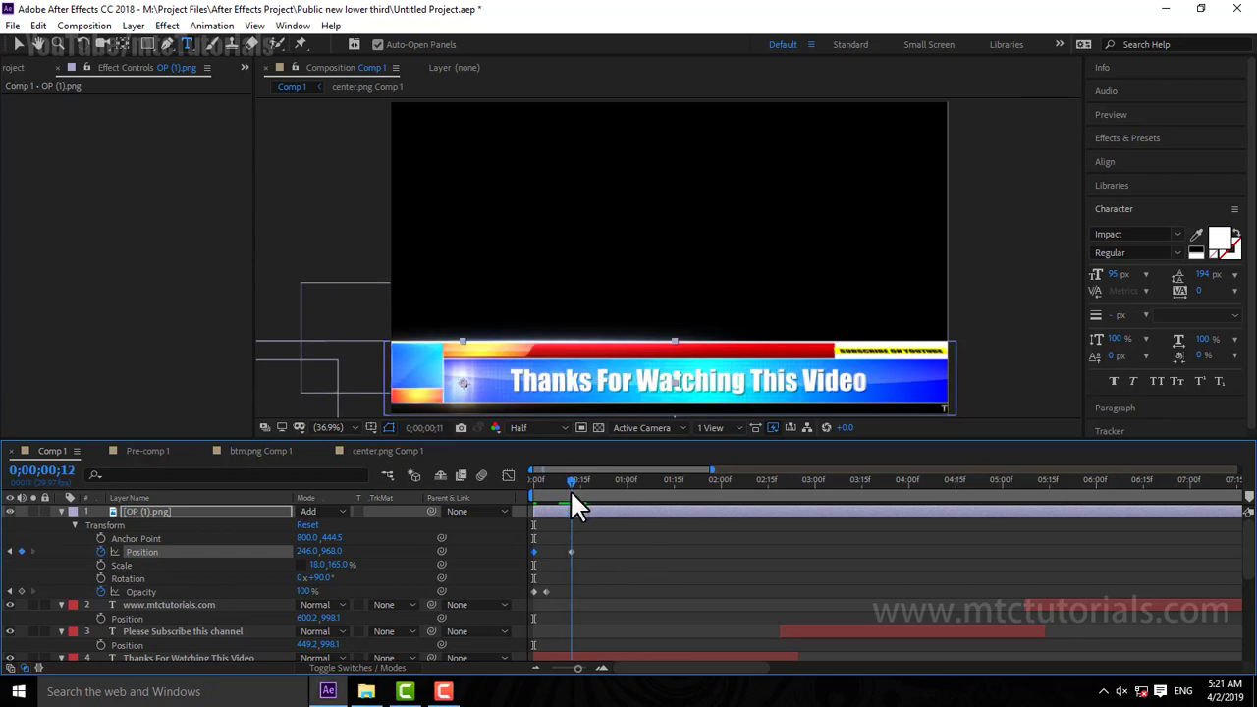
{"action": "left_click_drag", "start_coordinate": [306, 538], "coordinate": [502, 536]}
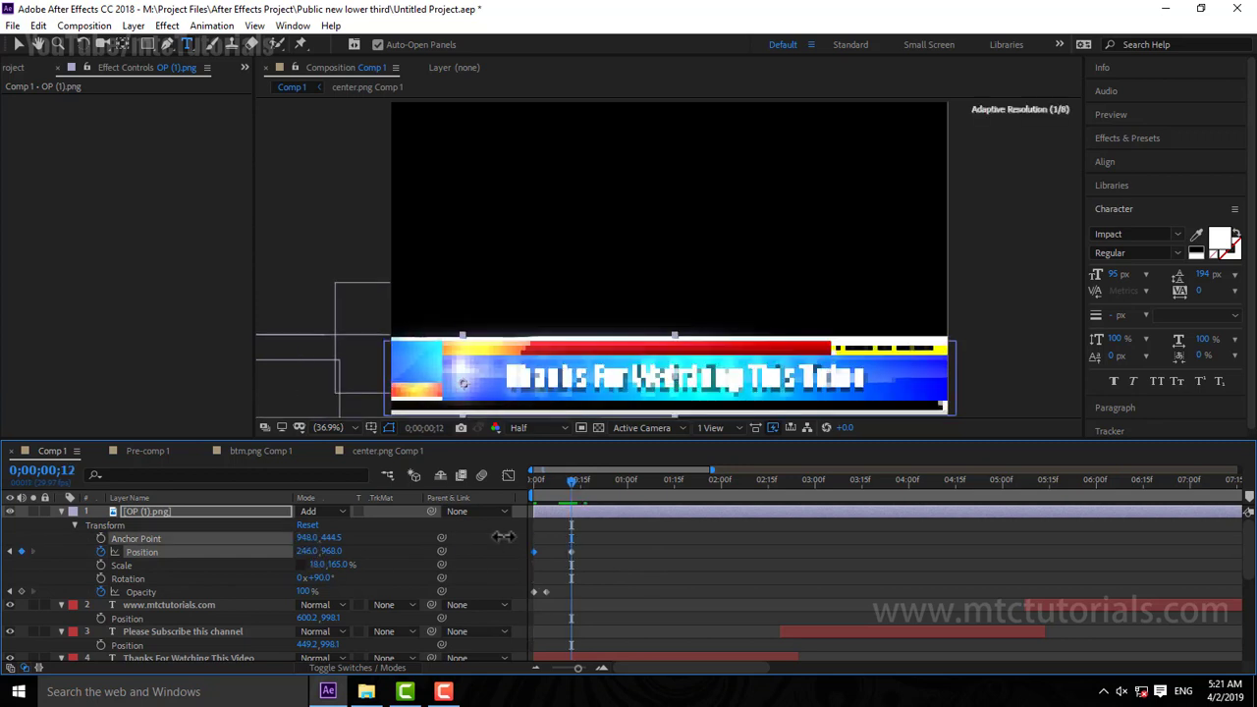
{"action": "key", "text": "ctrl+z"}
{"action": "left_click_drag", "start_coordinate": [303, 551], "coordinate": [747, 556]}
{"action": "left_click_drag", "start_coordinate": [306, 556], "coordinate": [830, 556]}
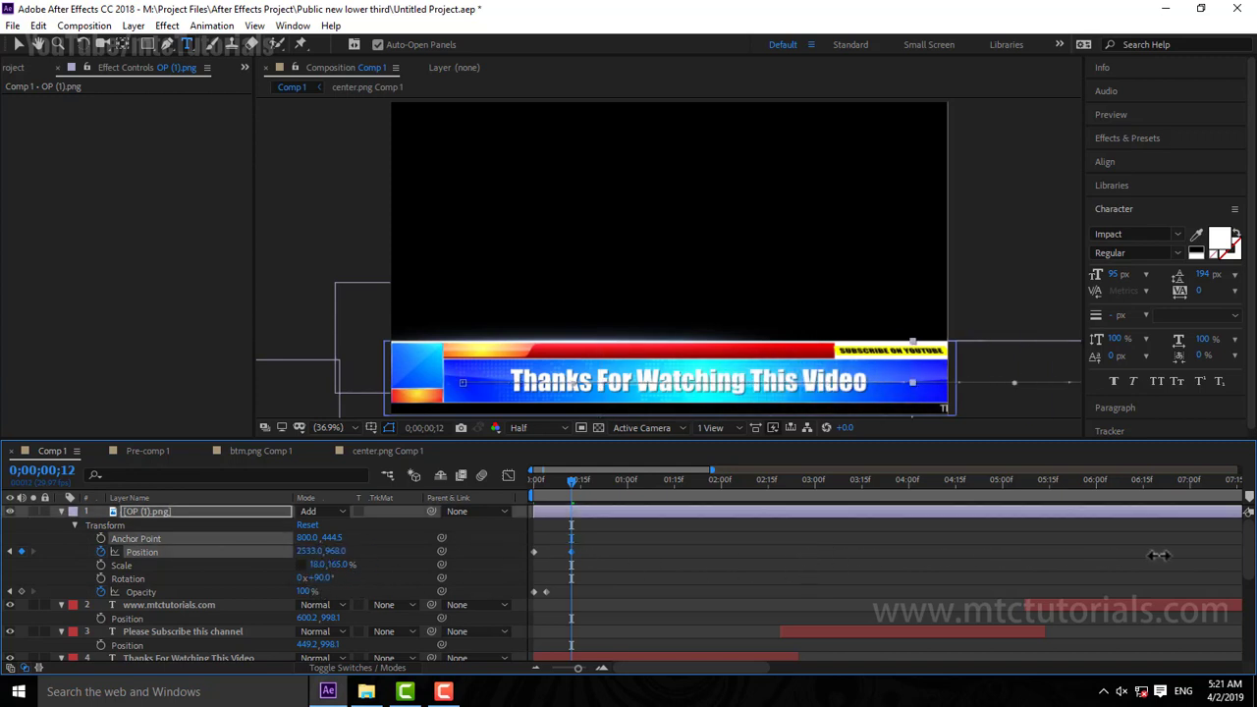
{"action": "key", "text": "Home"}
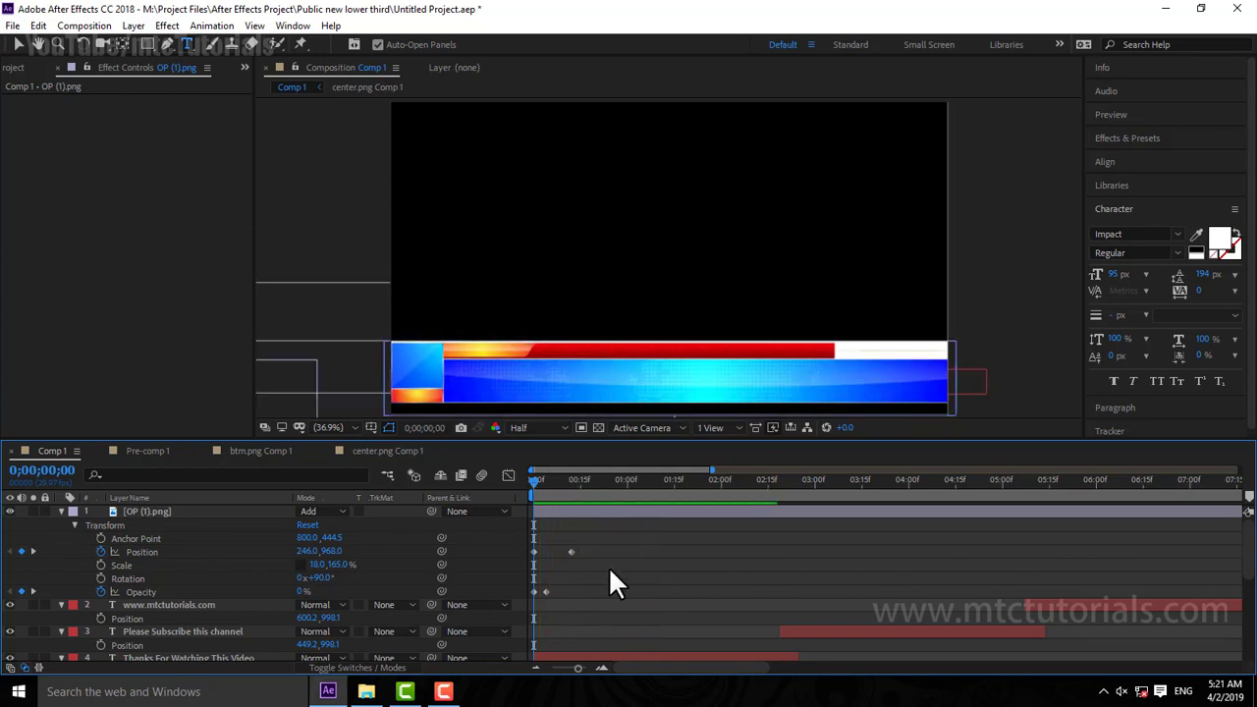
{"action": "key", "text": "space"}
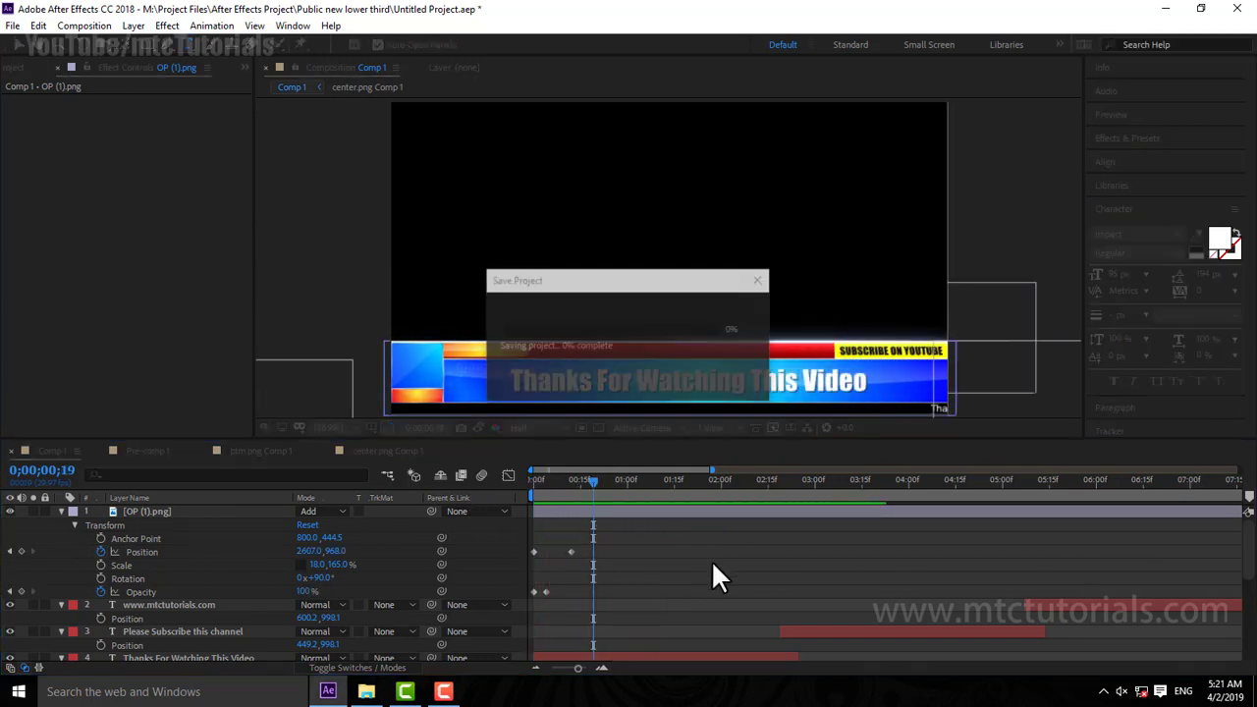
Step: Hold the flare's Position with a keyframe at 2;11, then slide it back left by 2;23
{"action": "mouse_move", "coordinate": [736, 491]}
{"action": "left_mouse_down"}
{"action": "mouse_move", "coordinate": [767, 491]}
{"action": "mouse_move", "coordinate": [754, 493]}
{"action": "left_mouse_up"}
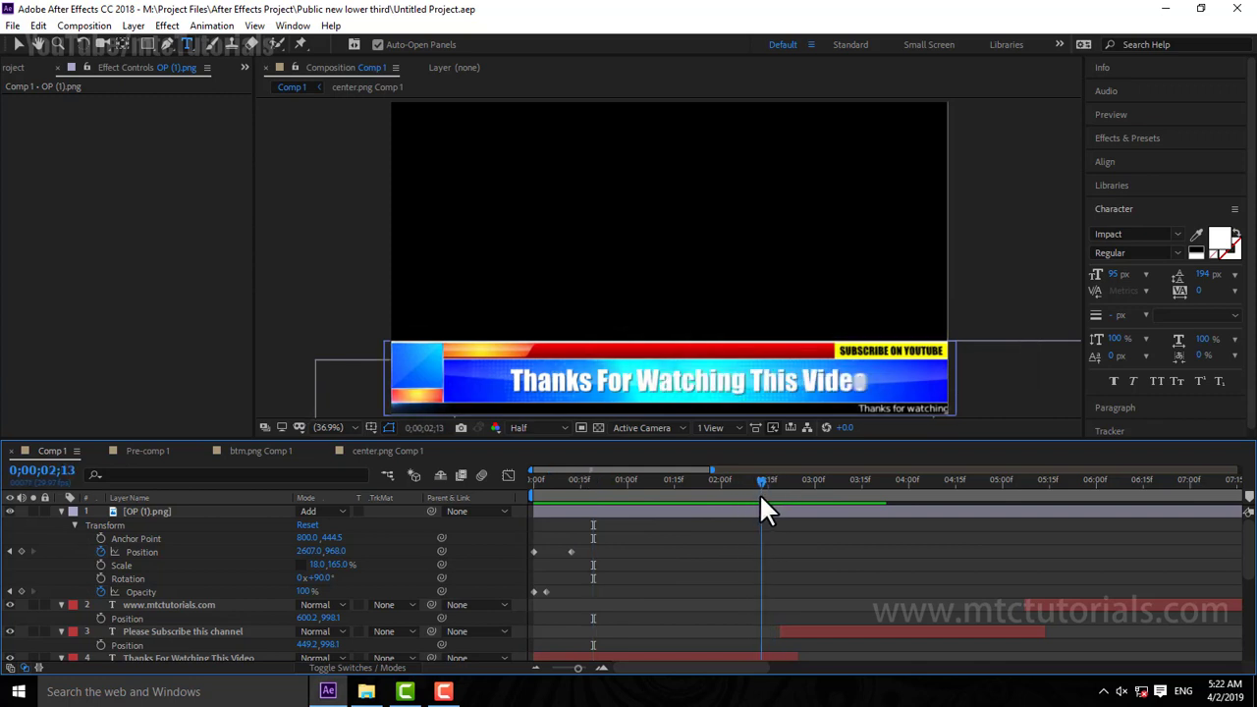
{"action": "left_click", "coordinate": [23, 551]}
{"action": "left_click_drag", "start_coordinate": [760, 481], "coordinate": [797, 482]}
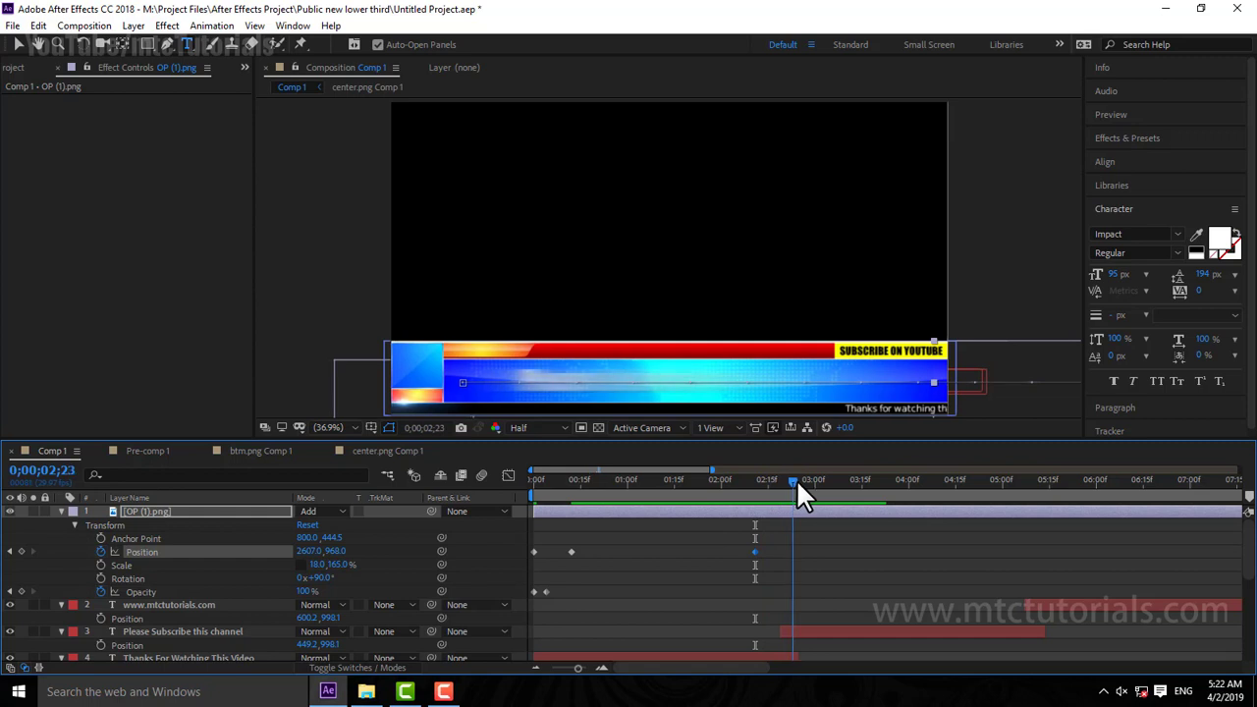
{"action": "left_click_drag", "start_coordinate": [796, 479], "coordinate": [797, 481]}
{"action": "left_click", "coordinate": [21, 551]}
{"action": "mouse_move", "coordinate": [308, 553]}
{"action": "left_mouse_down"}
{"action": "mouse_move", "coordinate": [323, 560]}
{"action": "mouse_move", "coordinate": [186, 555]}
{"action": "left_mouse_up"}
{"action": "left_click_drag", "start_coordinate": [311, 553], "coordinate": [241, 585]}
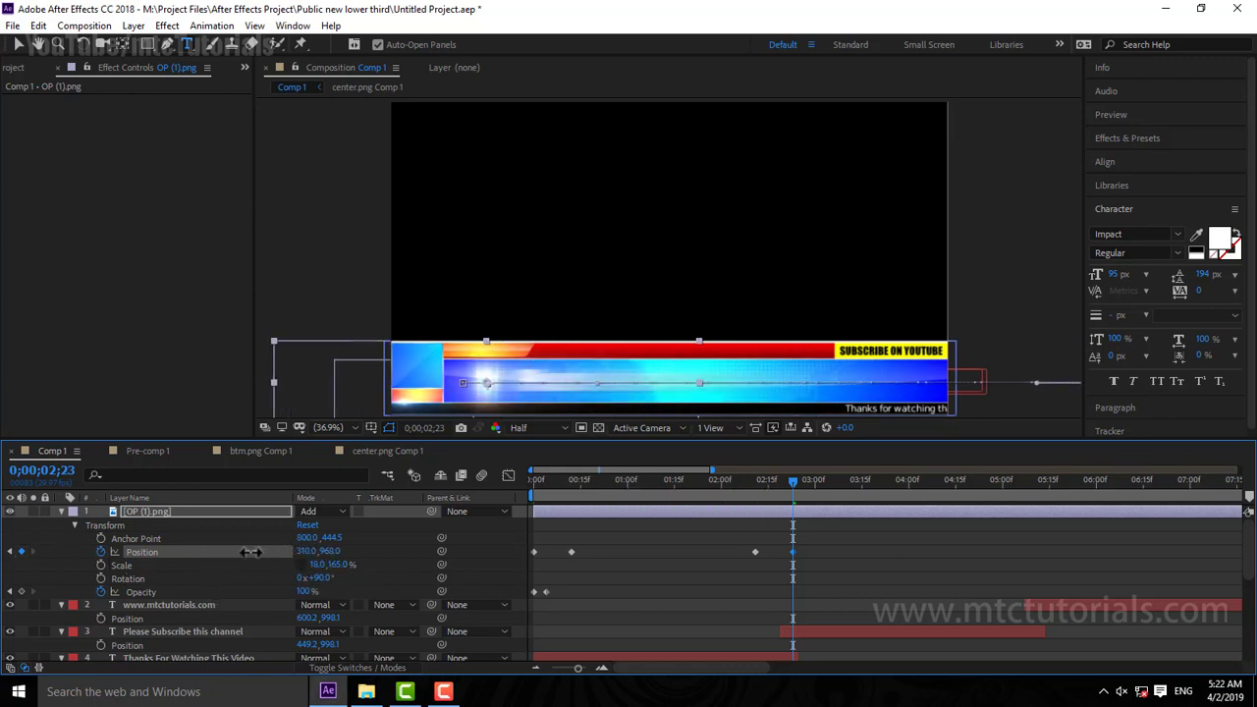
Step: Keyframe the flare's Opacity to 0% at 2;23 and preview the fade-out
{"action": "scroll", "coordinate": [776, 609], "scroll_direction": "down", "scroll_amount": 2}
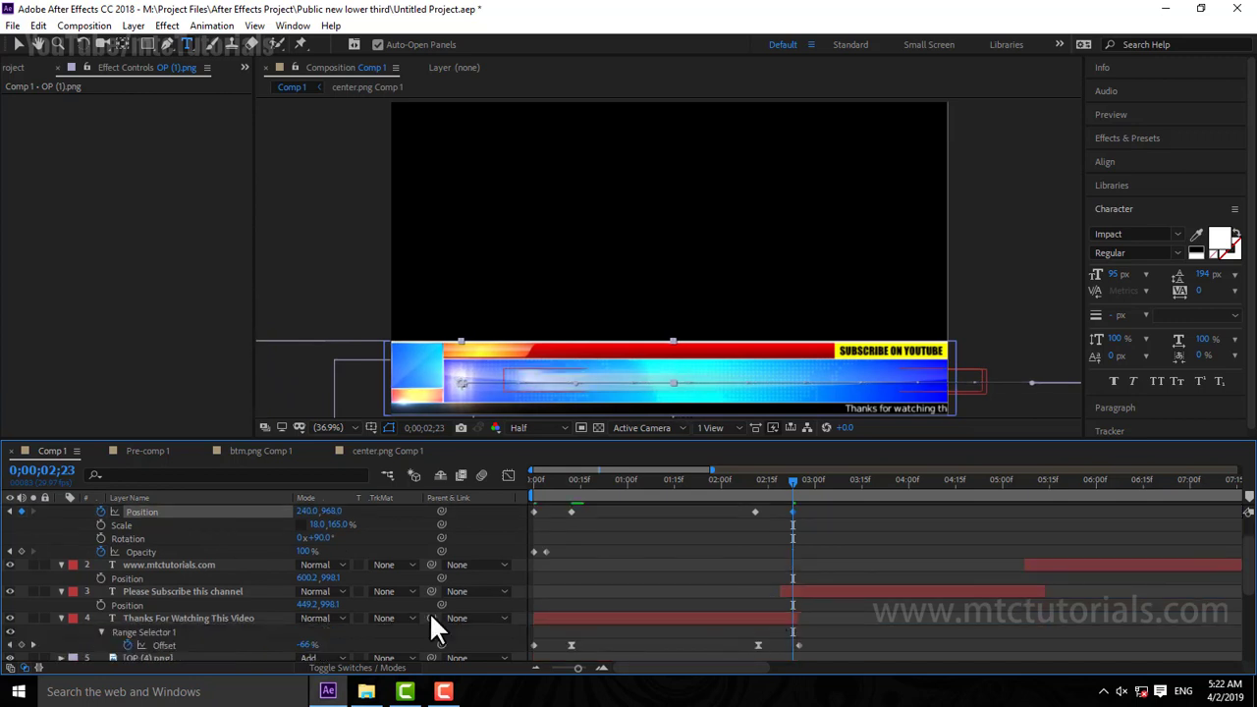
{"action": "left_click", "coordinate": [22, 552]}
{"action": "mouse_move", "coordinate": [797, 480]}
{"action": "left_mouse_down"}
{"action": "mouse_move", "coordinate": [781, 490]}
{"action": "mouse_move", "coordinate": [791, 481]}
{"action": "left_mouse_up"}
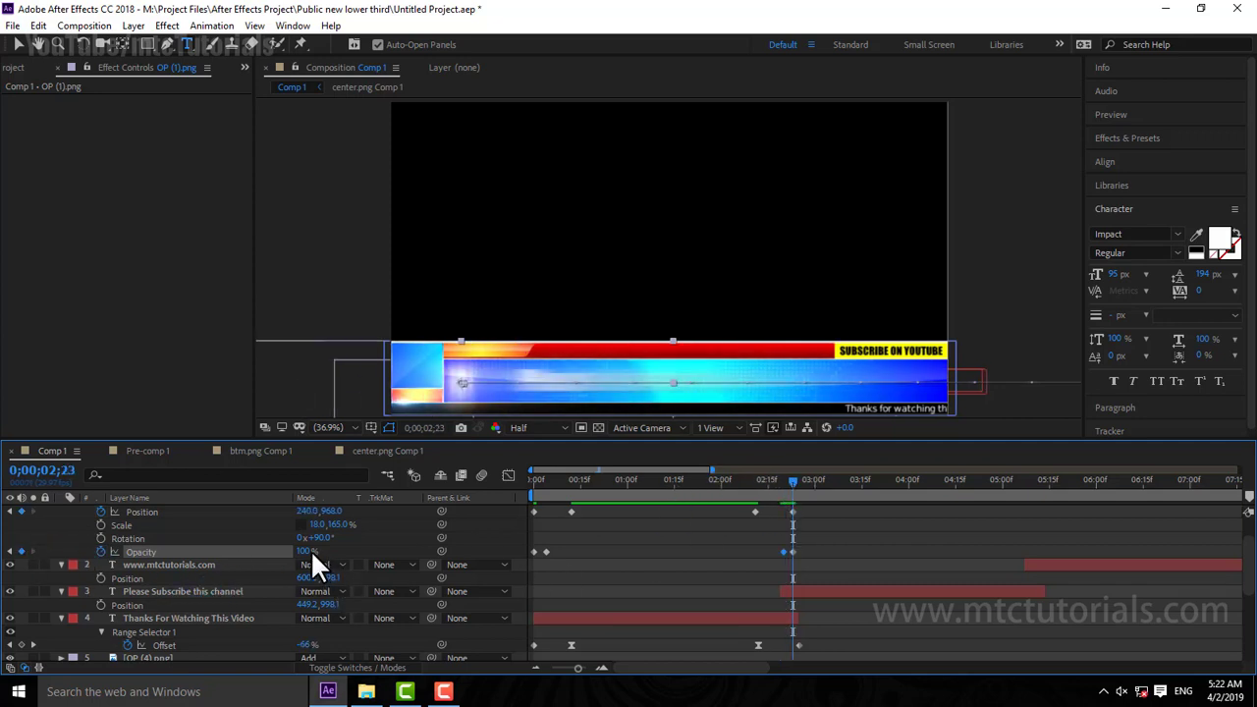
{"action": "left_click_drag", "start_coordinate": [310, 551], "coordinate": [101, 539]}
{"action": "left_click_drag", "start_coordinate": [567, 486], "coordinate": [437, 494]}
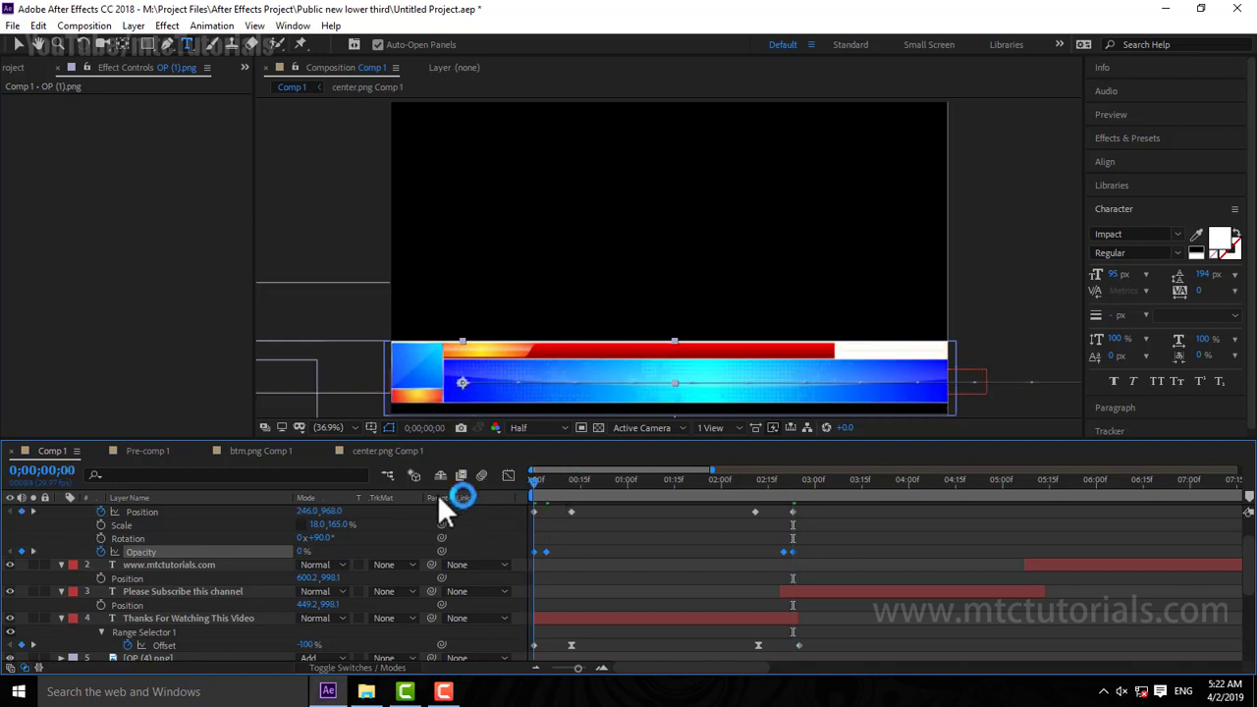
{"action": "key", "text": "space"}
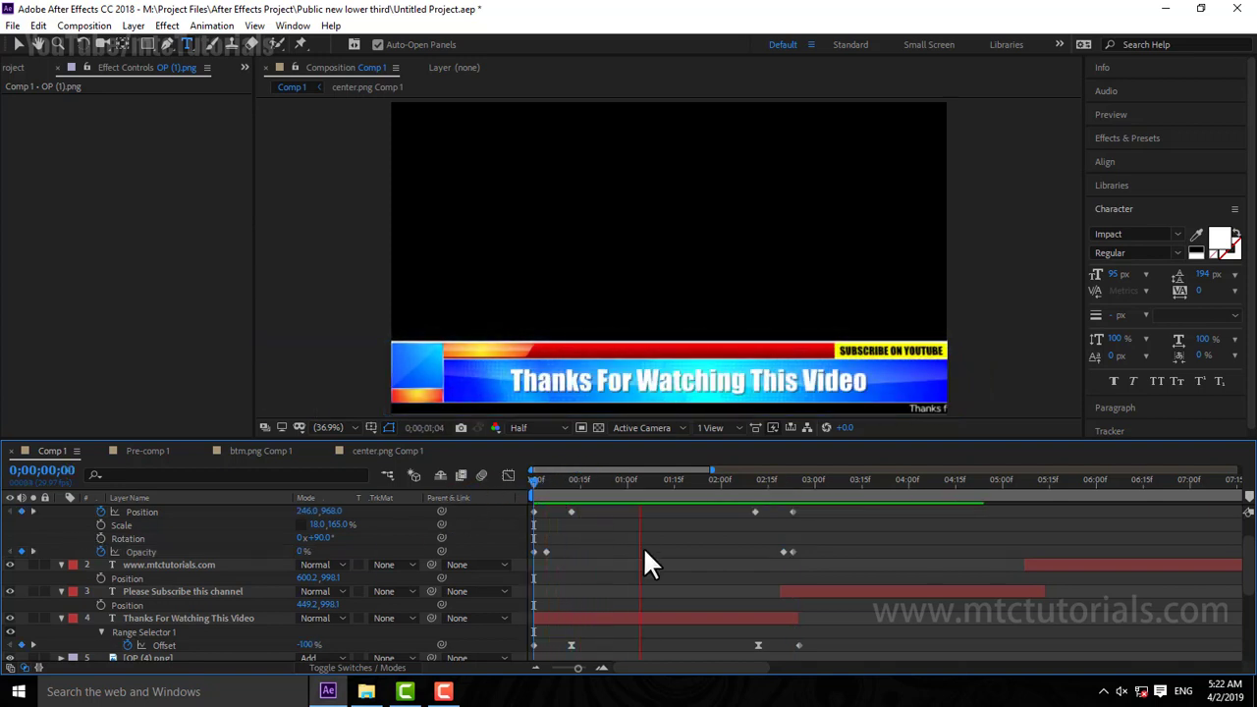
{"action": "key", "text": "space"}
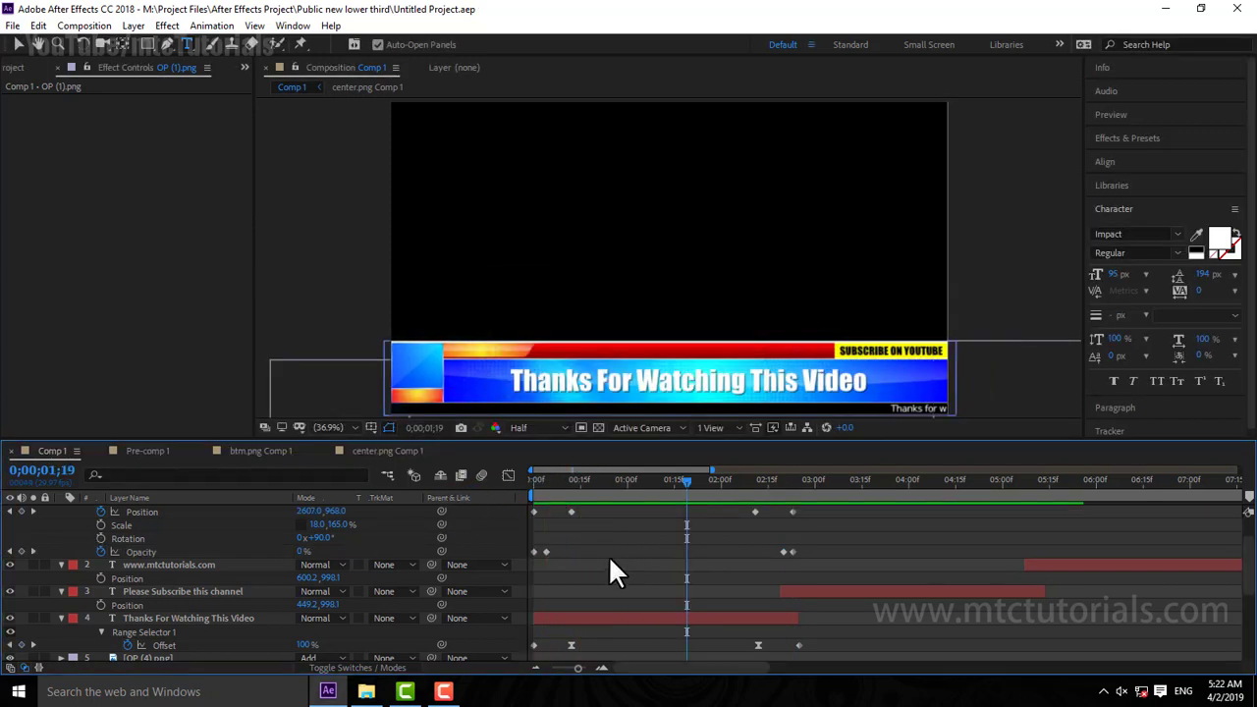
{"action": "left_click_drag", "start_coordinate": [557, 487], "coordinate": [452, 486]}
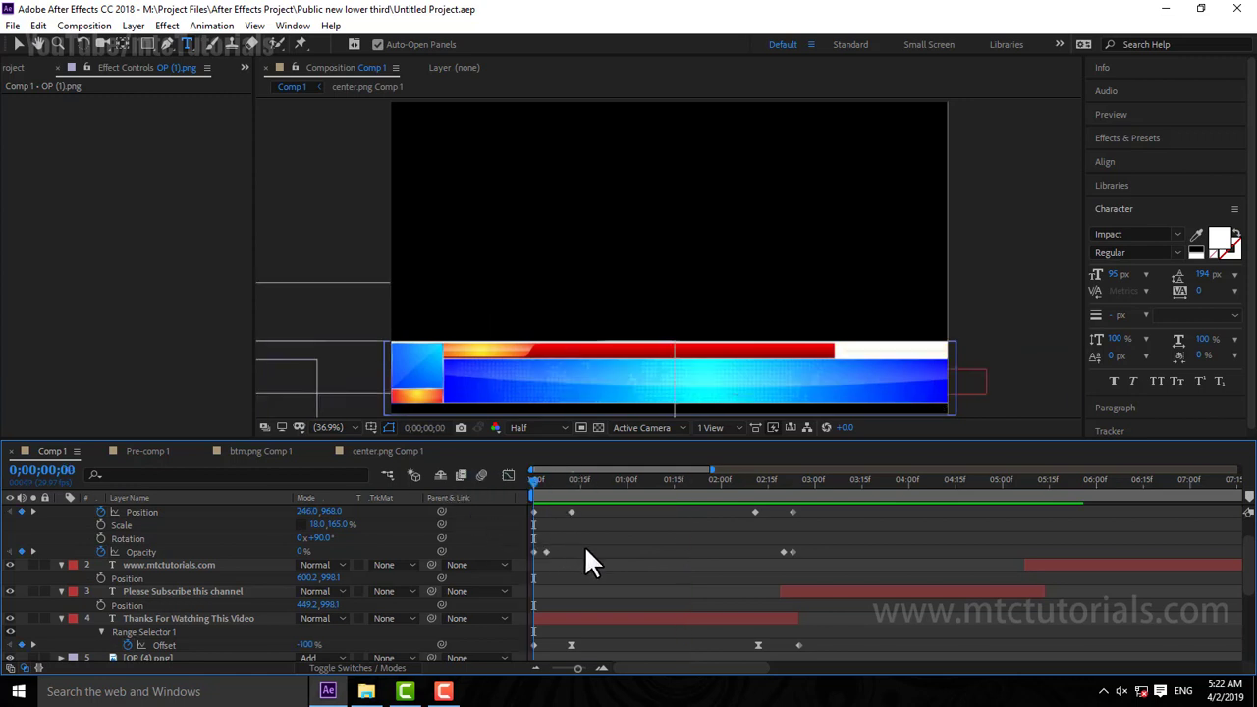
{"action": "key", "text": "space"}
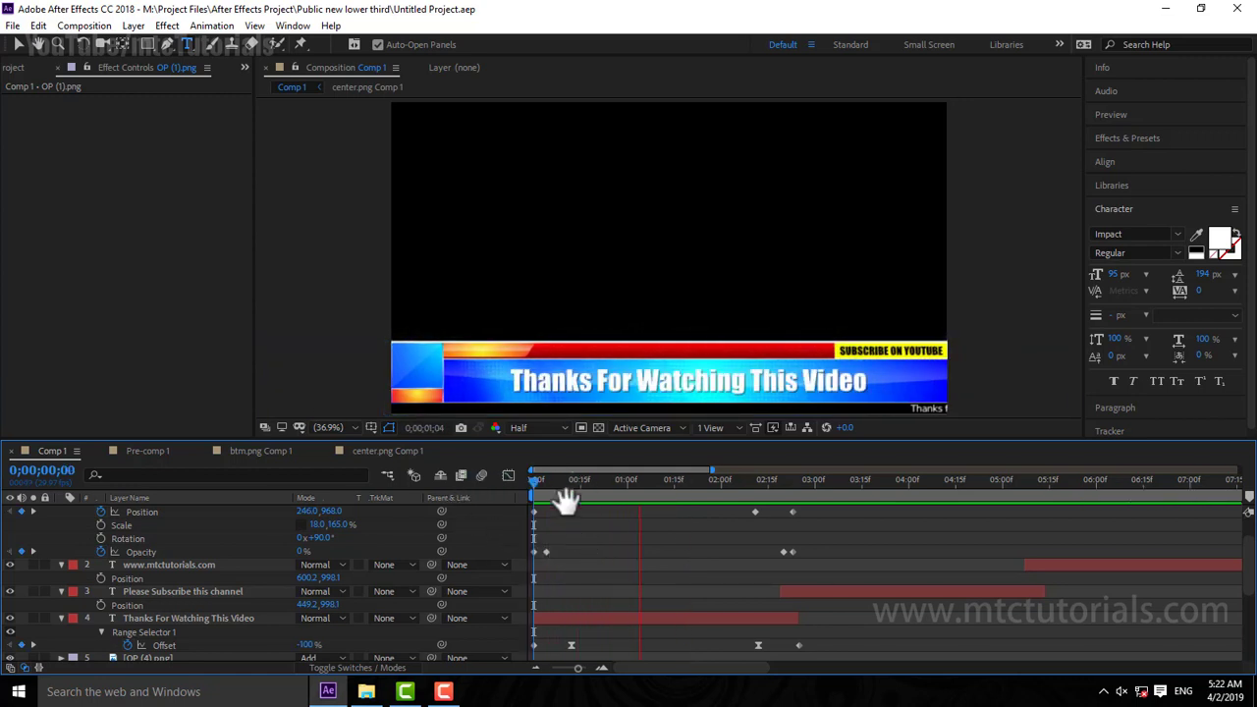
{"action": "key", "text": "space"}
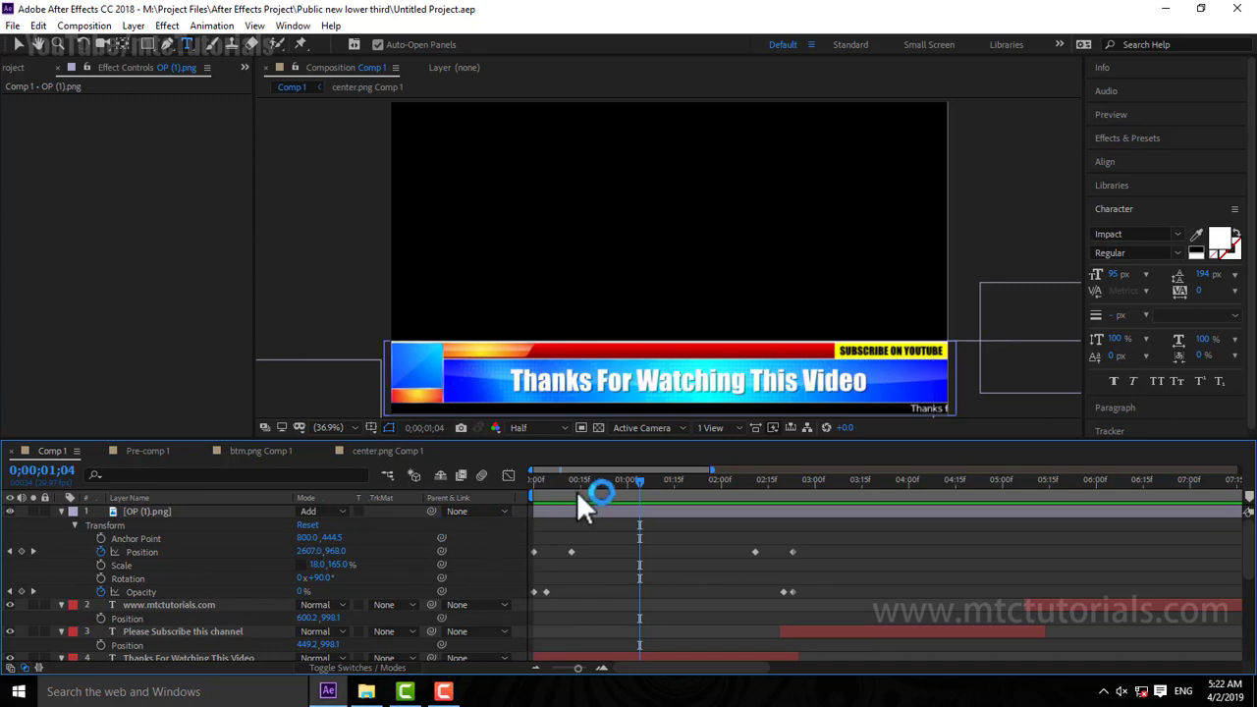
{"action": "left_click_drag", "start_coordinate": [578, 483], "coordinate": [522, 503]}
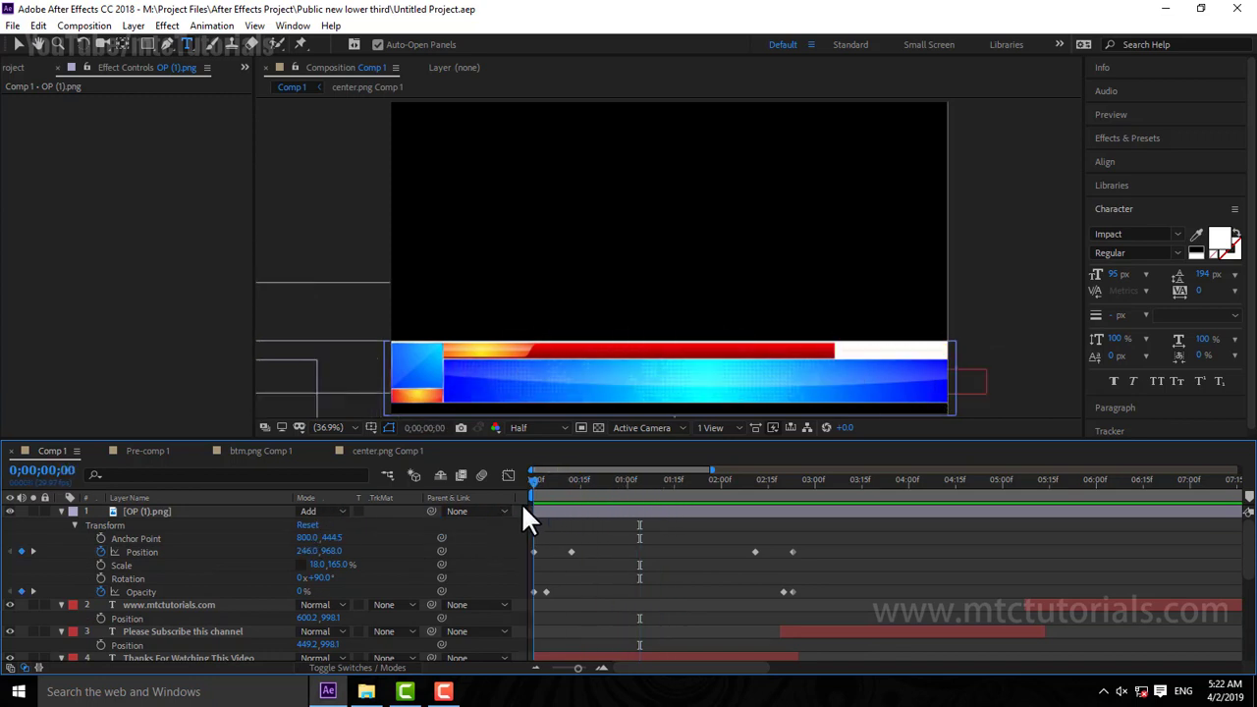
Step: Add 100% Opacity keyframes at frame 4 and at 2;20, then preview from the start
{"action": "left_click_drag", "start_coordinate": [547, 488], "coordinate": [546, 488]}
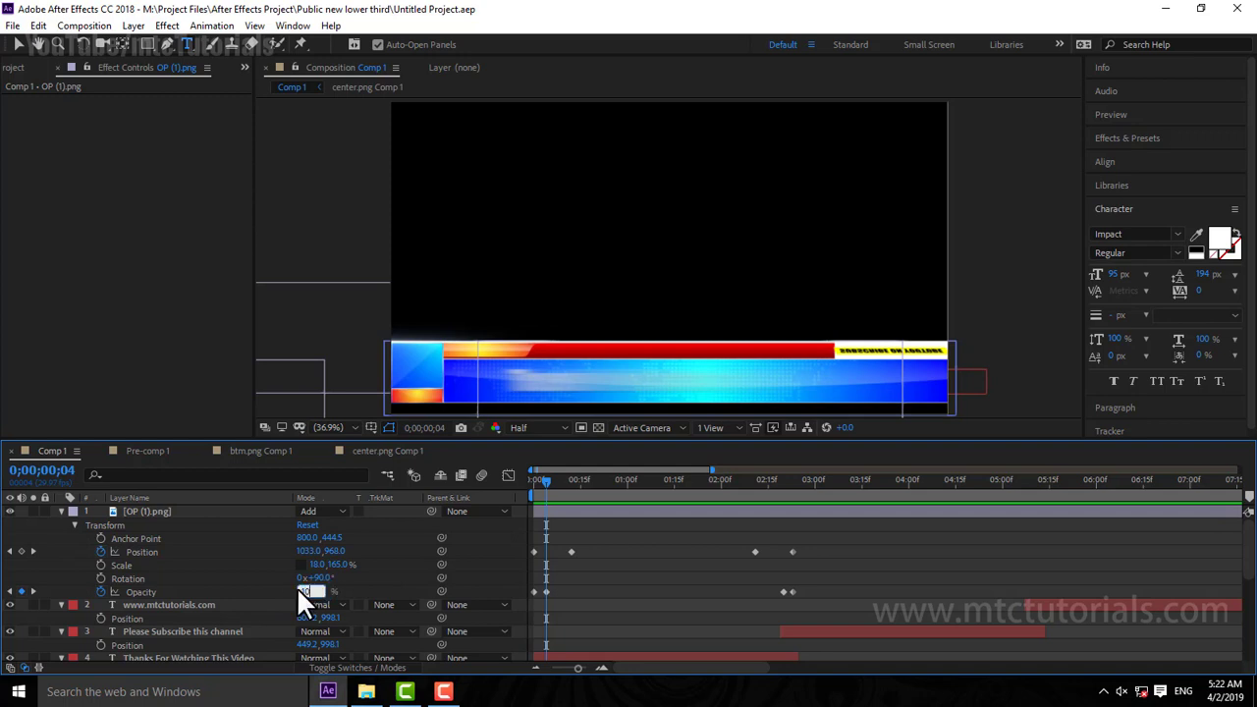
{"action": "left_click", "coordinate": [660, 511]}
{"action": "left_click_drag", "start_coordinate": [758, 493], "coordinate": [784, 494]}
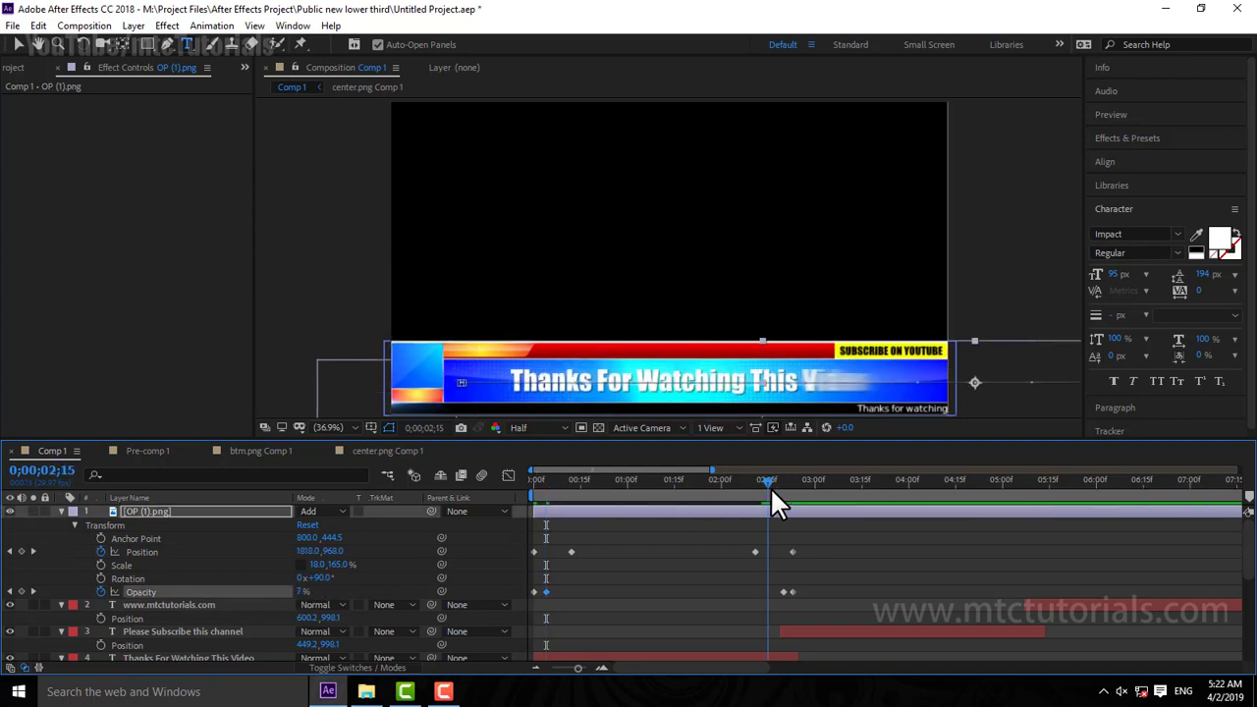
{"action": "left_click", "coordinate": [304, 593]}
{"action": "type", "text": "100"}
{"action": "key", "text": "Return"}
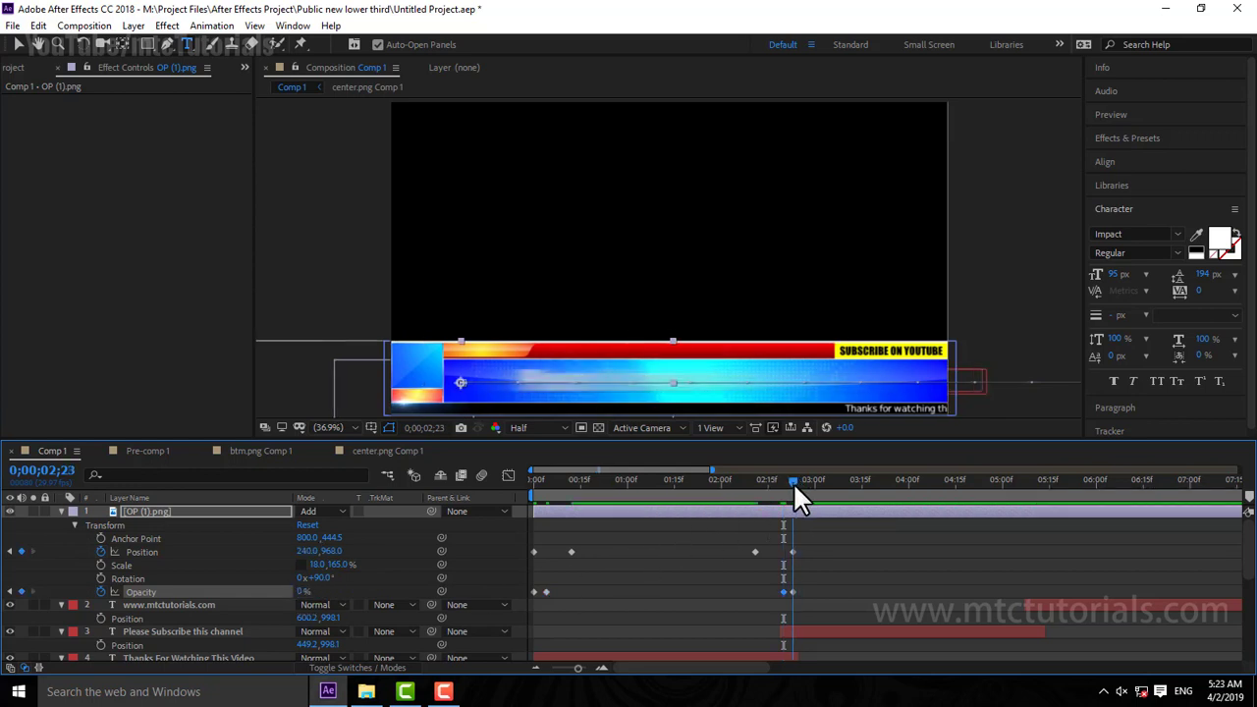
{"action": "key", "text": "Home"}
{"action": "key", "text": "space"}
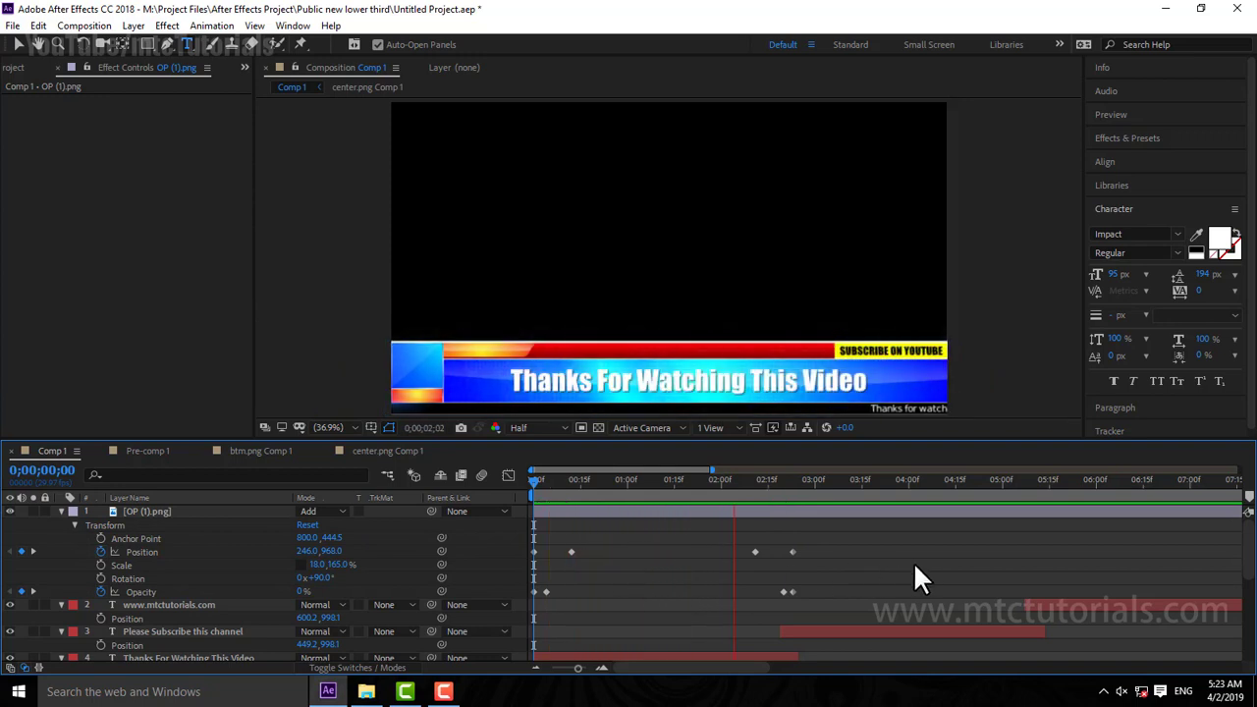
{"action": "key", "text": "space"}
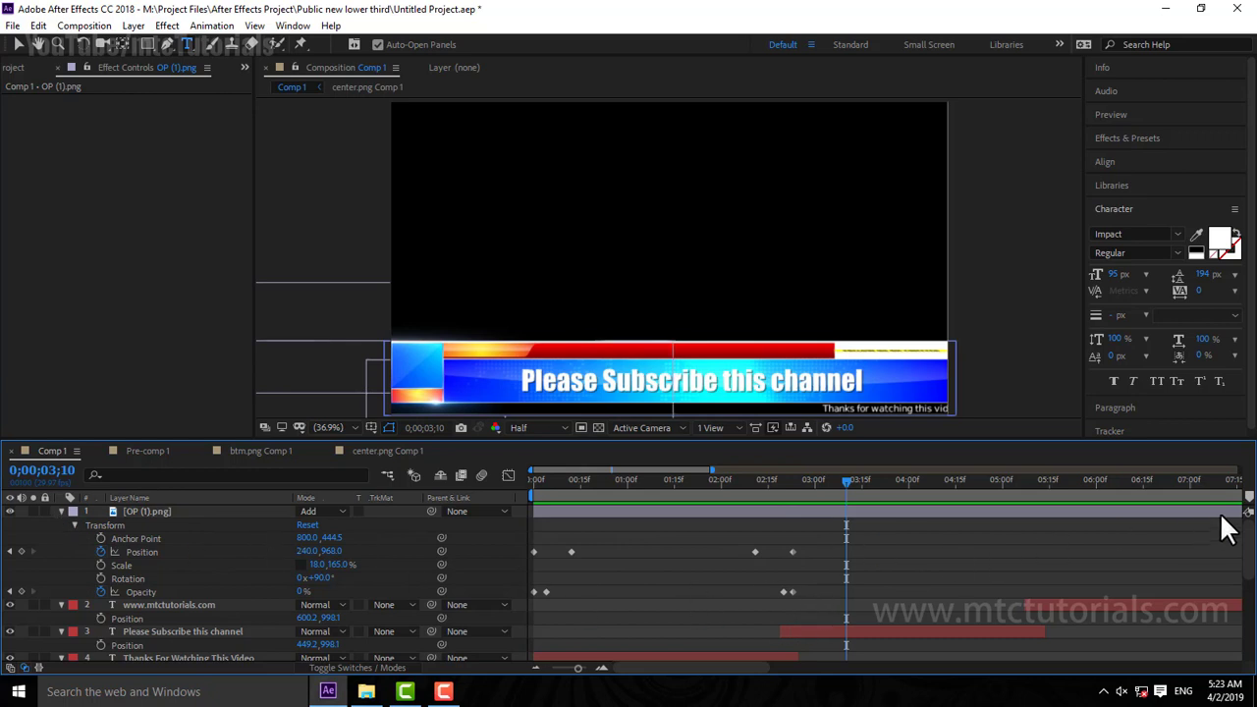
Step: Trim the OP (1).png flare layer's out-point to 2;23
{"action": "left_click_drag", "start_coordinate": [577, 668], "coordinate": [552, 668]}
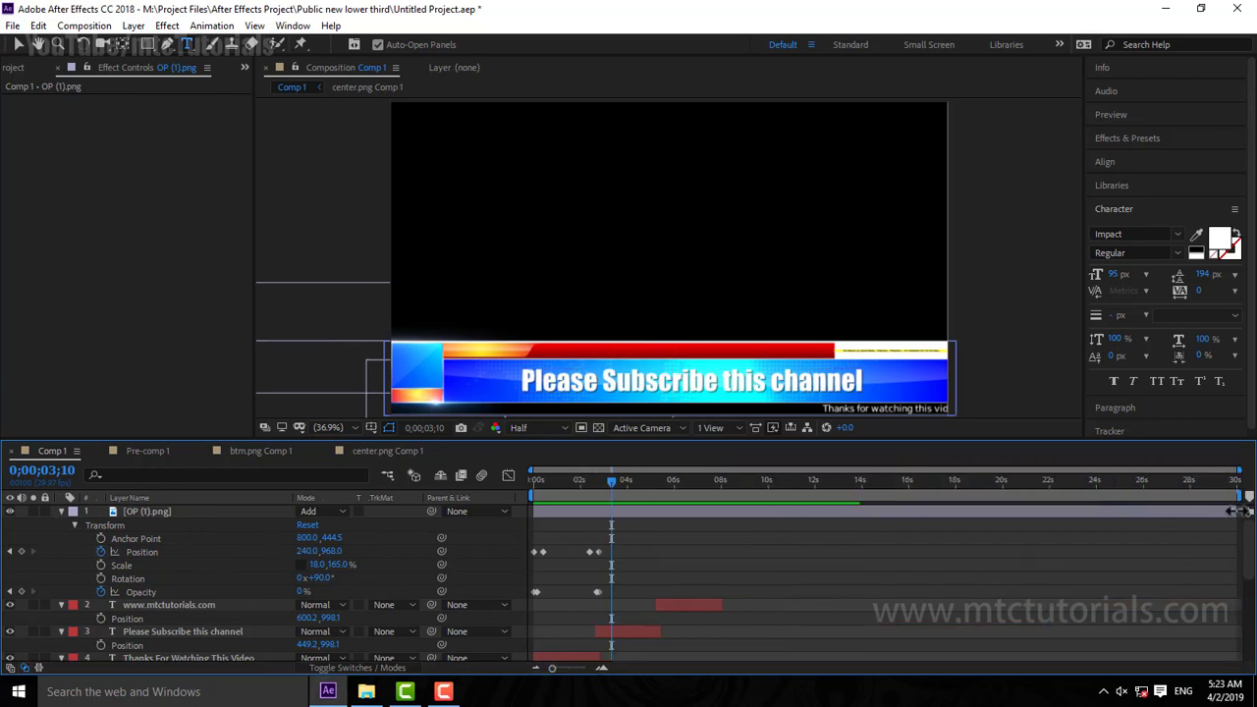
{"action": "left_click_drag", "start_coordinate": [1234, 511], "coordinate": [607, 512]}
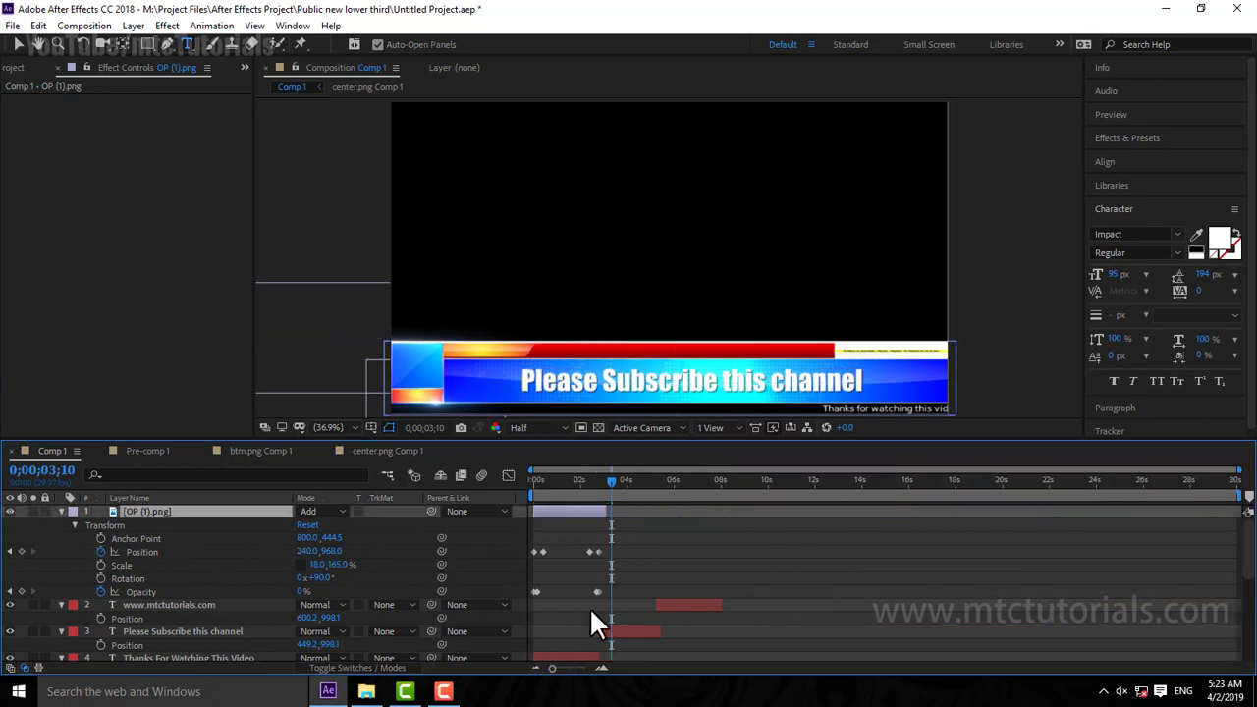
{"action": "left_click", "coordinate": [602, 668]}
{"action": "left_click_drag", "start_coordinate": [710, 673], "coordinate": [678, 673]}
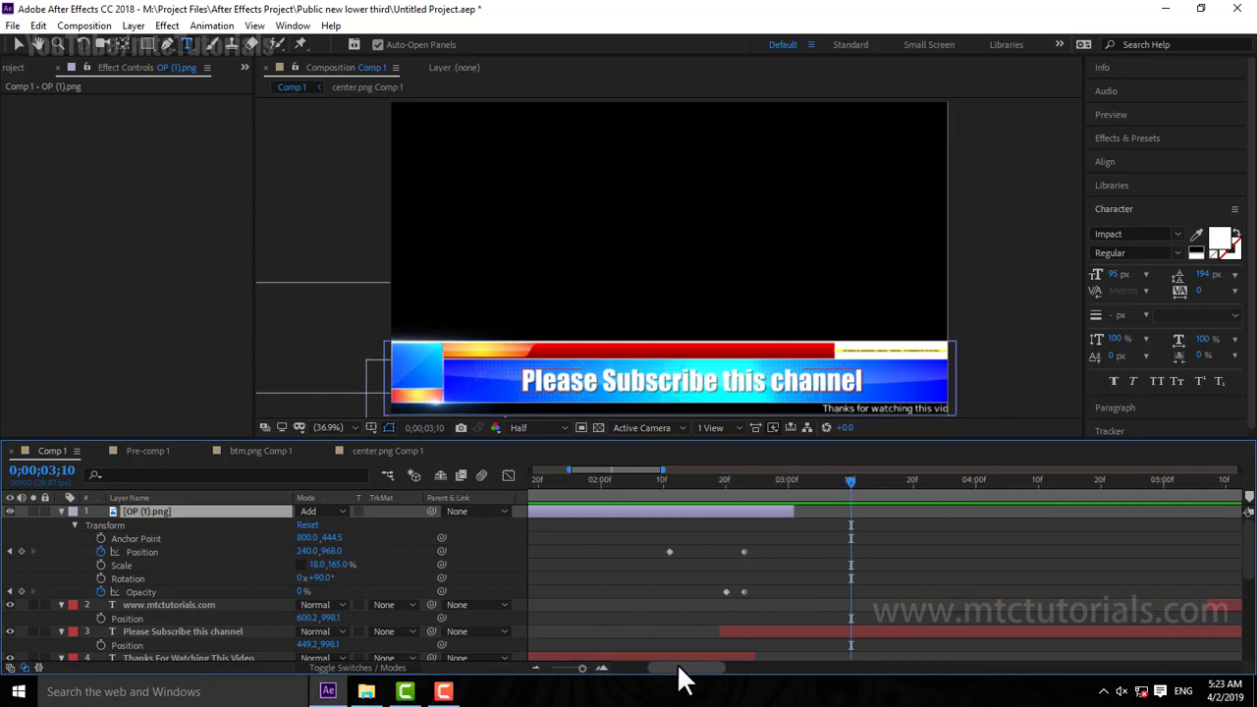
{"action": "left_click", "coordinate": [771, 481]}
{"action": "left_click_drag", "start_coordinate": [811, 511], "coordinate": [772, 517]}
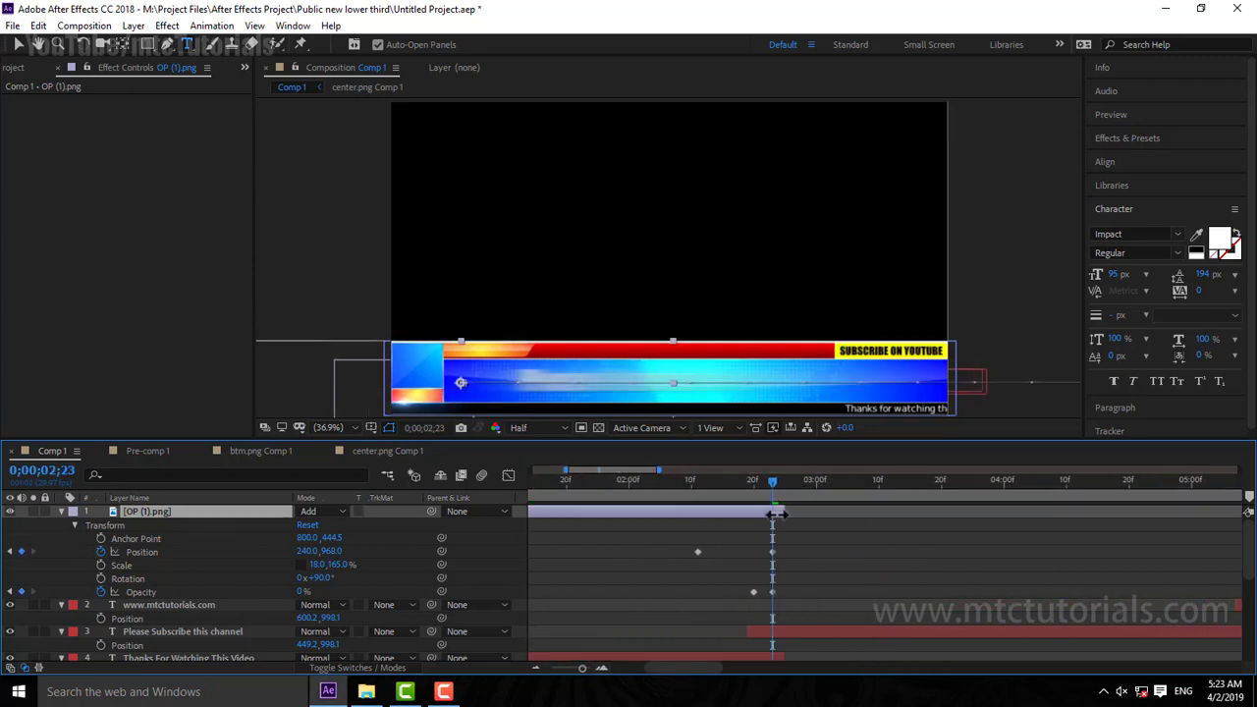
{"action": "left_click_drag", "start_coordinate": [570, 674], "coordinate": [555, 673]}
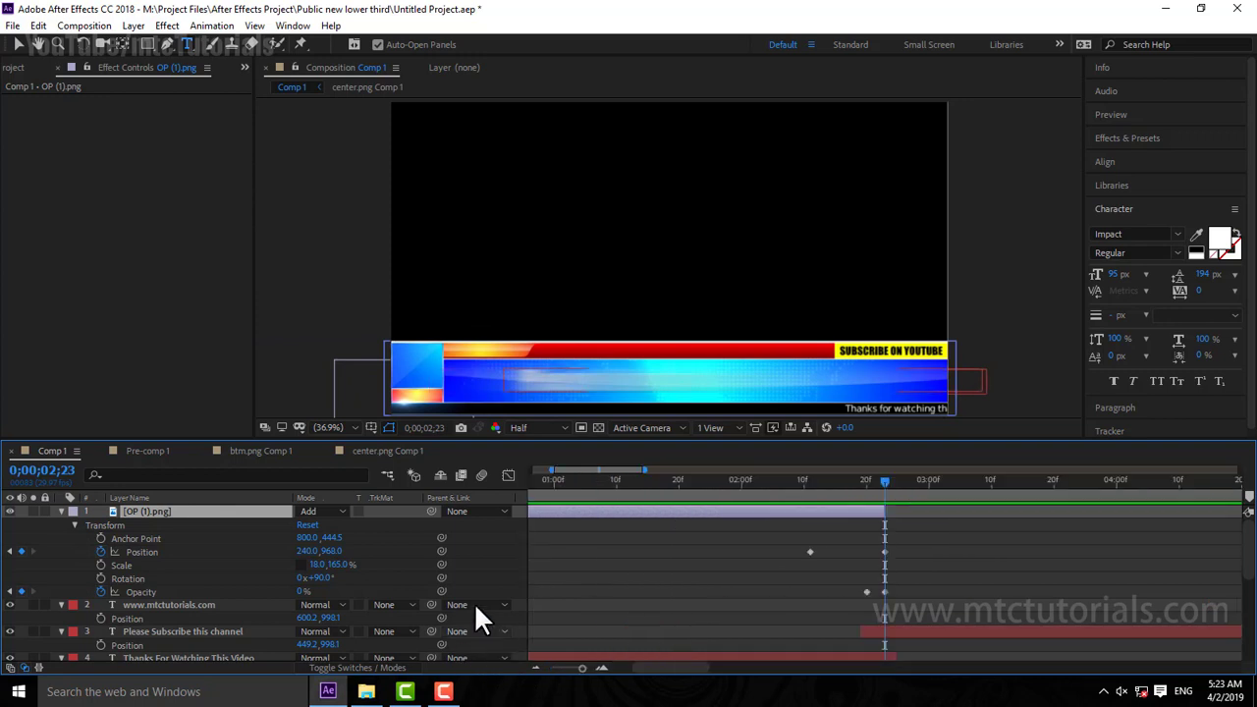
{"action": "left_click", "coordinate": [539, 667]}
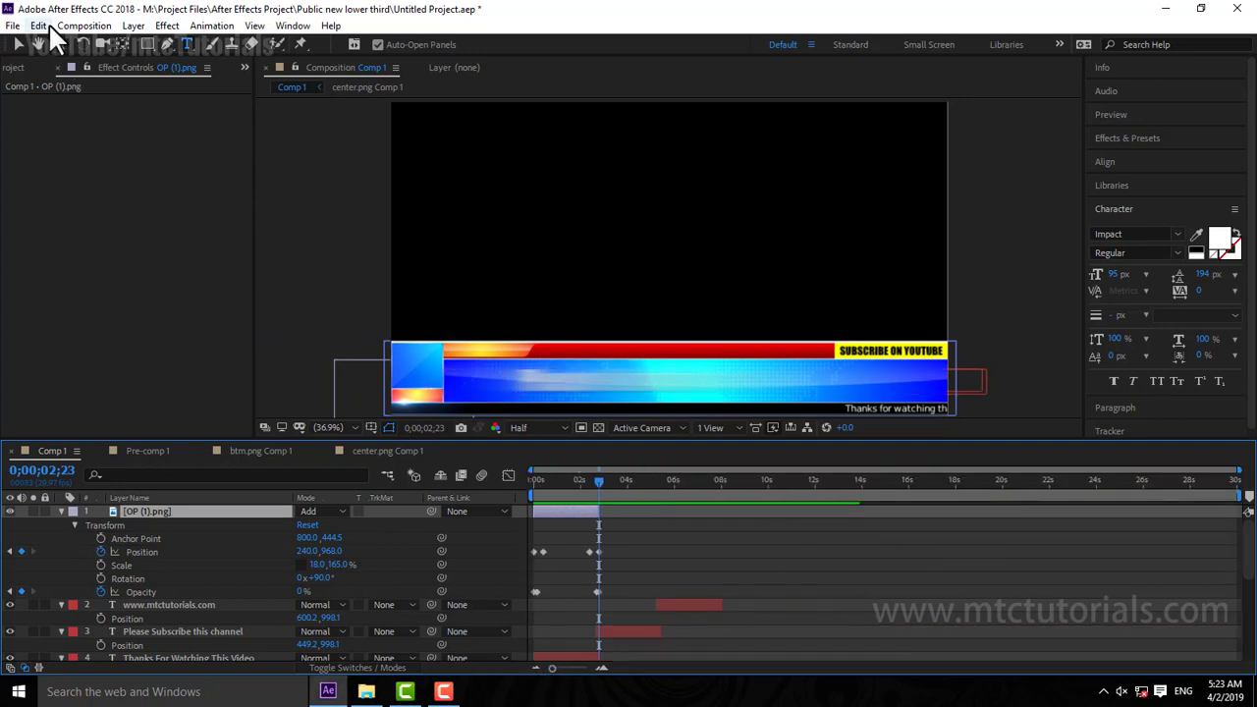
Step: Duplicate the flare layer with Edit > Duplicate and make the copy start at 2;23
{"action": "left_click", "coordinate": [43, 26]}
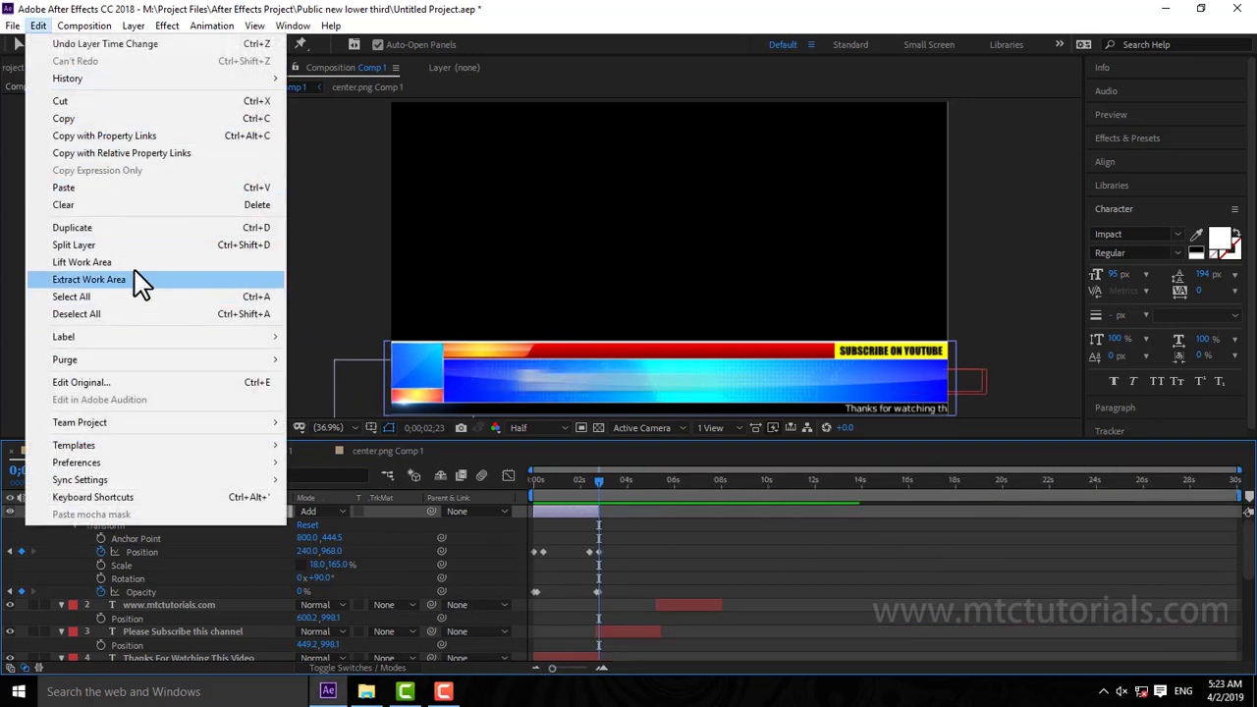
{"action": "left_click", "coordinate": [122, 228]}
{"action": "left_click", "coordinate": [601, 668]}
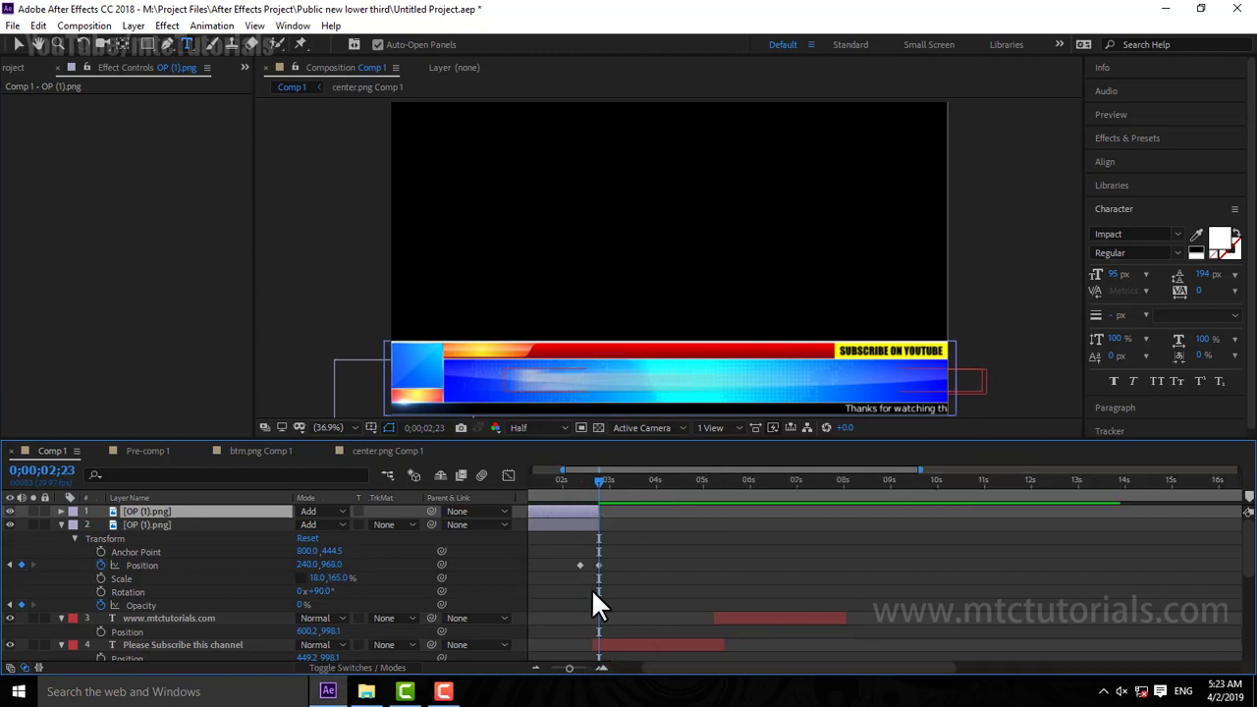
{"action": "left_click", "coordinate": [602, 668]}
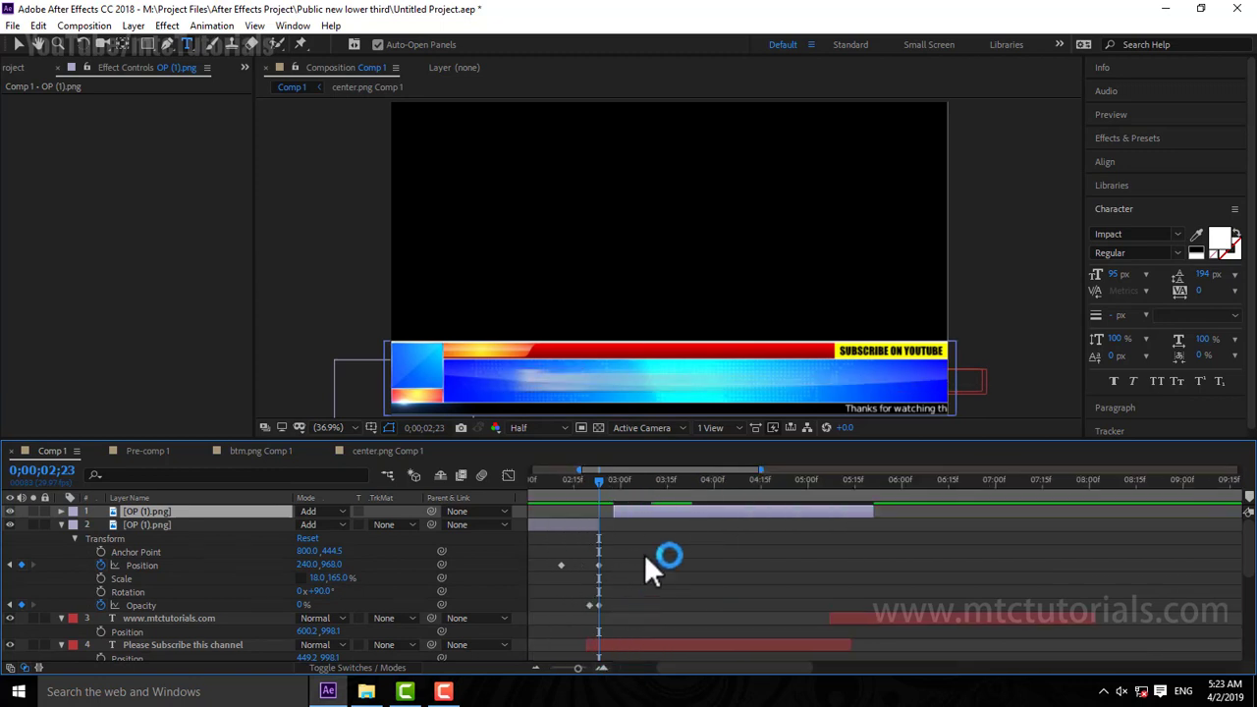
{"action": "mouse_move", "coordinate": [632, 511]}
{"action": "left_mouse_down"}
{"action": "mouse_move", "coordinate": [584, 483]}
{"action": "mouse_move", "coordinate": [603, 511]}
{"action": "left_mouse_up"}
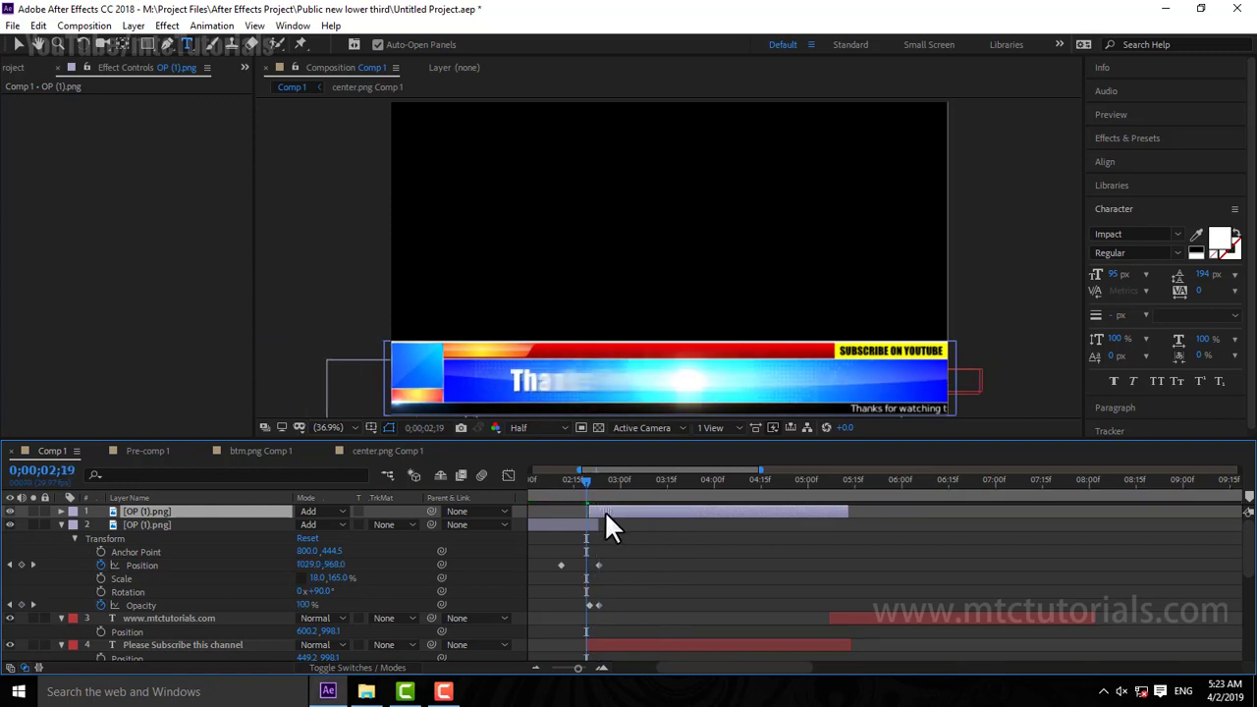
Step: Scrub from 2;07 to past 5 seconds to check both flare sweeps over the title changes
{"action": "left_click", "coordinate": [548, 481]}
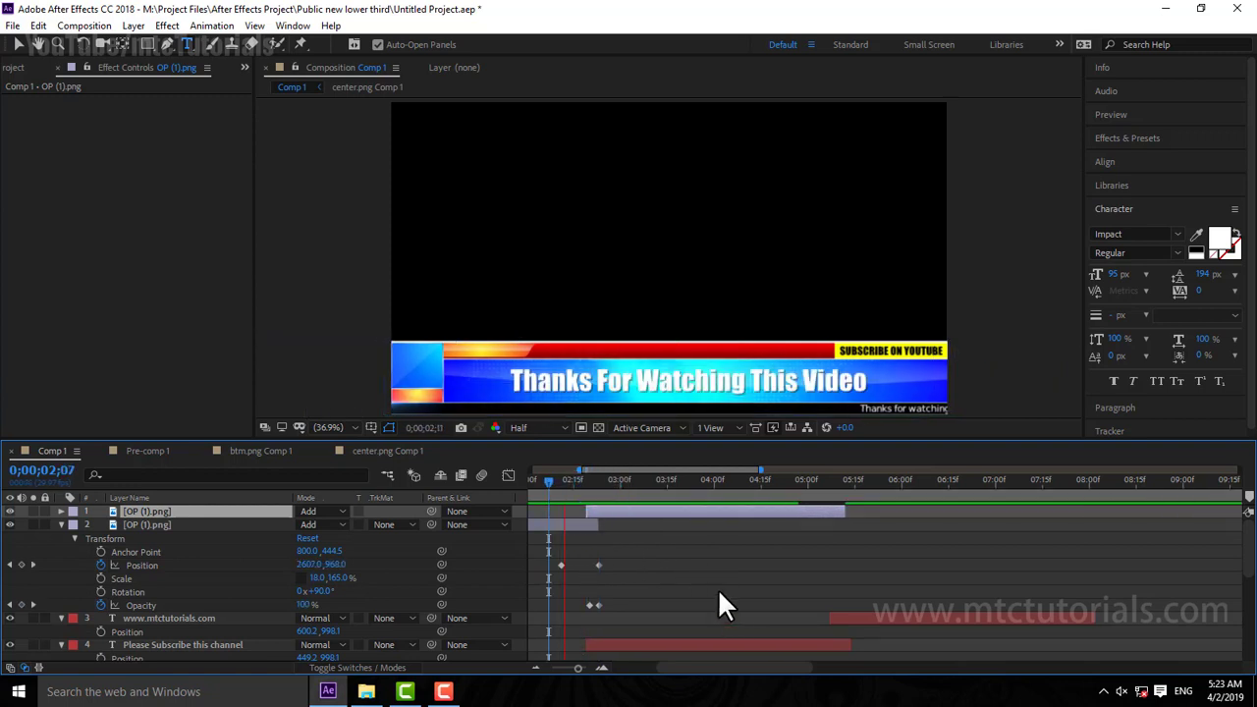
{"action": "key", "text": "space"}
{"action": "mouse_move", "coordinate": [586, 482]}
{"action": "left_mouse_down"}
{"action": "mouse_move", "coordinate": [557, 482]}
{"action": "mouse_move", "coordinate": [613, 483]}
{"action": "left_mouse_up"}
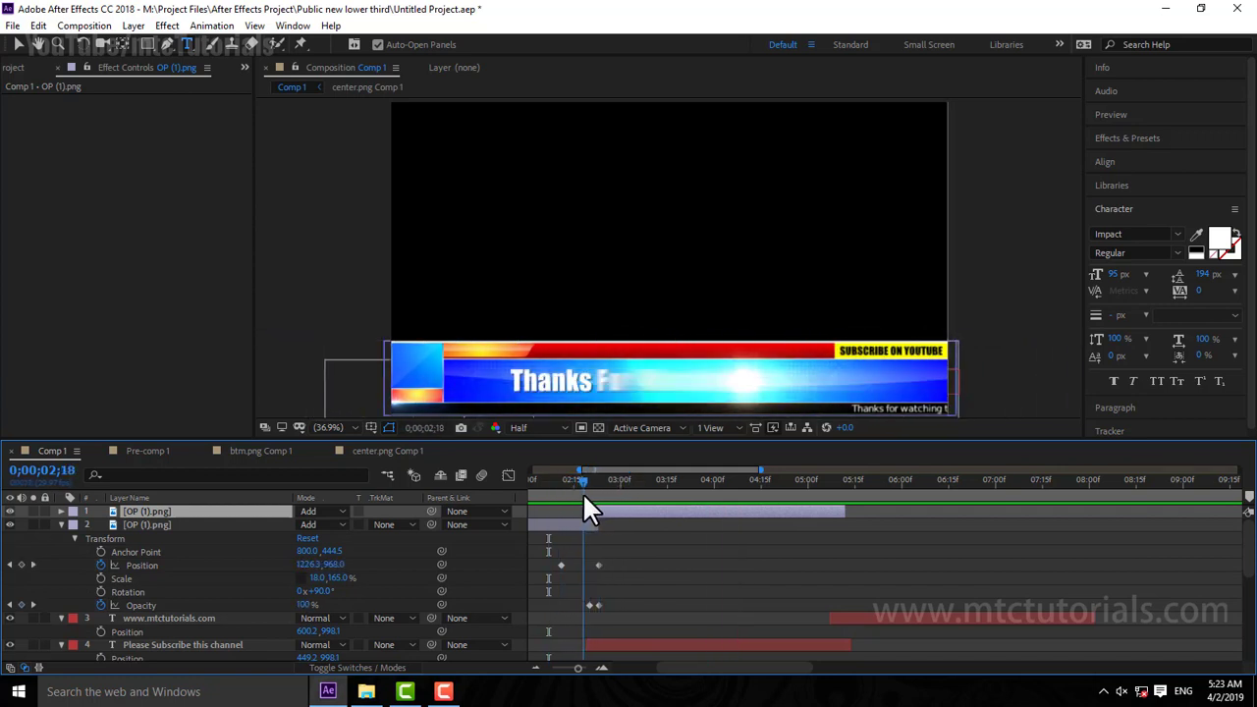
{"action": "mouse_move", "coordinate": [613, 485]}
{"action": "left_mouse_down"}
{"action": "mouse_move", "coordinate": [570, 490]}
{"action": "mouse_move", "coordinate": [600, 487]}
{"action": "left_mouse_up"}
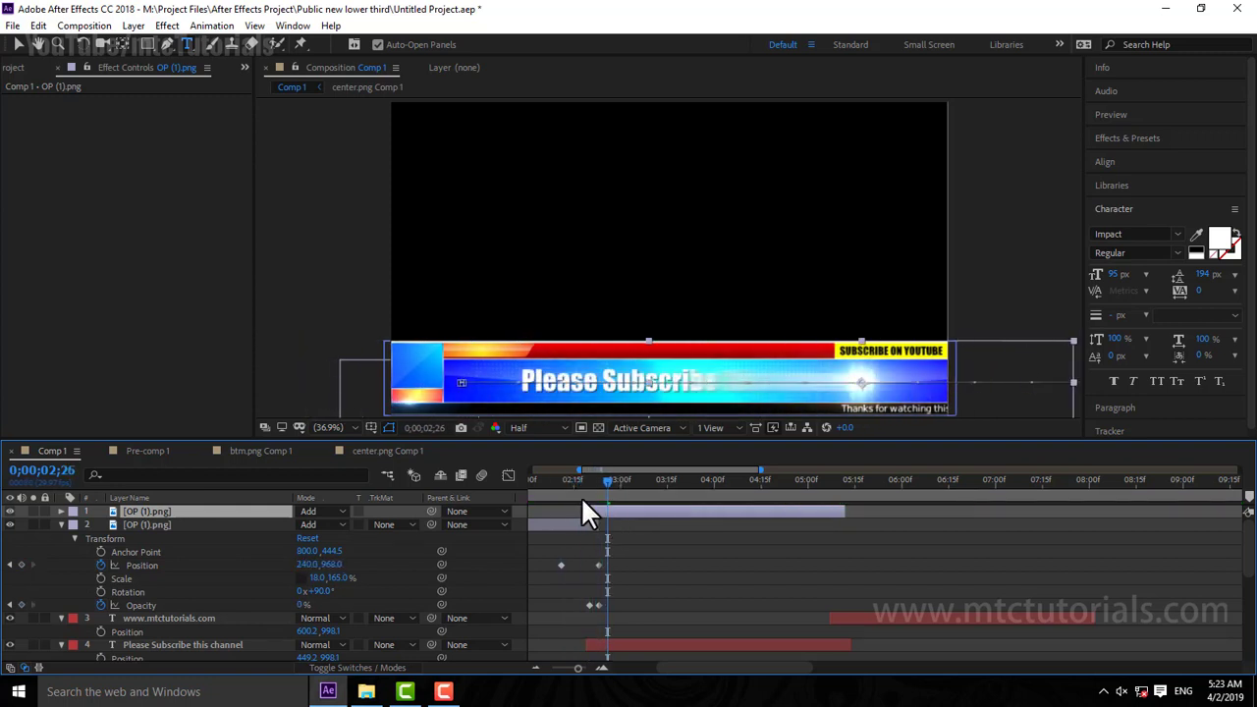
{"action": "mouse_move", "coordinate": [600, 487]}
{"action": "left_mouse_down"}
{"action": "mouse_move", "coordinate": [567, 486]}
{"action": "mouse_move", "coordinate": [702, 486]}
{"action": "mouse_move", "coordinate": [764, 503]}
{"action": "left_mouse_up"}
{"action": "left_click_drag", "start_coordinate": [805, 508], "coordinate": [815, 506]}
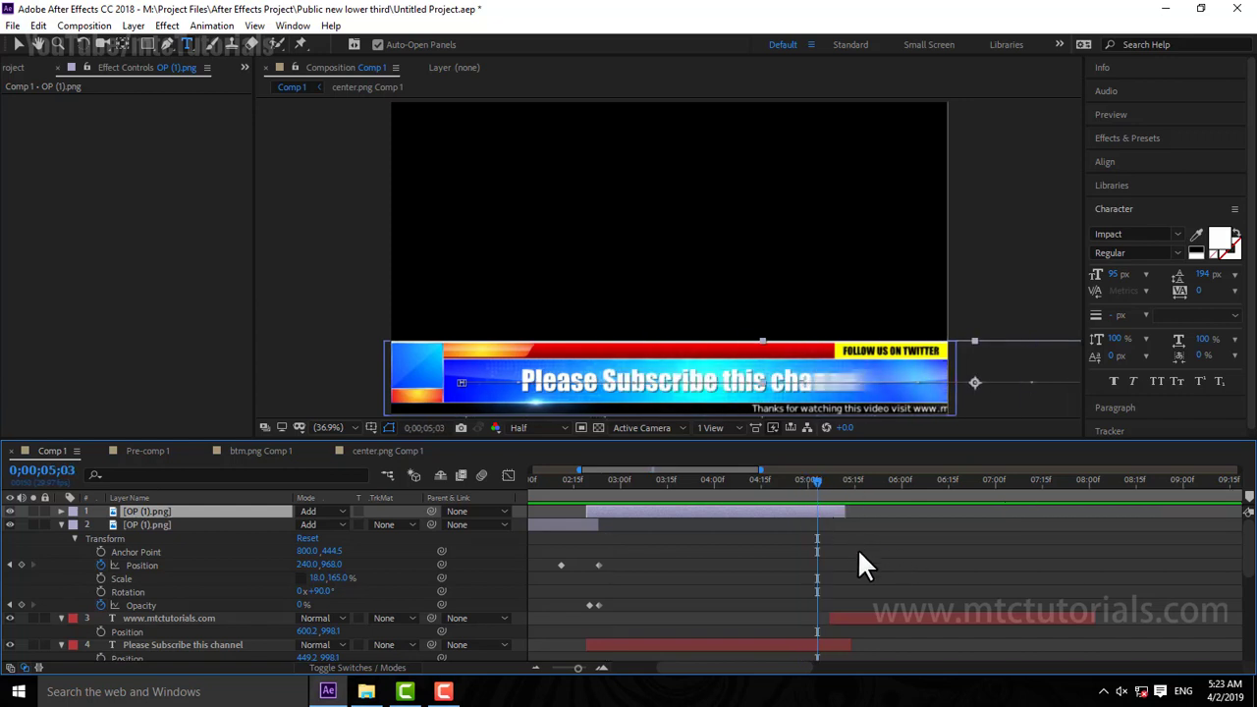
{"action": "key", "text": "u"}
{"action": "left_click_drag", "start_coordinate": [819, 485], "coordinate": [854, 481]}
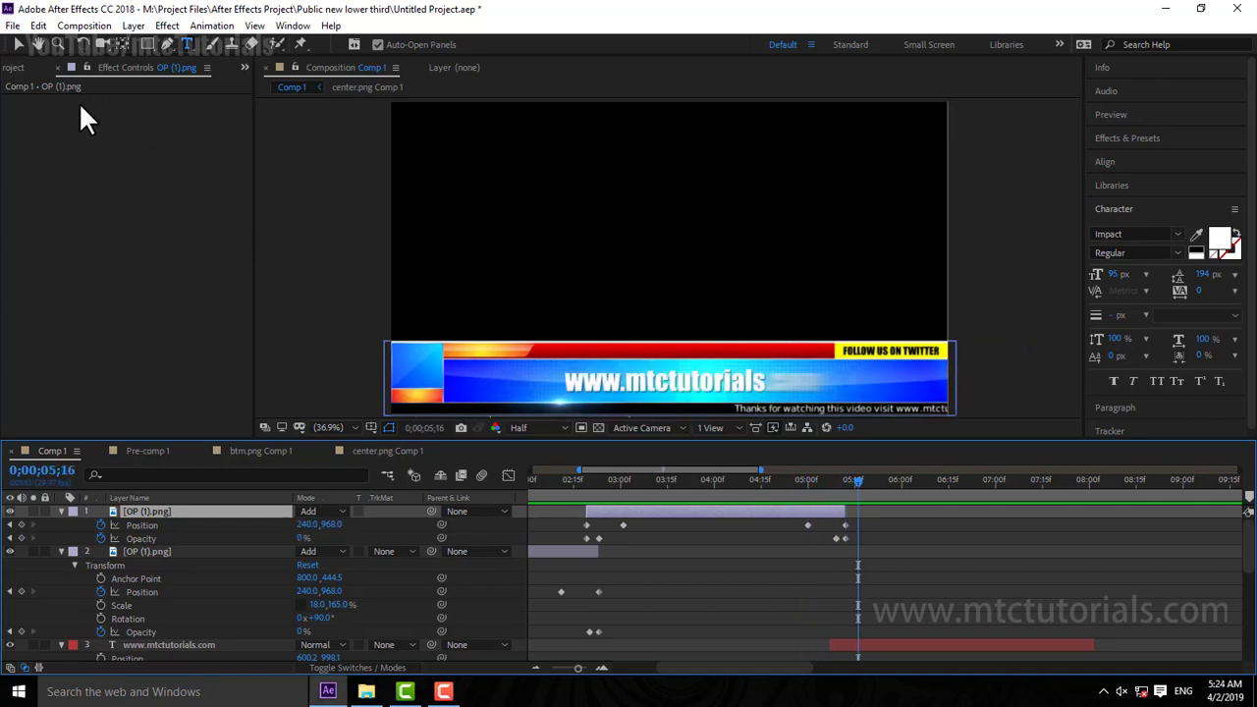
Step: Duplicate the top OP (1).png flare layer and move the copy to start near 5;15
{"action": "left_click", "coordinate": [36, 25]}
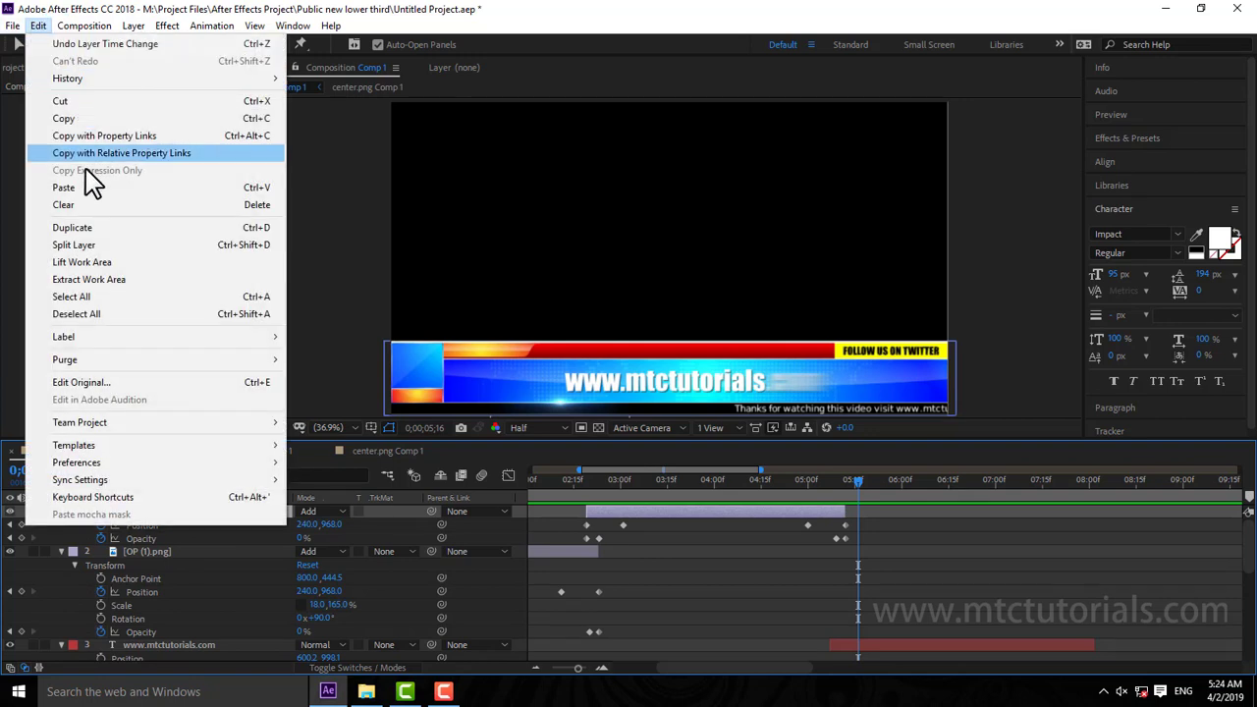
{"action": "left_click", "coordinate": [84, 229]}
{"action": "left_click_drag", "start_coordinate": [797, 511], "coordinate": [1055, 516]}
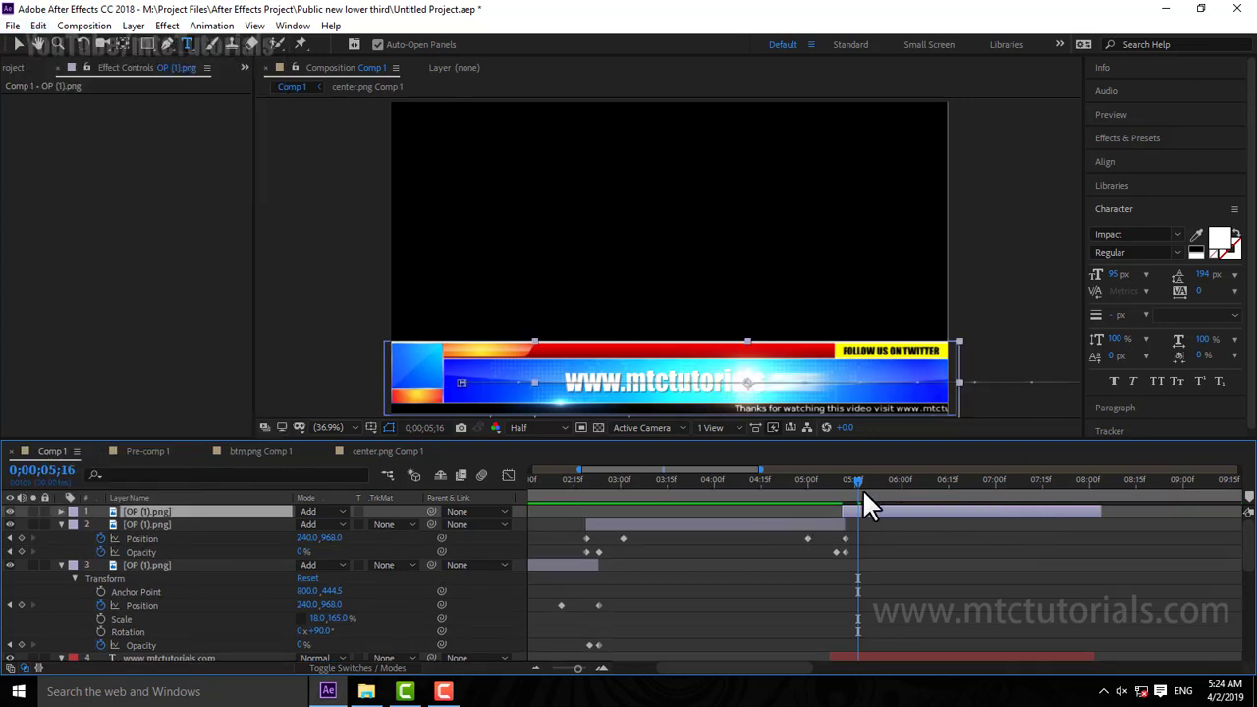
{"action": "mouse_move", "coordinate": [862, 488]}
{"action": "left_mouse_down"}
{"action": "mouse_move", "coordinate": [829, 487]}
{"action": "mouse_move", "coordinate": [856, 505]}
{"action": "mouse_move", "coordinate": [852, 480]}
{"action": "mouse_move", "coordinate": [957, 480]}
{"action": "left_mouse_up"}
{"action": "left_click", "coordinate": [533, 672]}
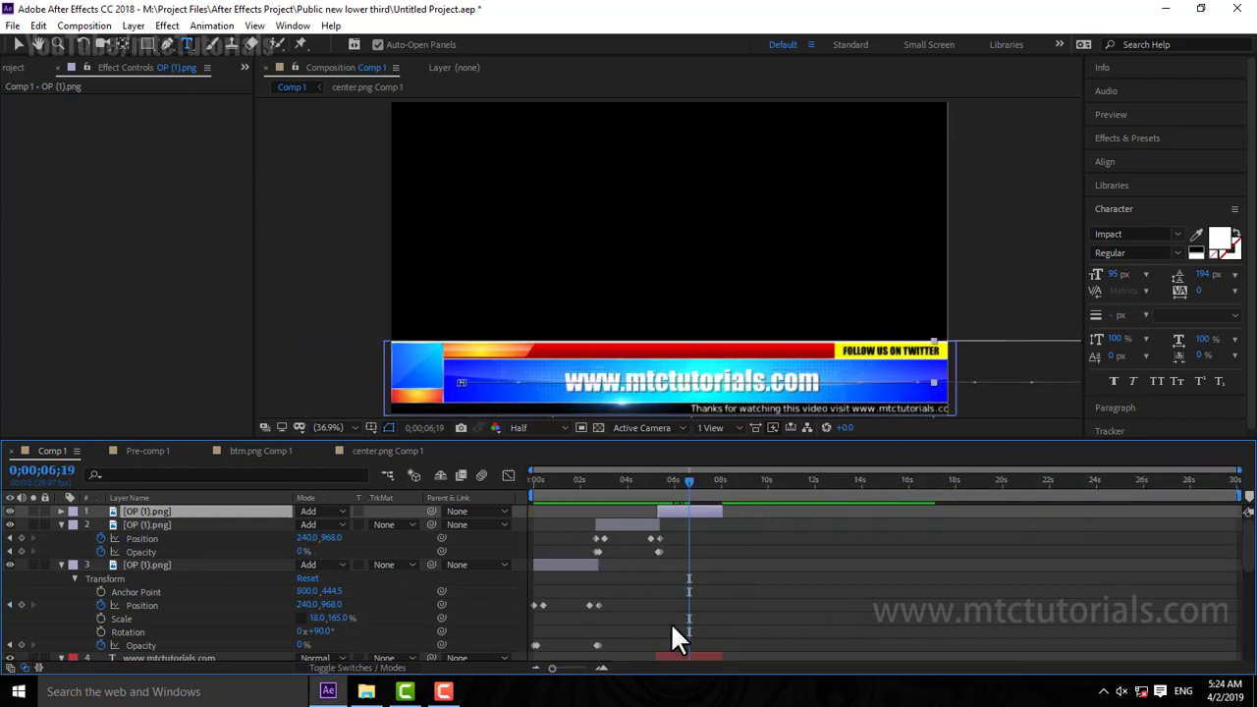
{"action": "scroll", "coordinate": [750, 589], "scroll_direction": "down", "scroll_amount": 3}
{"action": "scroll", "coordinate": [752, 587], "scroll_direction": "up", "scroll_amount": 3}
{"action": "scroll", "coordinate": [744, 594], "scroll_direction": "down", "scroll_amount": 3}
{"action": "scroll", "coordinate": [53, 535], "scroll_direction": "up", "scroll_amount": 3}
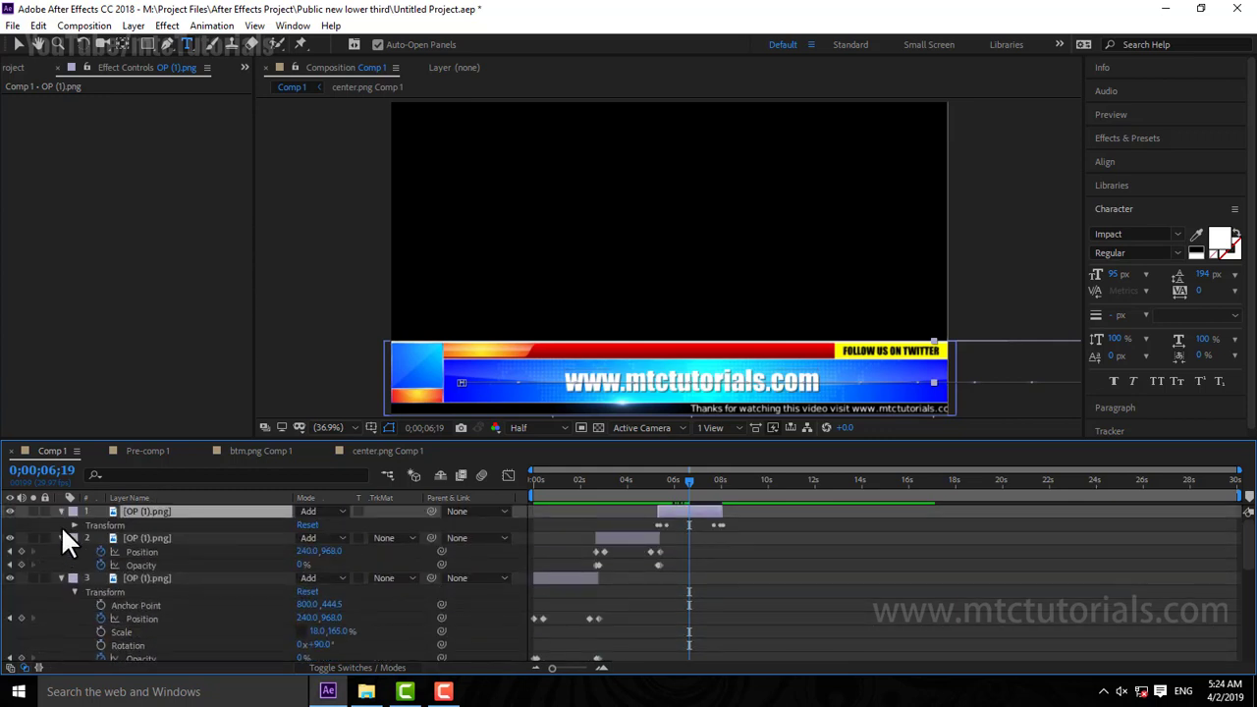
Step: Collapse the layers' property lists and preview the lower-third from 0
{"action": "left_click", "coordinate": [61, 525]}
{"action": "left_click", "coordinate": [61, 525]}
{"action": "left_click", "coordinate": [62, 525]}
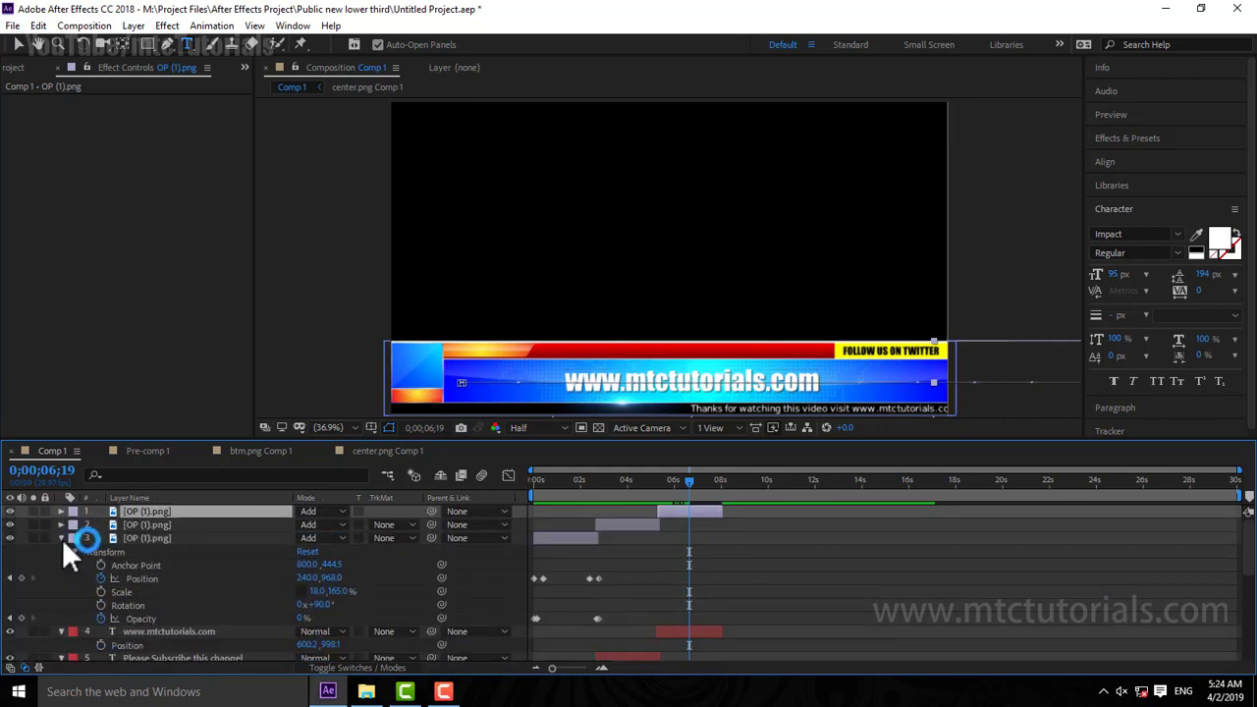
{"action": "left_click", "coordinate": [62, 538]}
{"action": "left_click", "coordinate": [60, 551]}
{"action": "left_click", "coordinate": [60, 564]}
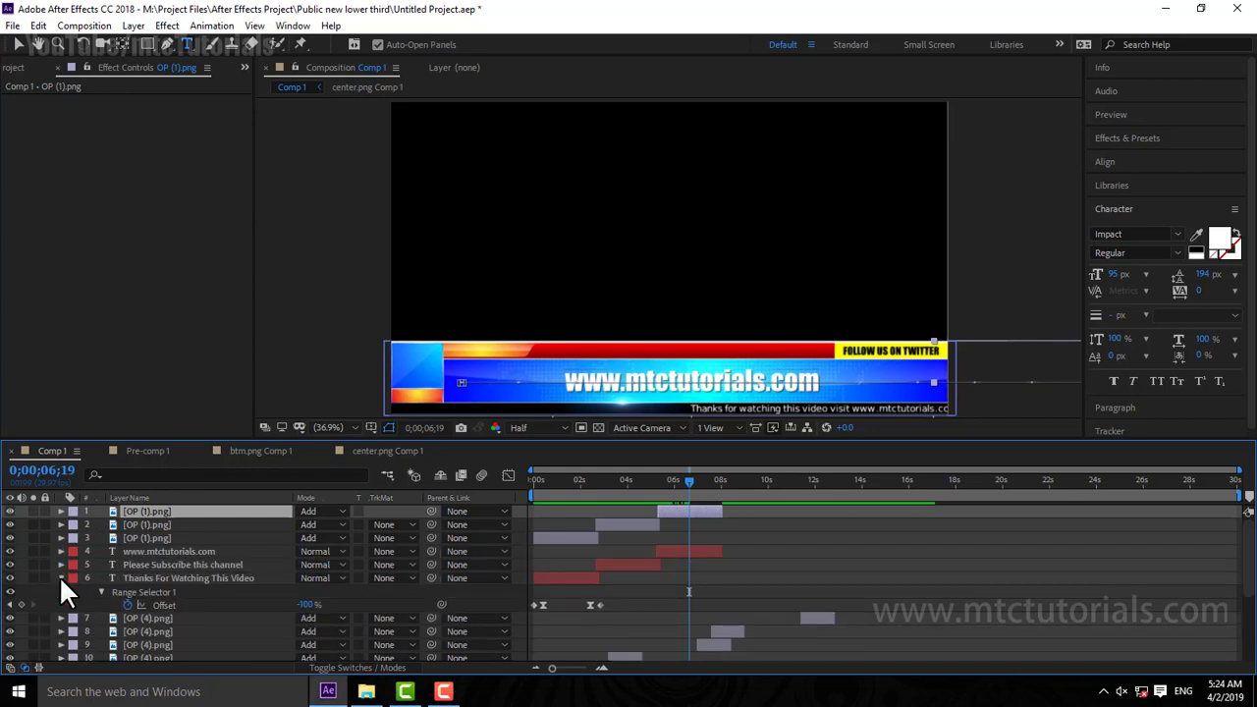
{"action": "left_click", "coordinate": [59, 578]}
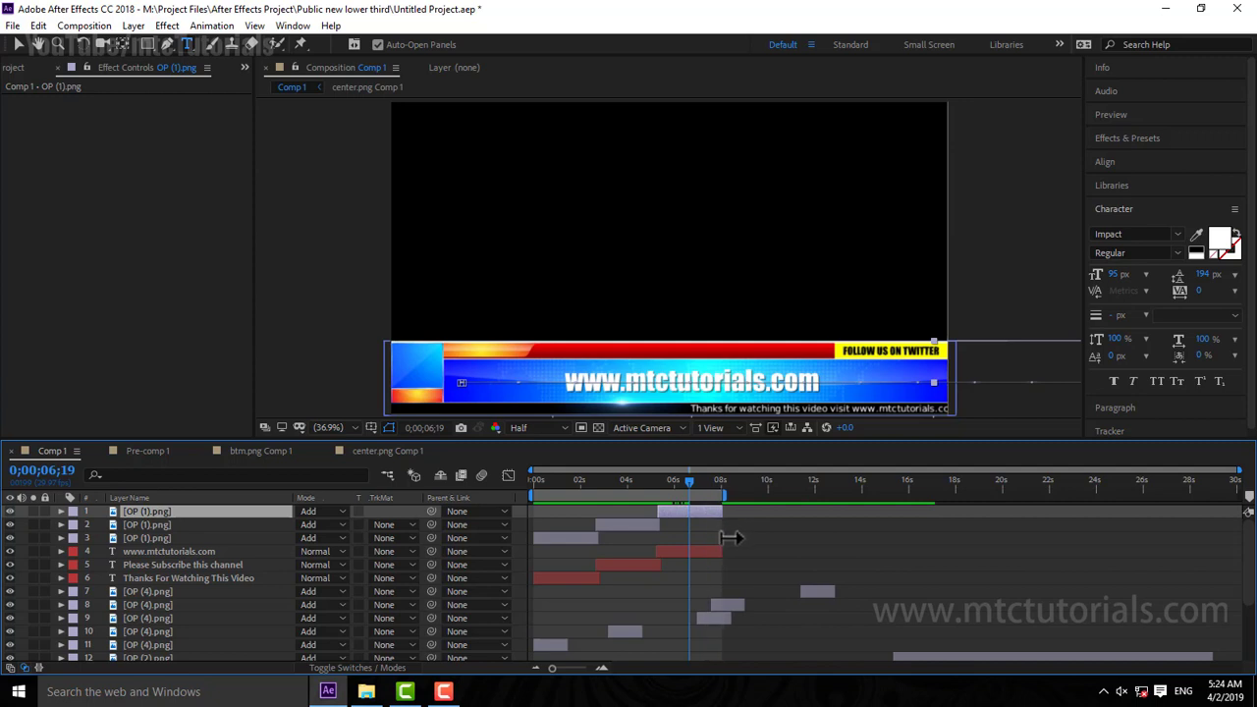
{"action": "left_click_drag", "start_coordinate": [692, 485], "coordinate": [427, 519]}
{"action": "key", "text": "space"}
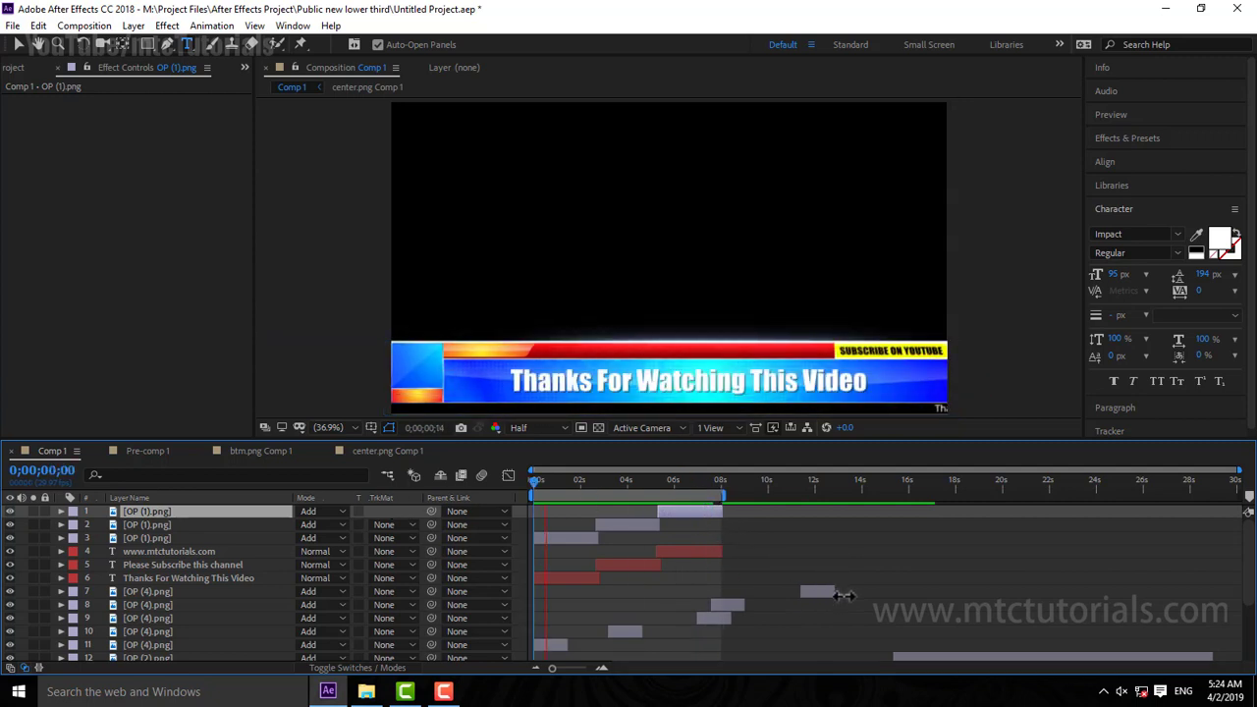
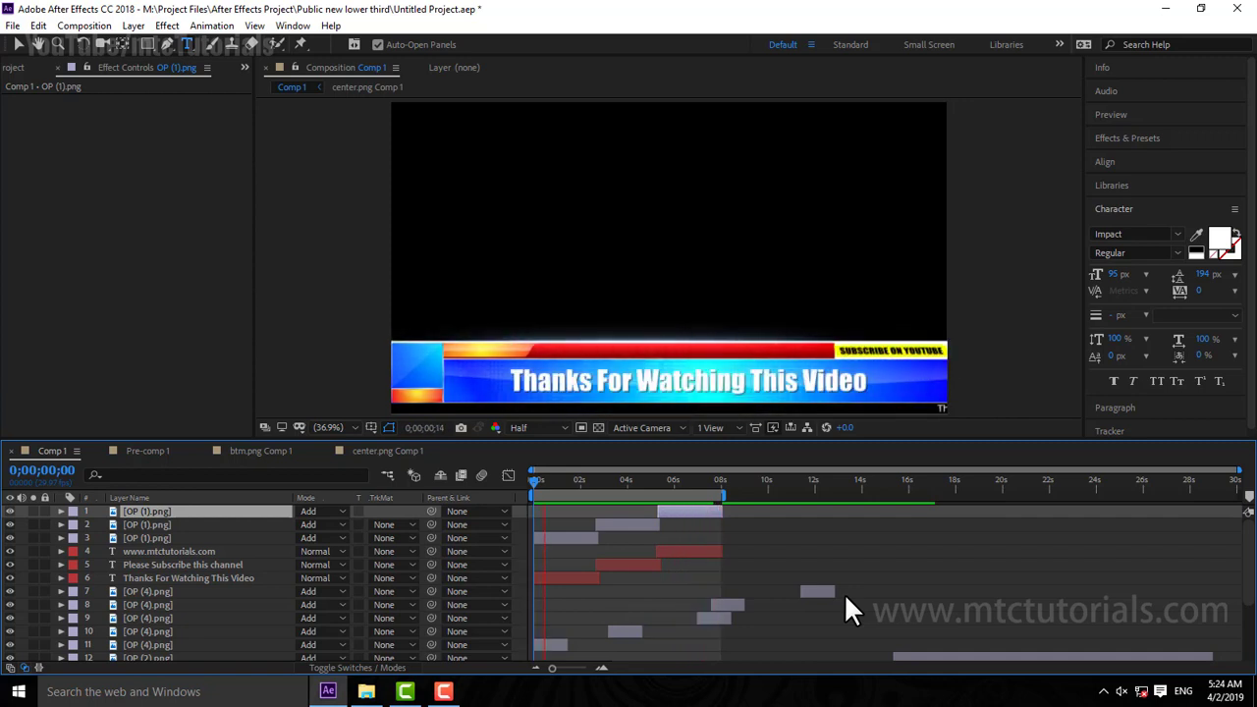
Step: Stop the preview and extend the Comp 1 work area end to 30 seconds
{"action": "key", "text": "space"}
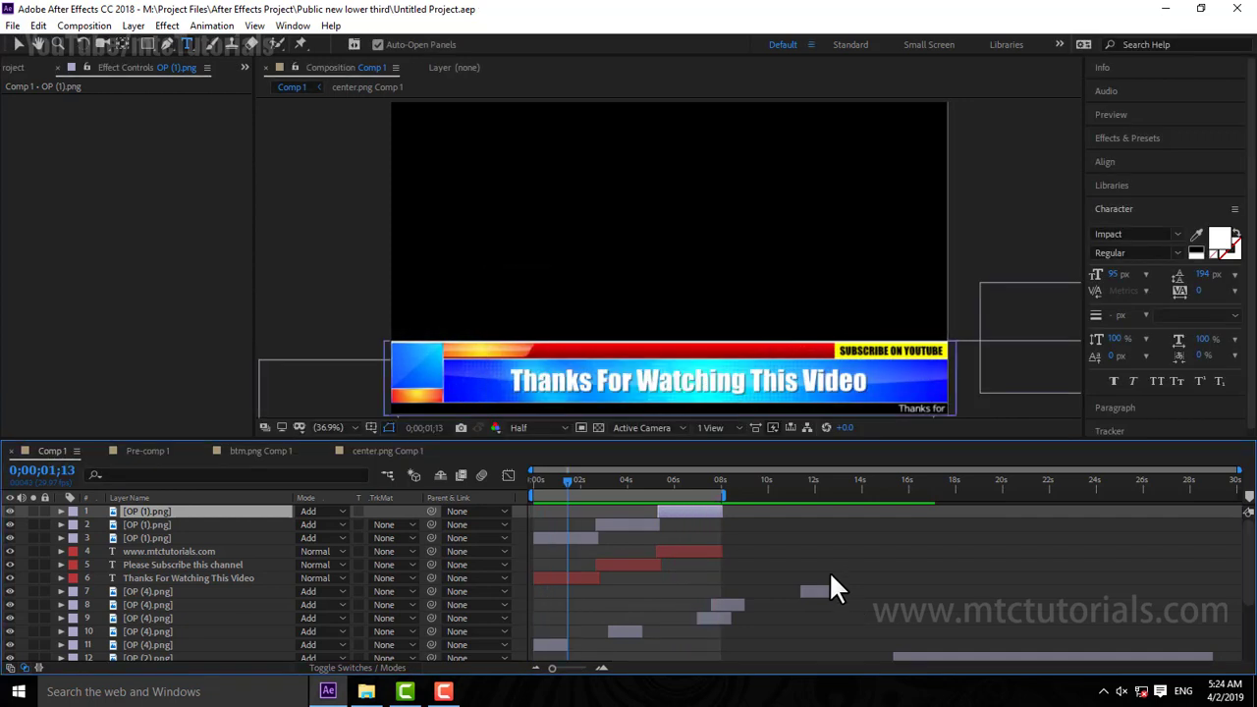
{"action": "left_click", "coordinate": [444, 692]}
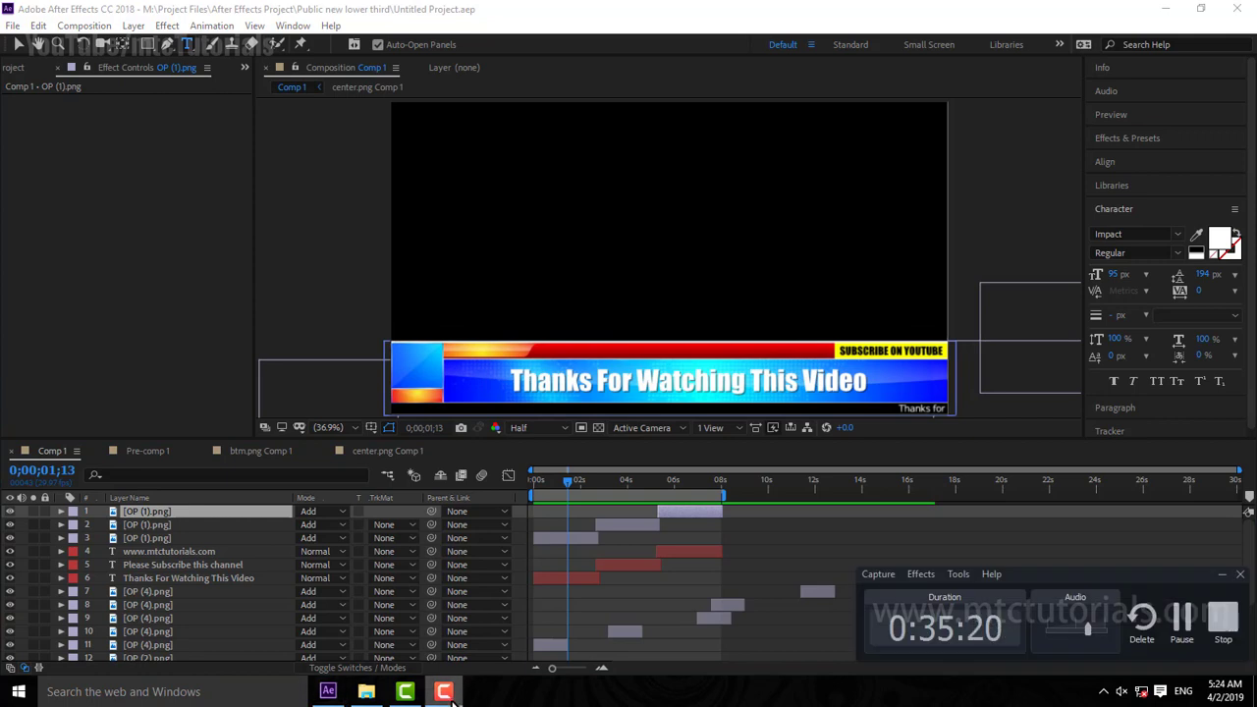
{"action": "left_click", "coordinate": [444, 692]}
{"action": "left_click_drag", "start_coordinate": [724, 481], "coordinate": [518, 490]}
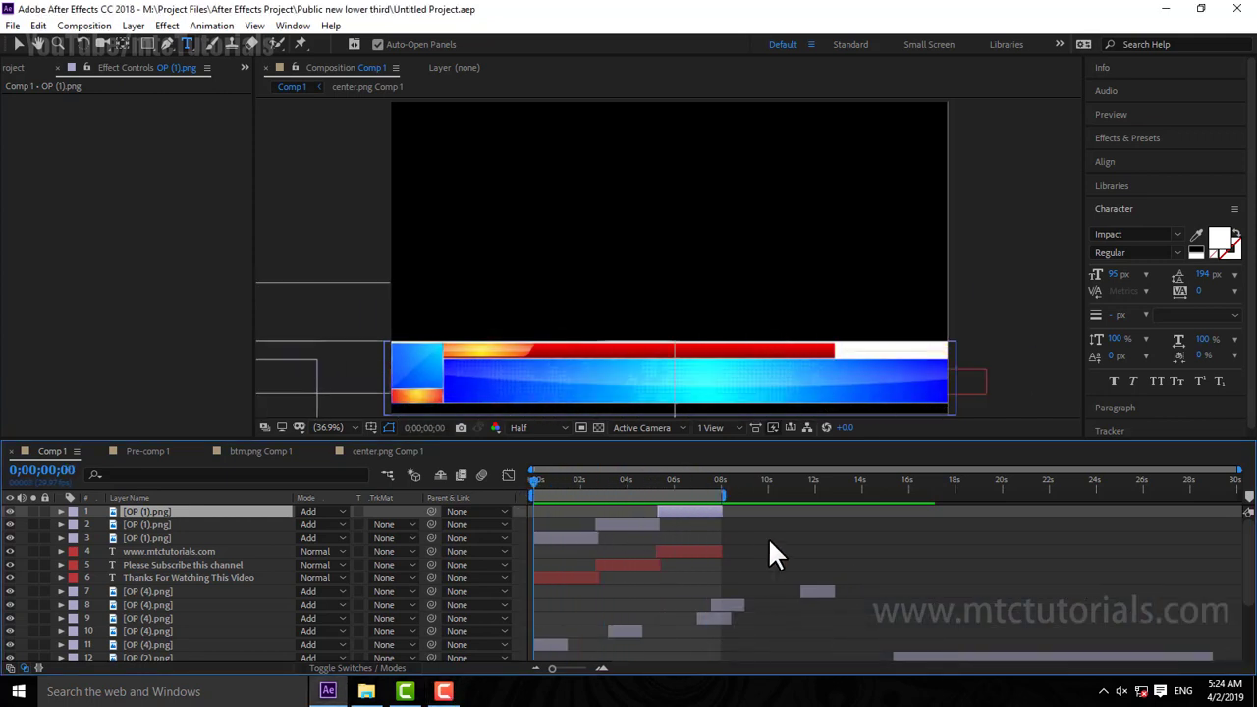
{"action": "left_click_drag", "start_coordinate": [617, 481], "coordinate": [674, 482]}
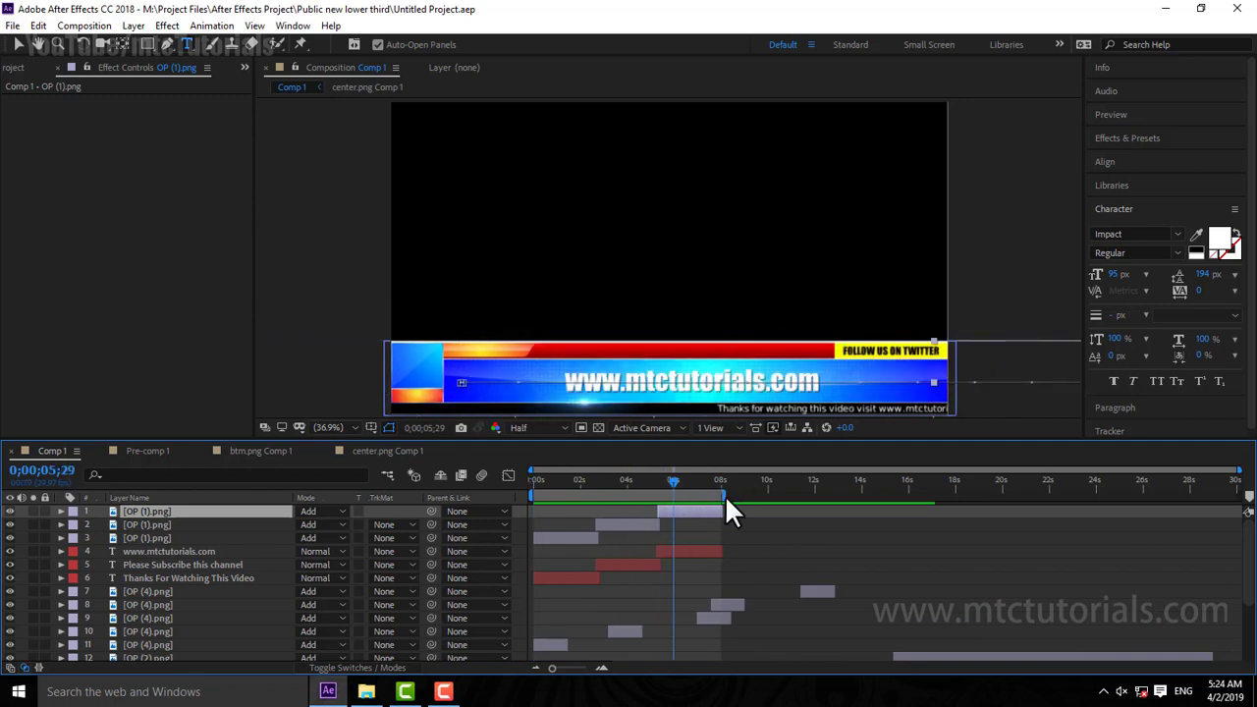
{"action": "left_click_drag", "start_coordinate": [1053, 496], "coordinate": [1230, 496]}
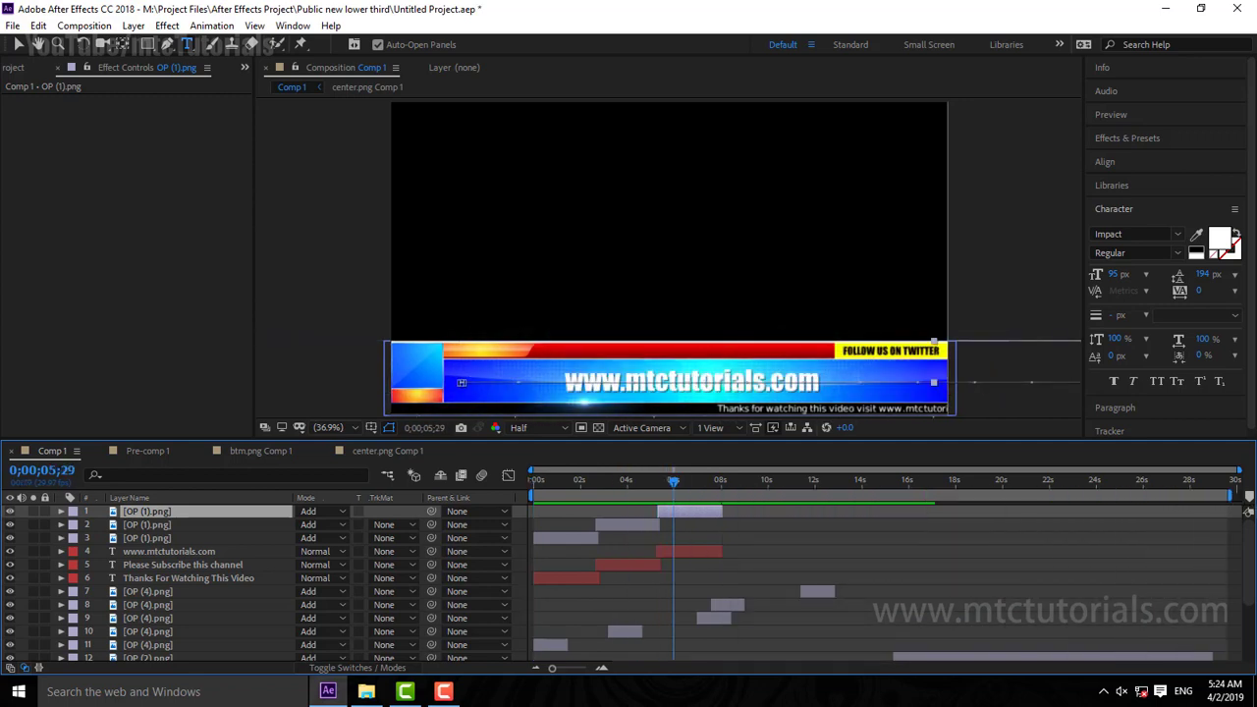
Step: Select the website text, Thanks For Watching text and the three flare layers
{"action": "left_click", "coordinate": [684, 551]}
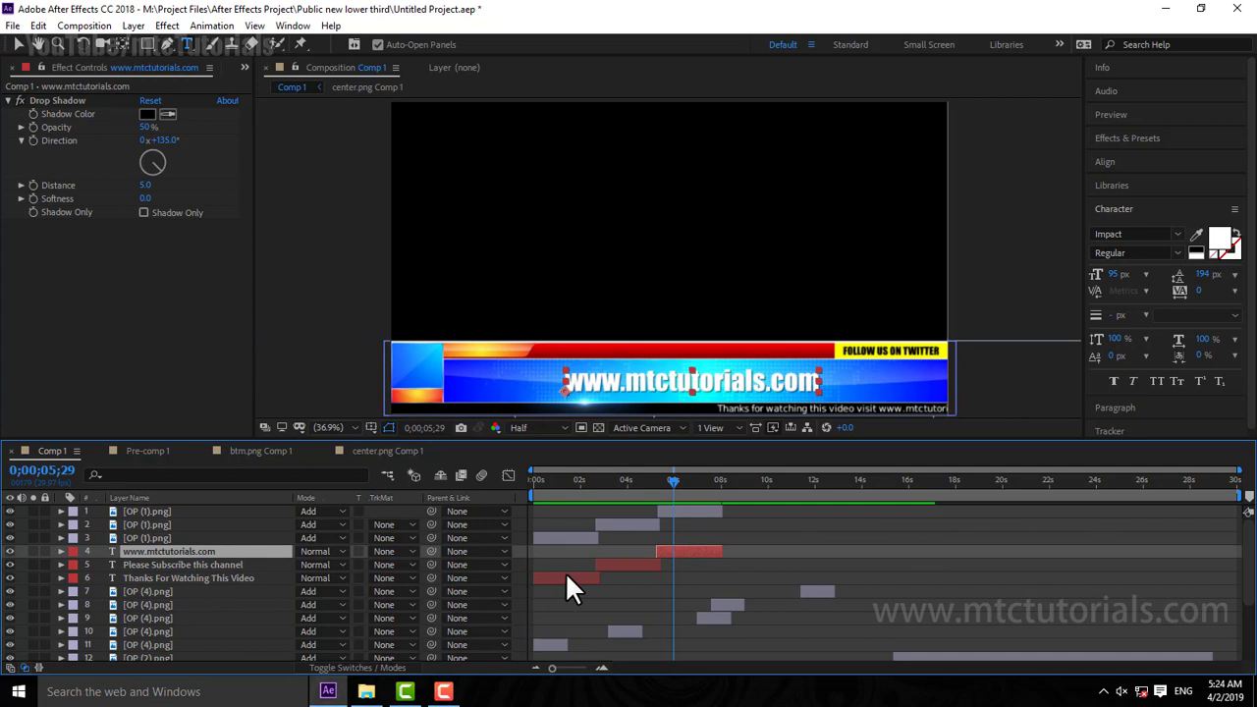
{"action": "left_click", "coordinate": [564, 578]}
{"action": "left_click", "coordinate": [702, 513], "text": "ctrl"}
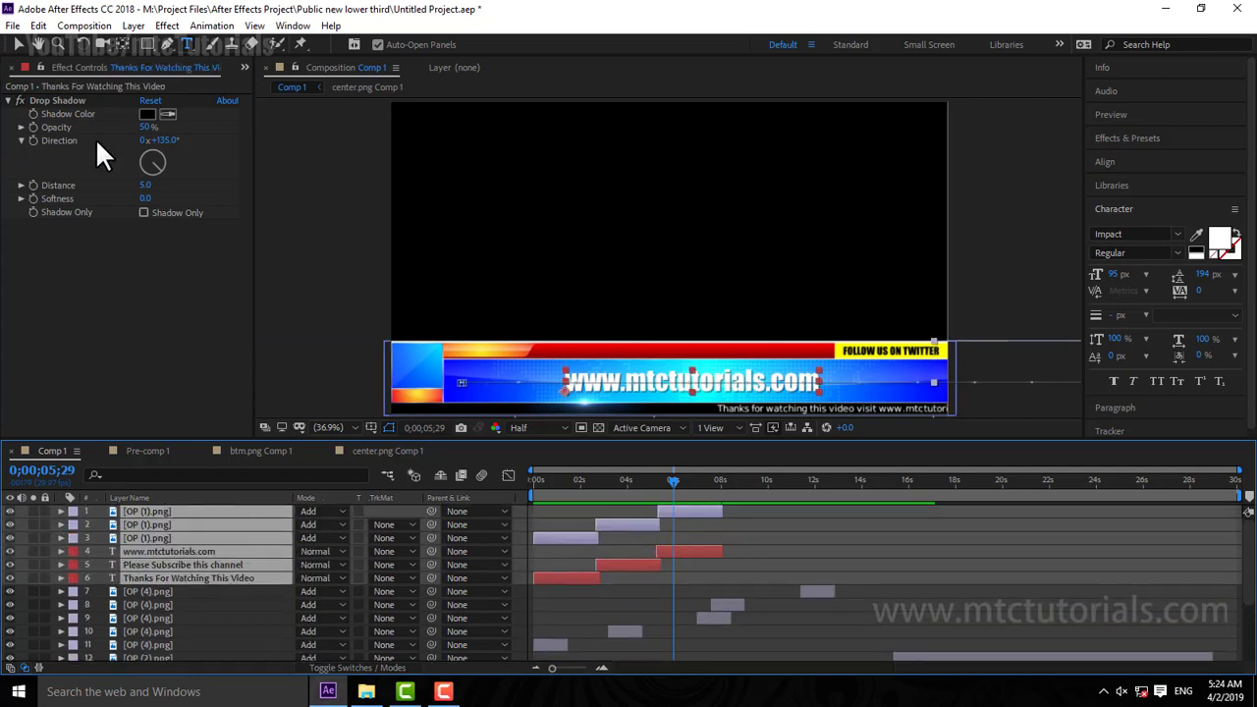
{"action": "left_click", "coordinate": [37, 26]}
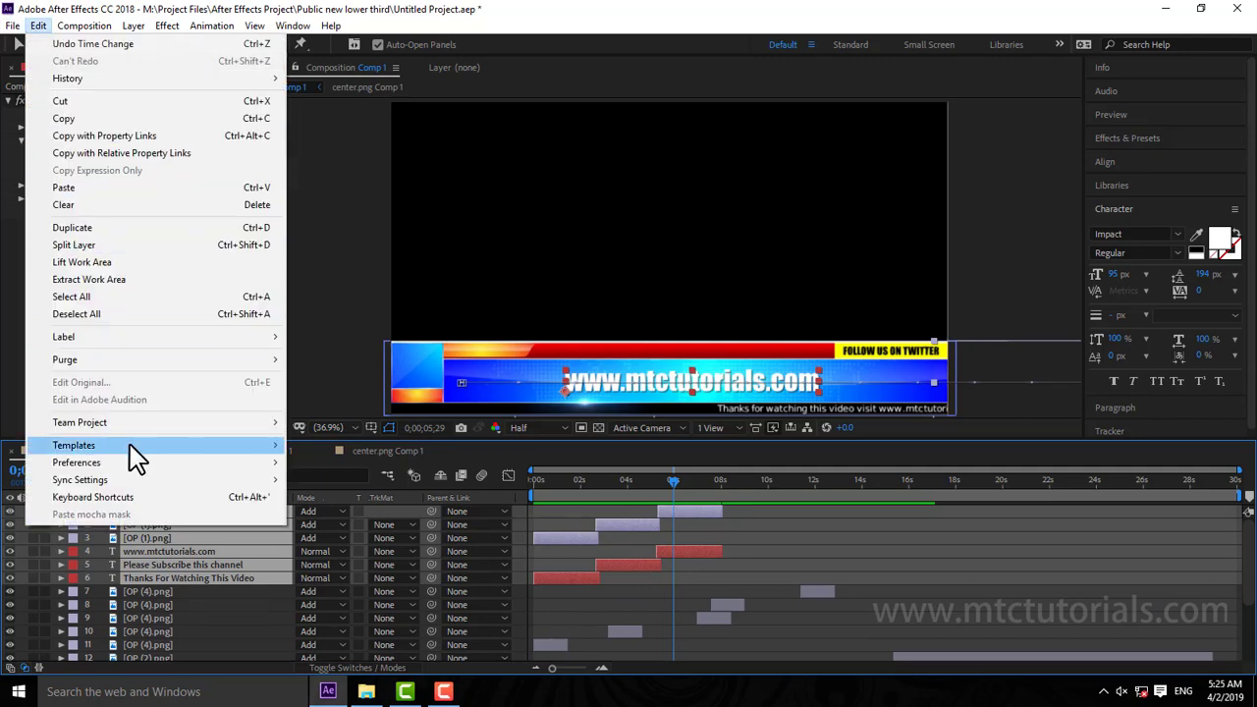
{"action": "mouse_move", "coordinate": [125, 463]}
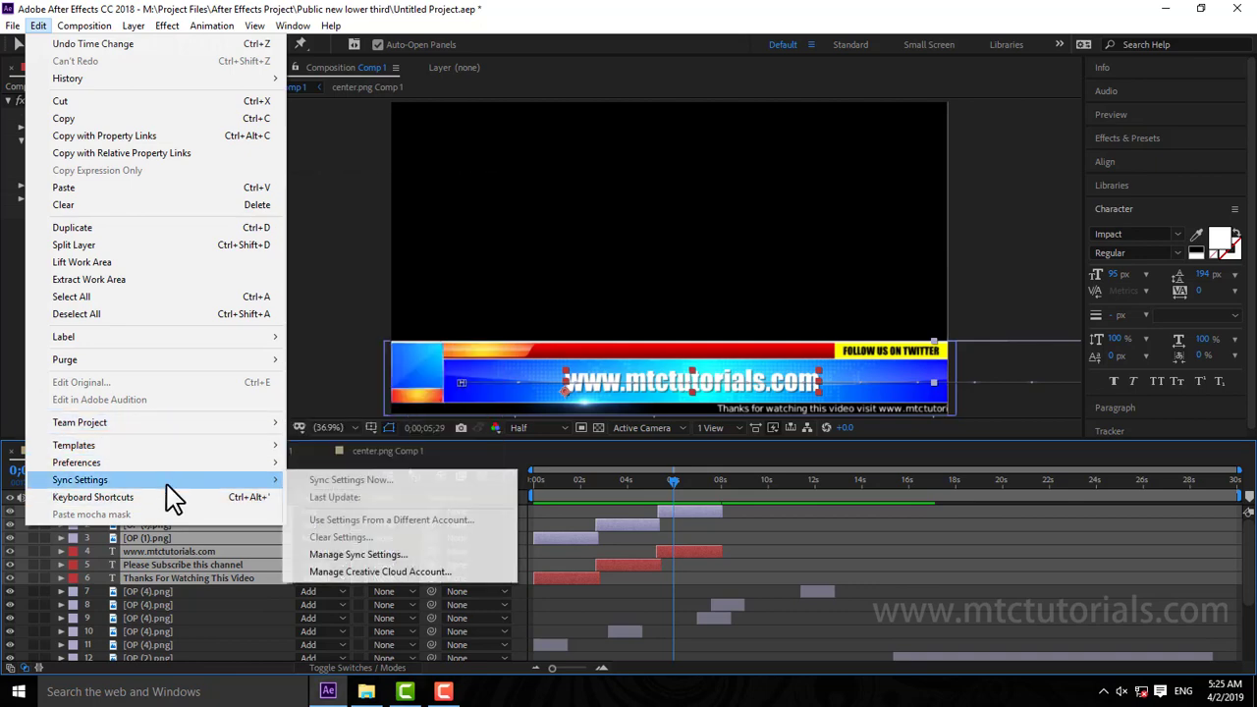
{"action": "left_click", "coordinate": [658, 562]}
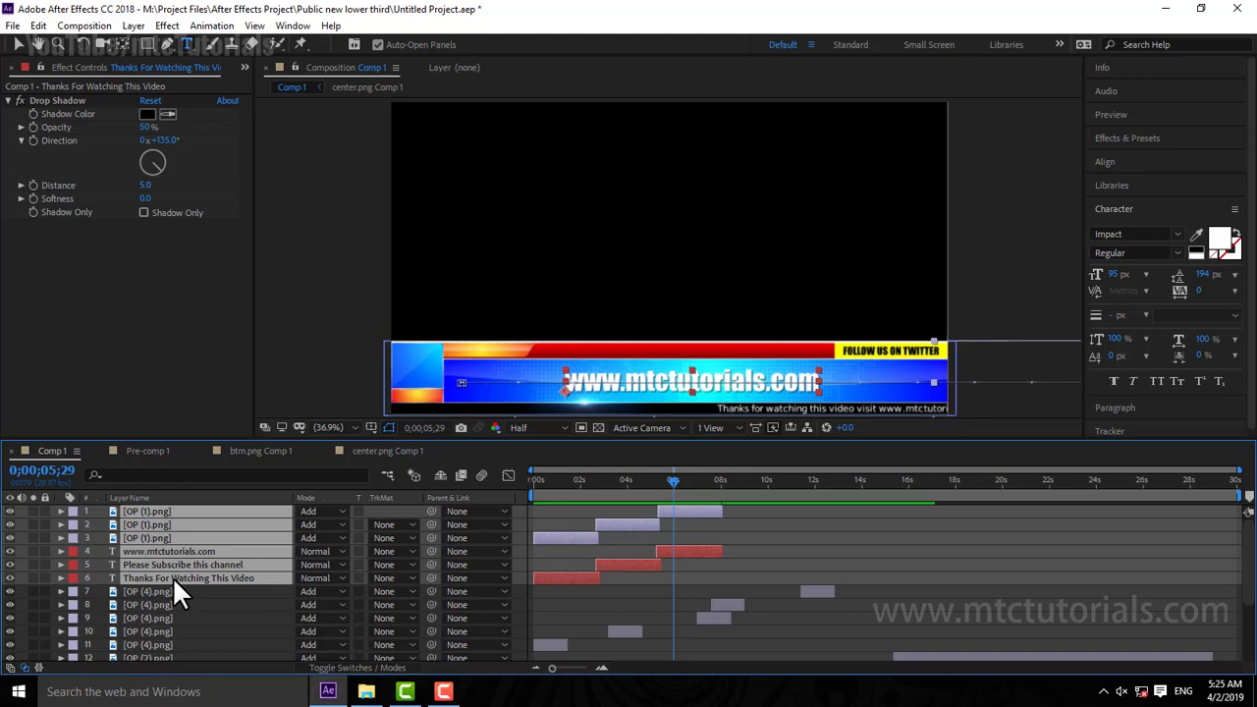
Step: Pre-compose the six selected layers into Pre-comp 2, moving all attributes
{"action": "right_click", "coordinate": [172, 576]}
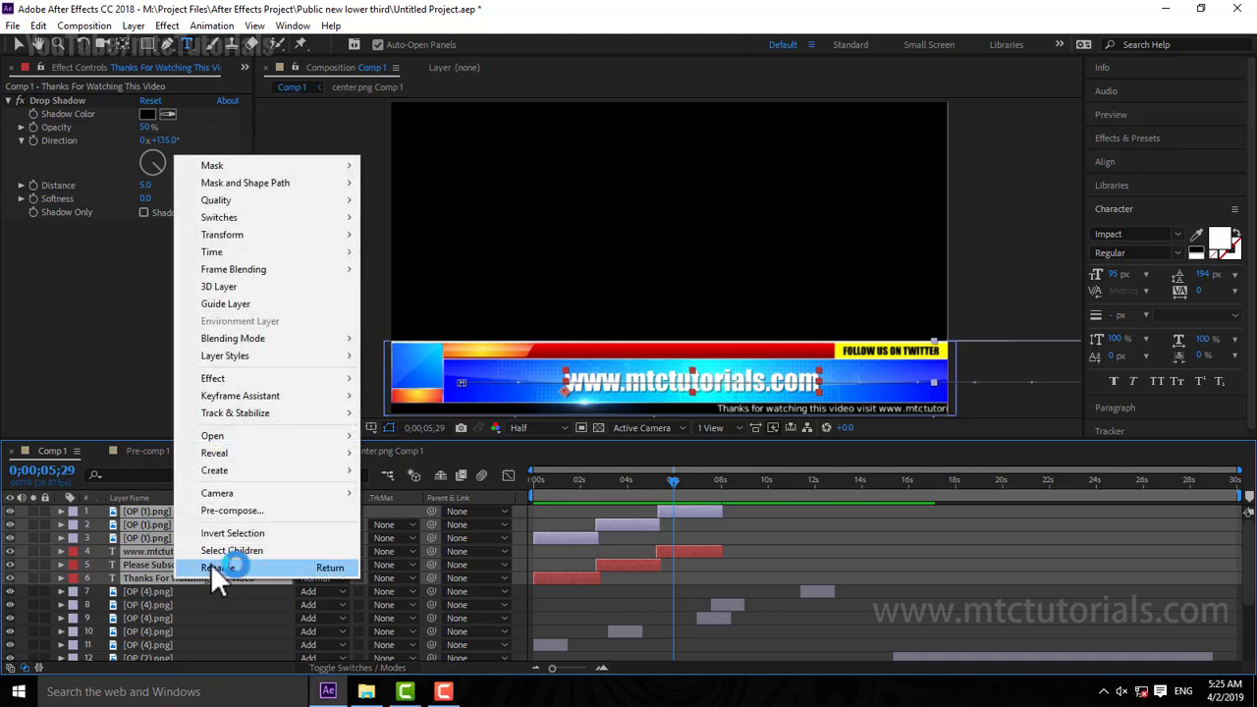
{"action": "left_click", "coordinate": [231, 511]}
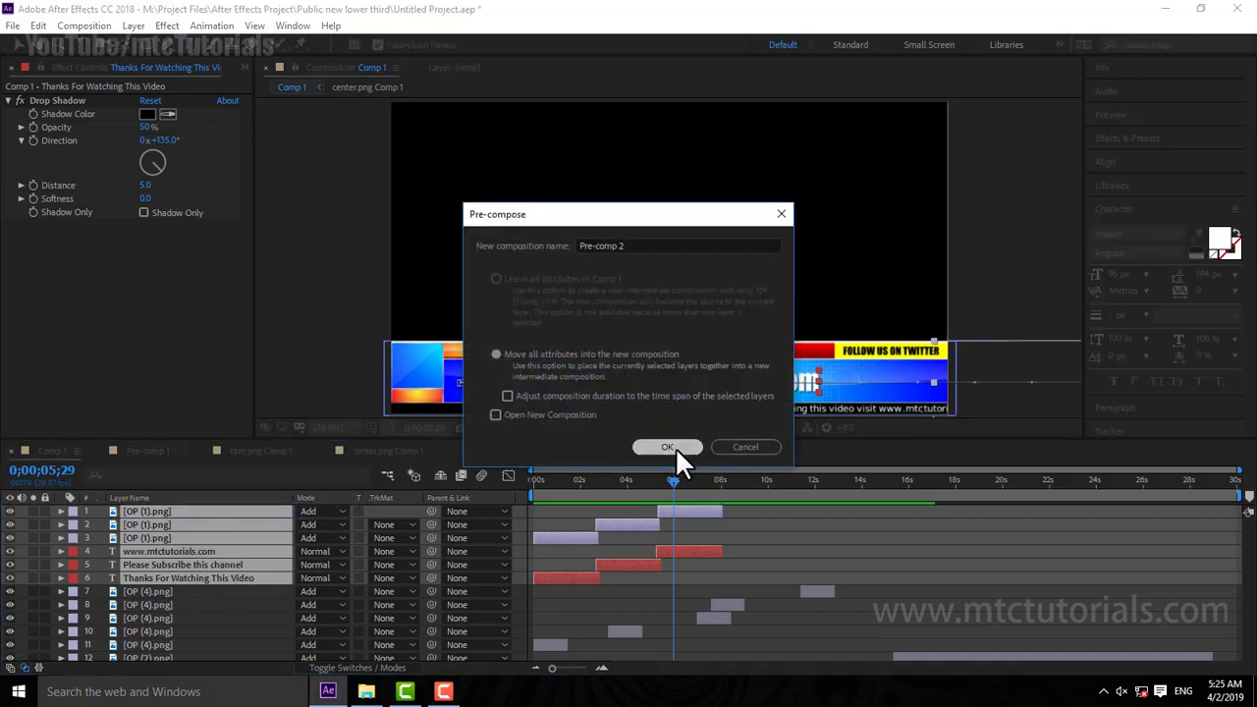
{"action": "left_click", "coordinate": [674, 449]}
Step: Preview the nested lower third from the start, then open Pre-comp 2
{"action": "key", "text": "Home"}
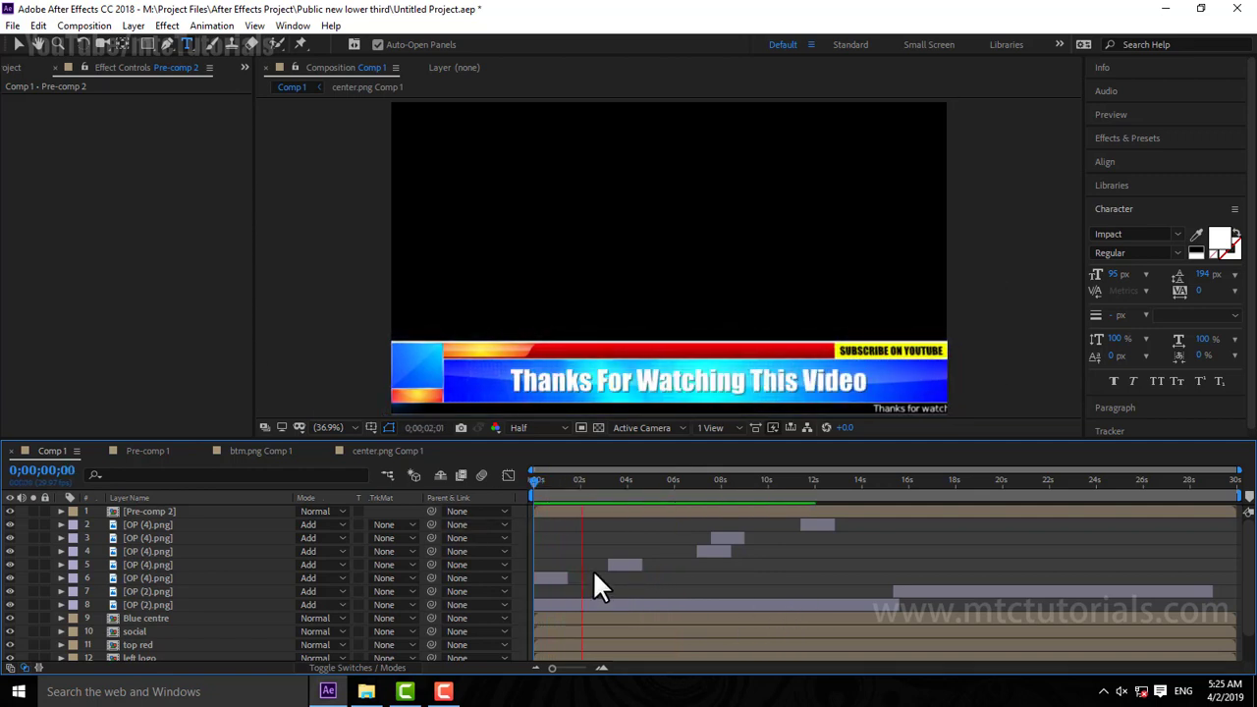
{"action": "left_click", "coordinate": [186, 510]}
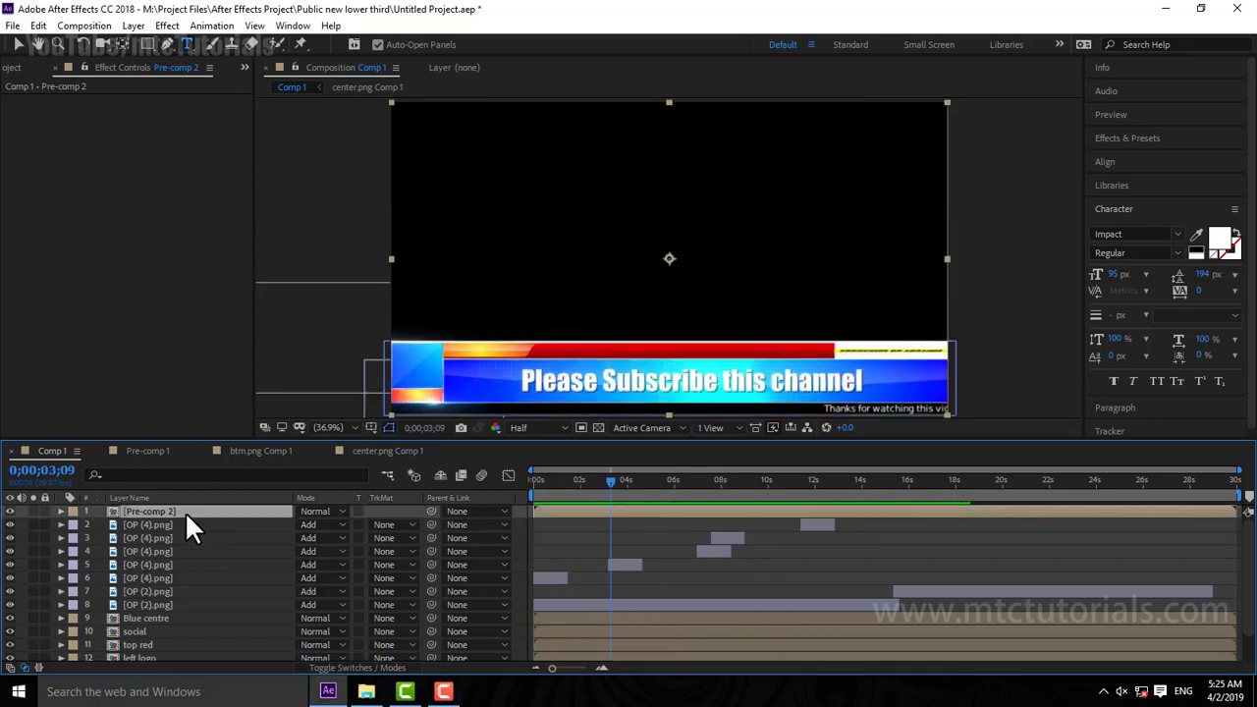
{"action": "double_click", "coordinate": [185, 511]}
Step: Duplicate all six layers in Pre-comp 2 and slide the copies to start around 8 s
{"action": "left_click_drag", "start_coordinate": [169, 600], "coordinate": [282, 510]}
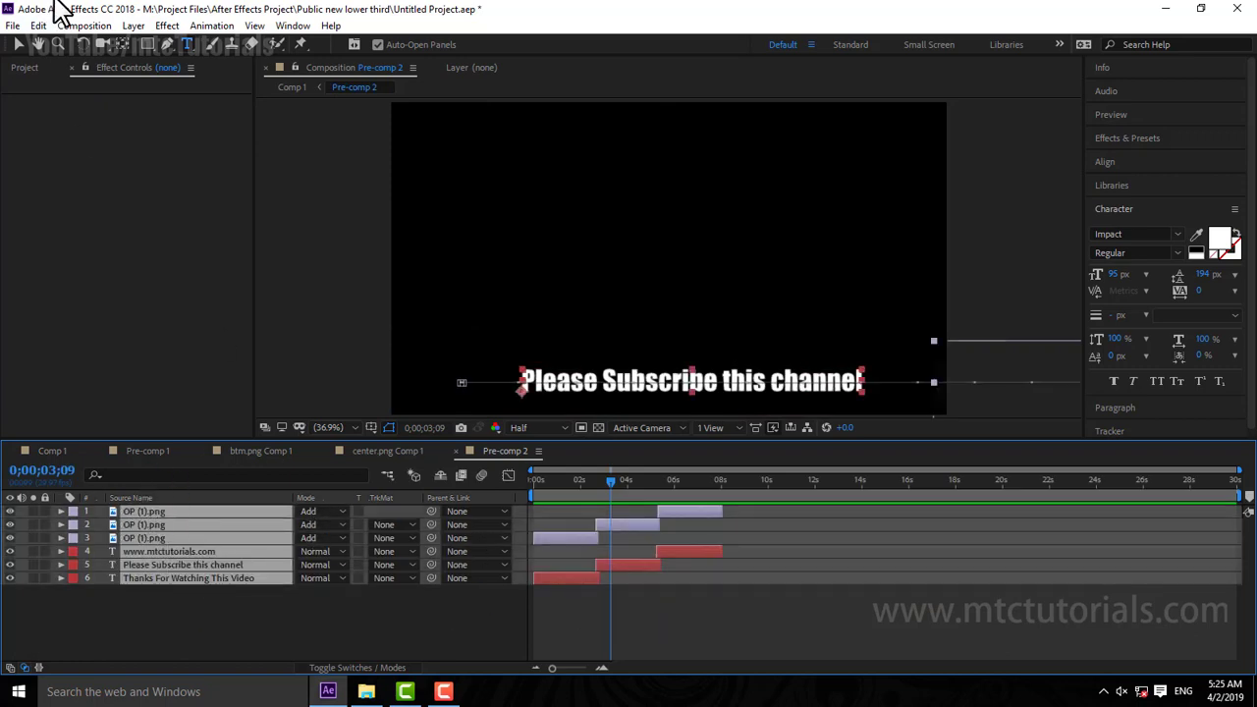
{"action": "left_click", "coordinate": [40, 26]}
{"action": "left_click", "coordinate": [73, 228]}
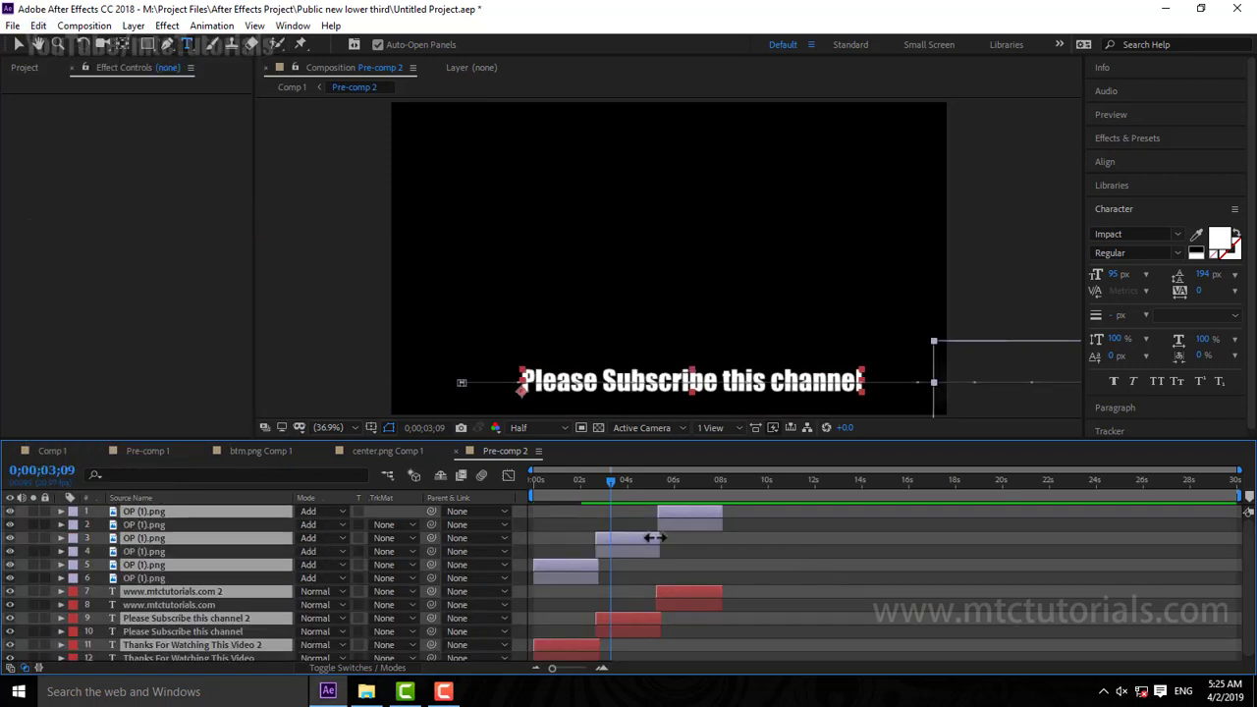
{"action": "left_click_drag", "start_coordinate": [654, 537], "coordinate": [838, 530]}
{"action": "left_click", "coordinate": [690, 582]}
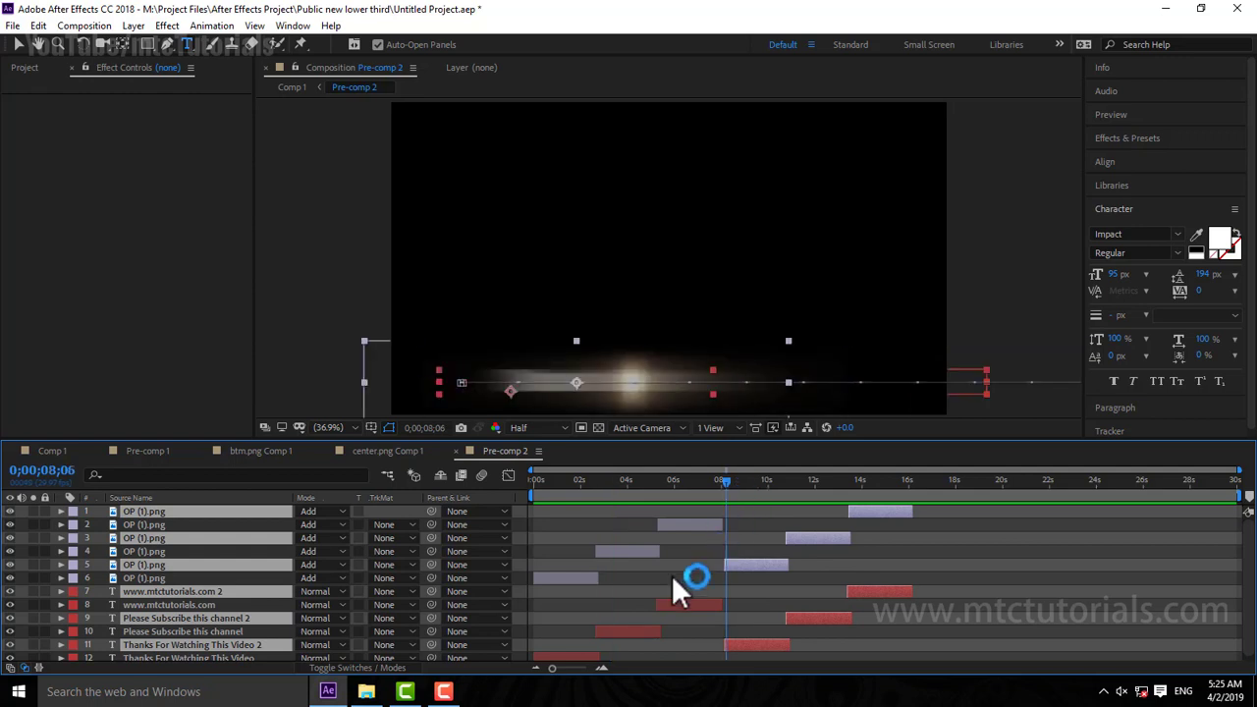
{"action": "left_click", "coordinate": [606, 667]}
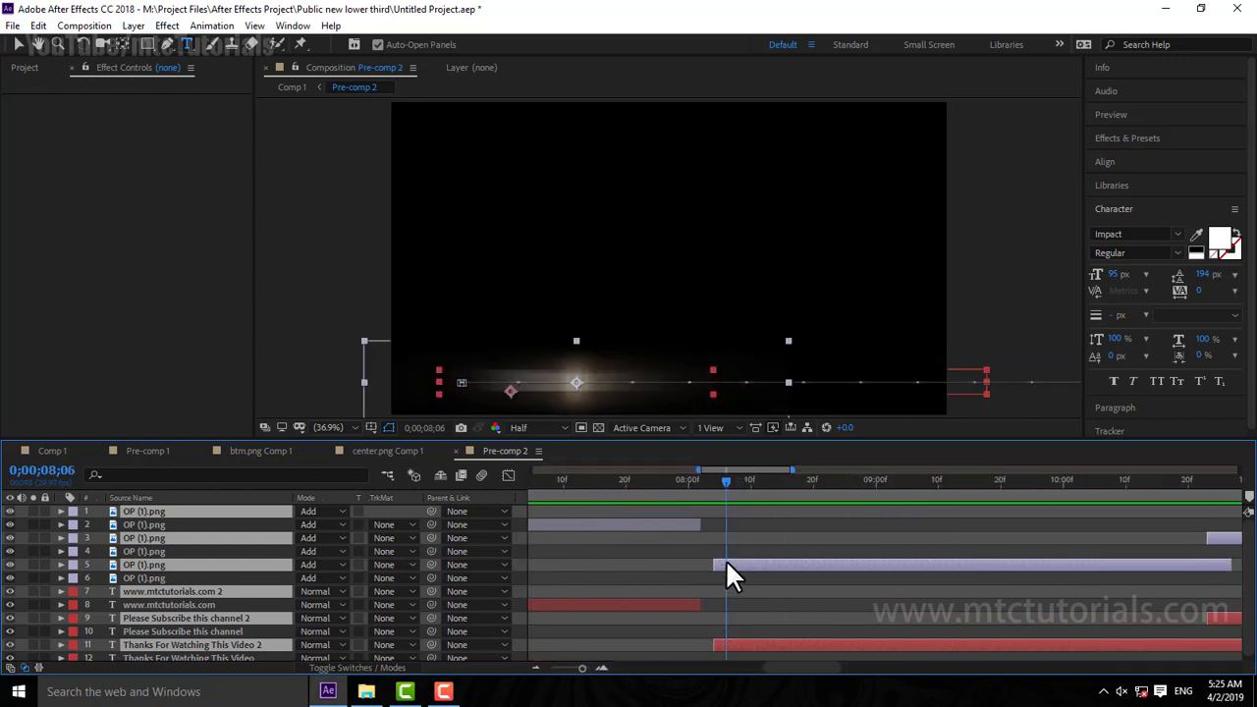
{"action": "left_click_drag", "start_coordinate": [726, 570], "coordinate": [712, 569]}
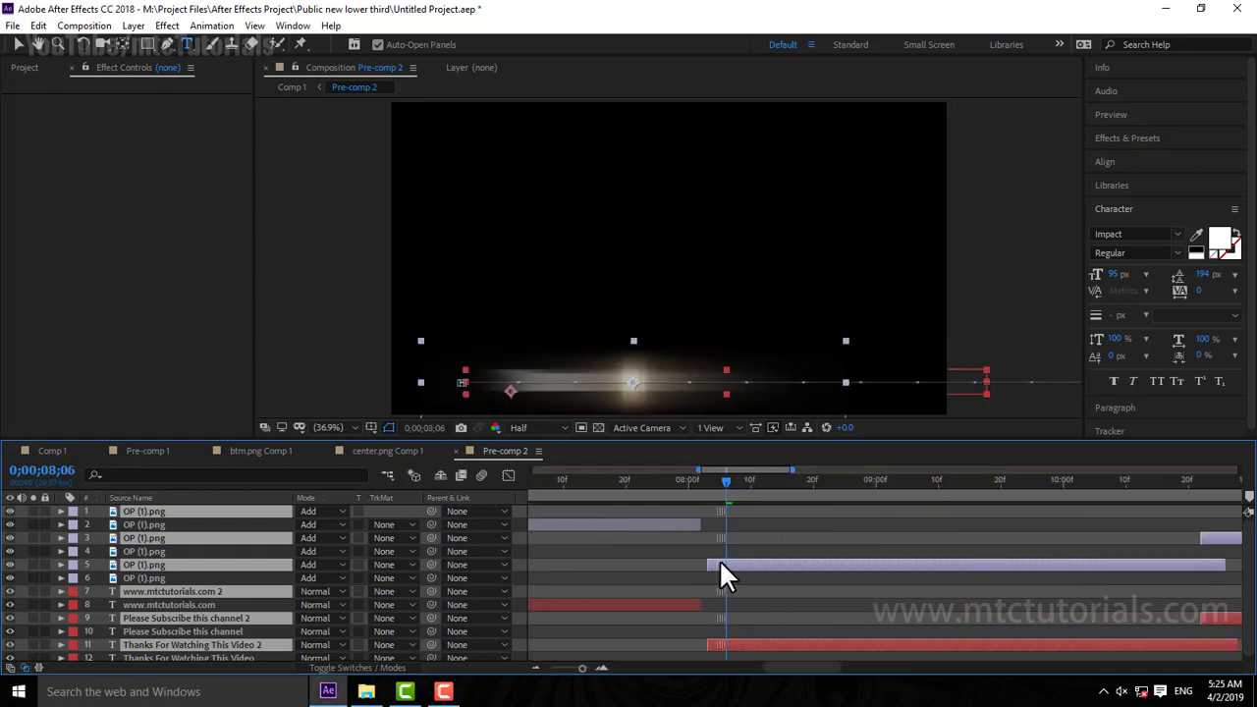
{"action": "left_click", "coordinate": [535, 668]}
{"action": "left_click", "coordinate": [535, 668]}
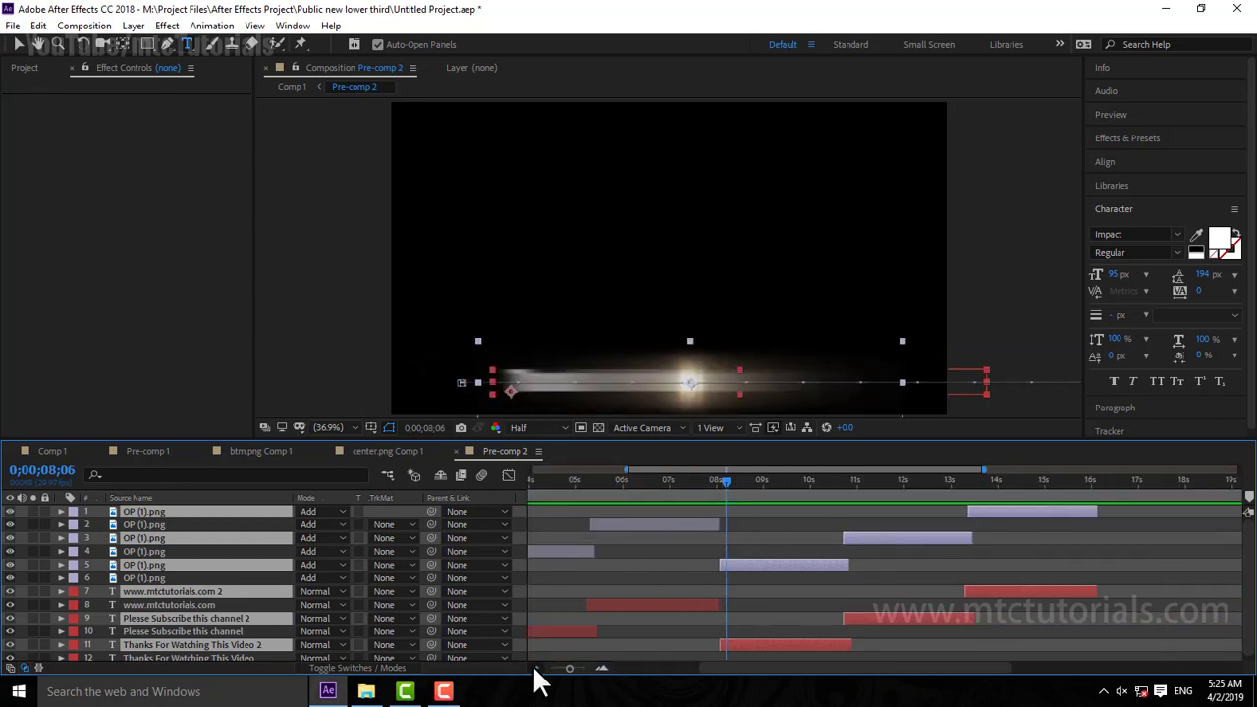
{"action": "left_click", "coordinate": [535, 668]}
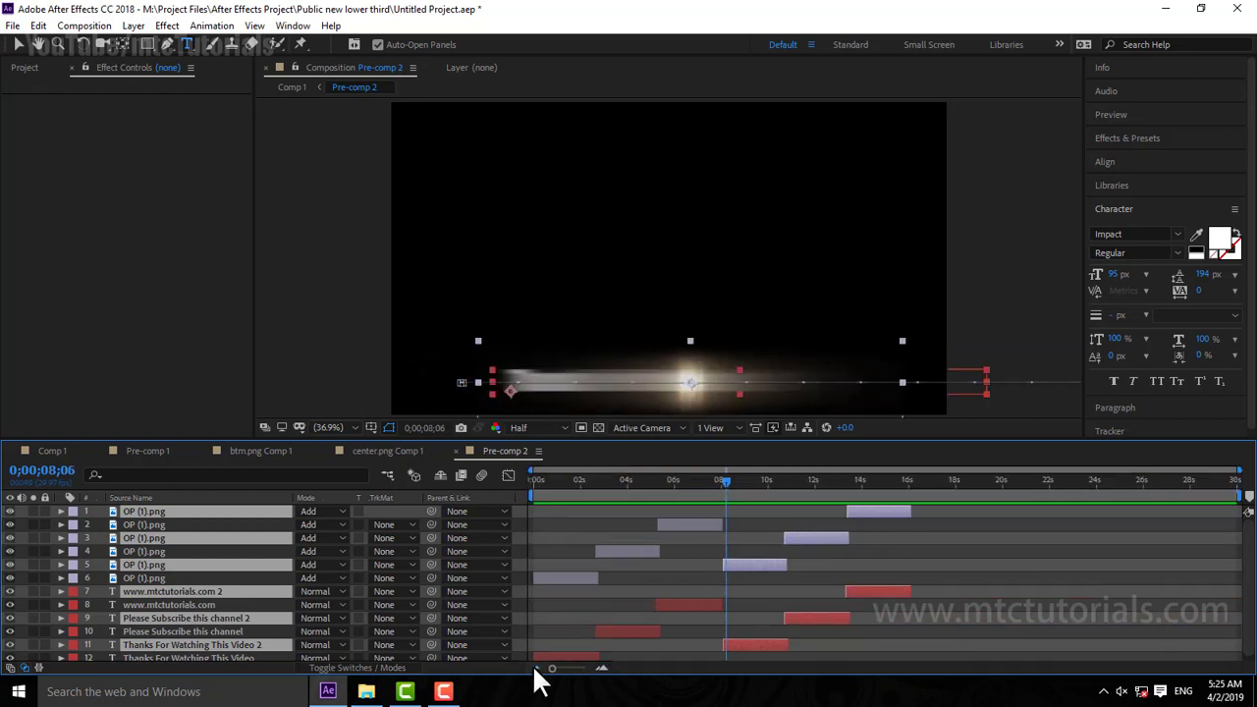
Step: Duplicate the set again and place the new copies starting around 16 s
{"action": "left_click", "coordinate": [44, 28]}
{"action": "left_click", "coordinate": [40, 248]}
{"action": "mouse_move", "coordinate": [735, 592]}
{"action": "left_mouse_down"}
{"action": "mouse_move", "coordinate": [914, 589]}
{"action": "mouse_move", "coordinate": [925, 521]}
{"action": "left_mouse_up"}
{"action": "left_click", "coordinate": [918, 481]}
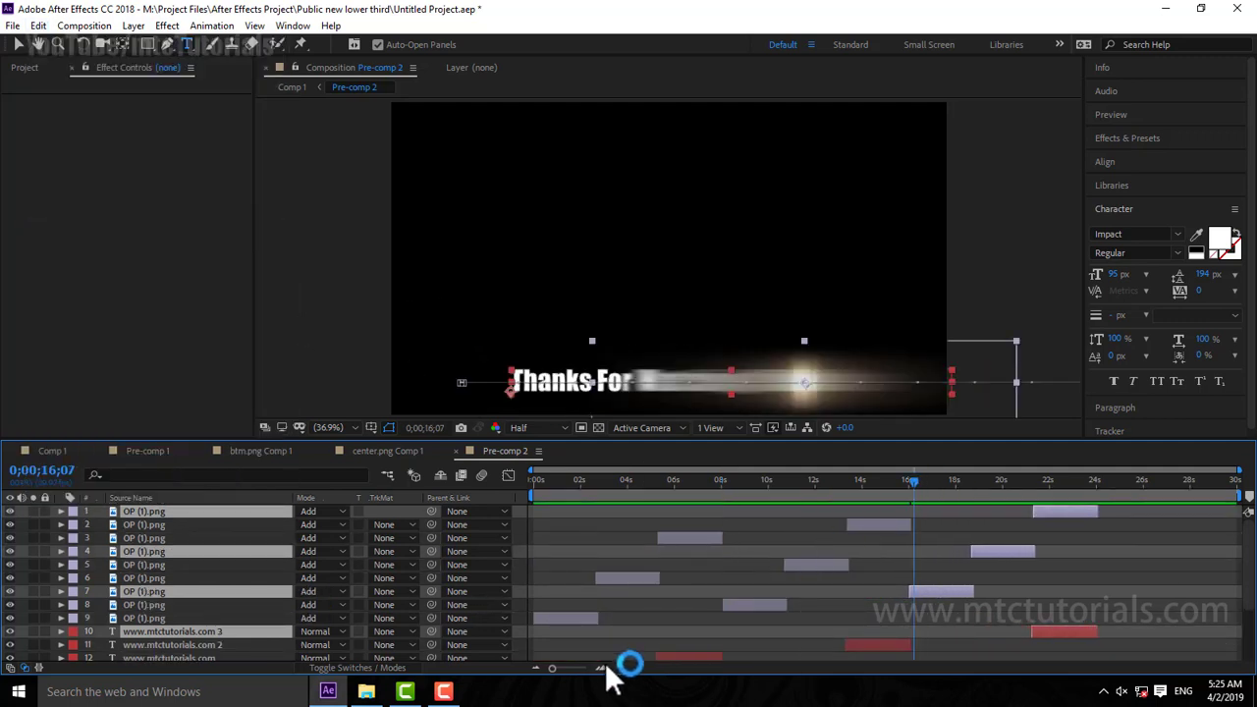
{"action": "left_click", "coordinate": [602, 668]}
{"action": "left_click_drag", "start_coordinate": [898, 480], "coordinate": [903, 479]}
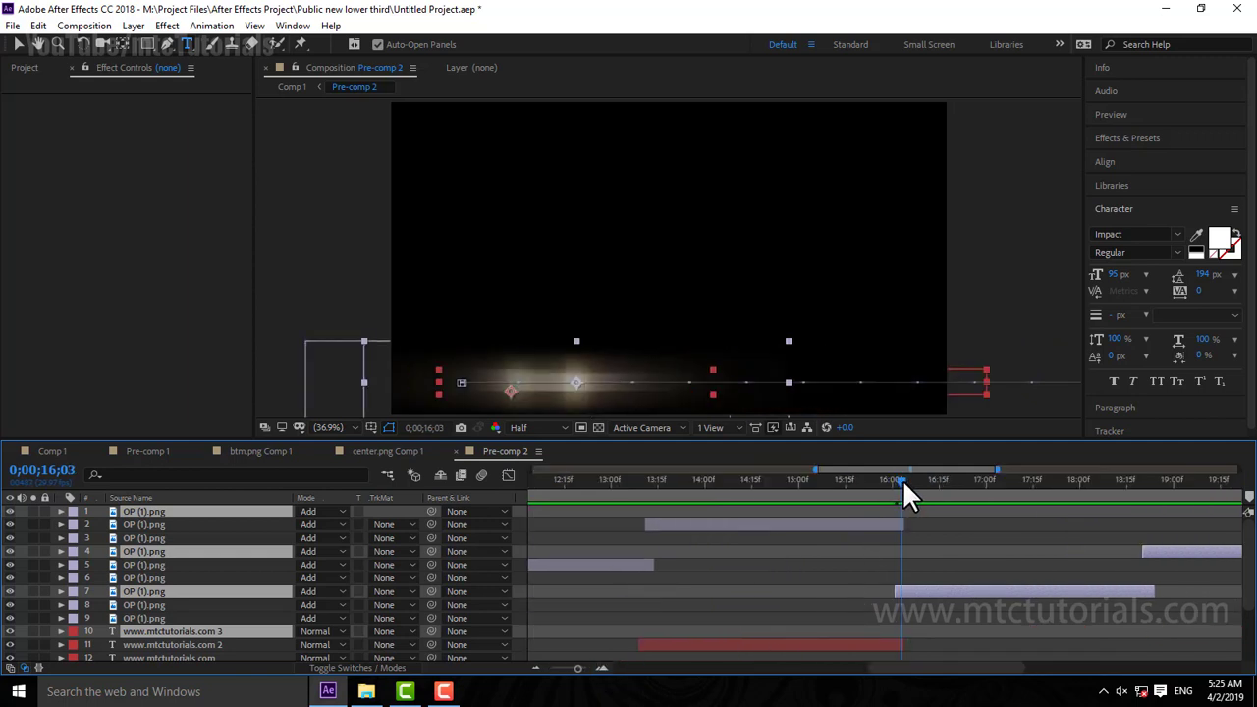
{"action": "left_click_drag", "start_coordinate": [900, 587], "coordinate": [914, 588]}
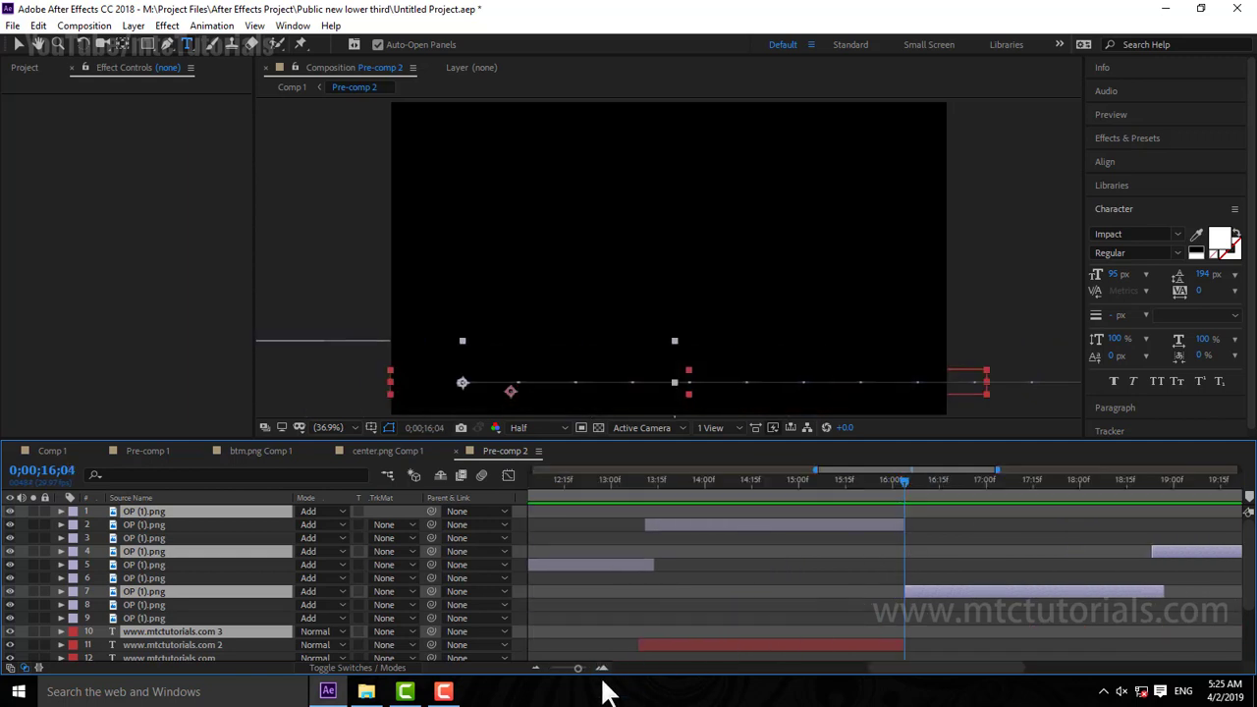
{"action": "left_click_drag", "start_coordinate": [577, 667], "coordinate": [552, 668]}
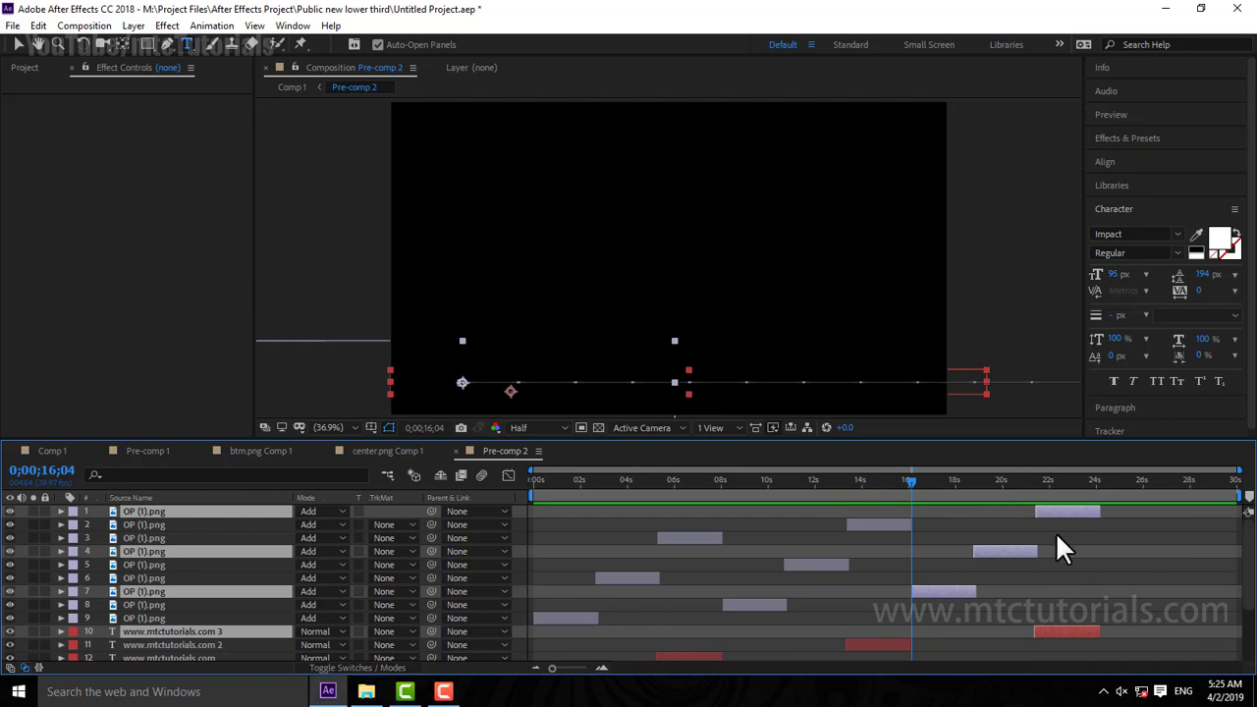
Step: Duplicate the three flare layers and align the copies at 24;05
{"action": "left_click", "coordinate": [39, 25]}
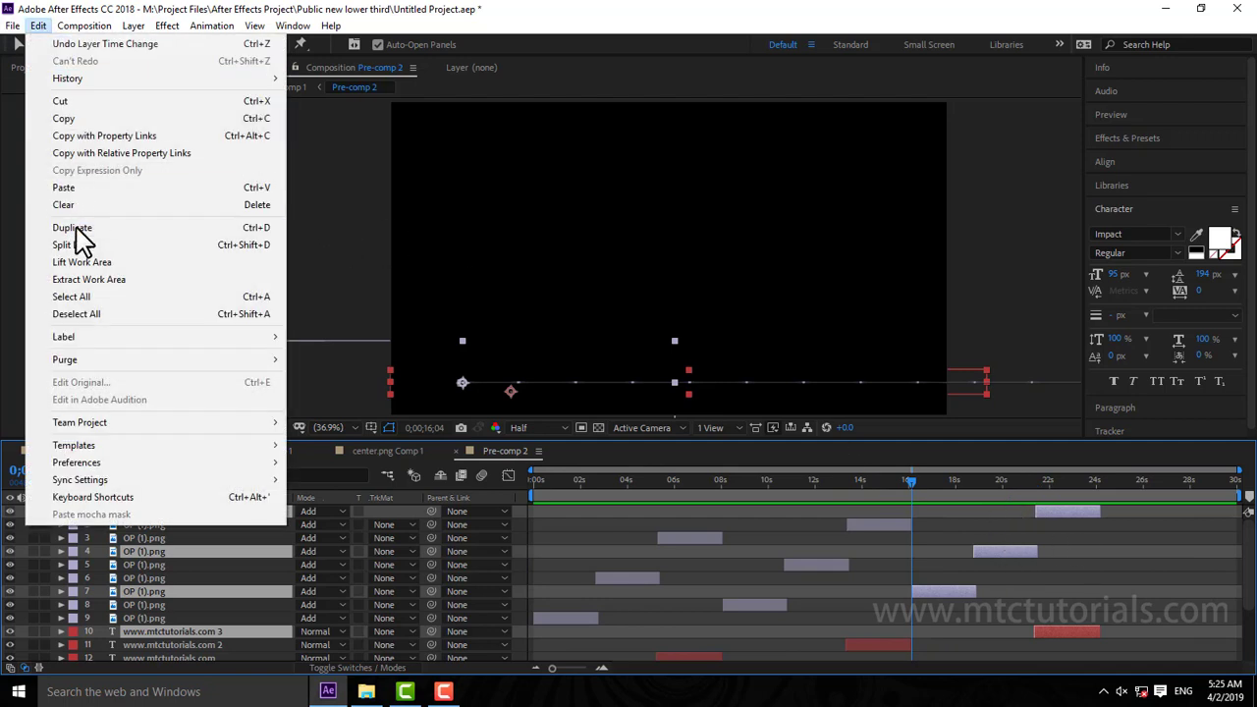
{"action": "left_click", "coordinate": [79, 228]}
{"action": "left_click_drag", "start_coordinate": [987, 567], "coordinate": [1199, 567]}
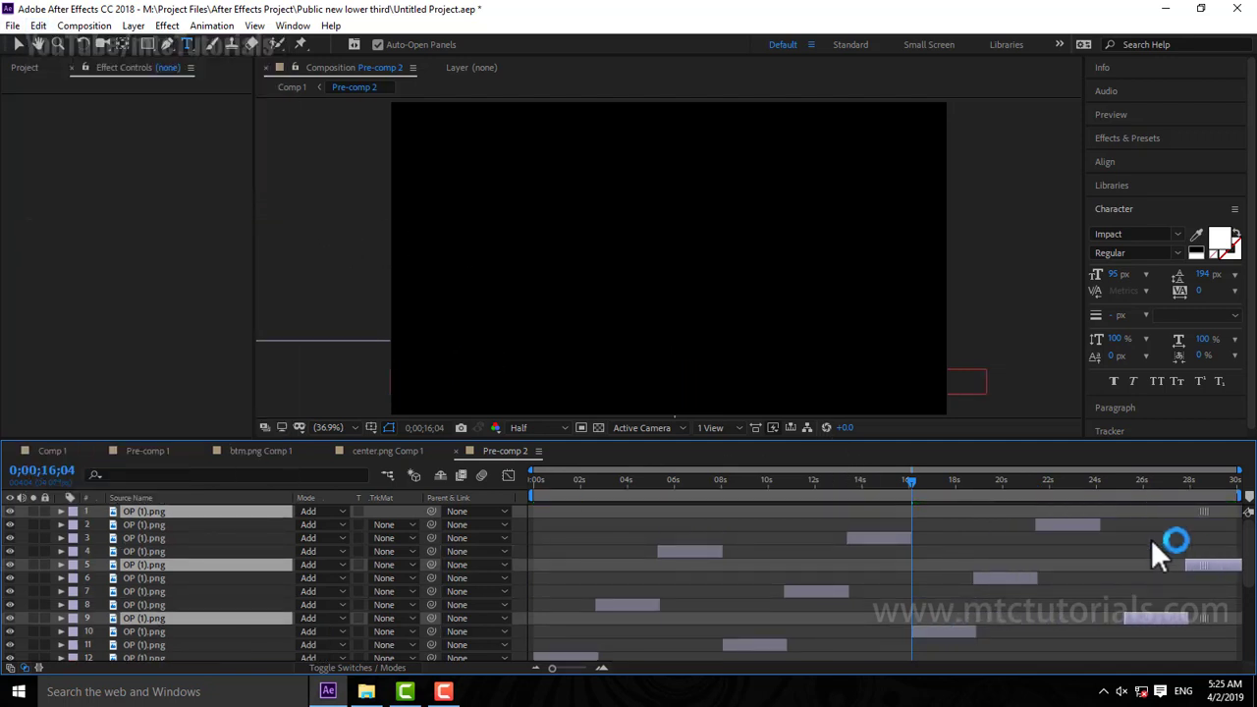
{"action": "left_click", "coordinate": [1100, 491]}
{"action": "left_click", "coordinate": [1098, 490]}
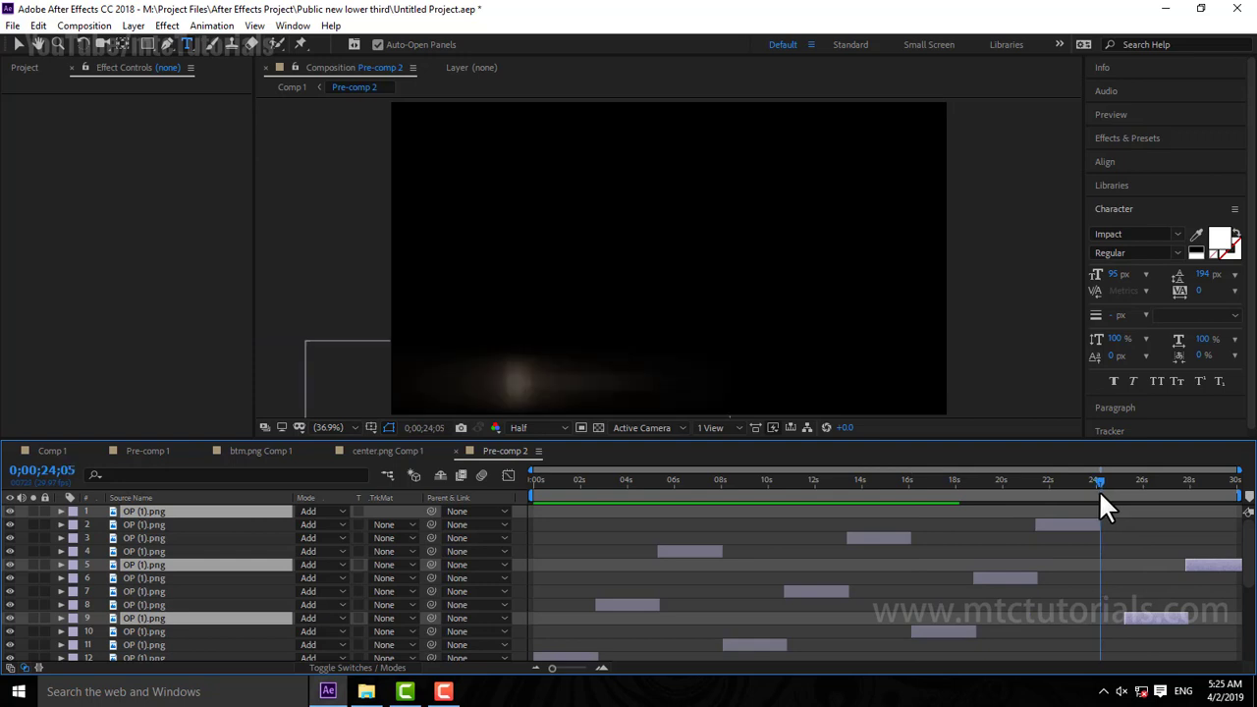
{"action": "left_click", "coordinate": [603, 668]}
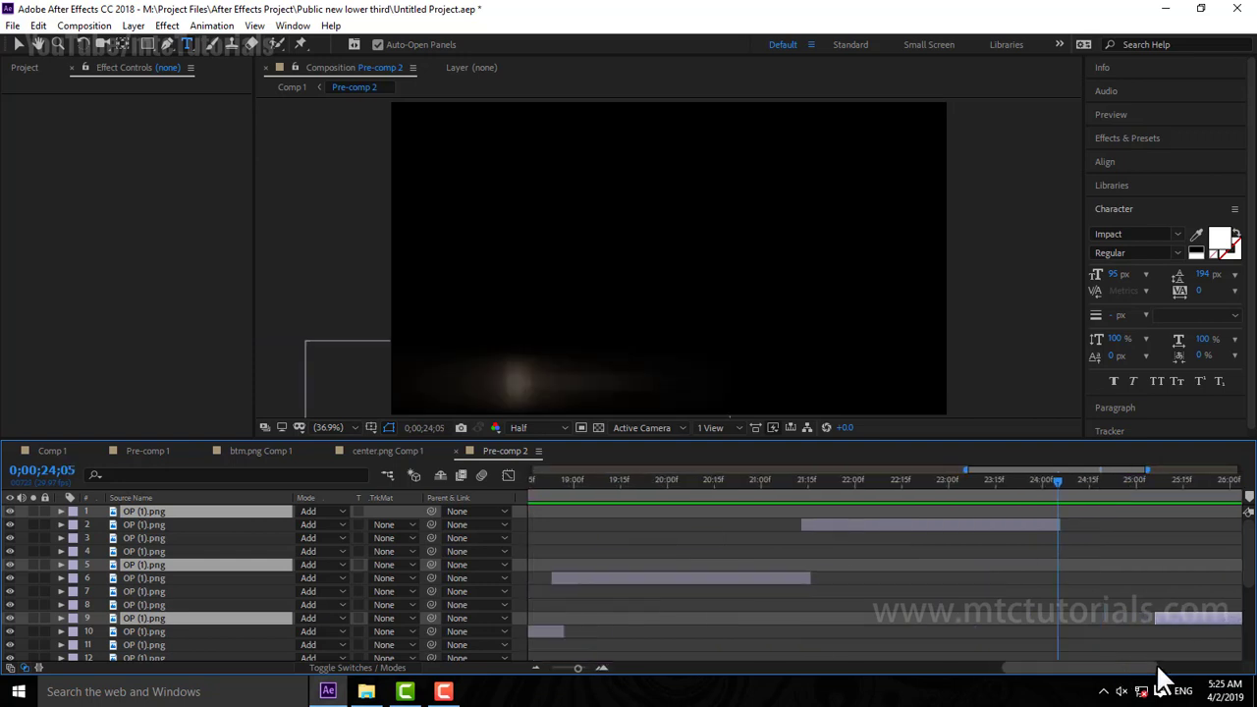
{"action": "left_click_drag", "start_coordinate": [918, 617], "coordinate": [914, 617]}
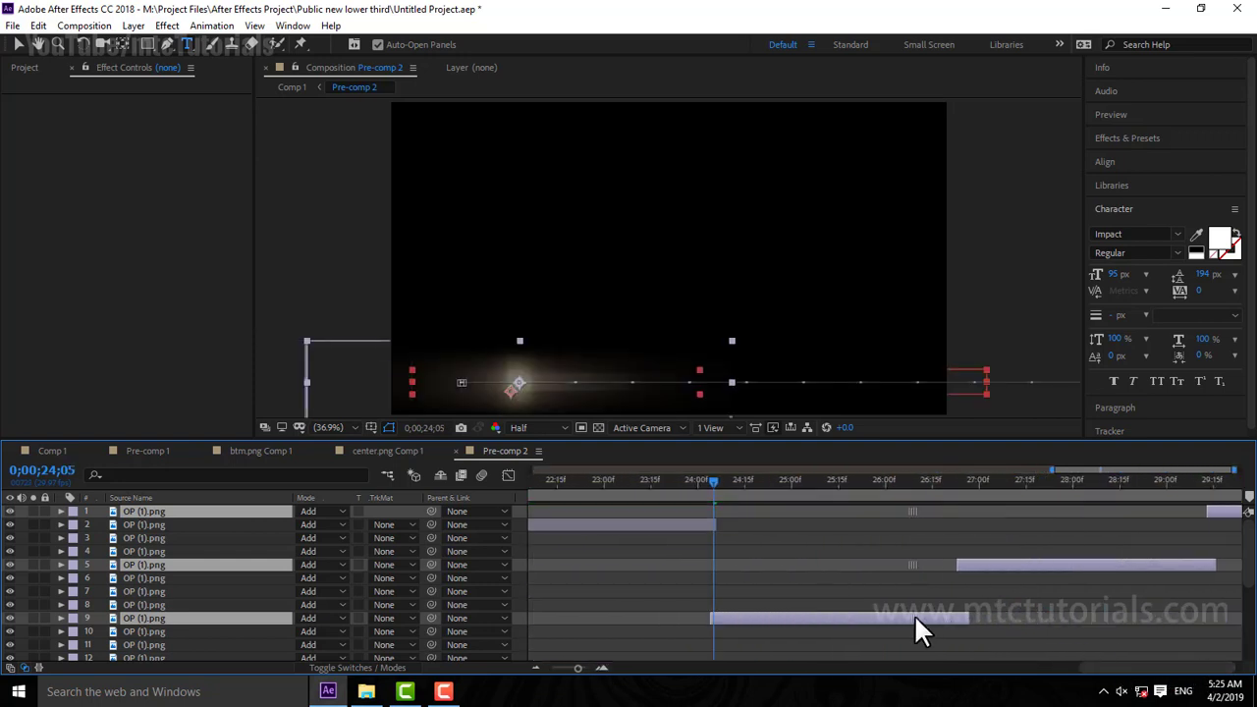
{"action": "left_click", "coordinate": [538, 667]}
Step: Delete the short leftover flare at the comp end and select flare layer 4
{"action": "left_click", "coordinate": [1208, 630]}
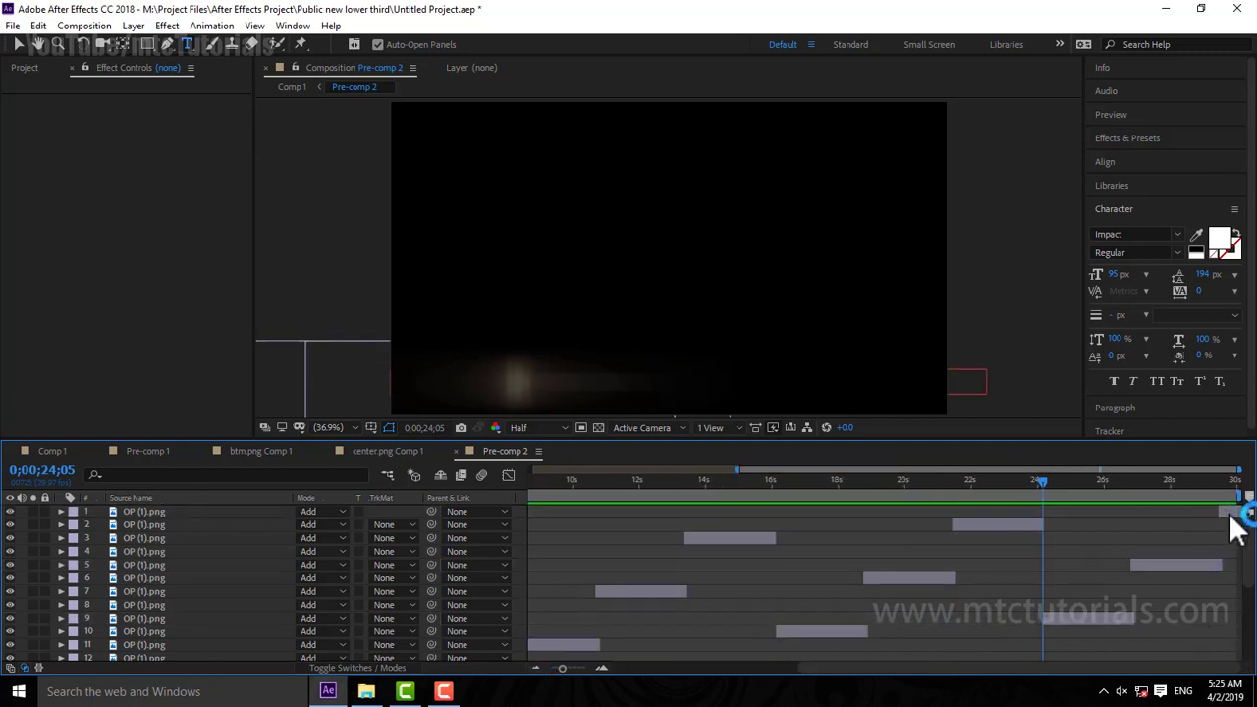
{"action": "left_click", "coordinate": [1231, 515]}
{"action": "key", "text": "Delete"}
{"action": "left_click", "coordinate": [1215, 553]}
{"action": "scroll", "coordinate": [1215, 553], "scroll_direction": "down", "scroll_amount": 3}
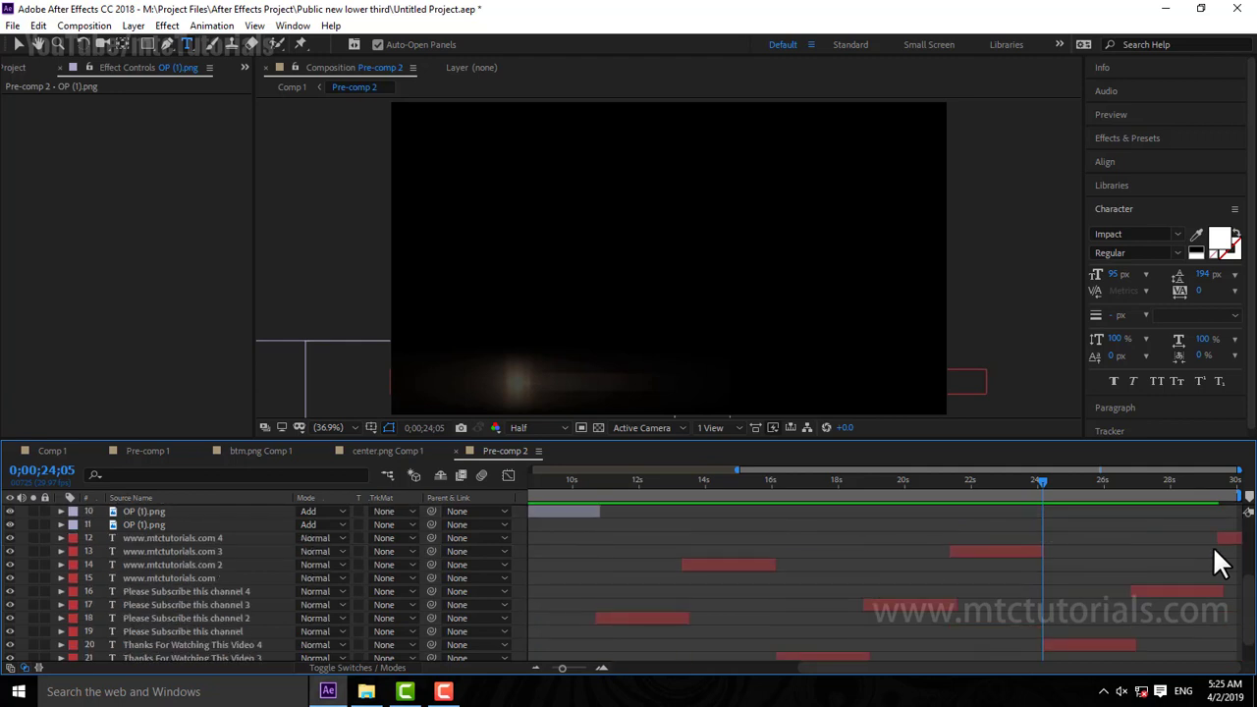
{"action": "scroll", "coordinate": [1208, 565], "scroll_direction": "up", "scroll_amount": 3}
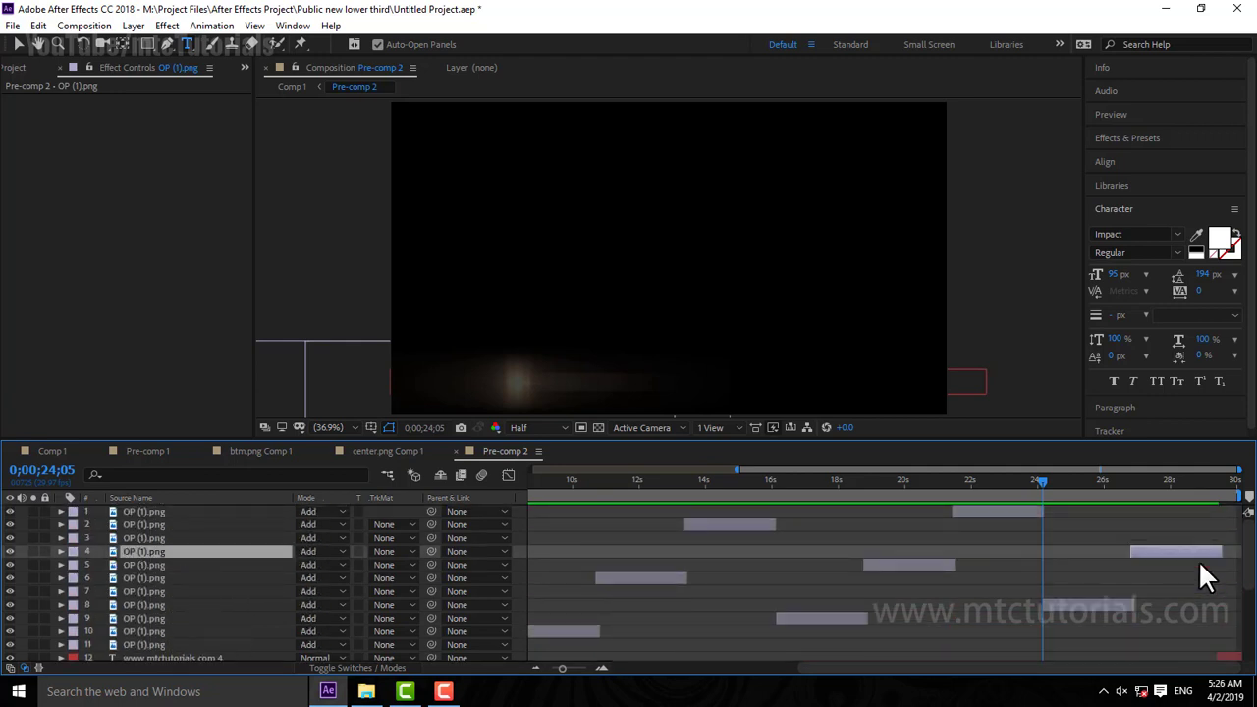
{"action": "scroll", "coordinate": [1198, 560], "scroll_direction": "down", "scroll_amount": 1}
{"action": "scroll", "coordinate": [1198, 555], "scroll_direction": "up", "scroll_amount": 1}
Step: Scrub to 29;12 and select flare layer 4 and the Please Subscribe this channel 4 layer
{"action": "left_click", "coordinate": [1170, 481]}
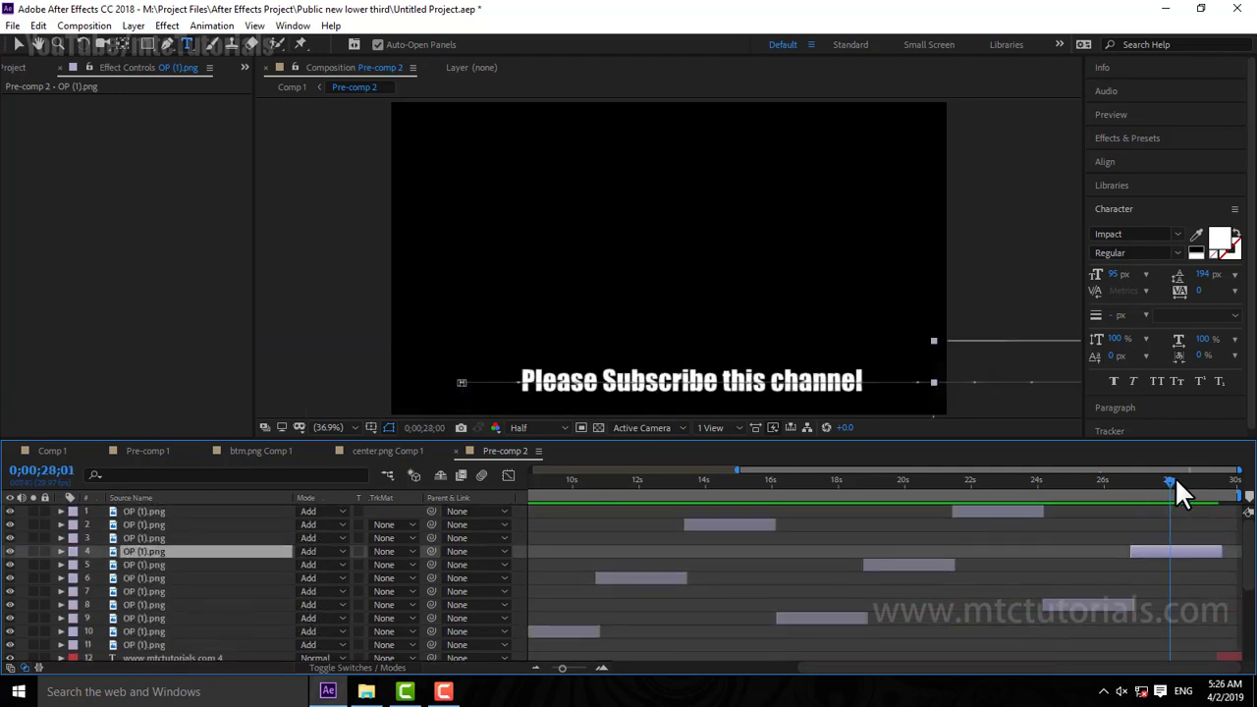
{"action": "mouse_move", "coordinate": [1175, 481]}
{"action": "left_mouse_down"}
{"action": "mouse_move", "coordinate": [1235, 482]}
{"action": "mouse_move", "coordinate": [1218, 497]}
{"action": "left_mouse_up"}
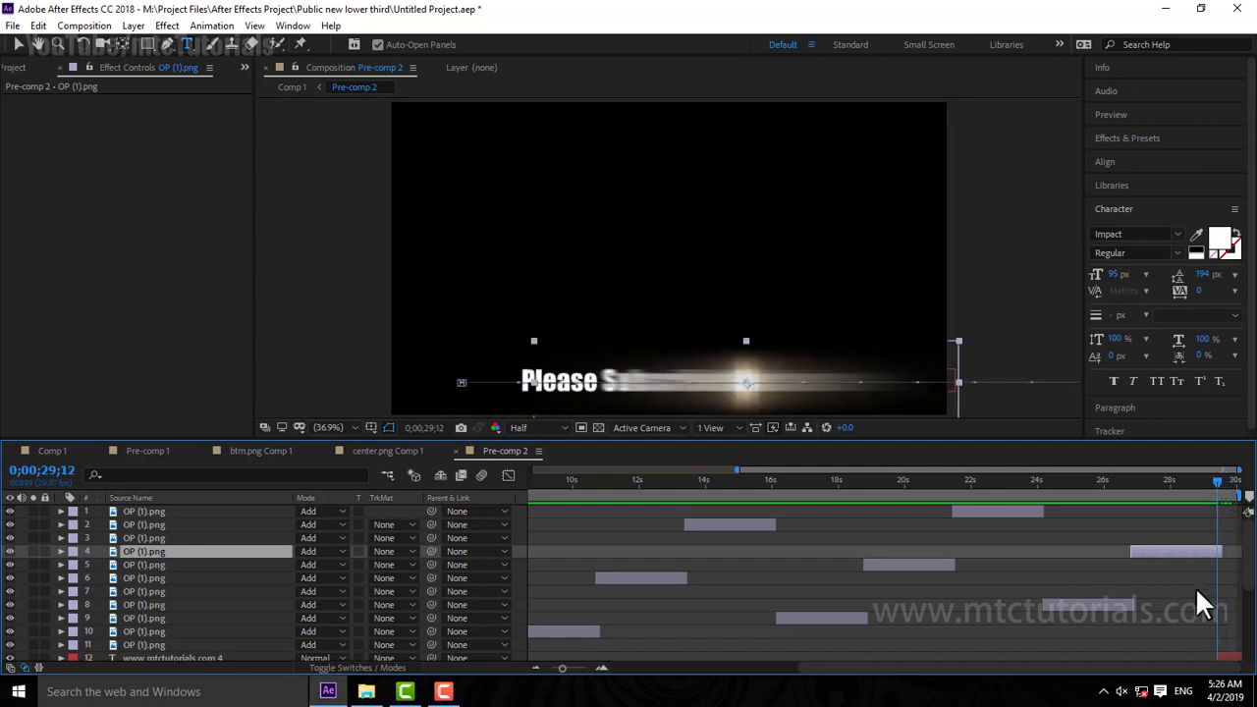
{"action": "left_click", "coordinate": [1207, 598]}
{"action": "scroll", "coordinate": [1207, 599], "scroll_direction": "down", "scroll_amount": 2}
{"action": "left_click", "coordinate": [1226, 586]}
{"action": "left_click", "coordinate": [1223, 594]}
{"action": "scroll", "coordinate": [1217, 604], "scroll_direction": "up", "scroll_amount": 2}
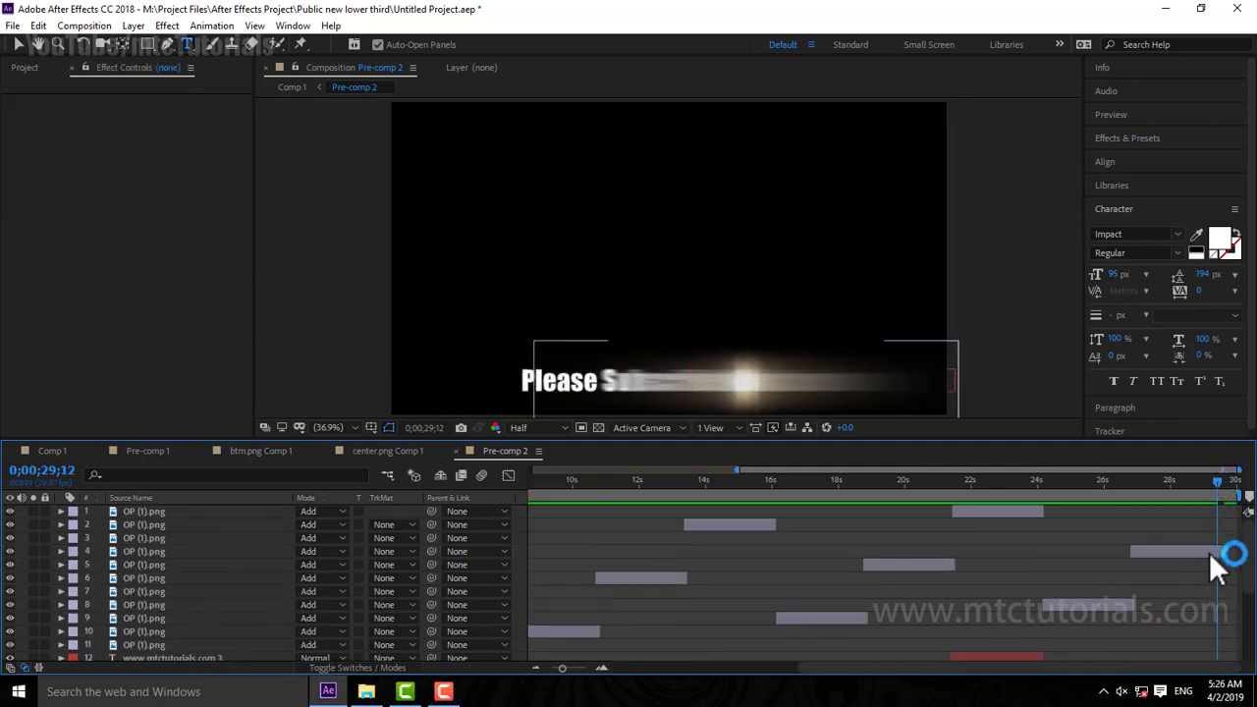
{"action": "left_click", "coordinate": [1214, 555]}
{"action": "scroll", "coordinate": [1207, 560], "scroll_direction": "down", "scroll_amount": 2}
{"action": "left_click", "coordinate": [1209, 618]}
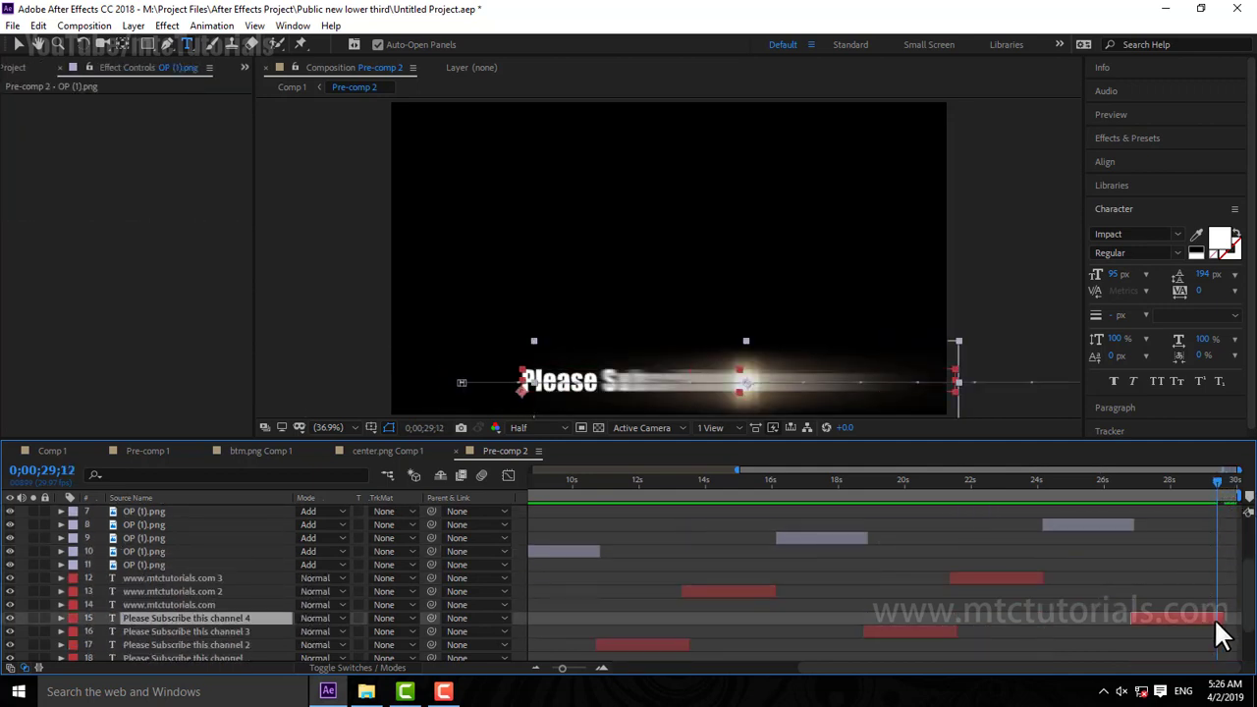
{"action": "scroll", "coordinate": [1245, 618], "scroll_direction": "up", "scroll_amount": 2}
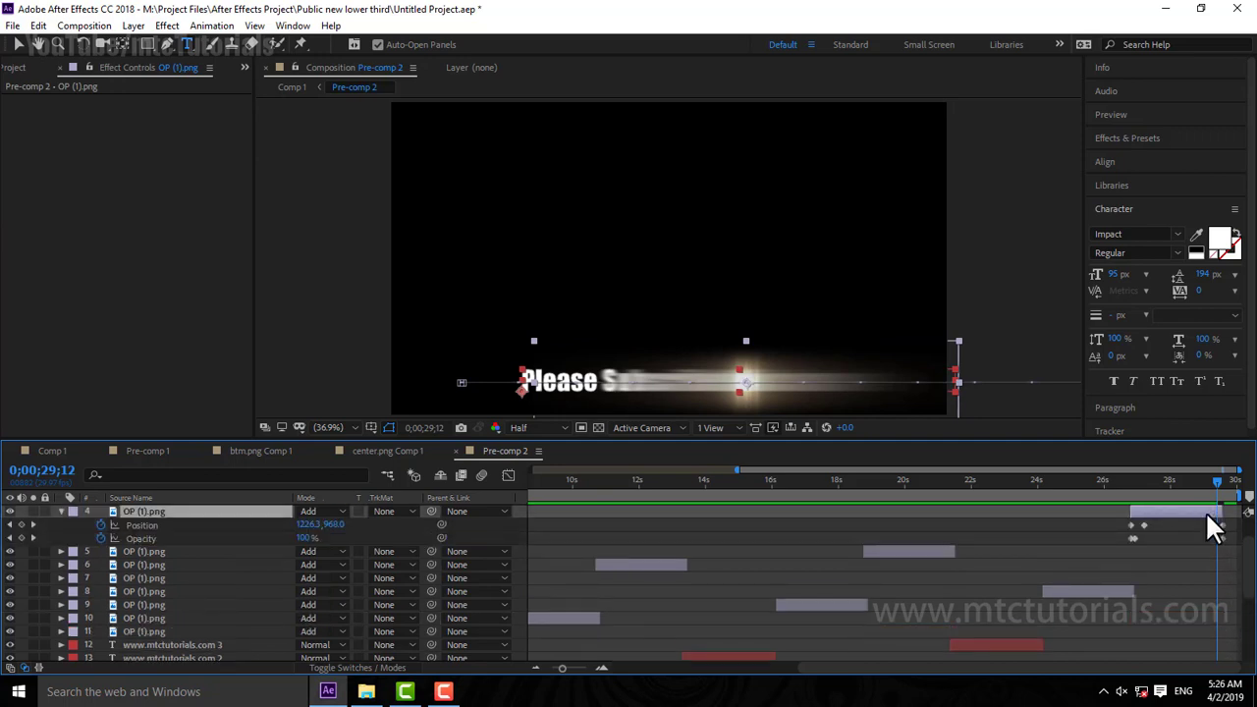
Step: Extend the last flare to the comp end and shift the final text's Offset keyframes later
{"action": "mouse_move", "coordinate": [1225, 512]}
{"action": "left_mouse_down"}
{"action": "mouse_move", "coordinate": [1239, 511]}
{"action": "mouse_move", "coordinate": [1233, 546]}
{"action": "mouse_move", "coordinate": [1236, 536]}
{"action": "left_mouse_up"}
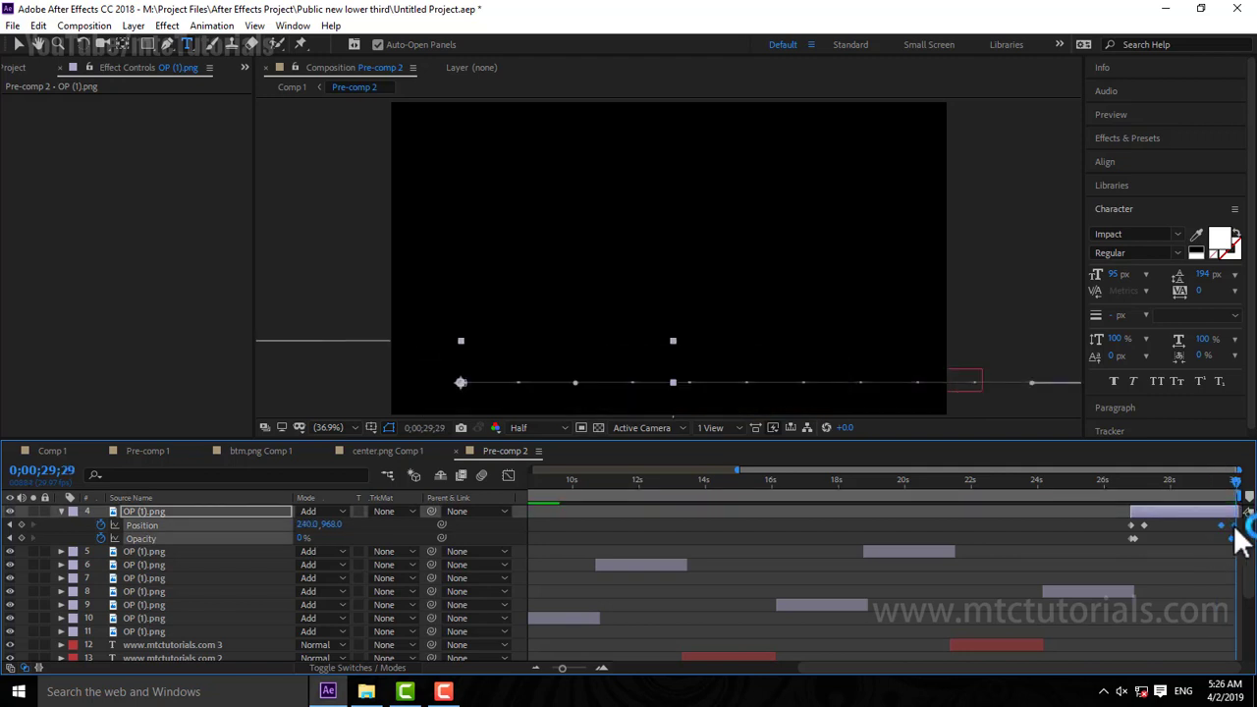
{"action": "scroll", "coordinate": [1221, 624], "scroll_direction": "down", "scroll_amount": 5}
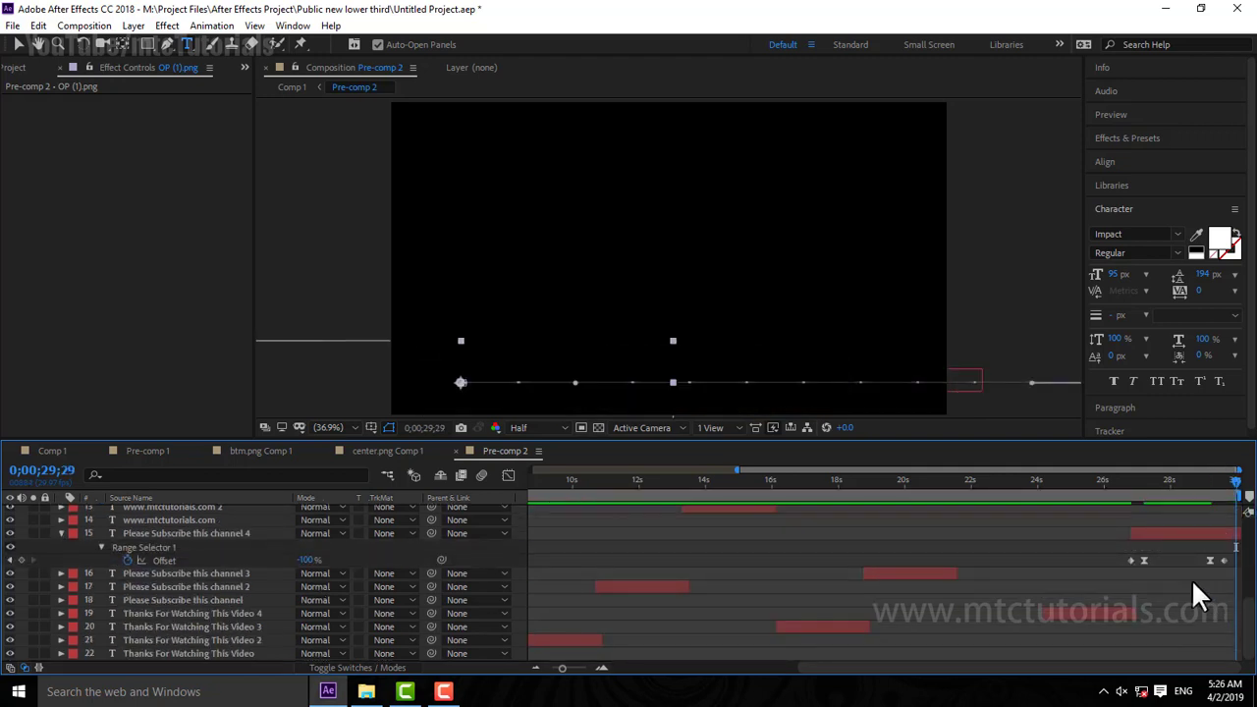
{"action": "mouse_move", "coordinate": [1193, 580]}
{"action": "left_mouse_down"}
{"action": "mouse_move", "coordinate": [1230, 551]}
{"action": "mouse_move", "coordinate": [1239, 575]}
{"action": "left_mouse_up"}
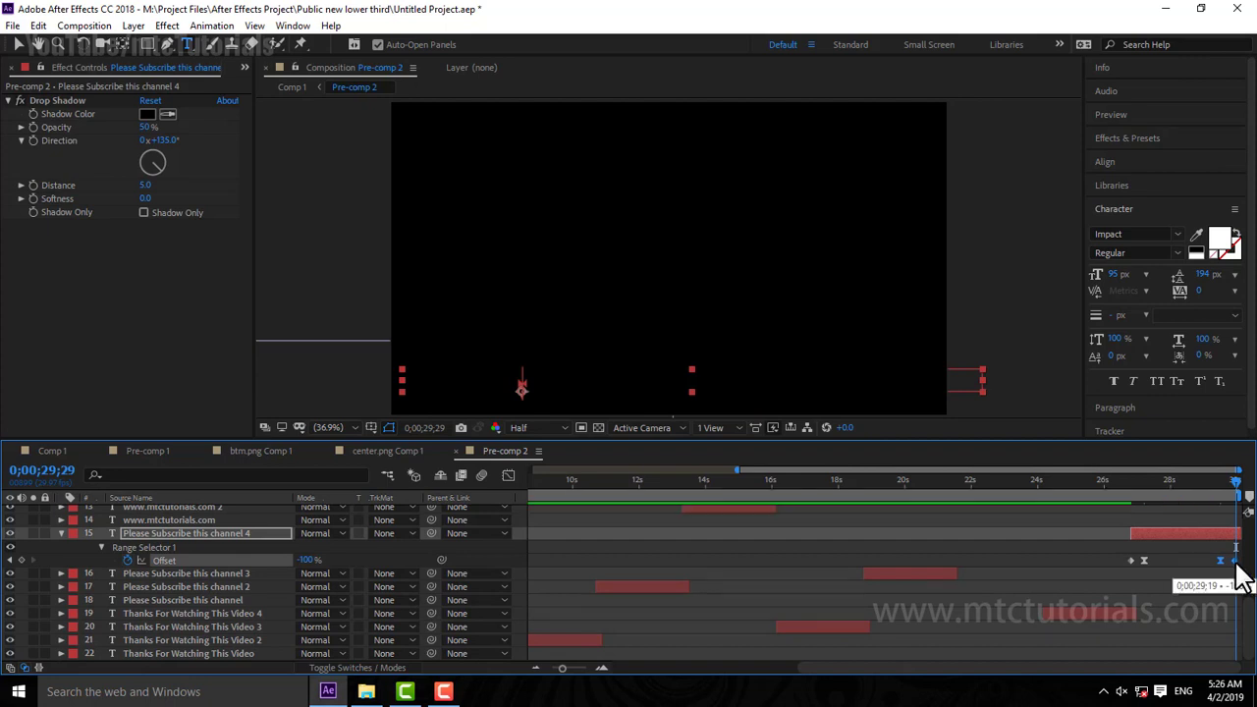
Step: Check the subscribe text at 29;01, then preview Comp 1 and select the social layer
{"action": "left_click", "coordinate": [1198, 494]}
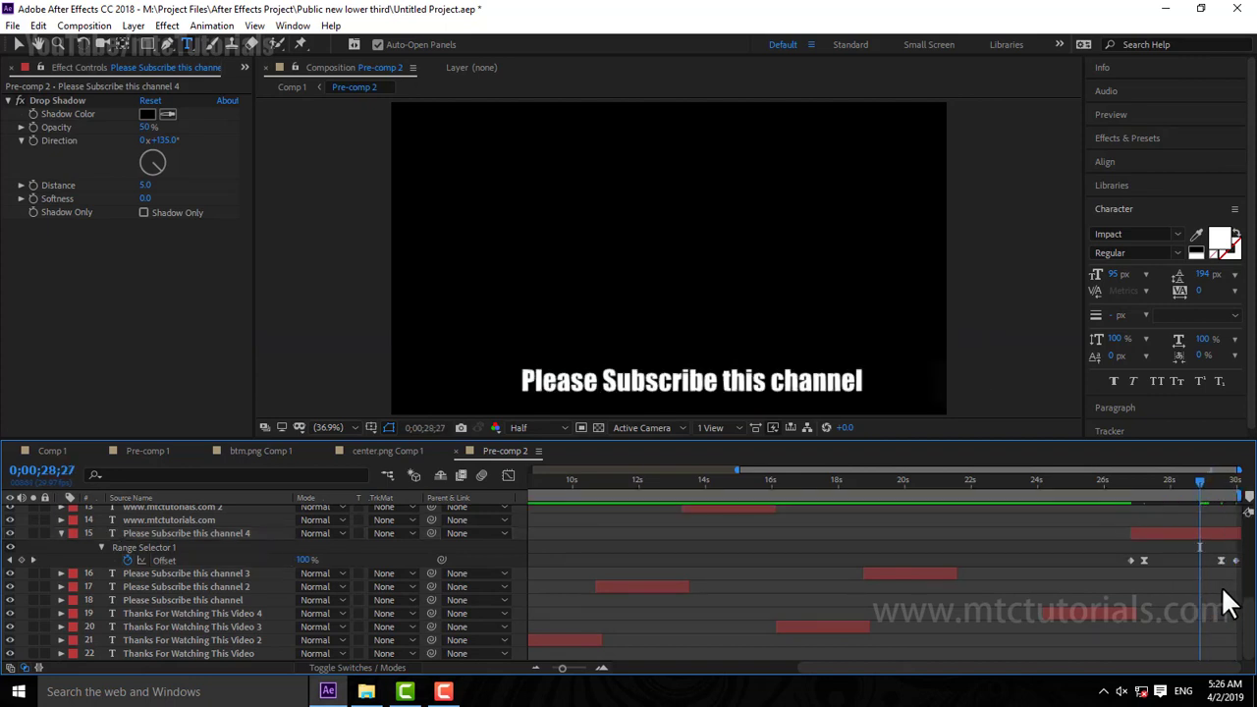
{"action": "left_click", "coordinate": [49, 451]}
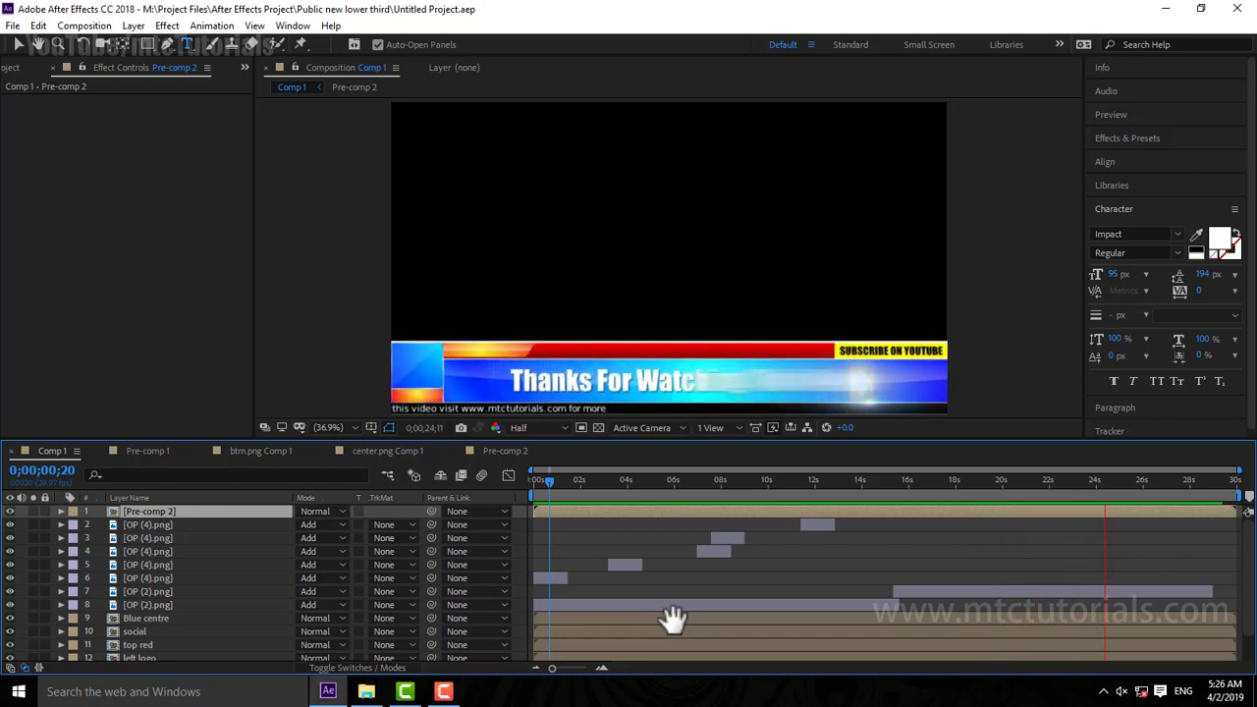
{"action": "left_click", "coordinate": [154, 632]}
Step: Import OP (2).png into Pre-comp 1 and move the blue streak onto the SUBSCRIBE ON YOUTUBE button
{"action": "double_click", "coordinate": [128, 631]}
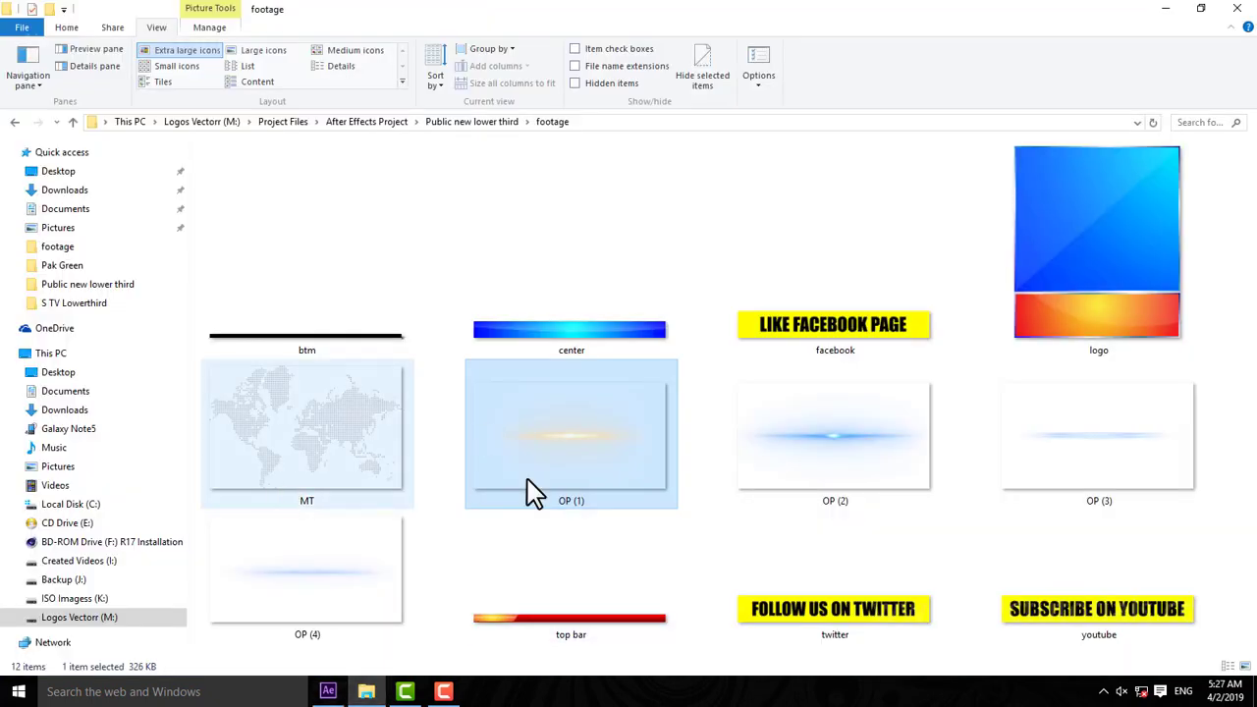
{"action": "mouse_move", "coordinate": [753, 471]}
{"action": "left_mouse_down"}
{"action": "mouse_move", "coordinate": [309, 629]}
{"action": "mouse_move", "coordinate": [211, 506]}
{"action": "left_mouse_up"}
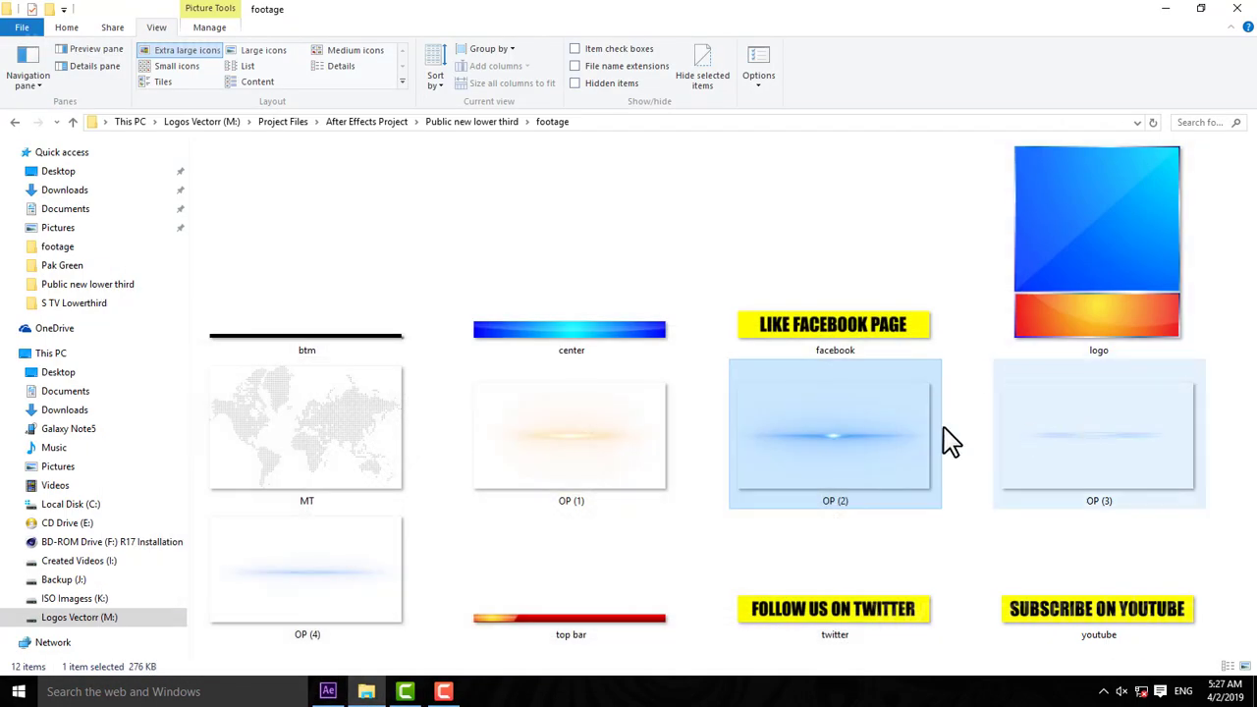
{"action": "mouse_move", "coordinate": [949, 441]}
{"action": "left_mouse_down"}
{"action": "mouse_move", "coordinate": [447, 643]}
{"action": "mouse_move", "coordinate": [162, 520]}
{"action": "left_mouse_up"}
{"action": "left_click_drag", "start_coordinate": [371, 150], "coordinate": [732, 292]}
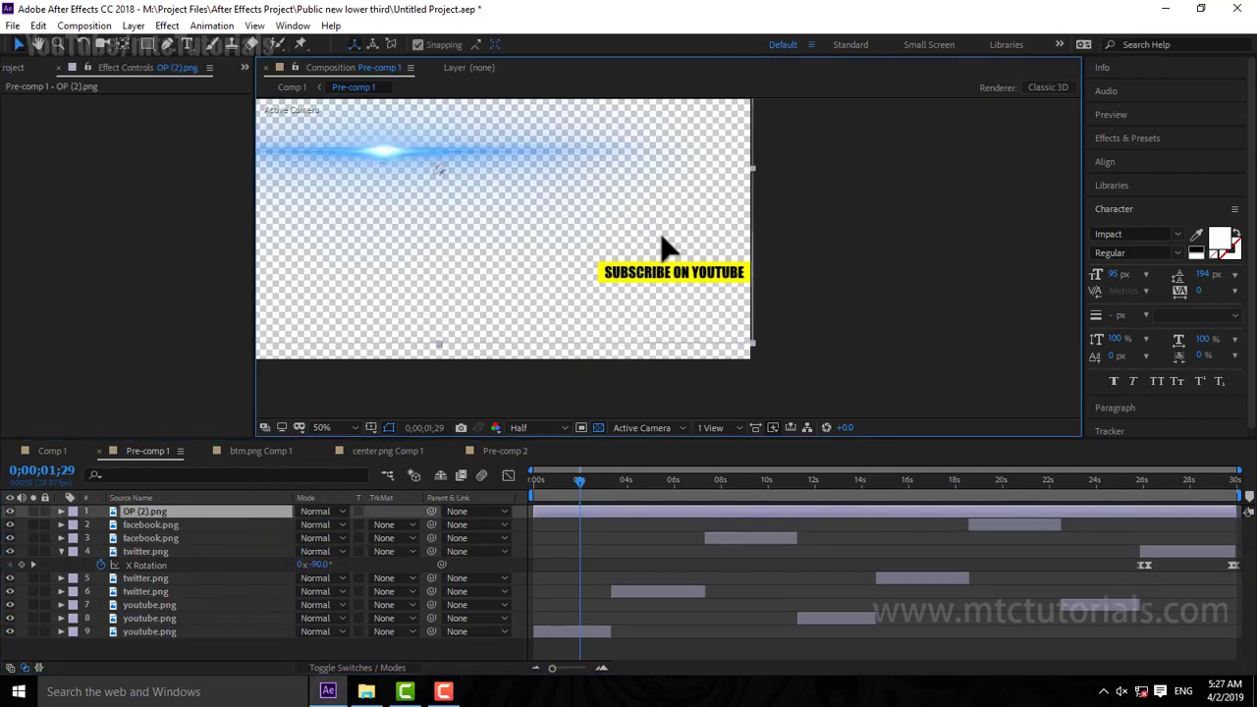
Step: Scale the blue streak down to 70, 99%
{"action": "key", "text": "s"}
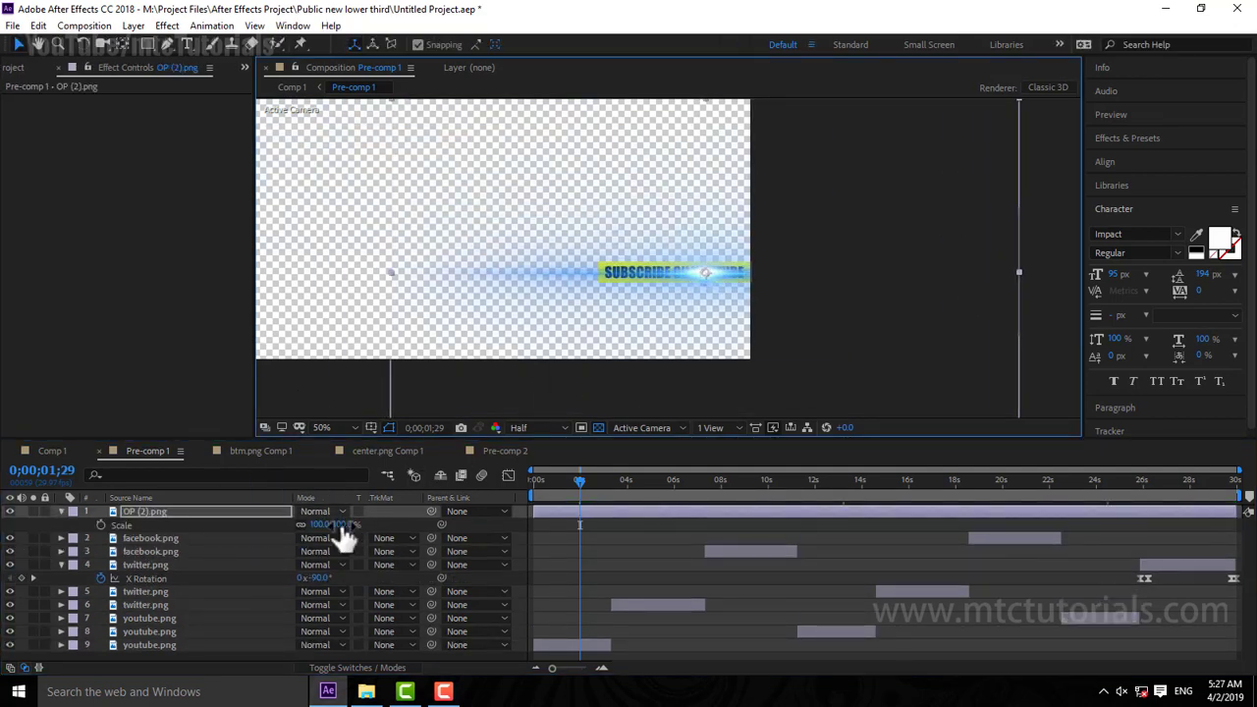
{"action": "left_click_drag", "start_coordinate": [319, 527], "coordinate": [332, 535]}
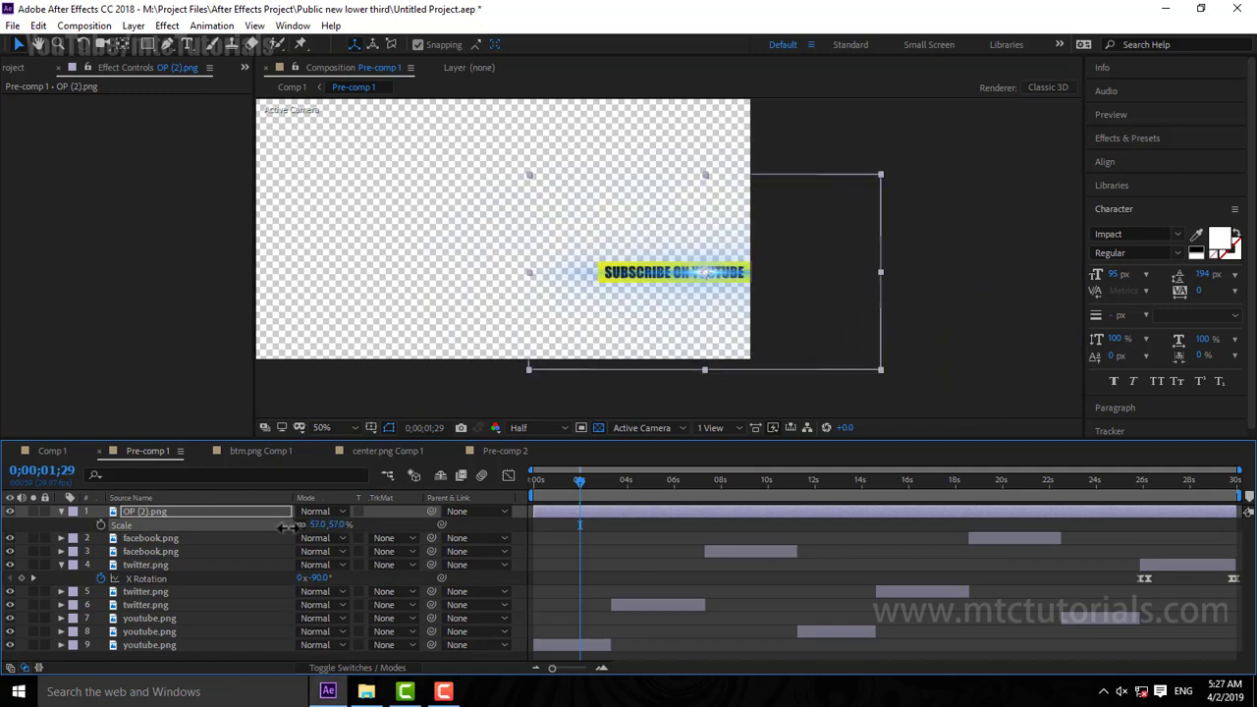
{"action": "mouse_move", "coordinate": [331, 524]}
{"action": "left_mouse_down"}
{"action": "mouse_move", "coordinate": [292, 530]}
{"action": "mouse_move", "coordinate": [383, 520]}
{"action": "mouse_move", "coordinate": [341, 526]}
{"action": "mouse_move", "coordinate": [665, 337]}
{"action": "left_mouse_up"}
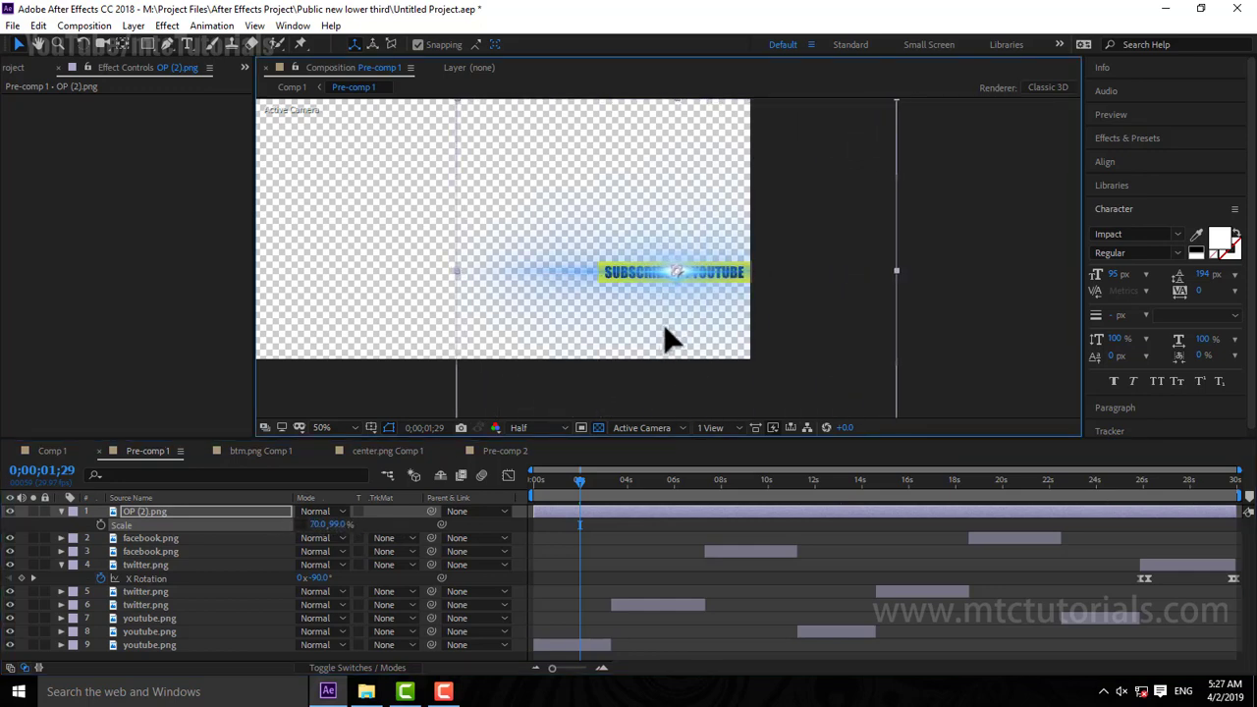
Step: Mask the streak to the subscribe bar with a rectangle and set its mode to Add
{"action": "left_click", "coordinate": [148, 43]}
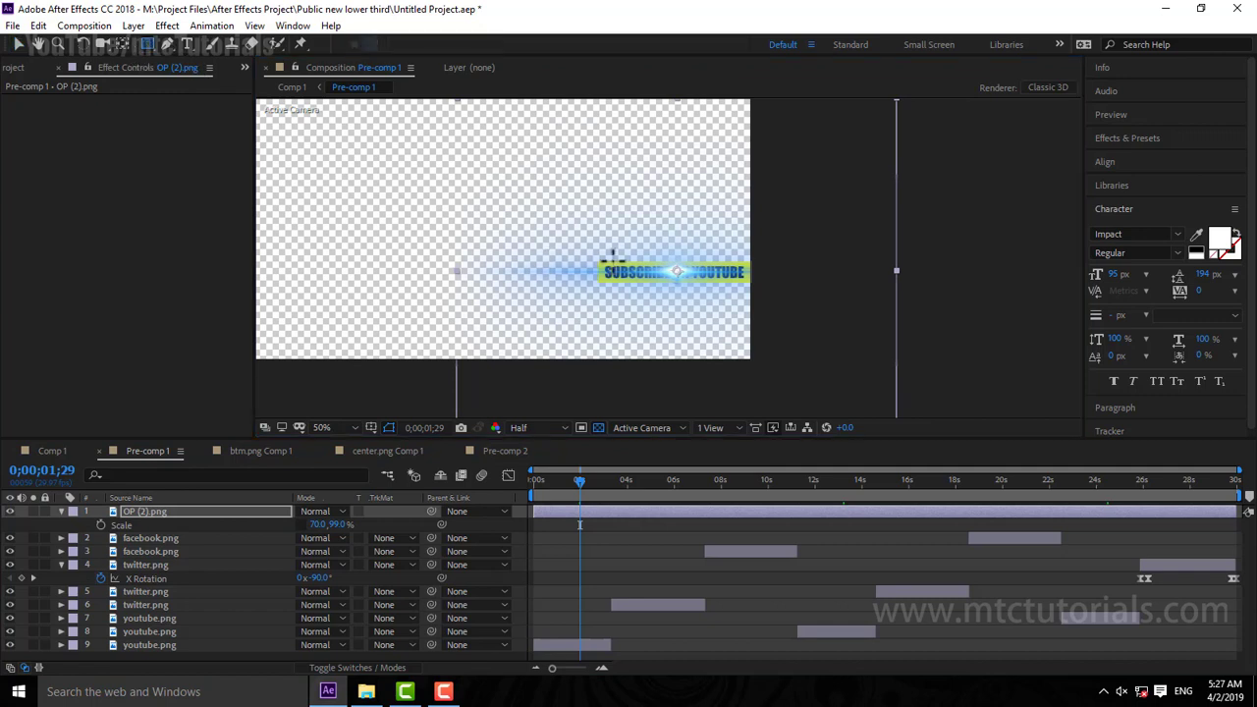
{"action": "left_click_drag", "start_coordinate": [595, 260], "coordinate": [756, 284]}
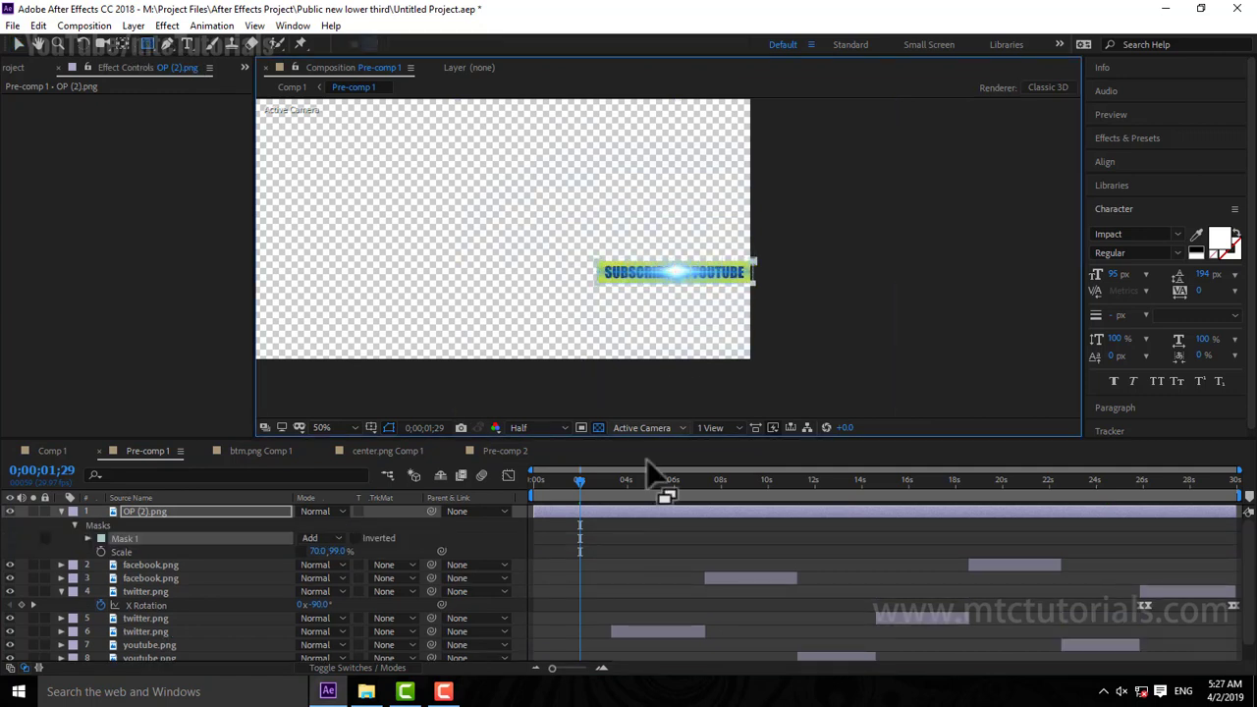
{"action": "left_click", "coordinate": [625, 552]}
{"action": "left_click", "coordinate": [311, 511]}
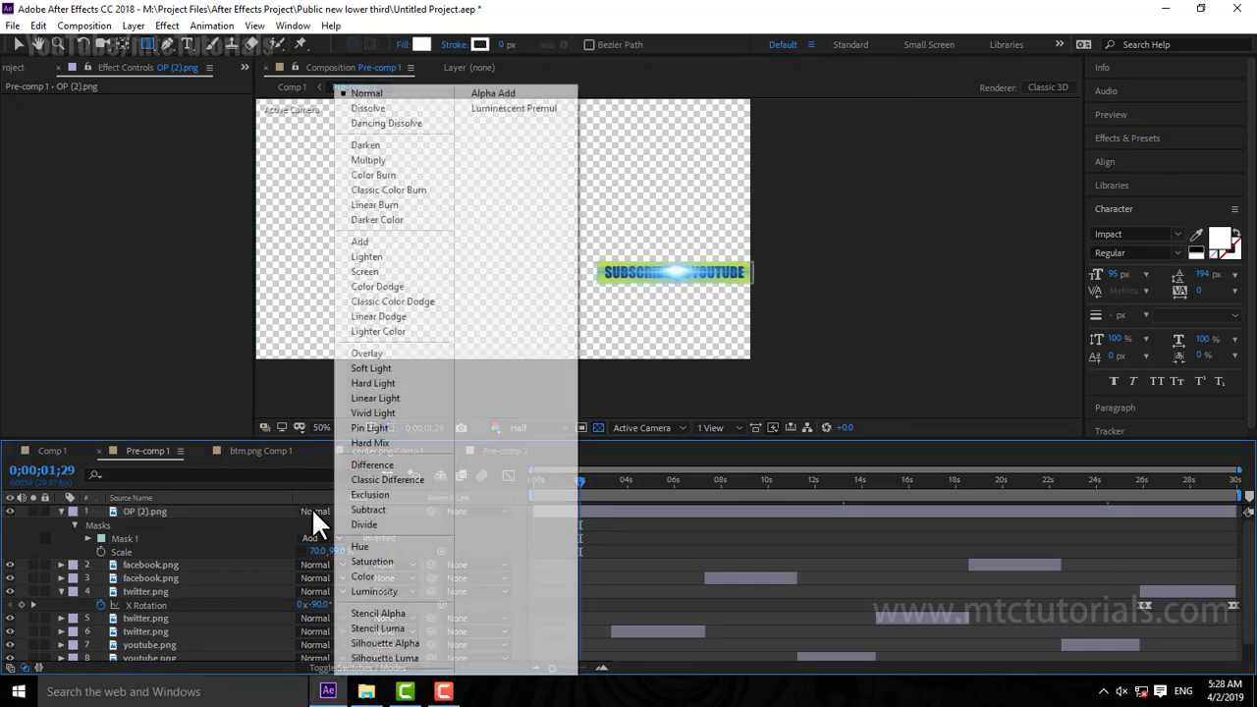
{"action": "left_click", "coordinate": [390, 238]}
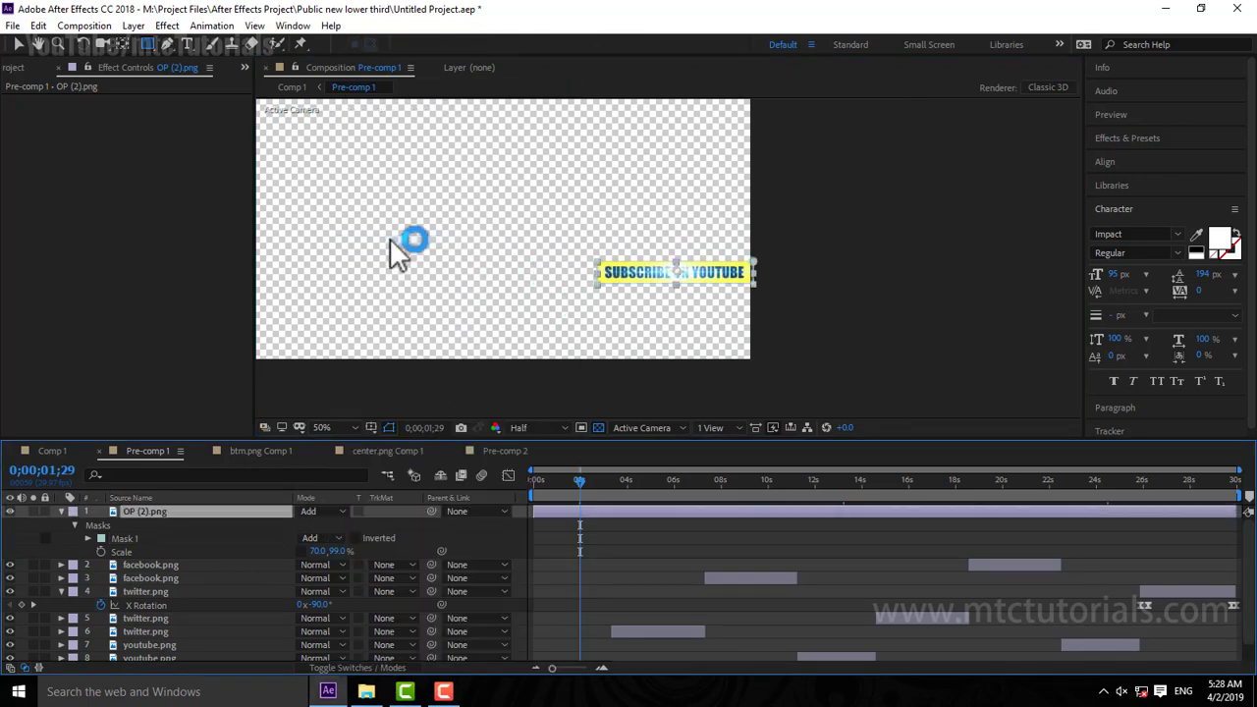
{"action": "left_click", "coordinate": [579, 551]}
Step: Shorten the streak layer and move it to start at the button flip near 3 s
{"action": "left_click_drag", "start_coordinate": [589, 479], "coordinate": [464, 482]}
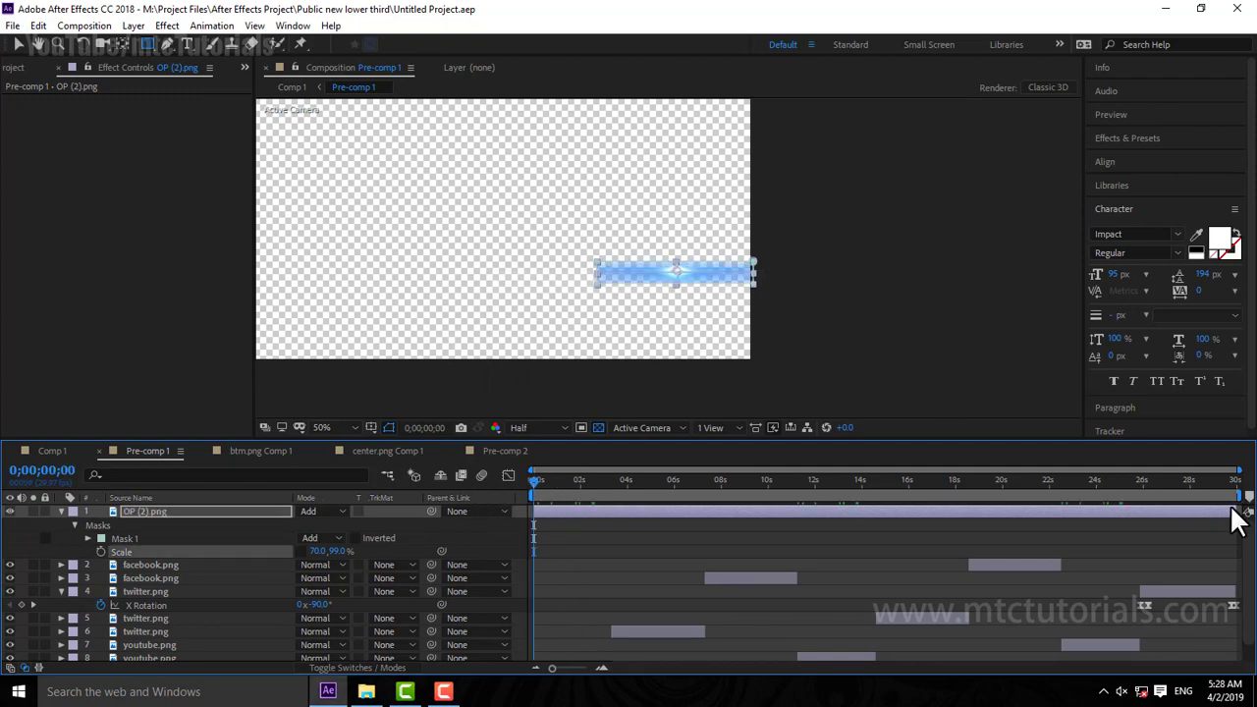
{"action": "left_click_drag", "start_coordinate": [1235, 511], "coordinate": [597, 511]}
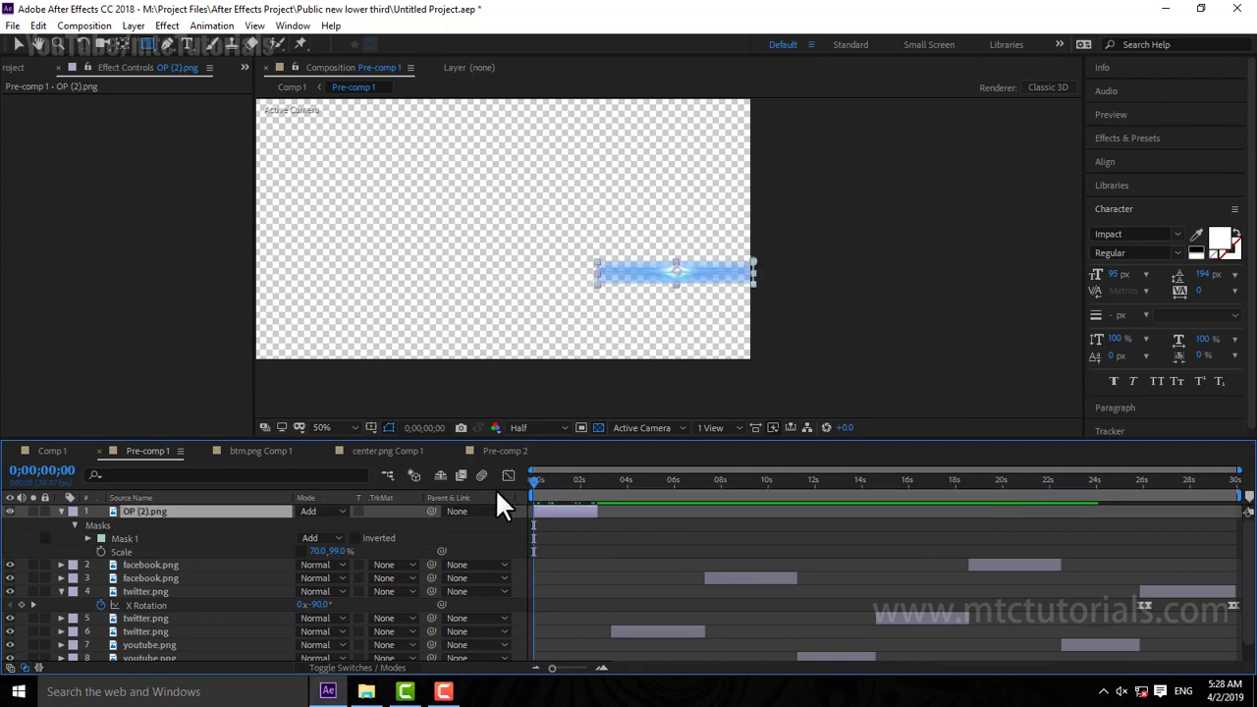
{"action": "left_click_drag", "start_coordinate": [526, 487], "coordinate": [558, 490]}
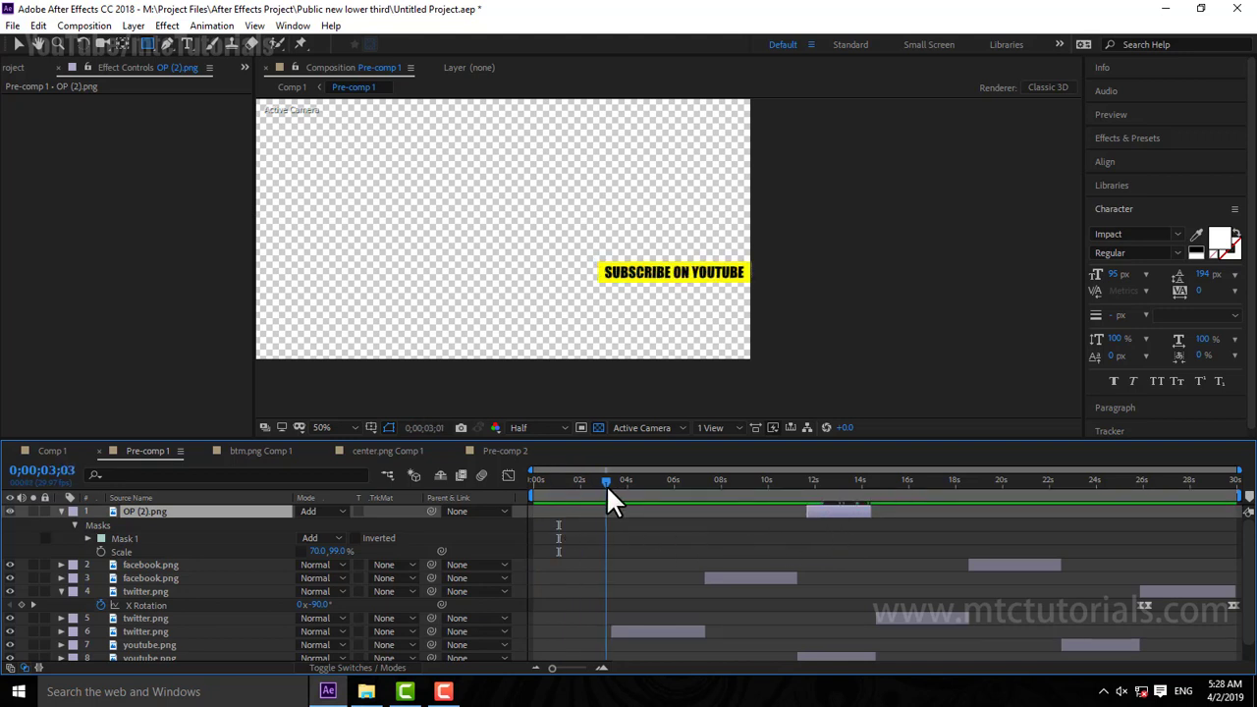
{"action": "left_click_drag", "start_coordinate": [606, 484], "coordinate": [606, 481]}
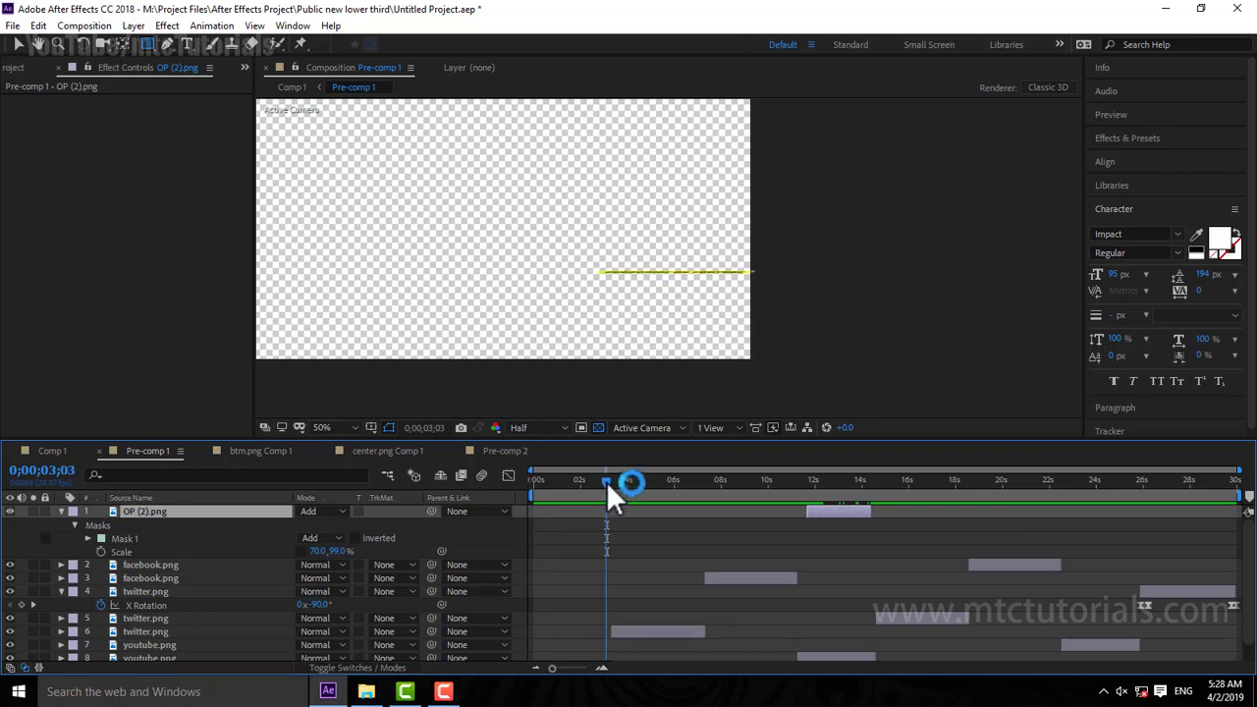
{"action": "left_click_drag", "start_coordinate": [831, 517], "coordinate": [638, 517]}
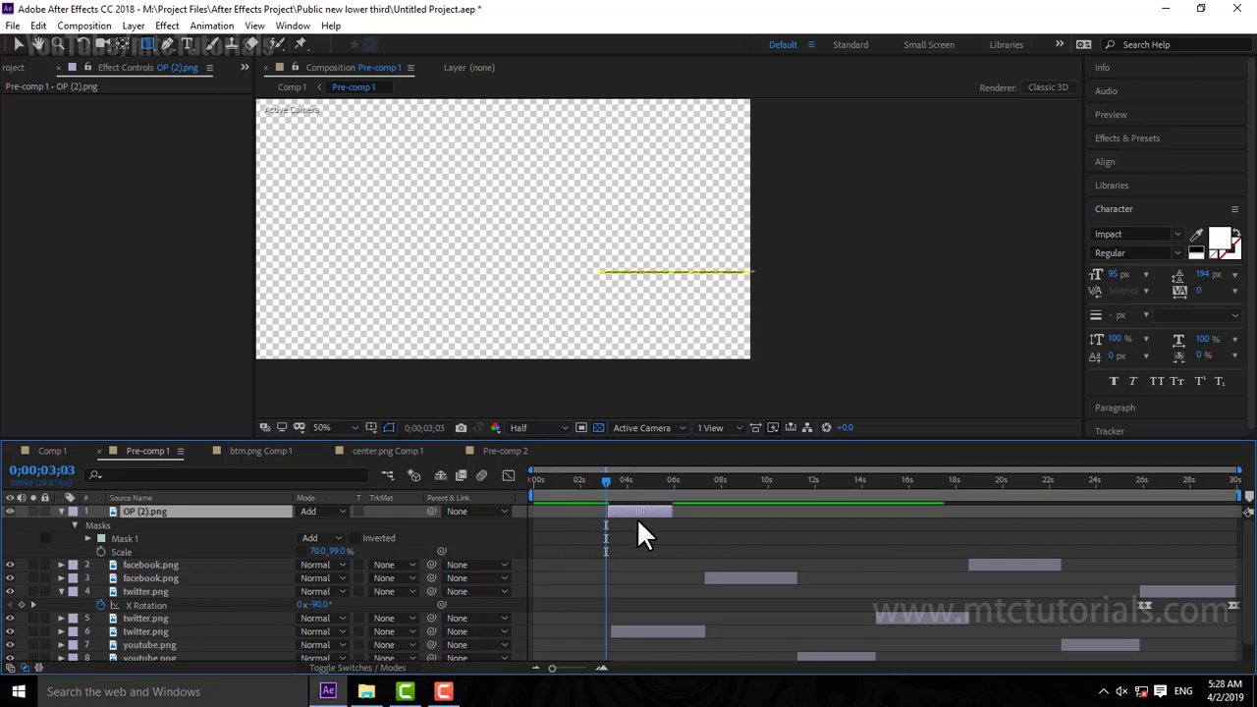
Step: Trim the streak's in and out points tightly to roughly 3;05–3;15
{"action": "key", "text": "equal"}
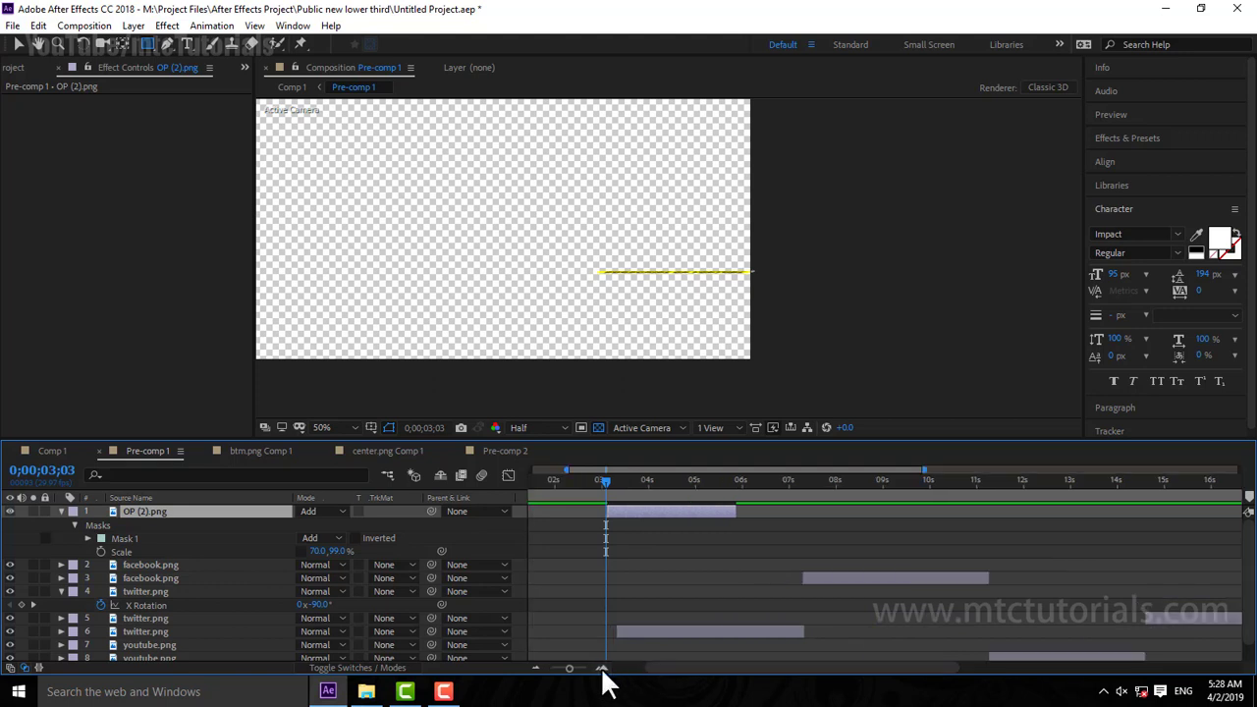
{"action": "key", "text": "equal"}
{"action": "key", "text": "equal"}
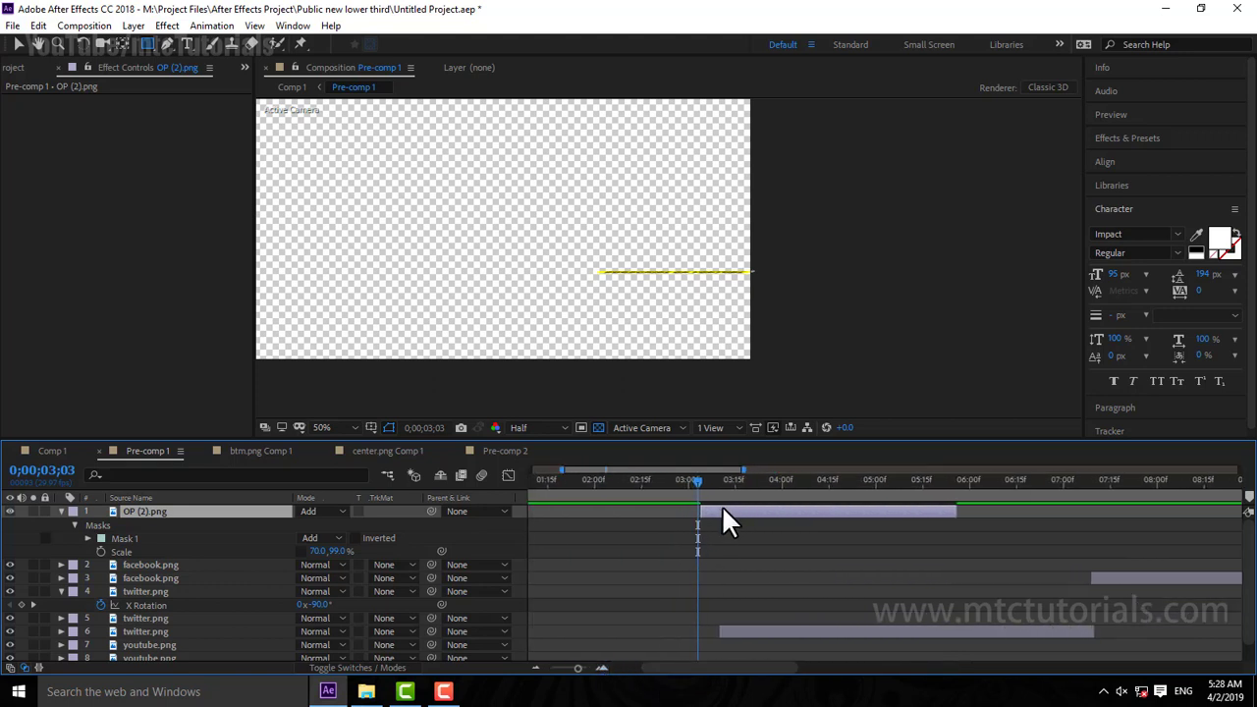
{"action": "mouse_move", "coordinate": [723, 511]}
{"action": "left_mouse_down"}
{"action": "mouse_move", "coordinate": [685, 511]}
{"action": "mouse_move", "coordinate": [685, 481]}
{"action": "mouse_move", "coordinate": [685, 510]}
{"action": "mouse_move", "coordinate": [711, 481]}
{"action": "mouse_move", "coordinate": [743, 479]}
{"action": "left_mouse_up"}
{"action": "left_click_drag", "start_coordinate": [921, 511], "coordinate": [743, 511]}
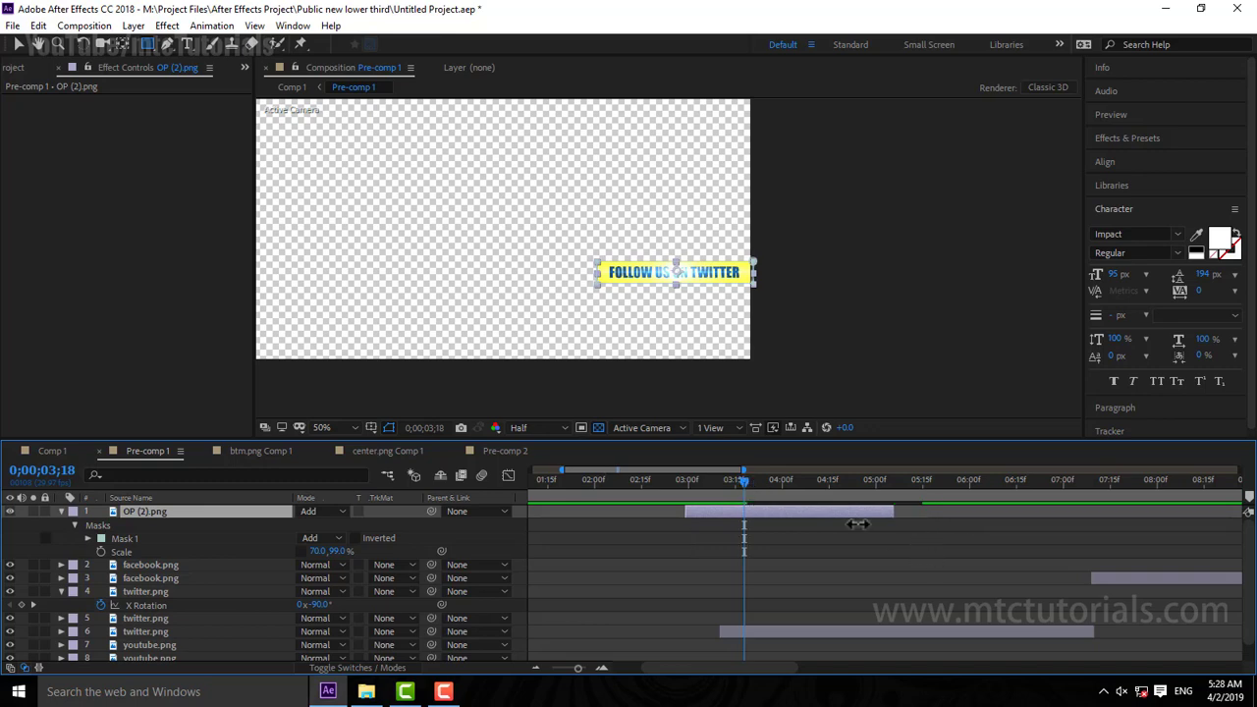
{"action": "left_click", "coordinate": [740, 556]}
{"action": "left_click", "coordinate": [721, 478]}
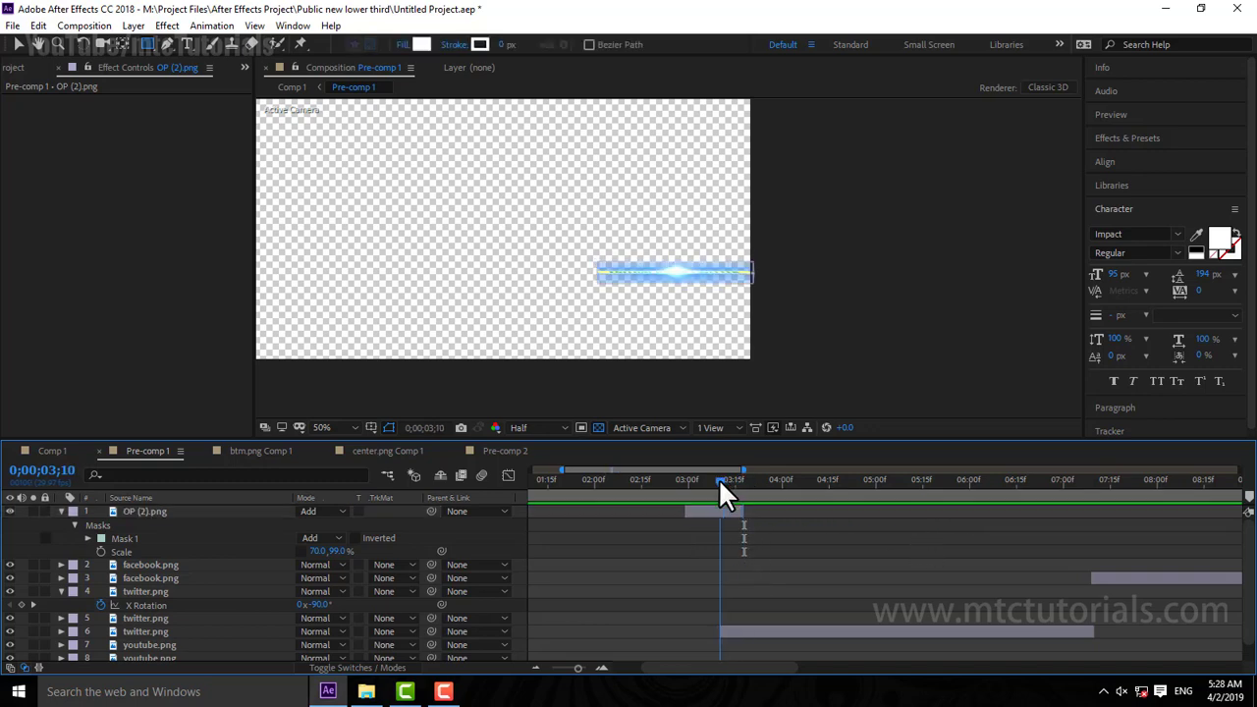
{"action": "left_click_drag", "start_coordinate": [688, 515], "coordinate": [697, 518]}
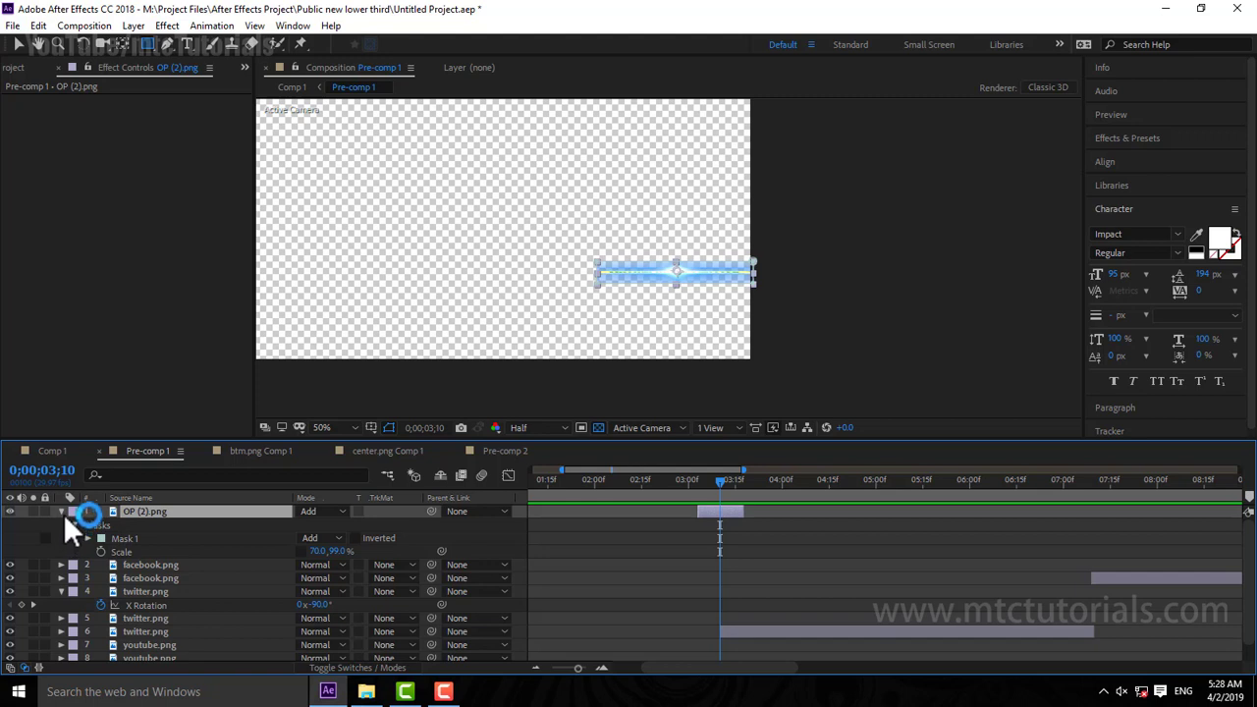
Step: Keyframe the streak's Opacity: 0% at 03;03, 100% at 03;10, 0% at 03;18
{"action": "key", "text": "t"}
{"action": "left_click", "coordinate": [99, 524]}
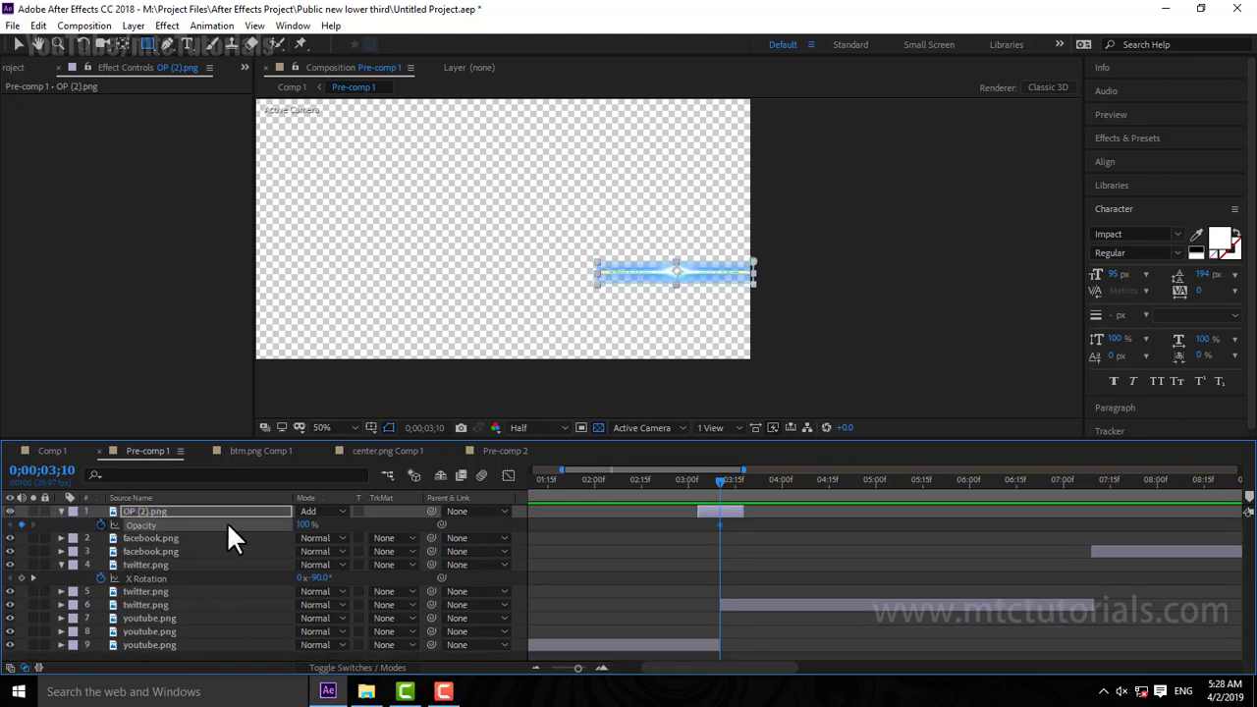
{"action": "left_click", "coordinate": [602, 669]}
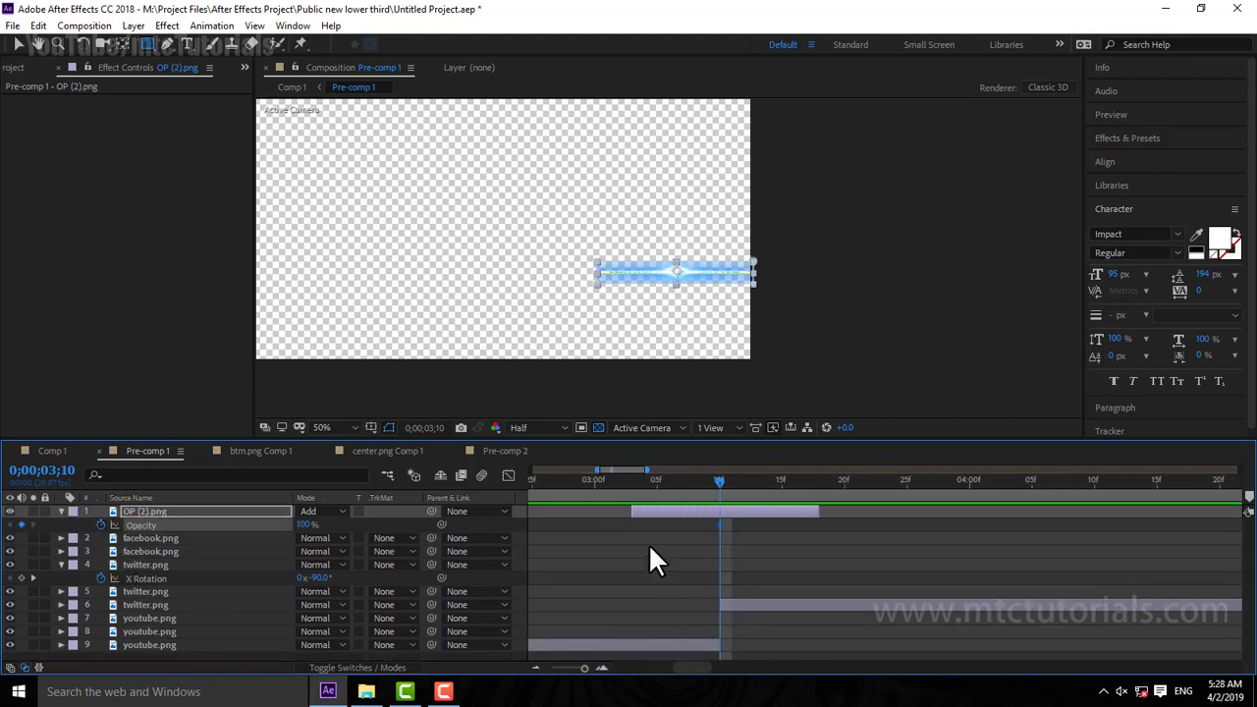
{"action": "left_click", "coordinate": [632, 481]}
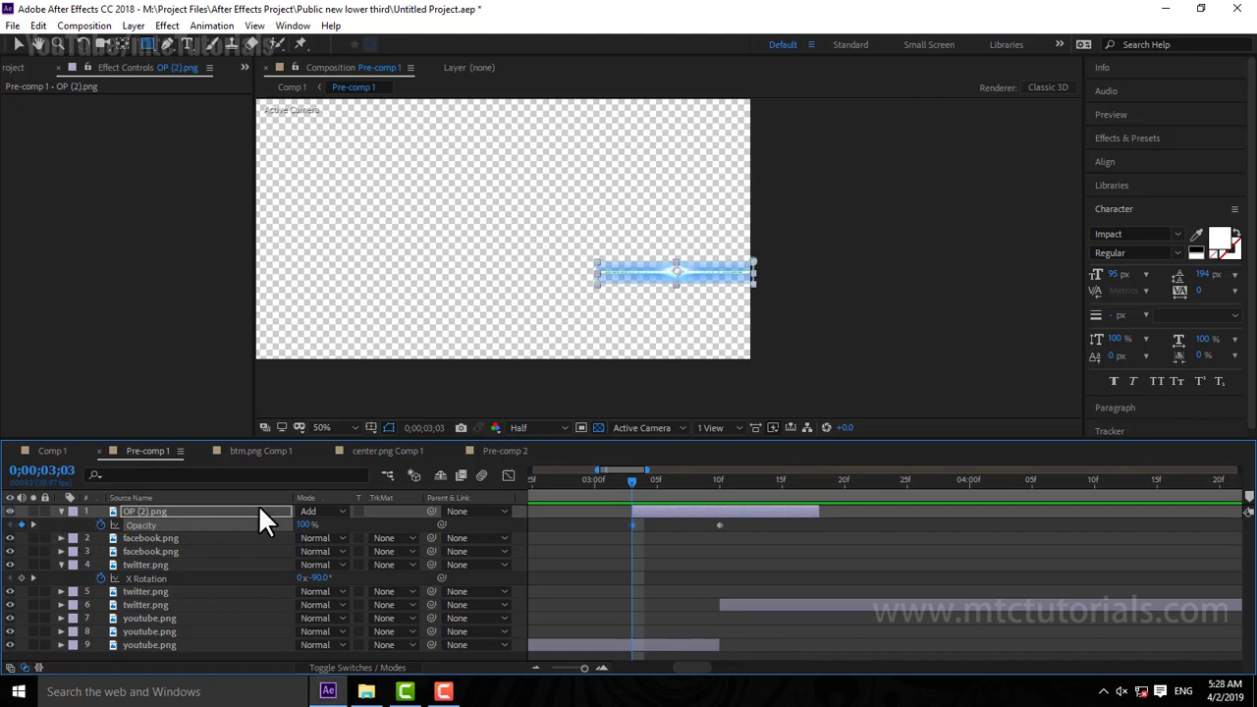
{"action": "left_click_drag", "start_coordinate": [796, 486], "coordinate": [820, 482]}
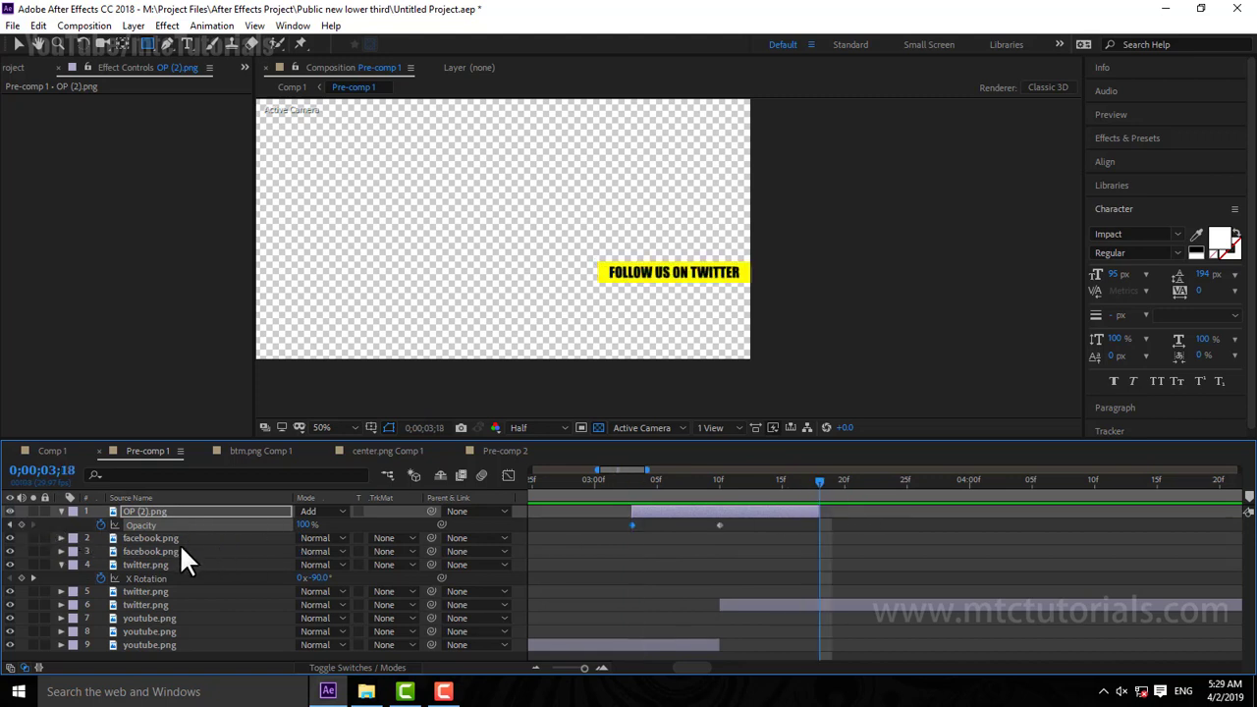
{"action": "left_click_drag", "start_coordinate": [303, 527], "coordinate": [251, 525]}
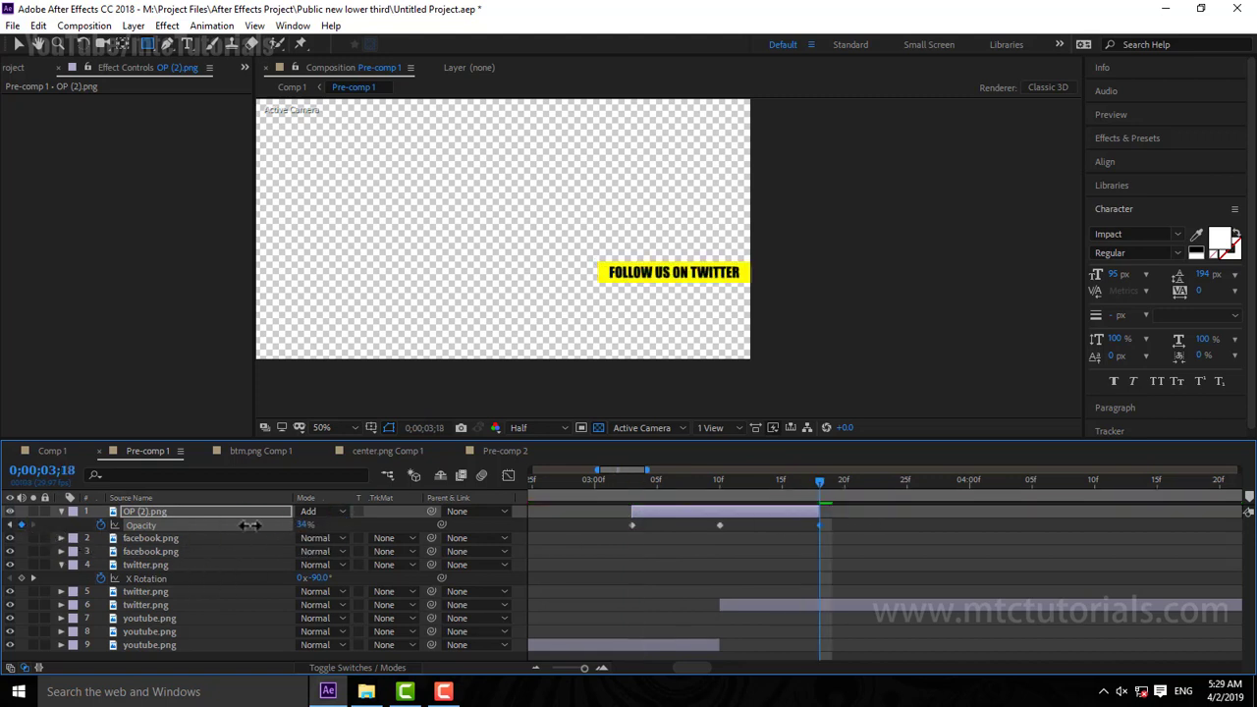
{"action": "left_click", "coordinate": [634, 481]}
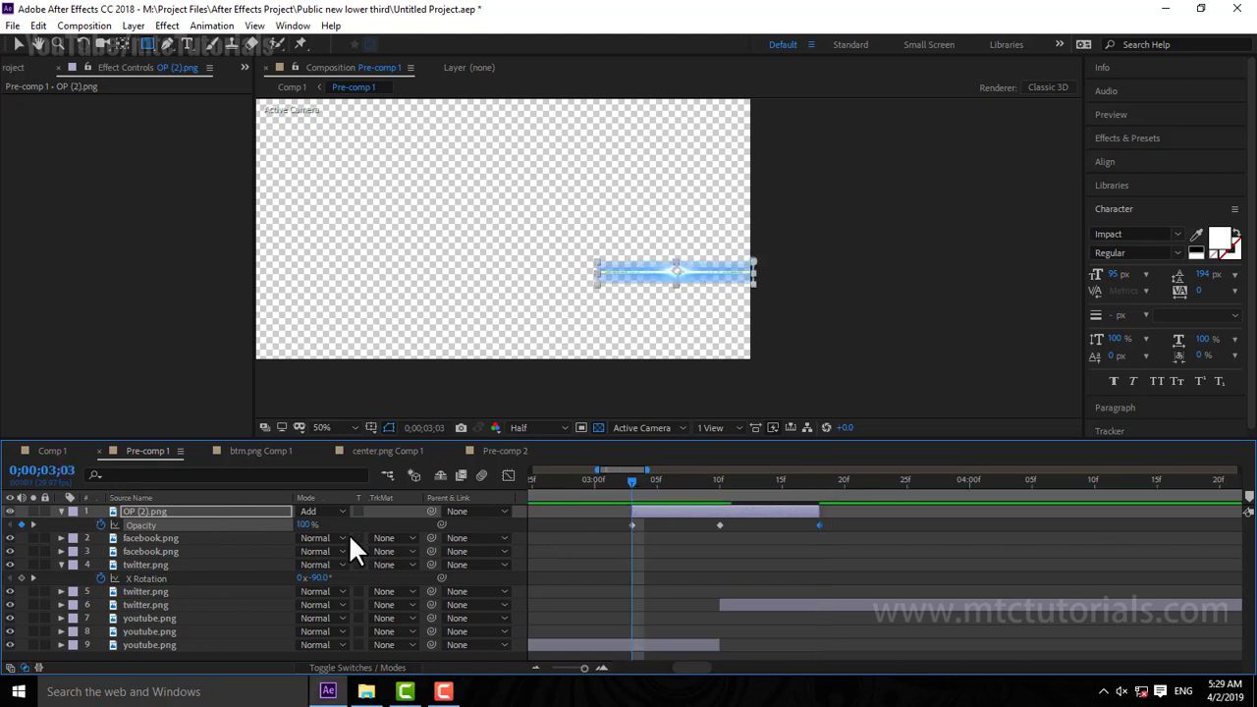
{"action": "left_click_drag", "start_coordinate": [307, 531], "coordinate": [201, 518]}
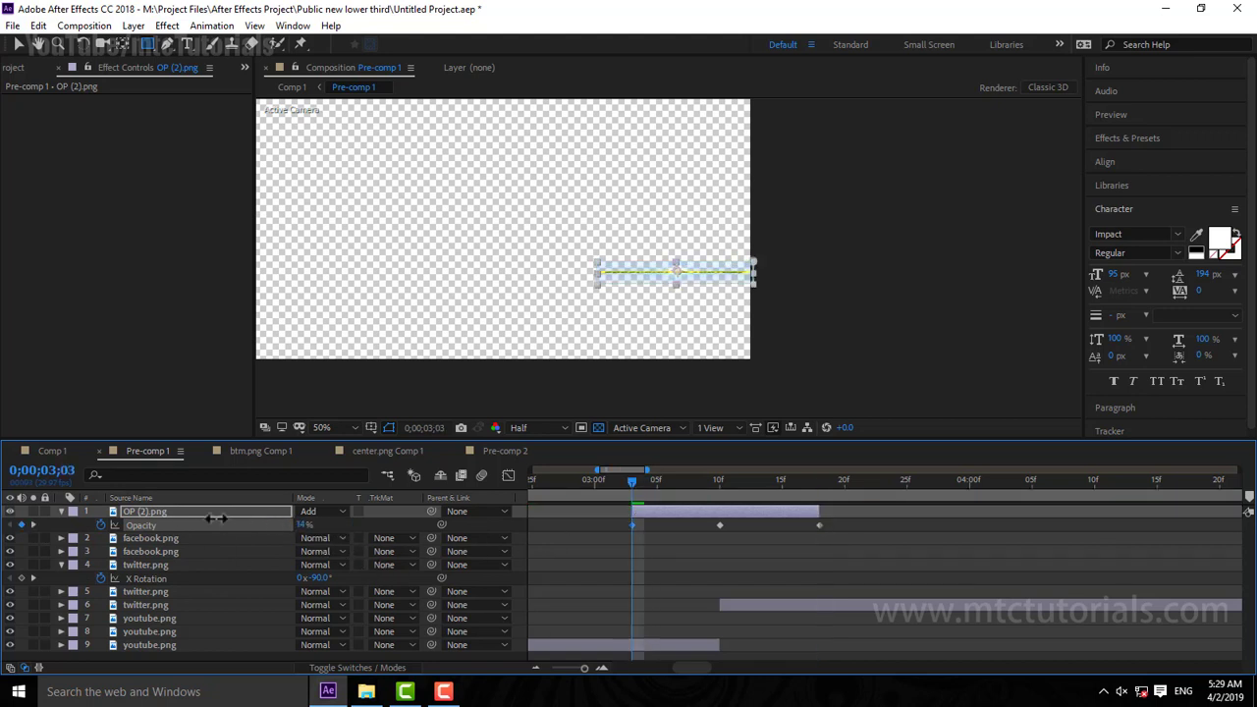
{"action": "left_click", "coordinate": [606, 480]}
{"action": "left_click", "coordinate": [720, 481]}
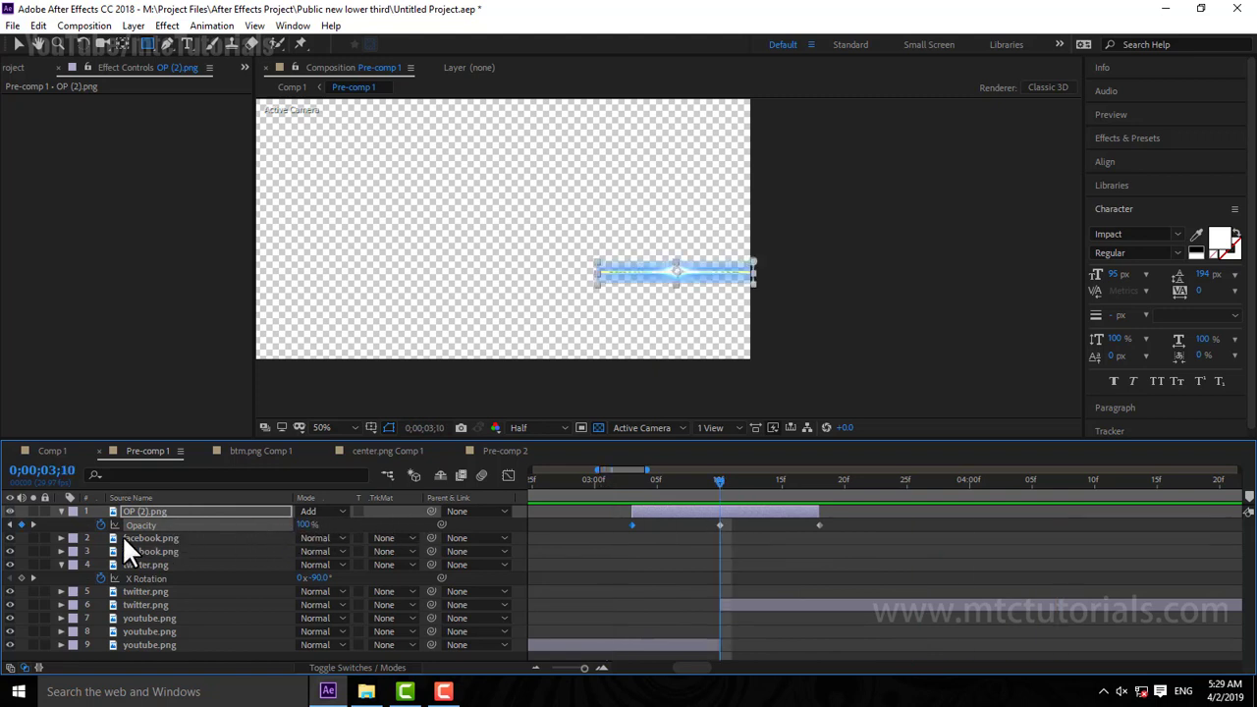
Step: Preview the flare transition, then show its Opacity keyframes and move the playhead to 7;09
{"action": "key", "text": "s"}
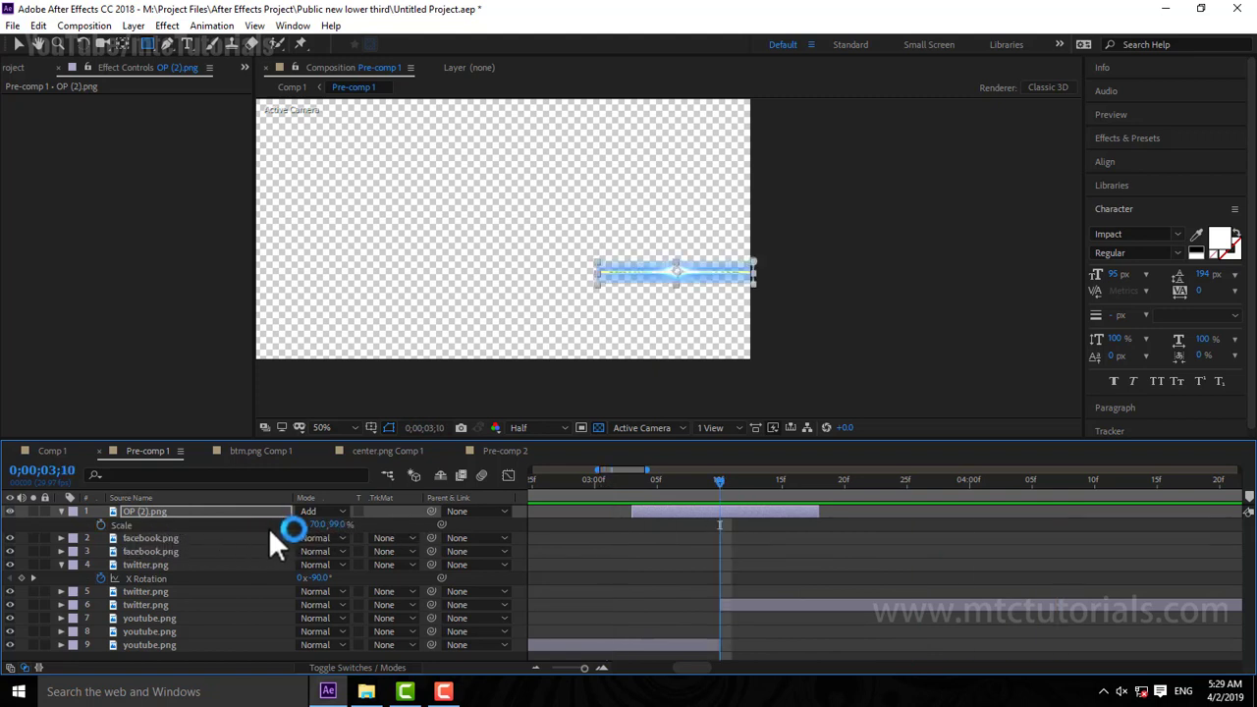
{"action": "left_click", "coordinate": [618, 481]}
{"action": "key", "text": "space"}
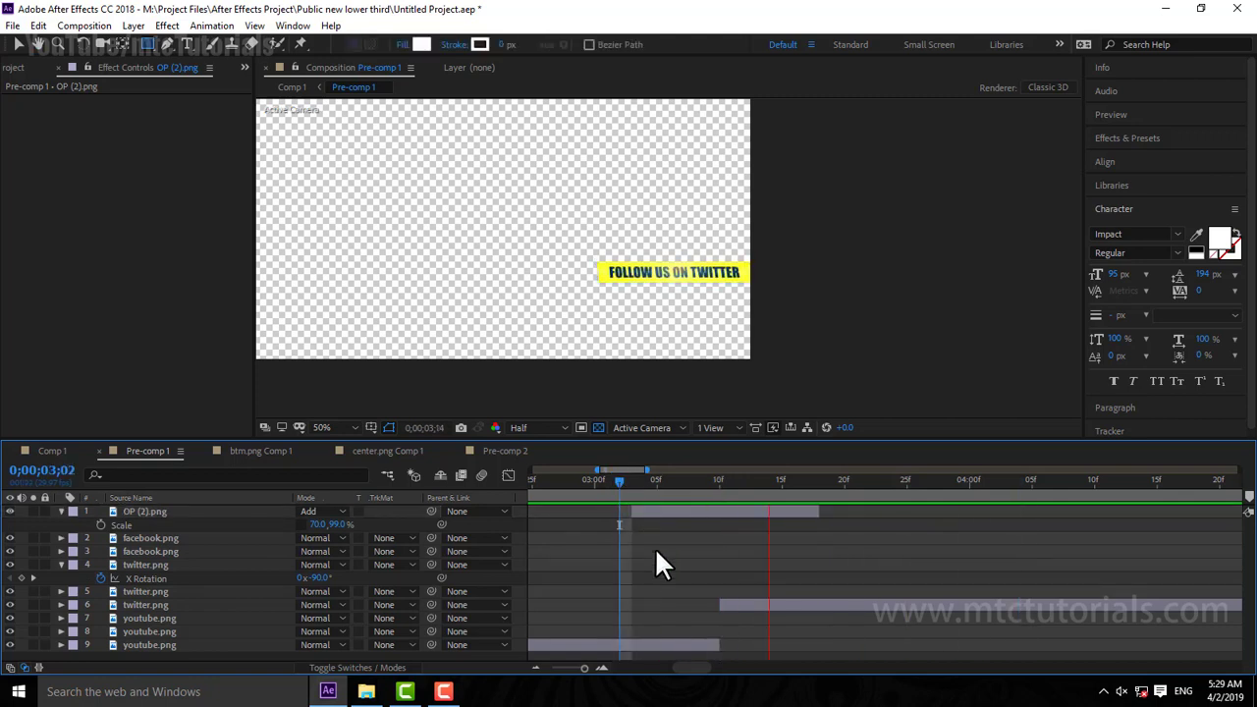
{"action": "key", "text": "space"}
{"action": "left_click", "coordinate": [533, 668]}
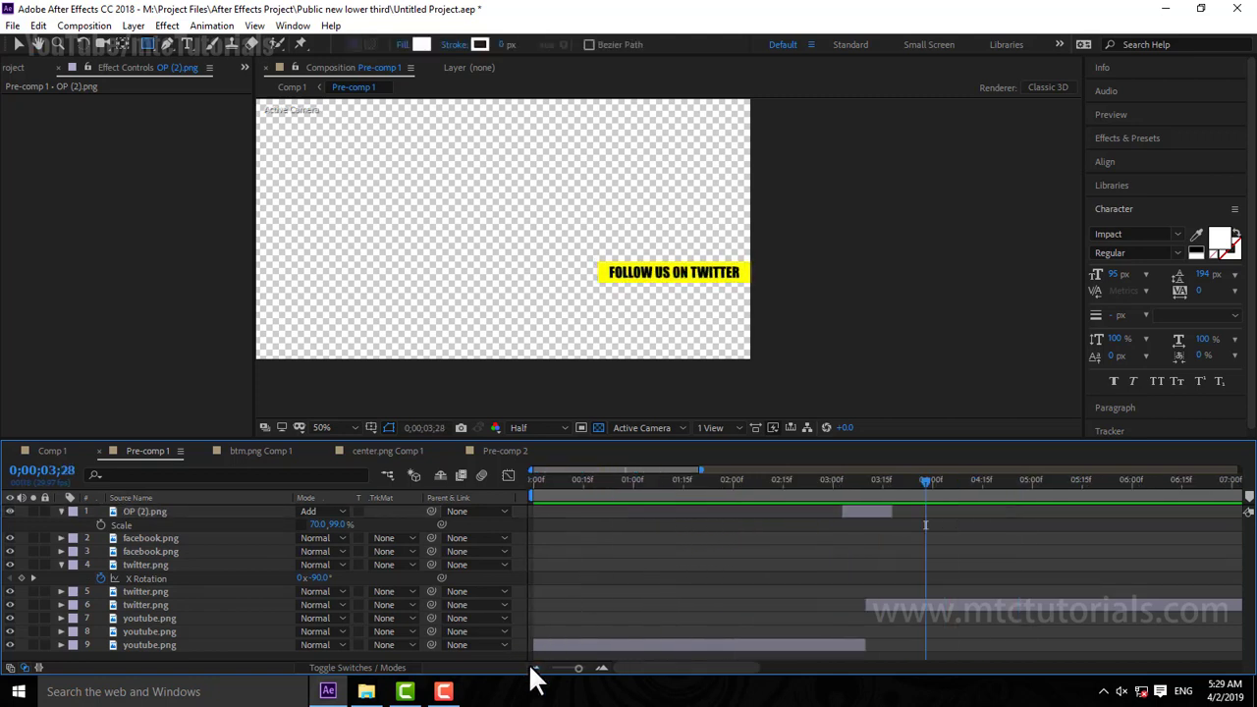
{"action": "left_click", "coordinate": [766, 511]}
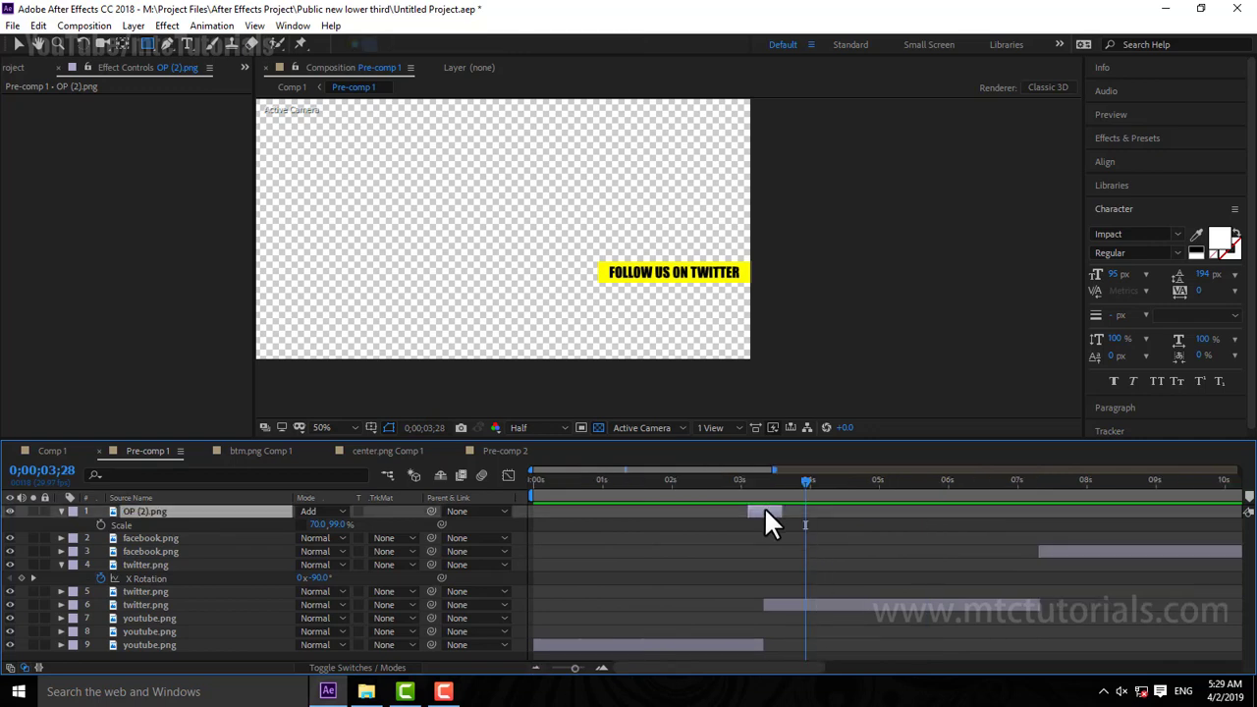
{"action": "key", "text": "t"}
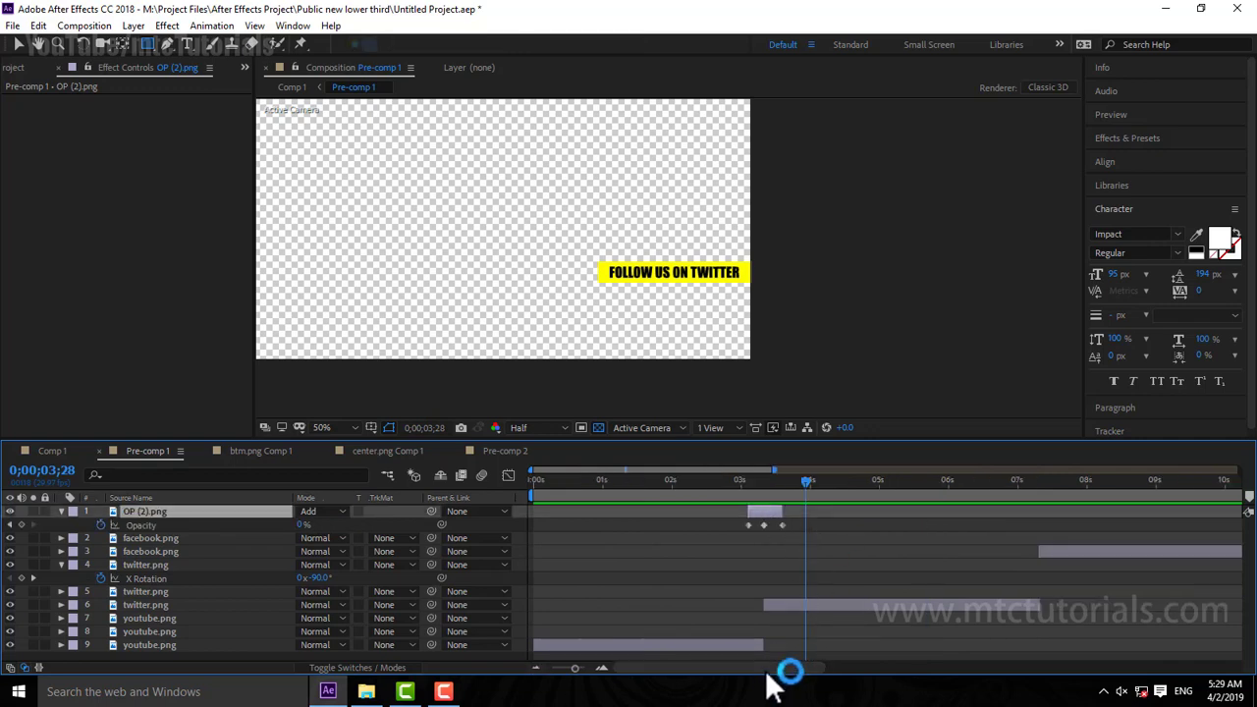
{"action": "left_click_drag", "start_coordinate": [776, 669], "coordinate": [834, 669]}
{"action": "left_click_drag", "start_coordinate": [851, 482], "coordinate": [847, 482]}
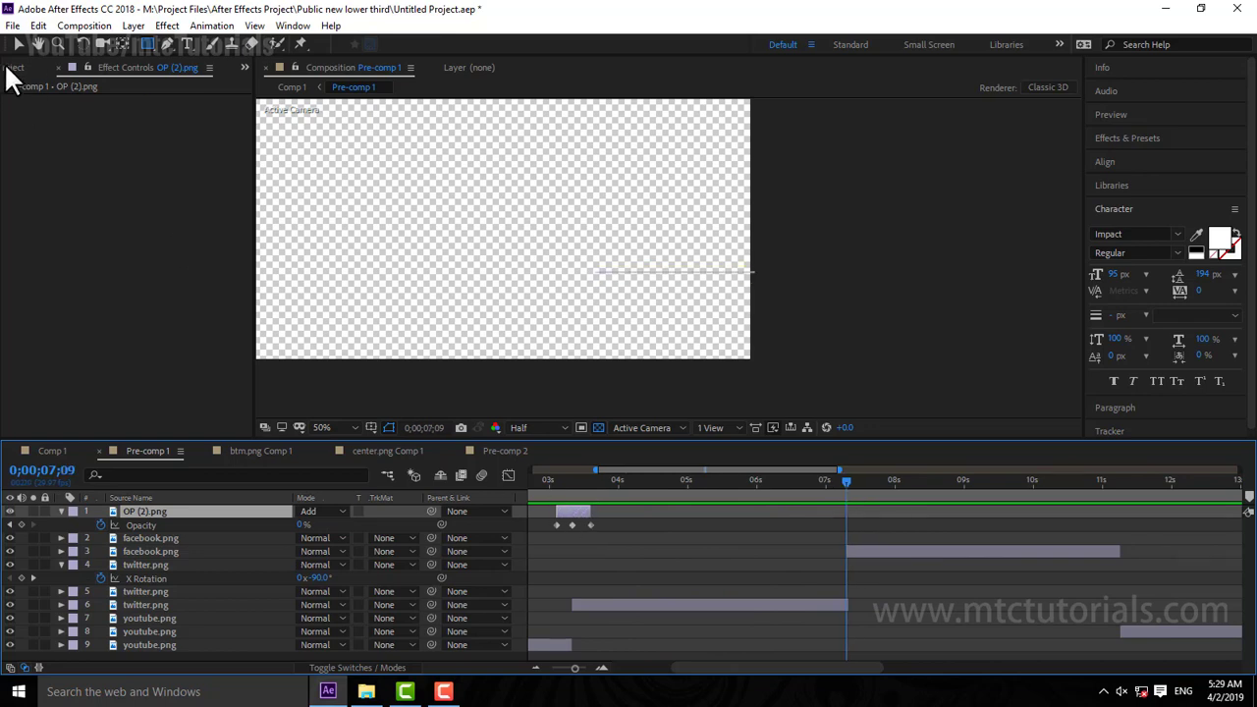
Step: Duplicate the flare layer and move the copy so its opacity peaks at 7;09
{"action": "left_click", "coordinate": [38, 26]}
{"action": "left_click", "coordinate": [110, 239]}
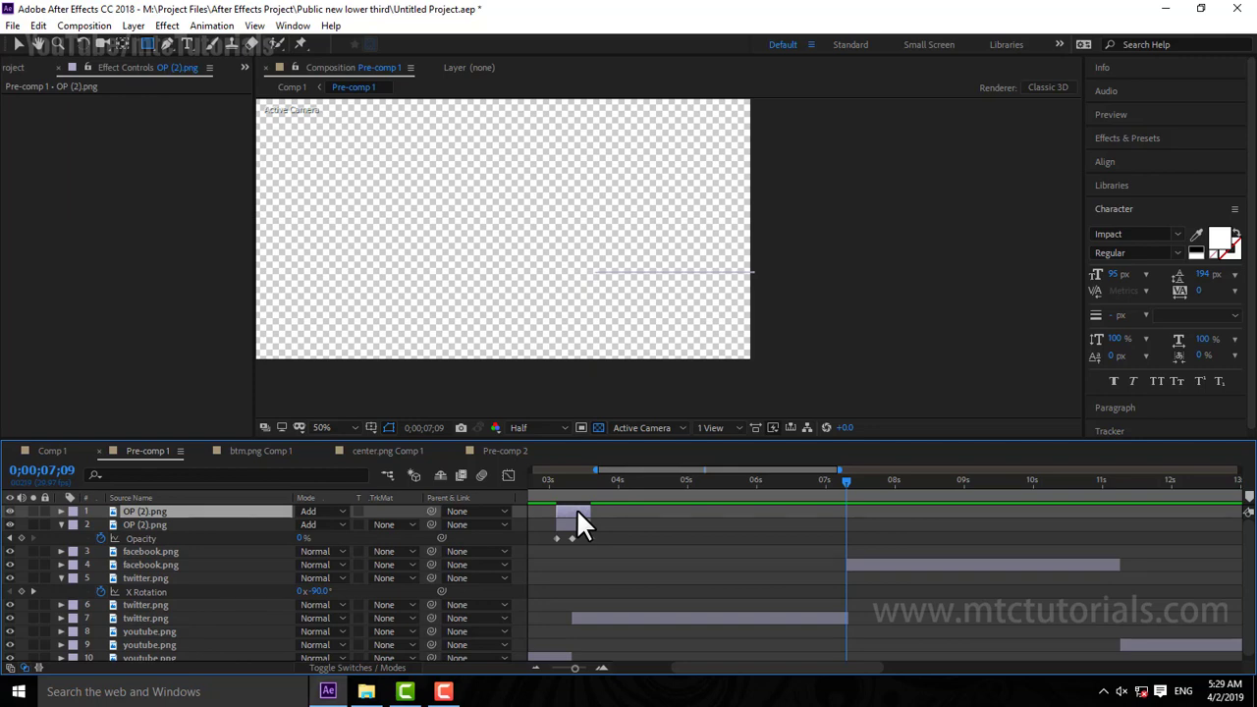
{"action": "key", "text": "t"}
{"action": "left_click_drag", "start_coordinate": [577, 510], "coordinate": [853, 508]}
Step: Duplicate the flare again and move the new copy to the 11;08 transition
{"action": "left_click", "coordinate": [39, 26]}
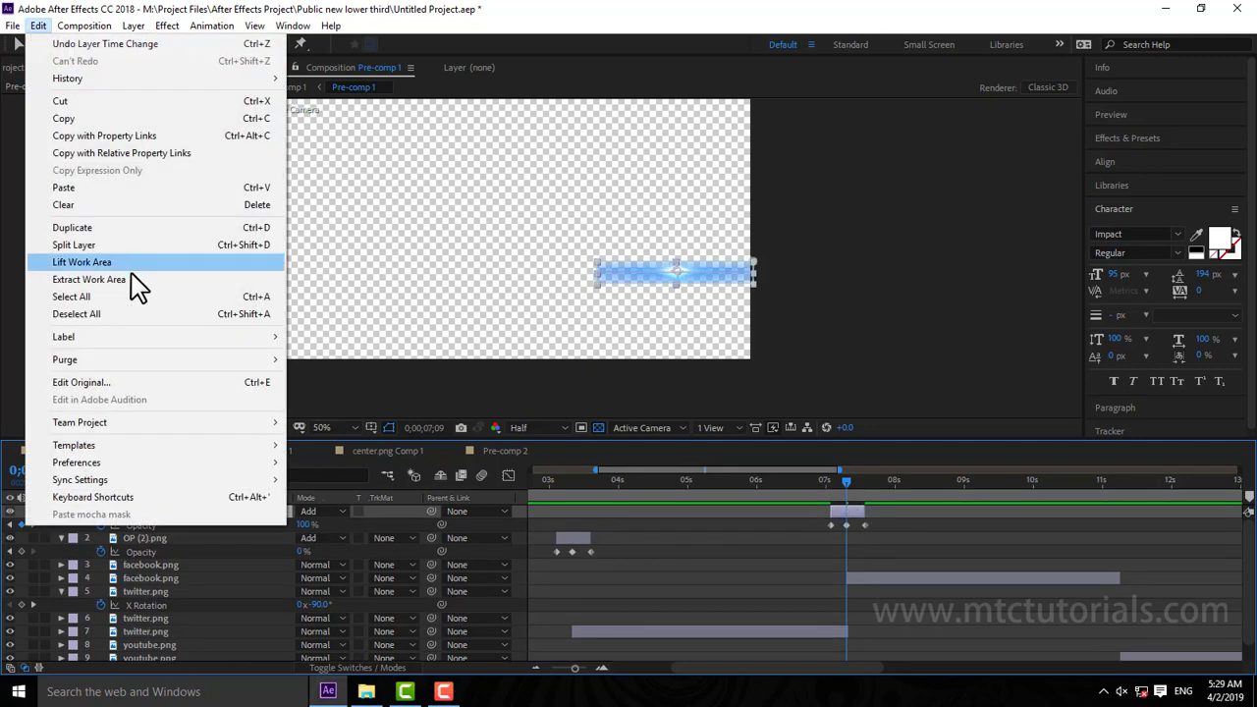
{"action": "left_click", "coordinate": [136, 229]}
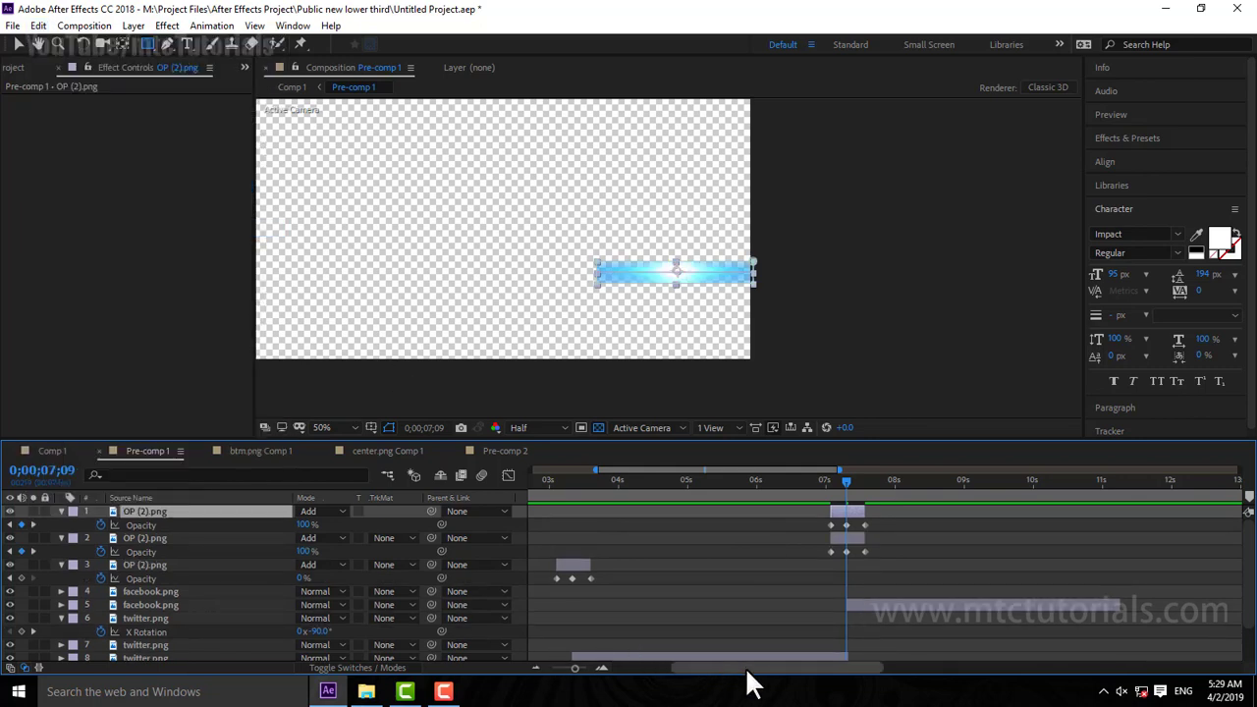
{"action": "scroll", "coordinate": [745, 667], "scroll_direction": "right", "scroll_amount": 5}
{"action": "left_click_drag", "start_coordinate": [823, 482], "coordinate": [812, 482]}
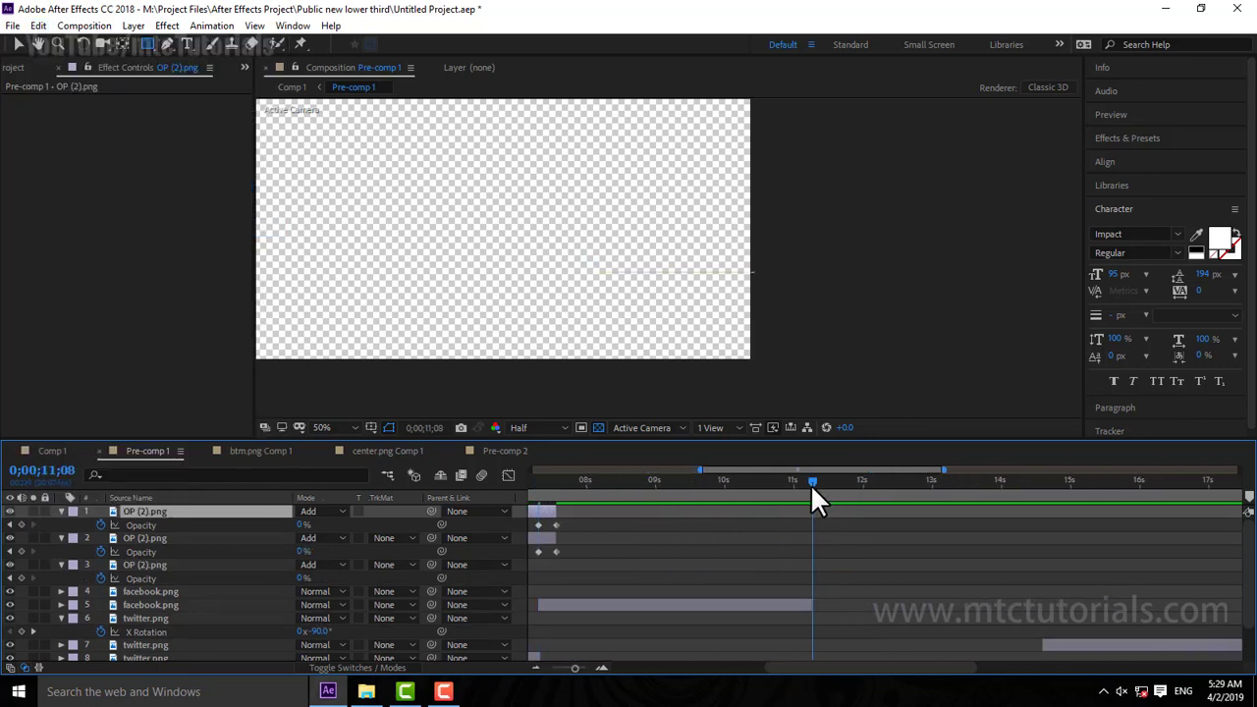
{"action": "left_click_drag", "start_coordinate": [536, 512], "coordinate": [810, 511]}
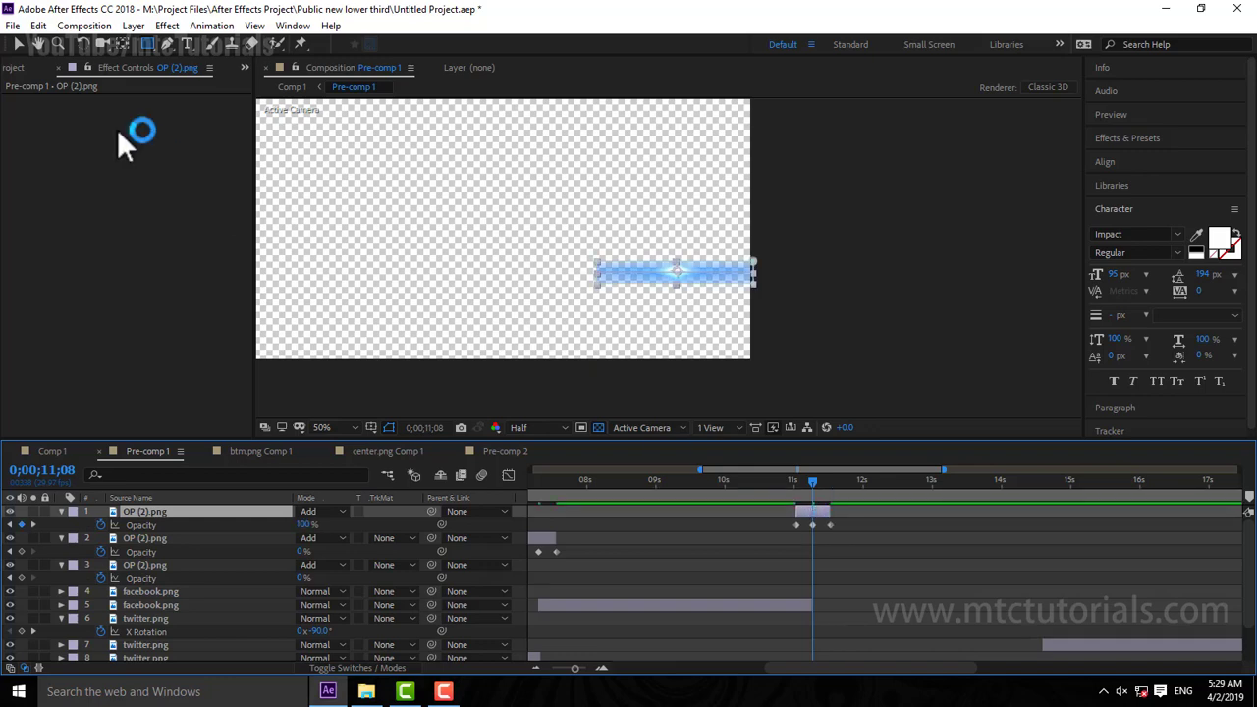
Step: Make a third duplicate of the flare layer and drag it further along the timeline
{"action": "left_click", "coordinate": [38, 25]}
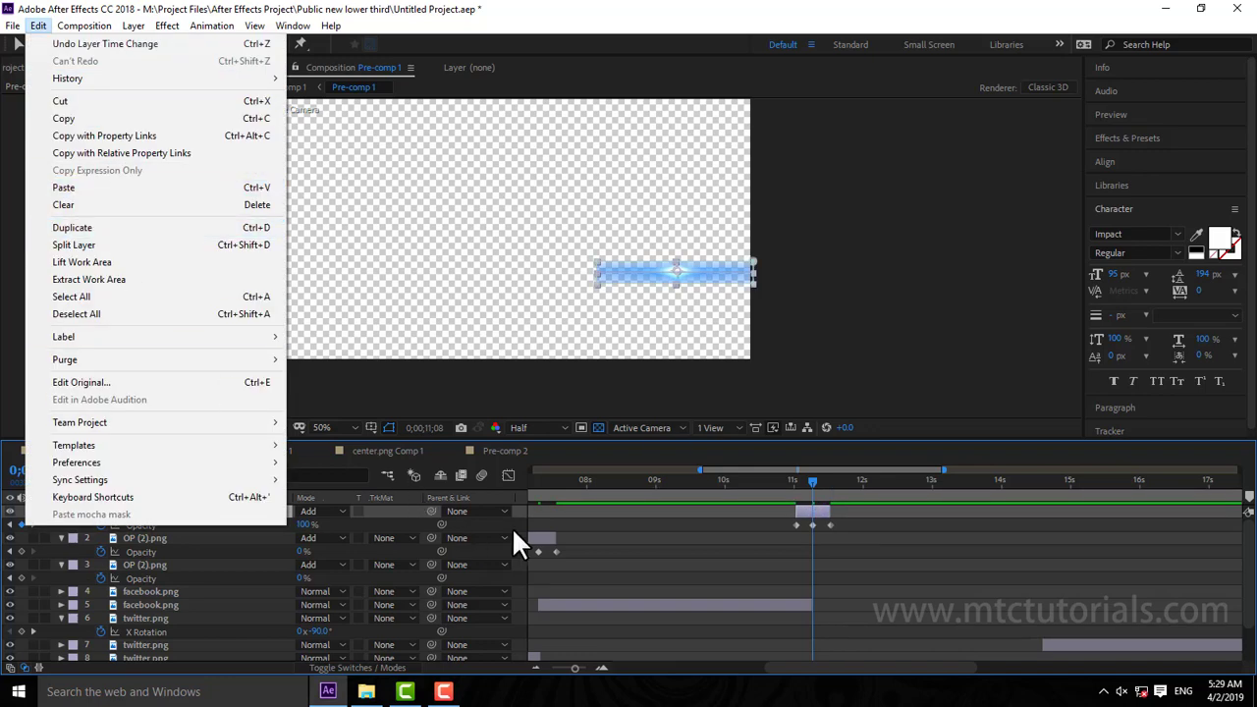
{"action": "left_click", "coordinate": [543, 538]}
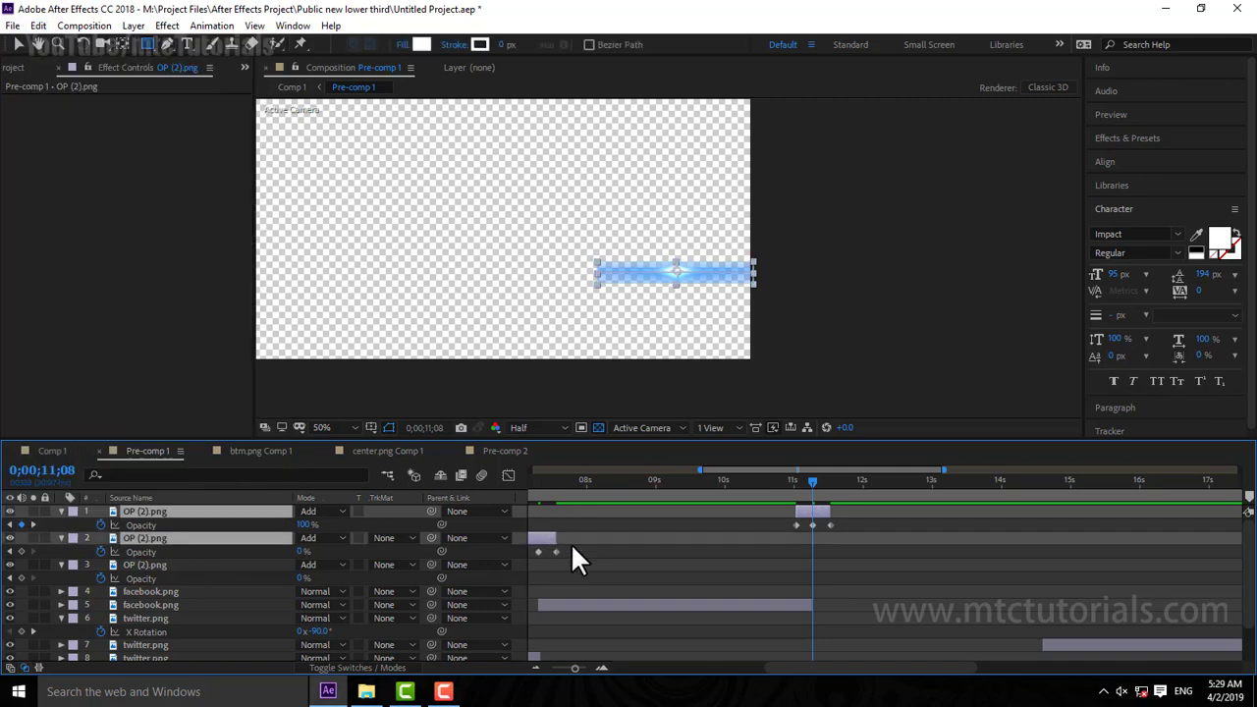
{"action": "left_click", "coordinate": [380, 400]}
{"action": "left_click", "coordinate": [38, 26]}
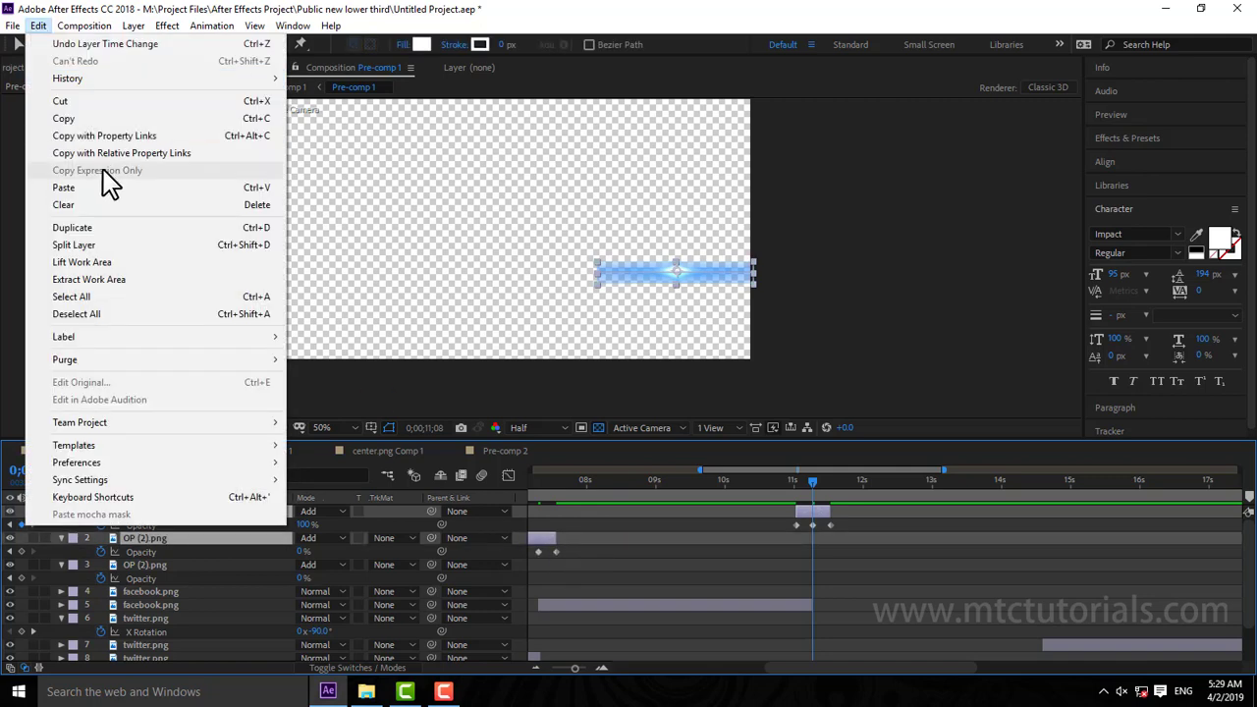
{"action": "left_click", "coordinate": [99, 228]}
{"action": "left_click_drag", "start_coordinate": [546, 551], "coordinate": [958, 590]}
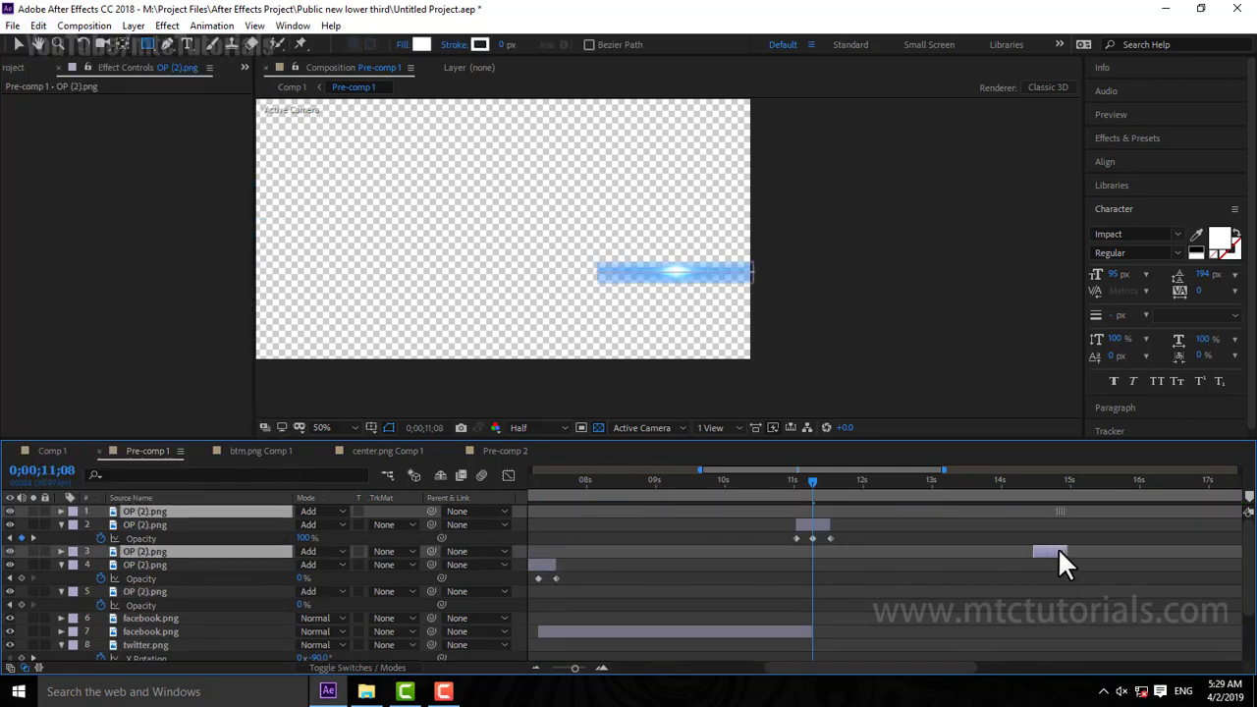
{"action": "scroll", "coordinate": [999, 577], "scroll_direction": "down", "scroll_amount": 1}
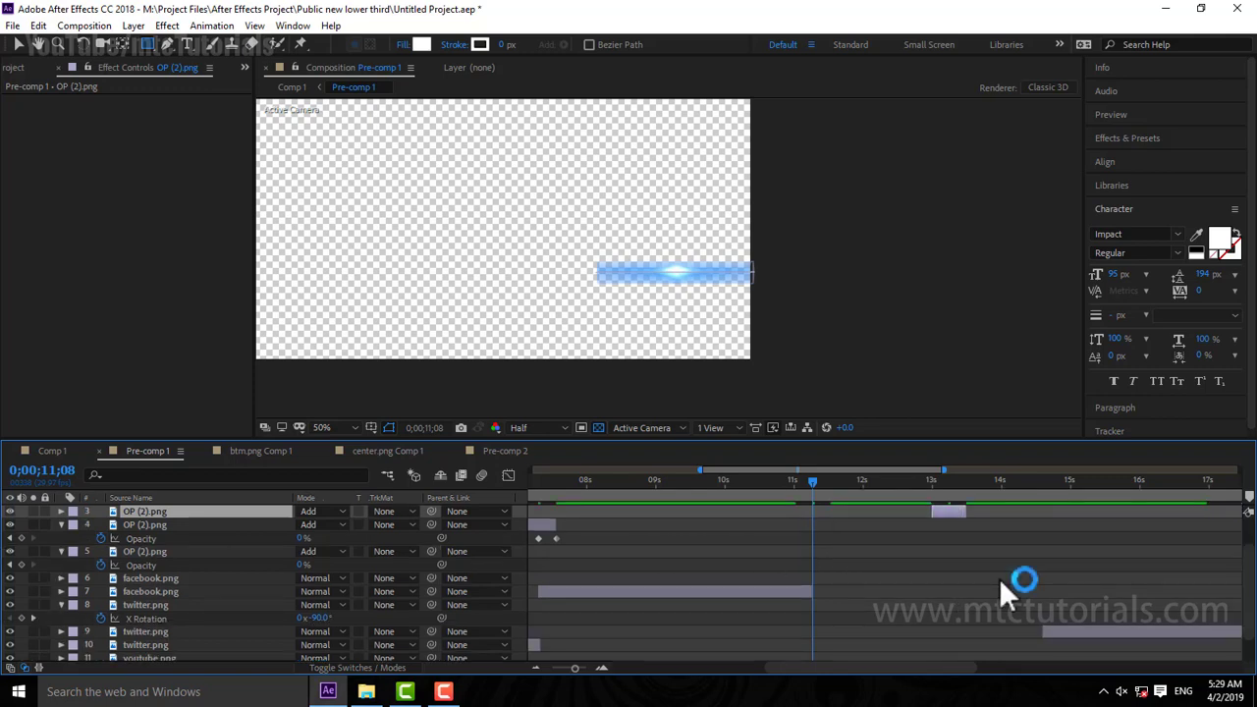
{"action": "scroll", "coordinate": [999, 577], "scroll_direction": "down", "scroll_amount": 1}
{"action": "scroll", "coordinate": [997, 576], "scroll_direction": "up", "scroll_amount": 1}
{"action": "scroll", "coordinate": [1005, 569], "scroll_direction": "up", "scroll_amount": 1}
{"action": "scroll", "coordinate": [1005, 569], "scroll_direction": "down", "scroll_amount": 1}
{"action": "scroll", "coordinate": [1004, 568], "scroll_direction": "down", "scroll_amount": 2}
{"action": "scroll", "coordinate": [1004, 568], "scroll_direction": "up", "scroll_amount": 1}
Step: Line up the third flare copy's opacity keyframes with 14;18
{"action": "left_click_drag", "start_coordinate": [1053, 481], "coordinate": [1043, 488]}
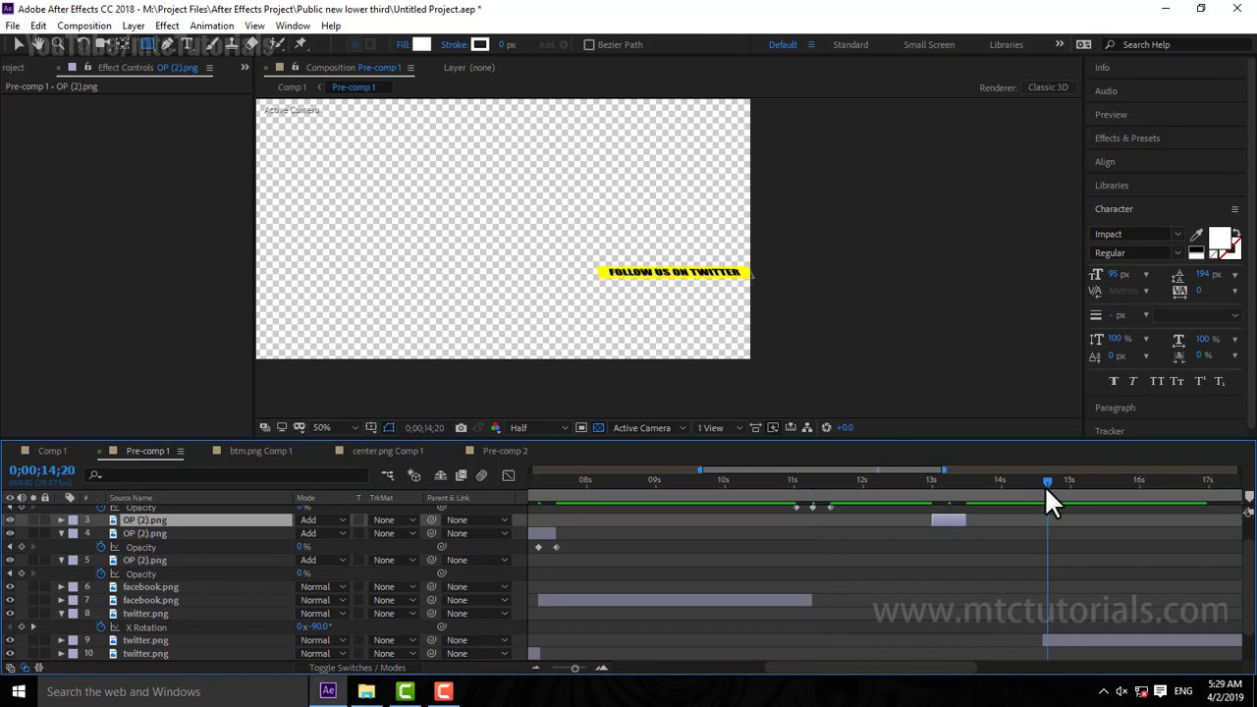
{"action": "left_click", "coordinate": [1014, 553]}
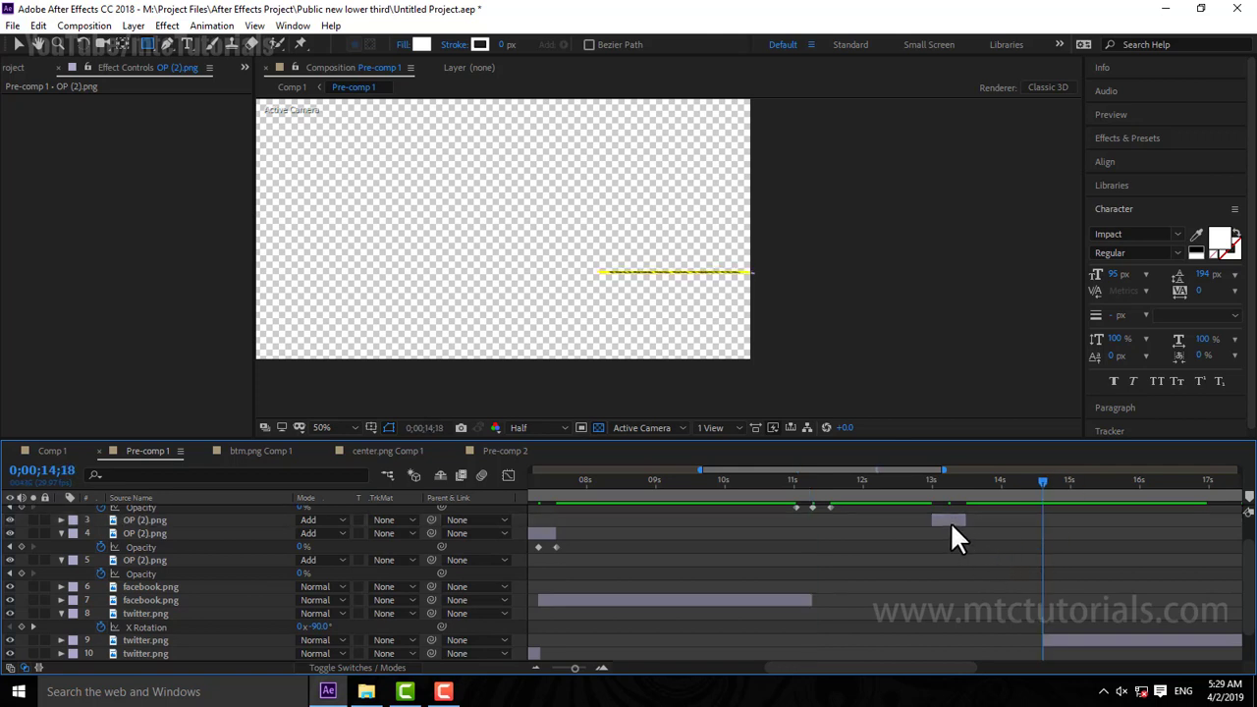
{"action": "left_click", "coordinate": [950, 522]}
{"action": "key", "text": "t"}
{"action": "left_click_drag", "start_coordinate": [953, 520], "coordinate": [1044, 520]}
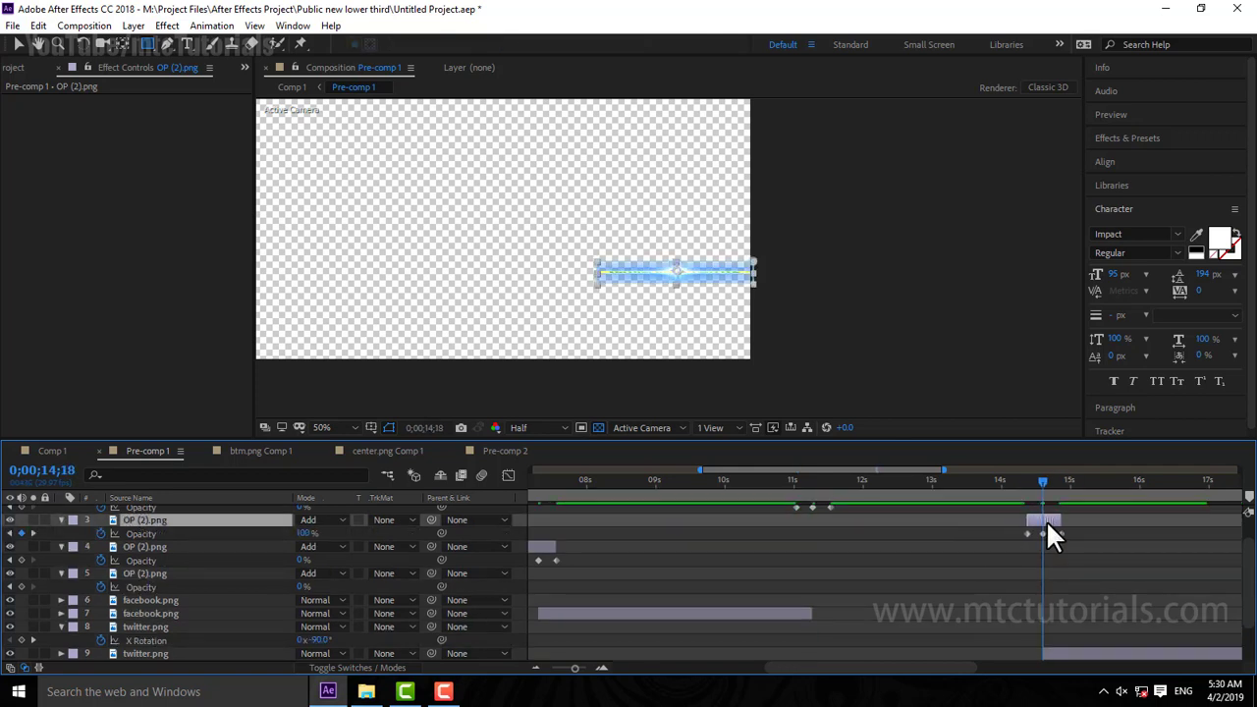
{"action": "left_click_drag", "start_coordinate": [934, 666], "coordinate": [1043, 669]}
Step: Align the top flare copy's opacity keyframes with 18;17
{"action": "scroll", "coordinate": [1024, 624], "scroll_direction": "up", "scroll_amount": 2}
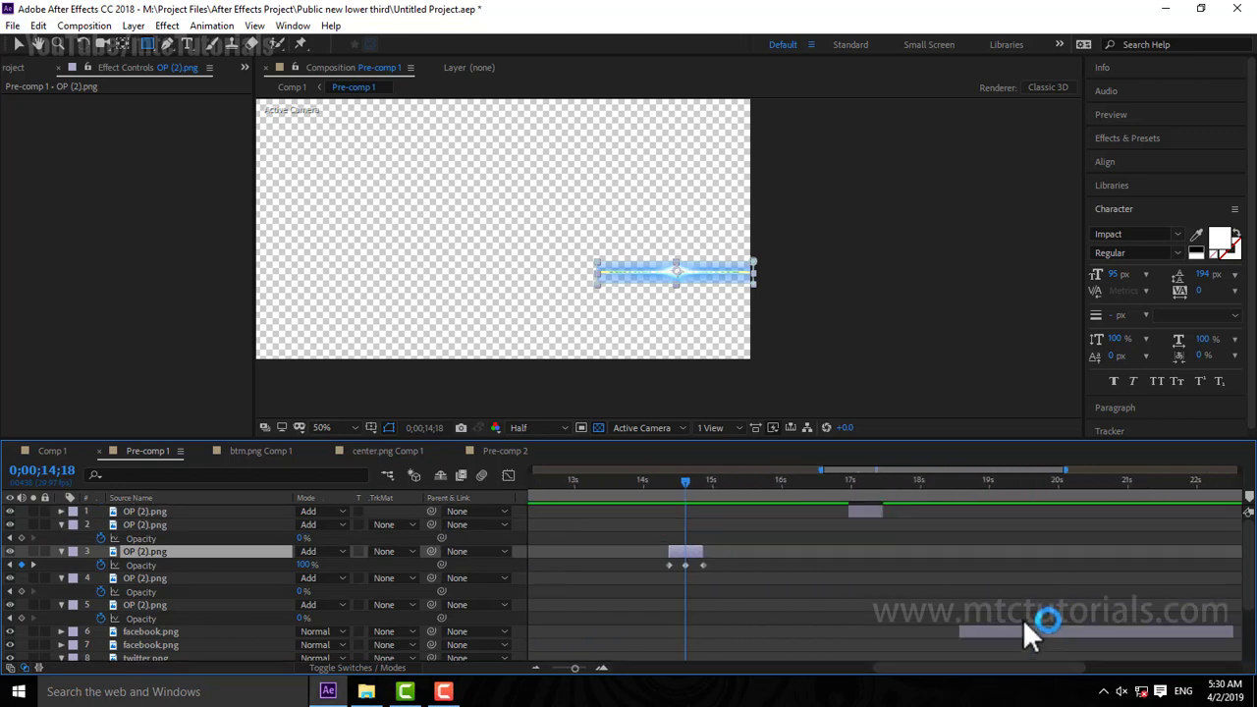
{"action": "left_click", "coordinate": [961, 488]}
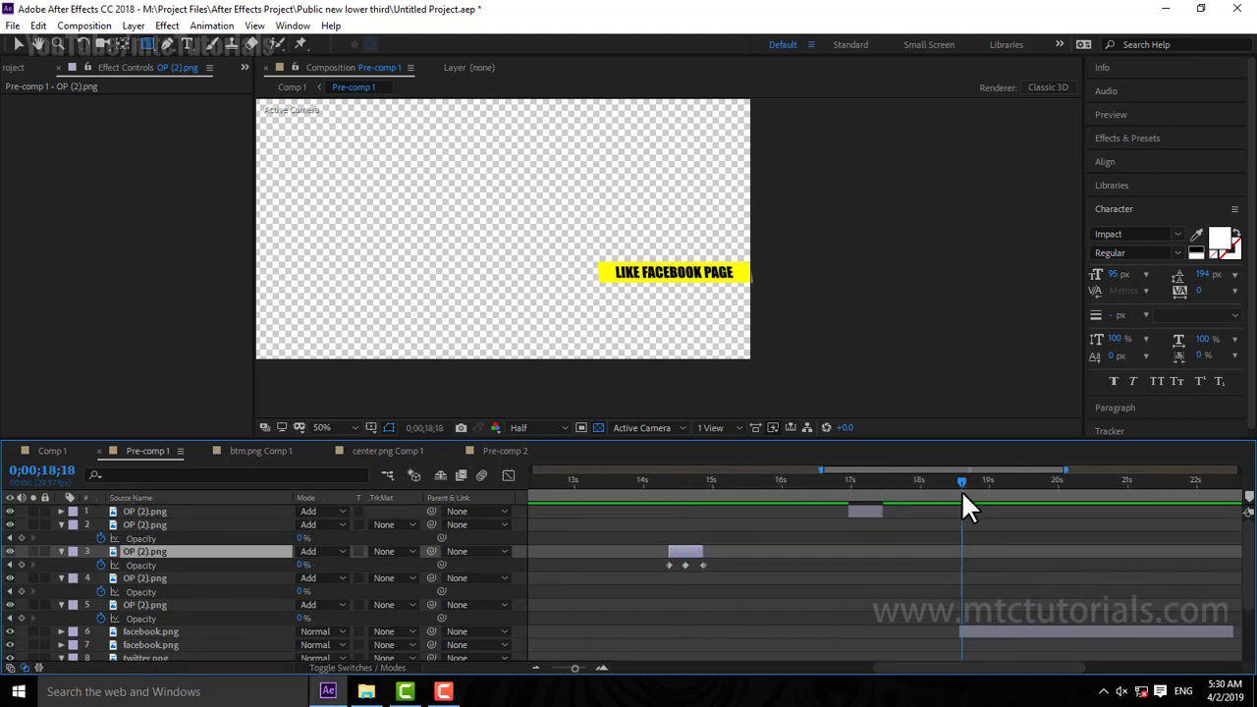
{"action": "left_click", "coordinate": [869, 512]}
{"action": "key", "text": "t"}
{"action": "left_click_drag", "start_coordinate": [869, 512], "coordinate": [967, 513]}
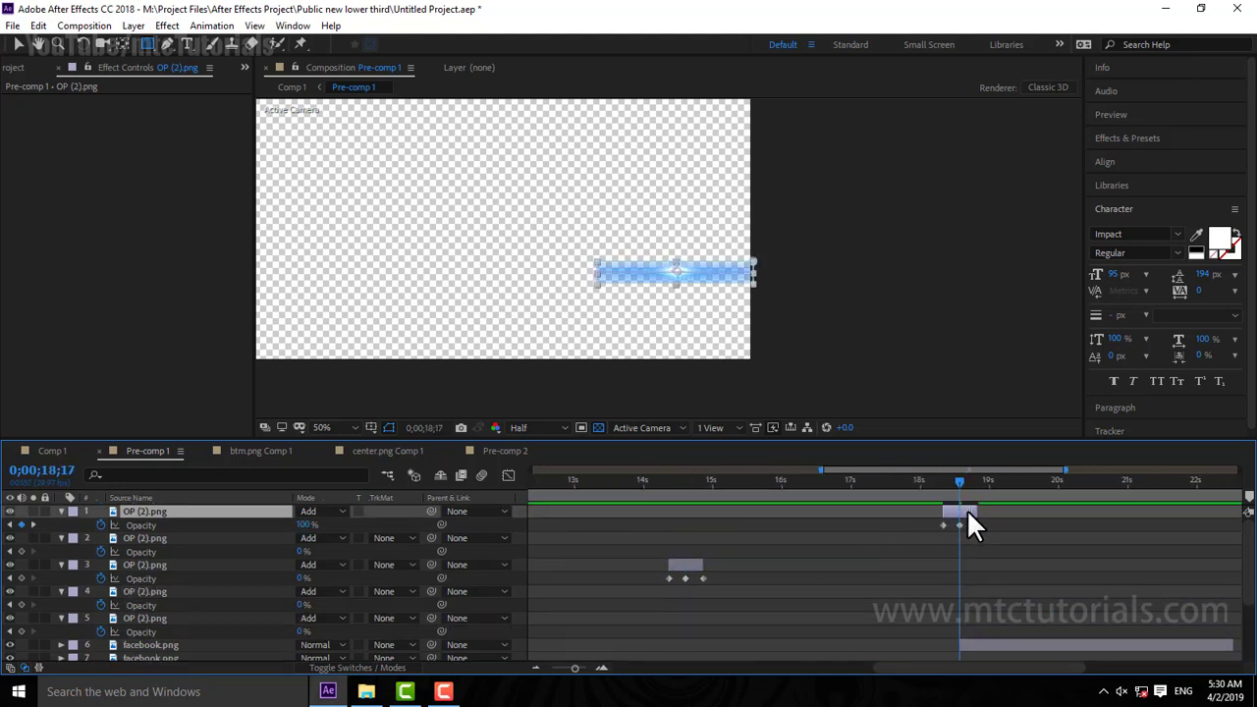
{"action": "left_click_drag", "start_coordinate": [954, 673], "coordinate": [1060, 674]}
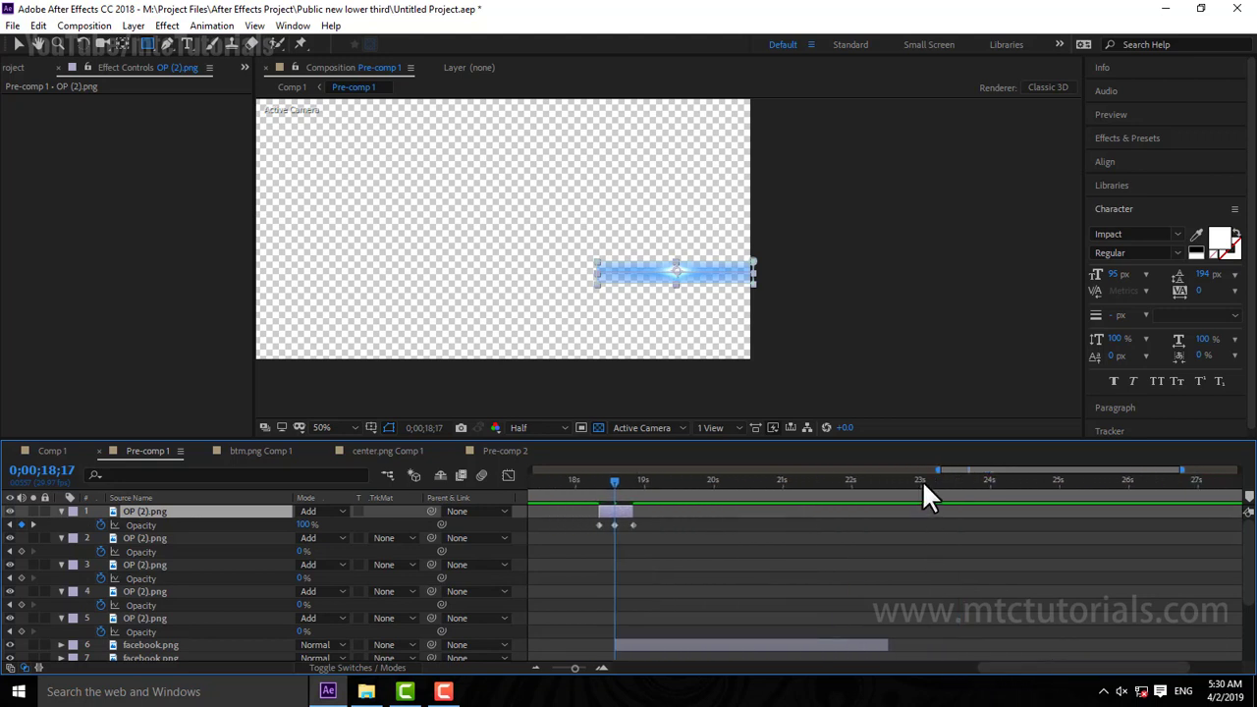
Step: Duplicate the flare once more and move it to the playhead at 22;16
{"action": "left_click", "coordinate": [890, 486]}
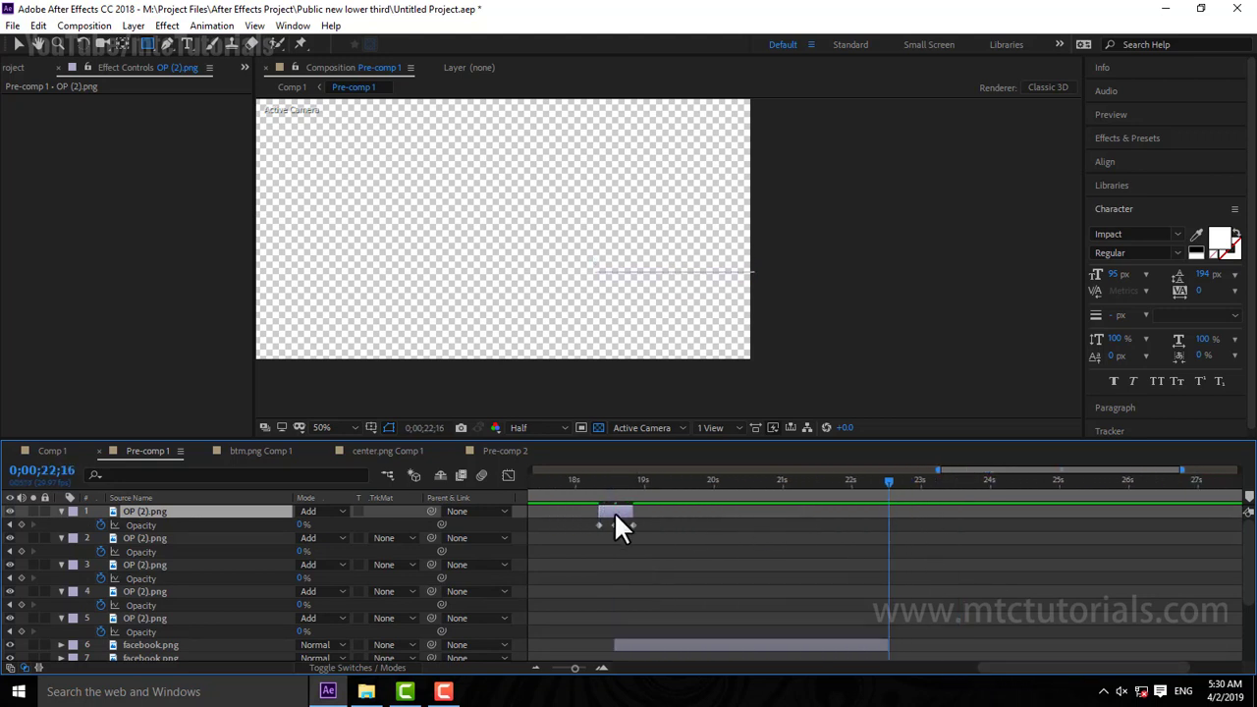
{"action": "left_click", "coordinate": [39, 26]}
{"action": "left_click", "coordinate": [121, 230]}
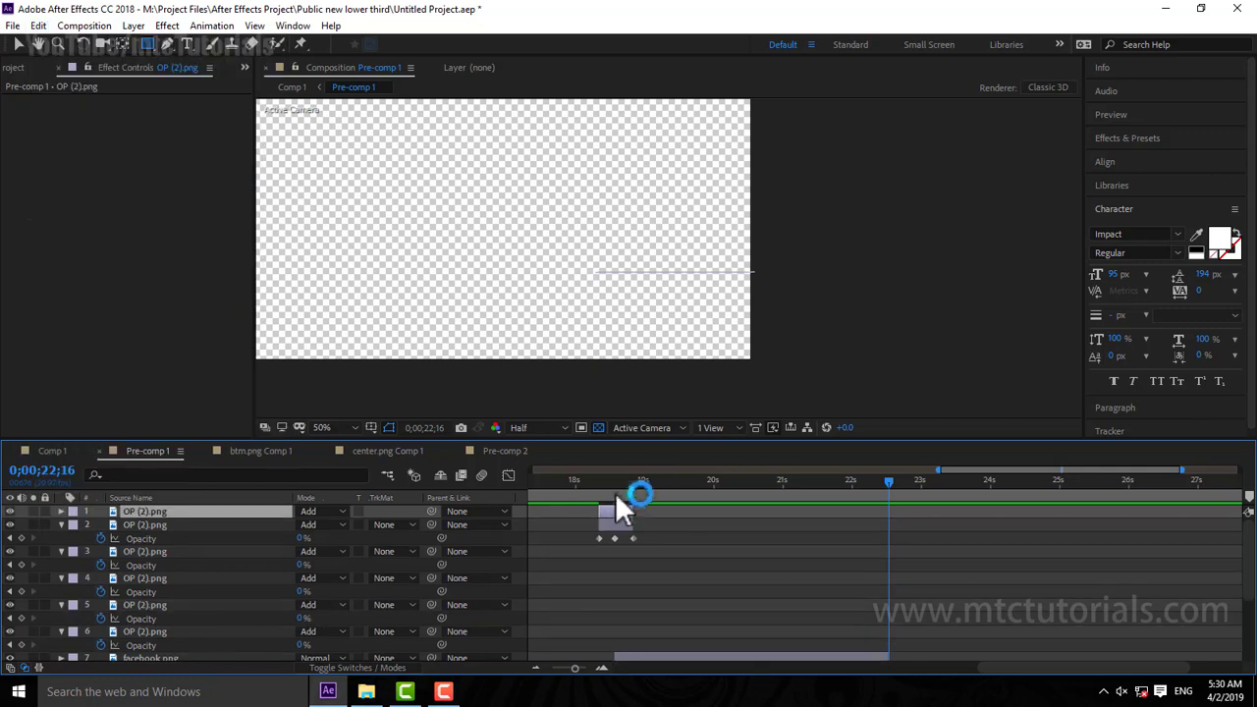
{"action": "left_click_drag", "start_coordinate": [616, 509], "coordinate": [892, 510]}
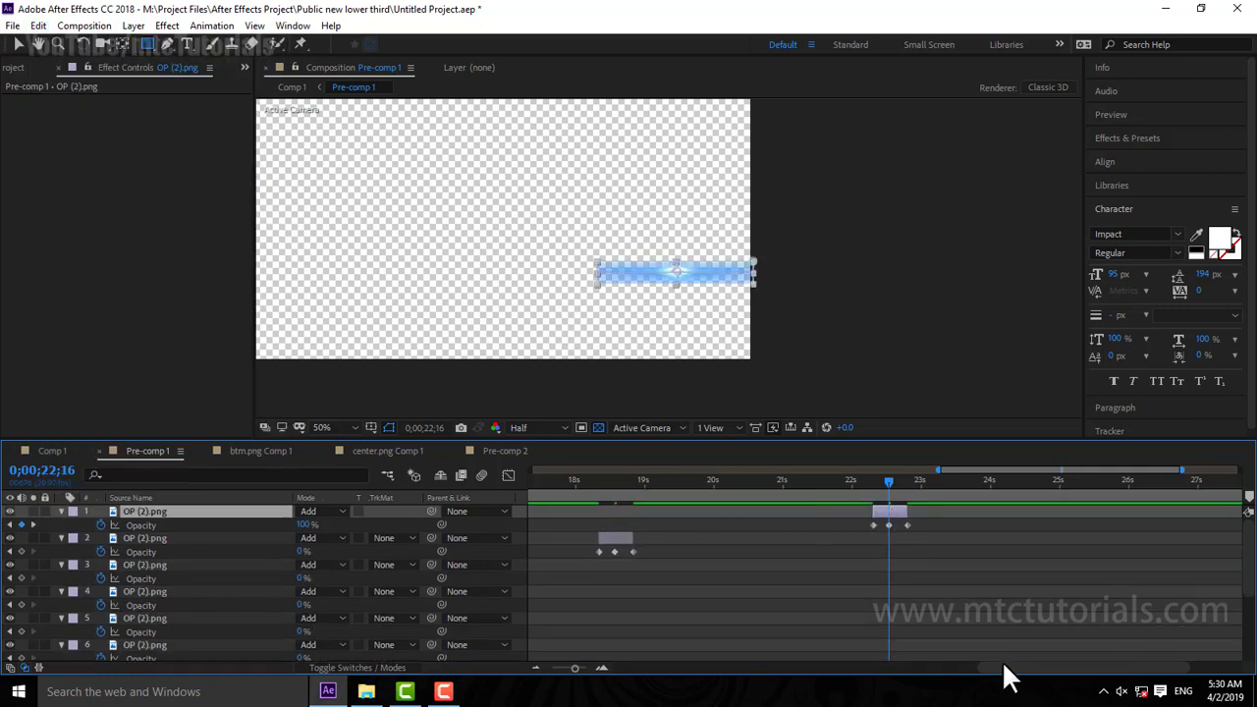
Step: Move the top flare layer and its Opacity keyframes to 25;26, when the Twitter title appears
{"action": "scroll", "coordinate": [1040, 672], "scroll_direction": "right", "scroll_amount": 3}
{"action": "scroll", "coordinate": [1046, 618], "scroll_direction": "down", "scroll_amount": 3}
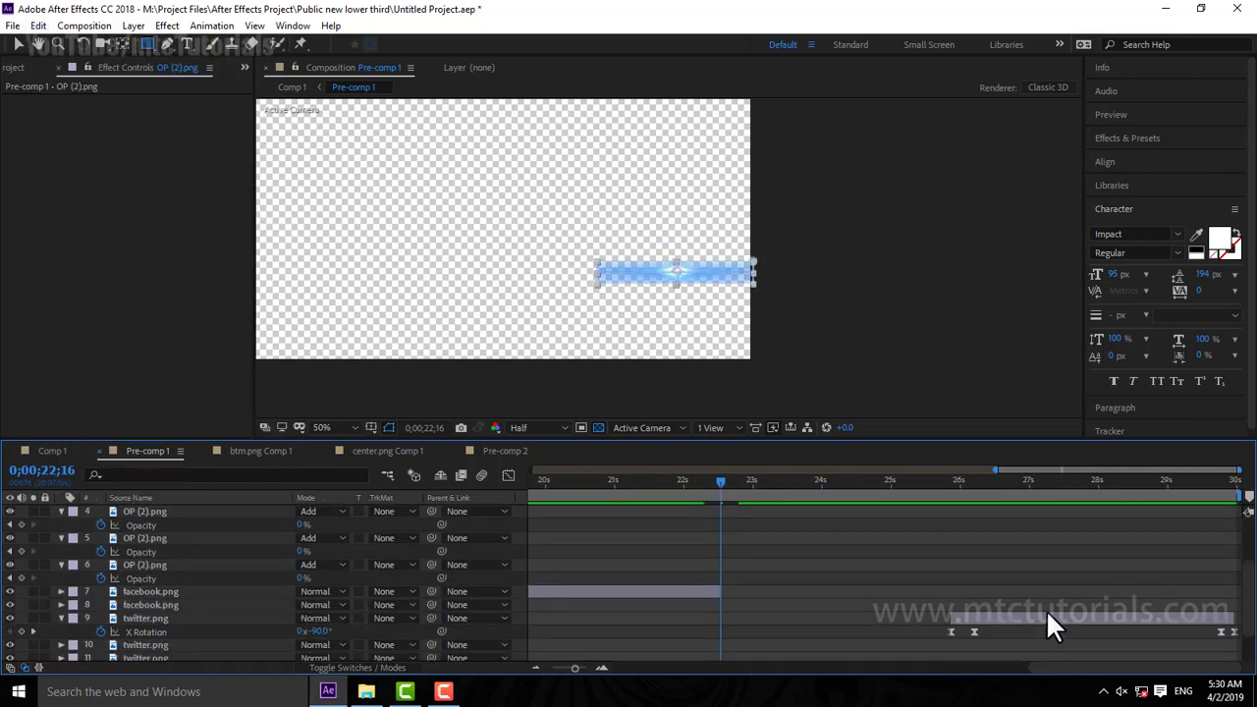
{"action": "left_click", "coordinate": [959, 481]}
{"action": "left_click_drag", "start_coordinate": [957, 482], "coordinate": [951, 483]}
{"action": "scroll", "coordinate": [835, 540], "scroll_direction": "up", "scroll_amount": 3}
{"action": "left_click", "coordinate": [709, 512]}
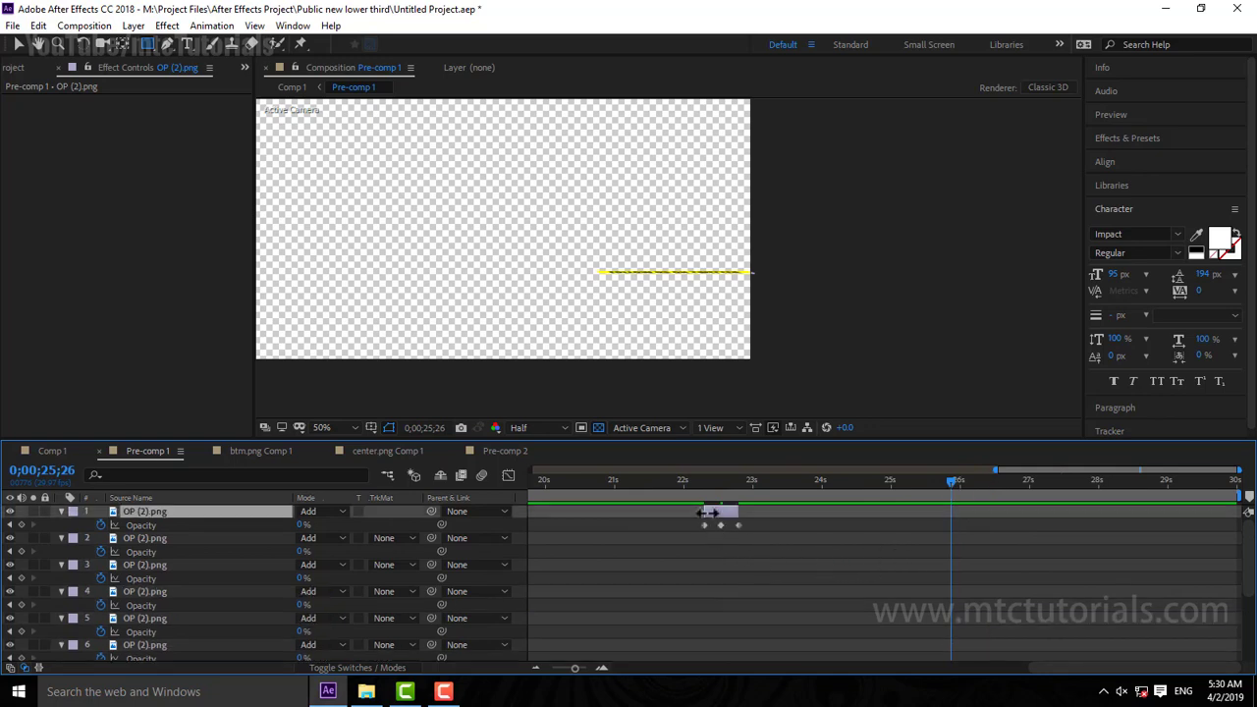
{"action": "left_click", "coordinate": [33, 26]}
{"action": "left_click", "coordinate": [39, 201]}
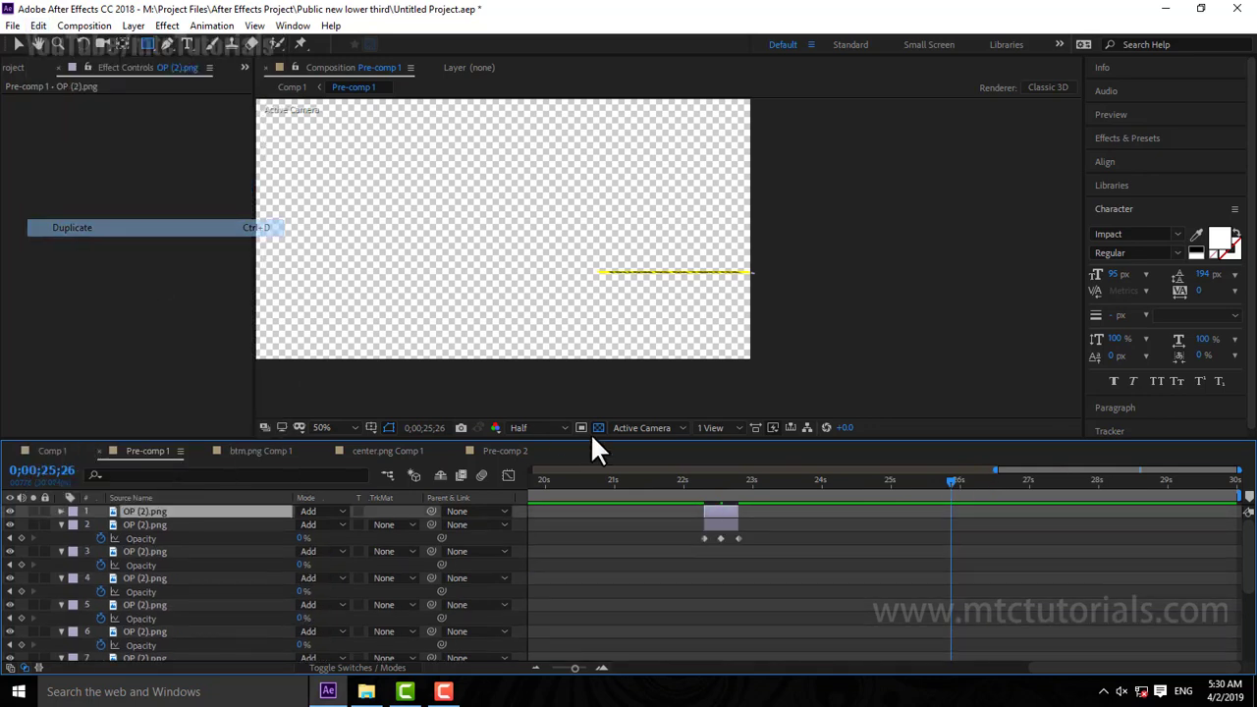
{"action": "key", "text": "ctrl+z"}
{"action": "left_click_drag", "start_coordinate": [721, 510], "coordinate": [955, 506]}
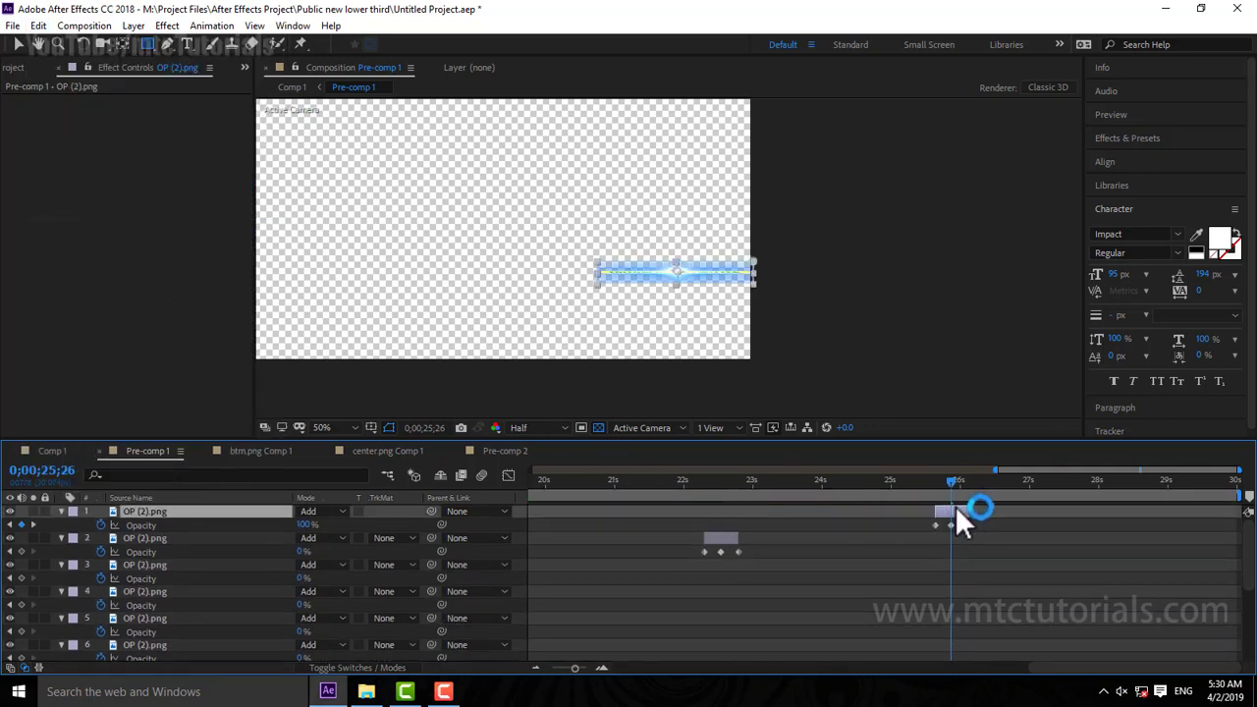
{"action": "left_click", "coordinate": [54, 451]}
{"action": "key", "text": "Home"}
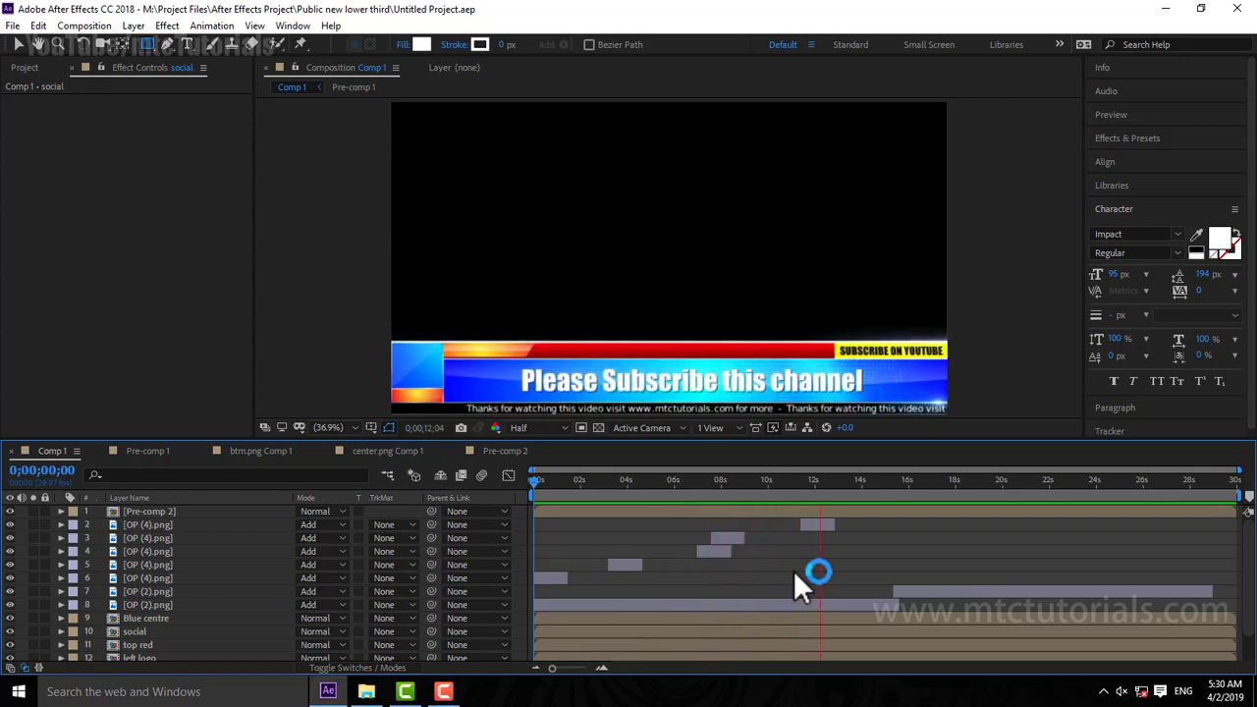
{"action": "left_click", "coordinate": [783, 481]}
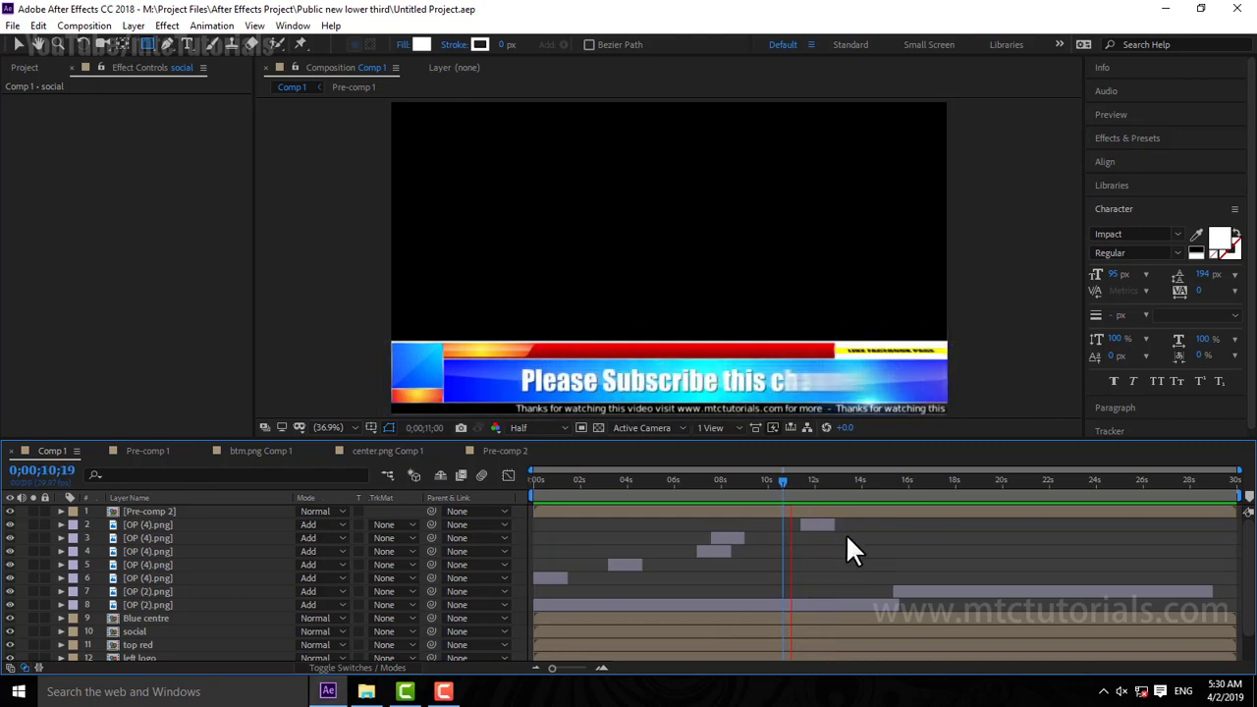
{"action": "left_click", "coordinate": [798, 480]}
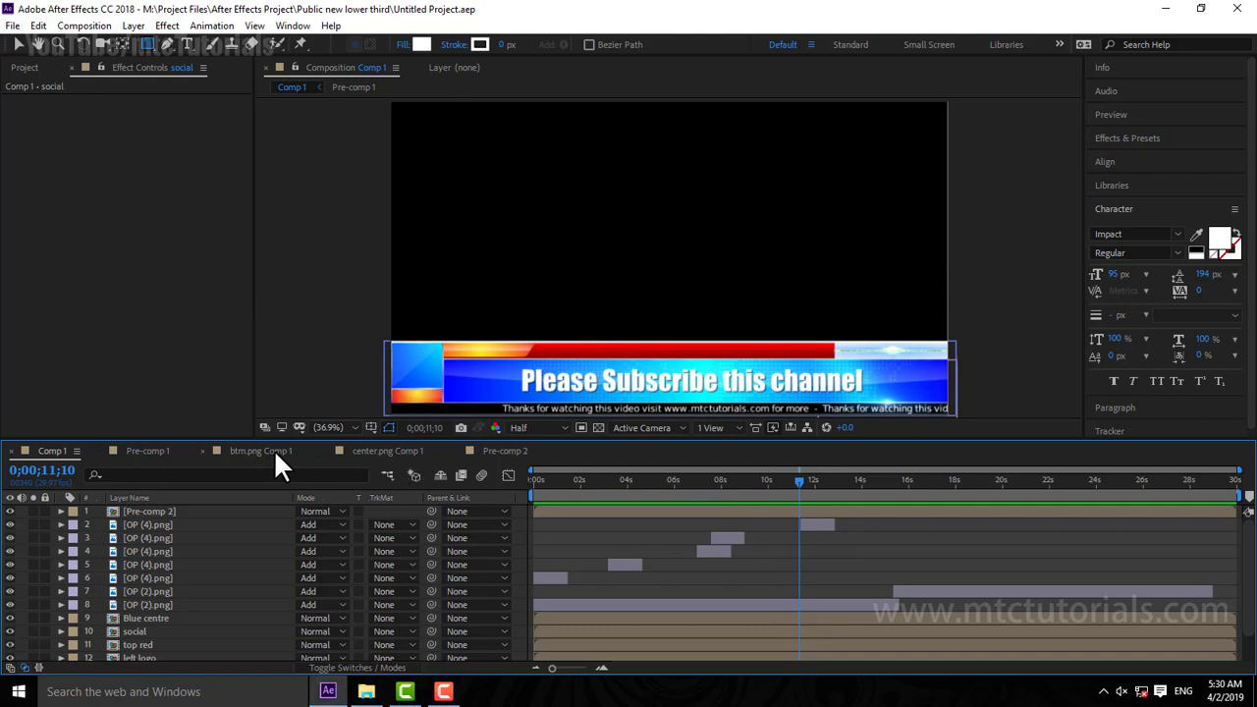
{"action": "left_click", "coordinate": [157, 462]}
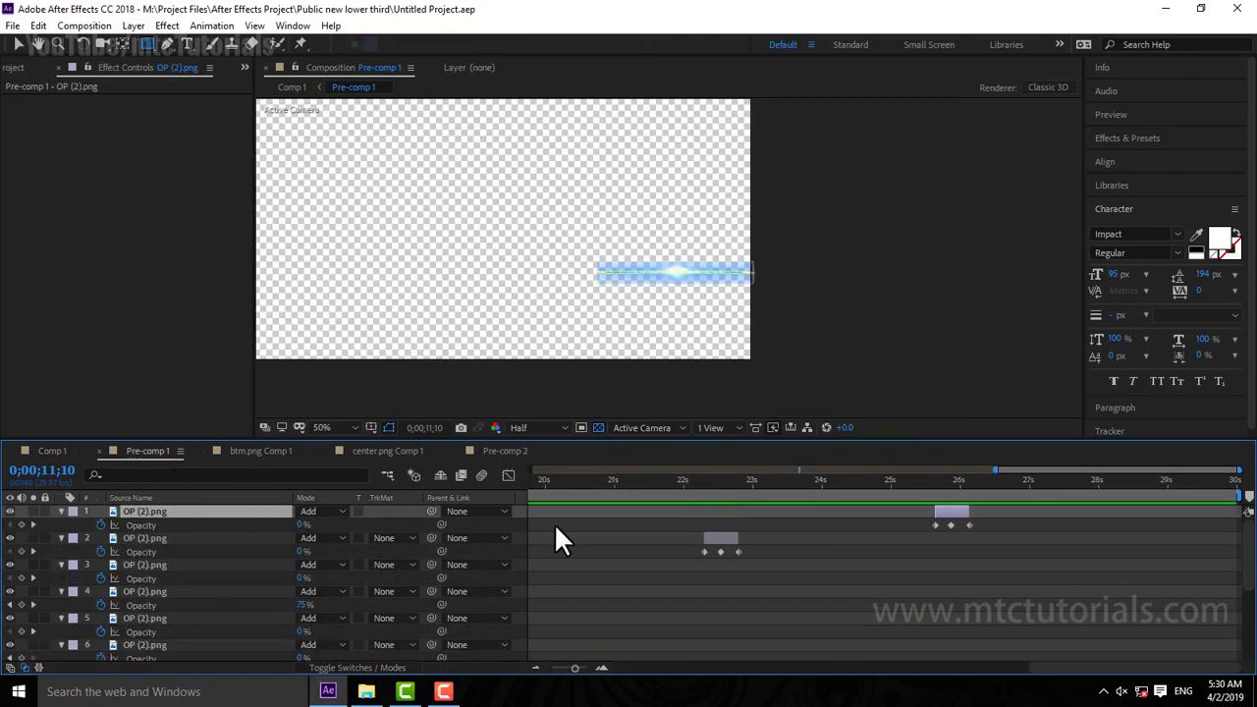
Step: Show facebook.png's X Rotation keyframes near 11;05 and shift them a few frames later
{"action": "scroll", "coordinate": [623, 634], "scroll_direction": "down", "scroll_amount": 4}
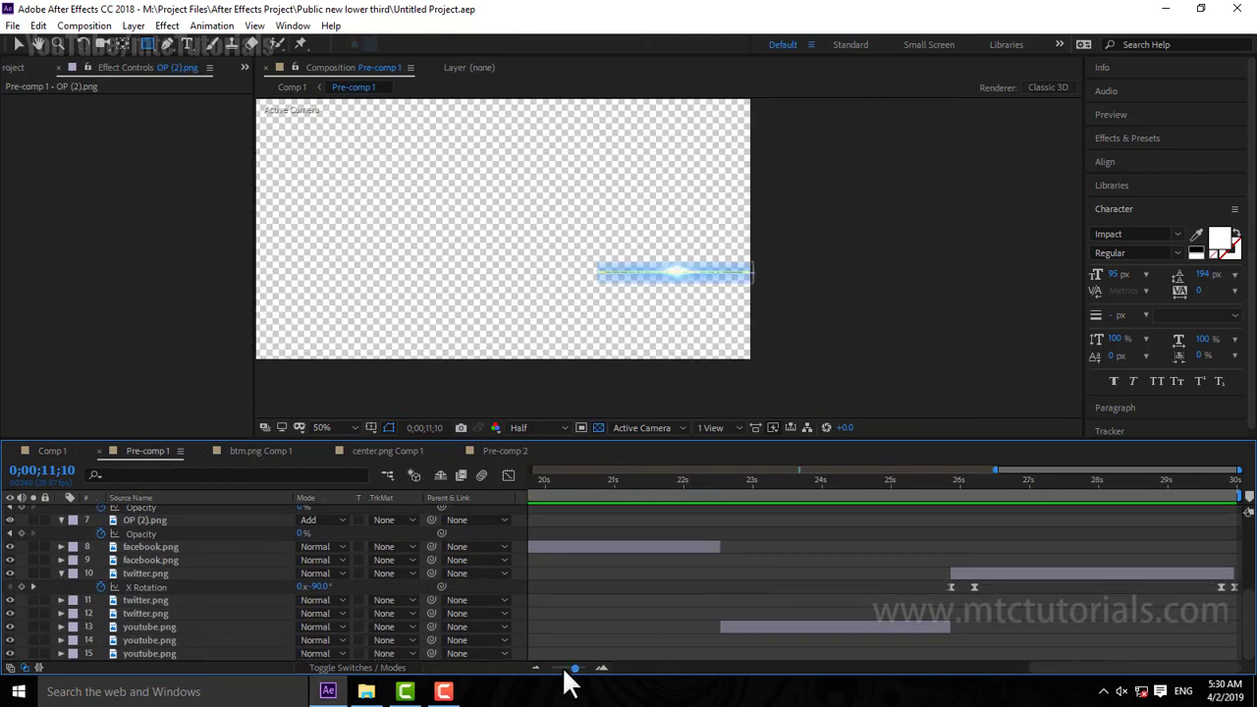
{"action": "left_click_drag", "start_coordinate": [574, 669], "coordinate": [560, 669]}
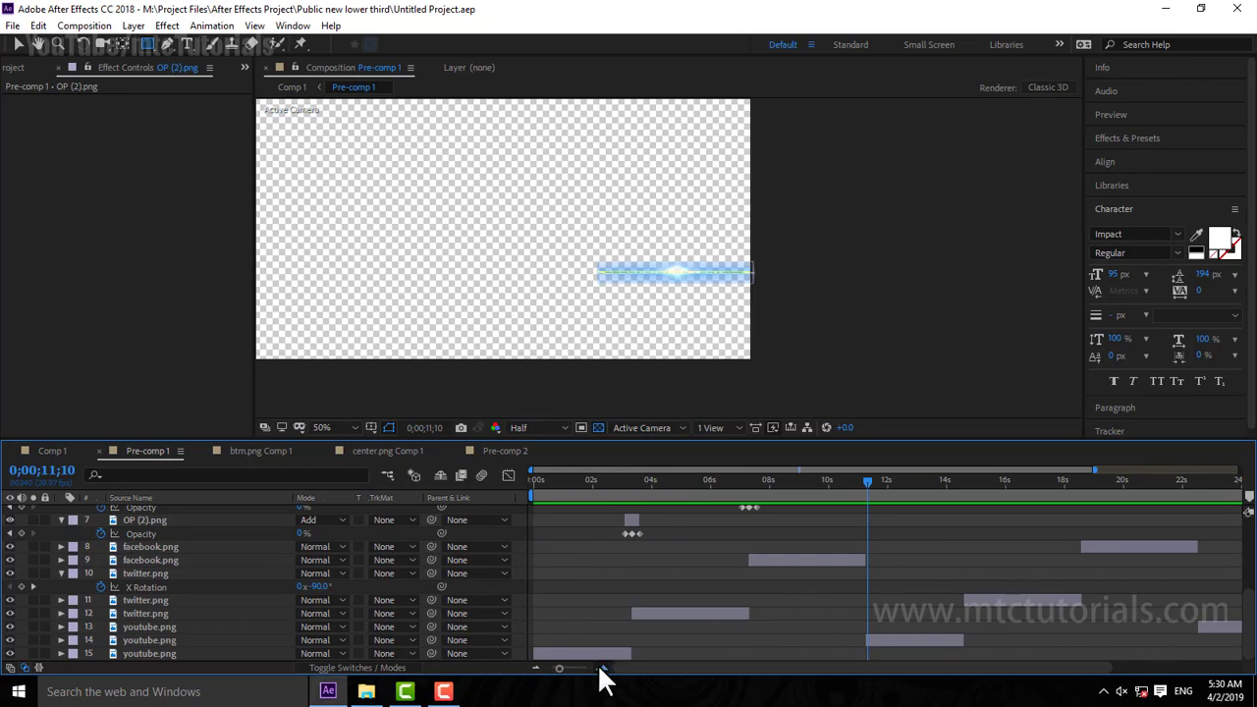
{"action": "left_click", "coordinate": [601, 669]}
{"action": "left_click", "coordinate": [601, 668]}
{"action": "mouse_move", "coordinate": [868, 480]}
{"action": "left_mouse_down"}
{"action": "mouse_move", "coordinate": [828, 486]}
{"action": "mouse_move", "coordinate": [847, 486]}
{"action": "left_mouse_up"}
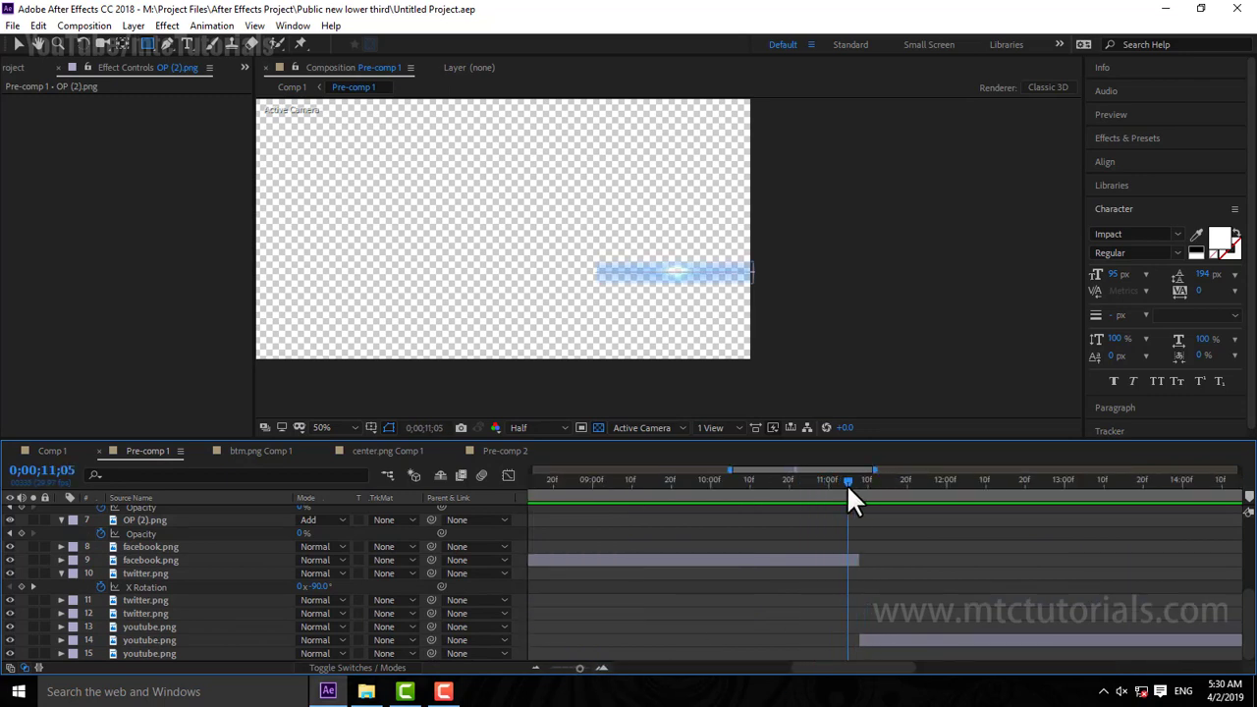
{"action": "left_click", "coordinate": [848, 563]}
{"action": "key", "text": "u"}
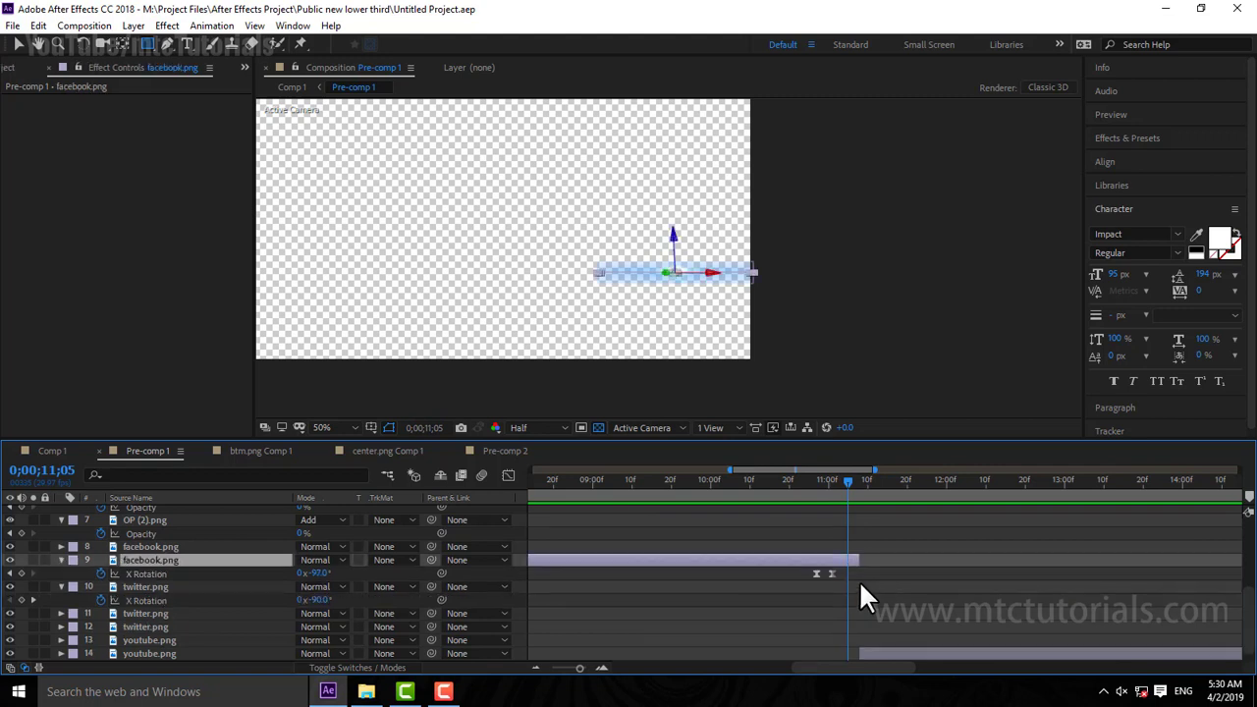
{"action": "left_click", "coordinate": [858, 572]}
{"action": "left_click", "coordinate": [831, 573]}
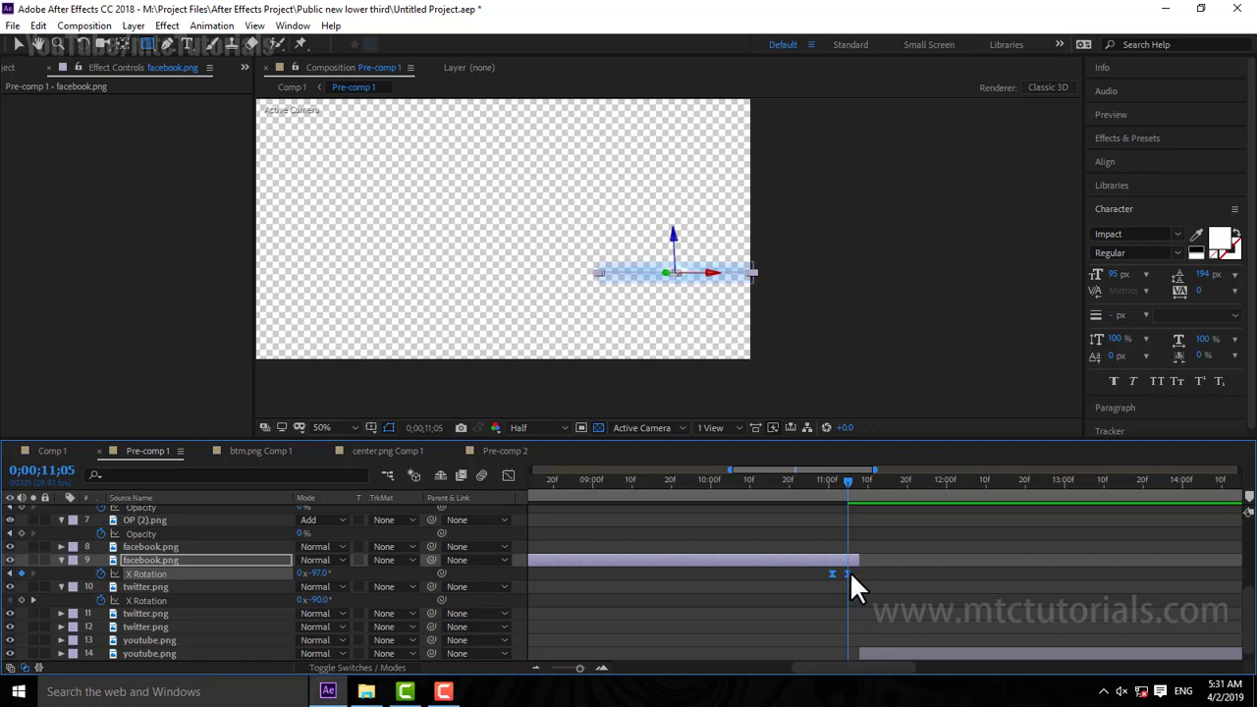
{"action": "left_click_drag", "start_coordinate": [850, 573], "coordinate": [854, 573]}
Step: At 11;08, delete facebook.png's second X Rotation keyframe and preview the flip with the flare
{"action": "left_click", "coordinate": [857, 484]}
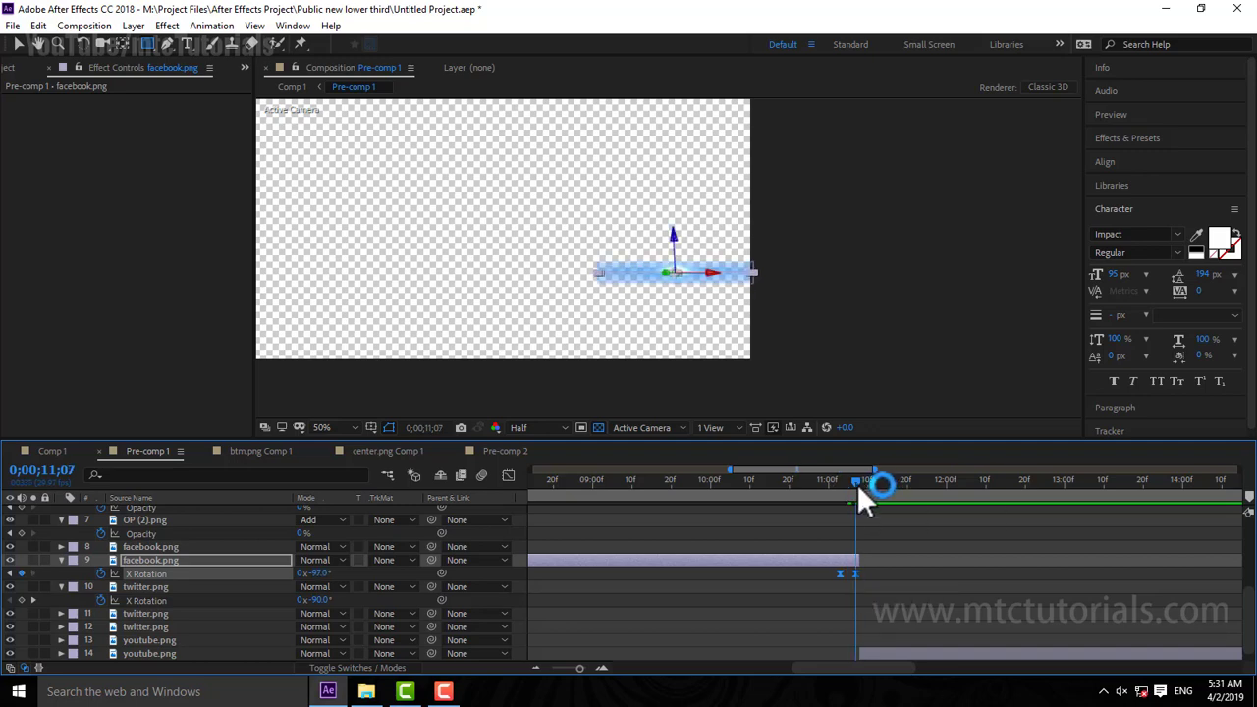
{"action": "left_click_drag", "start_coordinate": [858, 482], "coordinate": [859, 482]}
{"action": "left_click", "coordinate": [855, 573]}
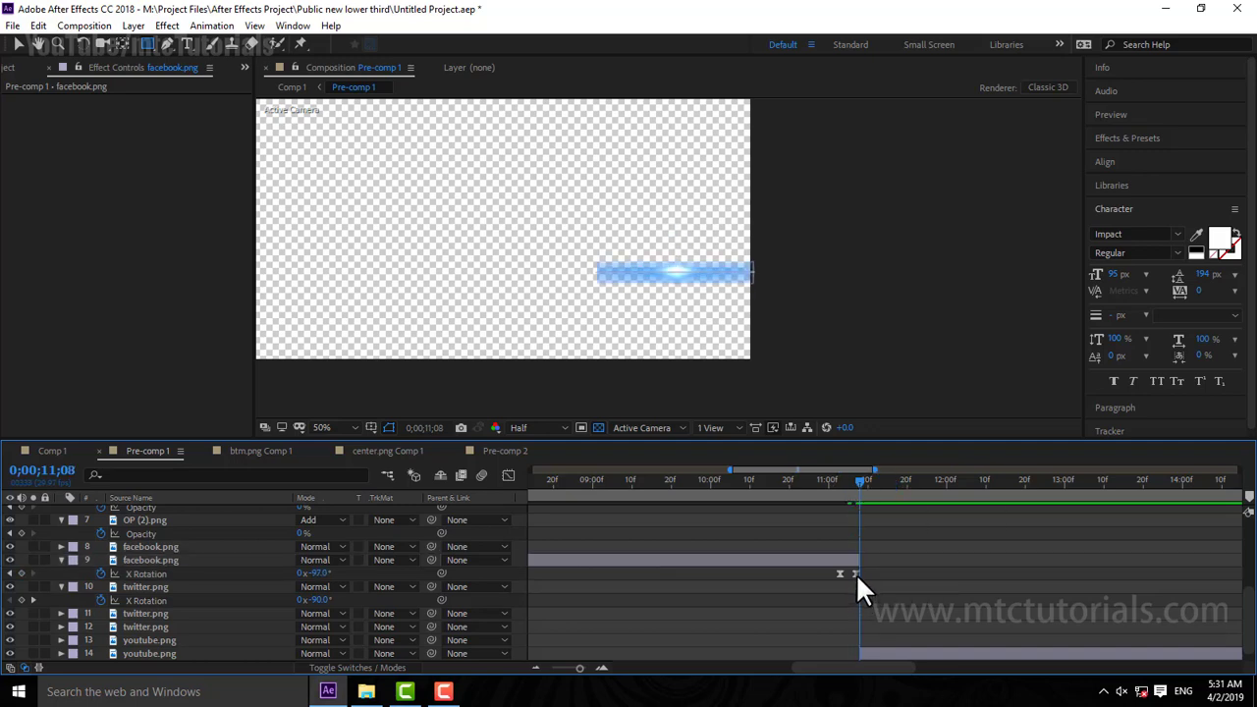
{"action": "key", "text": "Delete"}
{"action": "key", "text": "space"}
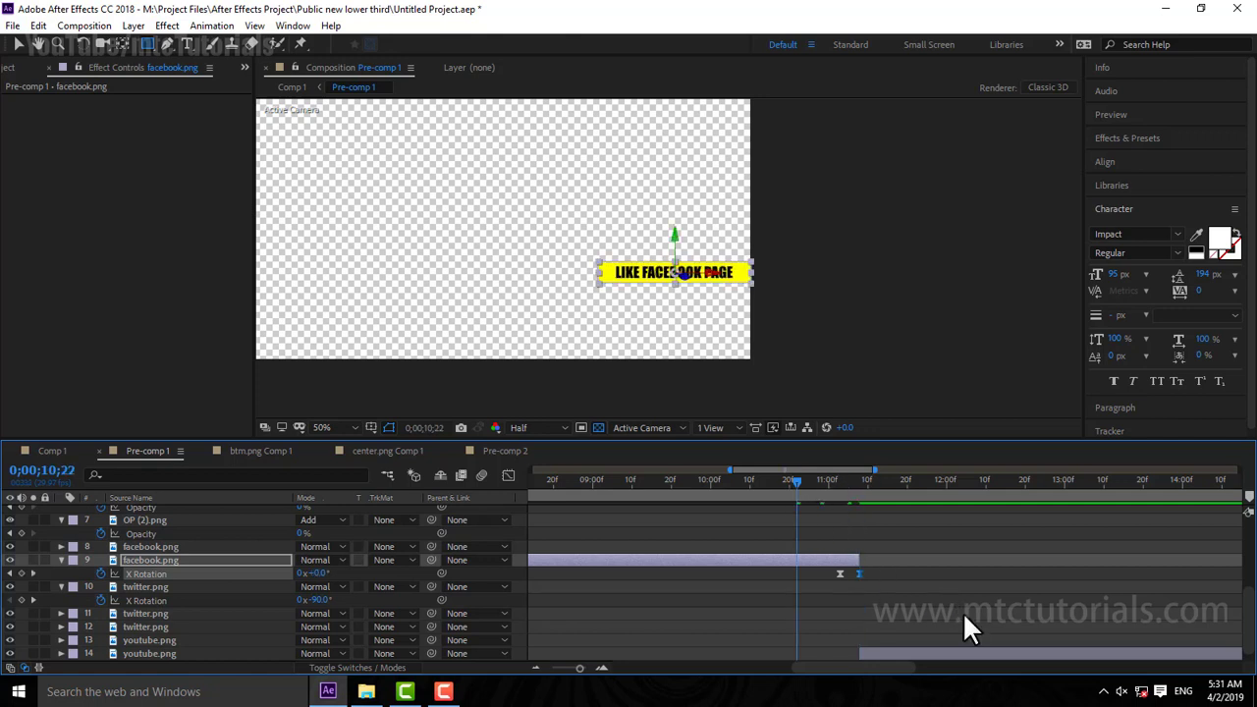
{"action": "left_click", "coordinate": [858, 475]}
Step: Pull youtube.png's X Rotation keyframe earlier, preview the cycling titles, and return to Comp 1
{"action": "scroll", "coordinate": [920, 610], "scroll_direction": "down", "scroll_amount": 1}
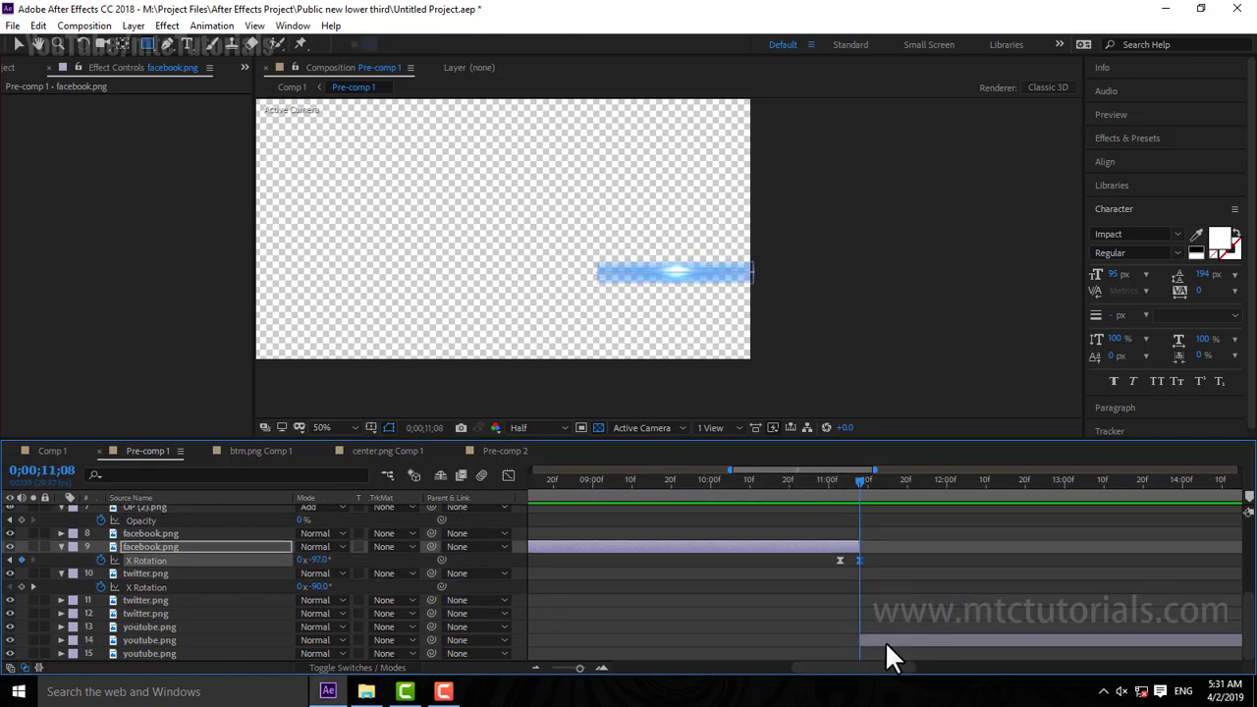
{"action": "left_click", "coordinate": [884, 640]}
{"action": "key", "text": "u"}
{"action": "scroll", "coordinate": [894, 635], "scroll_direction": "down", "scroll_amount": 1}
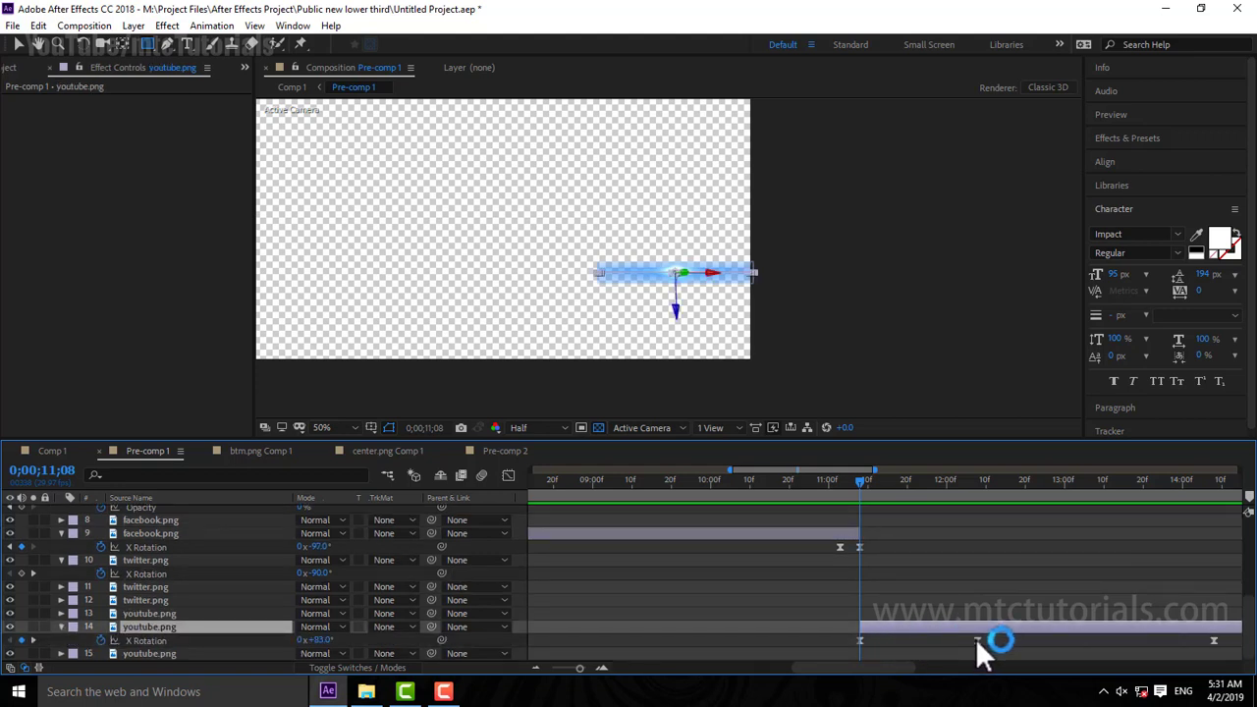
{"action": "left_click_drag", "start_coordinate": [975, 636], "coordinate": [940, 639]}
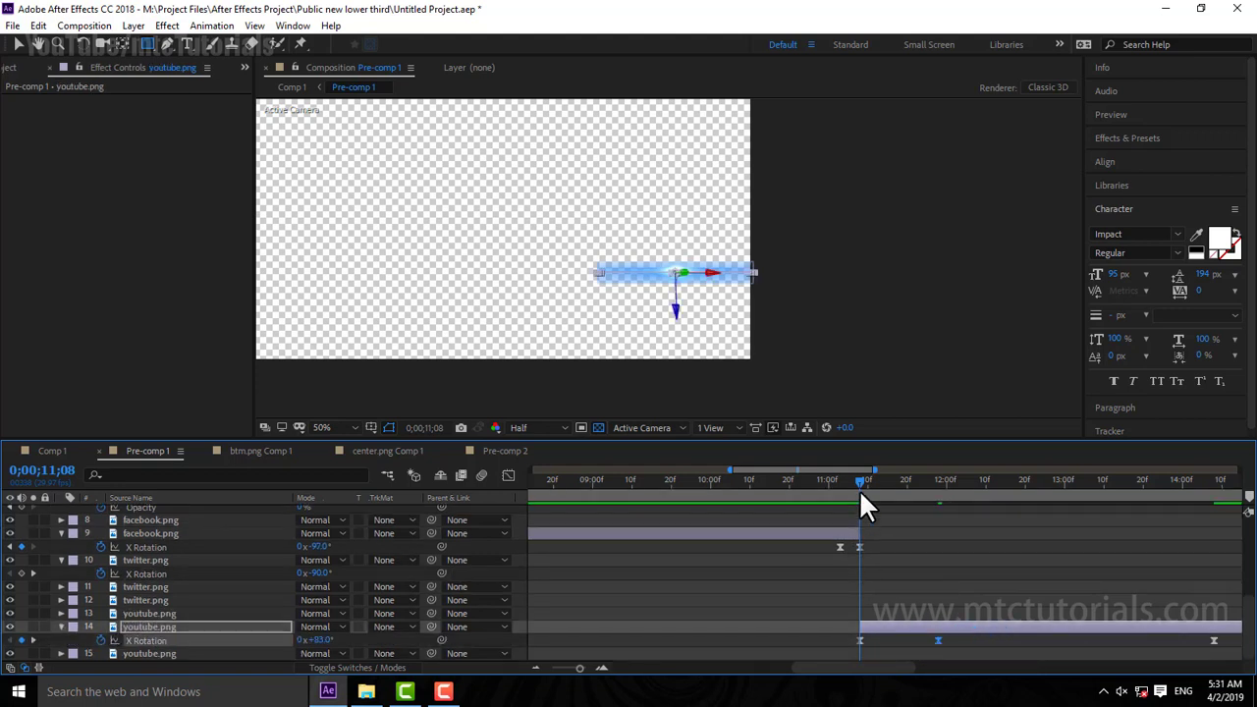
{"action": "key", "text": "space"}
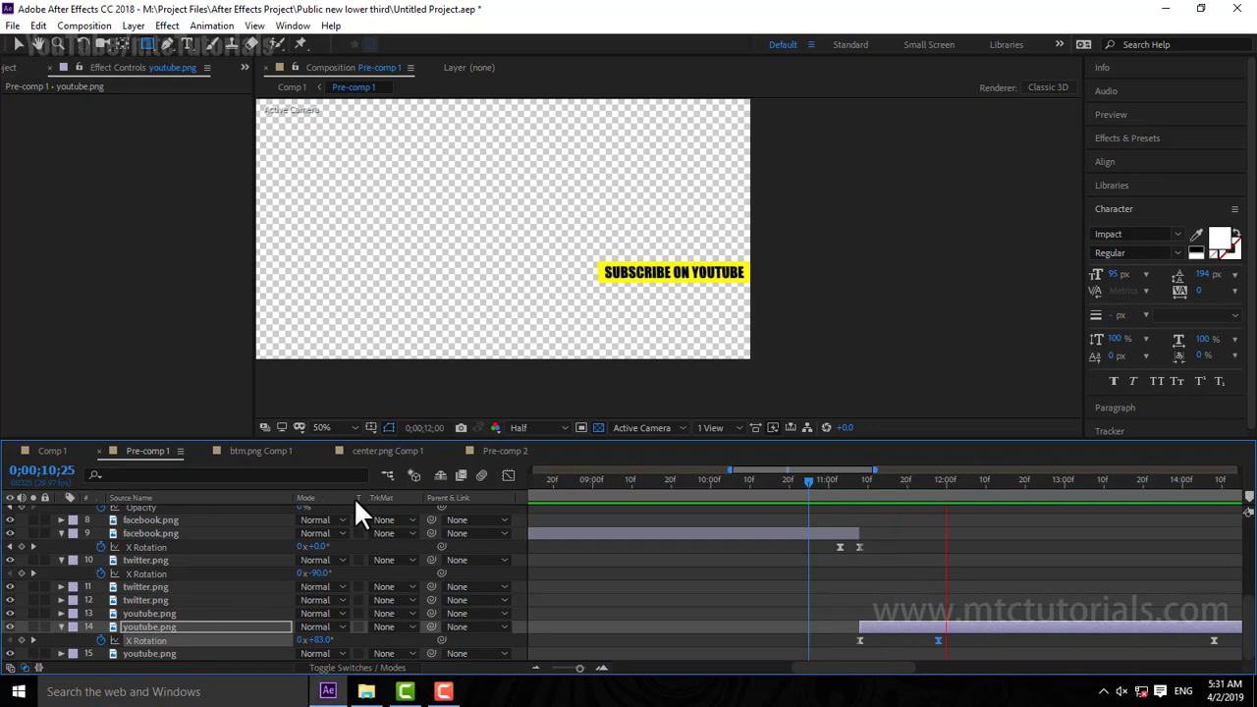
{"action": "left_click", "coordinate": [51, 450]}
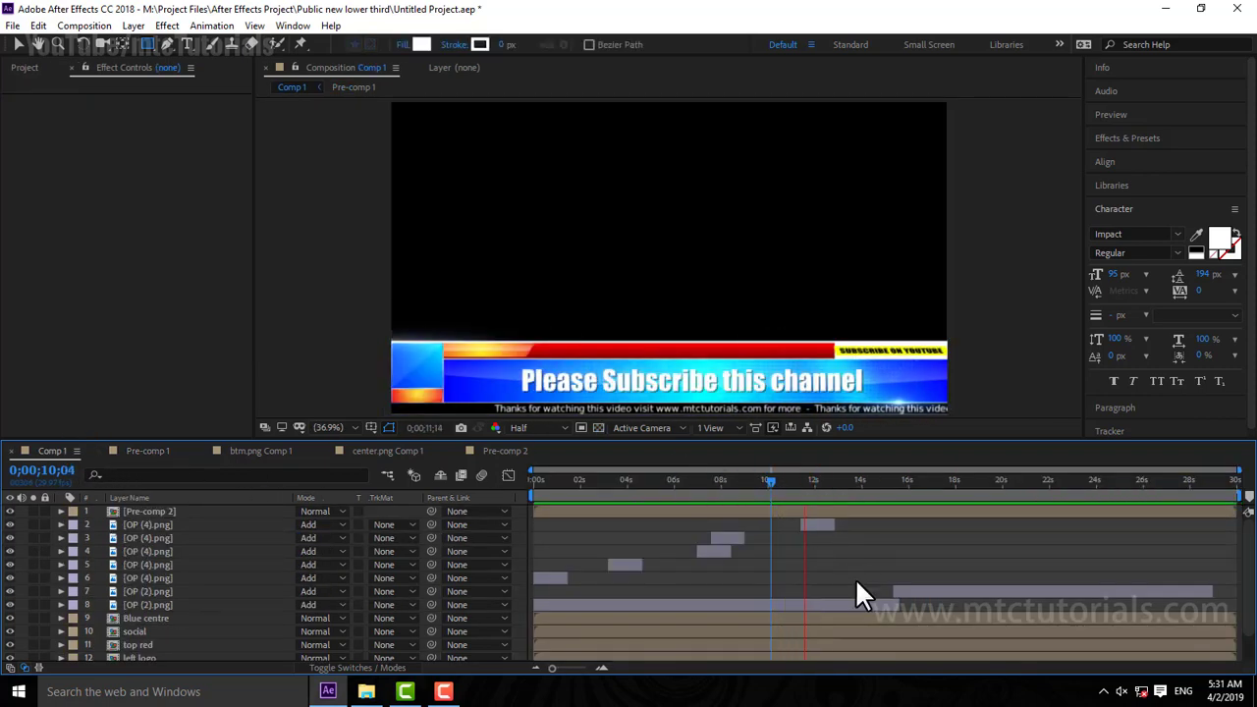
Step: Stop the preview, open the top red bar precomp and add a new text layer
{"action": "key", "text": "space"}
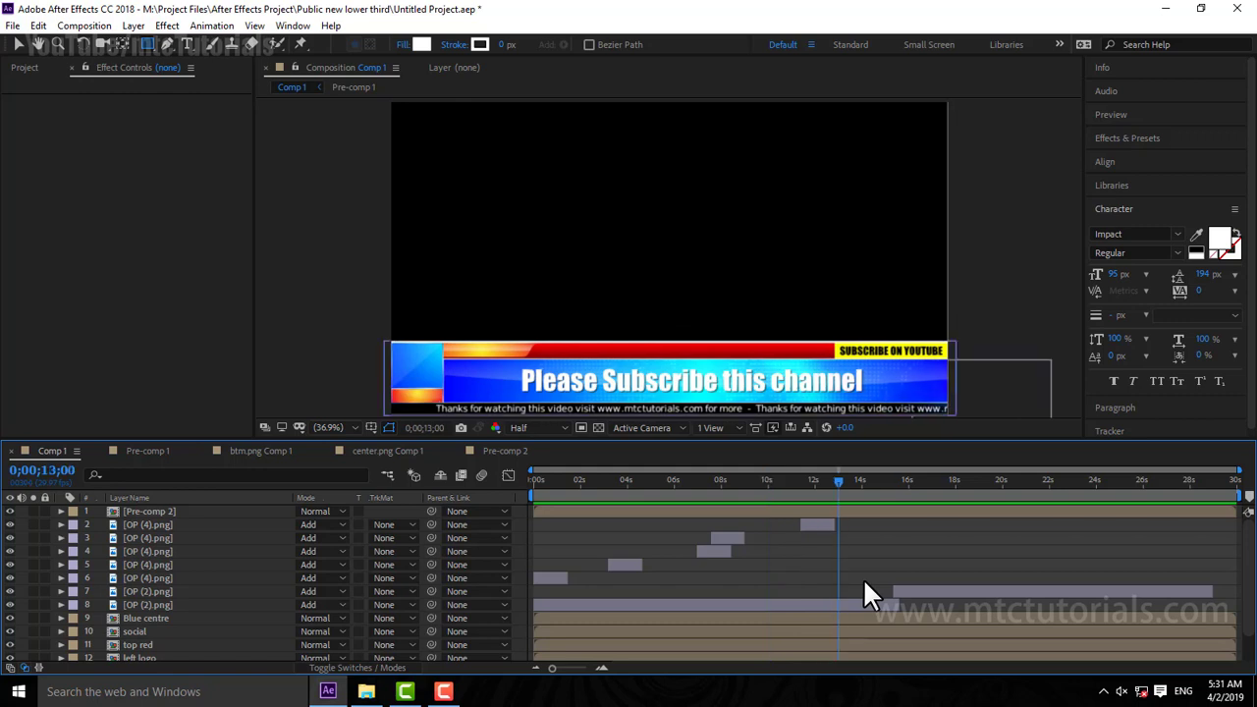
{"action": "scroll", "coordinate": [146, 617], "scroll_direction": "down", "scroll_amount": 2}
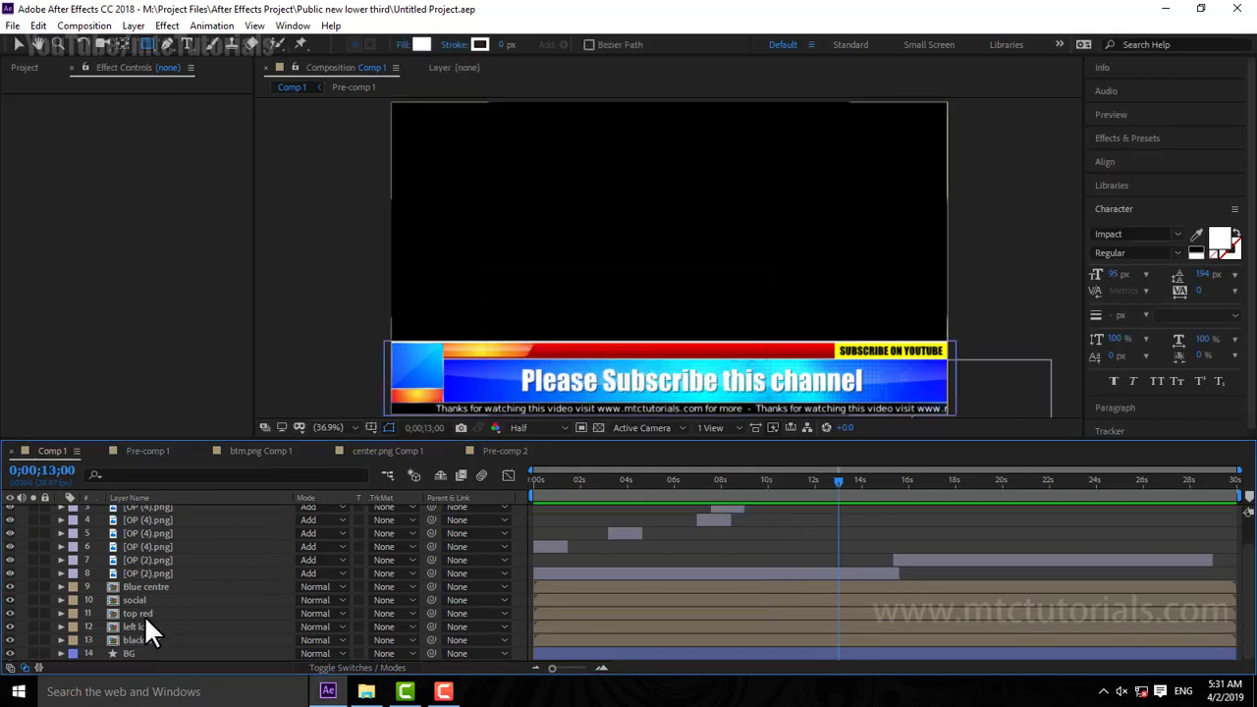
{"action": "double_click", "coordinate": [140, 613]}
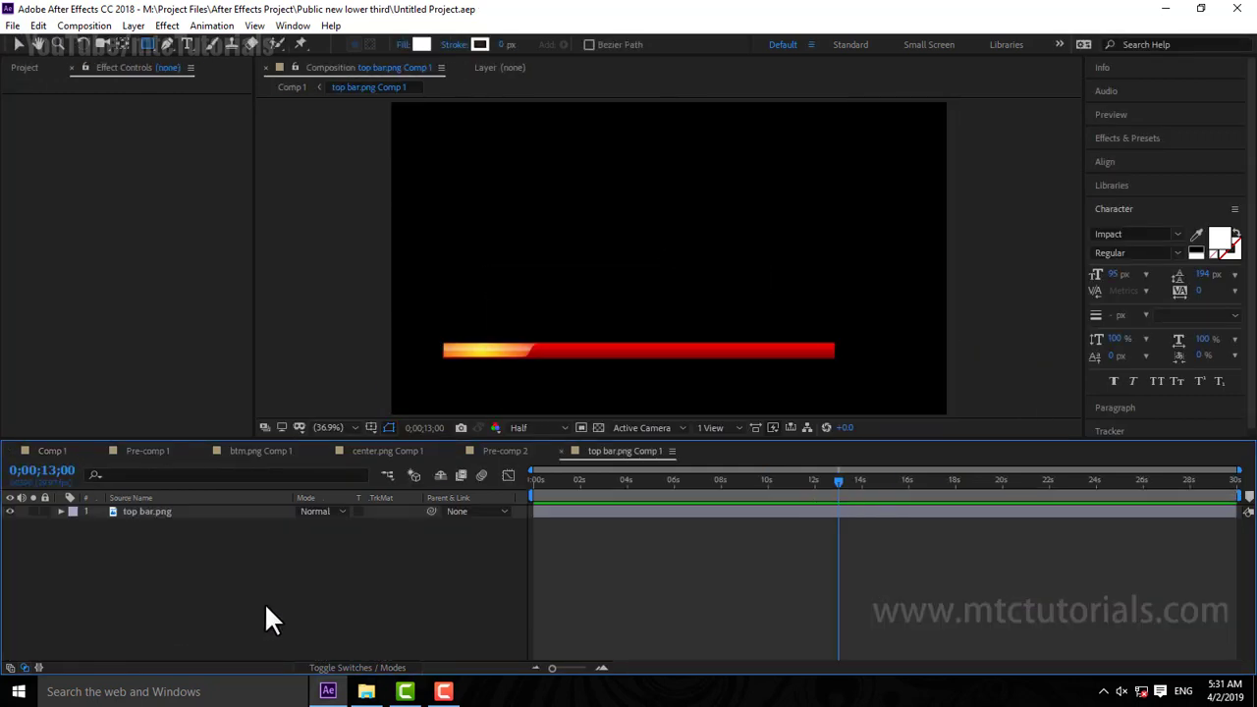
{"action": "right_click", "coordinate": [345, 620]}
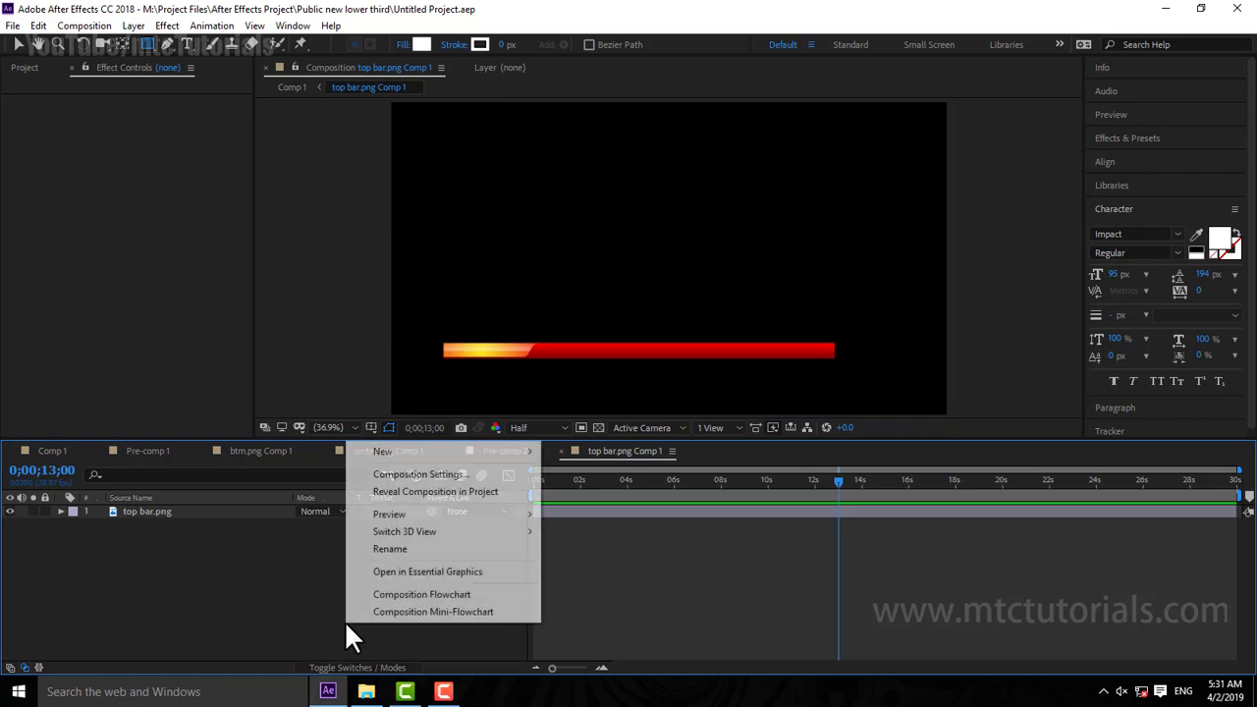
{"action": "mouse_move", "coordinate": [458, 455]}
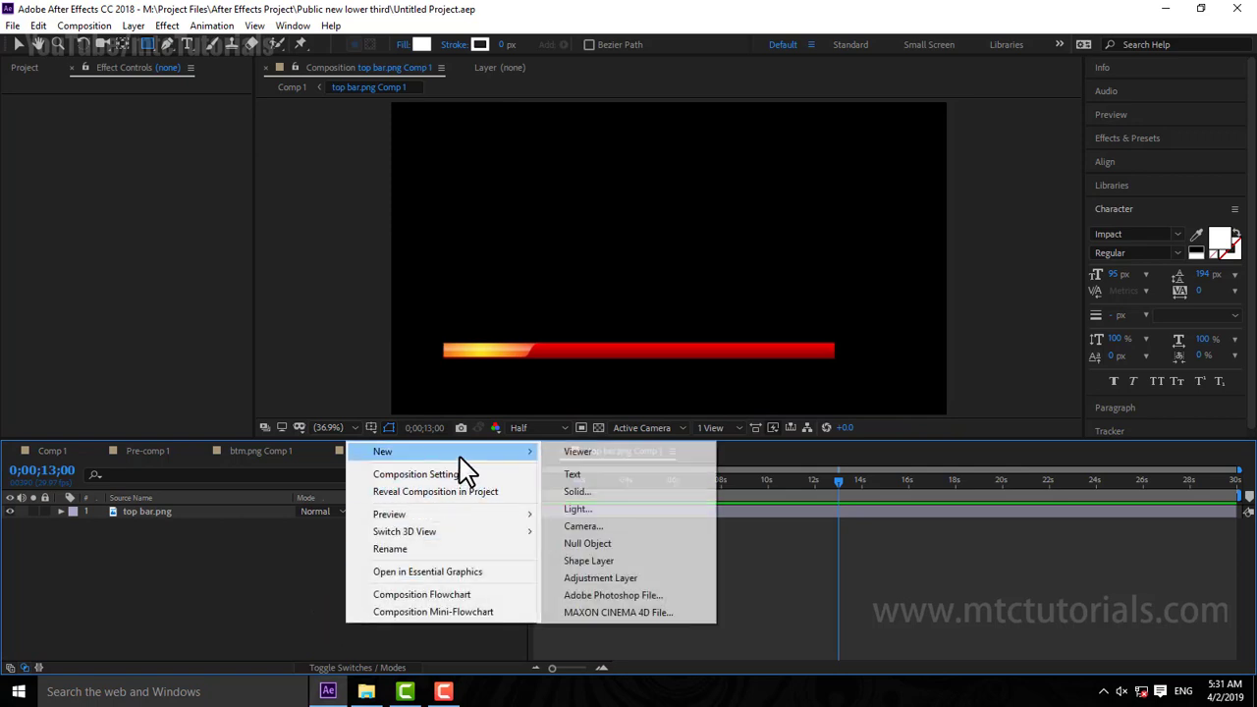
{"action": "left_click", "coordinate": [584, 475]}
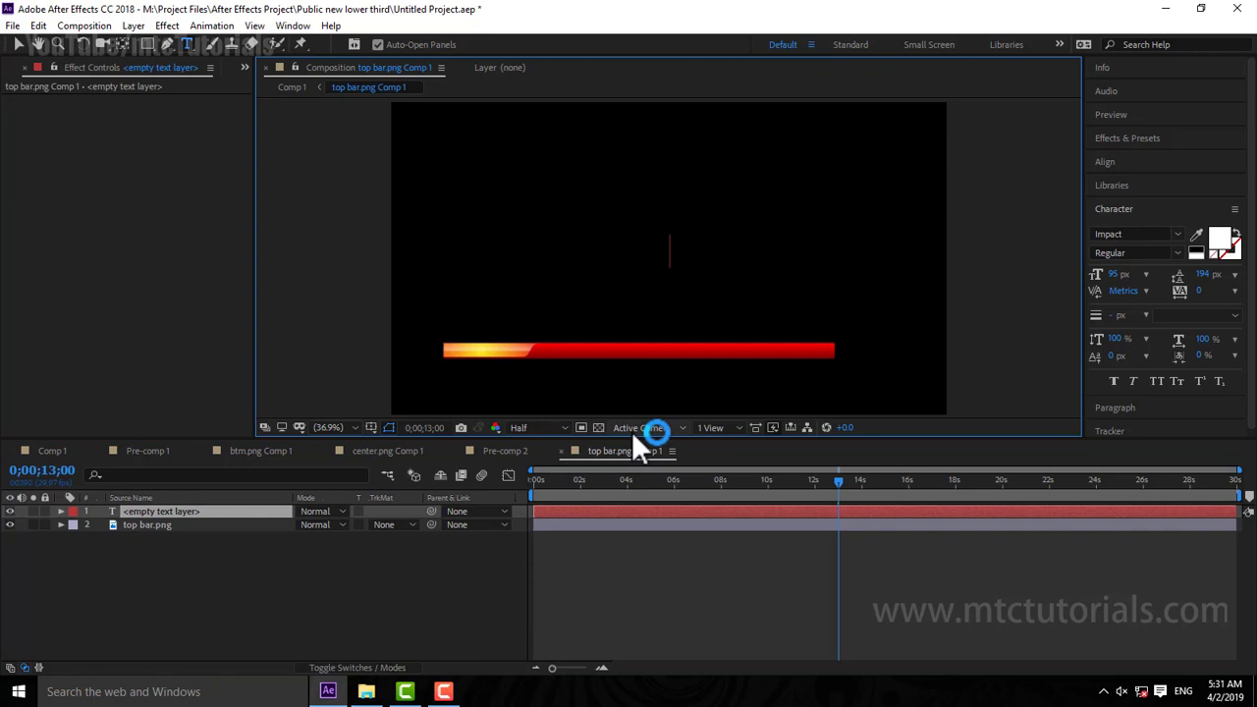
Step: Type 'Thanks for watching this vieo, Please subscribe this channel for more' and move it left
{"action": "type", "text": "Thanks for"}
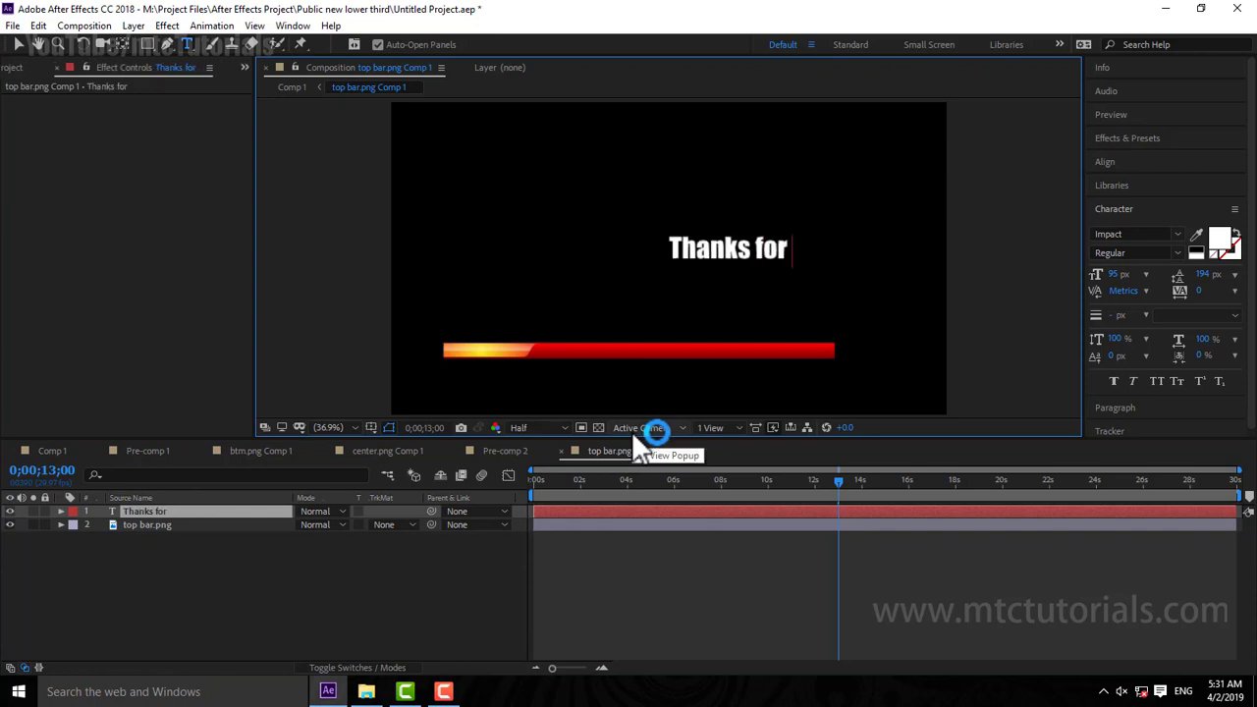
{"action": "type", "text": " watching this"}
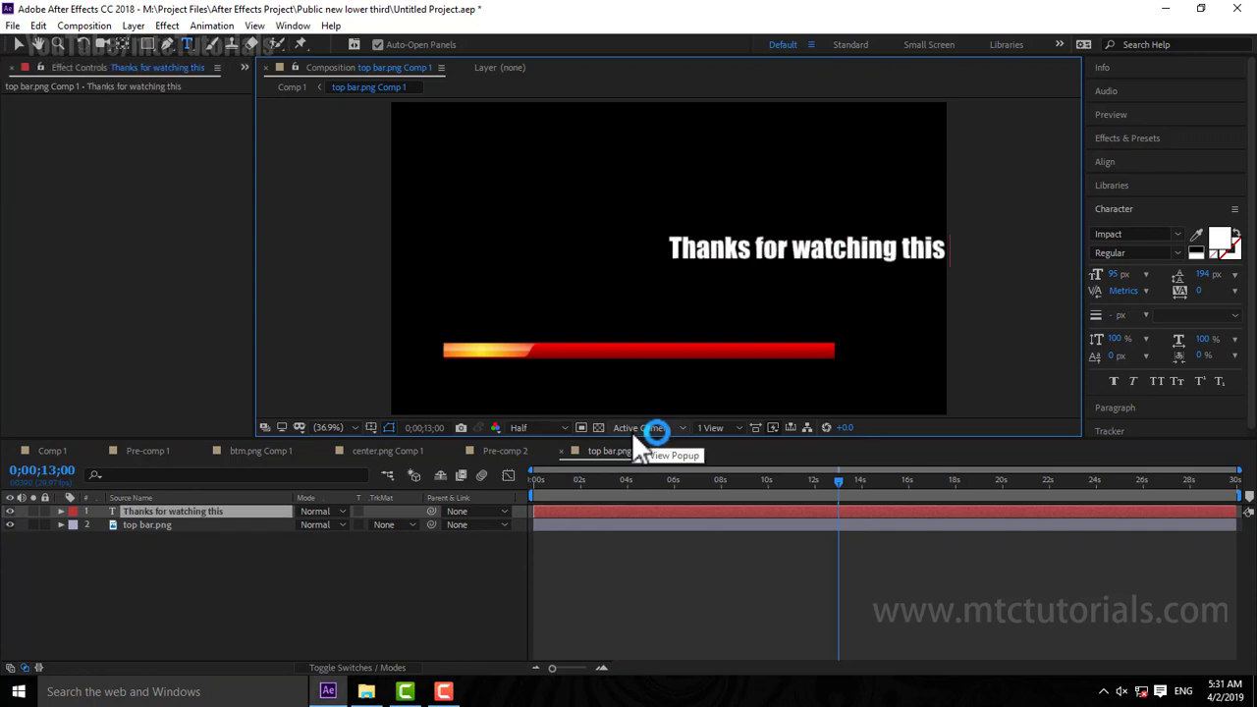
{"action": "type", "text": " vieo"}
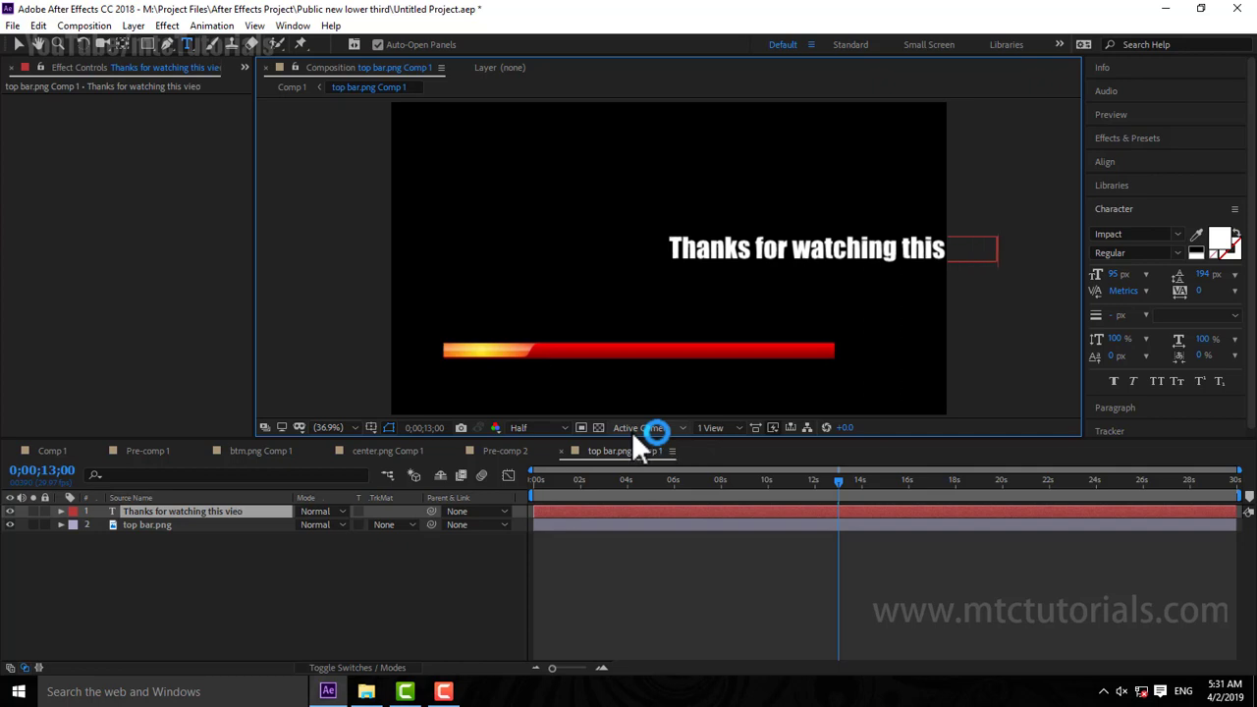
{"action": "type", "text": ", Please subscri"}
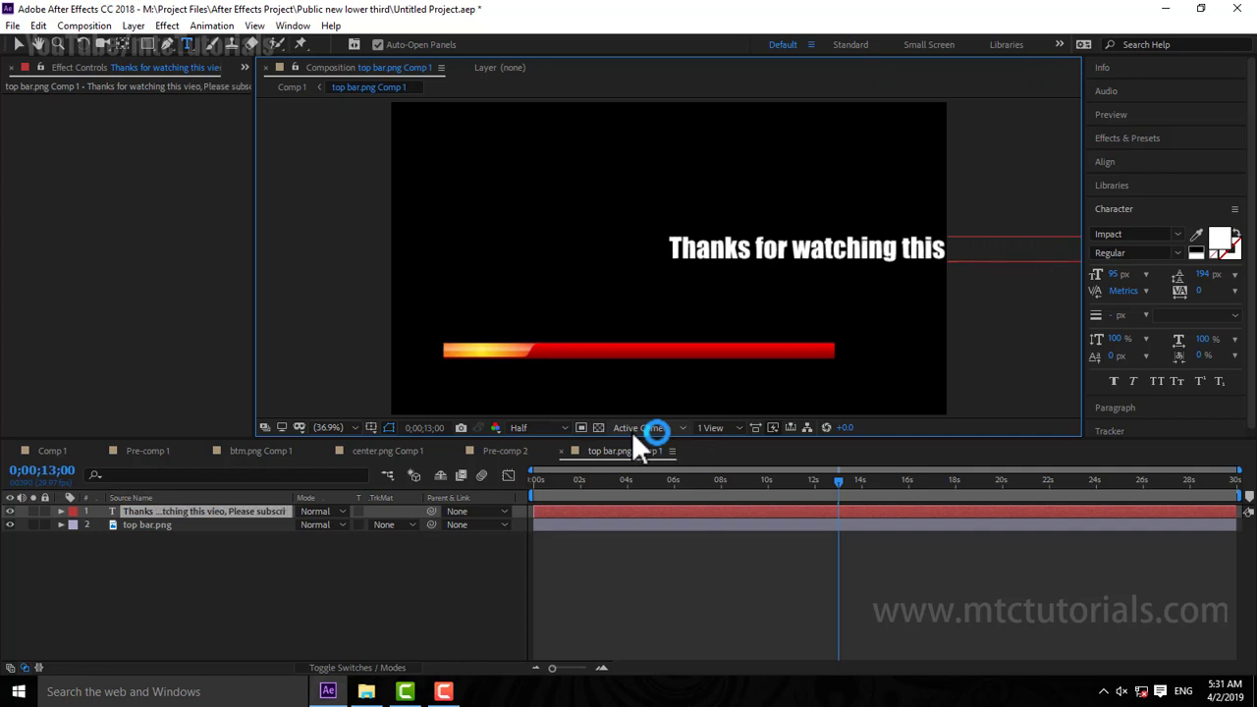
{"action": "type", "text": "hannel f"}
{"action": "type", "text": "or morew"}
{"action": "left_click", "coordinate": [18, 44]}
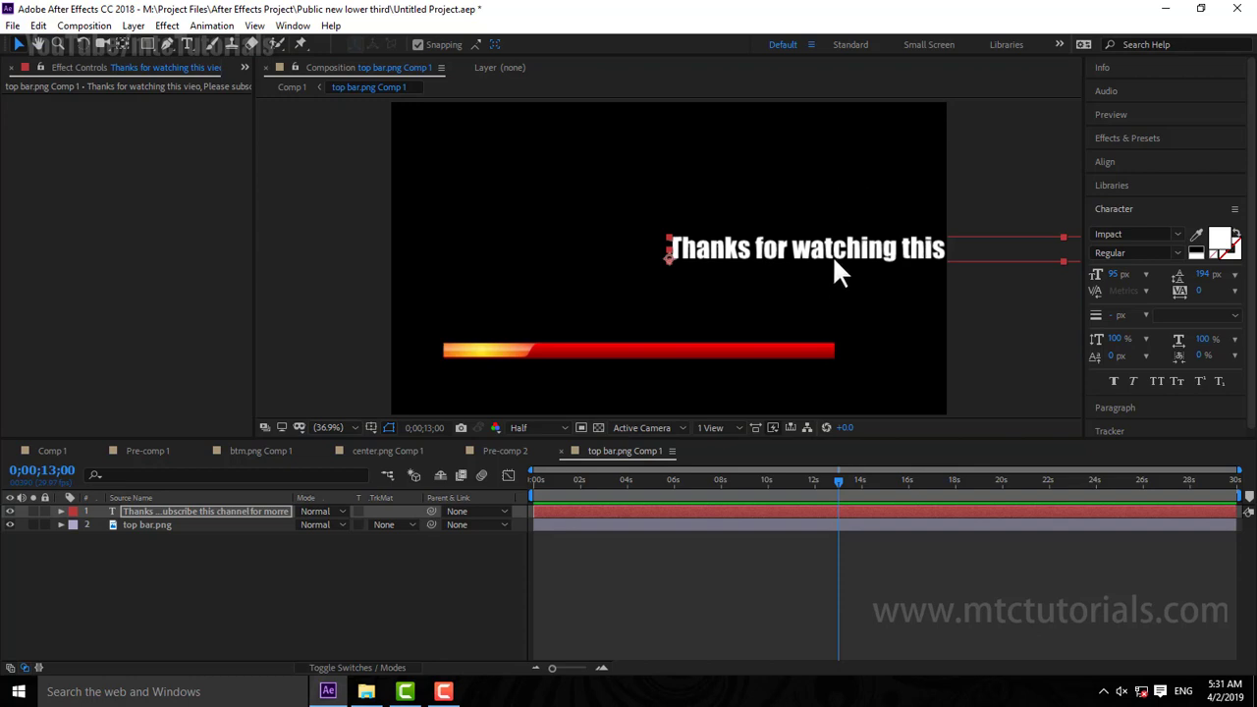
{"action": "left_click_drag", "start_coordinate": [832, 255], "coordinate": [660, 264]}
{"action": "left_click", "coordinate": [1136, 233]}
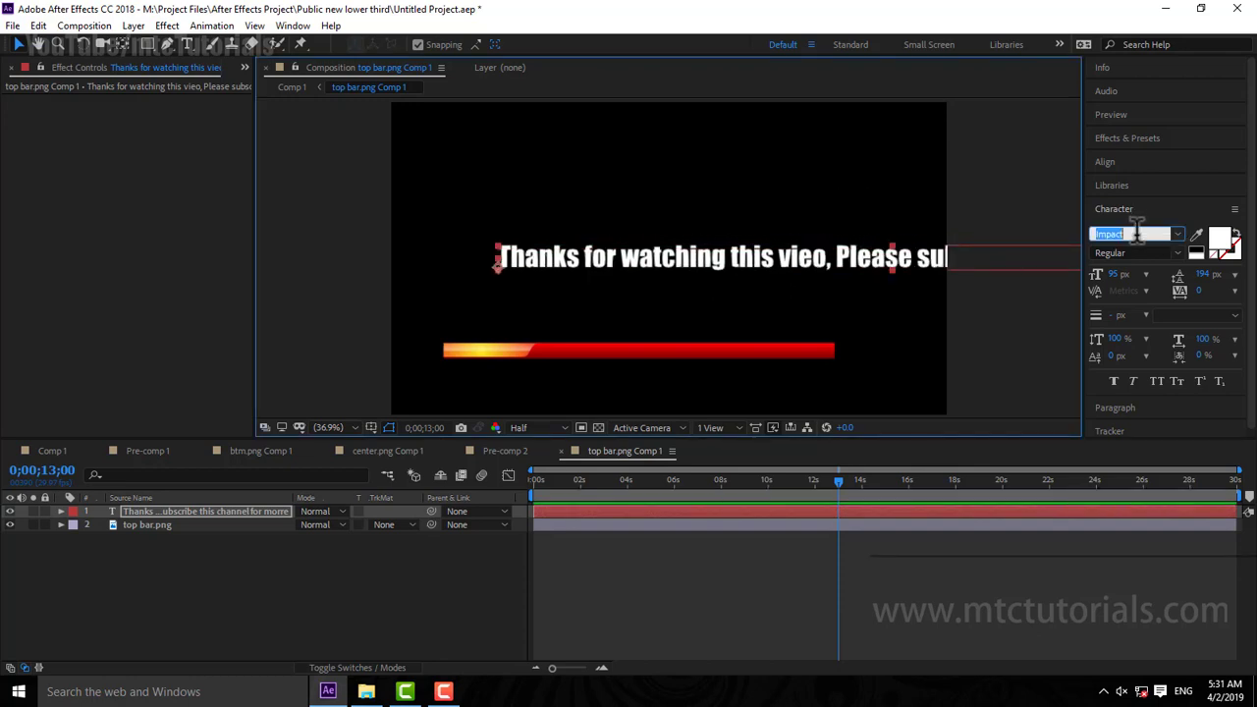
Step: Set the text font to Gotham Medium and shrink the size to 42 px
{"action": "type", "text": "g"}
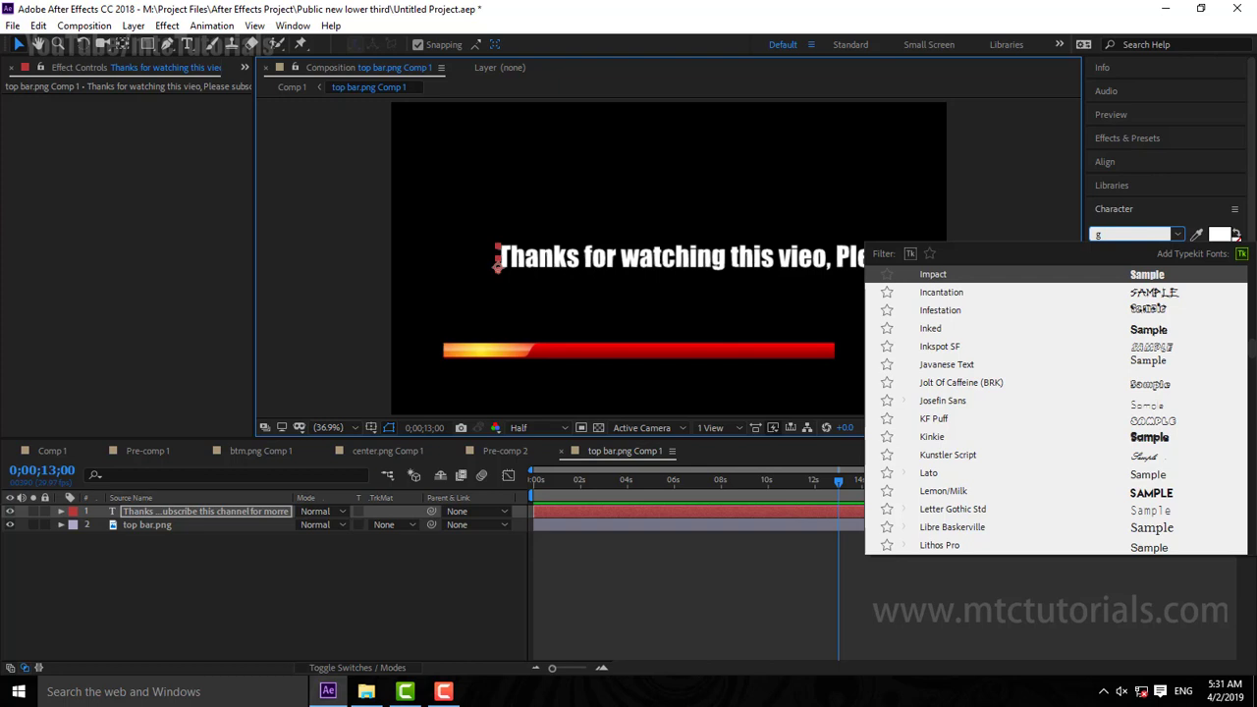
{"action": "type", "text": "o"}
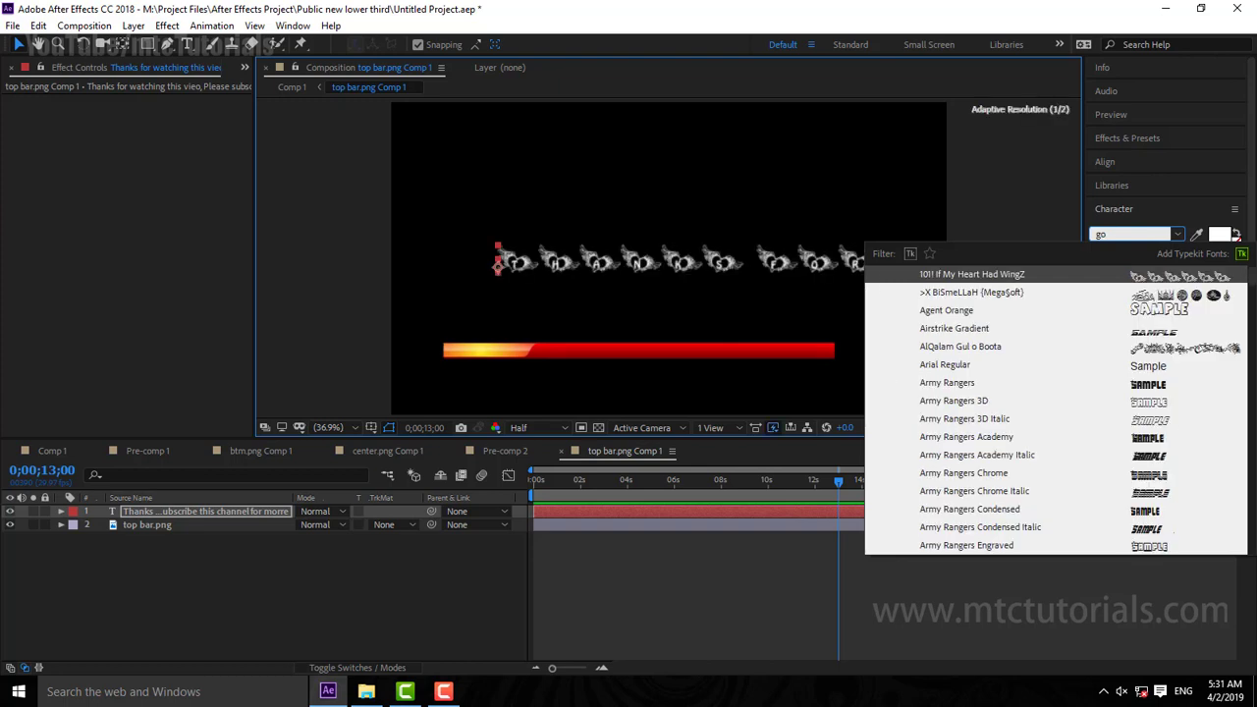
{"action": "type", "text": "tham"}
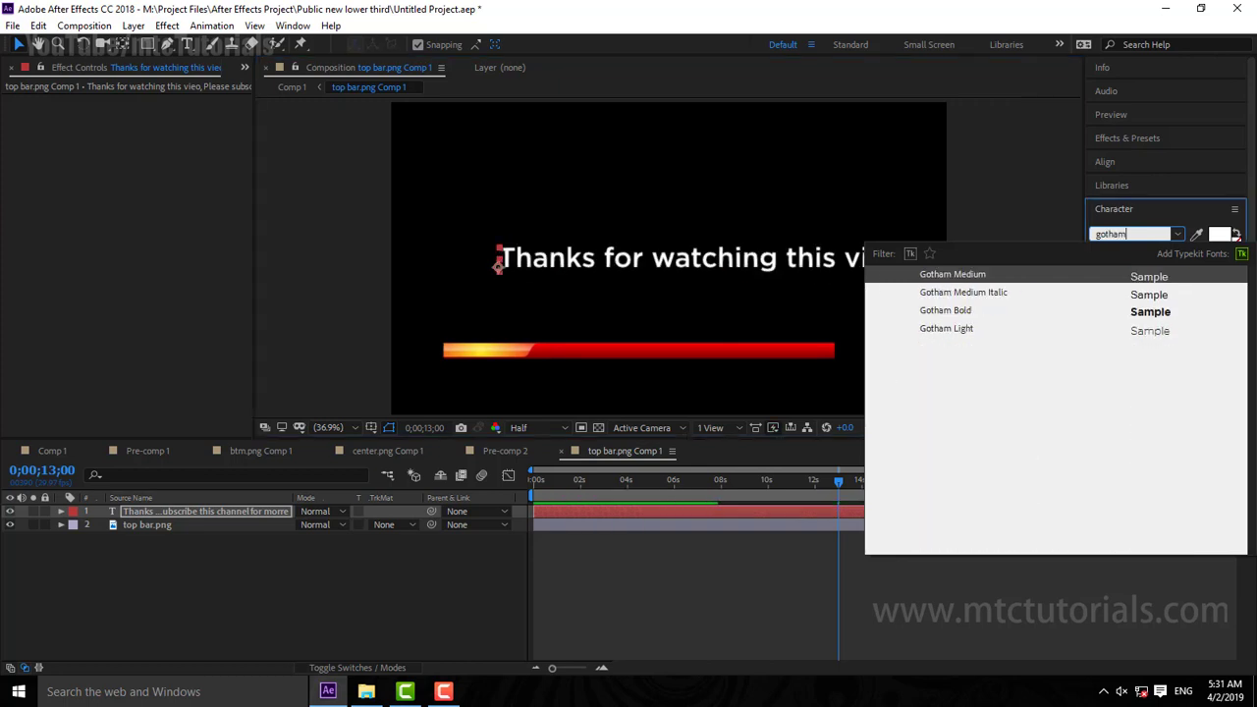
{"action": "left_click", "coordinate": [949, 277]}
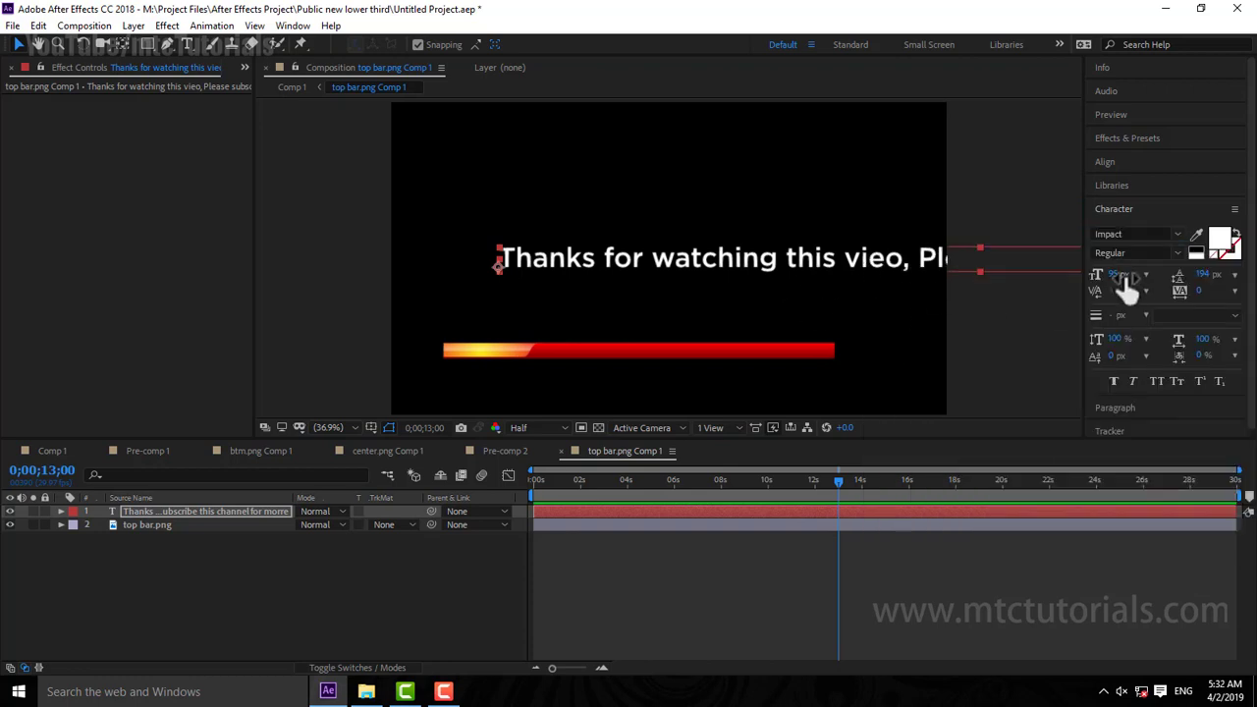
{"action": "left_click_drag", "start_coordinate": [1123, 279], "coordinate": [1085, 285]}
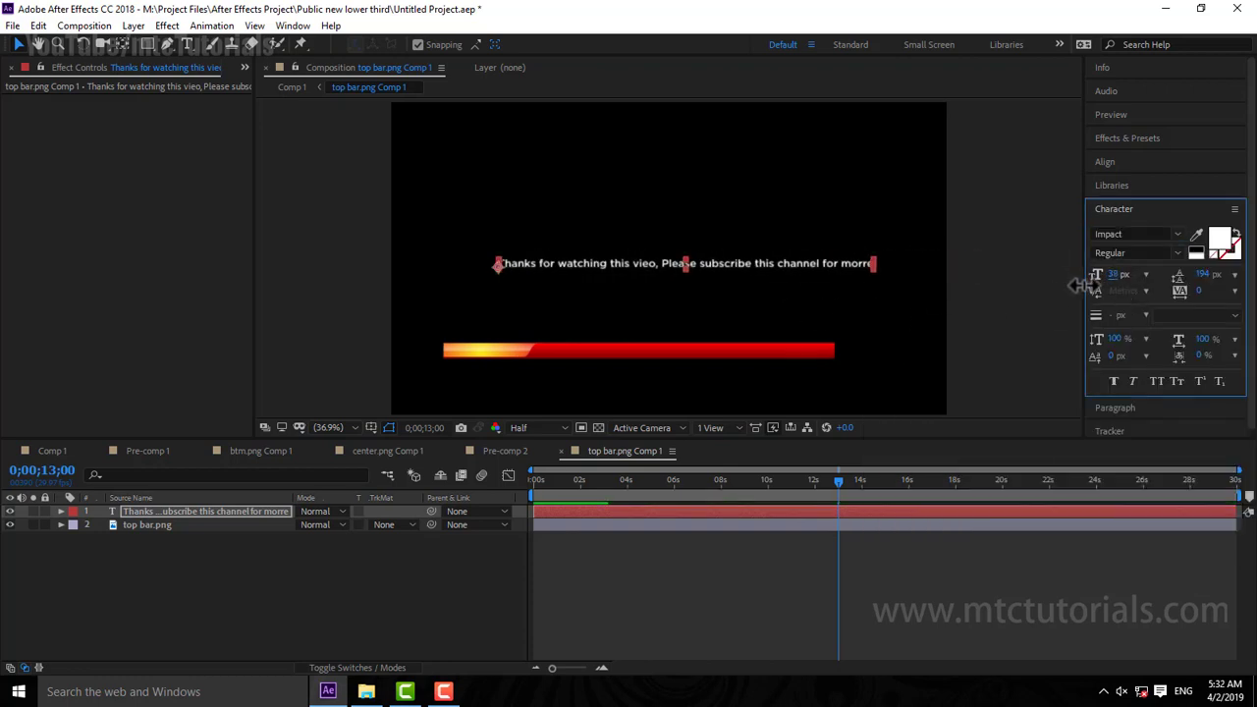
Step: Fix 'morre' to 'more', then copy the sentence and paste it again after ' - '
{"action": "double_click", "coordinate": [917, 259]}
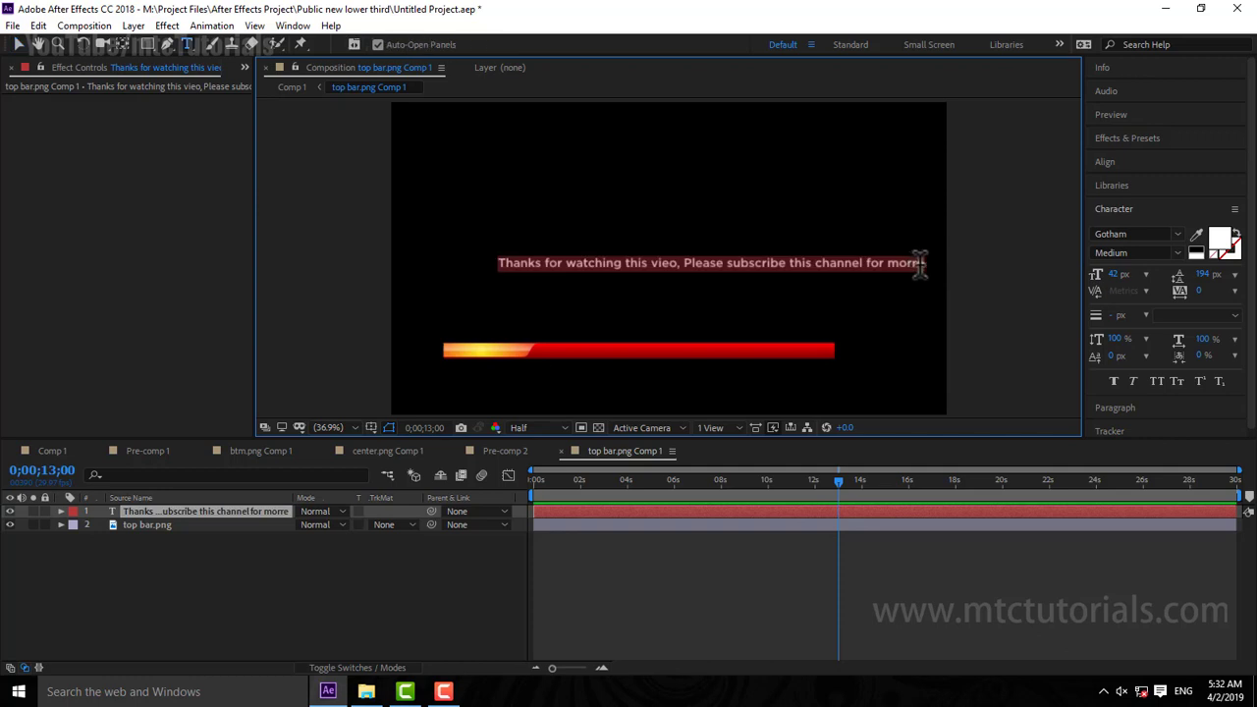
{"action": "left_click", "coordinate": [923, 269]}
{"action": "key", "text": "BackSpace"}
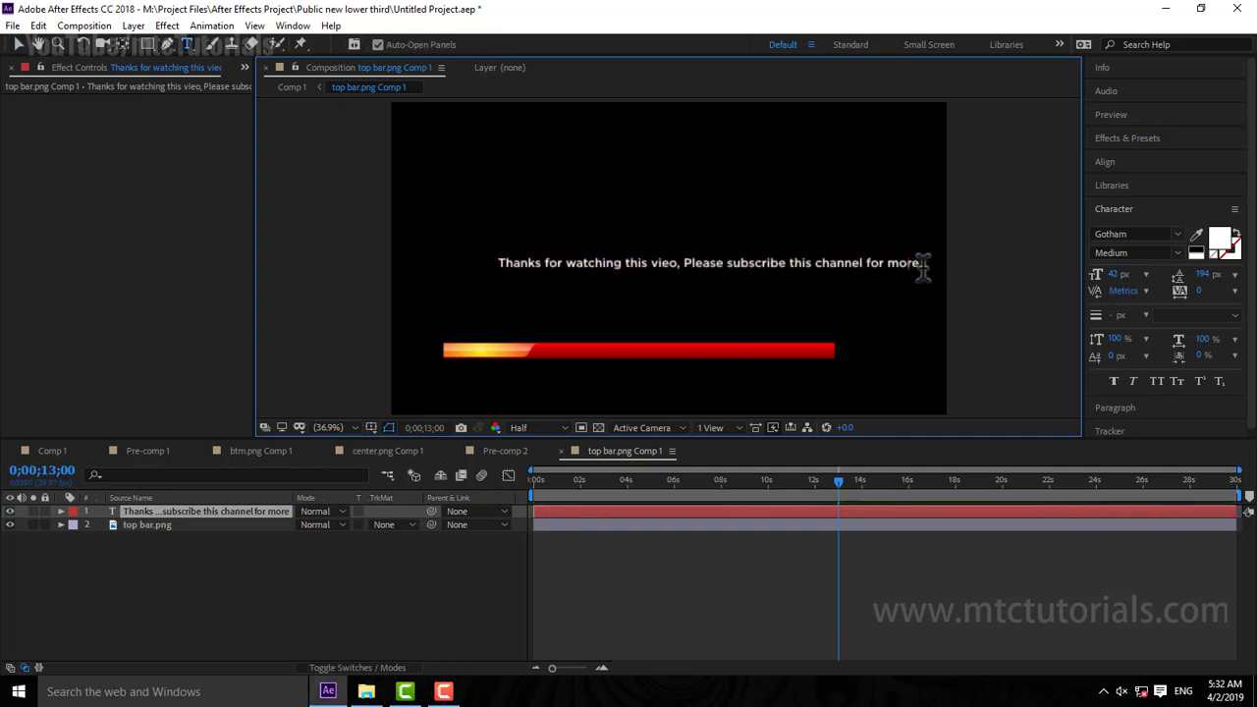
{"action": "key", "text": "ctrl+a"}
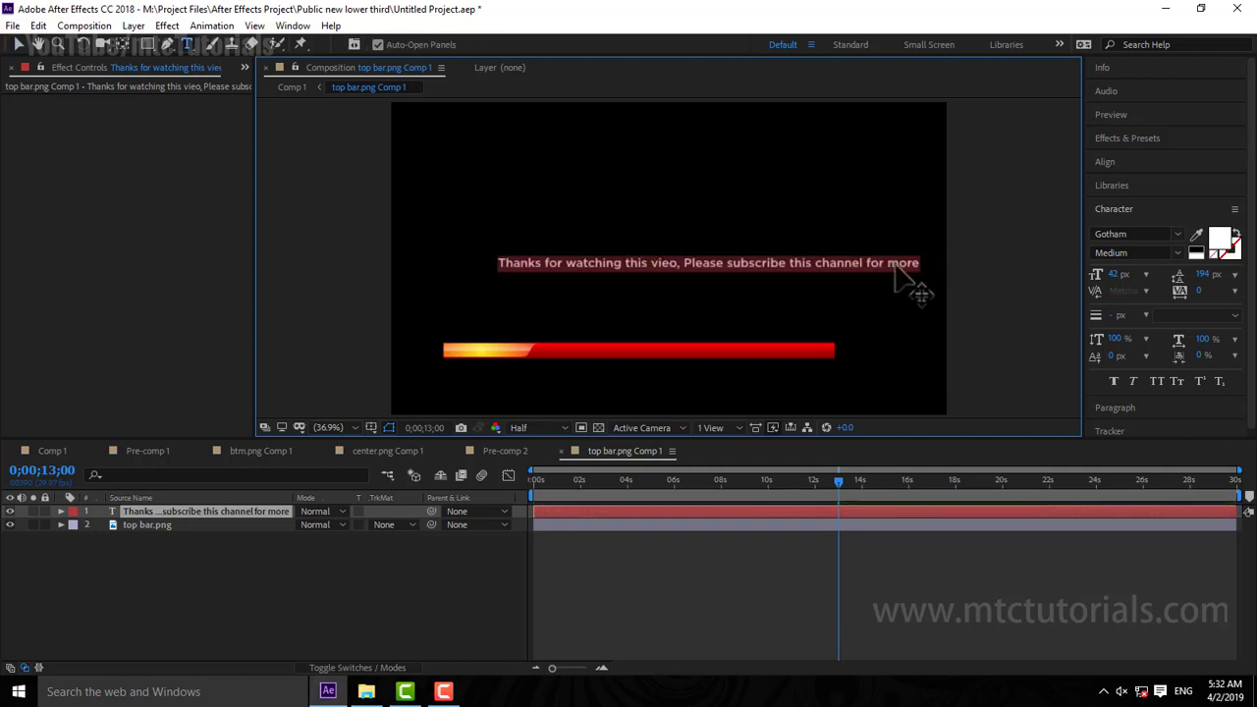
{"action": "left_click", "coordinate": [929, 271]}
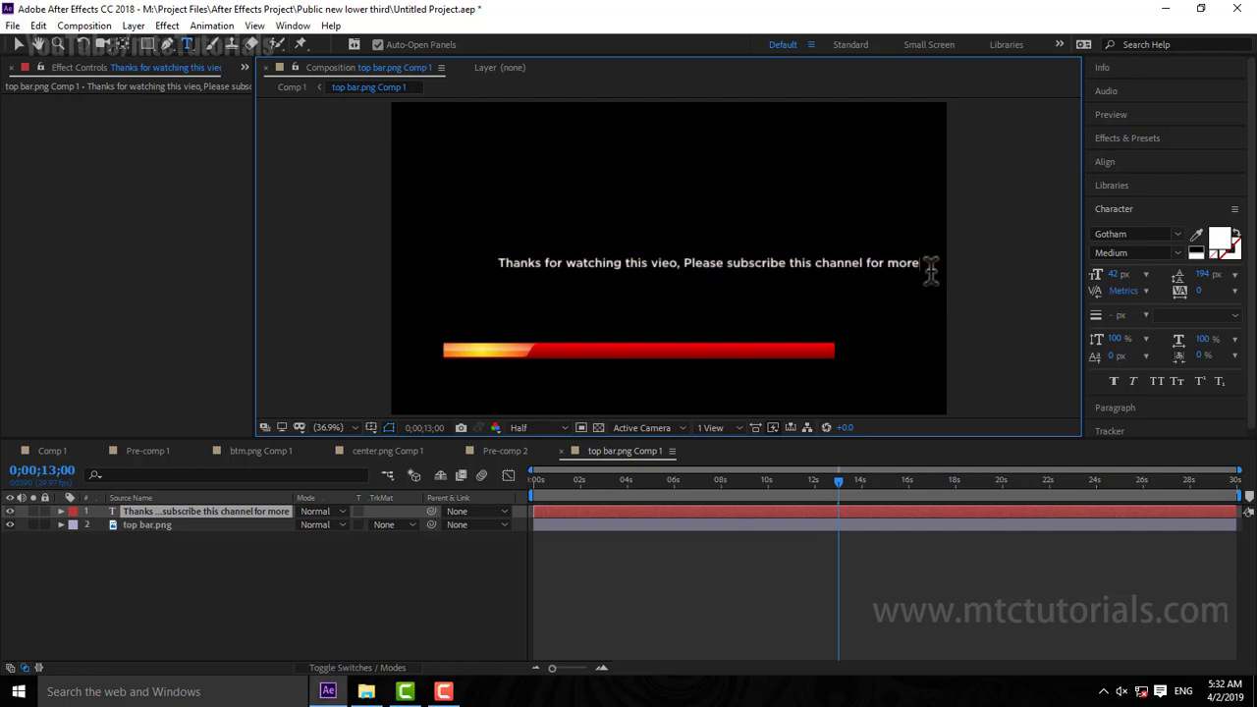
{"action": "type", "text": "-"}
{"action": "key", "text": "ctrl+v"}
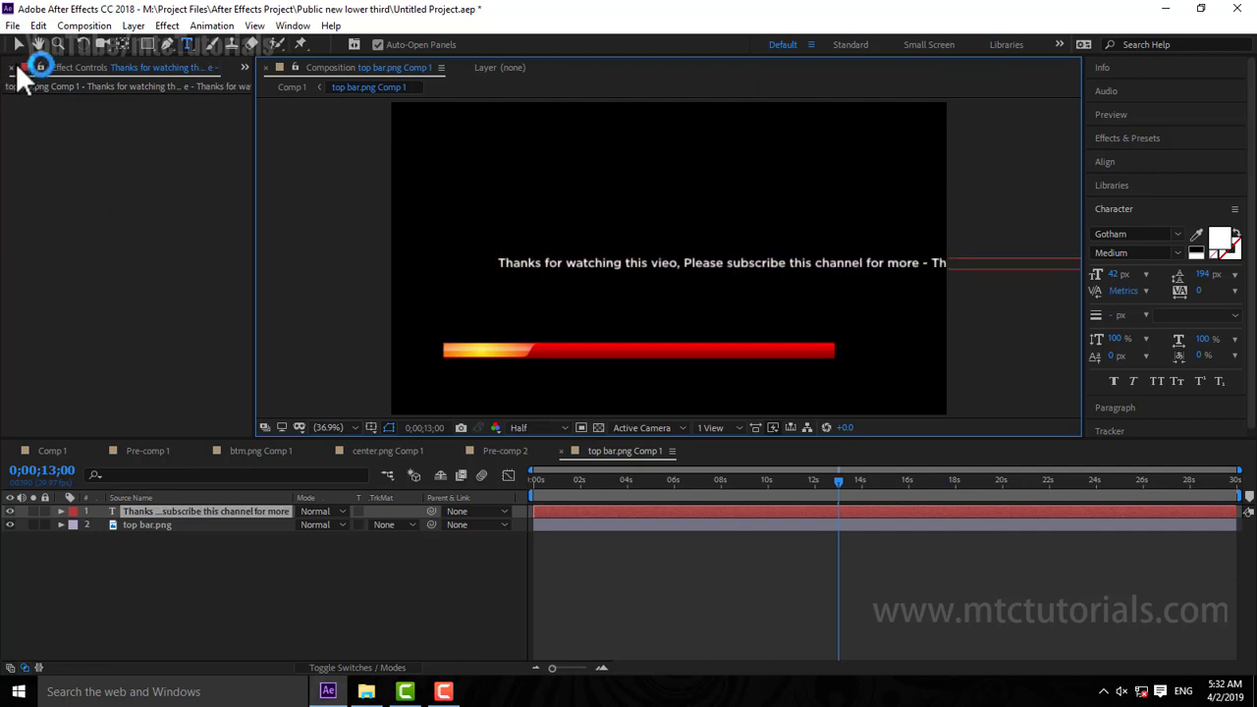
Step: Move the text down onto the red bar and apply a Drop Shadow effect
{"action": "left_click", "coordinate": [18, 44]}
{"action": "left_click_drag", "start_coordinate": [604, 260], "coordinate": [658, 348]}
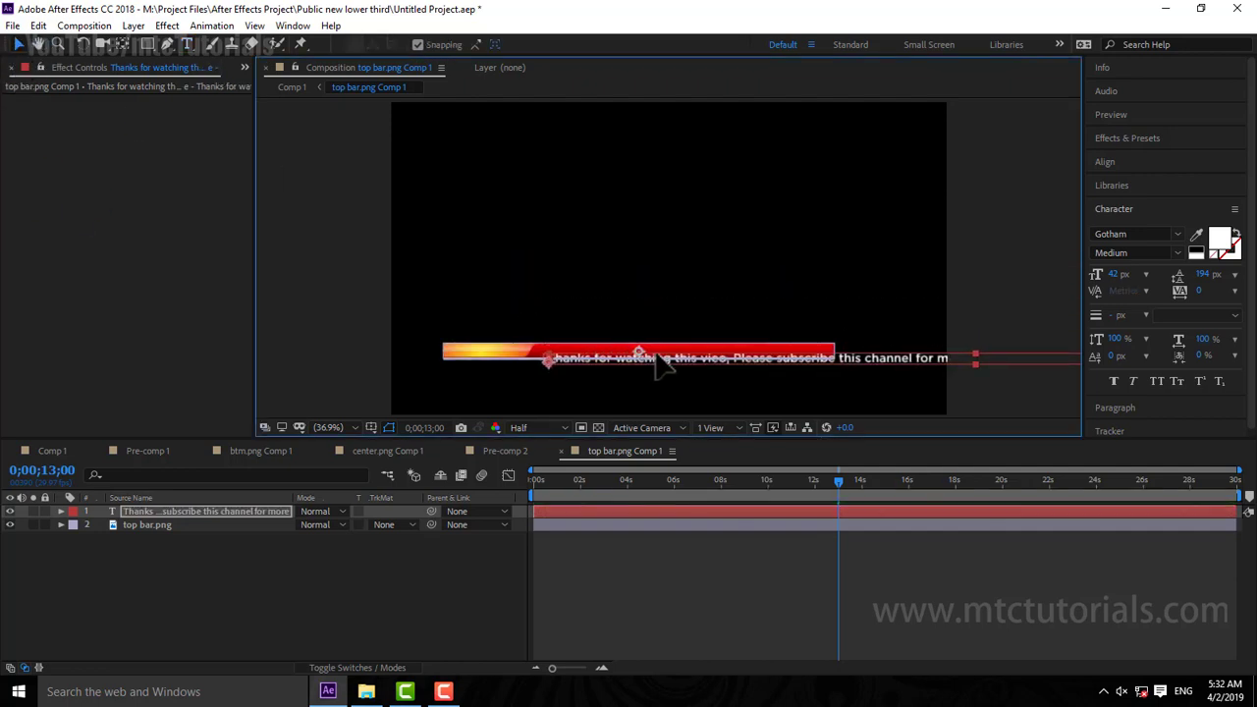
{"action": "left_click", "coordinate": [1139, 137]}
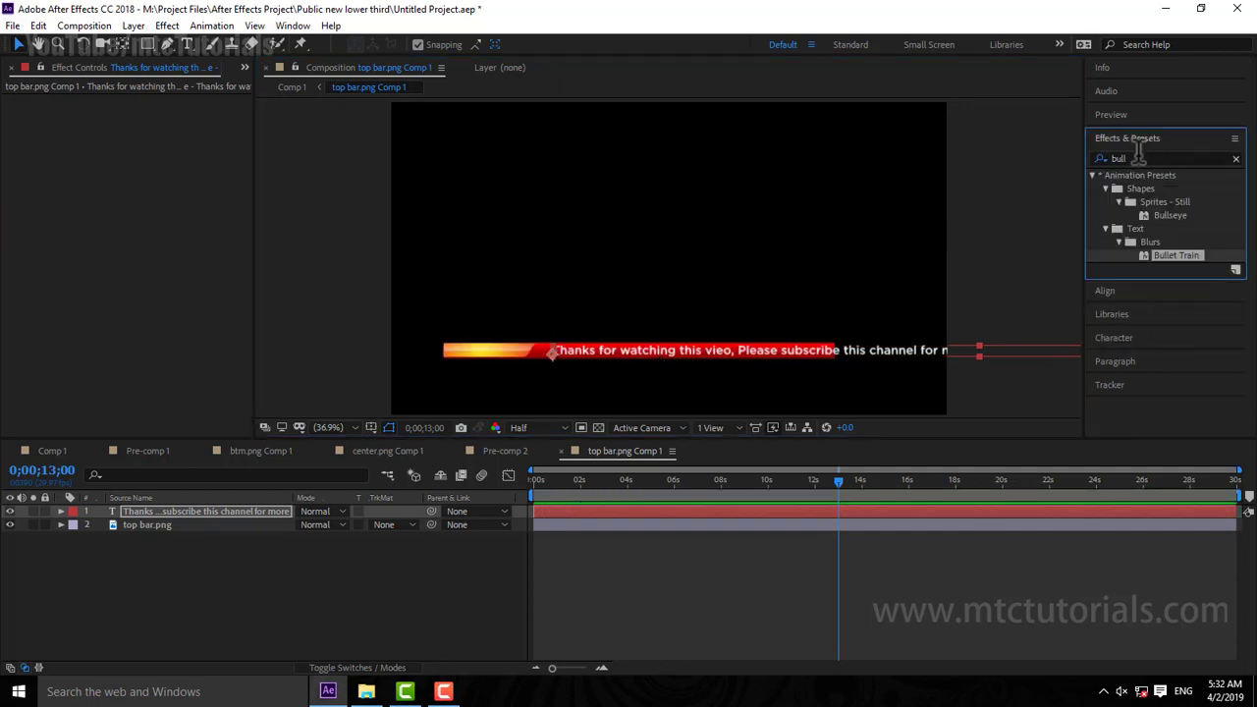
{"action": "type", "text": "d"}
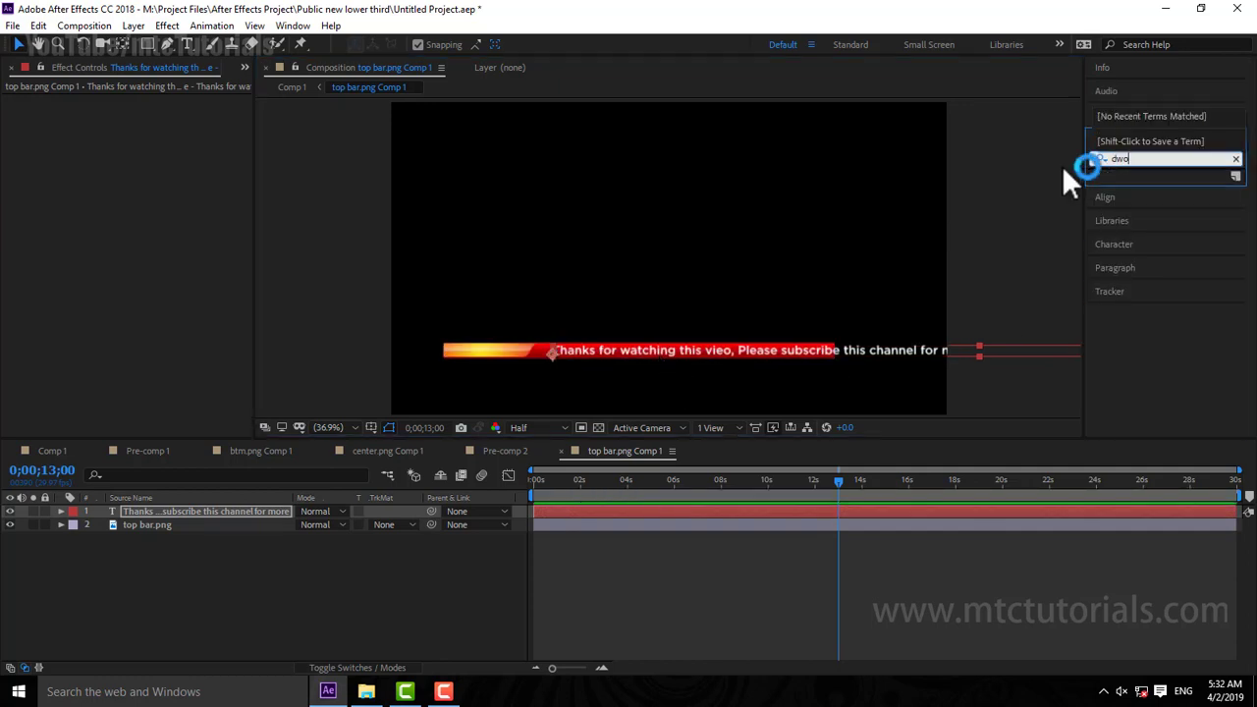
{"action": "type", "text": "r"}
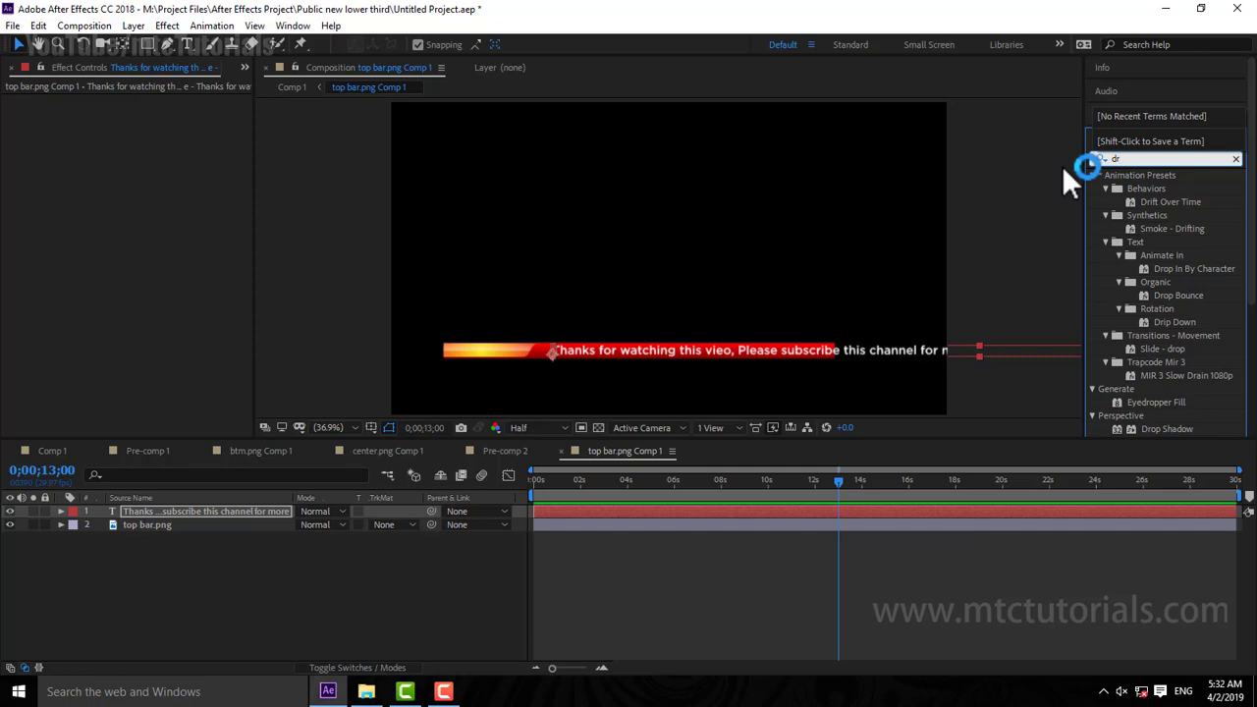
{"action": "type", "text": "op s"}
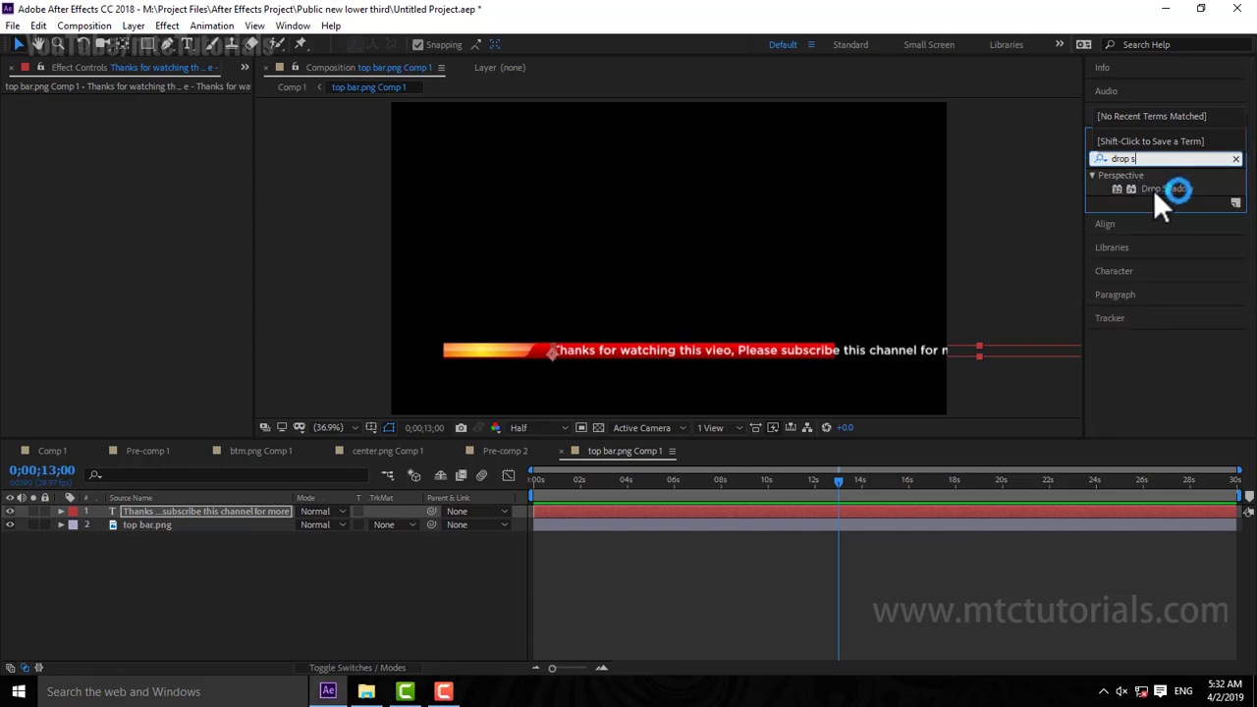
{"action": "left_click_drag", "start_coordinate": [1155, 192], "coordinate": [727, 352]}
{"action": "left_click", "coordinate": [773, 570]}
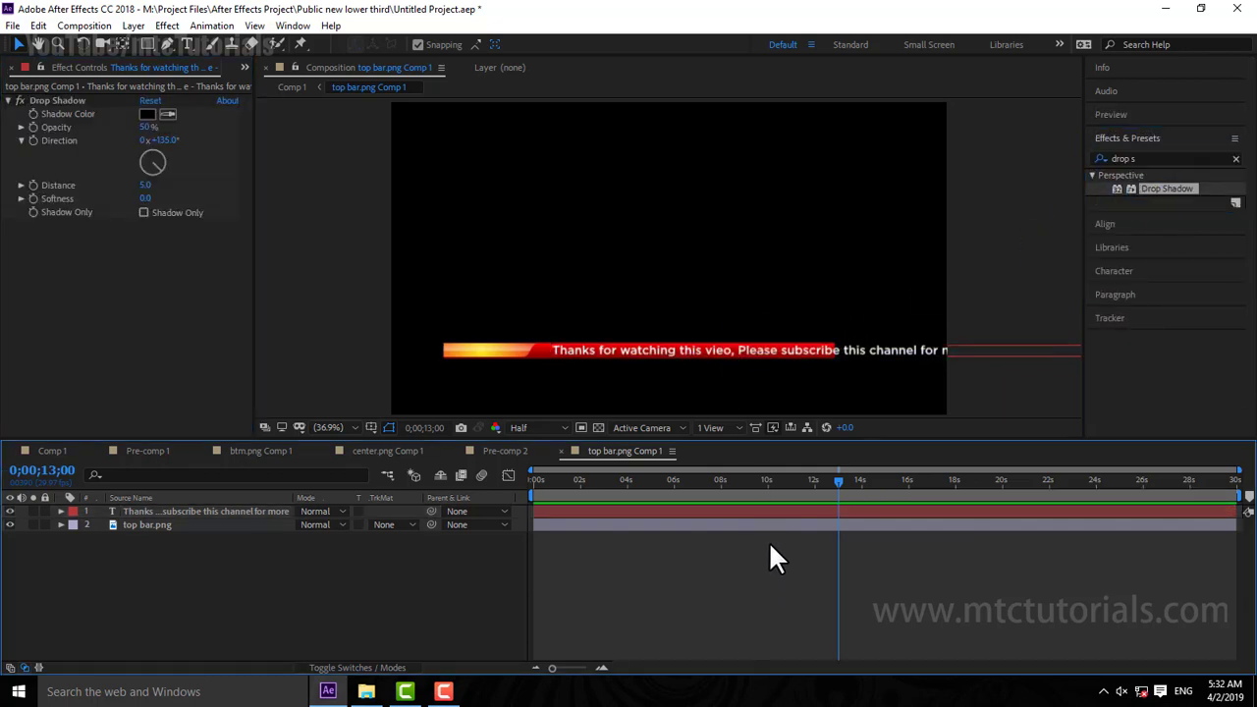
Step: Lower the text's Position X so it starts just after the orange glow (365.7, 871.3)
{"action": "left_click_drag", "start_coordinate": [577, 481], "coordinate": [447, 485]}
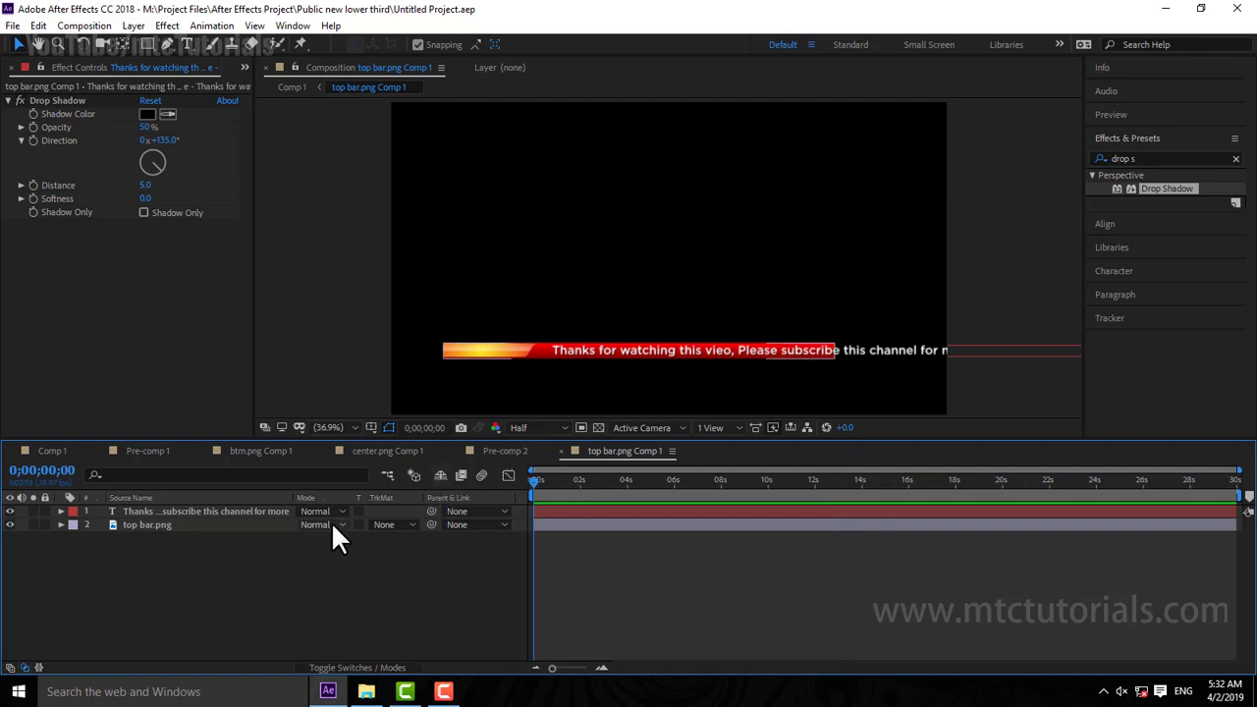
{"action": "left_click", "coordinate": [128, 511]}
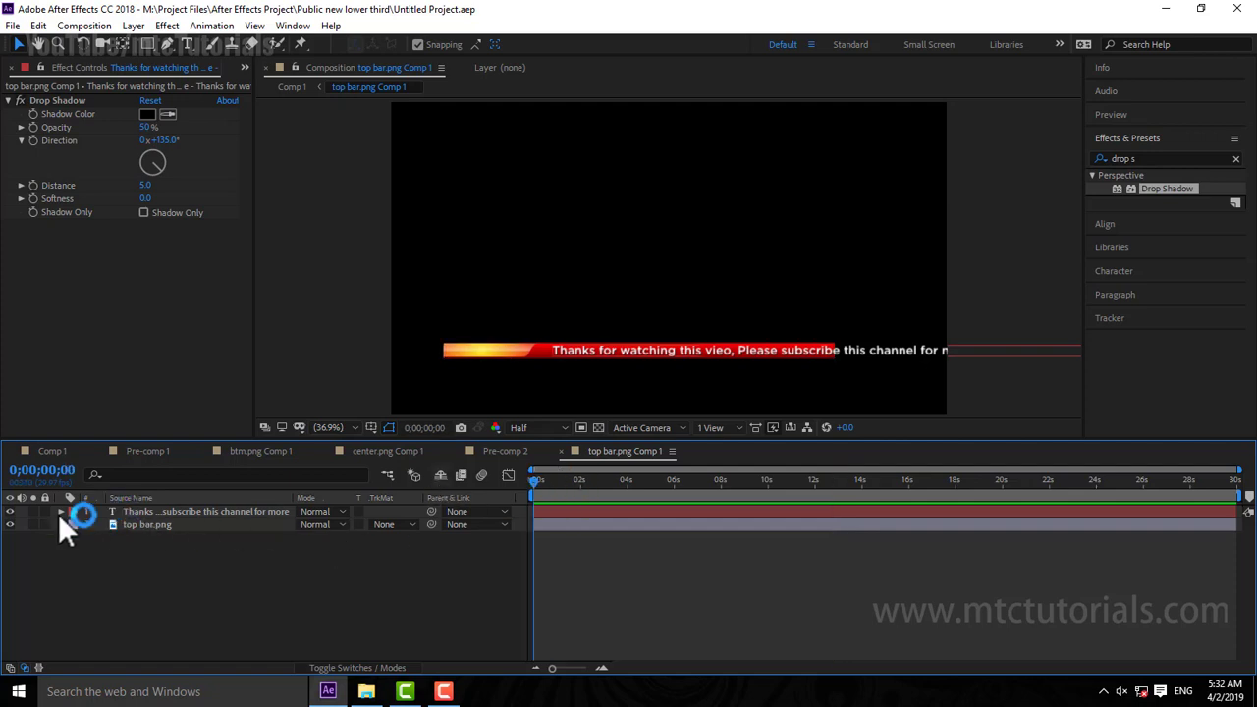
{"action": "left_click", "coordinate": [106, 524], "text": "shift"}
{"action": "key", "text": "p"}
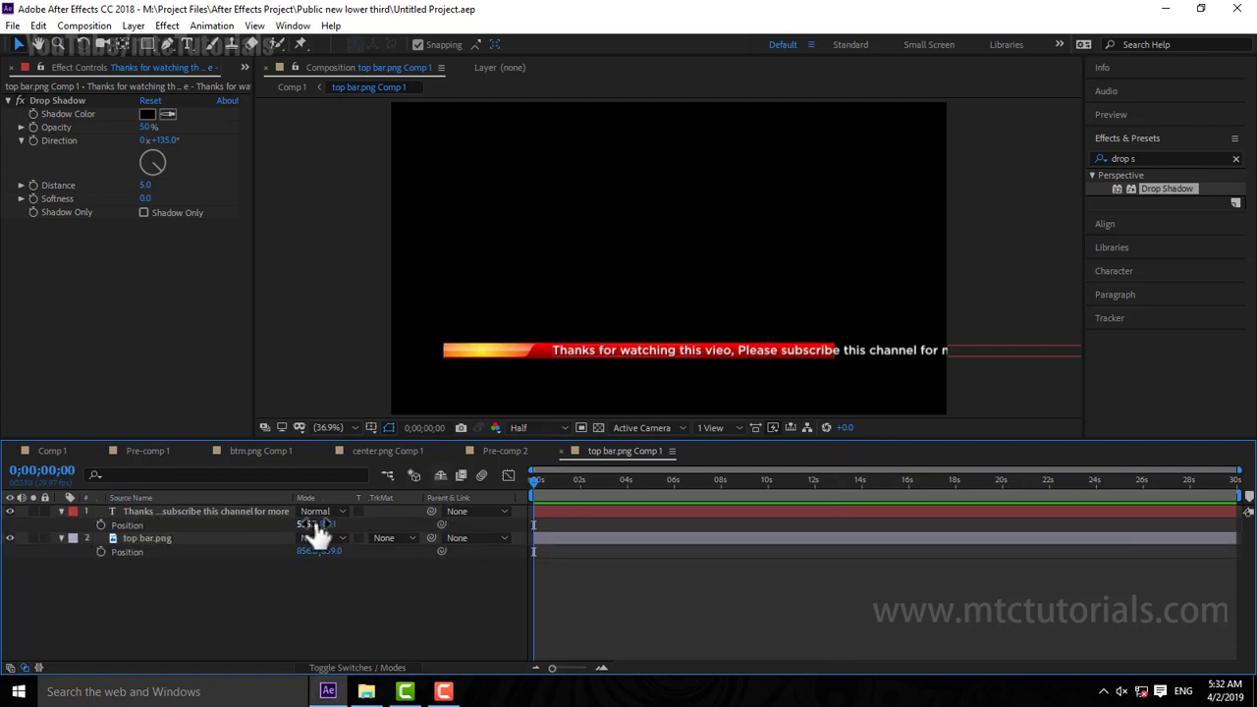
{"action": "left_click_drag", "start_coordinate": [297, 528], "coordinate": [167, 530]}
{"action": "left_click", "coordinate": [186, 512]}
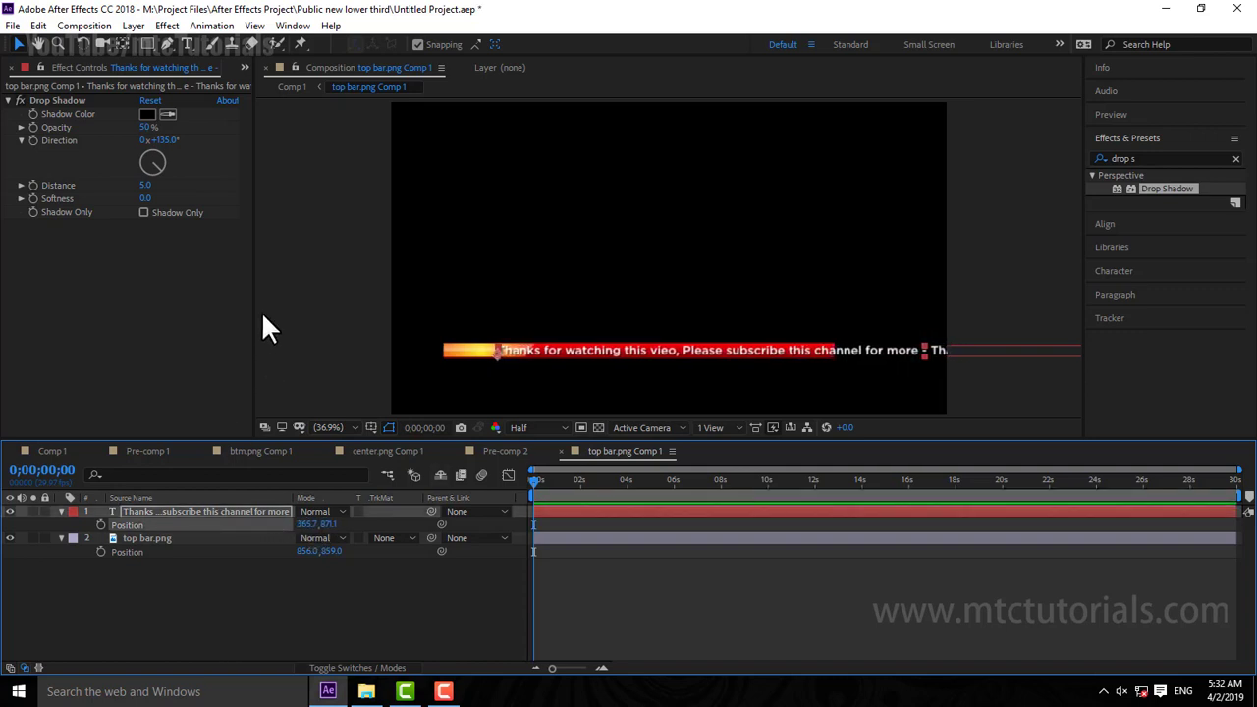
Step: View the bar at 100% zoom and Full resolution, centred on the text's start
{"action": "left_click", "coordinate": [172, 40]}
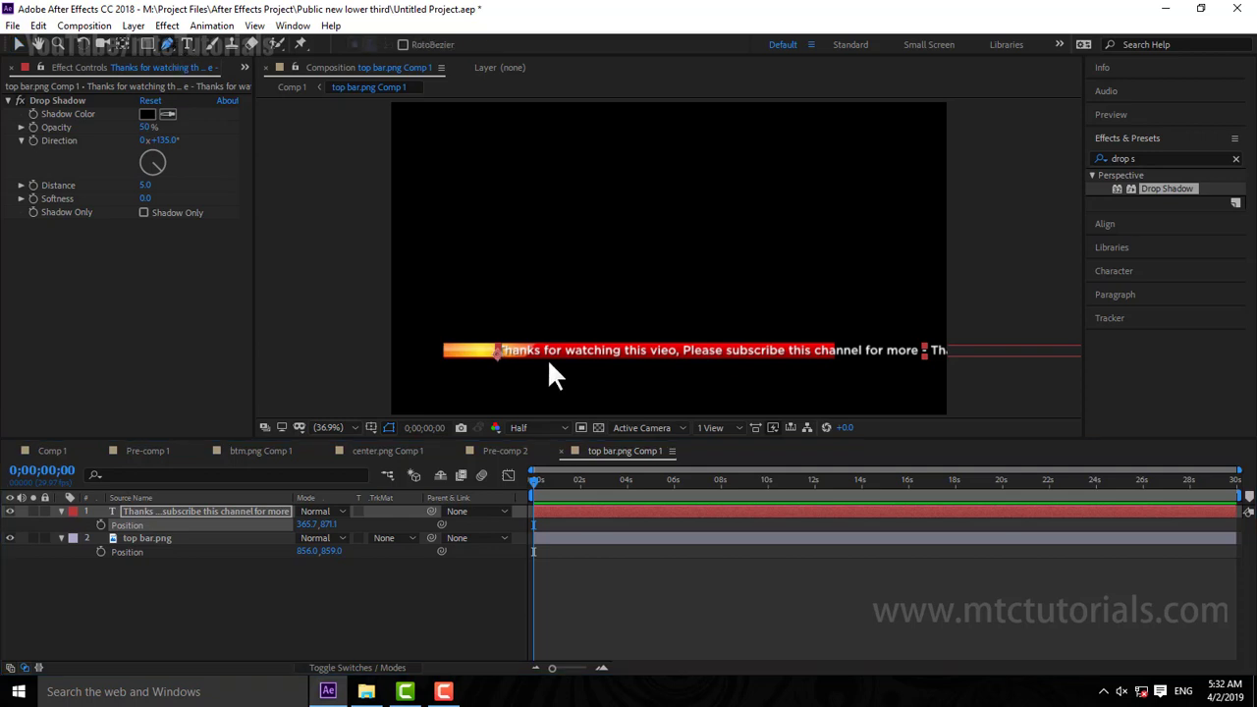
{"action": "key", "text": "slash"}
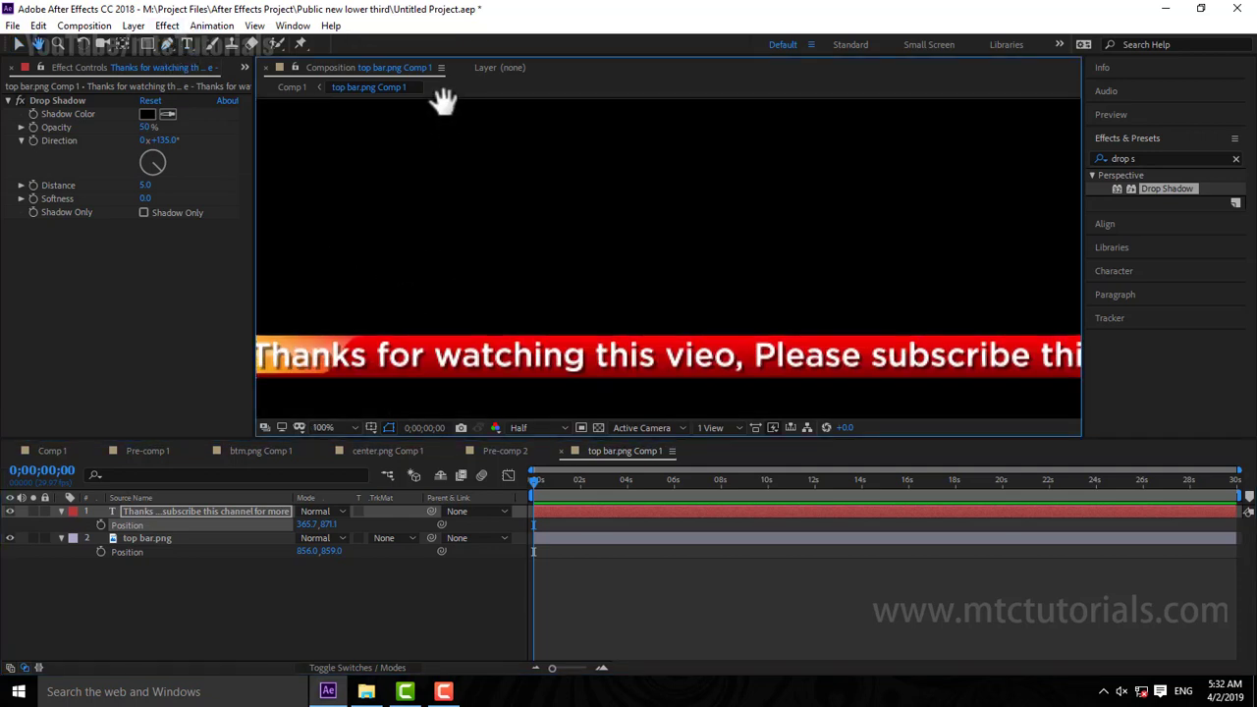
{"action": "left_click_drag", "start_coordinate": [411, 365], "coordinate": [555, 337]}
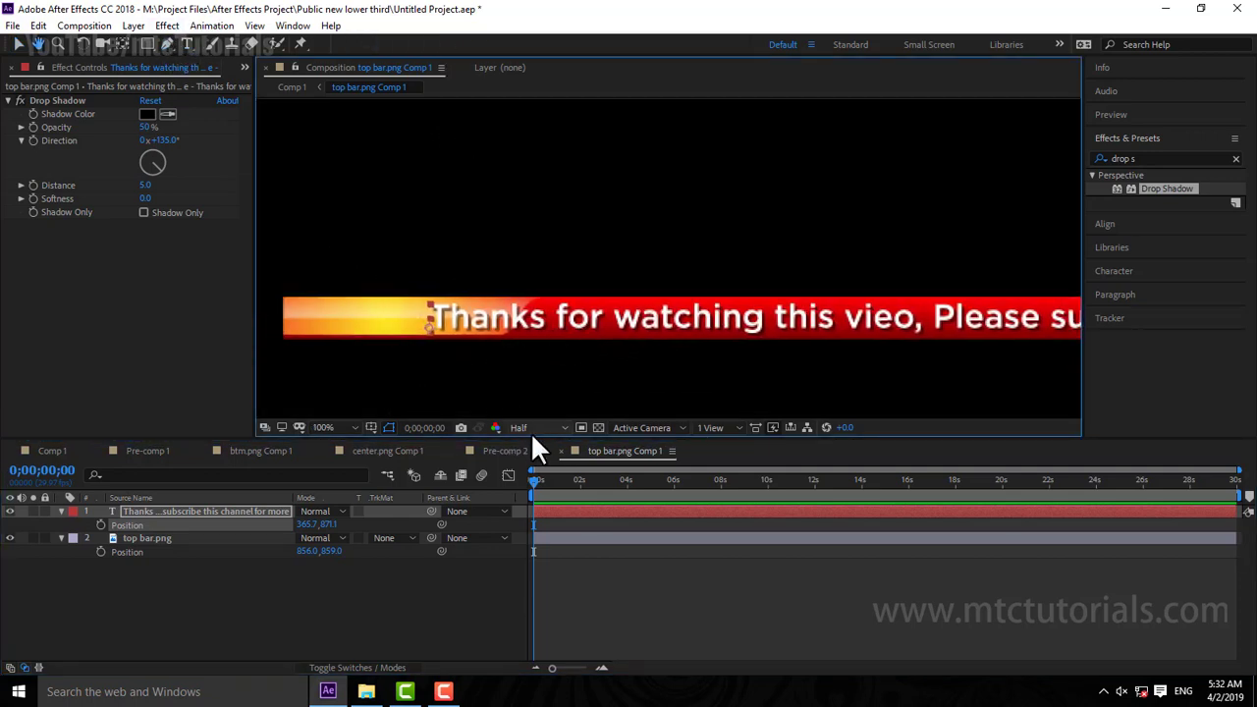
{"action": "left_click", "coordinate": [532, 427]}
{"action": "left_click", "coordinate": [545, 463]}
{"action": "scroll", "coordinate": [494, 359], "scroll_direction": "up", "scroll_amount": 2}
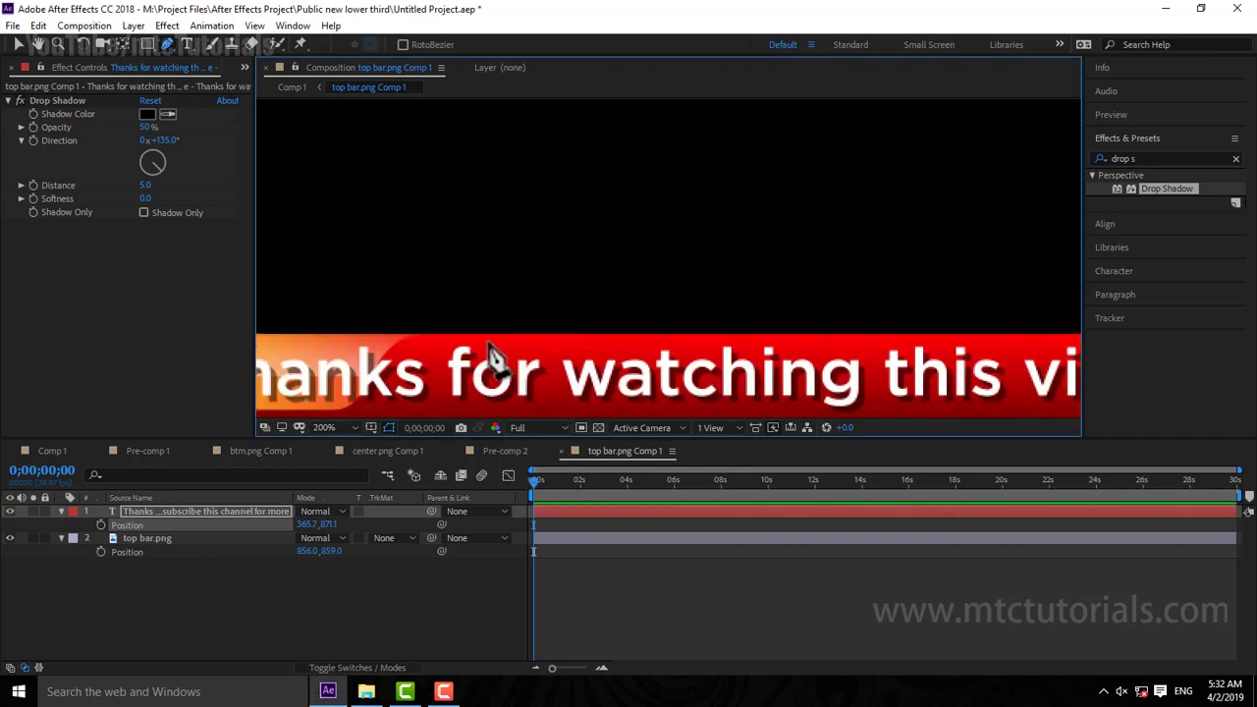
{"action": "left_click_drag", "start_coordinate": [493, 359], "coordinate": [702, 275]}
Step: Draw the first mask points around the left end of the red bar on the text layer
{"action": "key", "text": "g"}
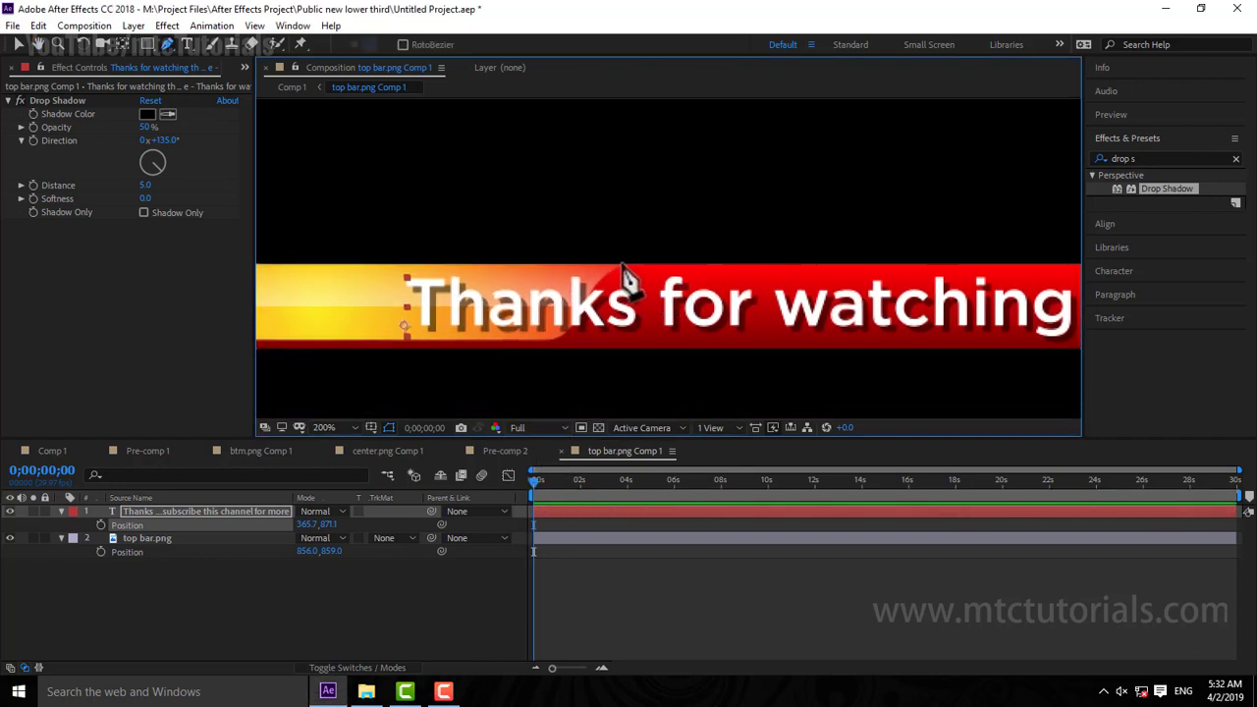
{"action": "left_click", "coordinate": [625, 262]}
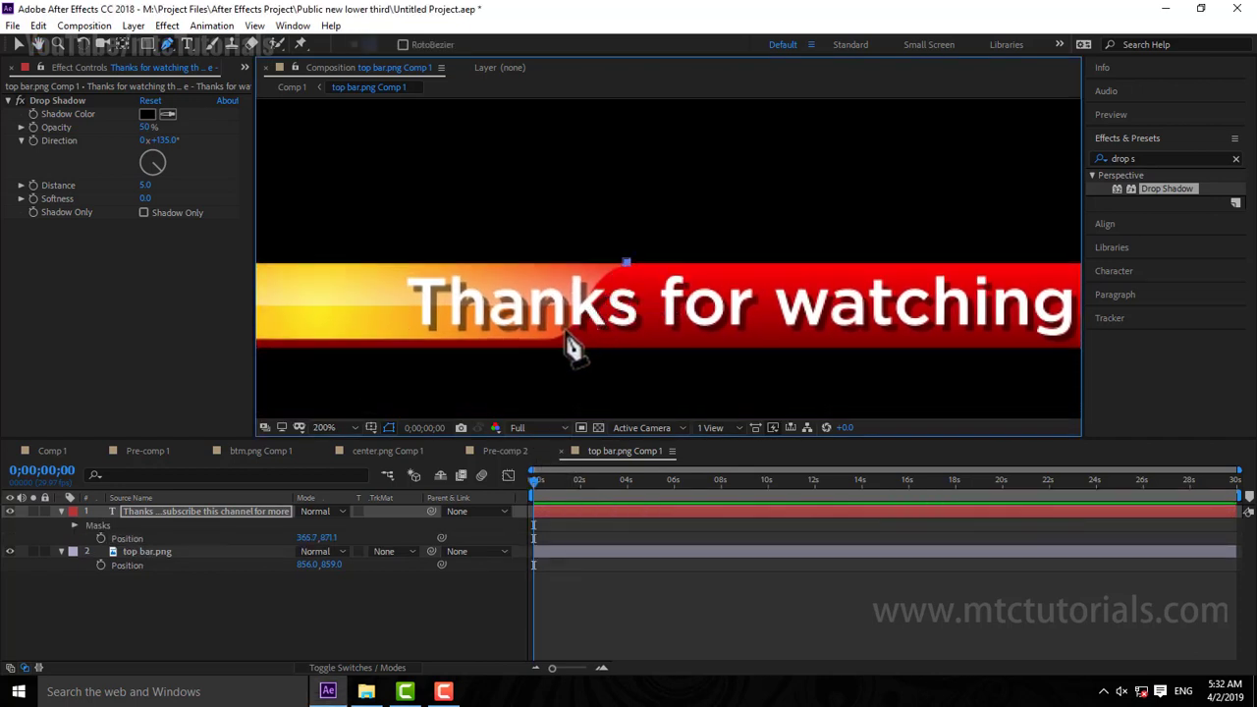
{"action": "left_click_drag", "start_coordinate": [555, 340], "coordinate": [539, 344]}
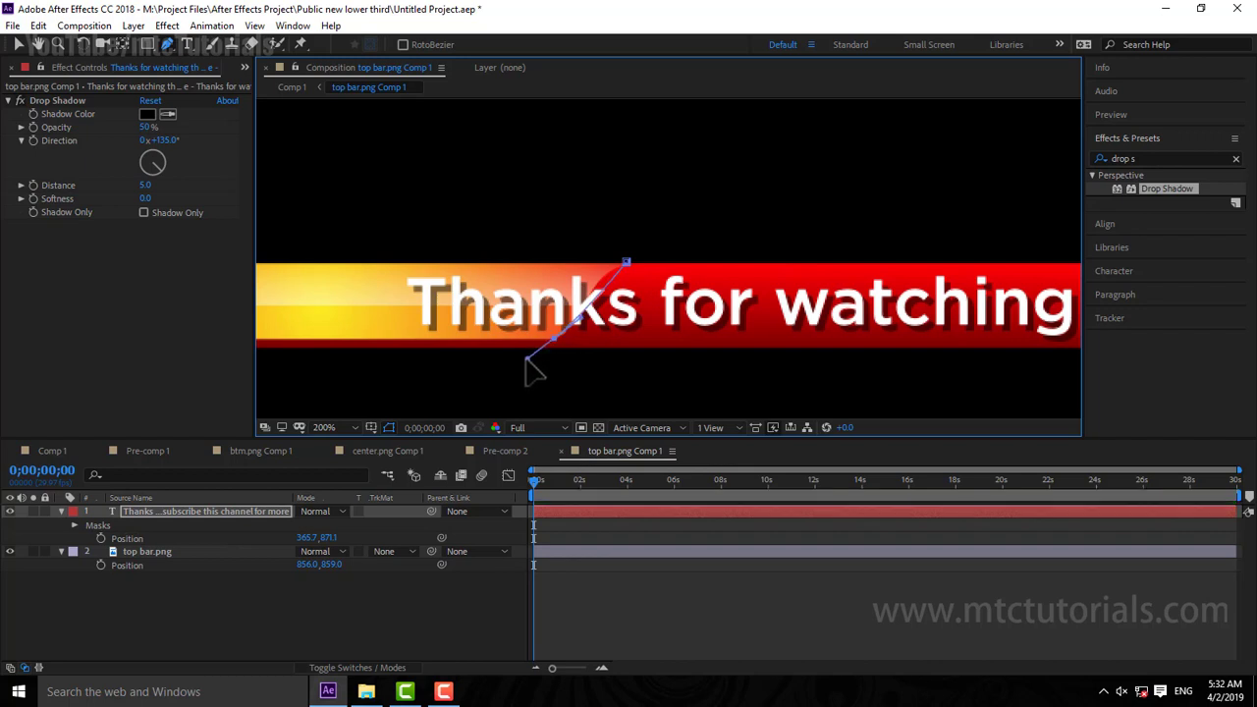
{"action": "key", "text": "ctrl+z"}
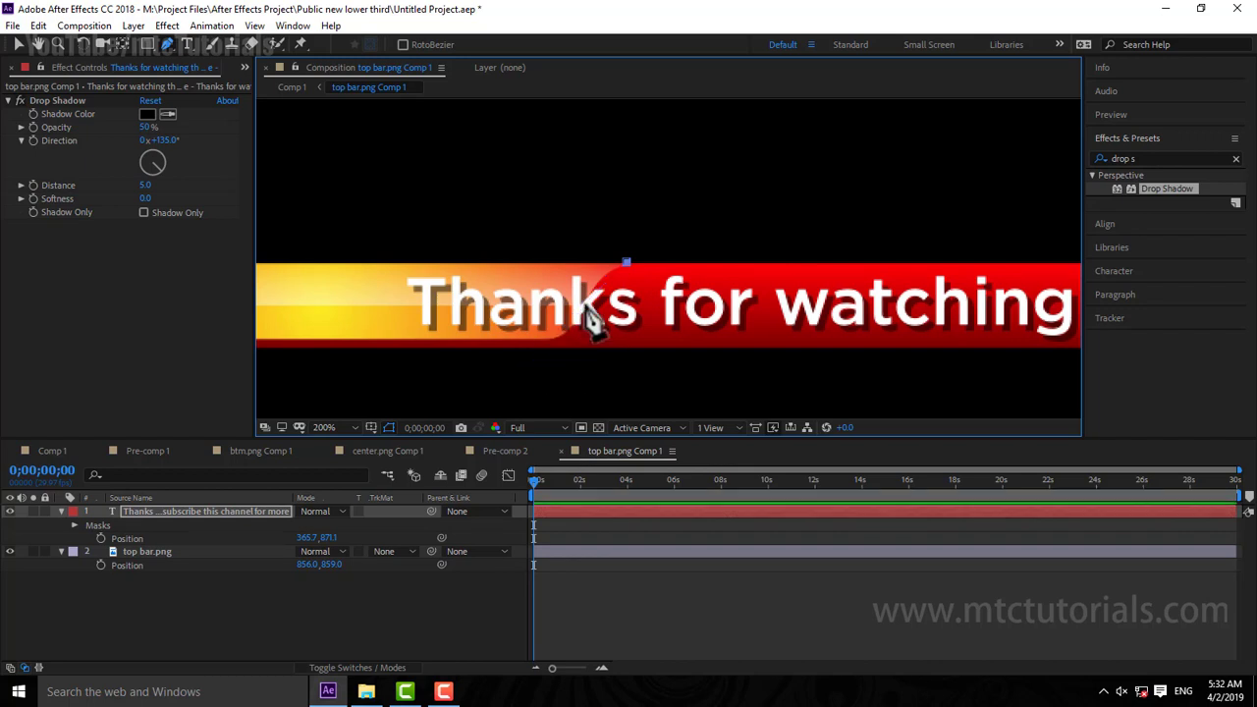
{"action": "left_click_drag", "start_coordinate": [592, 319], "coordinate": [578, 325]}
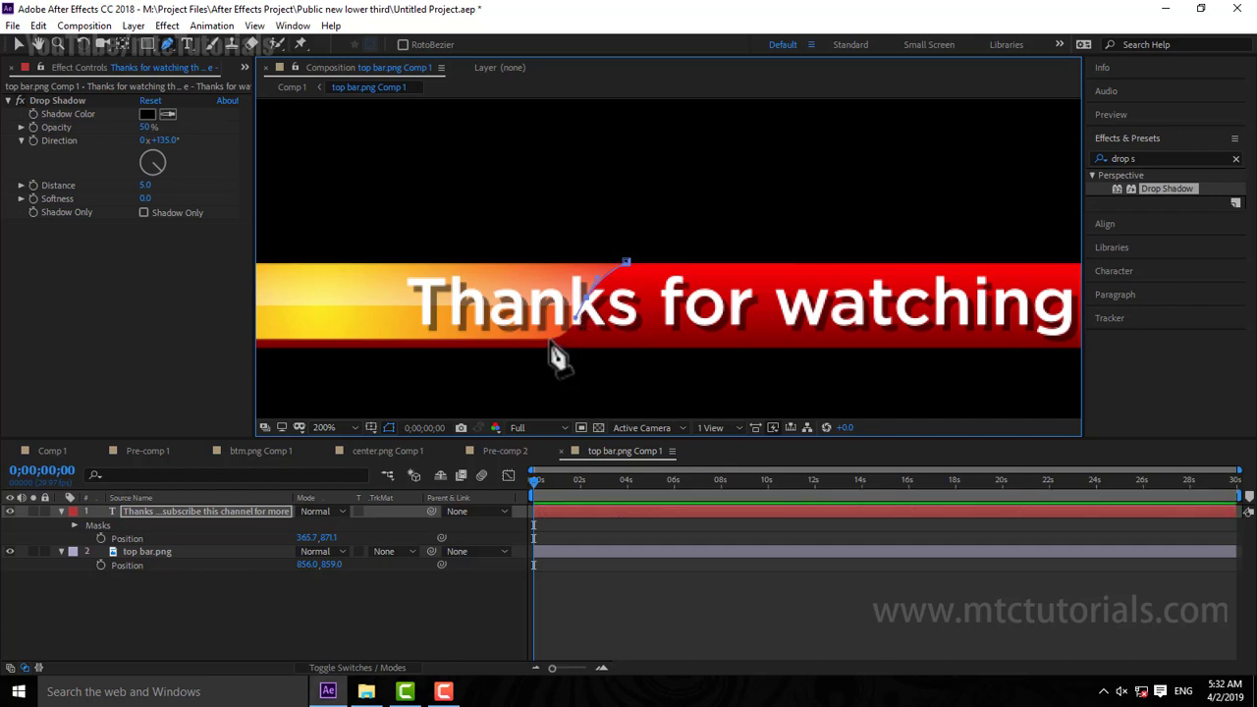
{"action": "left_click_drag", "start_coordinate": [548, 344], "coordinate": [533, 339]}
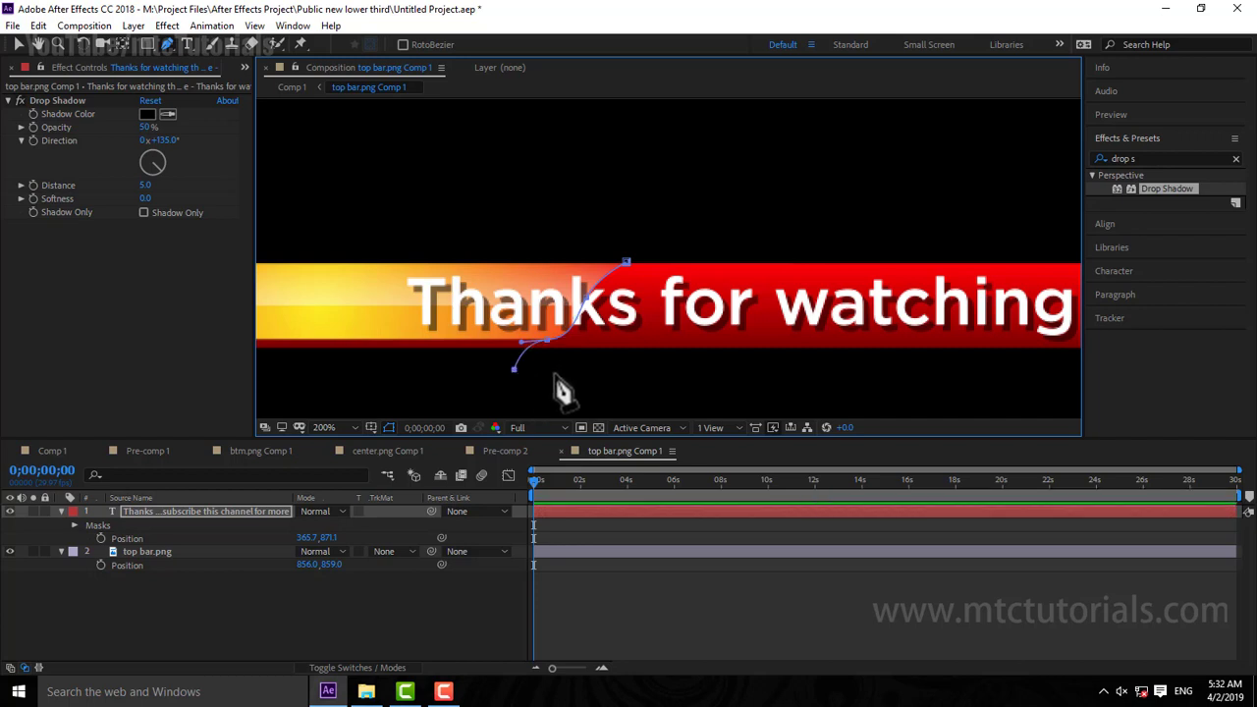
Step: Add a mask point at the bar's top-right corner and close the mask at the first vertex
{"action": "scroll", "coordinate": [561, 393], "scroll_direction": "down", "scroll_amount": 1}
{"action": "left_click_drag", "start_coordinate": [668, 353], "coordinate": [479, 344]}
{"action": "left_click_drag", "start_coordinate": [746, 393], "coordinate": [687, 393]}
{"action": "left_click_drag", "start_coordinate": [957, 360], "coordinate": [616, 359]}
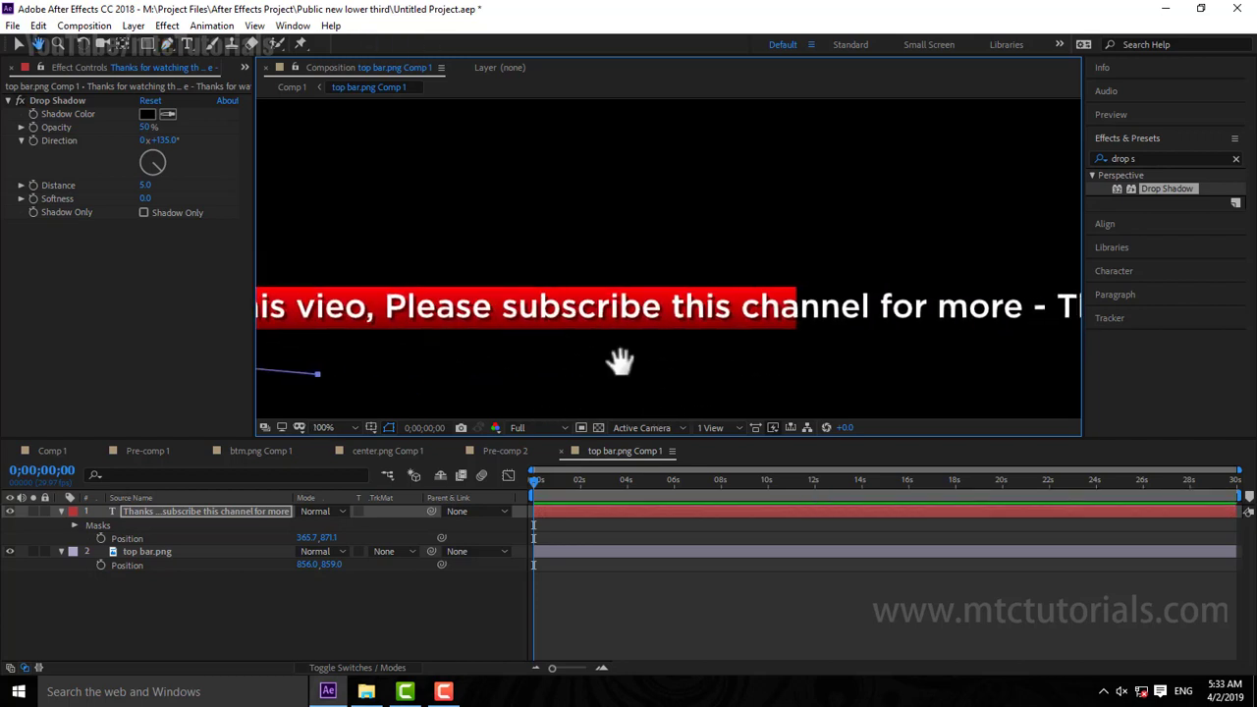
{"action": "left_click_drag", "start_coordinate": [794, 351], "coordinate": [730, 371]}
{"action": "scroll", "coordinate": [727, 365], "scroll_direction": "up", "scroll_amount": 1}
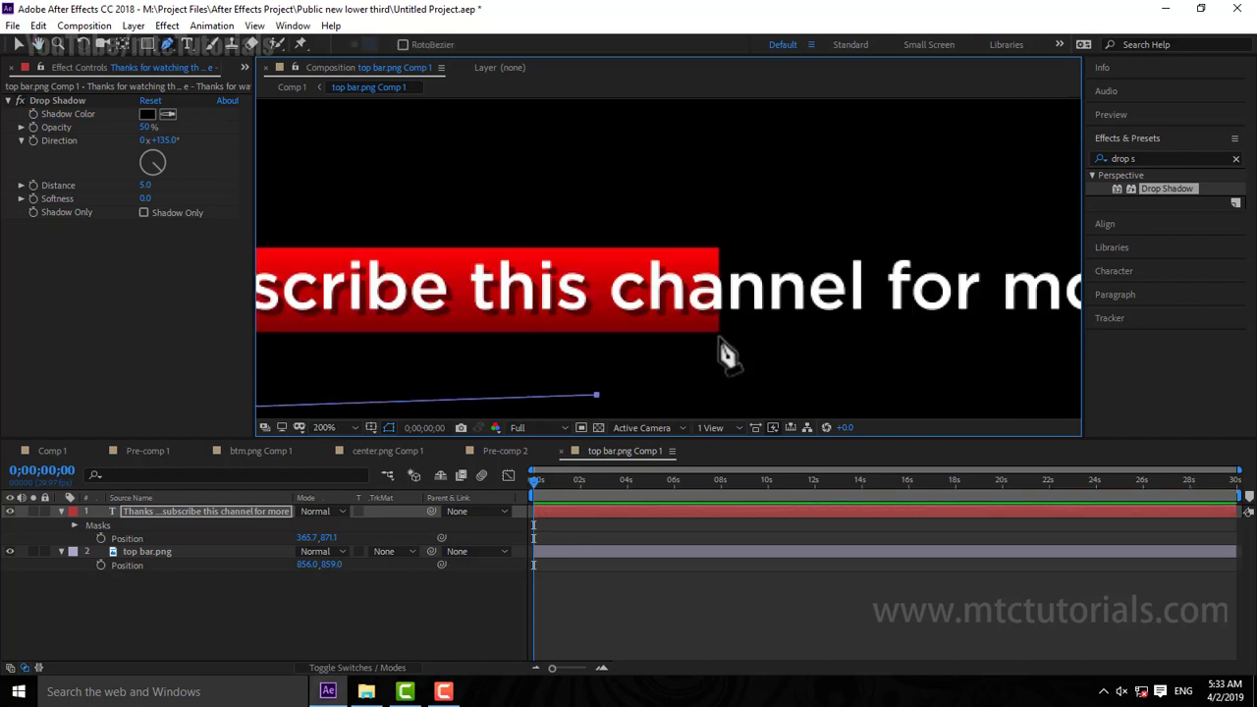
{"action": "scroll", "coordinate": [724, 355], "scroll_direction": "up", "scroll_amount": 1}
{"action": "left_click", "coordinate": [720, 337]}
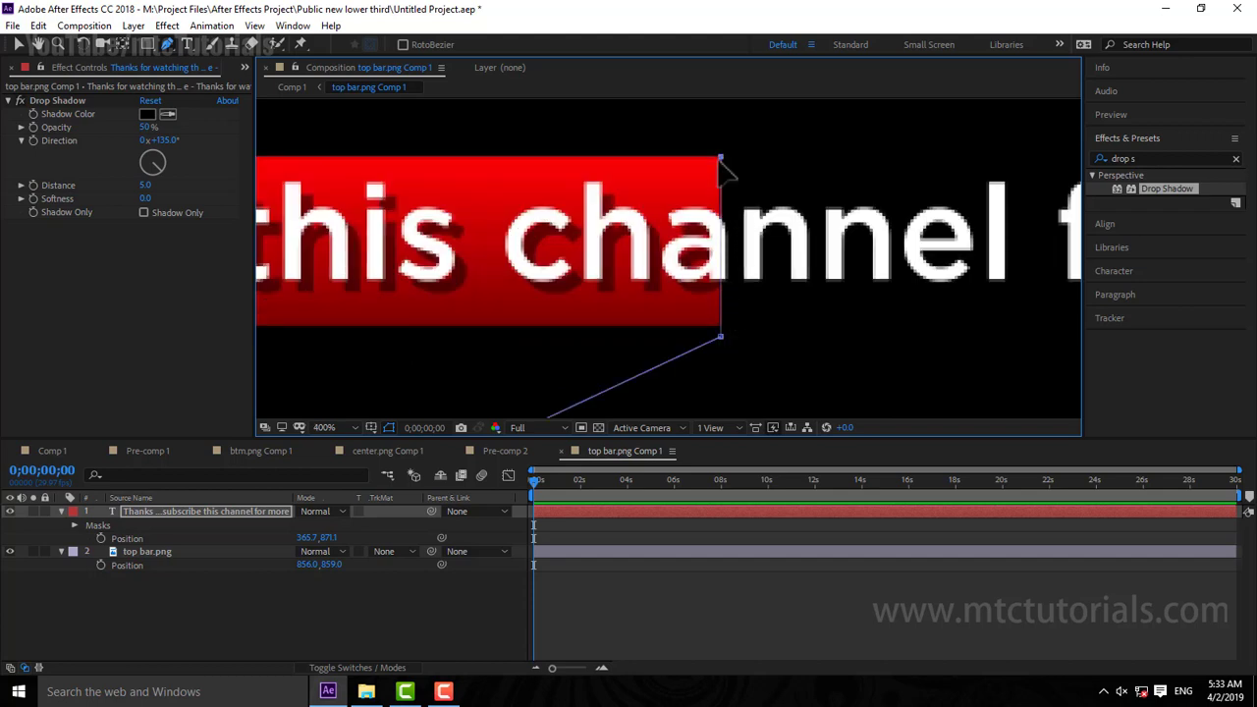
{"action": "scroll", "coordinate": [746, 289], "scroll_direction": "down", "scroll_amount": 2}
{"action": "scroll", "coordinate": [726, 266], "scroll_direction": "down", "scroll_amount": 2}
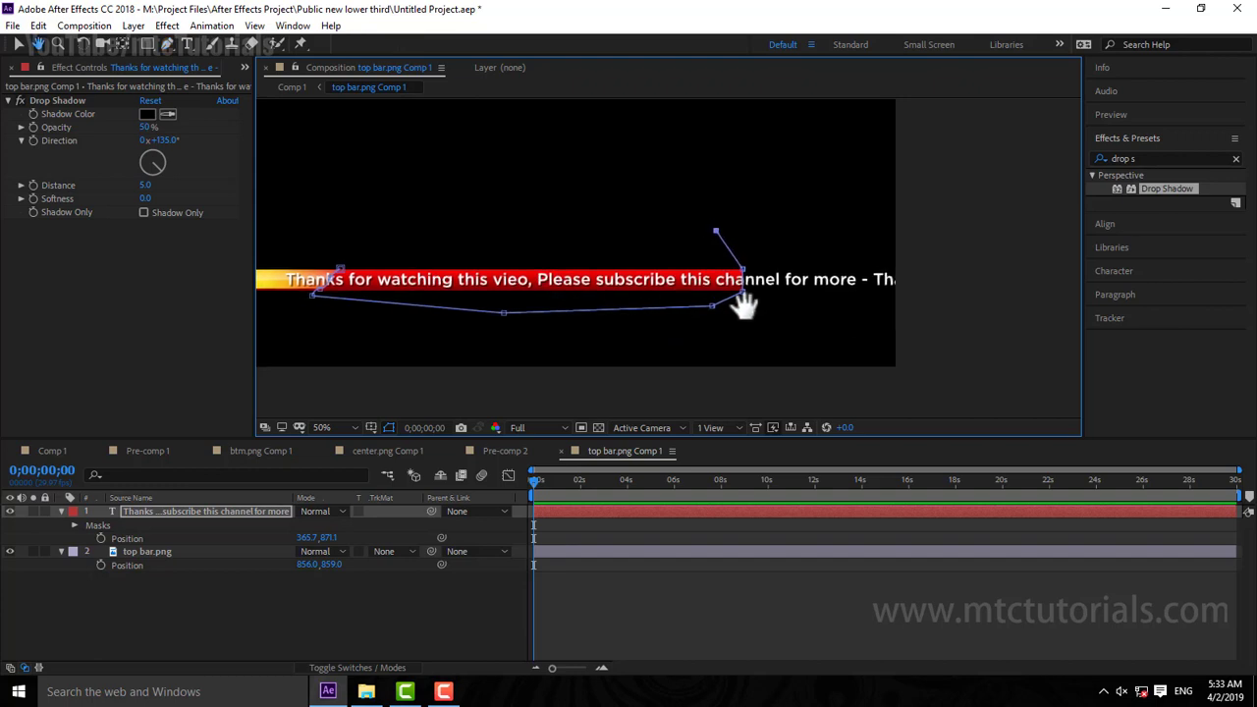
{"action": "scroll", "coordinate": [540, 309], "scroll_direction": "up", "scroll_amount": 2}
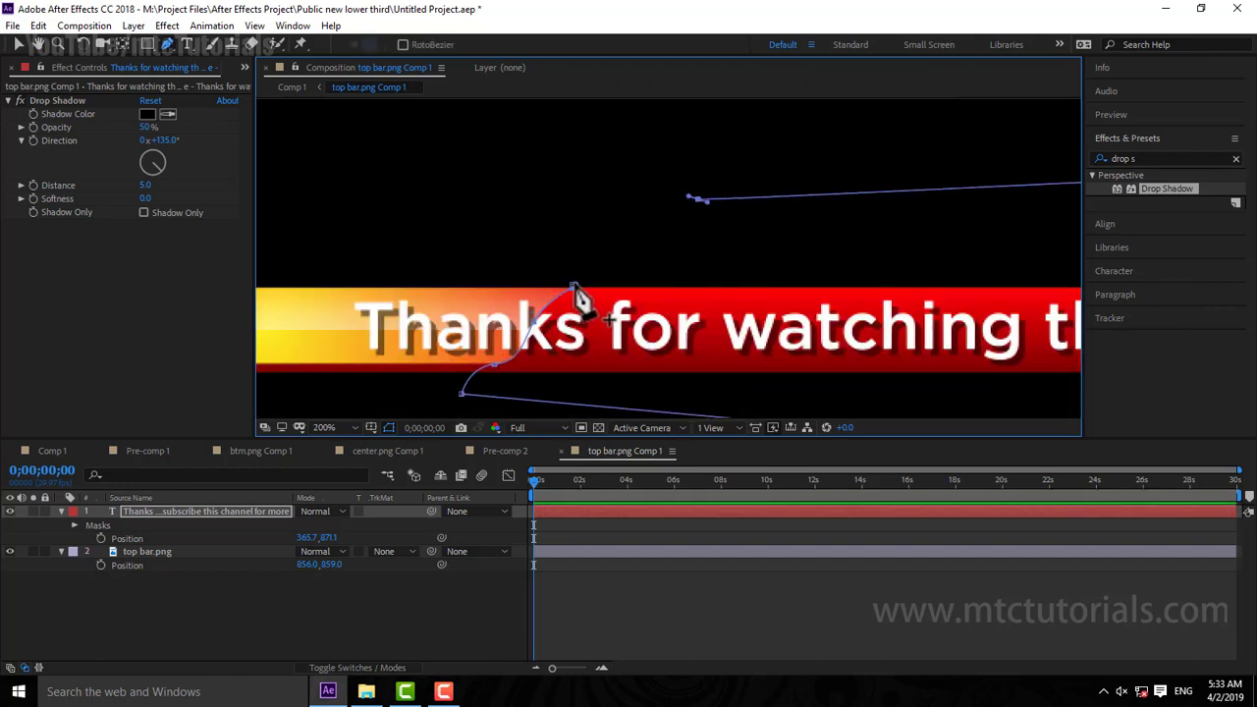
{"action": "left_click", "coordinate": [575, 286]}
Step: Deselect the layer and expand the text layer's Masks to check Mask 1
{"action": "scroll", "coordinate": [648, 324], "scroll_direction": "down", "scroll_amount": 2}
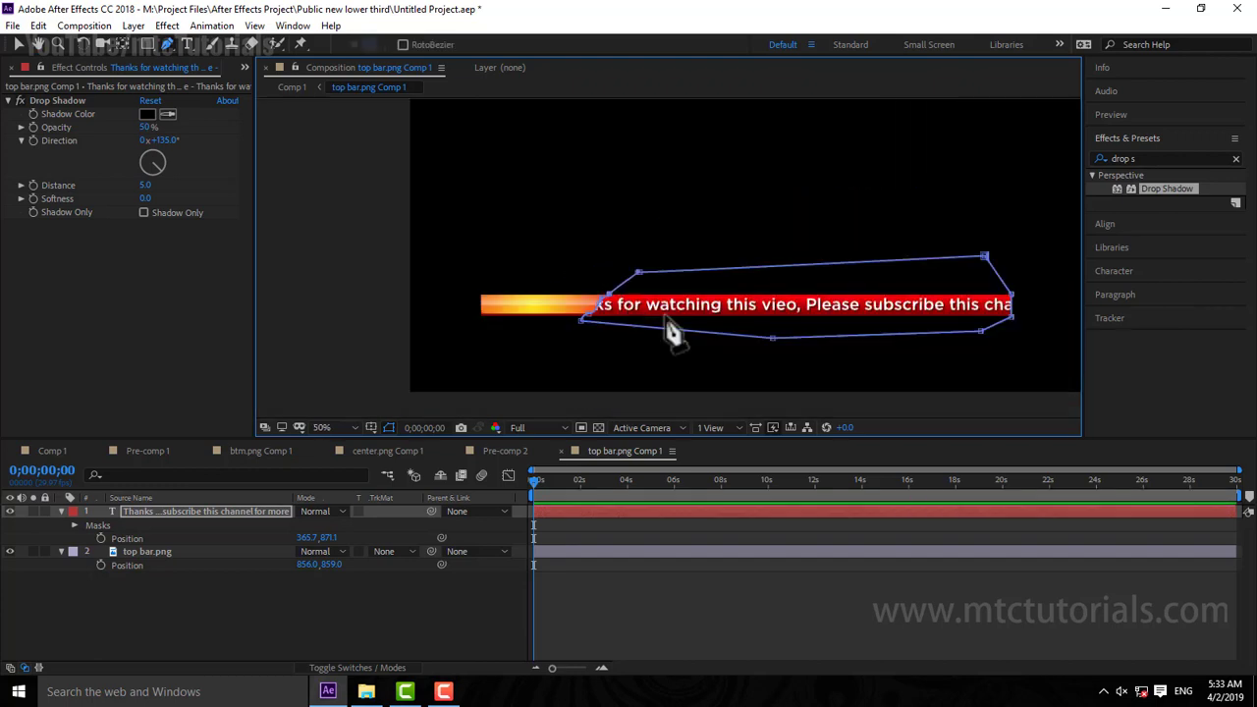
{"action": "left_click", "coordinate": [648, 621]}
{"action": "left_click", "coordinate": [13, 26]}
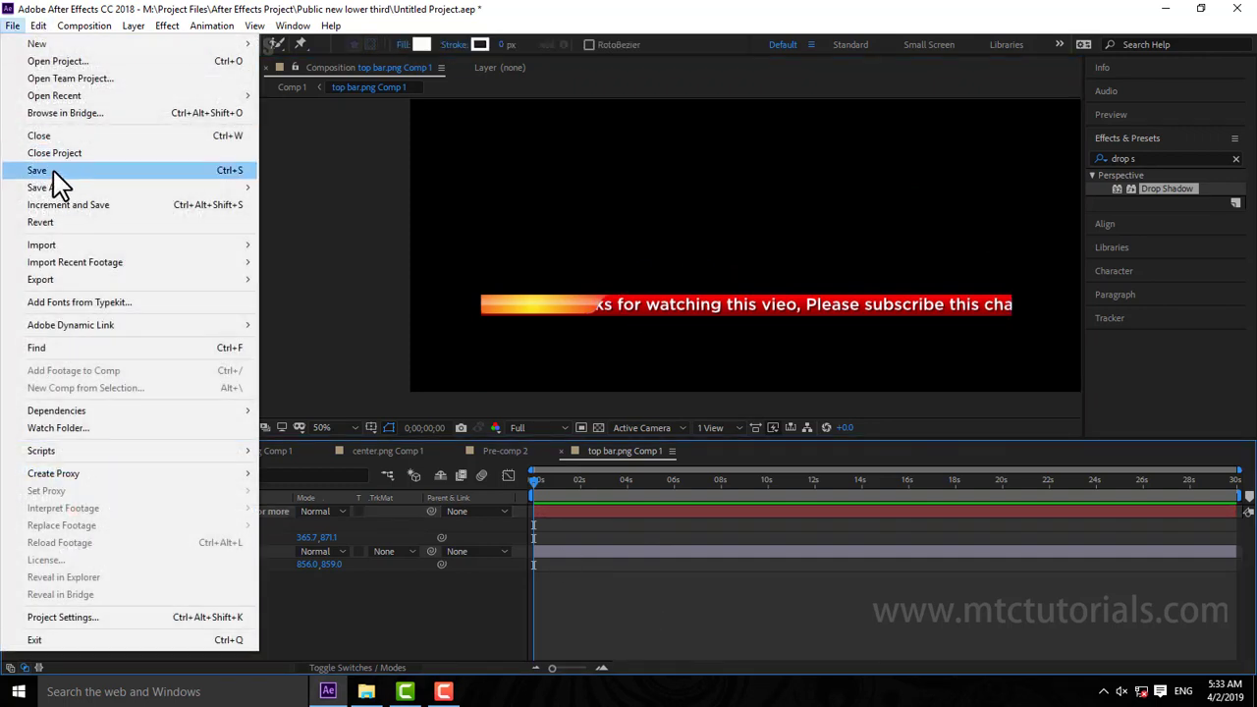
{"action": "left_click", "coordinate": [56, 173]}
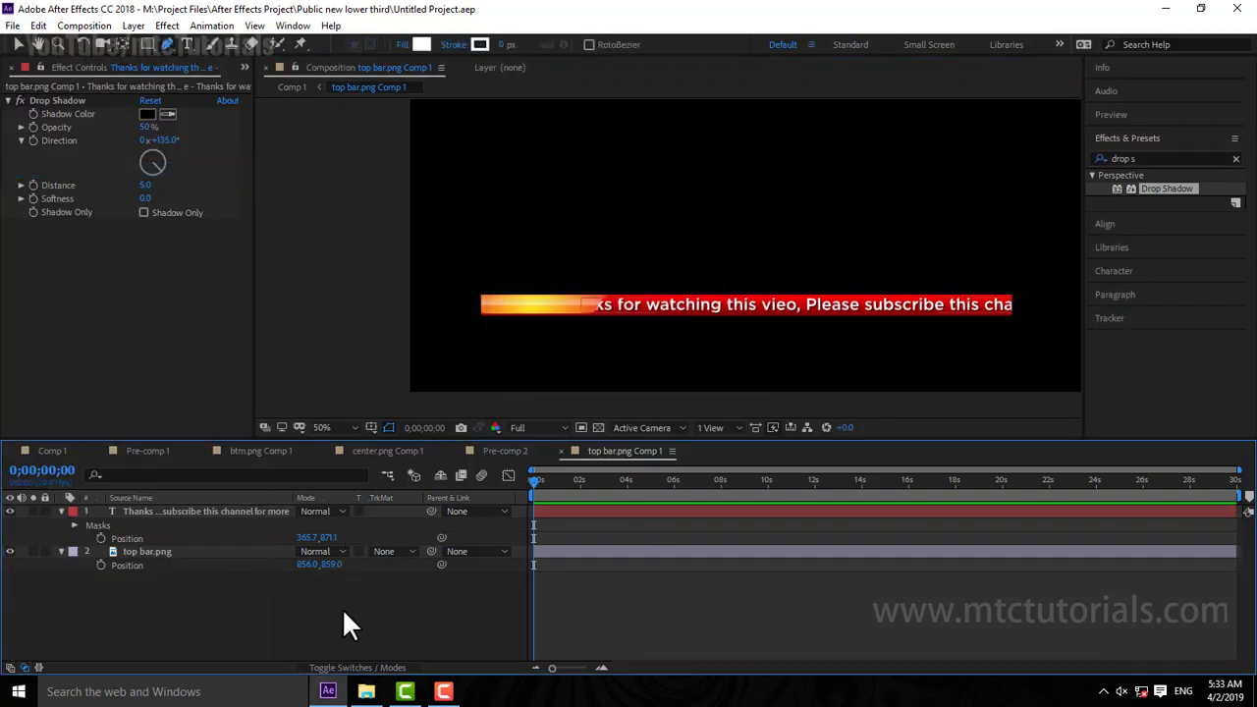
{"action": "left_click", "coordinate": [74, 524]}
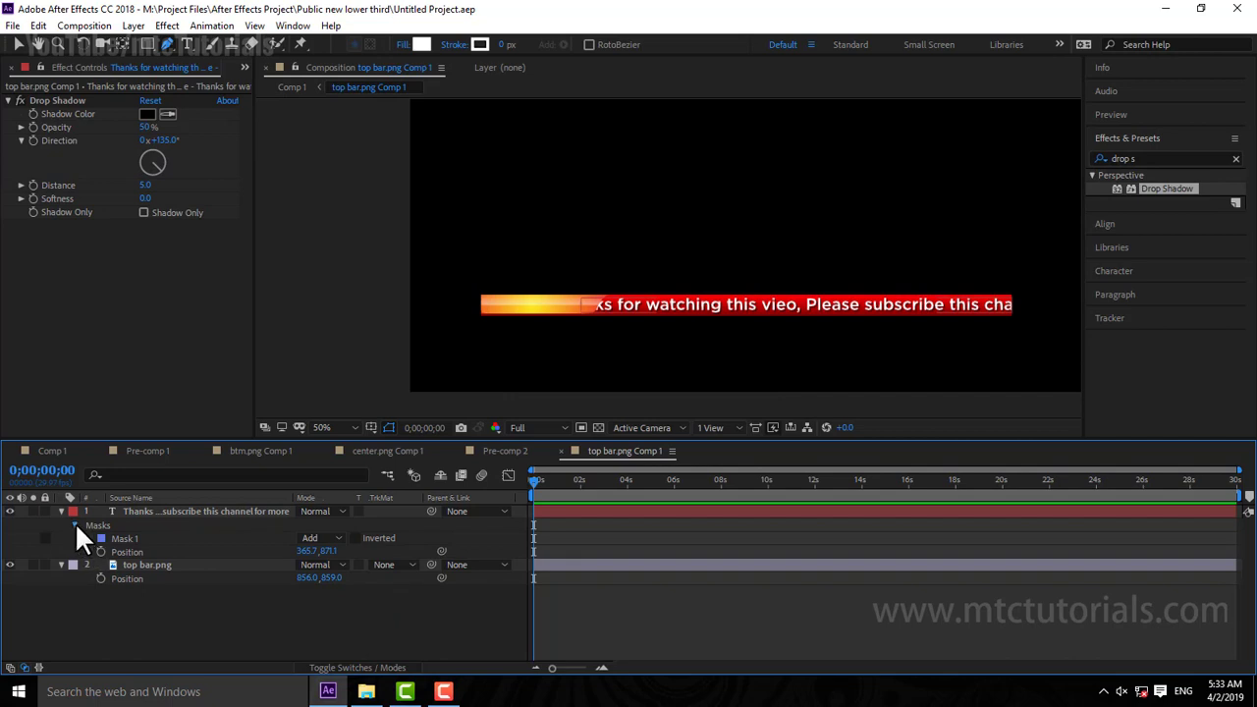
Step: Add a Position animator to the bar text and keyframe it offscreen right at 0s
{"action": "left_click", "coordinate": [75, 524]}
{"action": "left_click", "coordinate": [62, 509]}
{"action": "left_click", "coordinate": [62, 510]}
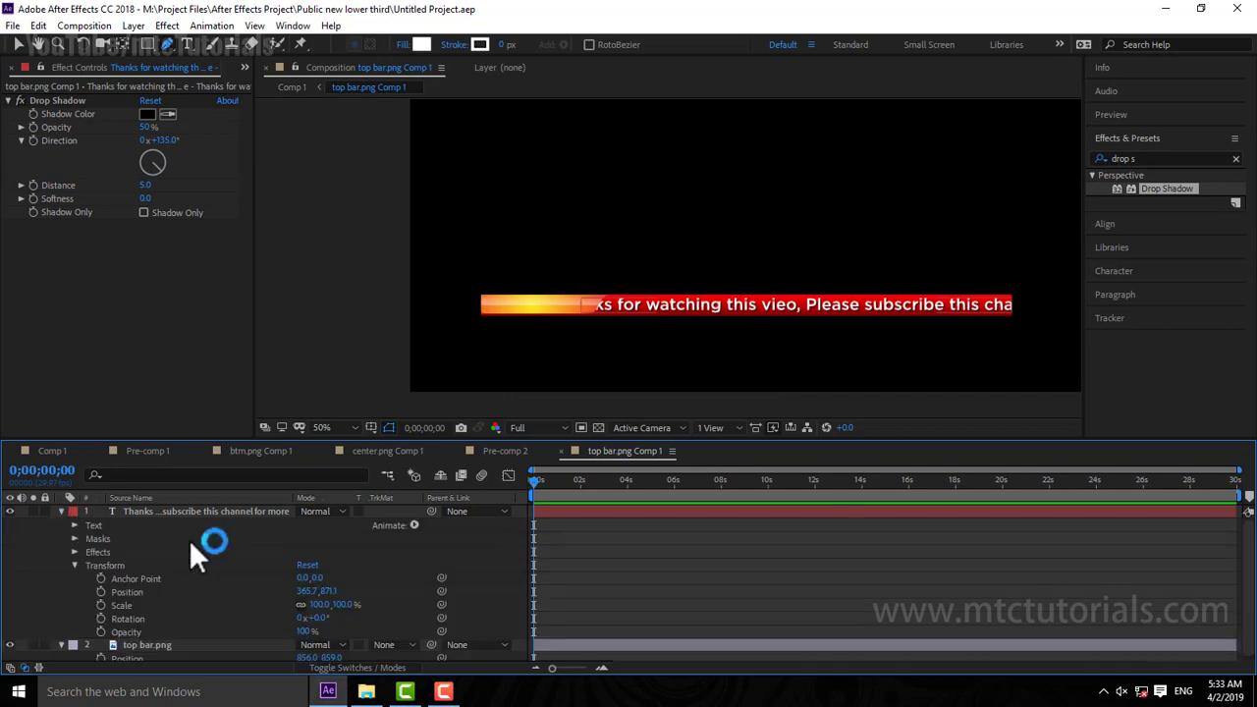
{"action": "left_click", "coordinate": [416, 523]}
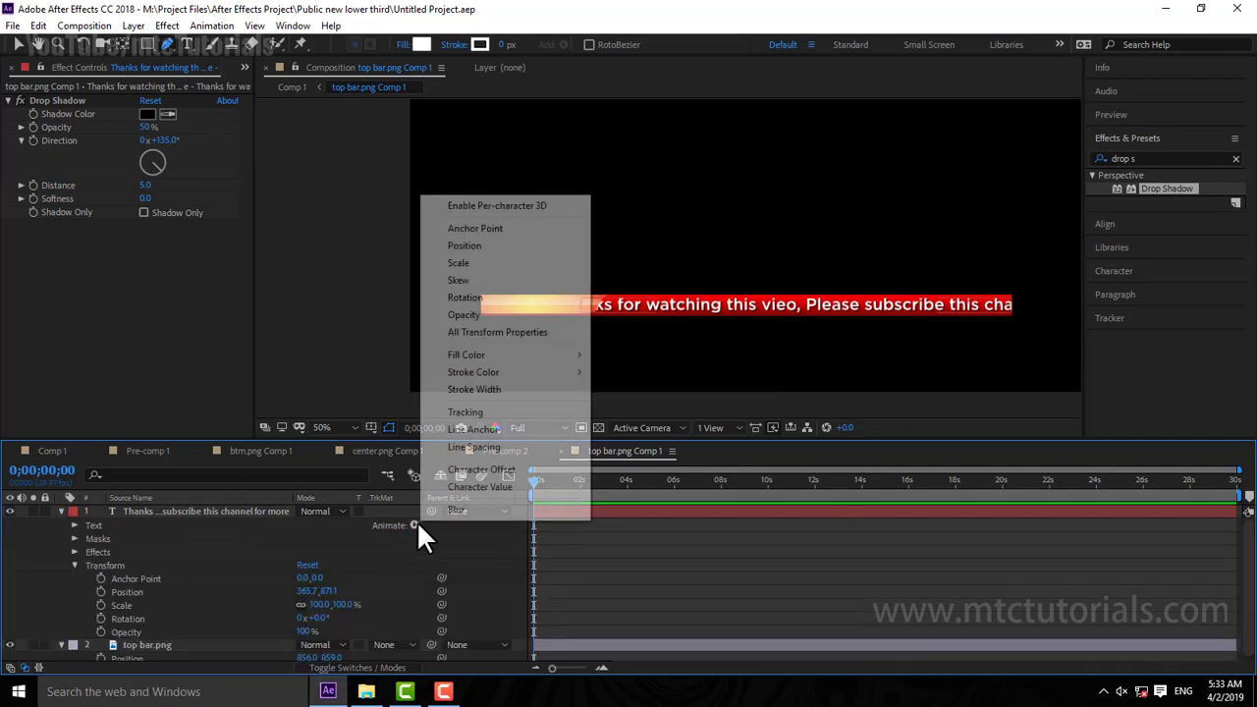
{"action": "left_click", "coordinate": [506, 246]}
{"action": "left_click_drag", "start_coordinate": [304, 605], "coordinate": [1175, 550]}
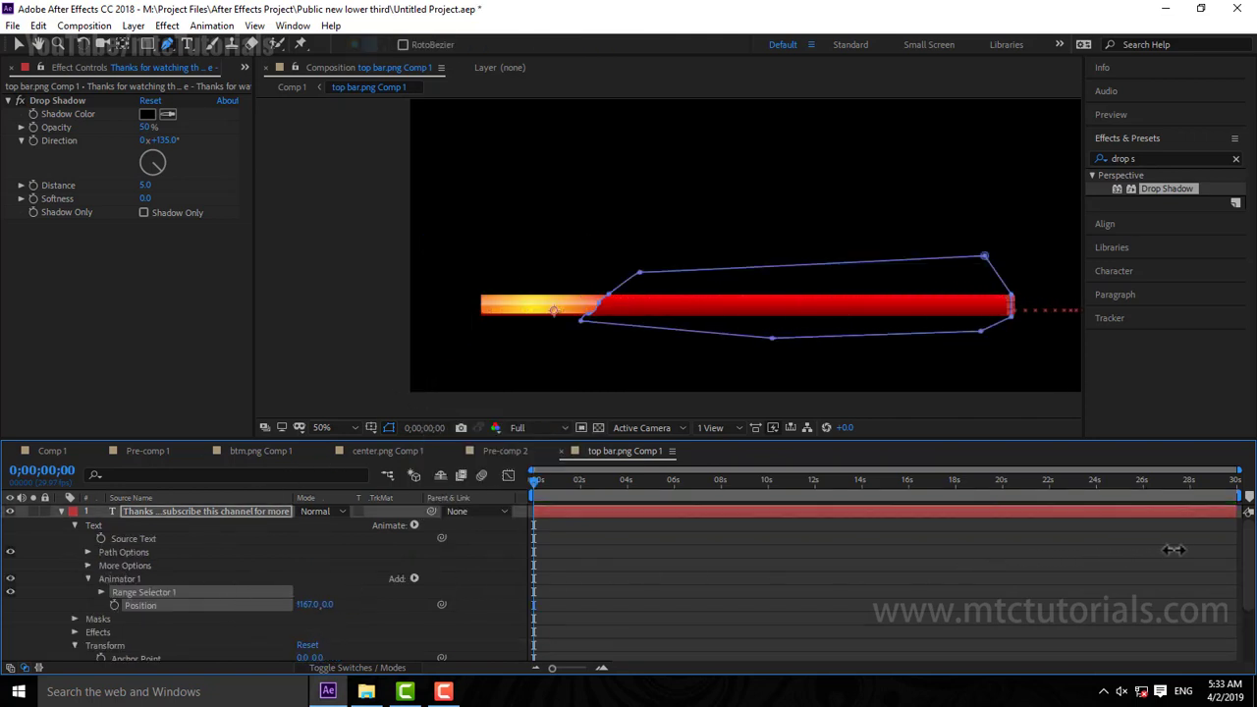
{"action": "left_click", "coordinate": [114, 604]}
Step: At 29;29, keyframe the text X position to about -2874 so it scrolls left off the bar
{"action": "left_click_drag", "start_coordinate": [1090, 482], "coordinate": [1242, 481]}
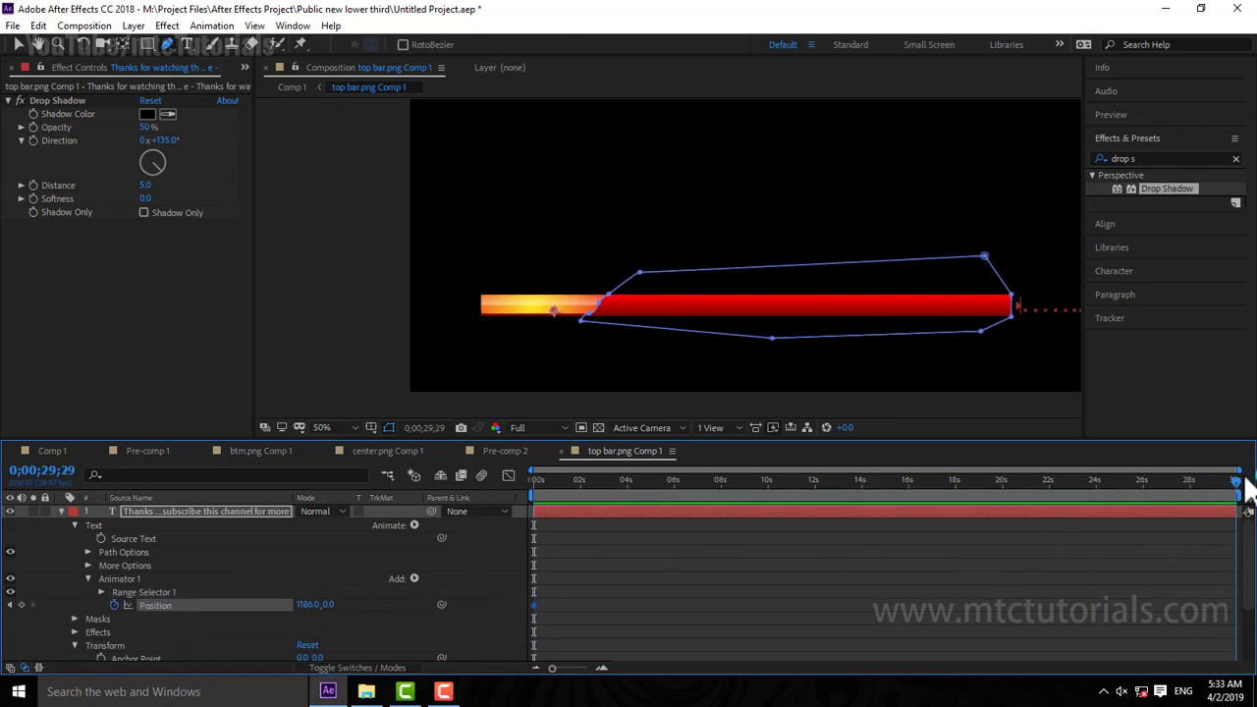
{"action": "left_click_drag", "start_coordinate": [307, 605], "coordinate": [228, 614]}
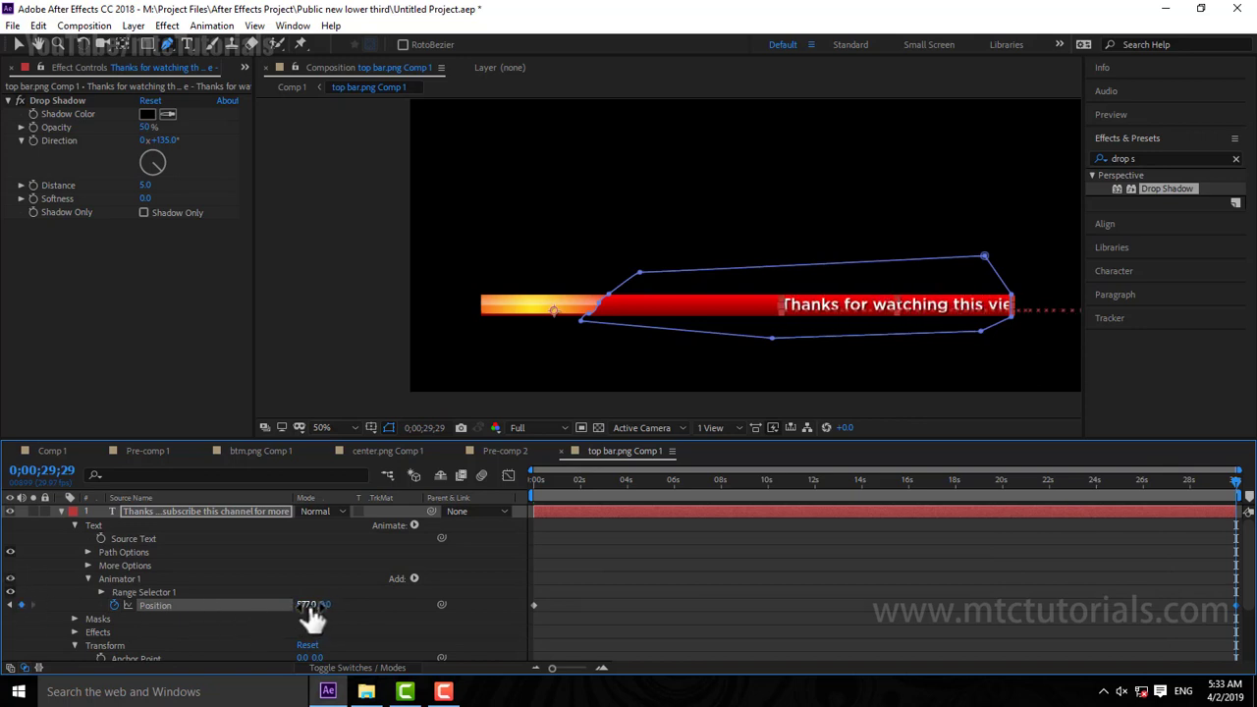
{"action": "left_click", "coordinate": [306, 605]}
{"action": "type", "text": "00"}
{"action": "key", "text": "Return"}
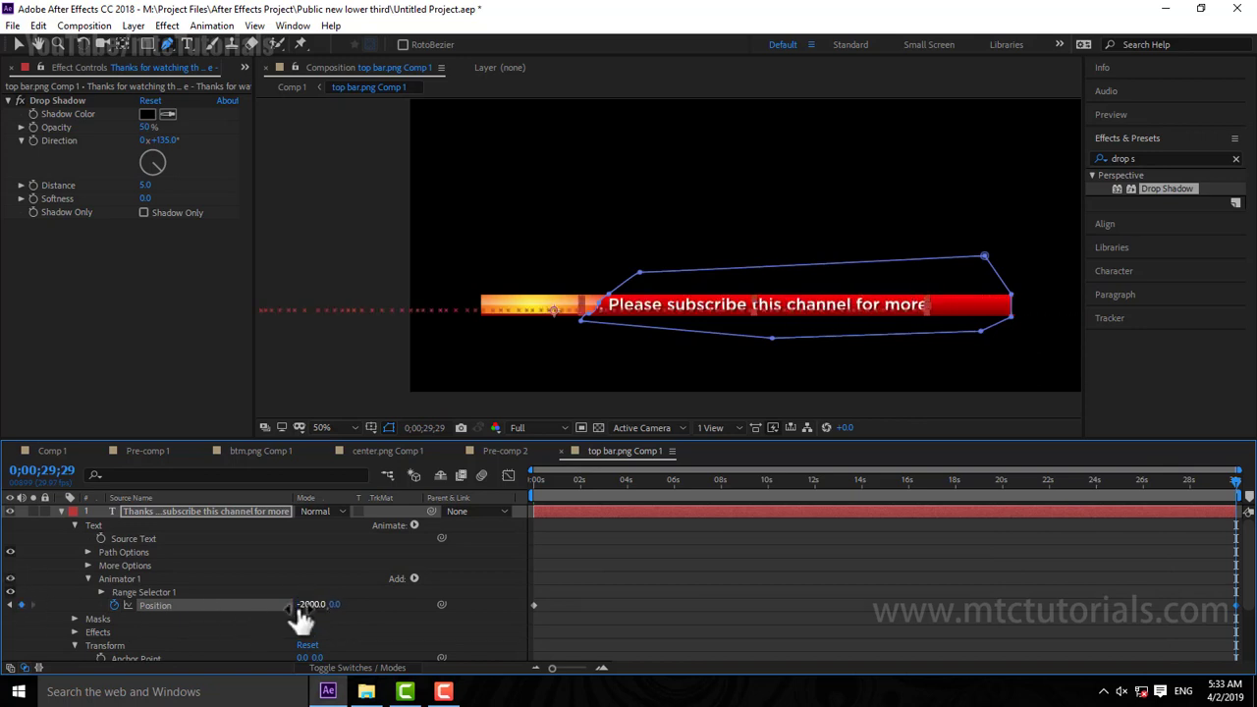
{"action": "left_click_drag", "start_coordinate": [314, 603], "coordinate": [207, 564]}
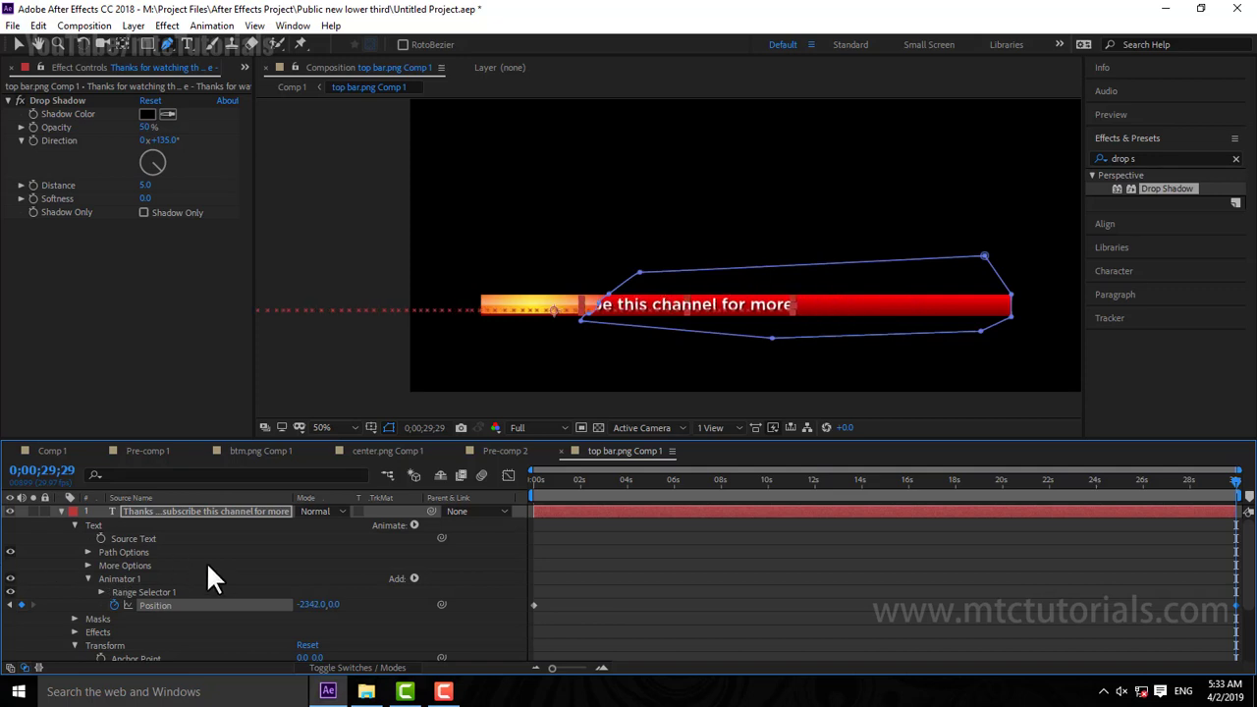
{"action": "left_click_drag", "start_coordinate": [307, 603], "coordinate": [164, 599]}
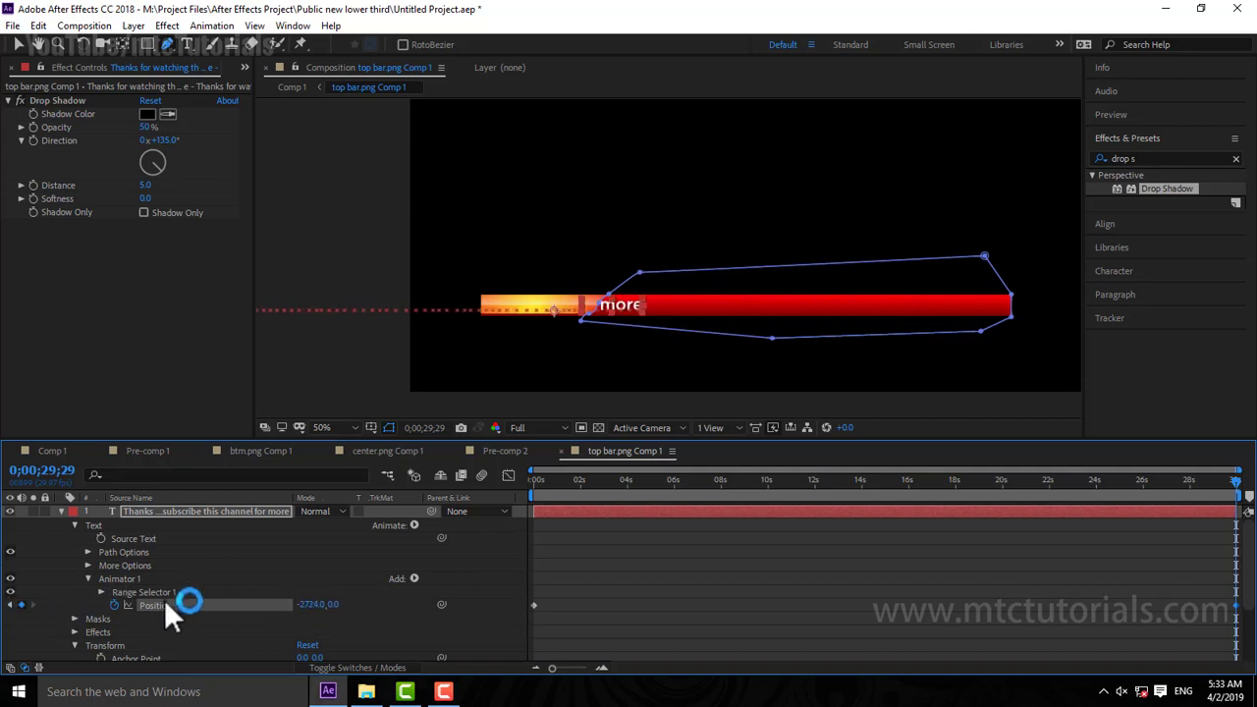
{"action": "left_click_drag", "start_coordinate": [316, 605], "coordinate": [209, 601]}
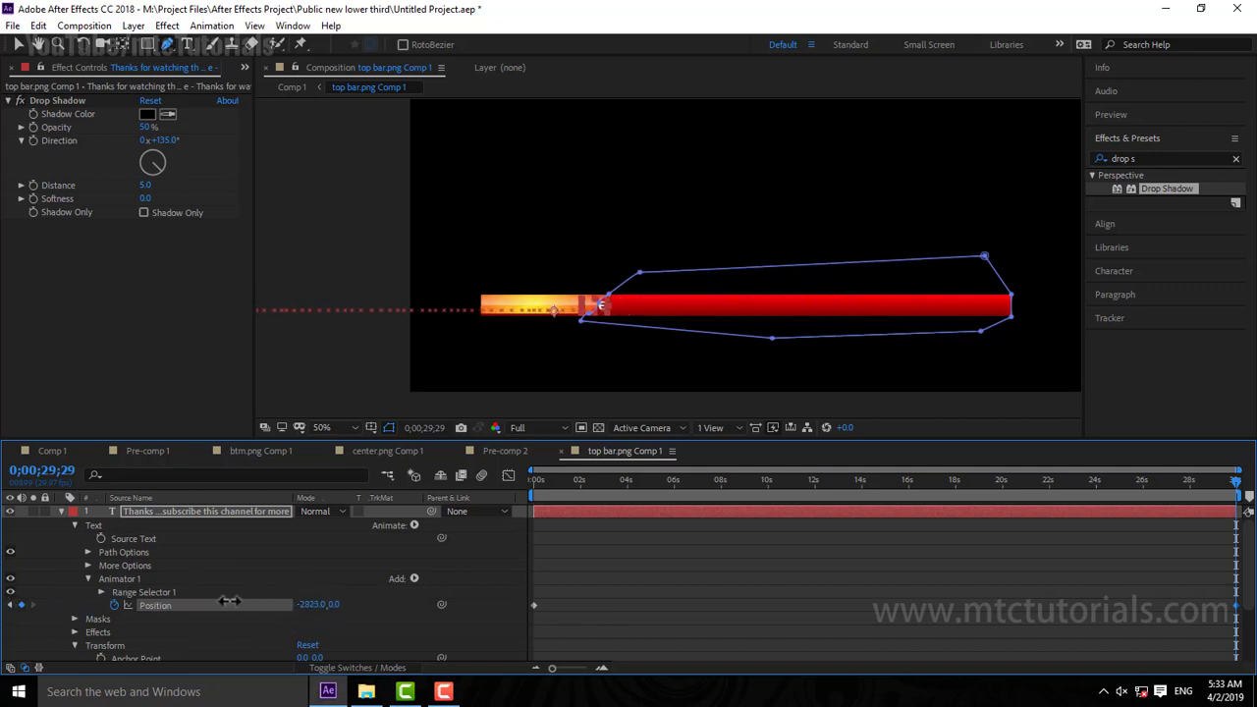
{"action": "left_click", "coordinate": [546, 616]}
Step: Preview the scrolling lower third in Comp 1, then reopen the top bar.png Comp 1 precomp
{"action": "left_click", "coordinate": [52, 451]}
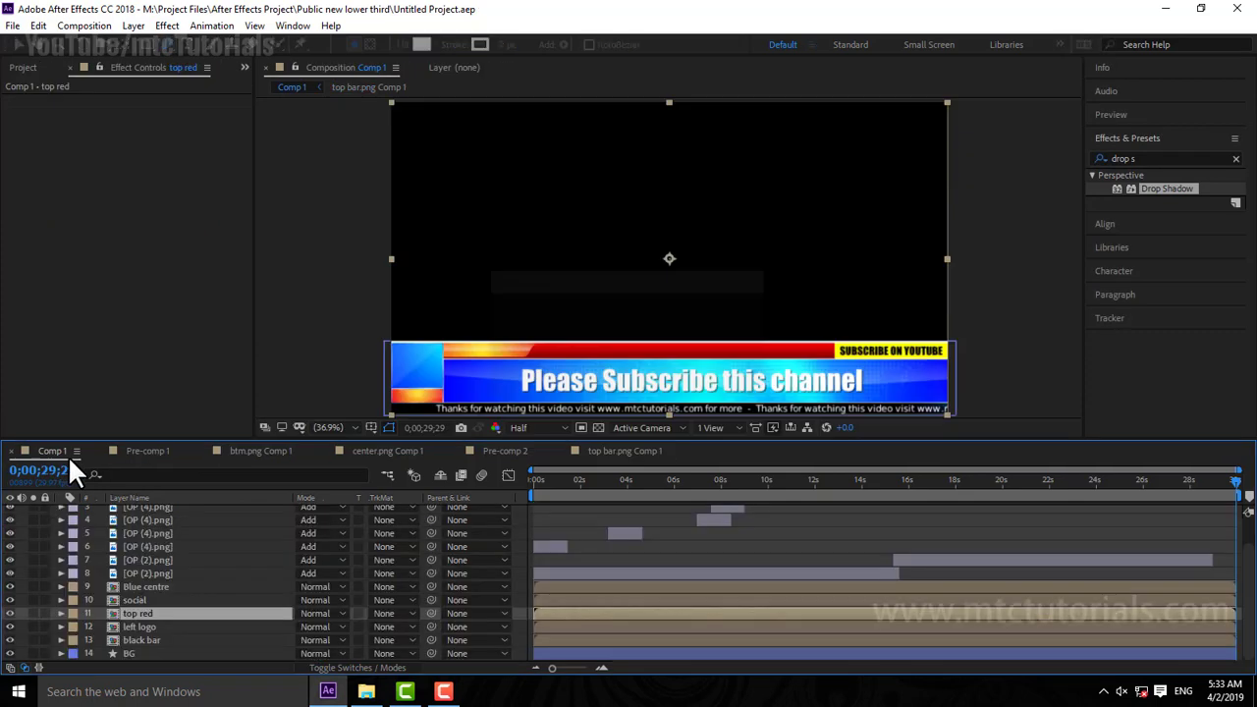
{"action": "left_click", "coordinate": [651, 565]}
{"action": "key", "text": "space"}
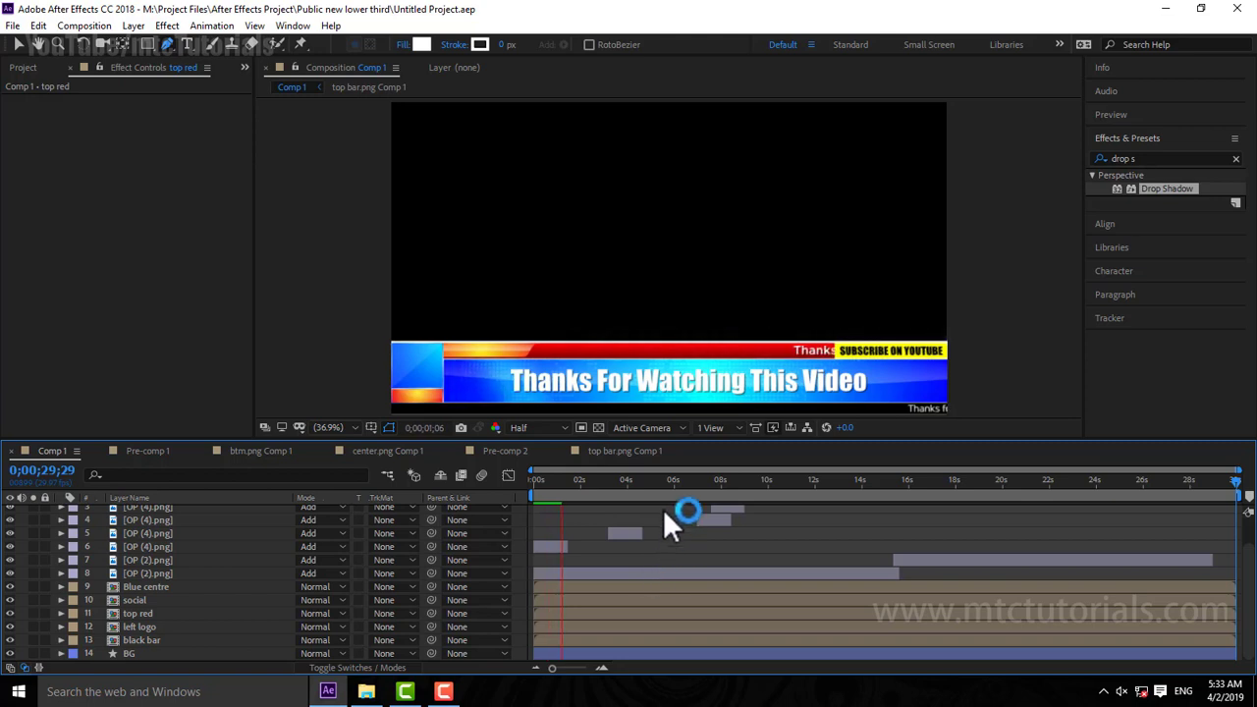
{"action": "left_click", "coordinate": [663, 481]}
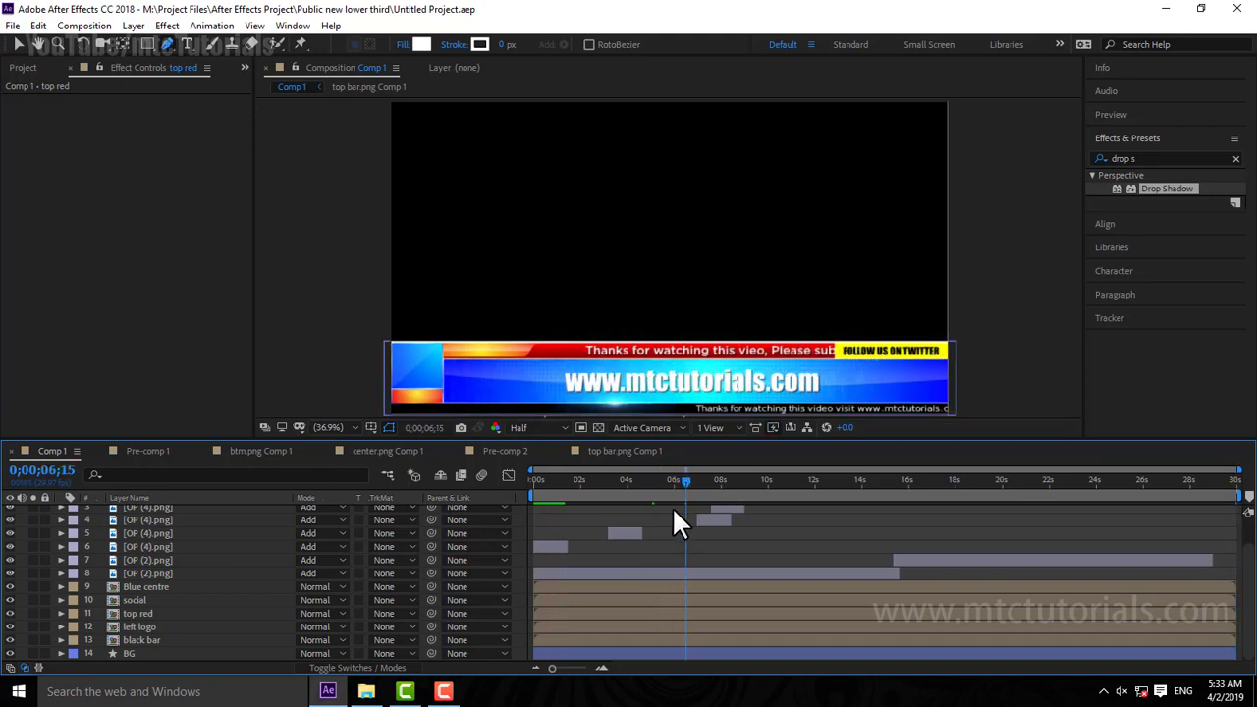
{"action": "key", "text": "space"}
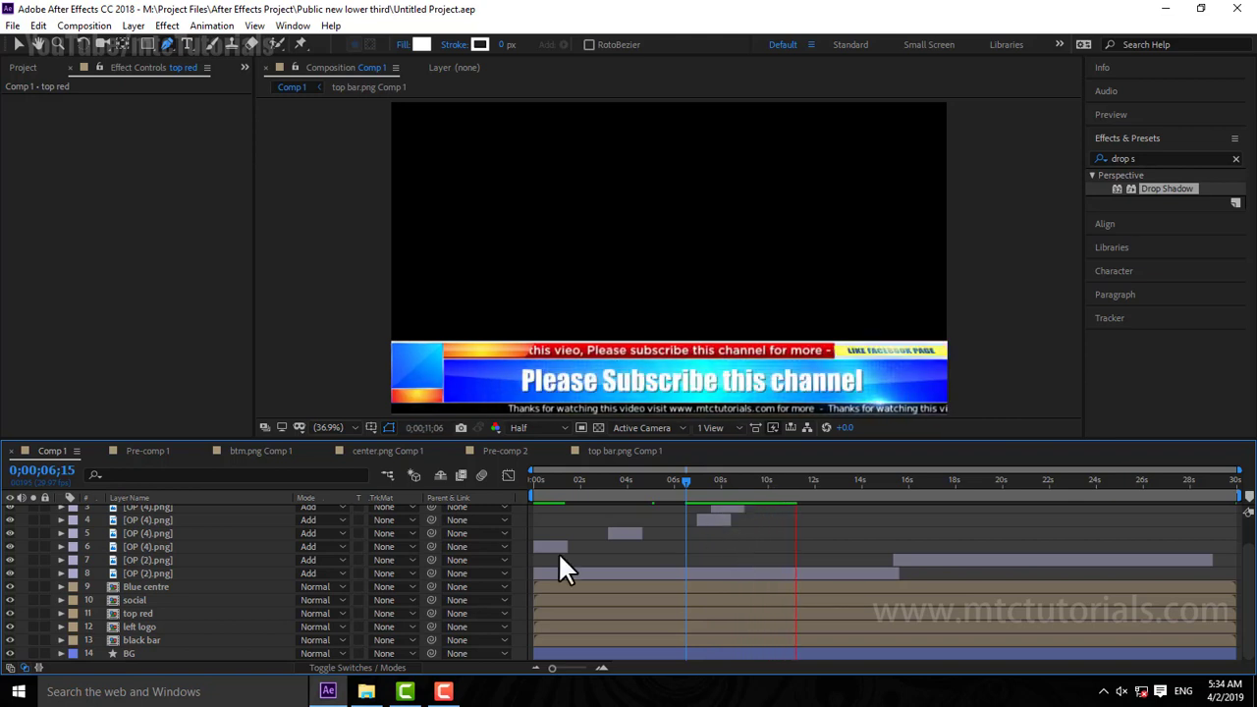
{"action": "key", "text": "space"}
{"action": "double_click", "coordinate": [140, 611]}
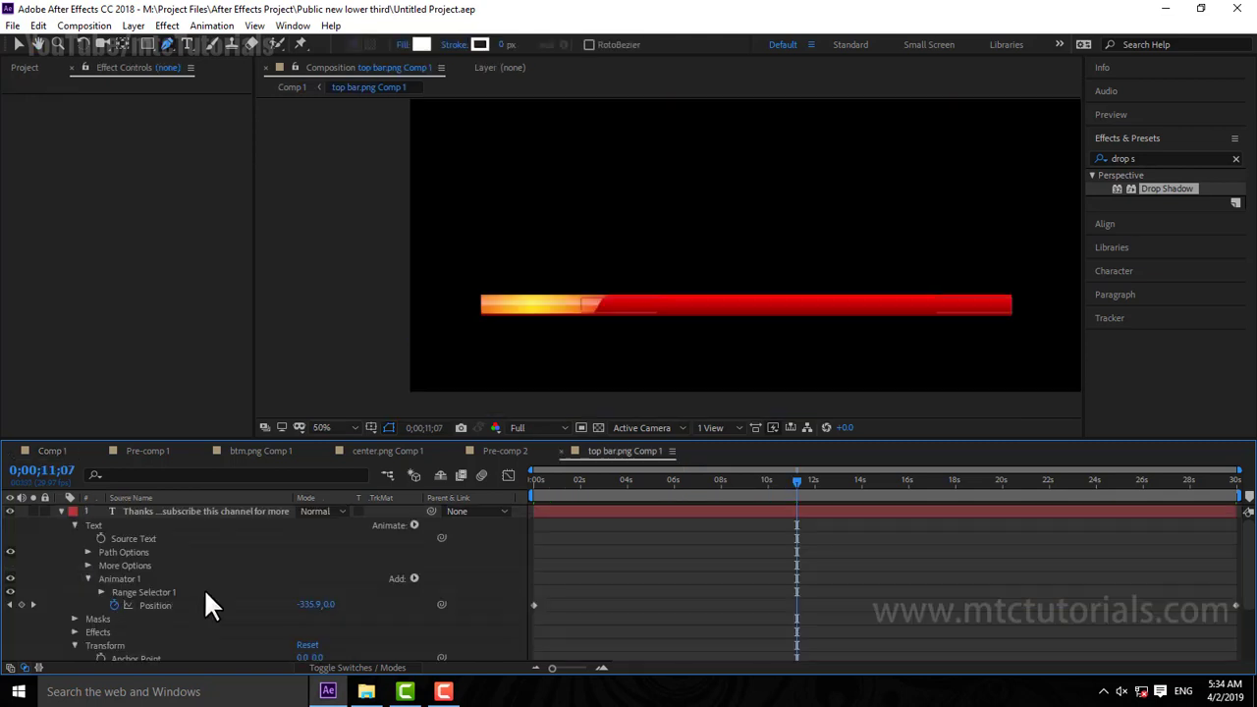
Step: Create a 'Headlines' text layer in Impact and set its text colour
{"action": "left_click", "coordinate": [61, 512]}
{"action": "right_click", "coordinate": [163, 593]}
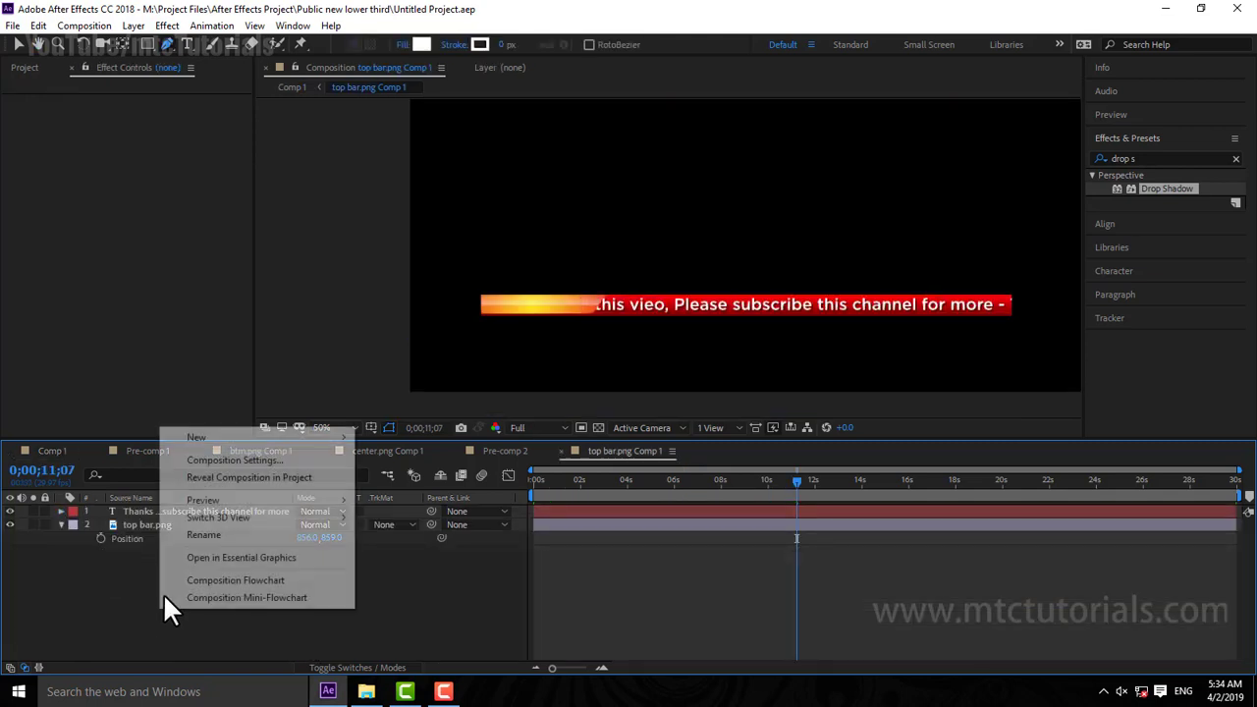
{"action": "left_click", "coordinate": [90, 600]}
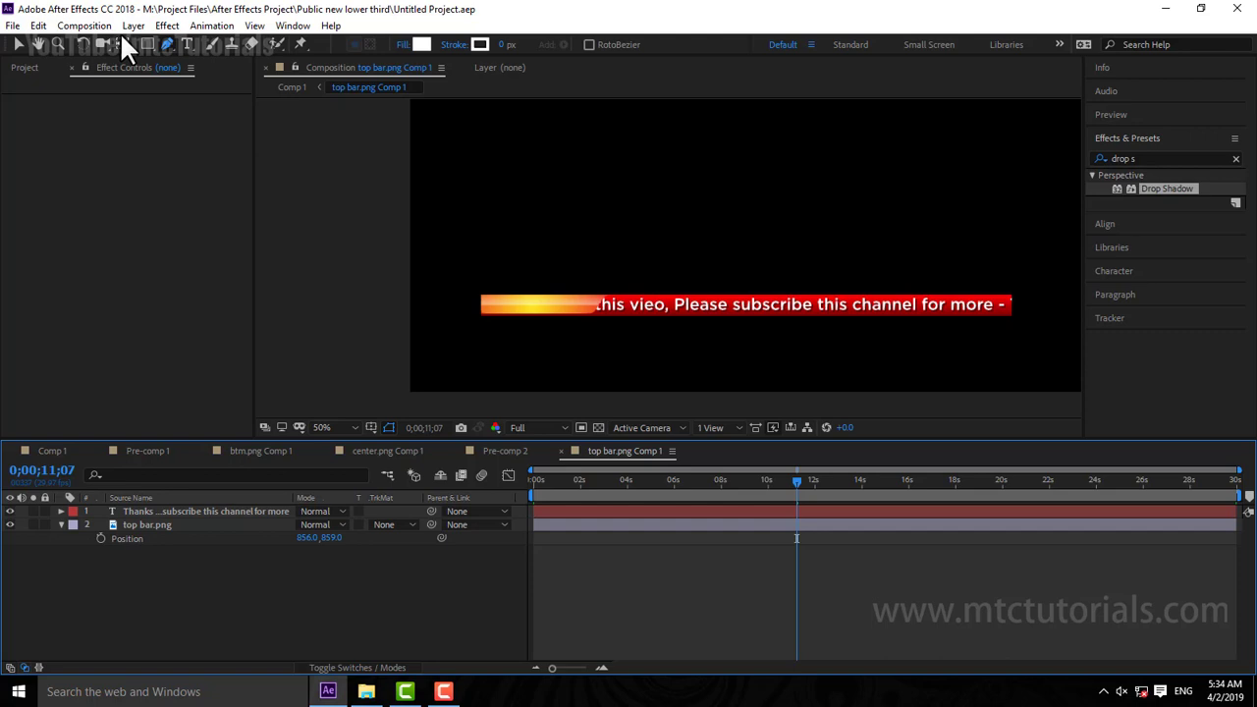
{"action": "left_click", "coordinate": [187, 44]}
{"action": "left_click", "coordinate": [530, 235]}
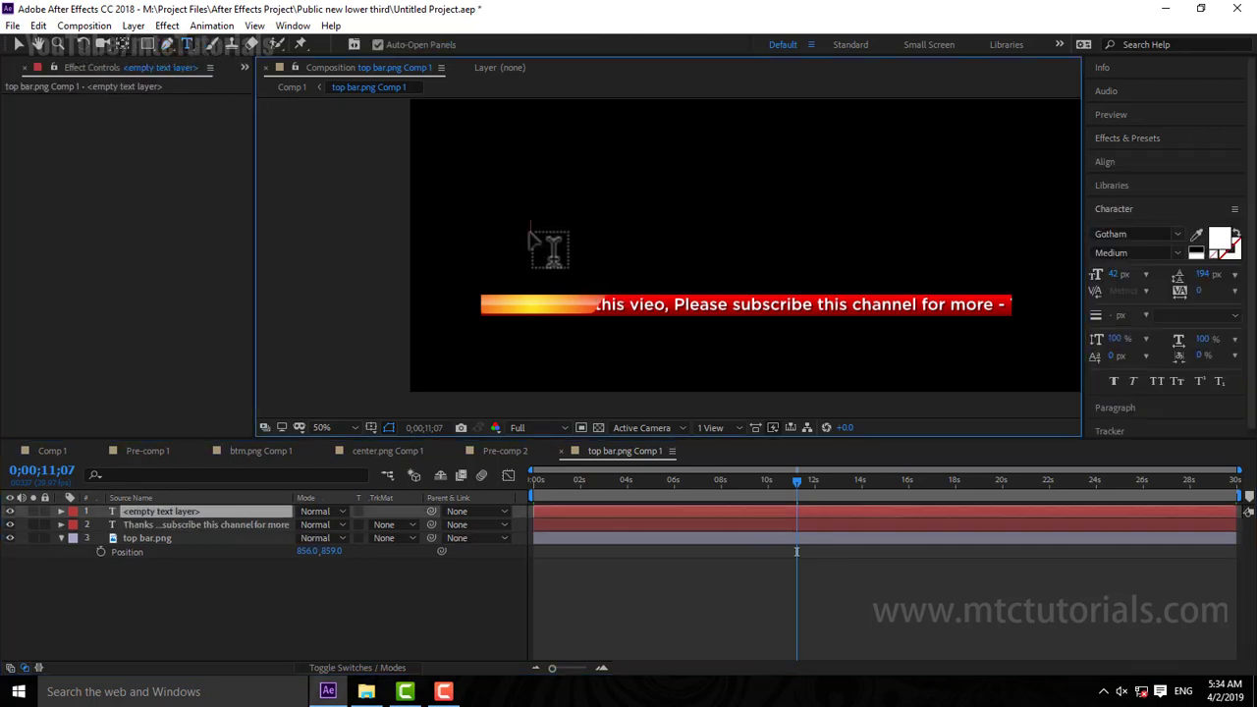
{"action": "type", "text": "Heasd"}
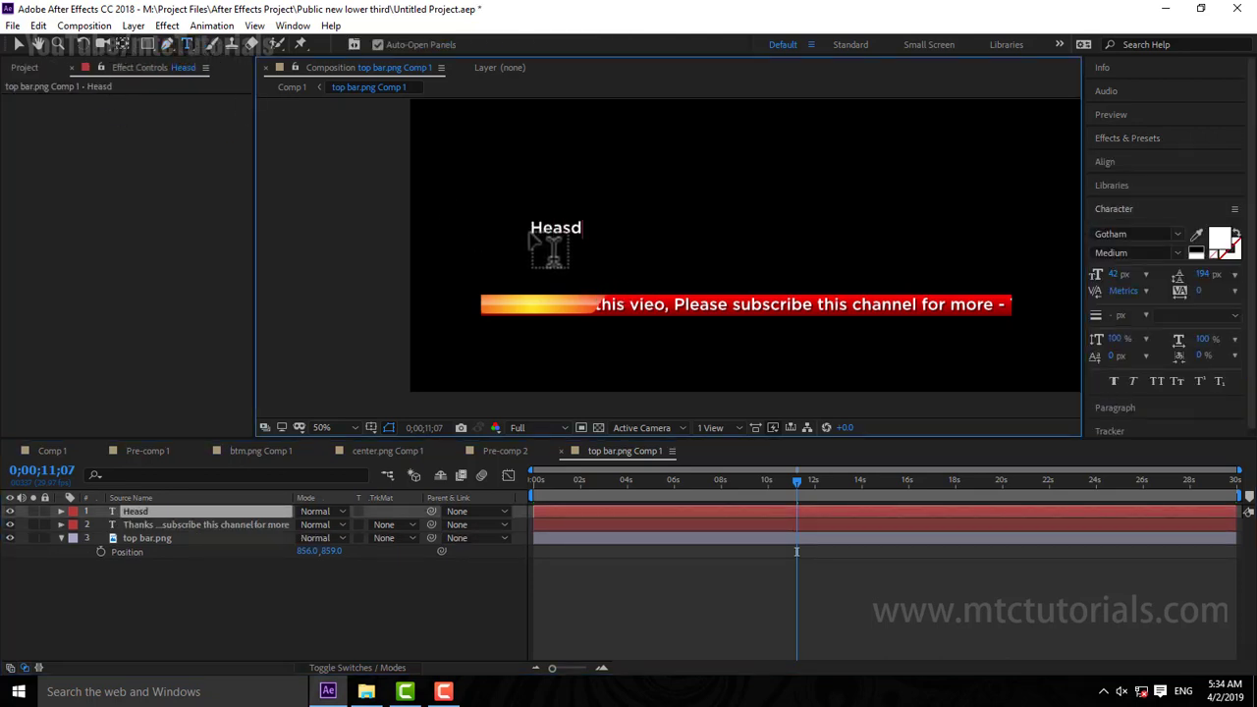
{"action": "key", "text": "BackSpace"}
{"action": "key", "text": "BackSpace"}
{"action": "type", "text": "dlines"}
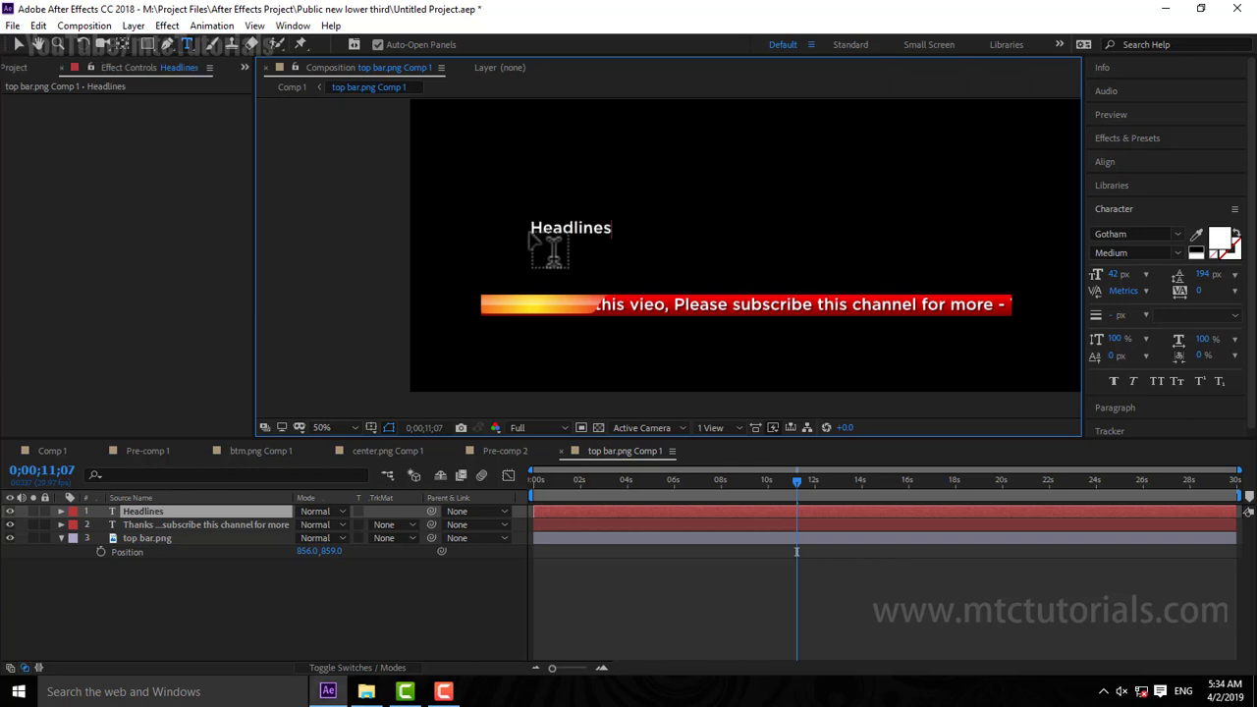
{"action": "left_click", "coordinate": [18, 45]}
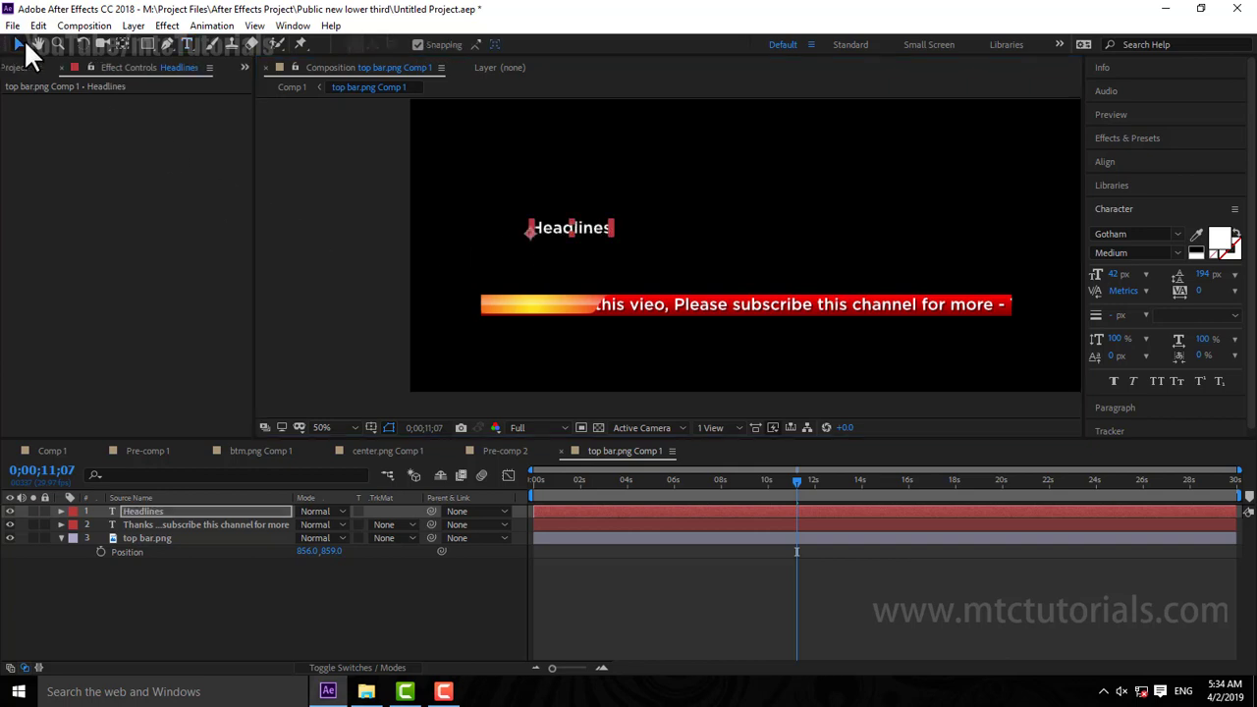
{"action": "left_click", "coordinate": [1147, 234]}
{"action": "type", "text": "imp"}
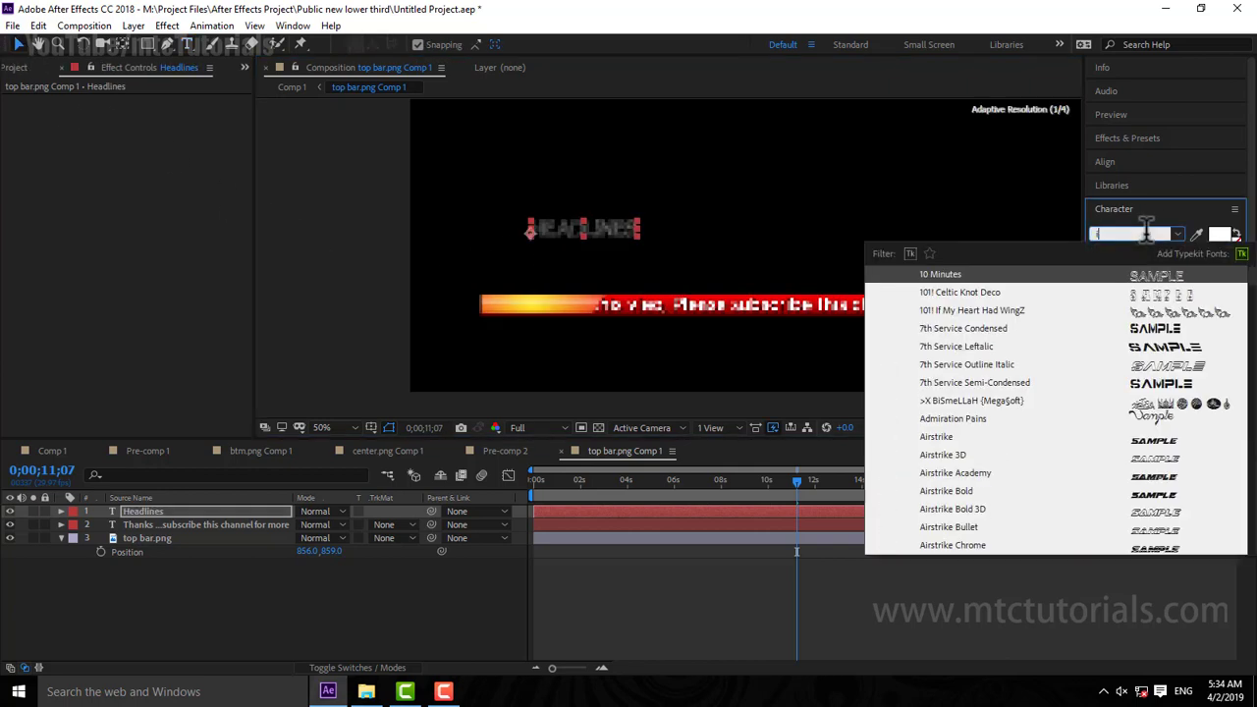
{"action": "key", "text": "Escape"}
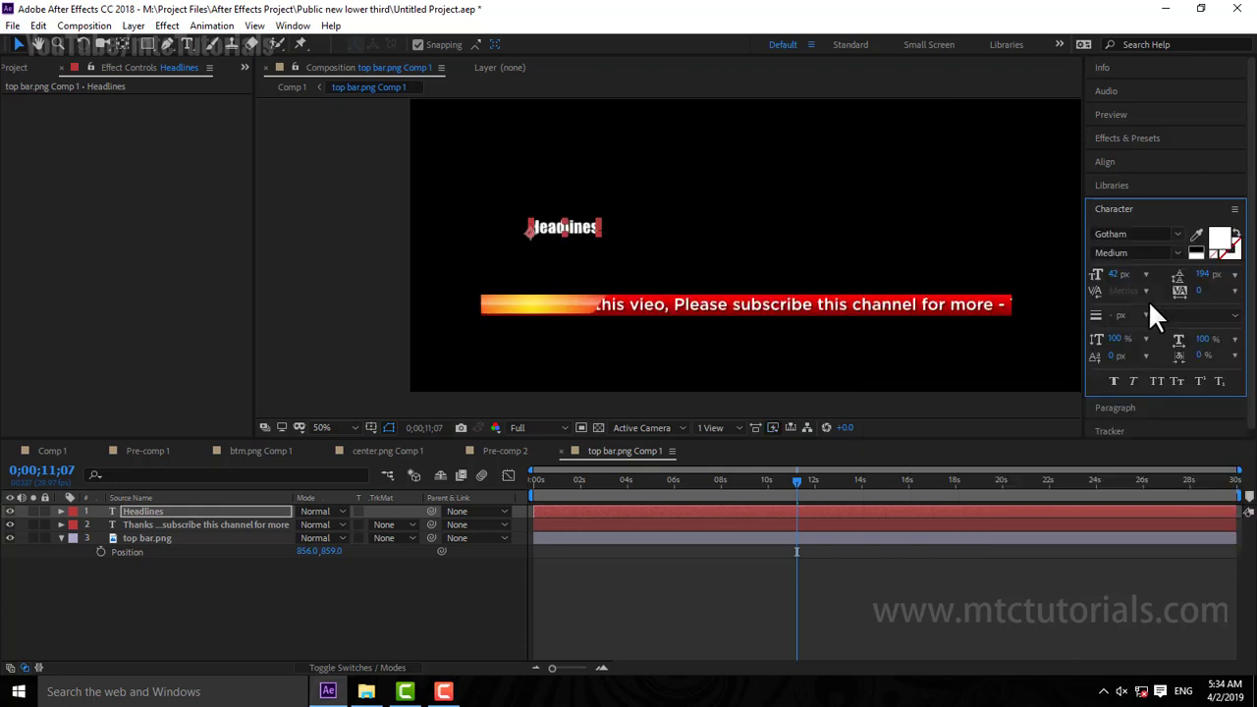
{"action": "left_click", "coordinate": [1224, 232]}
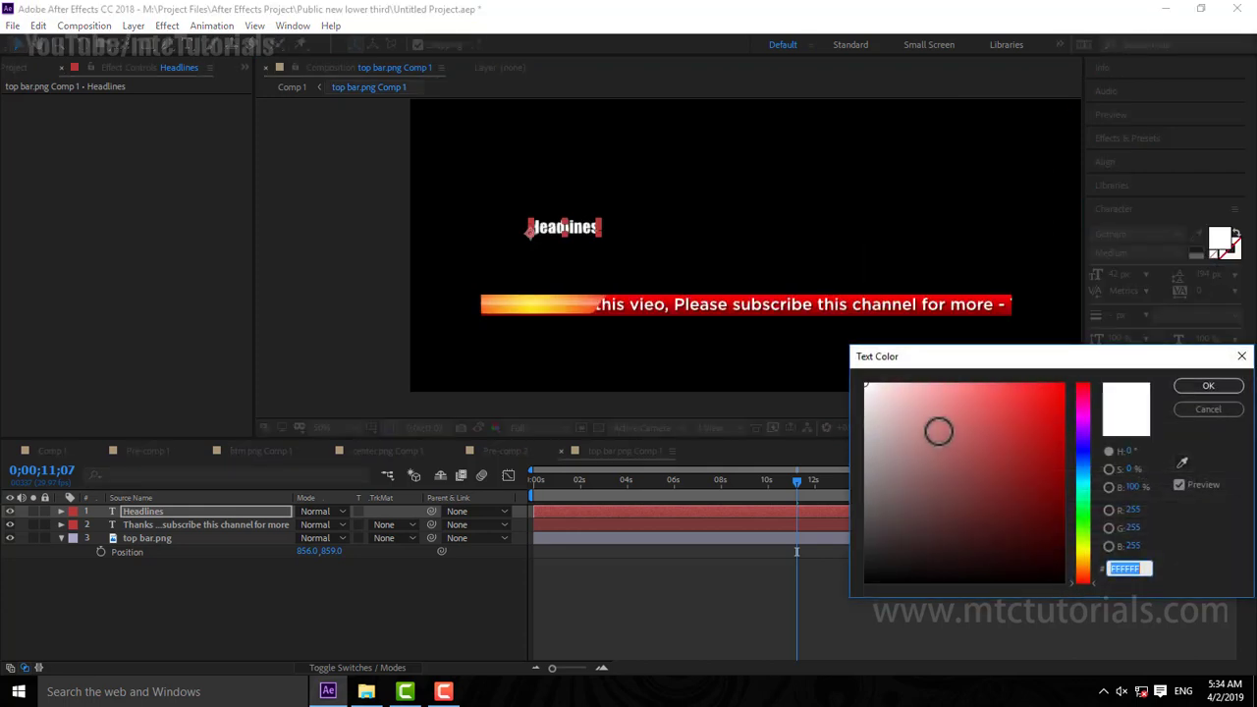
{"action": "left_click", "coordinate": [1208, 387]}
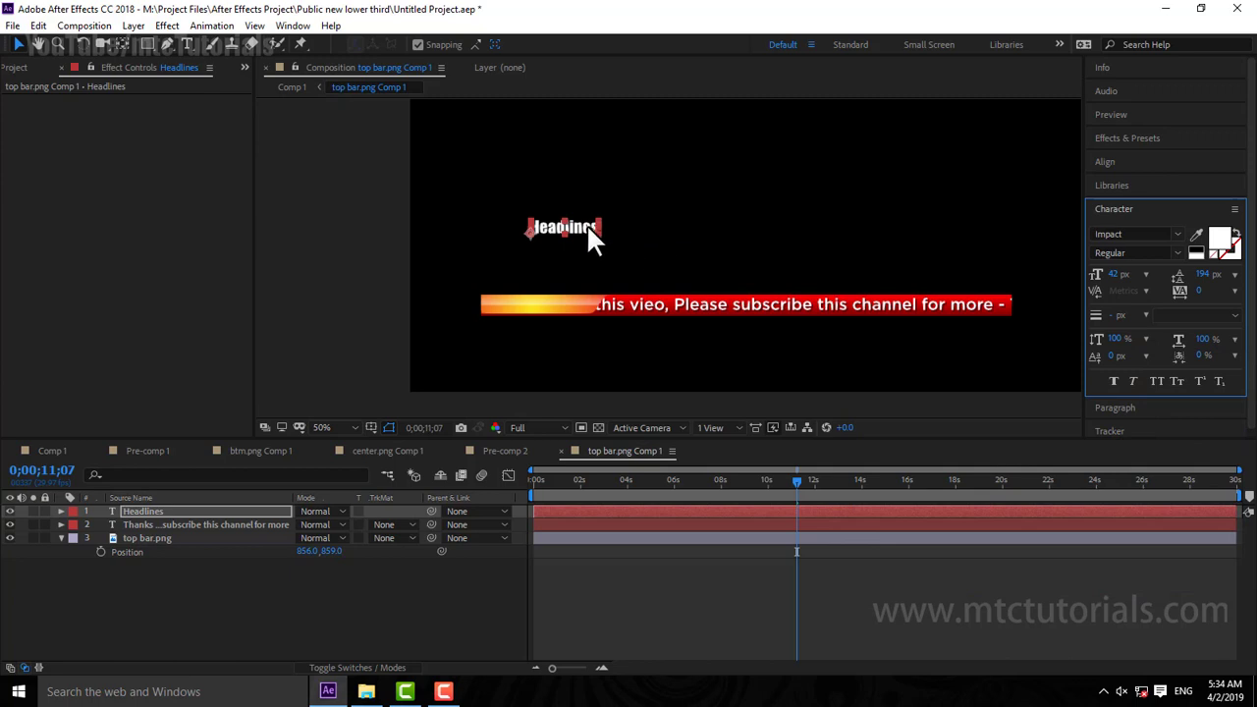
Step: Move Headlines onto the left end of the red bar and widen its tracking to 175
{"action": "left_click_drag", "start_coordinate": [586, 227], "coordinate": [558, 304]}
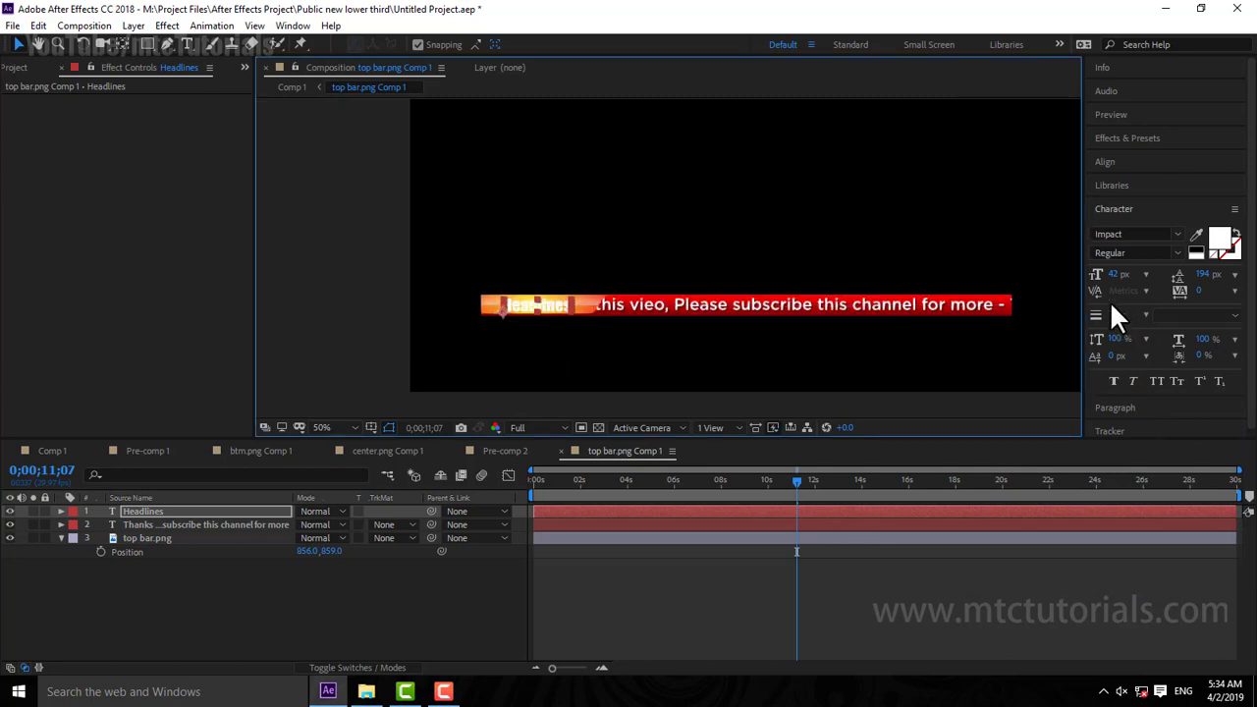
{"action": "mouse_move", "coordinate": [1200, 288]}
{"action": "left_mouse_down"}
{"action": "mouse_move", "coordinate": [1227, 303]}
{"action": "mouse_move", "coordinate": [1200, 288]}
{"action": "left_mouse_up"}
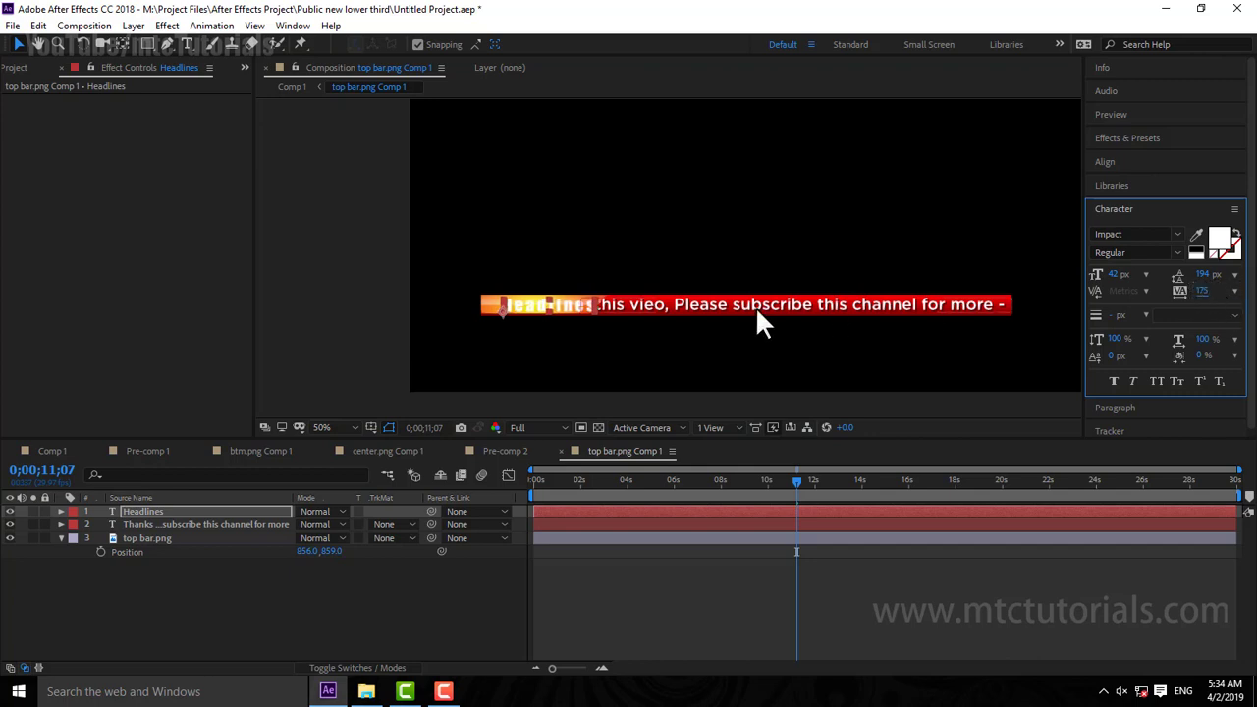
{"action": "left_click", "coordinate": [566, 302]}
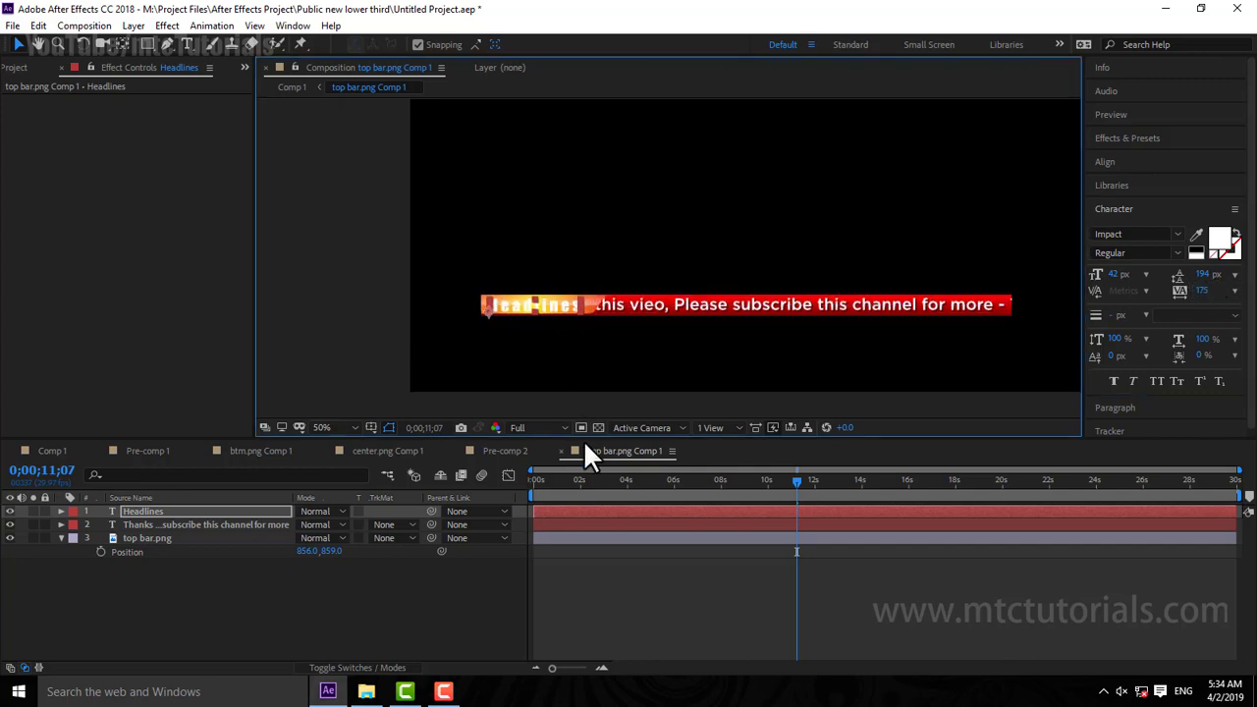
{"action": "left_click", "coordinate": [632, 609]}
{"action": "scroll", "coordinate": [526, 312], "scroll_direction": "up", "scroll_amount": 2}
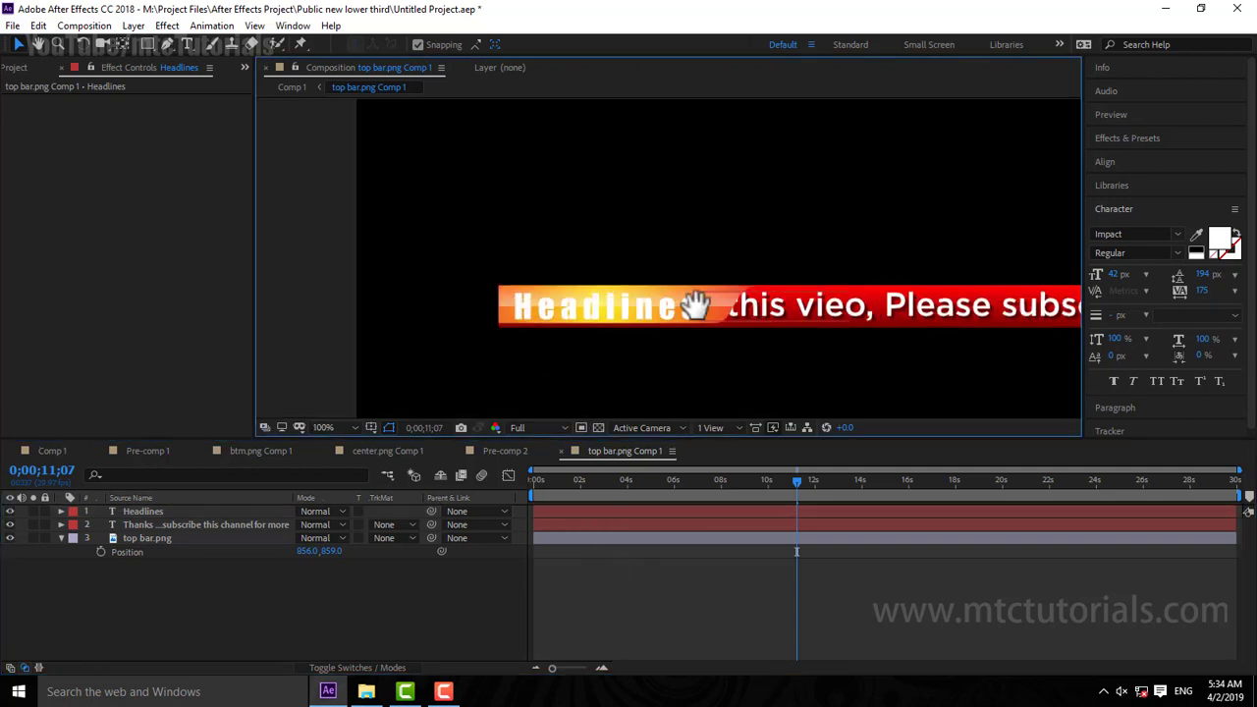
{"action": "left_click", "coordinate": [611, 312]}
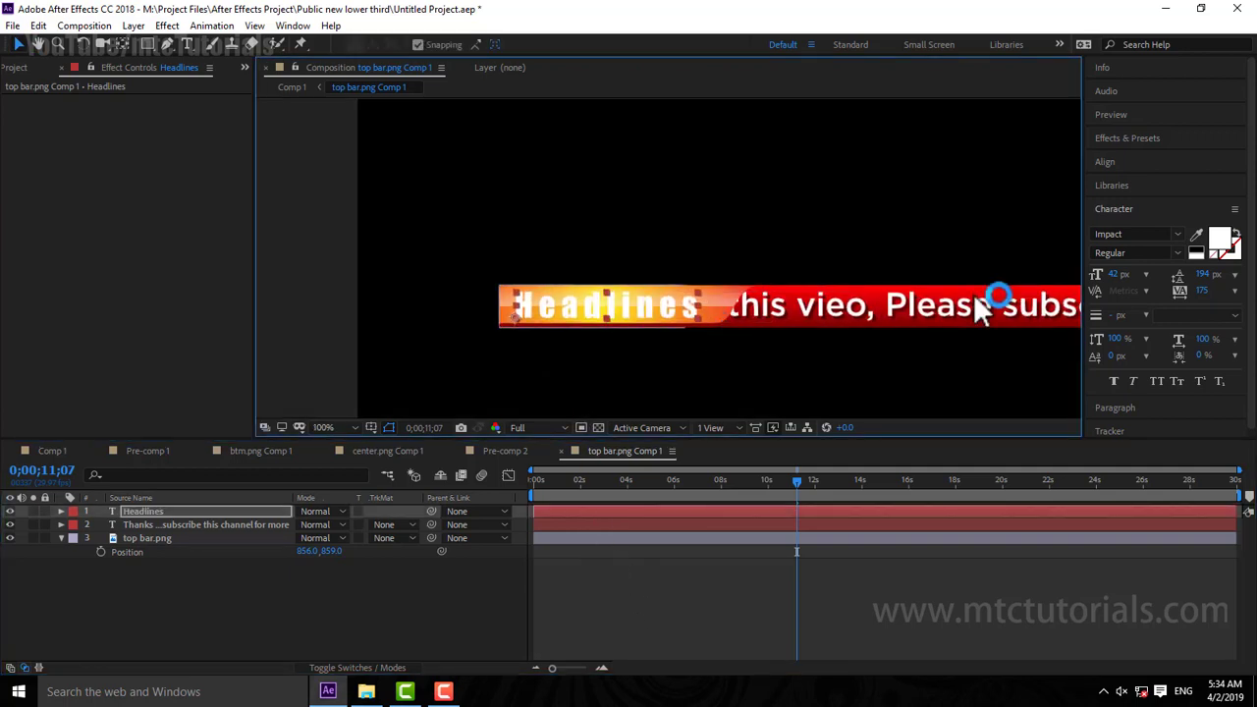
{"action": "left_click", "coordinate": [1158, 139]}
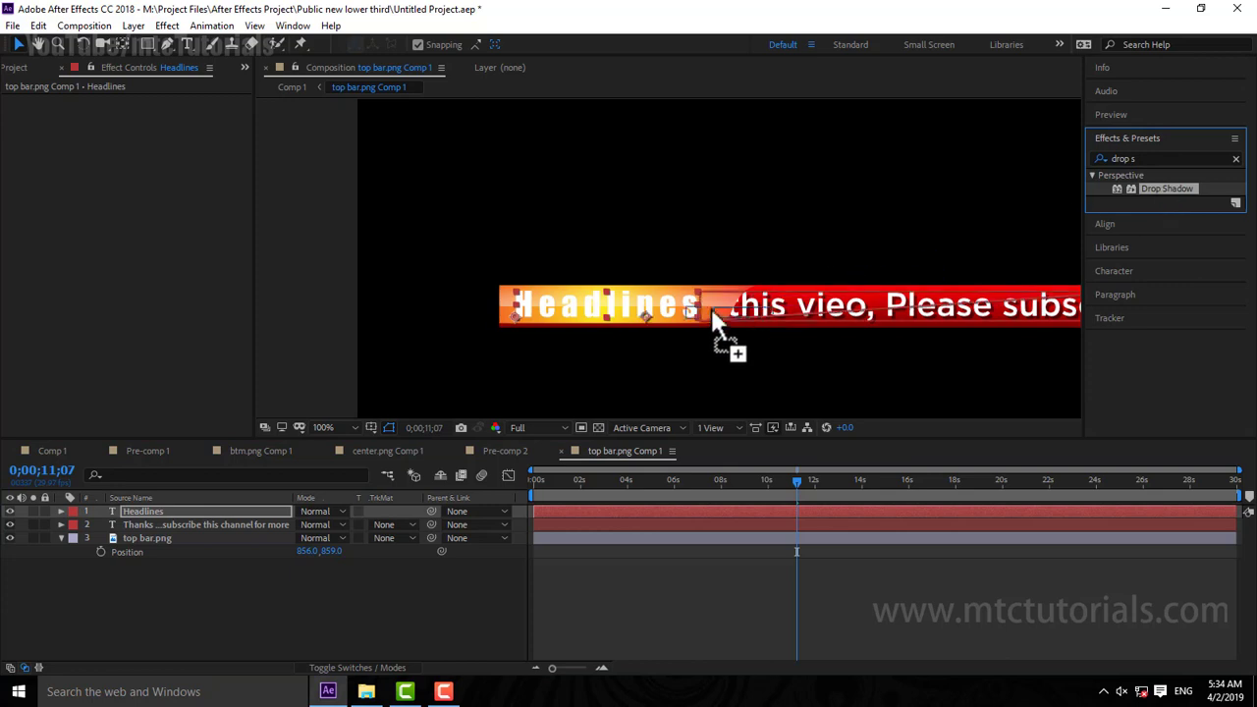
Step: Apply Drop Shadow to the Headlines layer and raise its Softness to 27
{"action": "left_click_drag", "start_coordinate": [1166, 189], "coordinate": [634, 317]}
{"action": "left_click", "coordinate": [681, 607]}
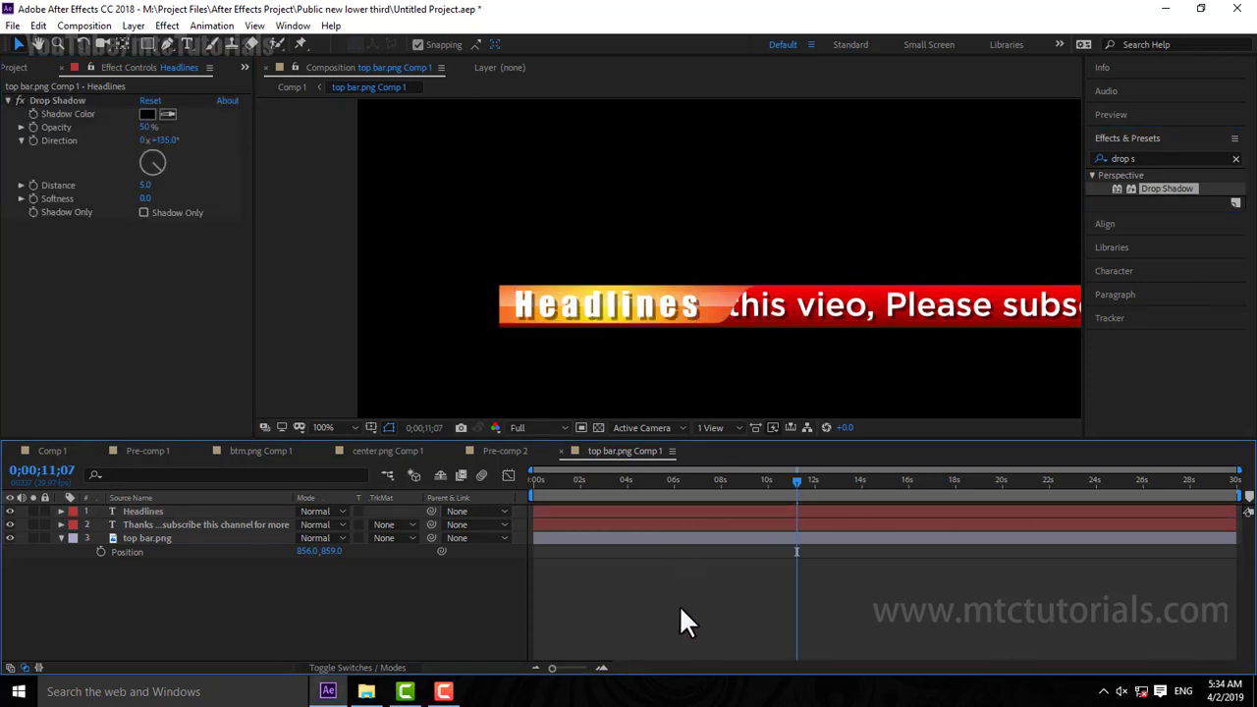
{"action": "left_click", "coordinate": [539, 481]}
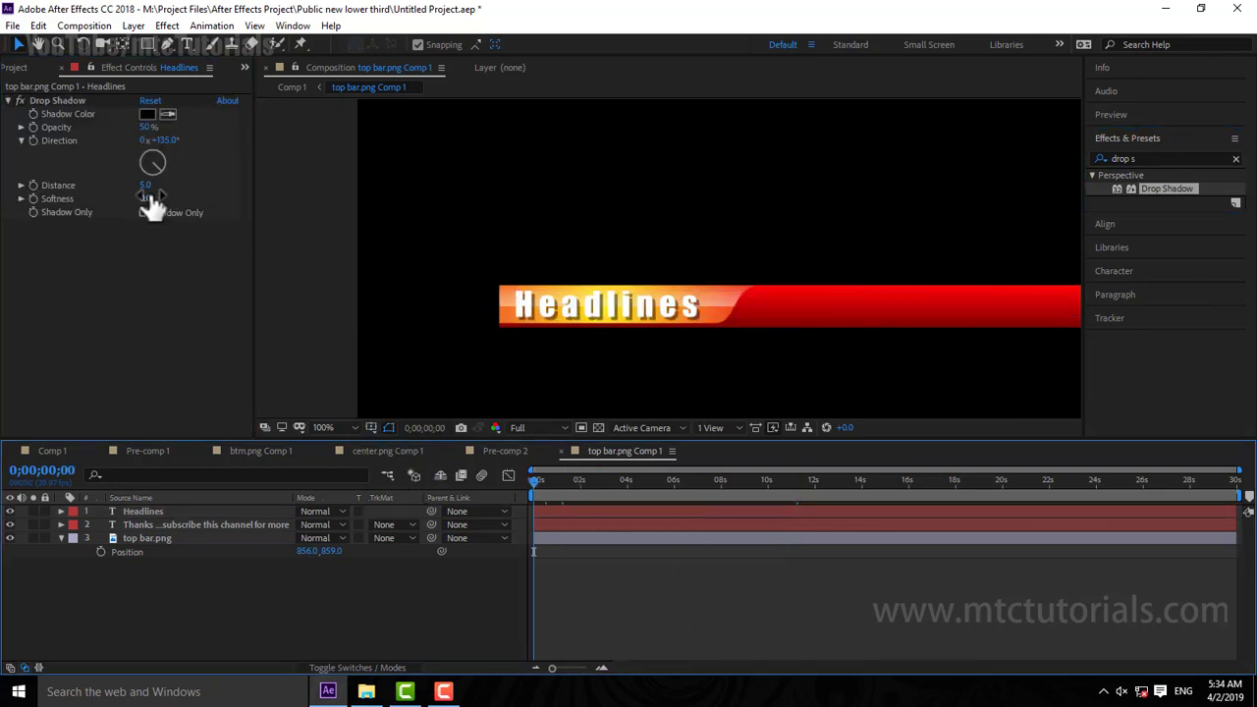
{"action": "left_click_drag", "start_coordinate": [152, 201], "coordinate": [166, 204]}
{"action": "left_click", "coordinate": [477, 498]}
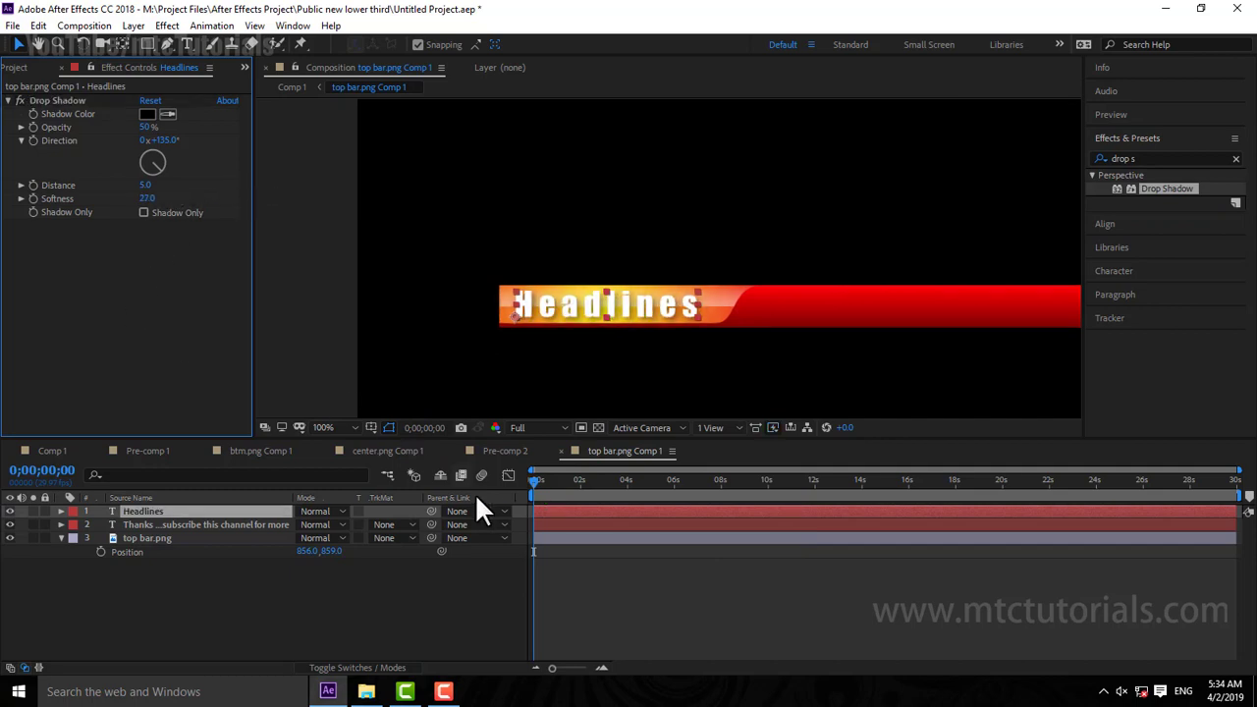
{"action": "left_click", "coordinate": [590, 619]}
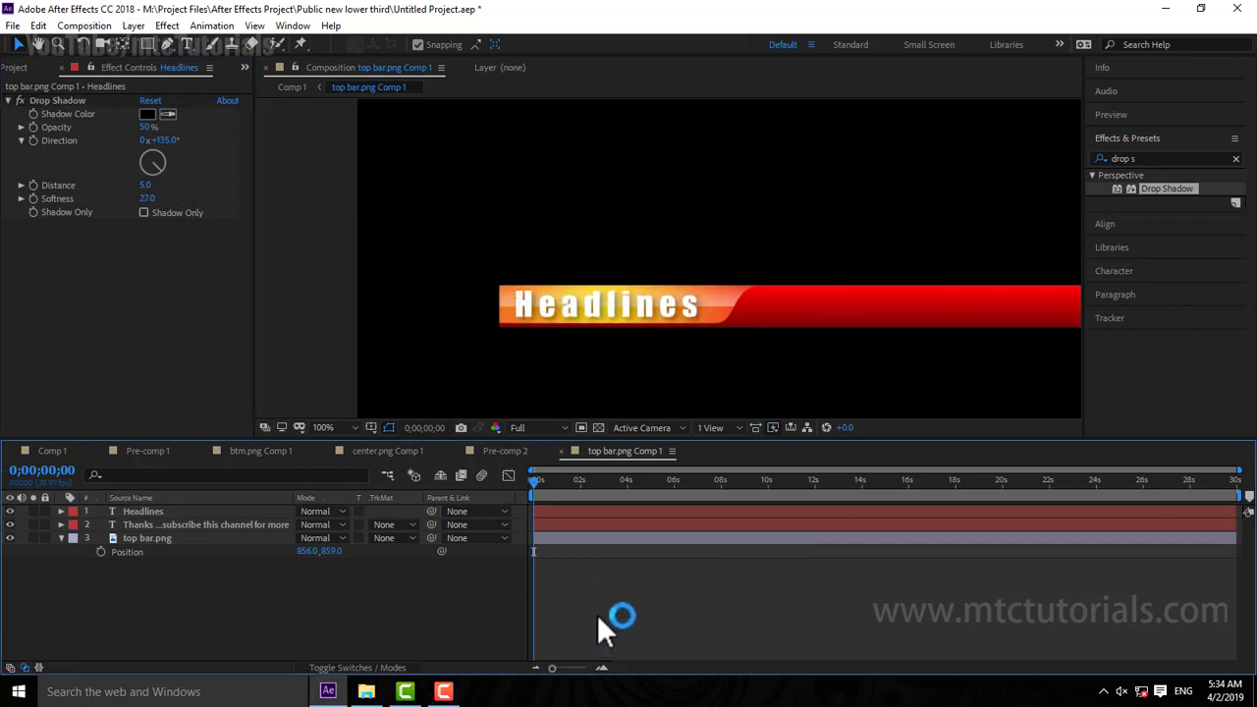
{"action": "left_click", "coordinate": [362, 666]}
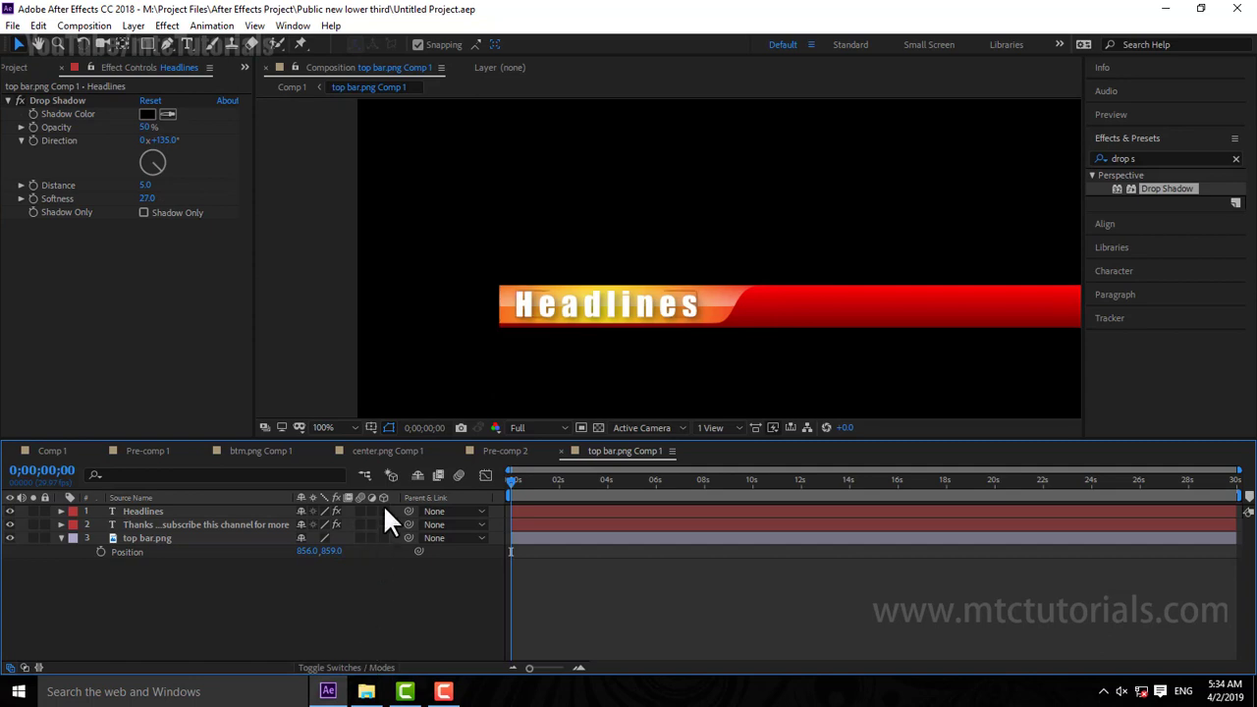
Step: Test an X Rotation tilt on Headlines, undo it, and switch the layer to 2D
{"action": "left_click", "coordinate": [61, 511]}
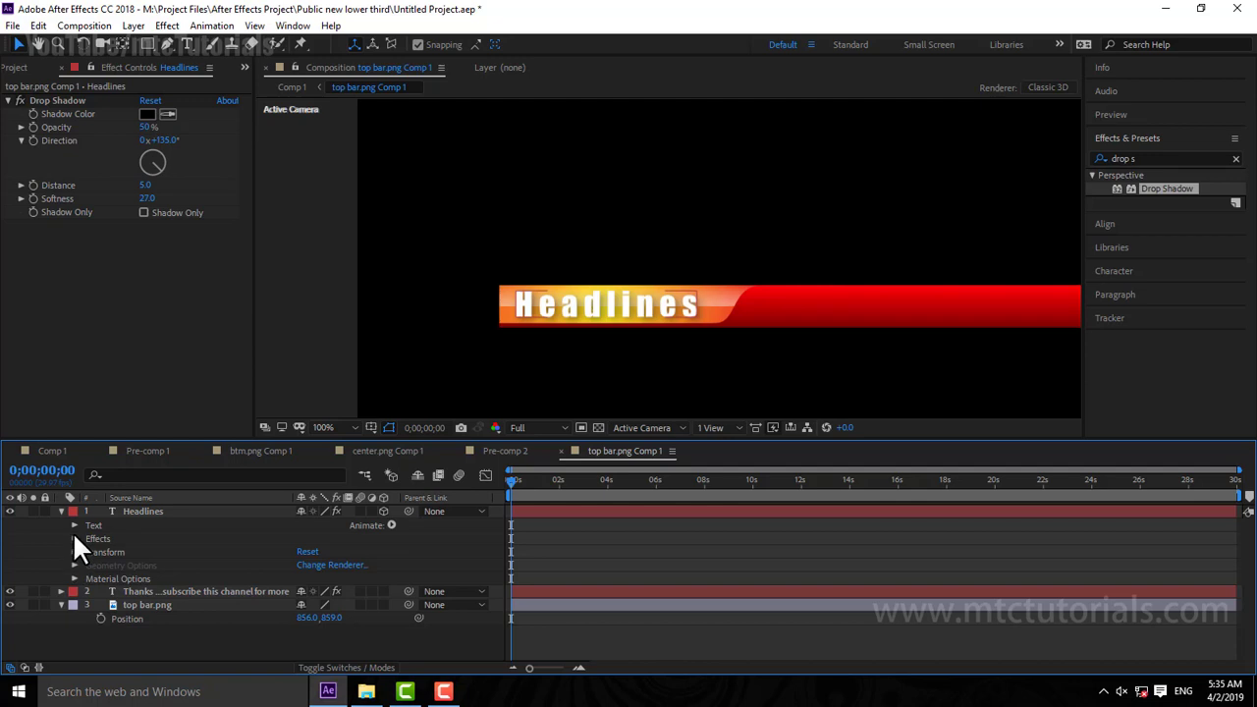
{"action": "left_click", "coordinate": [75, 552]}
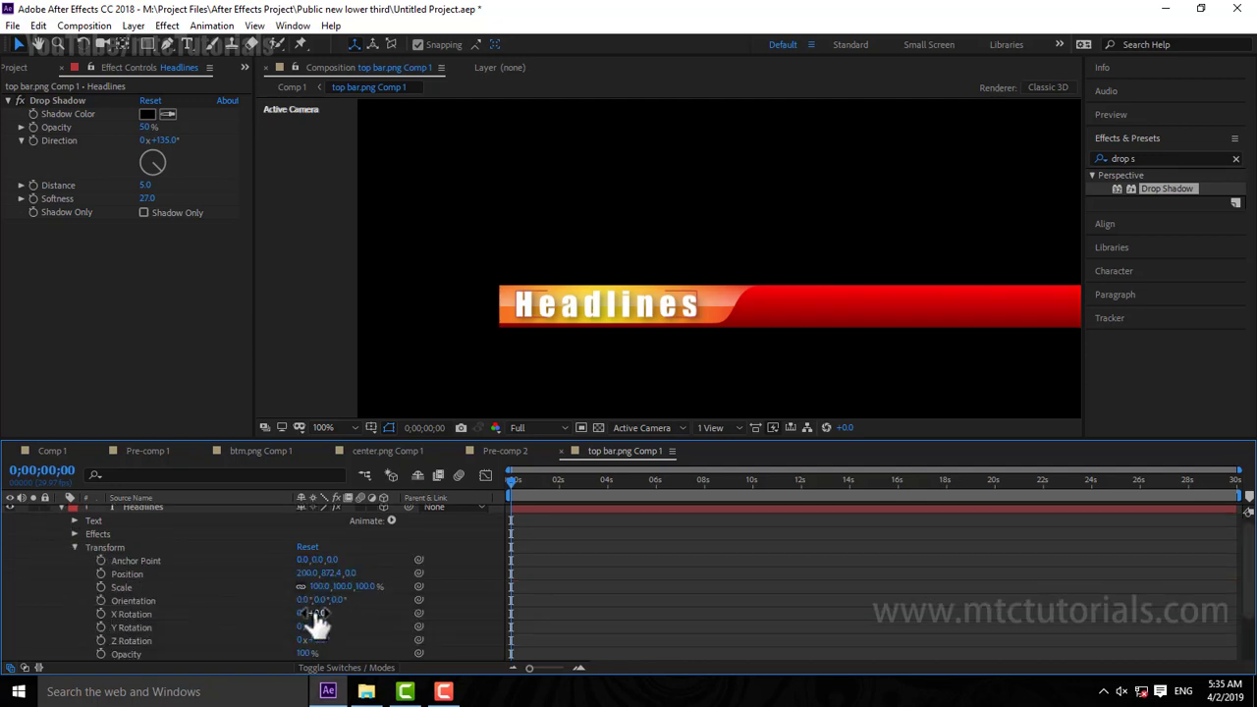
{"action": "left_click_drag", "start_coordinate": [313, 613], "coordinate": [393, 602]}
{"action": "key", "text": "ctrl+z"}
{"action": "scroll", "coordinate": [309, 595], "scroll_direction": "up", "scroll_amount": 1}
{"action": "left_click", "coordinate": [384, 511]}
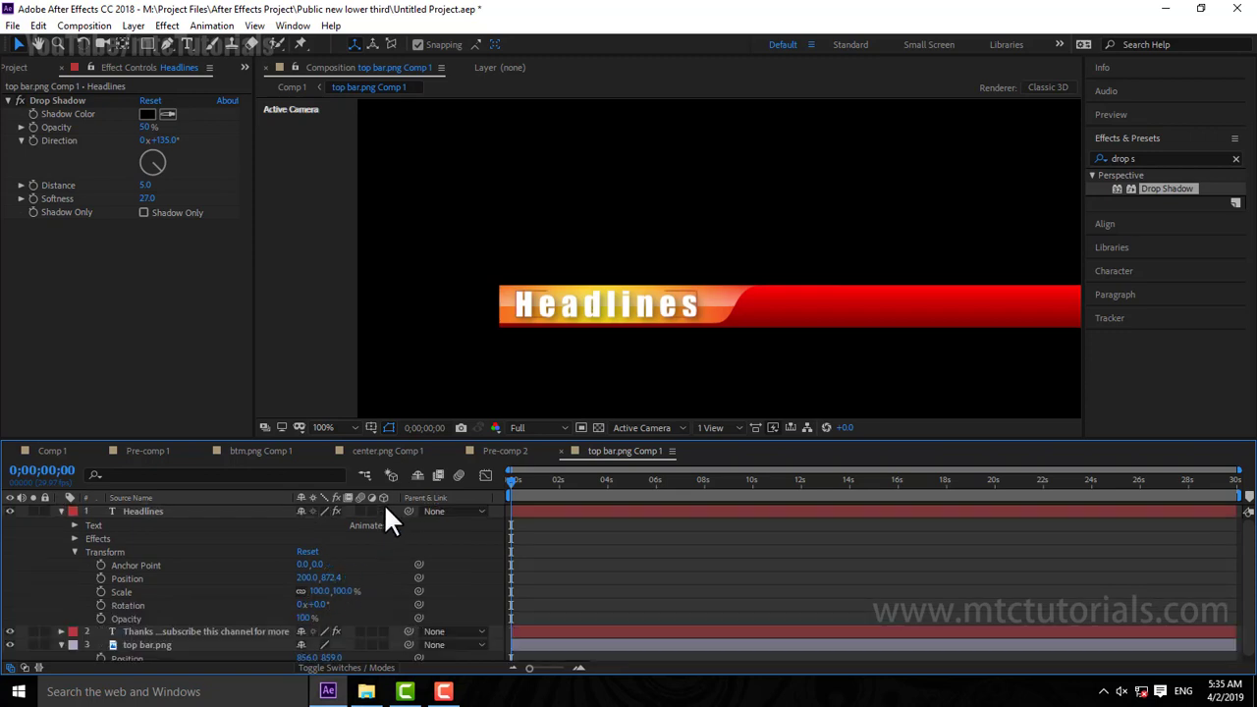
{"action": "scroll", "coordinate": [590, 331], "scroll_direction": "down", "scroll_amount": 3}
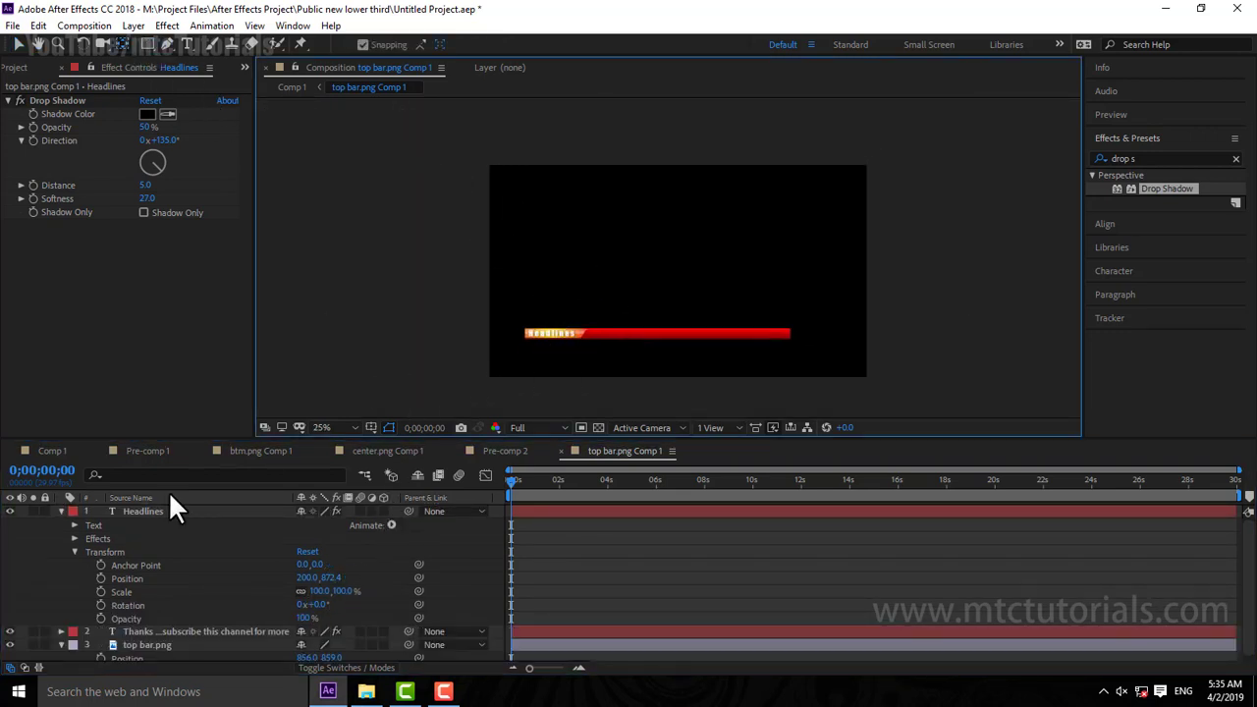
Step: With Pan Behind, move the Headlines anchor point to the word's centre (116.9,-16.4)
{"action": "left_click", "coordinate": [133, 511]}
{"action": "key", "text": "y"}
{"action": "scroll", "coordinate": [528, 365], "scroll_direction": "up", "scroll_amount": 2}
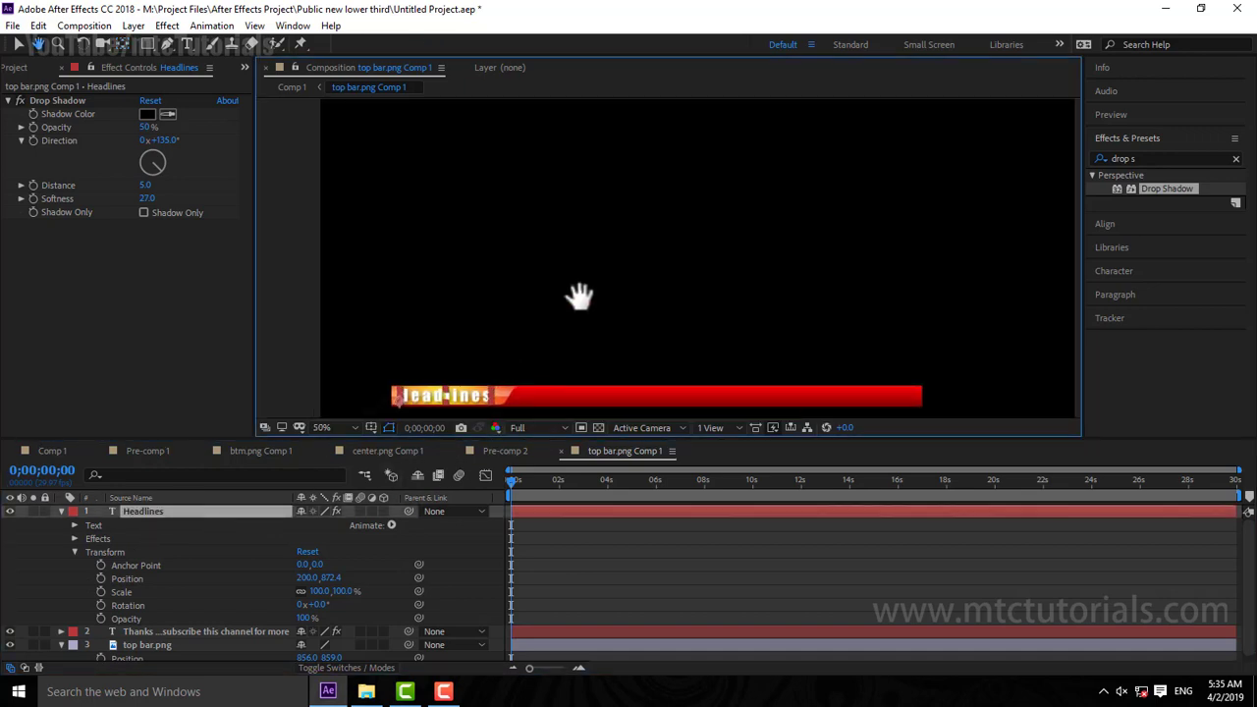
{"action": "scroll", "coordinate": [602, 286], "scroll_direction": "up", "scroll_amount": 2}
{"action": "left_click_drag", "start_coordinate": [448, 323], "coordinate": [538, 313]}
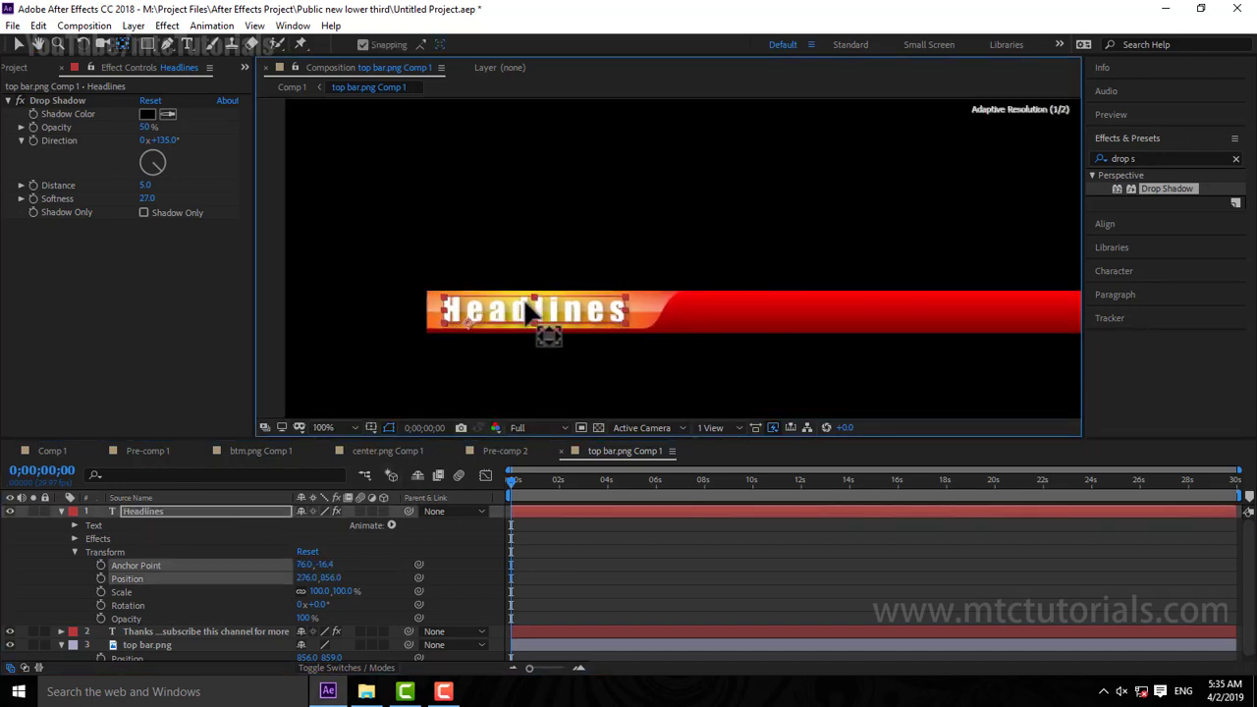
{"action": "scroll", "coordinate": [538, 312], "scroll_direction": "down", "scroll_amount": 4}
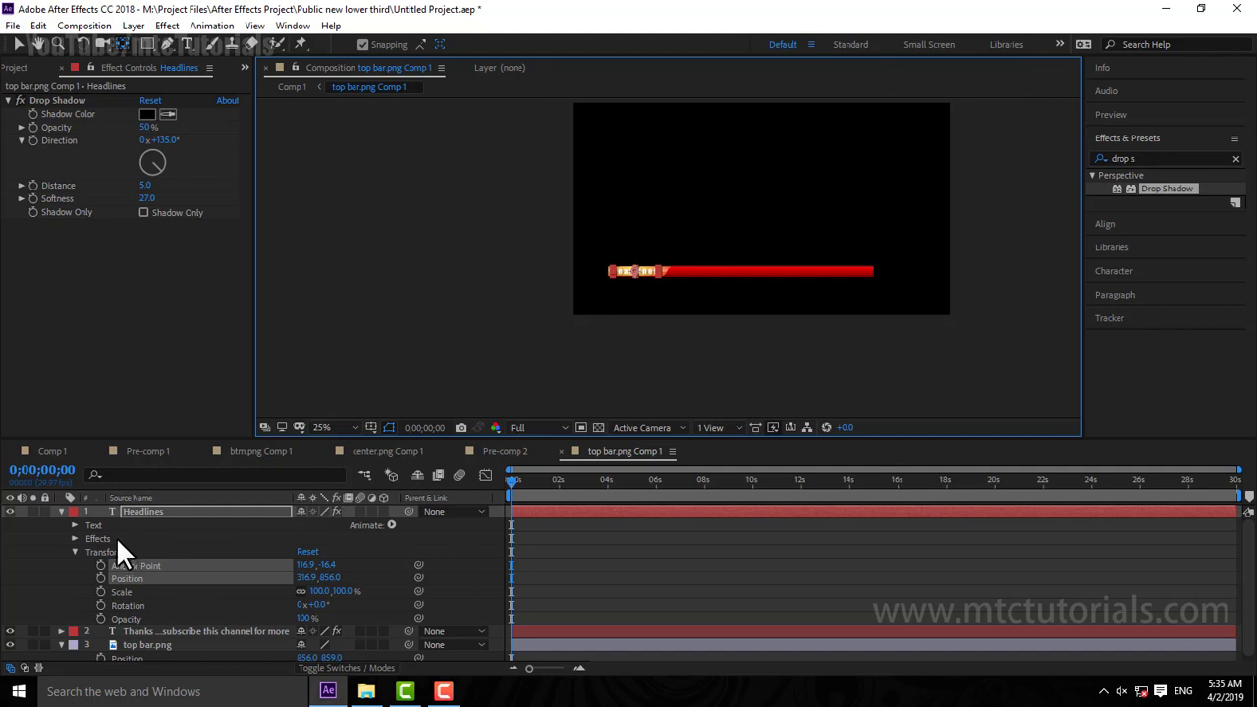
Step: Re-enable 3D on Headlines and keyframe X Rotation from 0° at 0;00 to one full turn at 1;00
{"action": "left_click", "coordinate": [382, 511]}
{"action": "left_click_drag", "start_coordinate": [326, 616], "coordinate": [502, 399]}
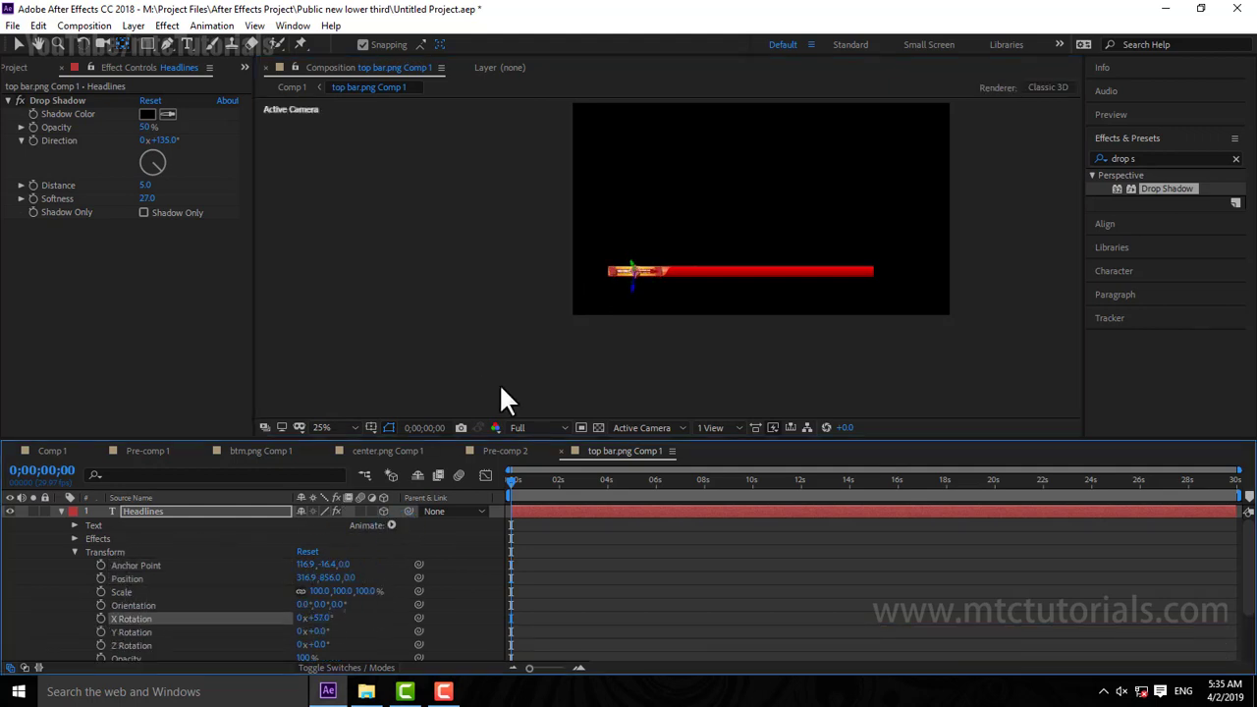
{"action": "scroll", "coordinate": [555, 364], "scroll_direction": "up", "scroll_amount": 3}
{"action": "left_click", "coordinate": [316, 618]}
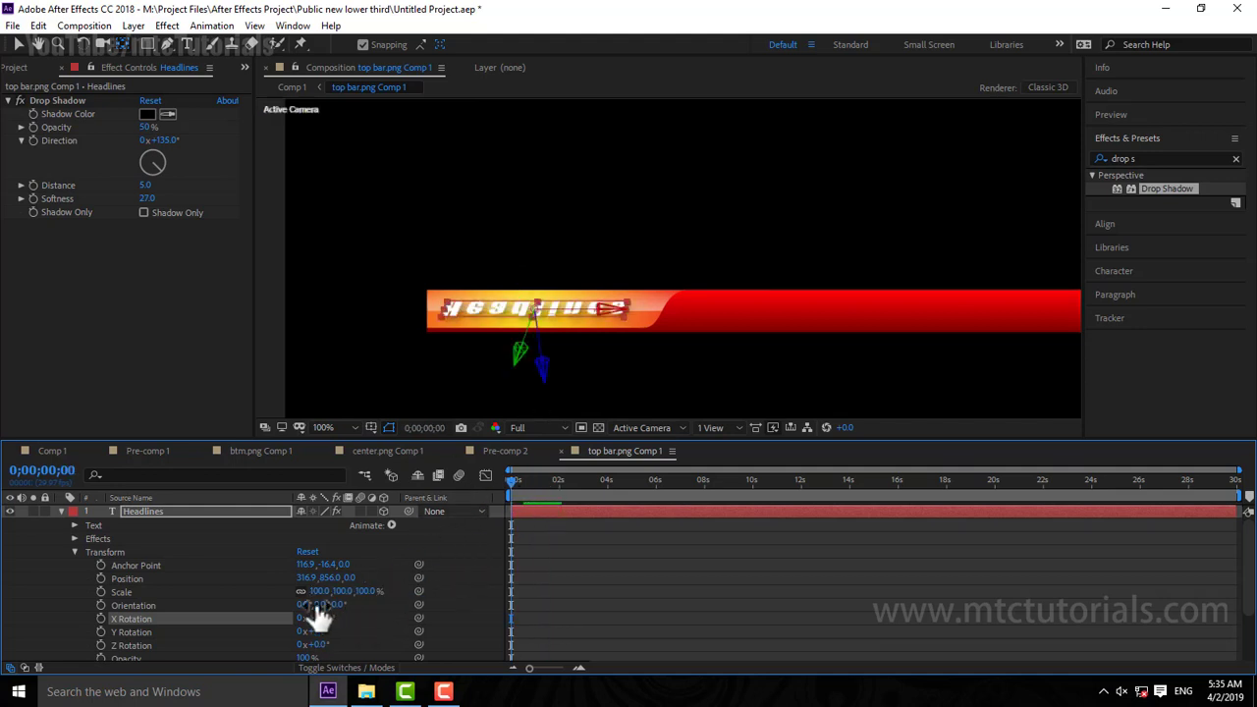
{"action": "mouse_move", "coordinate": [319, 617]}
{"action": "left_mouse_down"}
{"action": "mouse_move", "coordinate": [491, 608]}
{"action": "mouse_move", "coordinate": [383, 608]}
{"action": "left_mouse_up"}
{"action": "left_click", "coordinate": [319, 618]}
{"action": "type", "text": "0"}
{"action": "key", "text": "Return"}
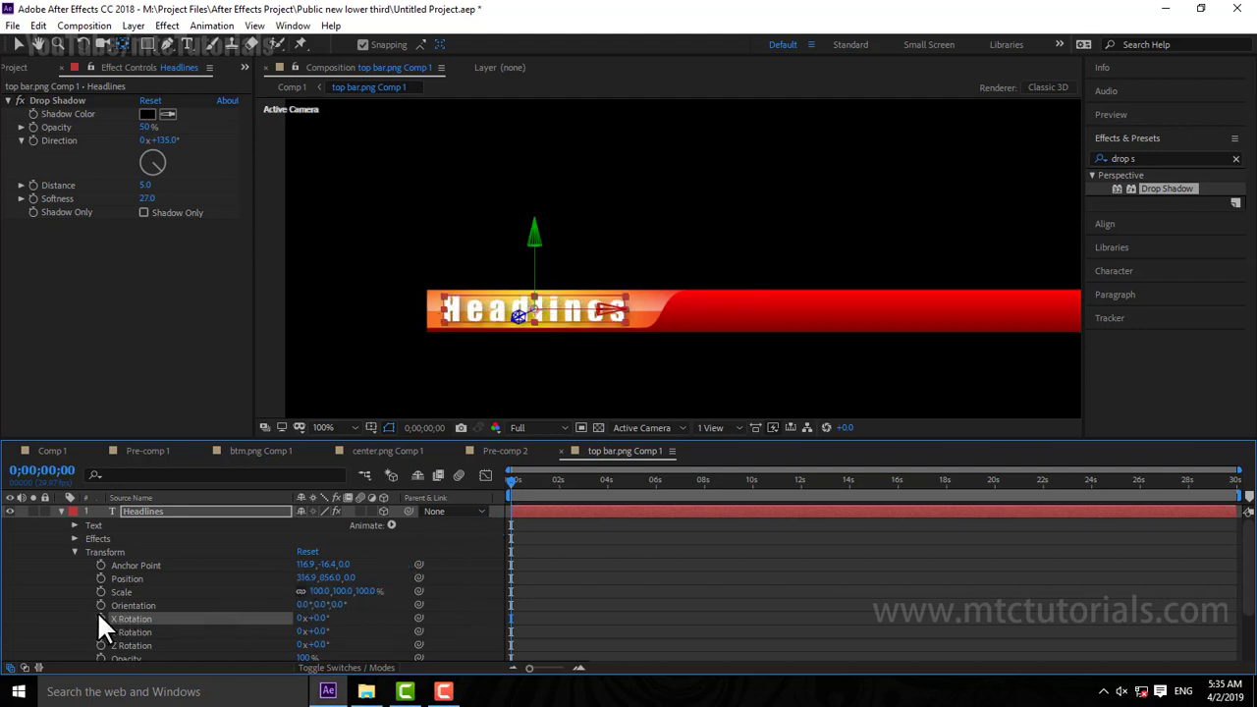
{"action": "left_click", "coordinate": [100, 617]}
{"action": "left_click", "coordinate": [579, 668]}
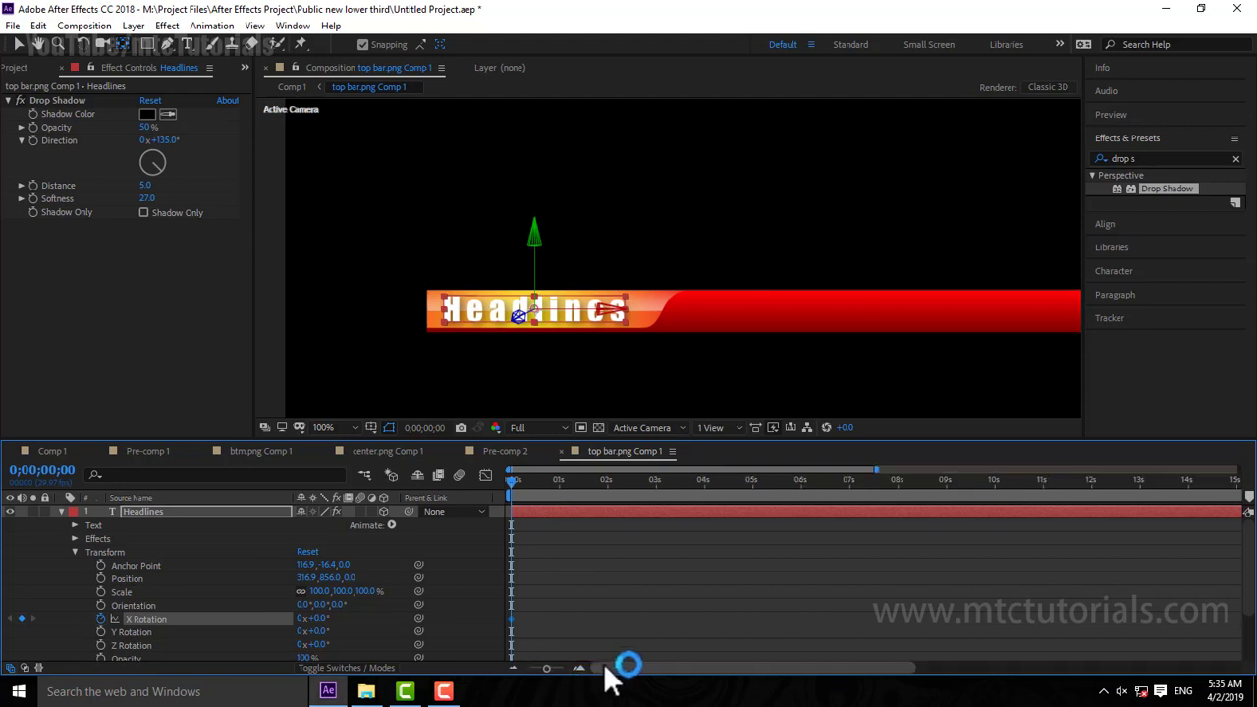
{"action": "left_click", "coordinate": [559, 480]}
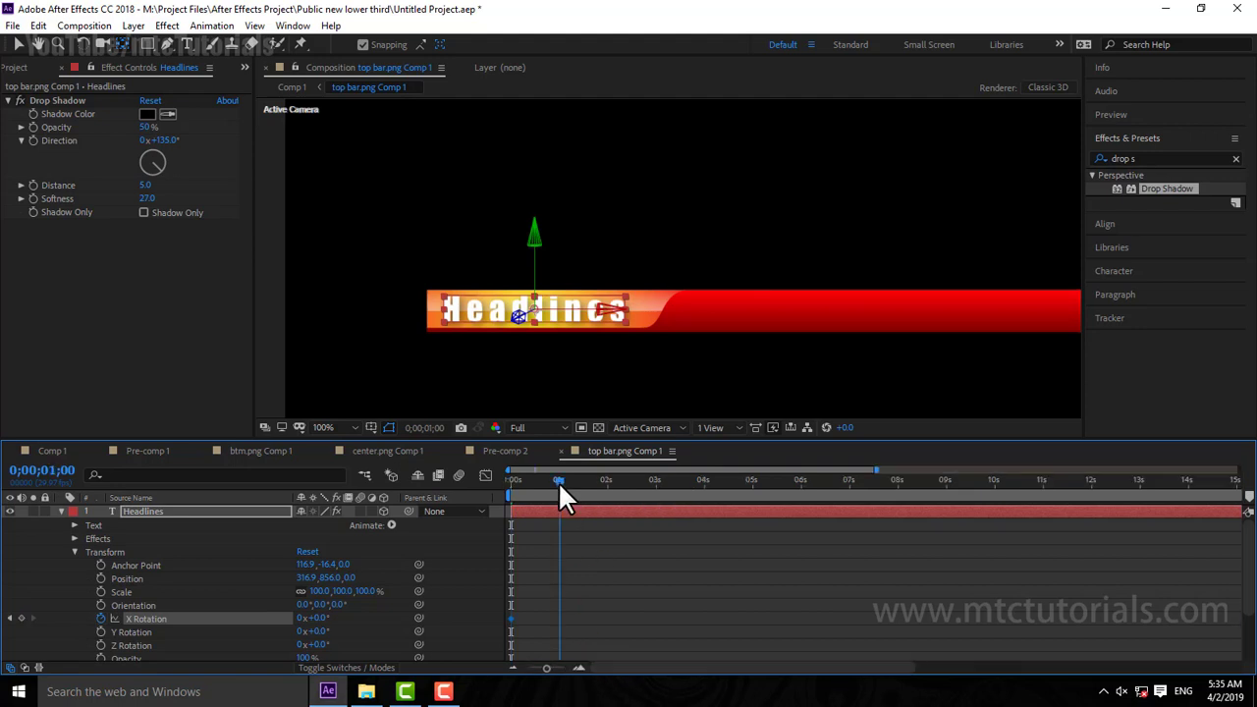
{"action": "left_click", "coordinate": [302, 618]}
Step: Apply Easy Ease to the X Rotation keyframes and set Incoming Influence to 100%
{"action": "right_click", "coordinate": [511, 618]}
{"action": "mouse_move", "coordinate": [579, 607]}
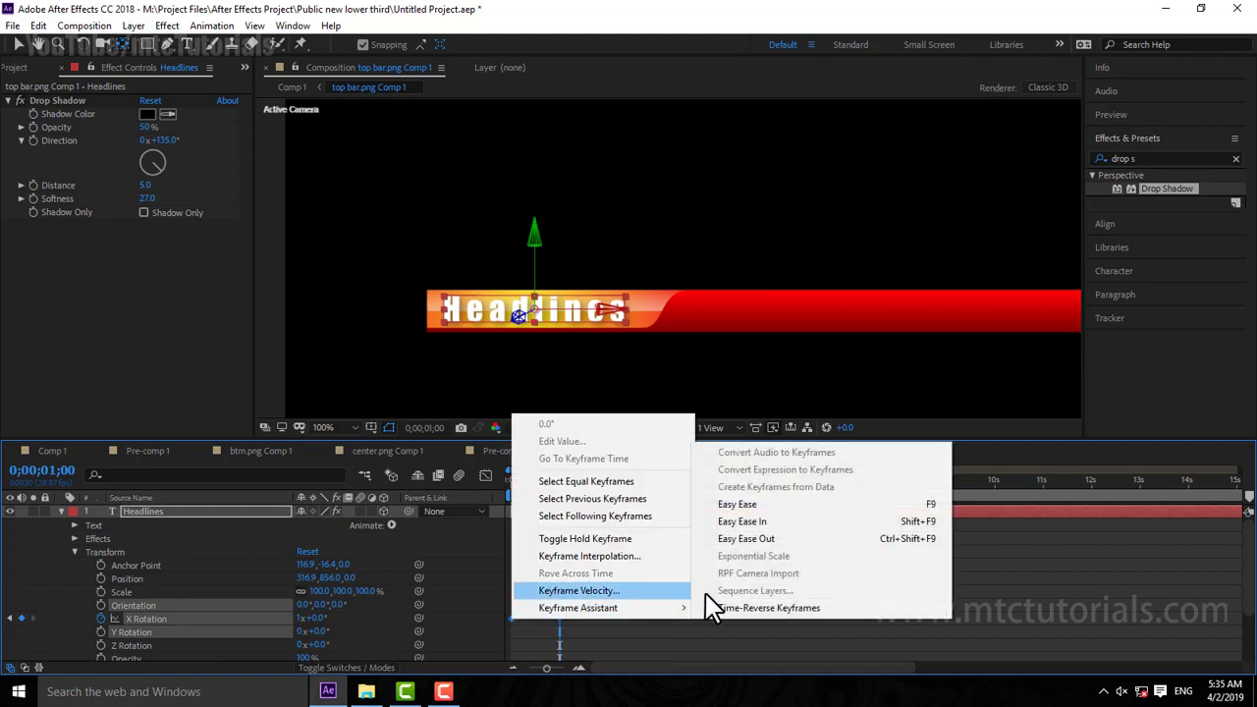
{"action": "left_click", "coordinate": [776, 503]}
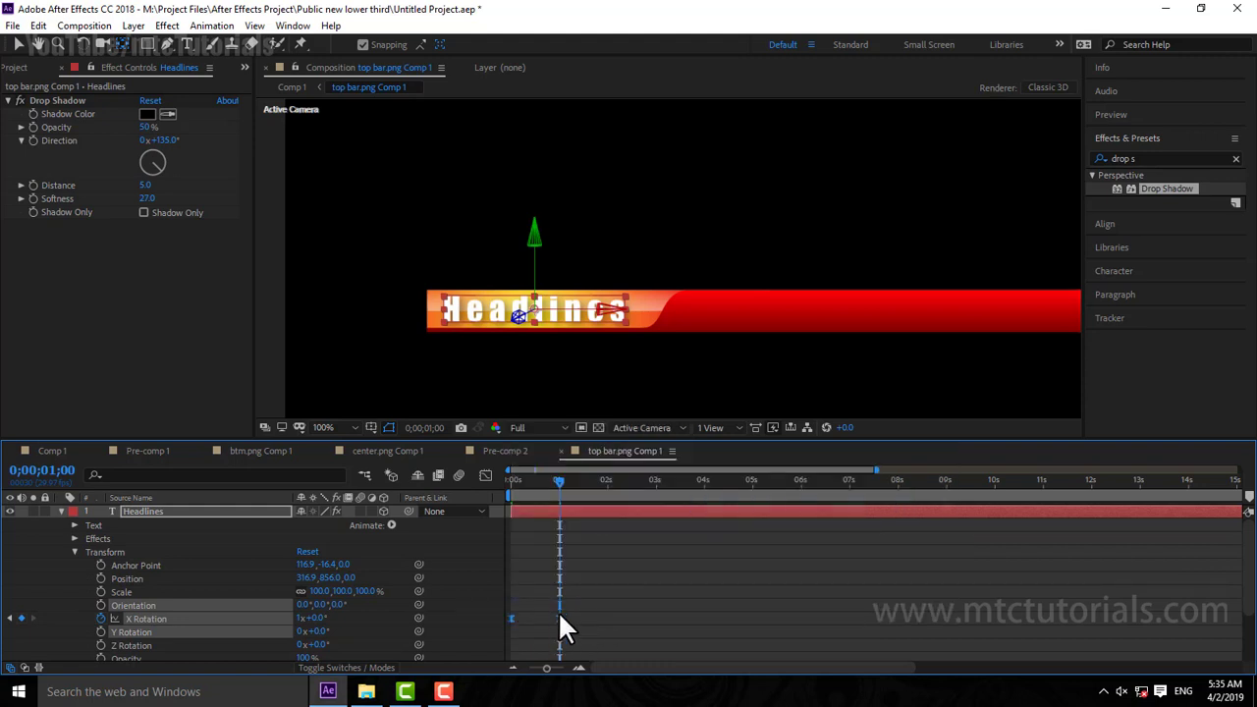
{"action": "right_click", "coordinate": [558, 616]}
{"action": "left_click", "coordinate": [617, 583]}
{"action": "left_click", "coordinate": [489, 336]}
{"action": "type", "text": "100"}
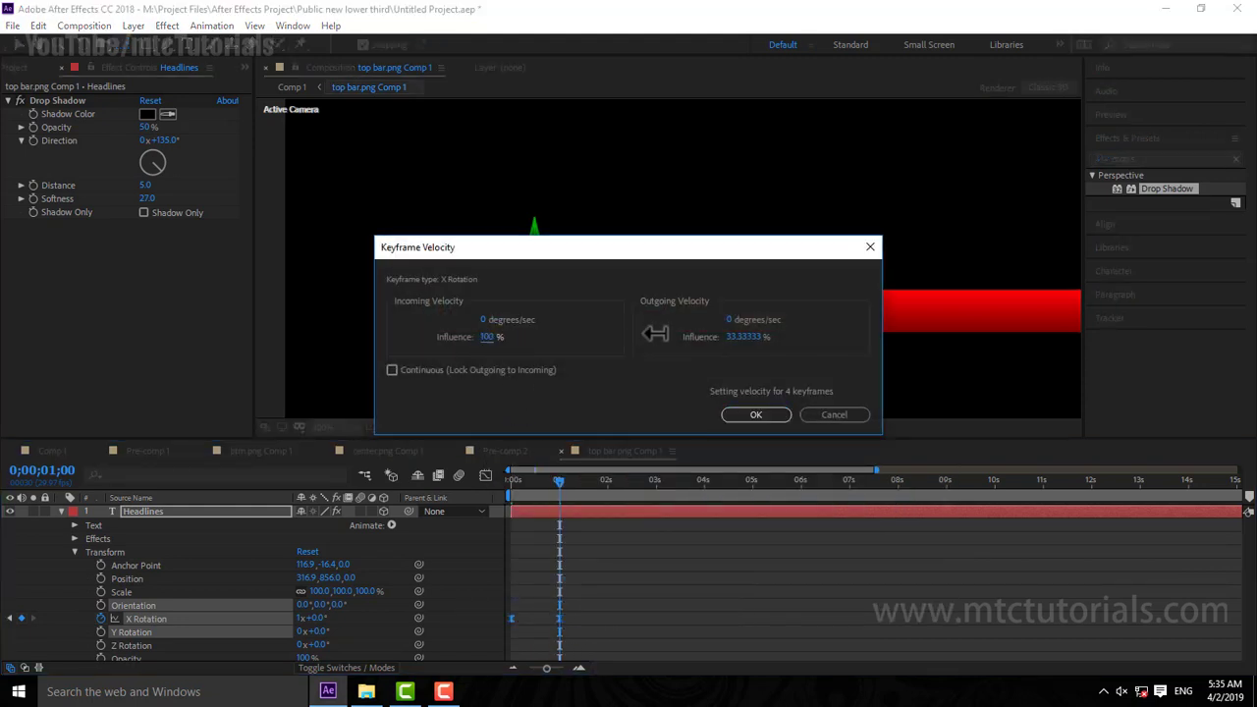
{"action": "left_click", "coordinate": [756, 415]}
Step: Preview the flip and trim the Headlines layer to end around 2.5 seconds
{"action": "key", "text": "Home"}
{"action": "key", "text": "space"}
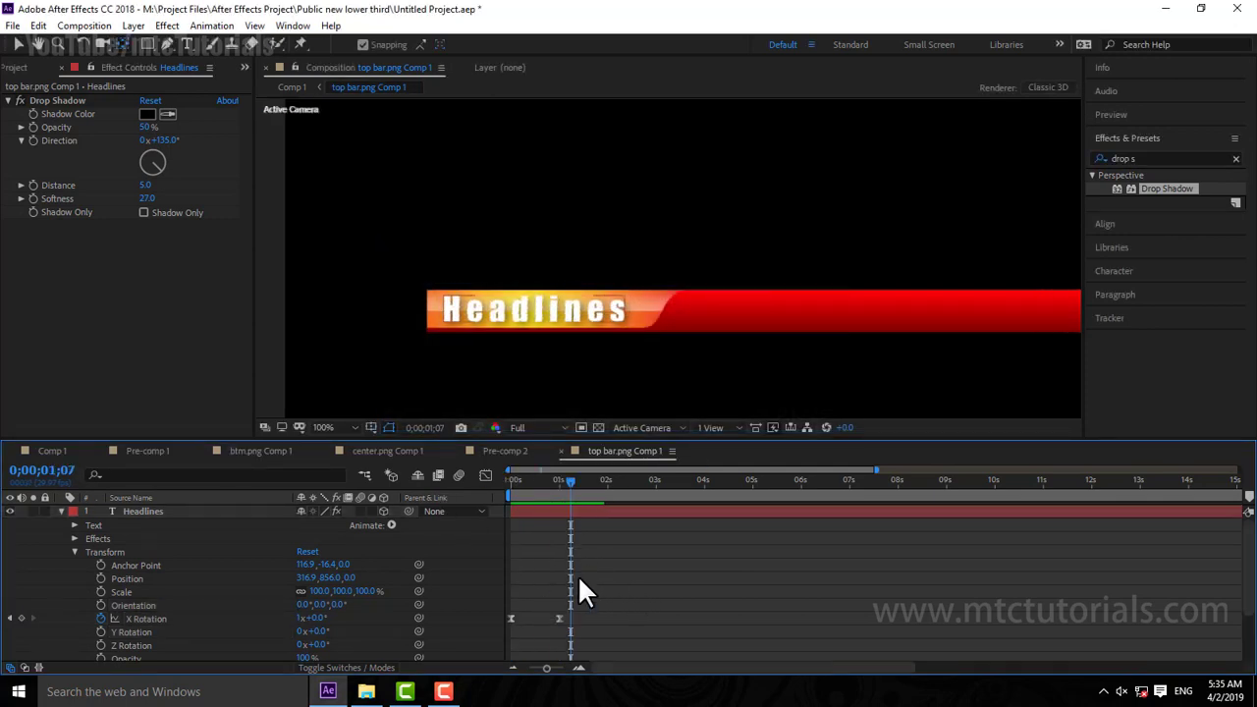
{"action": "left_click_drag", "start_coordinate": [546, 668], "coordinate": [528, 668]}
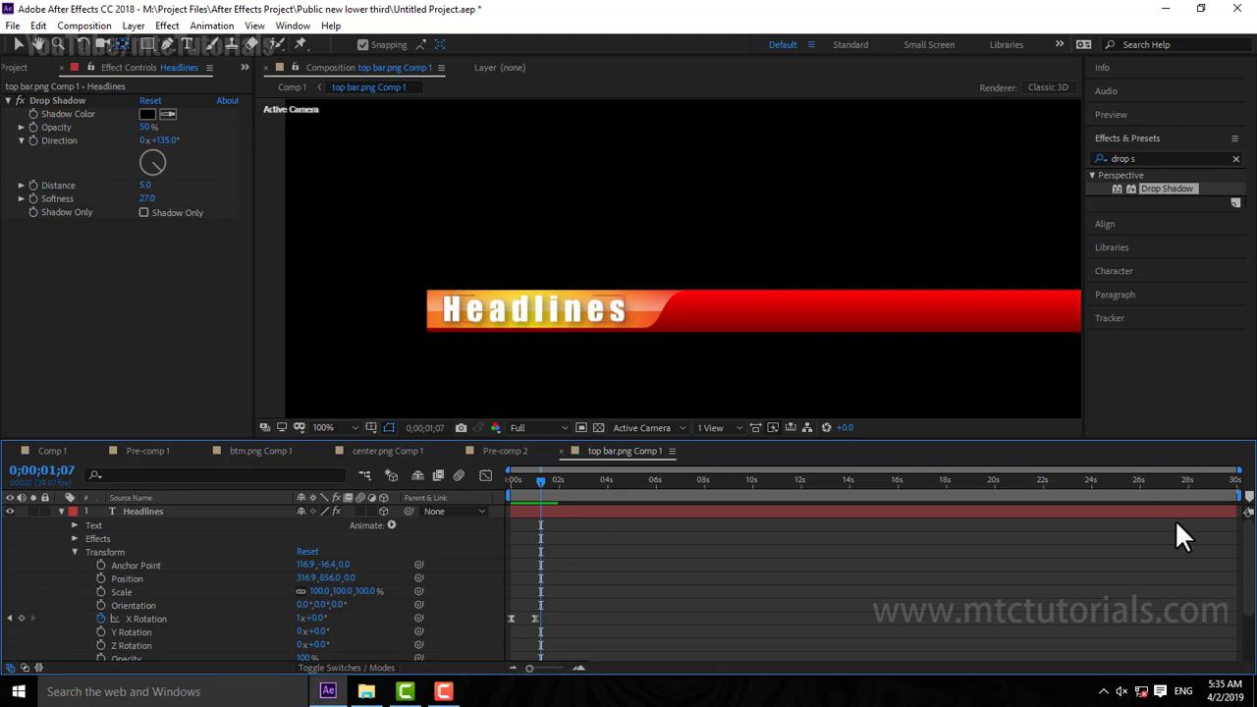
{"action": "mouse_move", "coordinate": [1235, 513]}
{"action": "left_mouse_down"}
{"action": "mouse_move", "coordinate": [559, 546]}
{"action": "mouse_move", "coordinate": [587, 535]}
{"action": "left_mouse_up"}
Step: Duplicate Headlines as Headlines 2 and start the copy near 3 seconds
{"action": "left_click", "coordinate": [36, 26]}
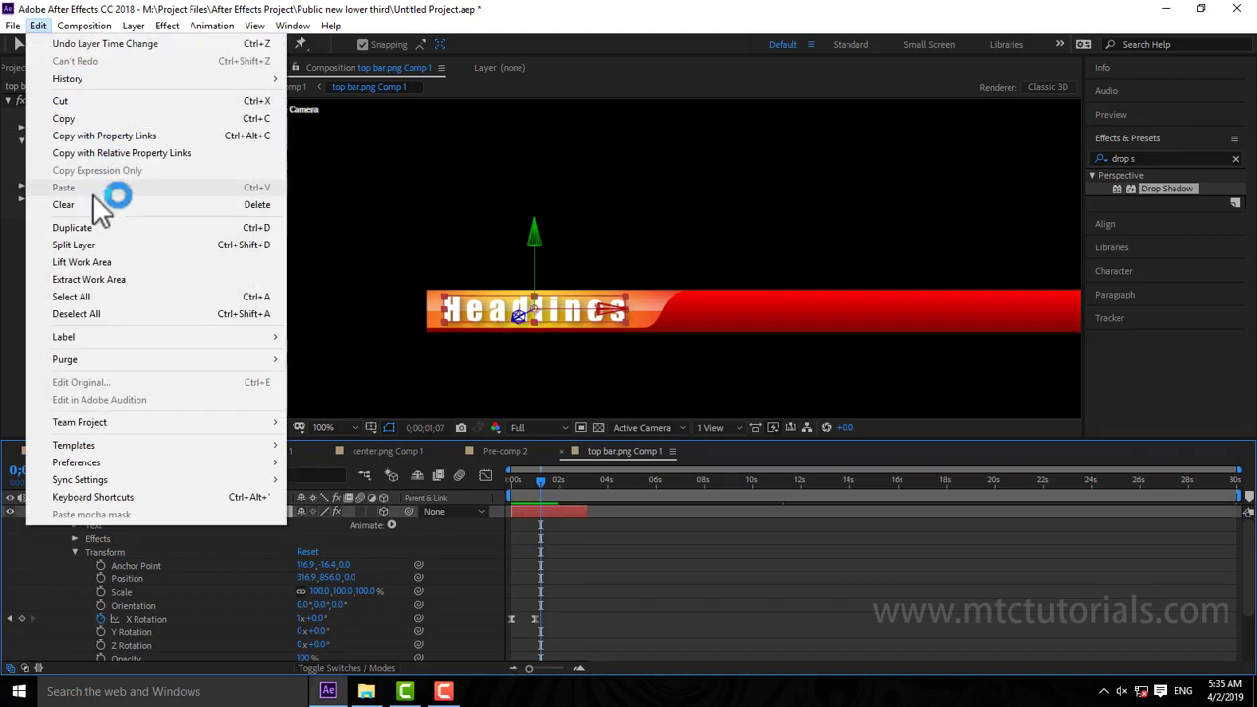
{"action": "left_click", "coordinate": [91, 224]}
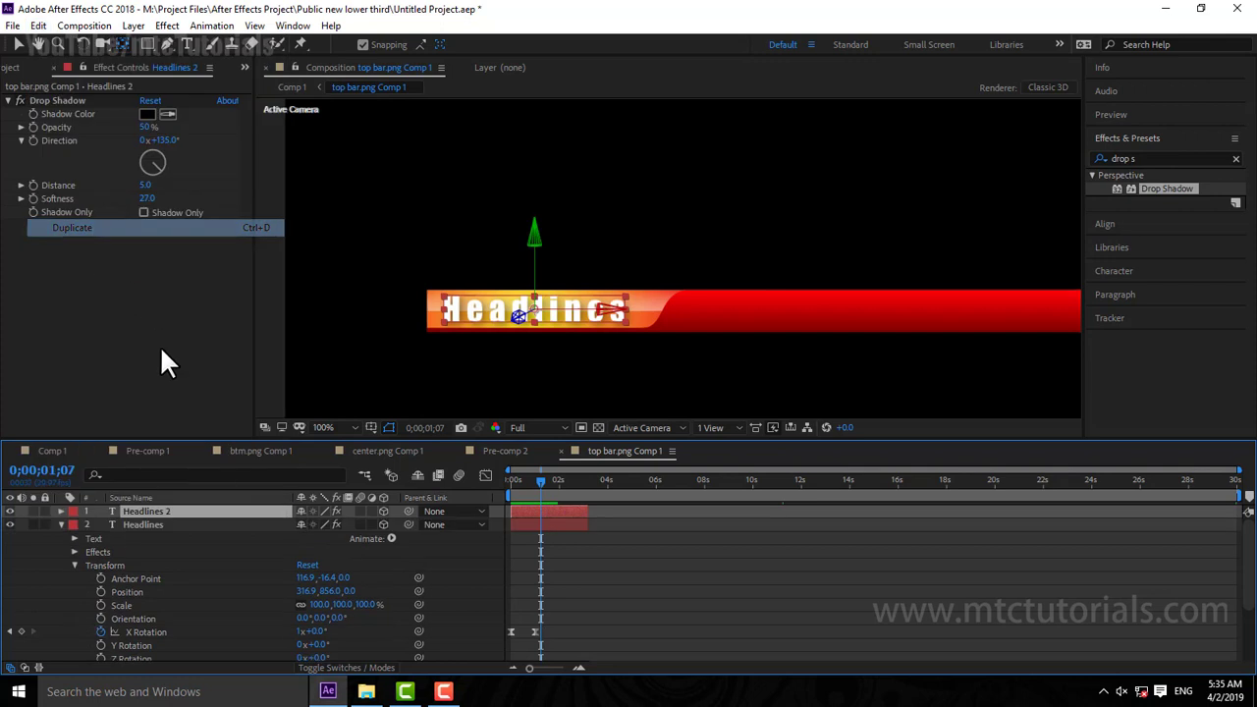
{"action": "left_click", "coordinate": [21, 41]}
{"action": "left_click_drag", "start_coordinate": [570, 512], "coordinate": [649, 517]}
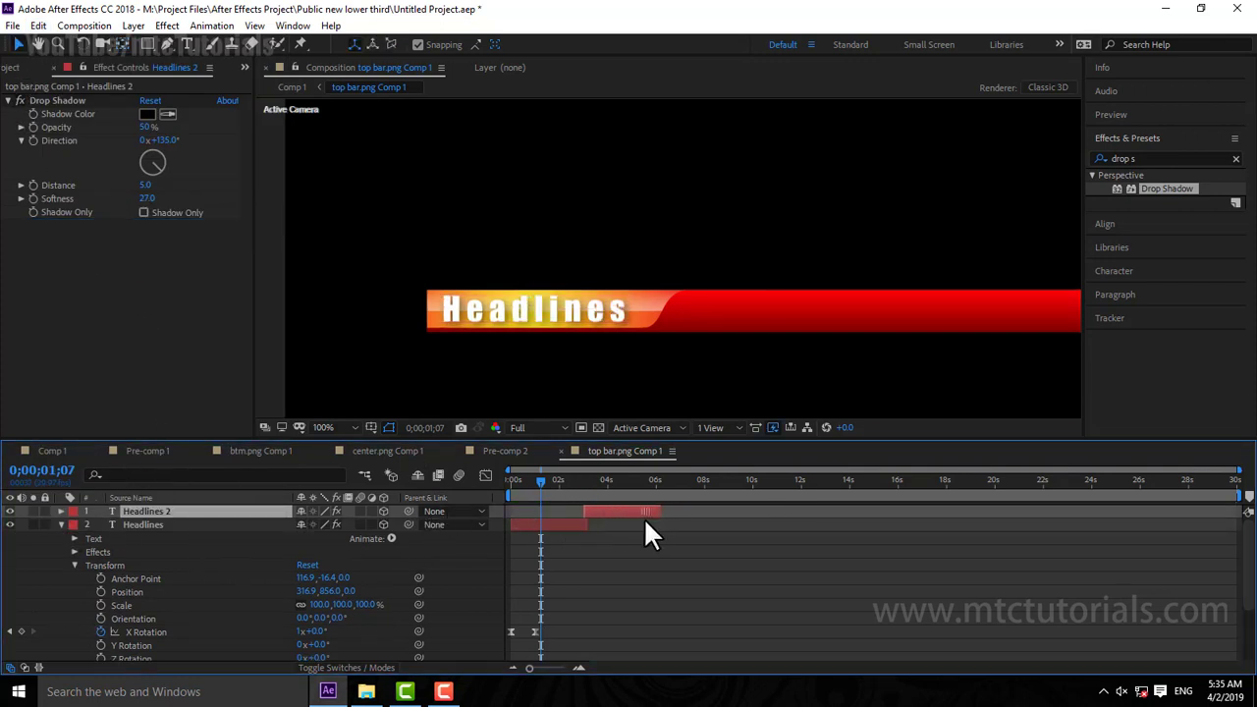
Step: Preview the flip timing, then drag OP (2).png from the footage folder into the composition
{"action": "key", "text": "space"}
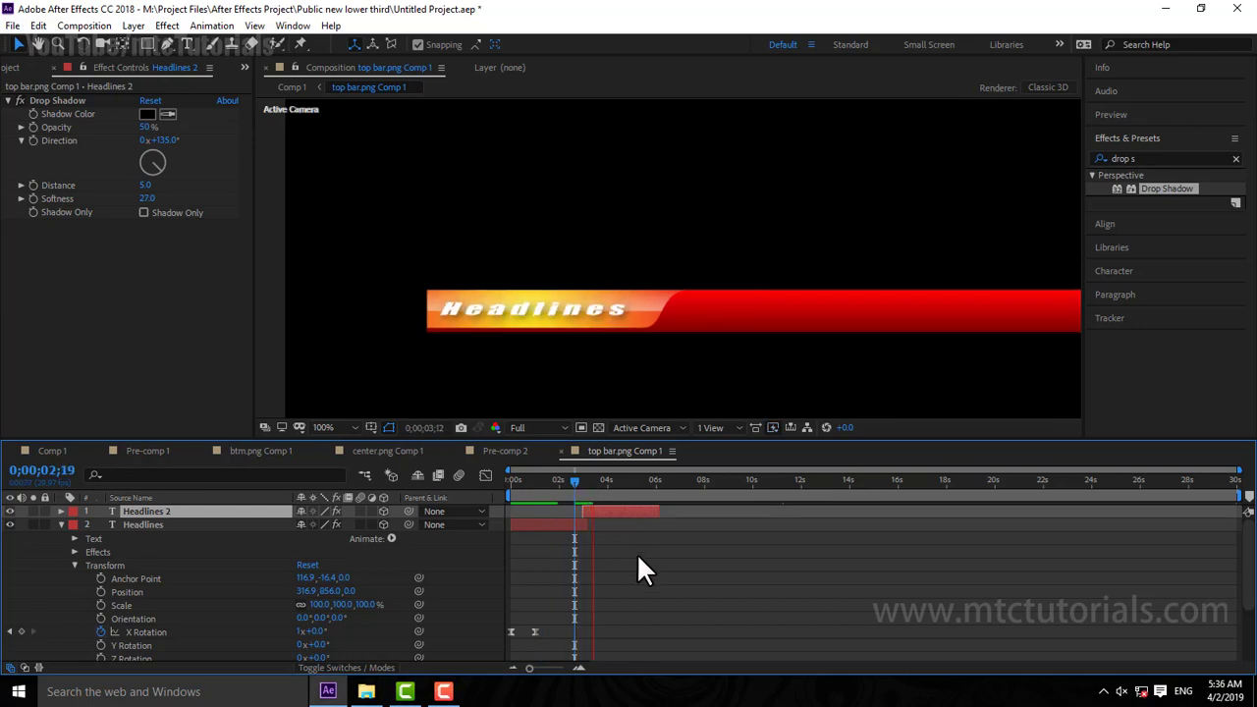
{"action": "left_click_drag", "start_coordinate": [583, 479], "coordinate": [577, 484]}
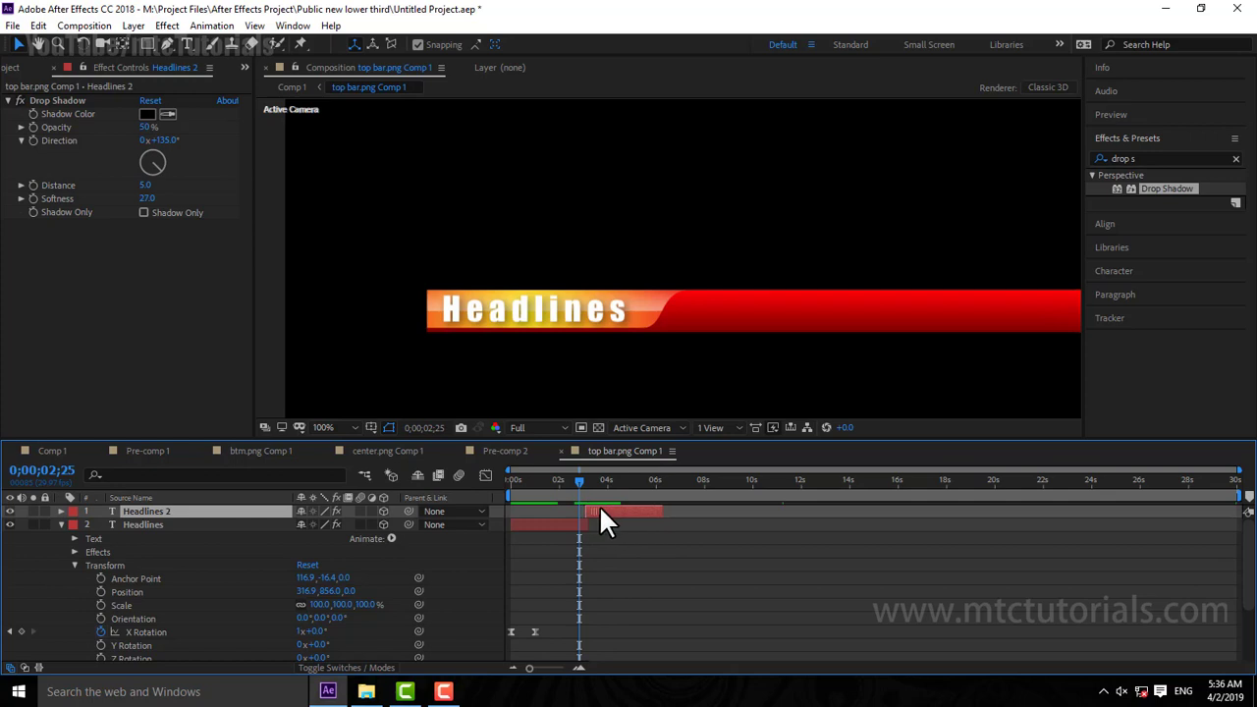
{"action": "left_click", "coordinate": [579, 668]}
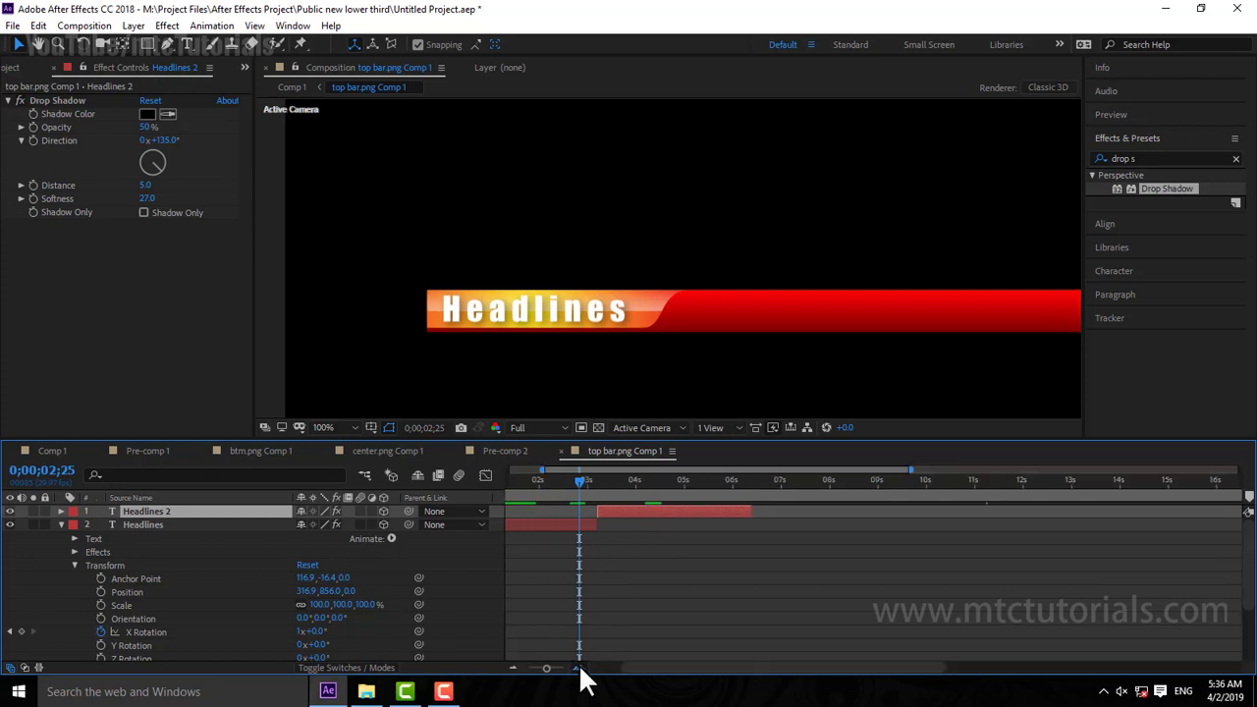
{"action": "left_click", "coordinate": [578, 668]}
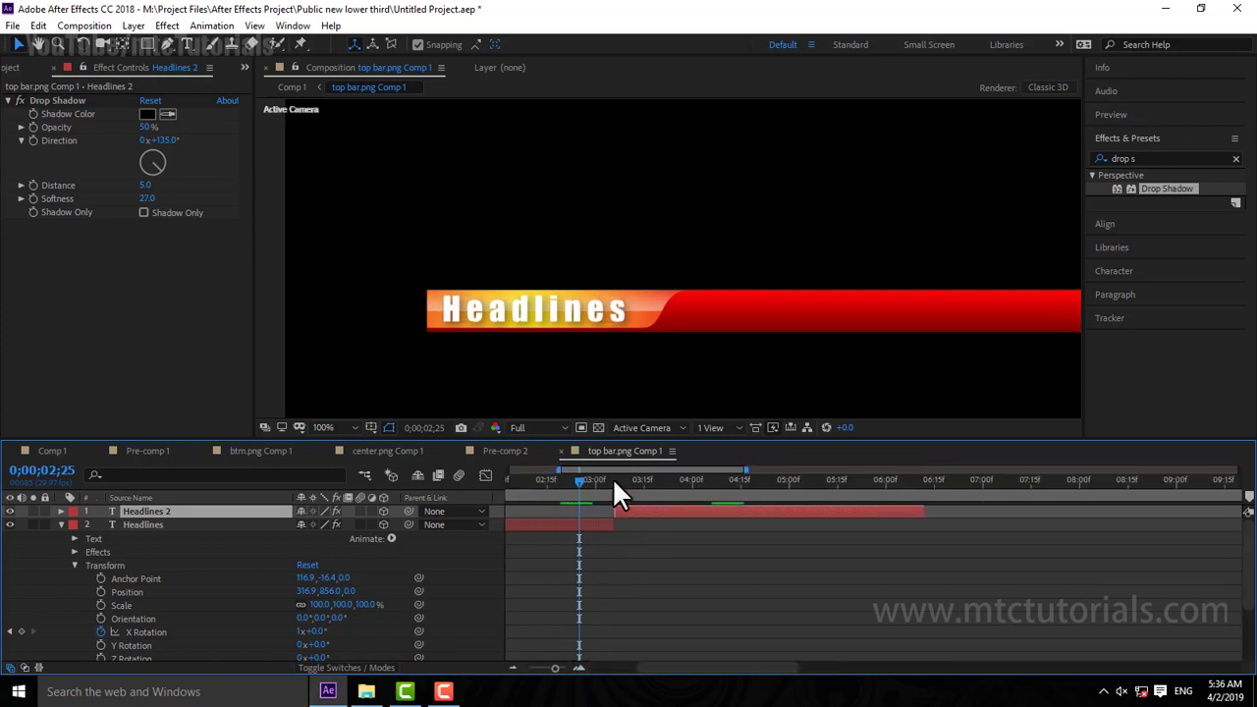
{"action": "left_click", "coordinate": [592, 479]}
{"action": "key", "text": "space"}
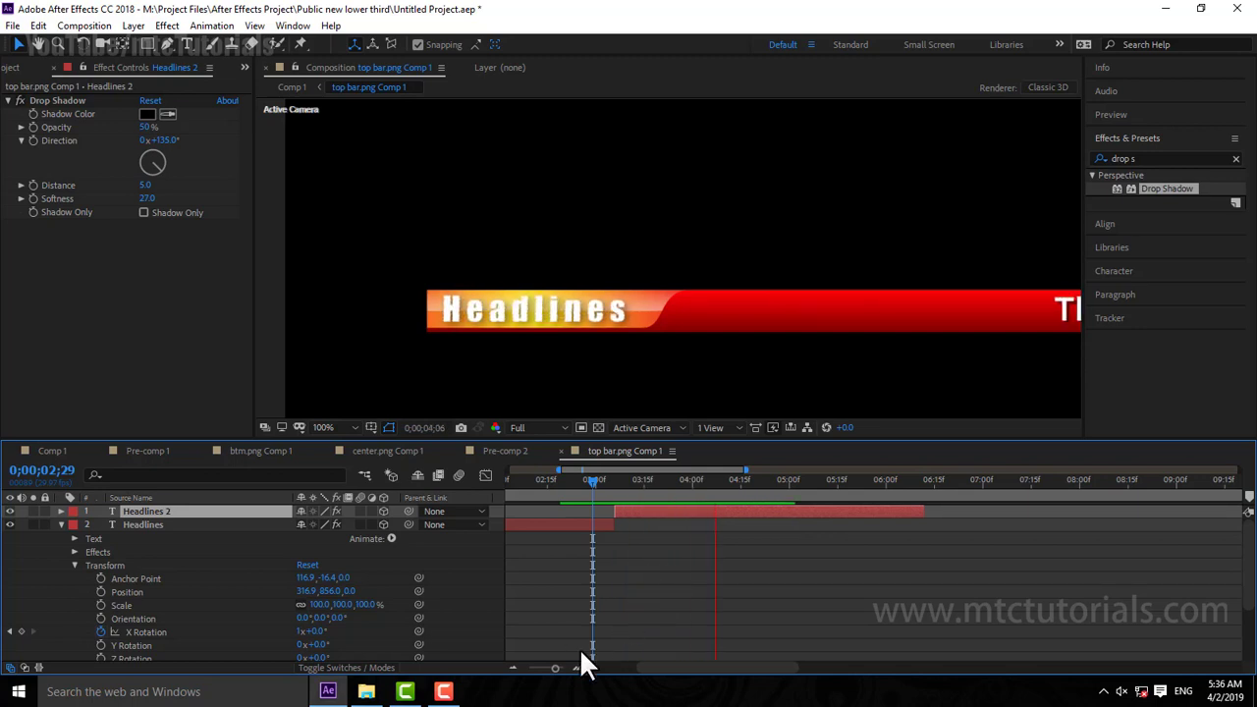
{"action": "left_click_drag", "start_coordinate": [555, 668], "coordinate": [529, 668]}
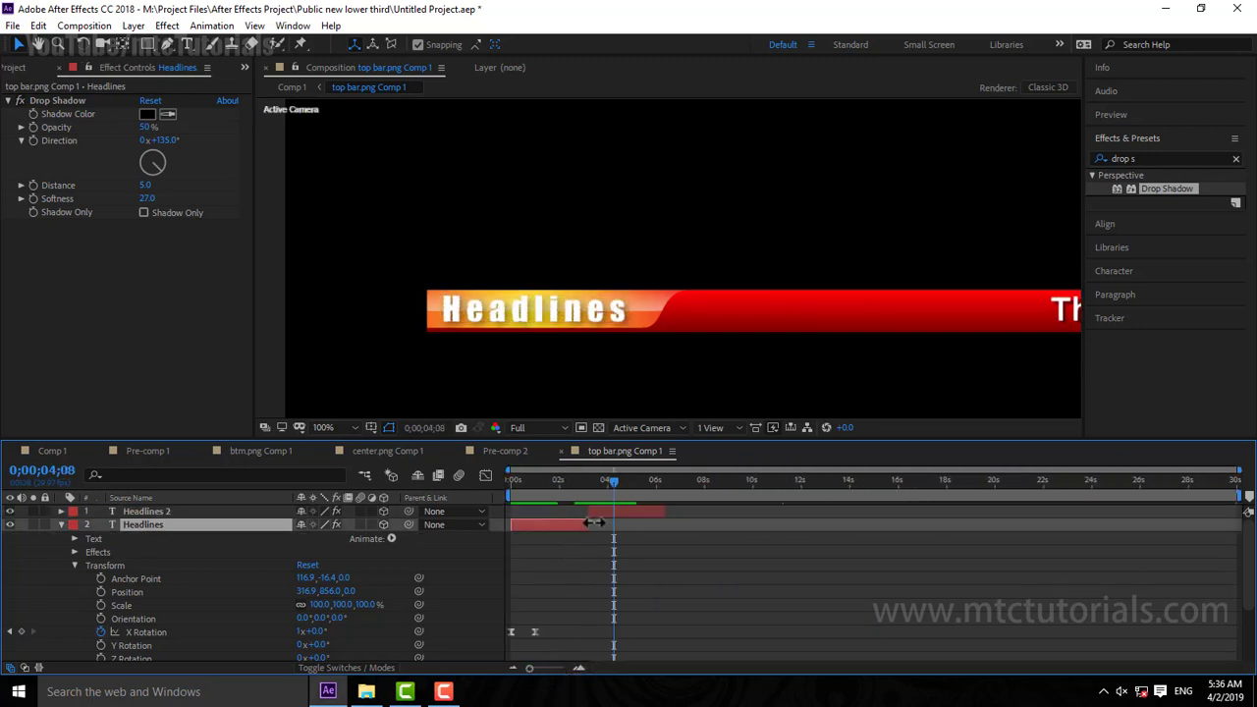
{"action": "left_click_drag", "start_coordinate": [613, 482], "coordinate": [583, 483]}
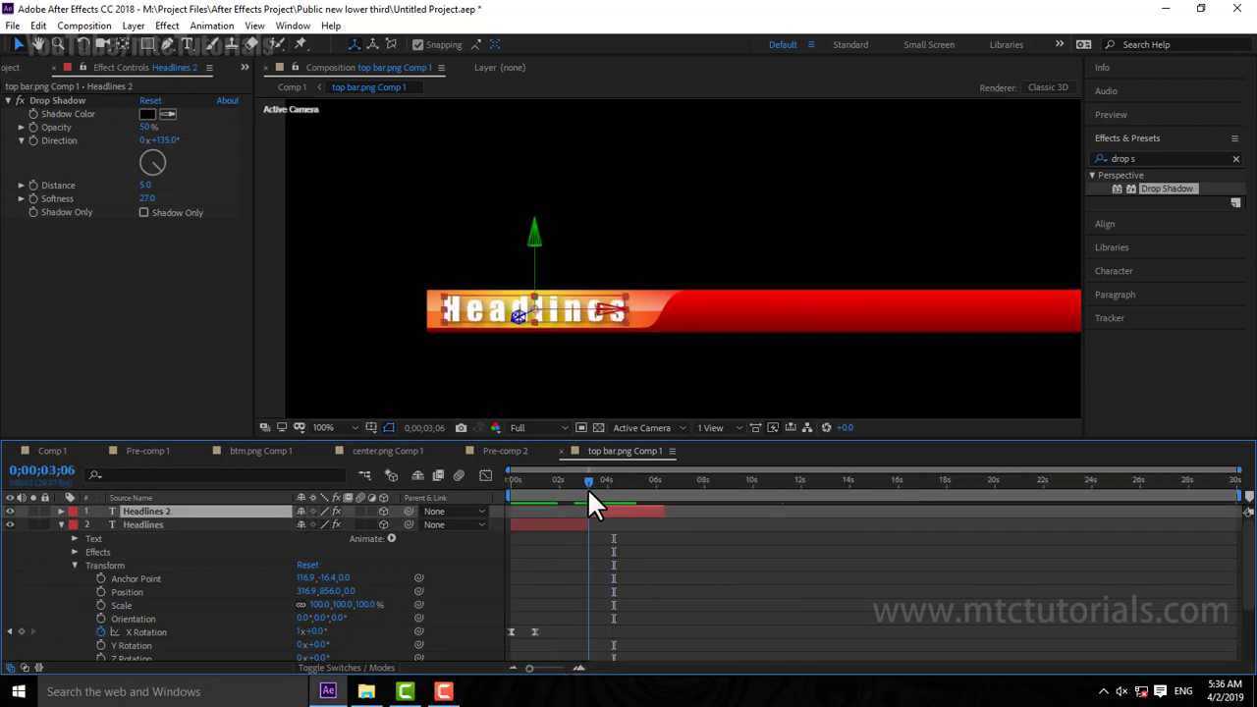
{"action": "left_click", "coordinate": [366, 691]}
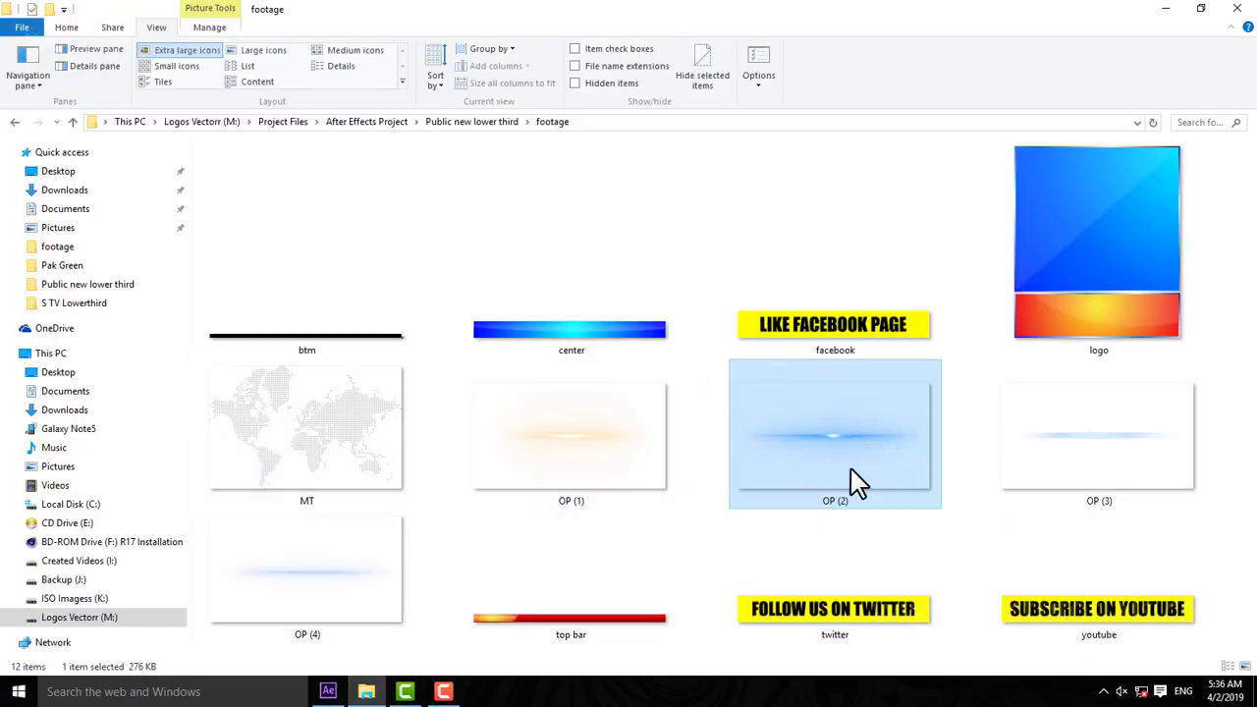
{"action": "mouse_move", "coordinate": [841, 449]}
{"action": "left_mouse_down"}
{"action": "mouse_move", "coordinate": [447, 663]}
{"action": "mouse_move", "coordinate": [214, 552]}
{"action": "left_mouse_up"}
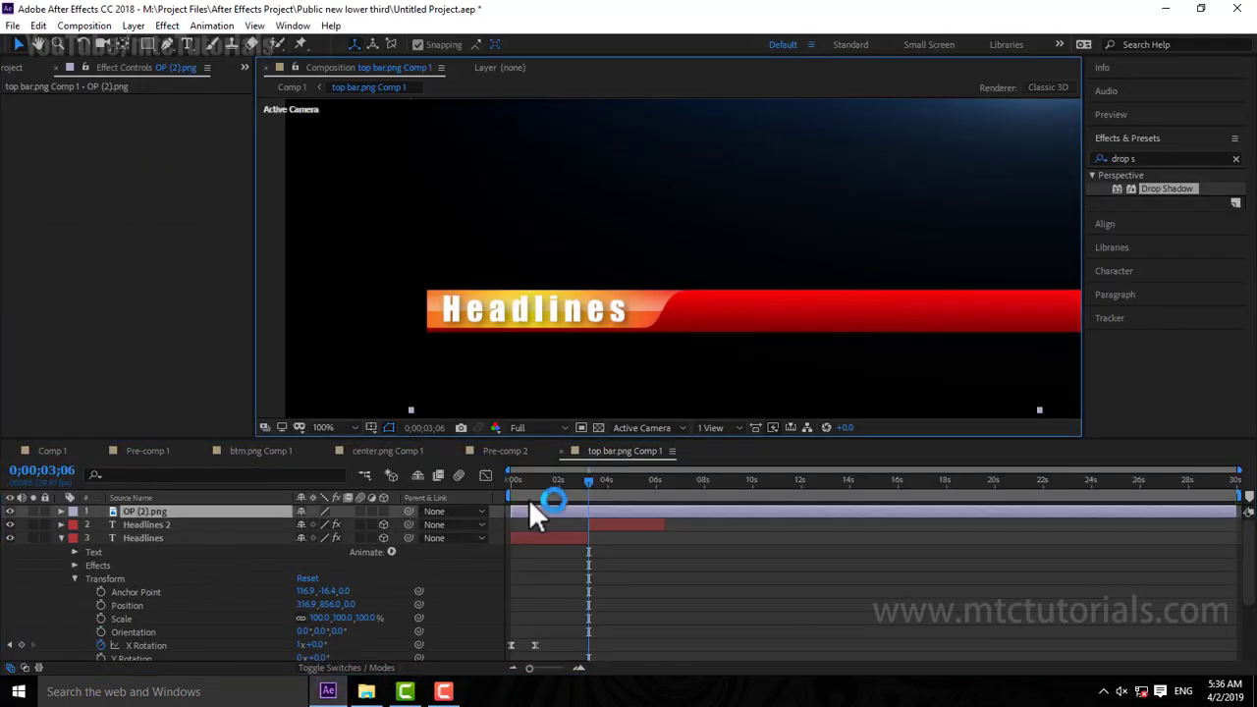
Step: Position the OP (2) flare over the Headlines box and mask it with a rectangle
{"action": "key", "text": "comma"}
{"action": "key", "text": "comma"}
{"action": "left_click_drag", "start_coordinate": [850, 157], "coordinate": [605, 286]}
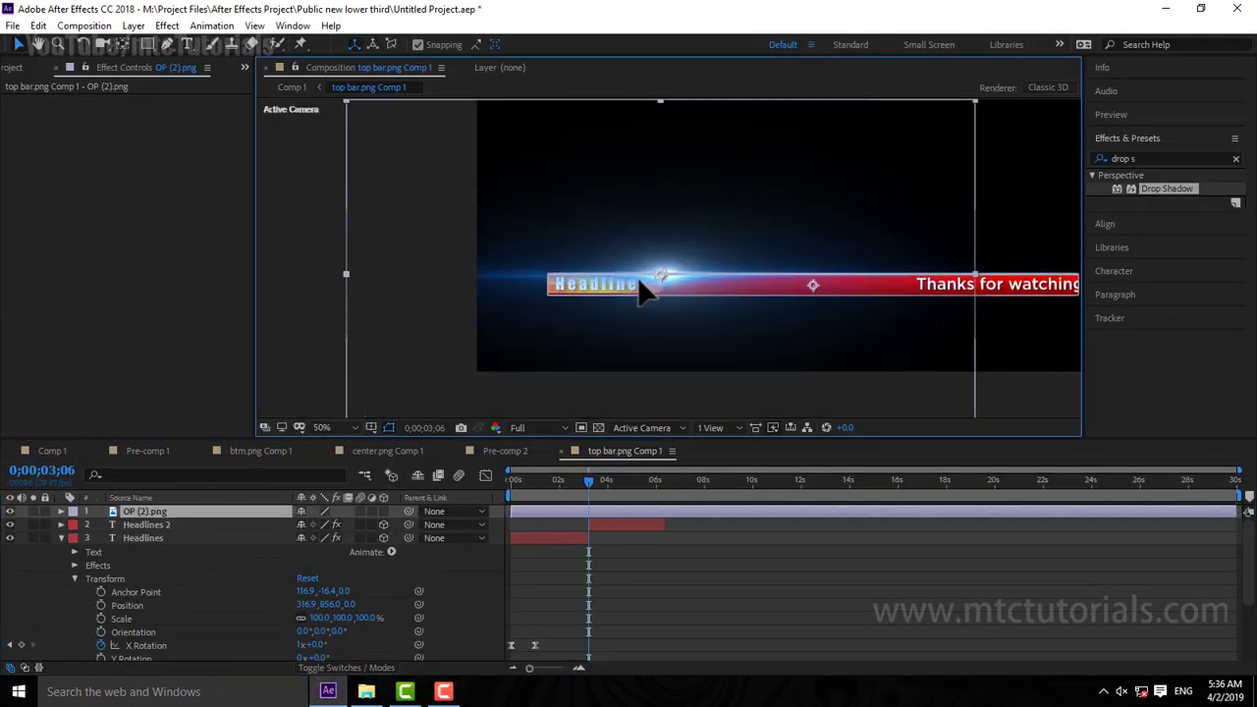
{"action": "key", "text": "period"}
{"action": "key", "text": "period"}
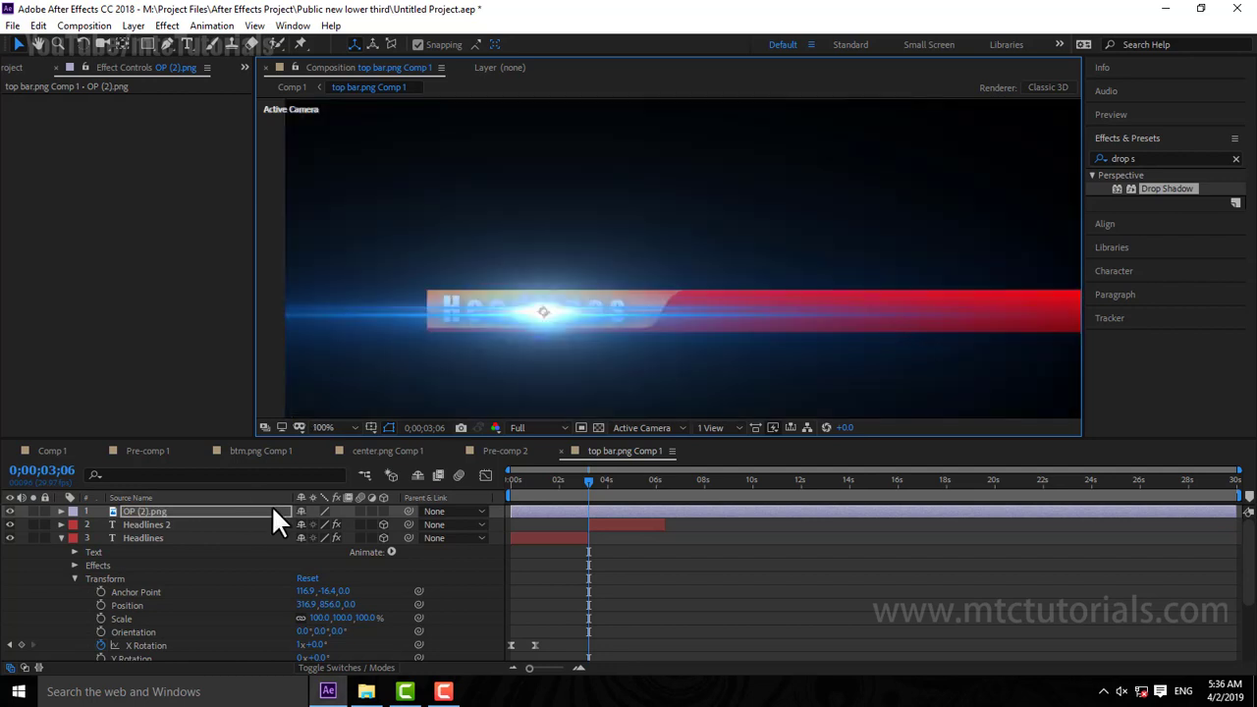
{"action": "left_click", "coordinate": [149, 44]}
{"action": "left_click_drag", "start_coordinate": [425, 288], "coordinate": [681, 330]}
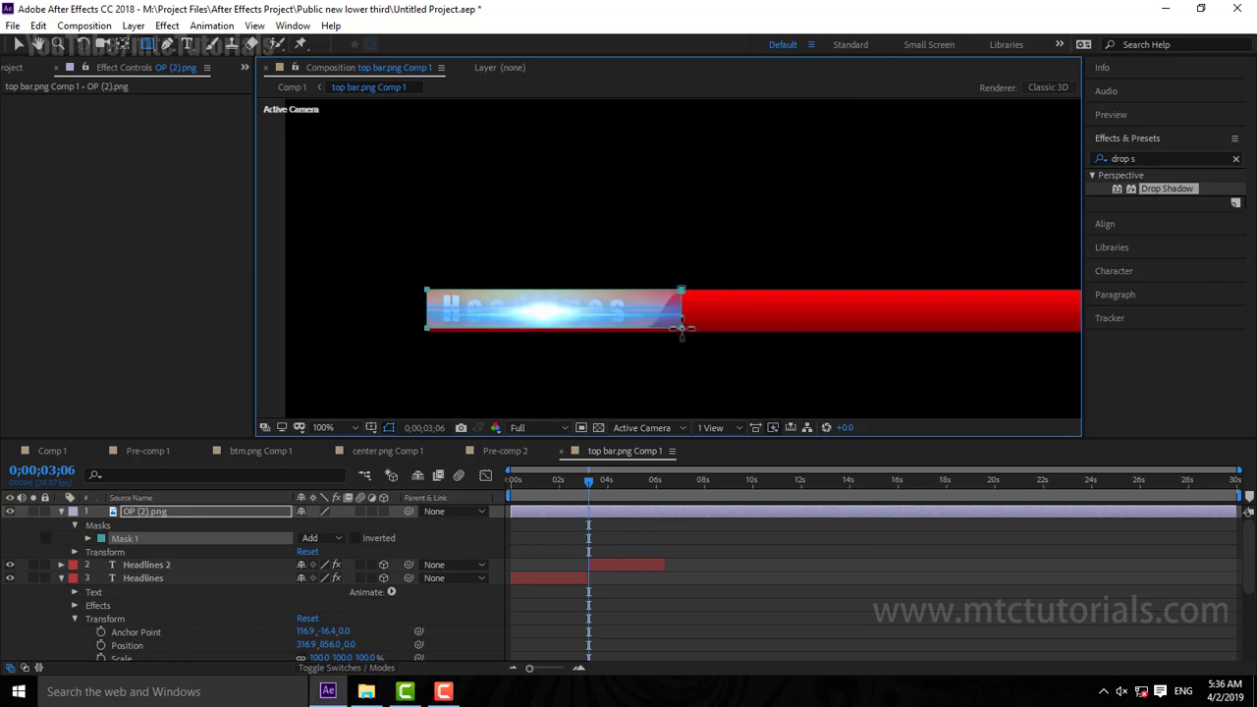
Step: Shorten the flare layer's duration and select both Headlines layers
{"action": "left_click", "coordinate": [643, 574]}
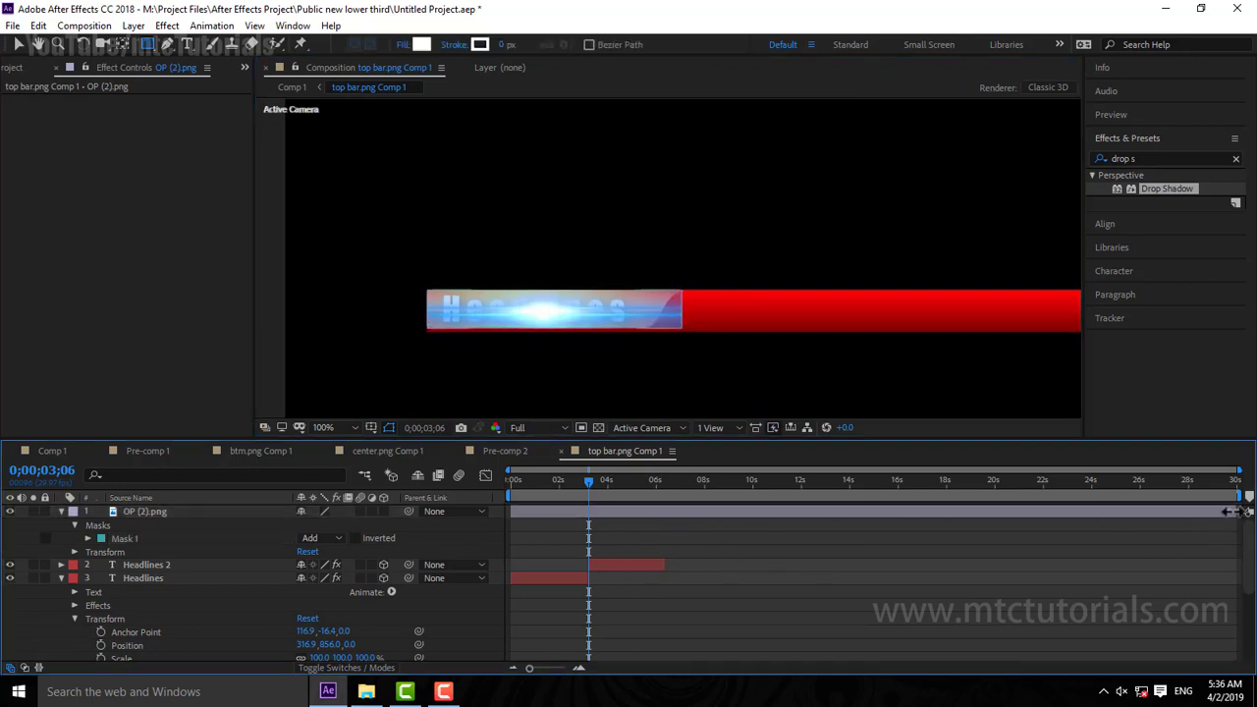
{"action": "left_click_drag", "start_coordinate": [1245, 512], "coordinate": [579, 511]}
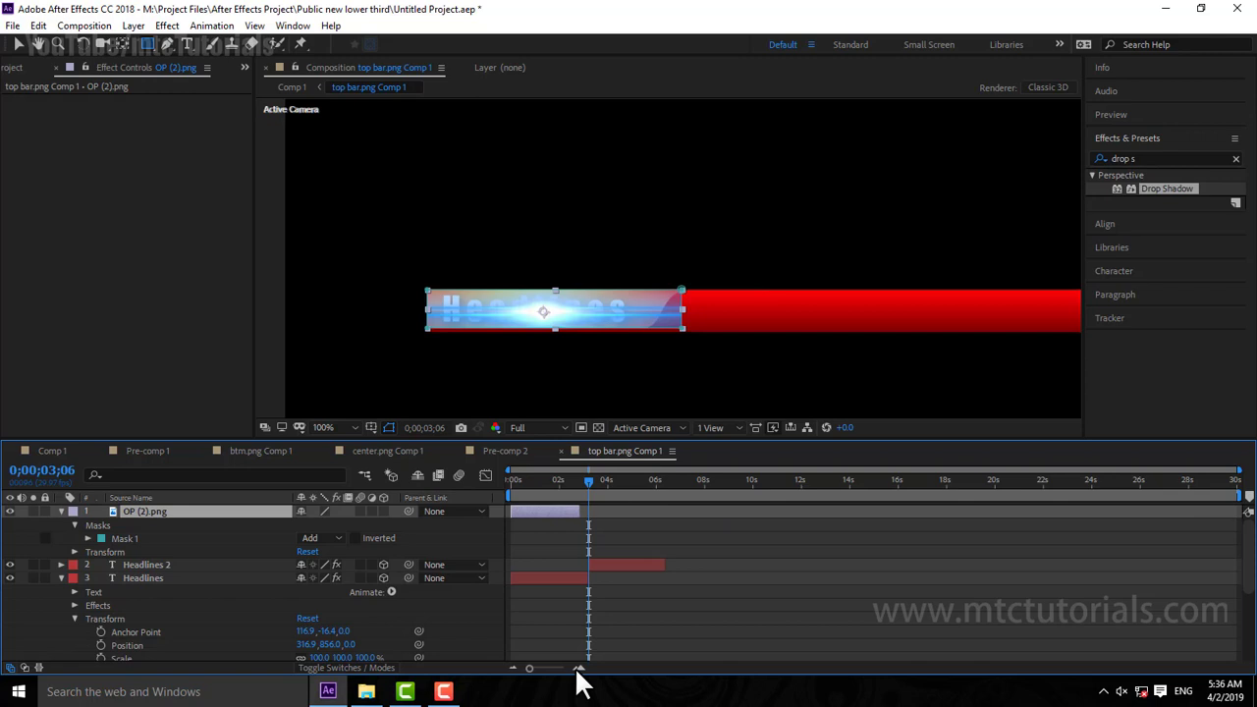
{"action": "left_click", "coordinate": [578, 669]}
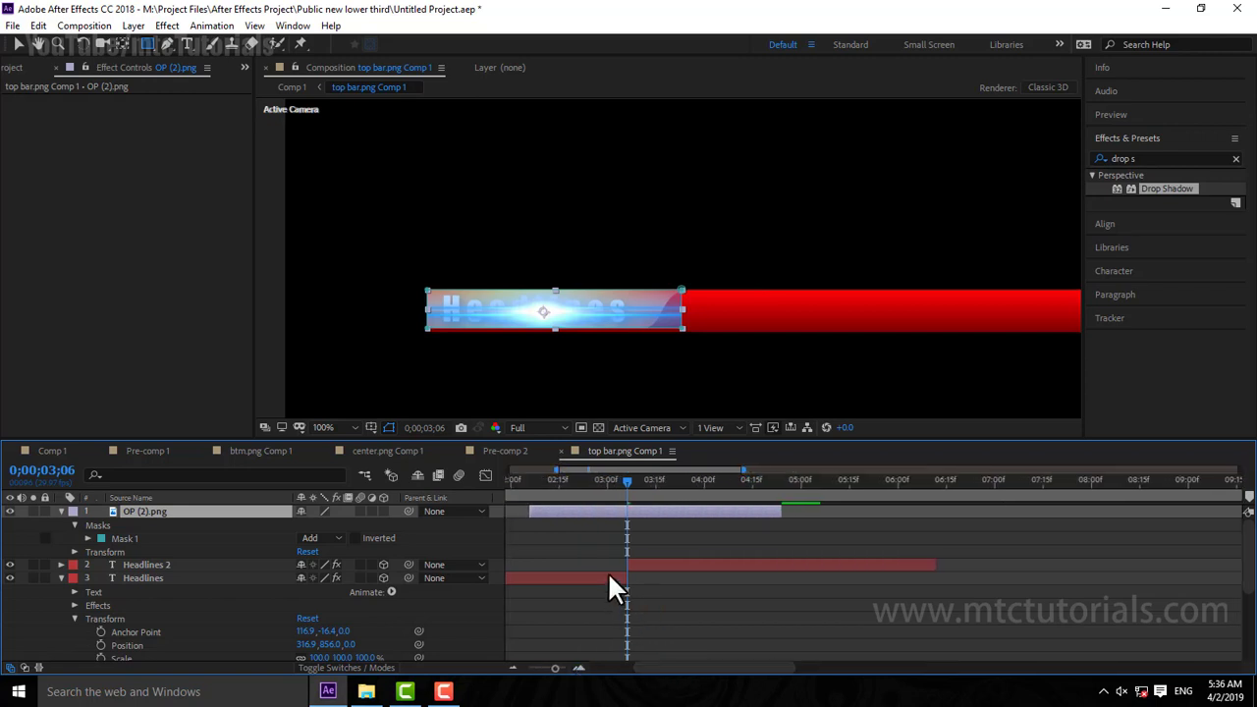
{"action": "left_click", "coordinate": [609, 577]}
{"action": "left_click", "coordinate": [671, 566], "text": "shift"}
Step: Start the OP (2) flare at 3;06 where Headlines flips and end it around 3;20
{"action": "key", "text": "u"}
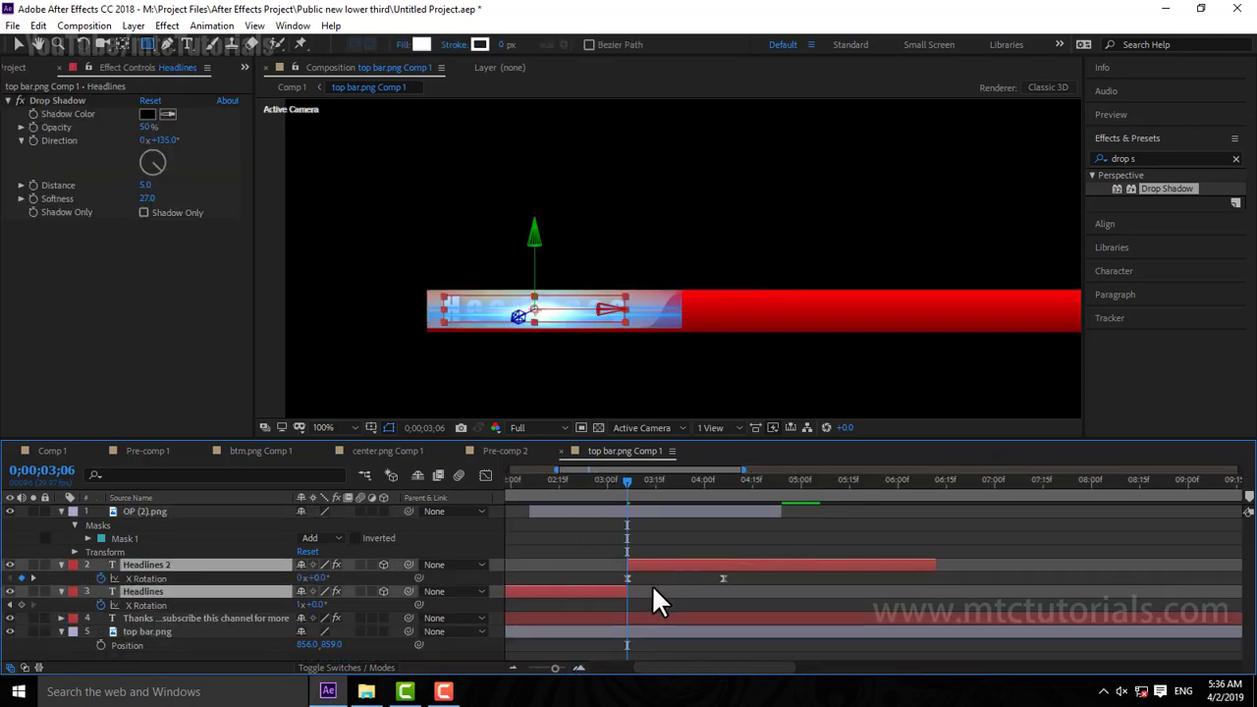
{"action": "left_click", "coordinate": [599, 585]}
{"action": "left_click", "coordinate": [598, 589]}
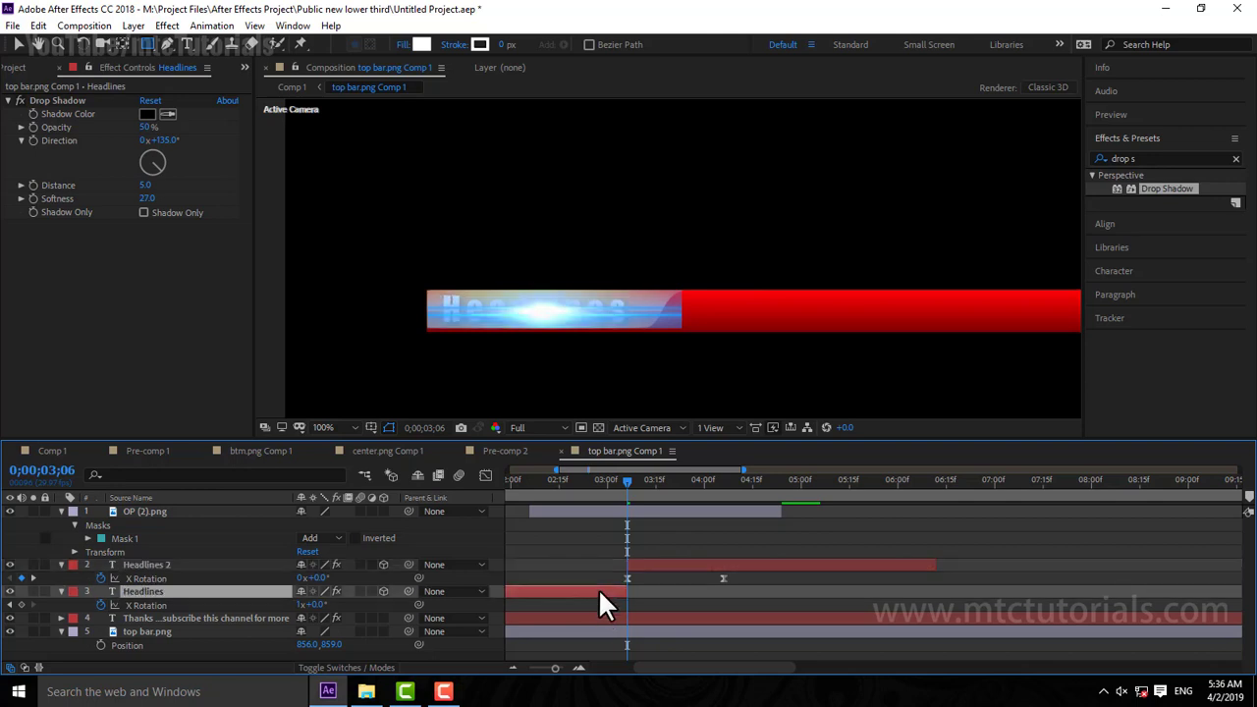
{"action": "key", "text": "u"}
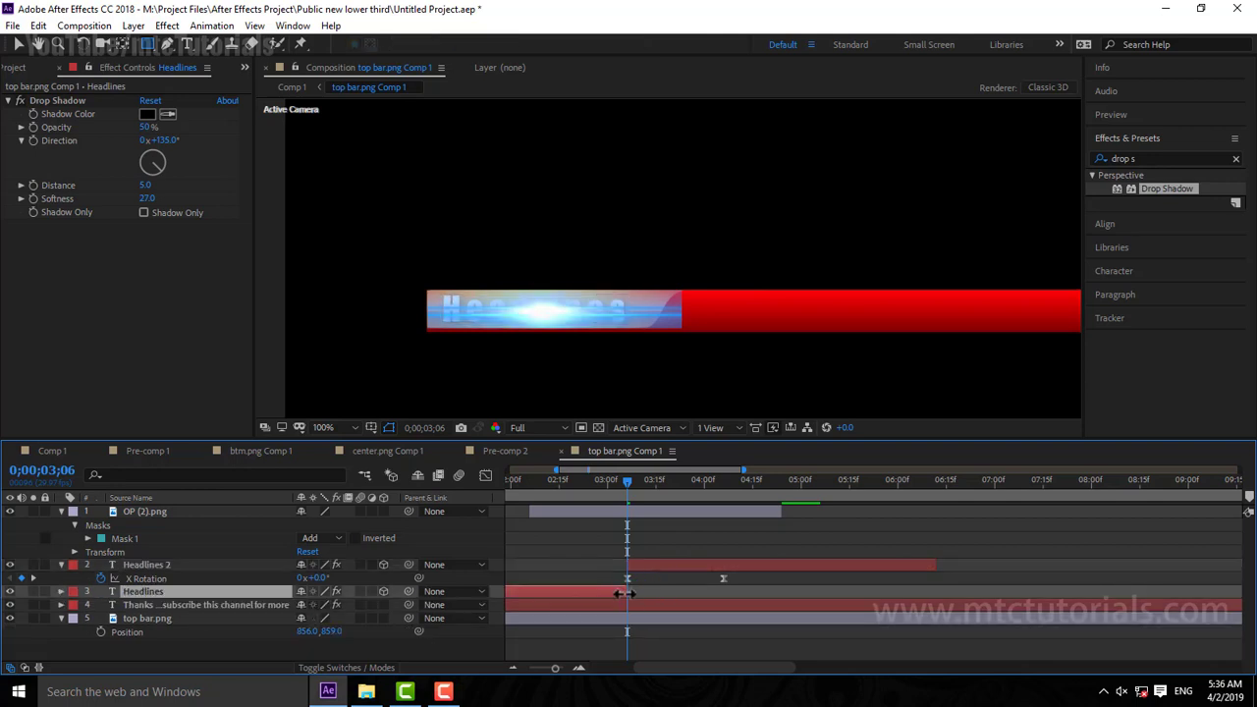
{"action": "key", "text": "u"}
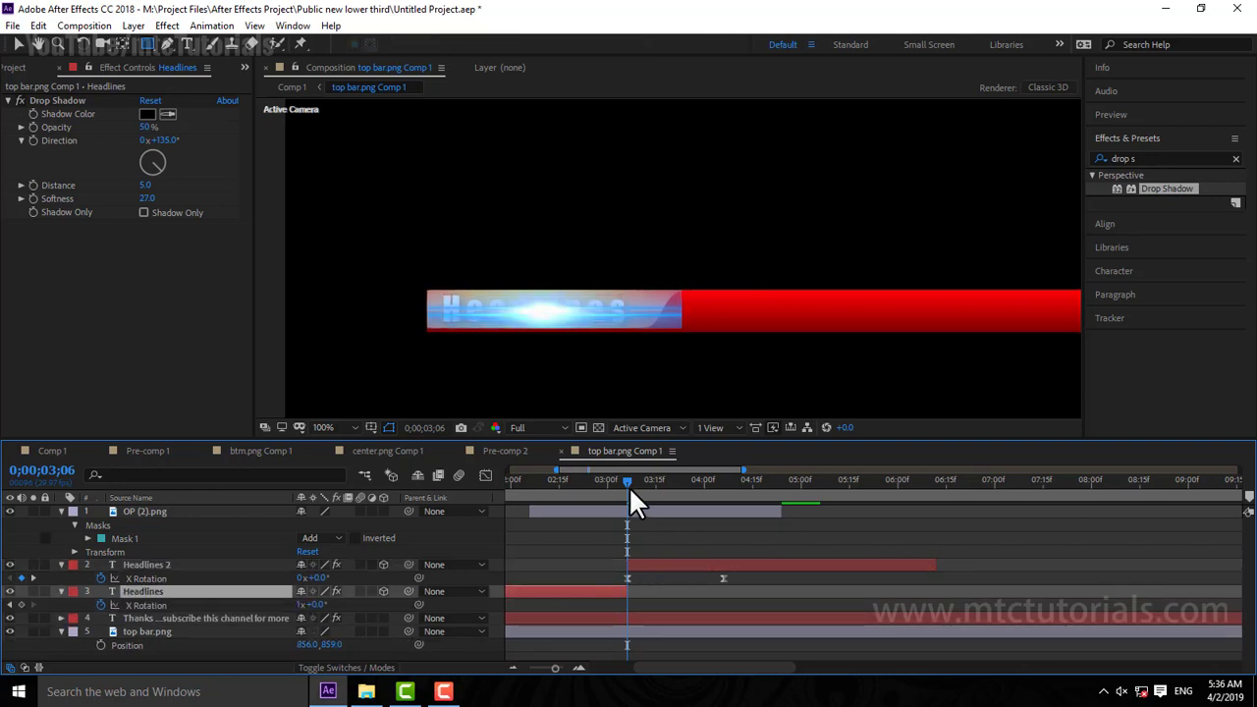
{"action": "mouse_move", "coordinate": [543, 481]}
{"action": "left_mouse_down"}
{"action": "mouse_move", "coordinate": [519, 484]}
{"action": "mouse_move", "coordinate": [632, 491]}
{"action": "left_mouse_up"}
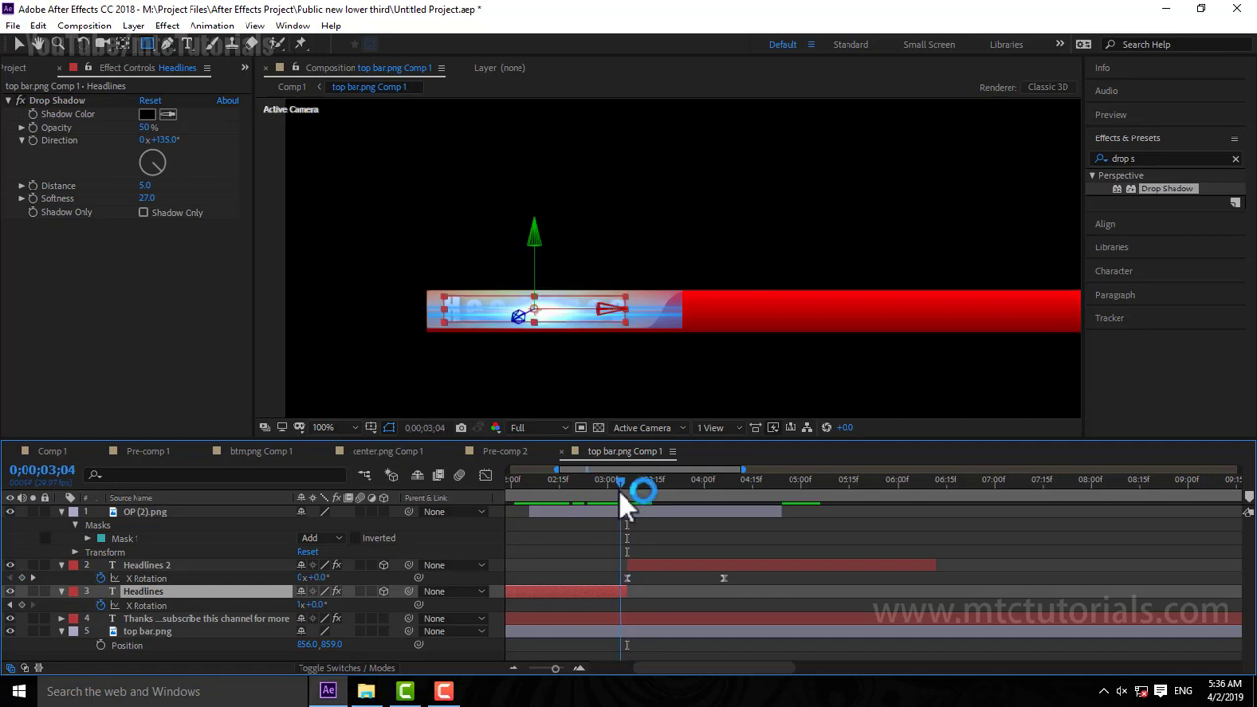
{"action": "mouse_move", "coordinate": [630, 487]}
{"action": "left_mouse_down"}
{"action": "mouse_move", "coordinate": [654, 512]}
{"action": "mouse_move", "coordinate": [683, 512]}
{"action": "left_mouse_up"}
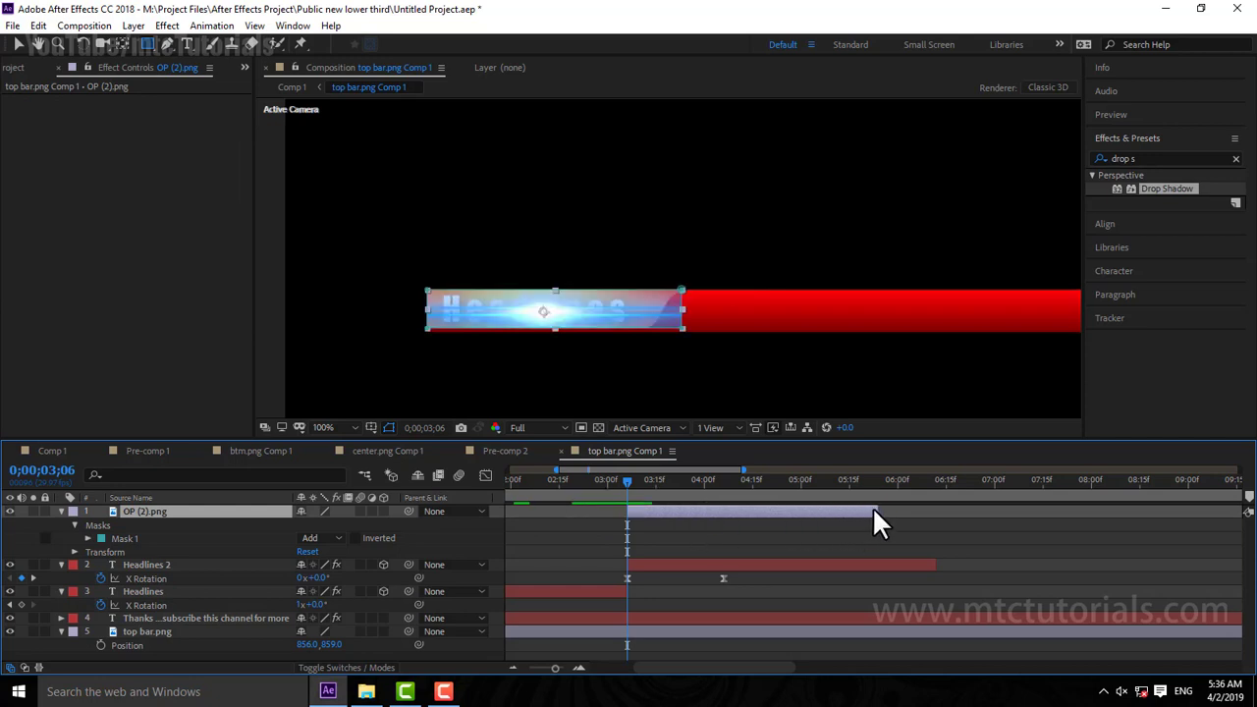
{"action": "mouse_move", "coordinate": [876, 512]}
{"action": "left_mouse_down"}
{"action": "mouse_move", "coordinate": [698, 512]}
{"action": "mouse_move", "coordinate": [626, 484]}
{"action": "left_mouse_up"}
{"action": "left_click", "coordinate": [699, 480]}
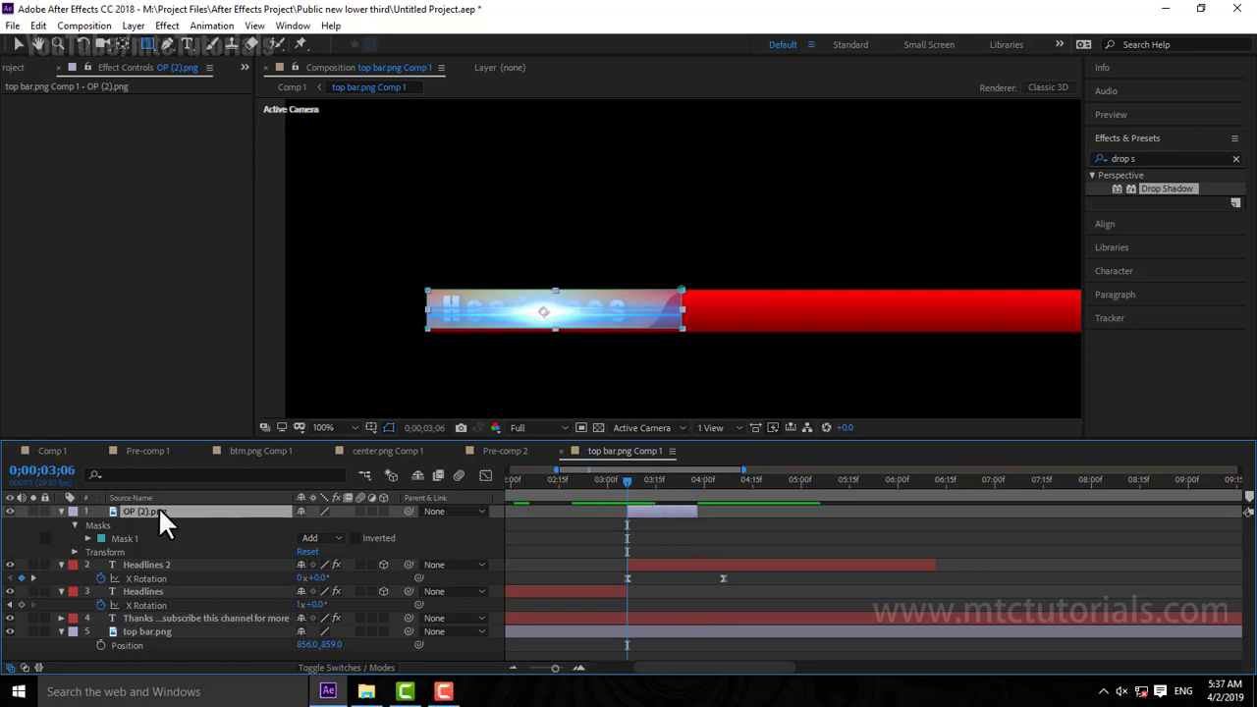
Step: Keyframe the OP (2).png flare's Opacity at 0% at 0;00;03;06, then scrub forward to preview it
{"action": "key", "text": "t"}
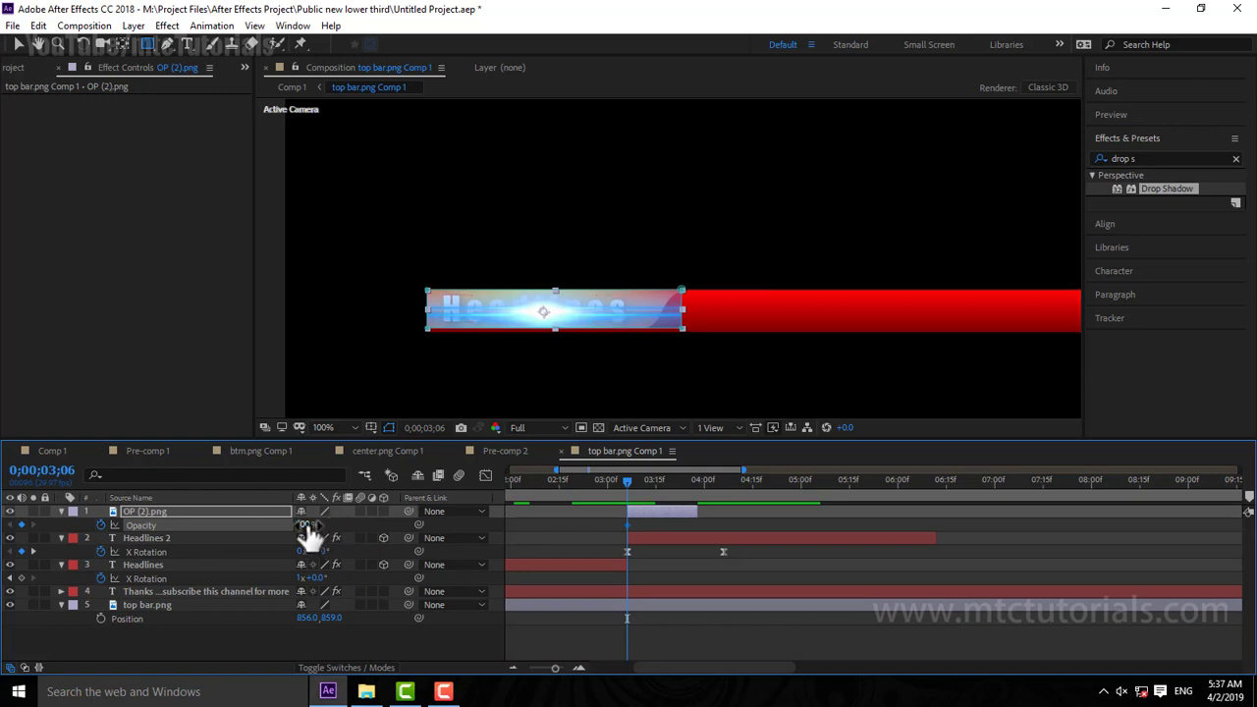
{"action": "left_click_drag", "start_coordinate": [308, 536], "coordinate": [183, 533]}
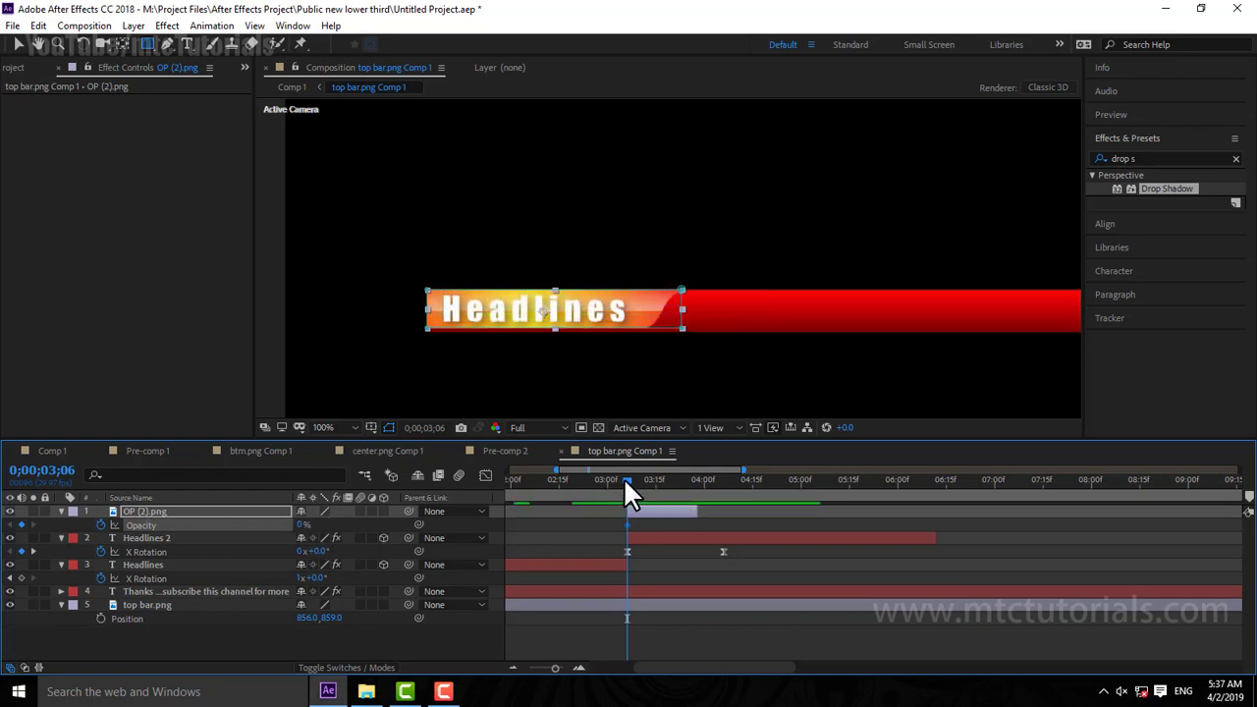
{"action": "left_click_drag", "start_coordinate": [625, 482], "coordinate": [644, 480]}
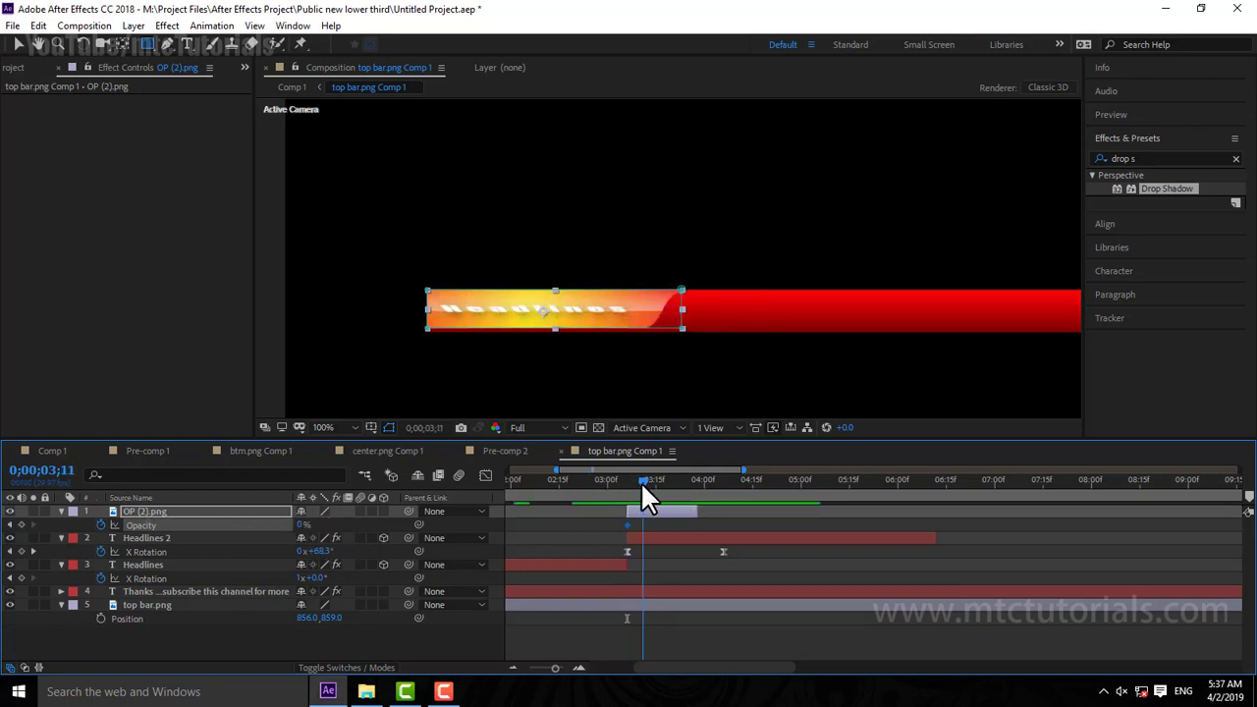
{"action": "mouse_move", "coordinate": [643, 483]}
{"action": "left_mouse_down"}
{"action": "mouse_move", "coordinate": [671, 488]}
{"action": "mouse_move", "coordinate": [628, 499]}
{"action": "mouse_move", "coordinate": [643, 491]}
{"action": "left_mouse_up"}
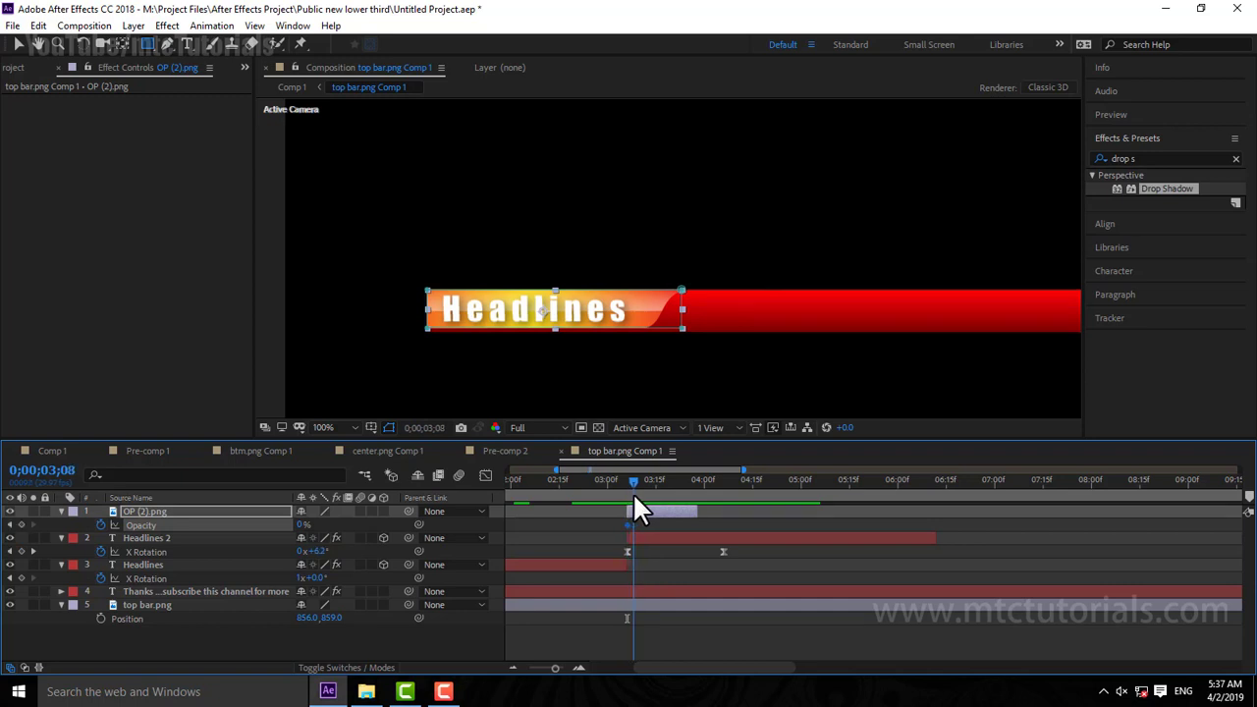
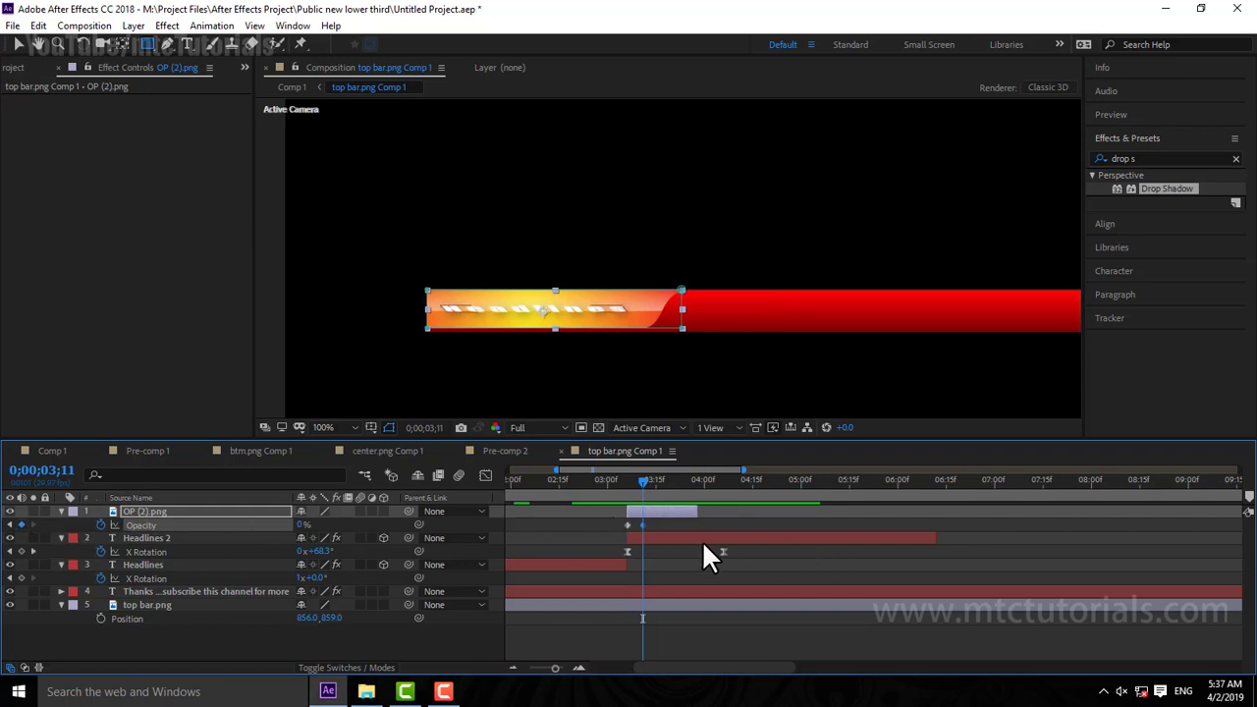
Step: Keyframe OP (2).png's Opacity from 100% to 0% around 0;00;03;11–03;13
{"action": "left_click", "coordinate": [559, 666]}
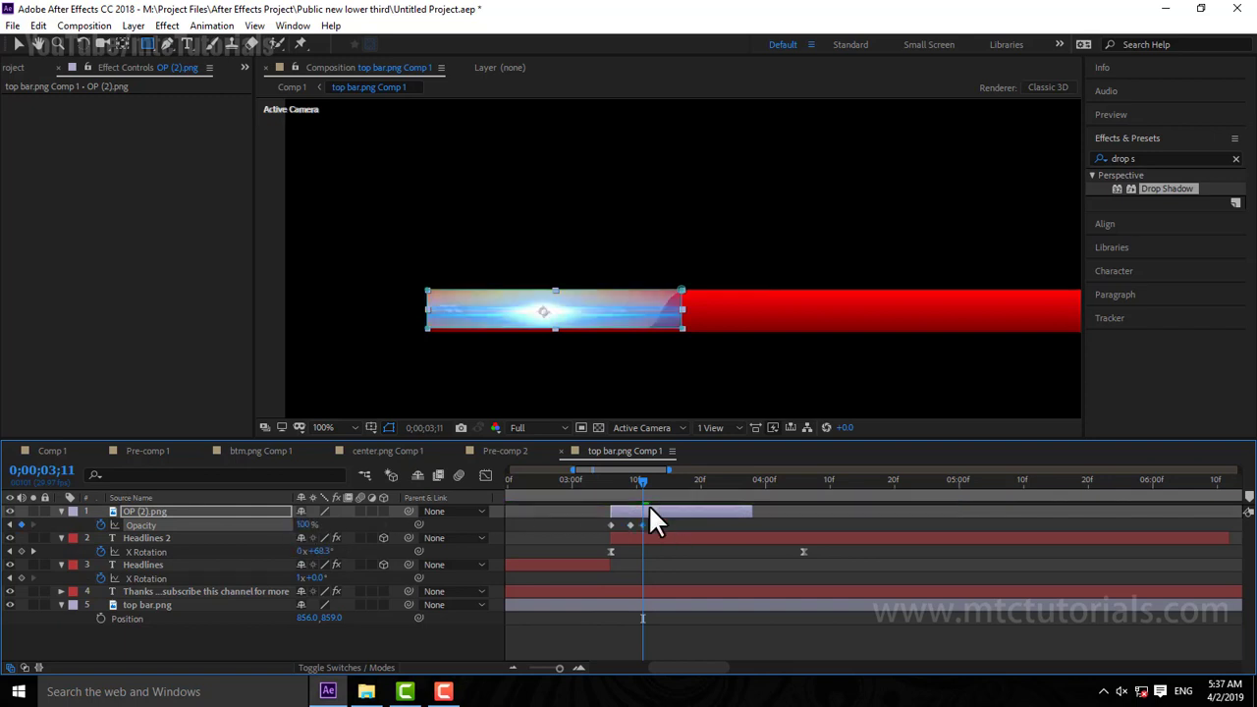
{"action": "left_click", "coordinate": [590, 479]}
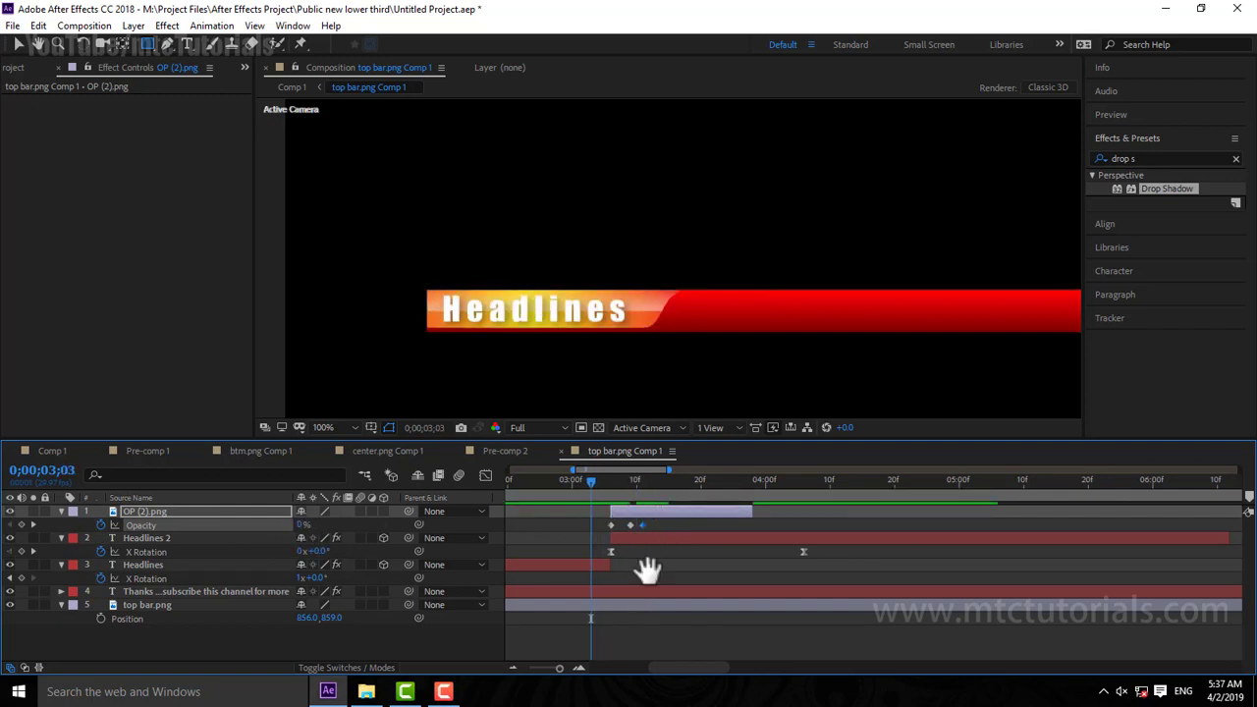
{"action": "left_click", "coordinate": [643, 479]}
{"action": "left_click", "coordinate": [656, 480]}
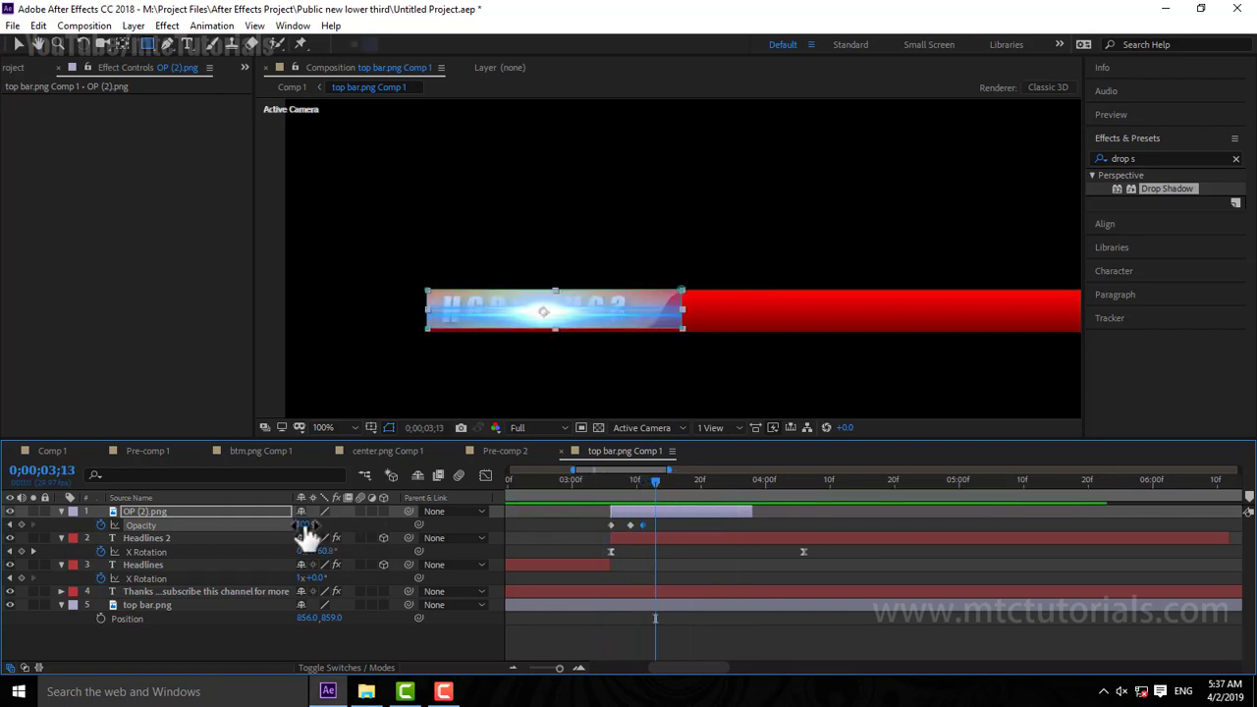
{"action": "left_click_drag", "start_coordinate": [305, 525], "coordinate": [84, 524]}
Step: Preview the flare flashing as the Headlines text flips upright
{"action": "left_click", "coordinate": [579, 481]}
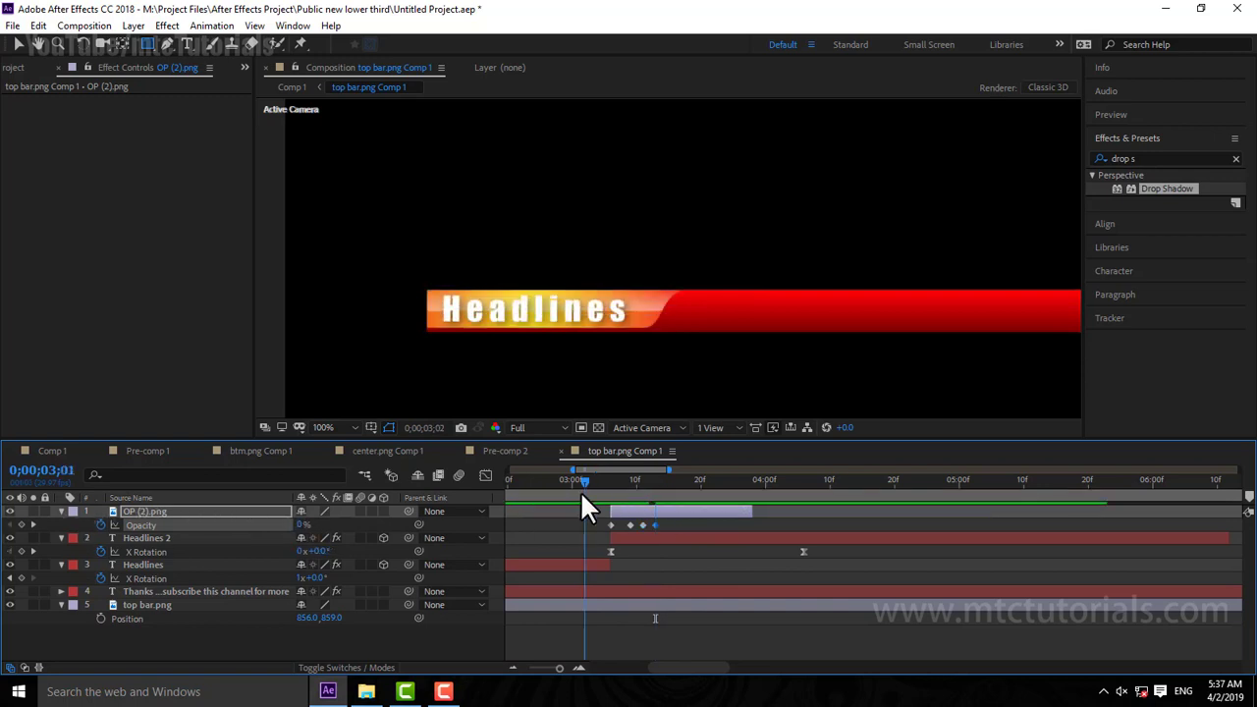
{"action": "key", "text": "space"}
{"action": "left_click_drag", "start_coordinate": [659, 484], "coordinate": [647, 485]}
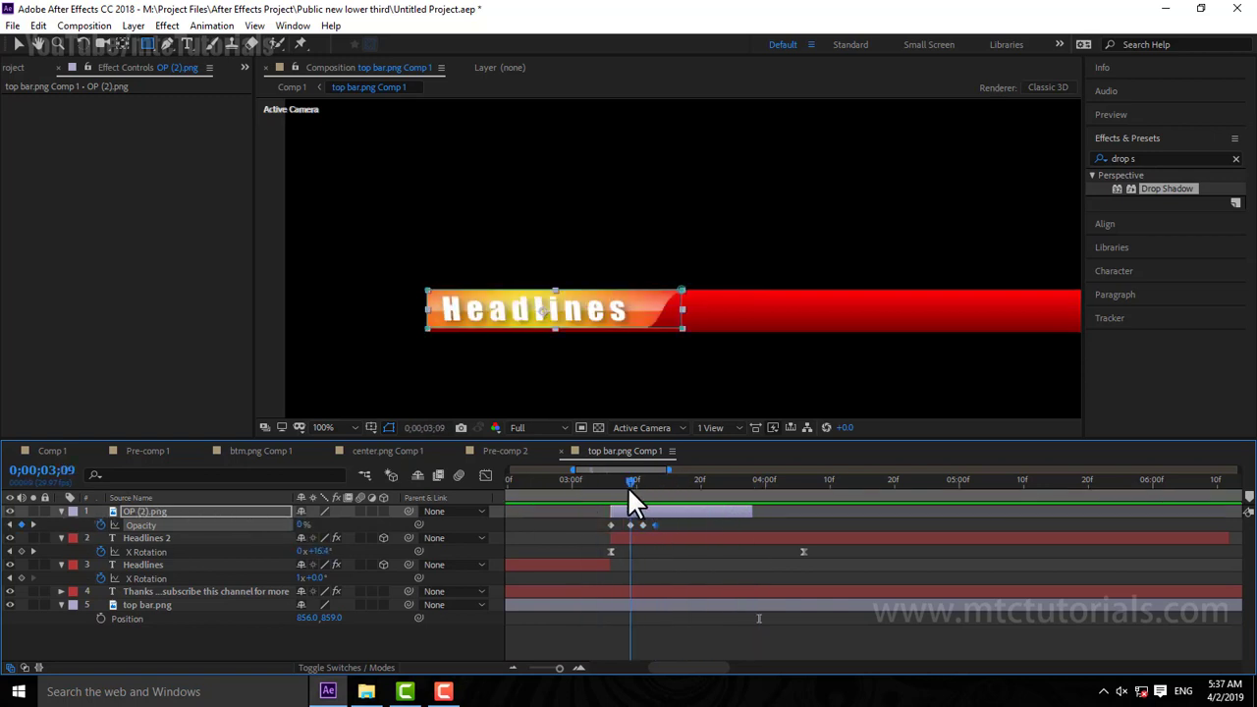
{"action": "mouse_move", "coordinate": [655, 485]}
{"action": "left_mouse_down"}
{"action": "mouse_move", "coordinate": [715, 490]}
{"action": "mouse_move", "coordinate": [704, 504]}
{"action": "mouse_move", "coordinate": [680, 482]}
{"action": "mouse_move", "coordinate": [627, 529]}
{"action": "left_mouse_up"}
Step: Shift the flare's opacity keyframes earlier and recheck the timing on OP (2).png
{"action": "left_click", "coordinate": [663, 521]}
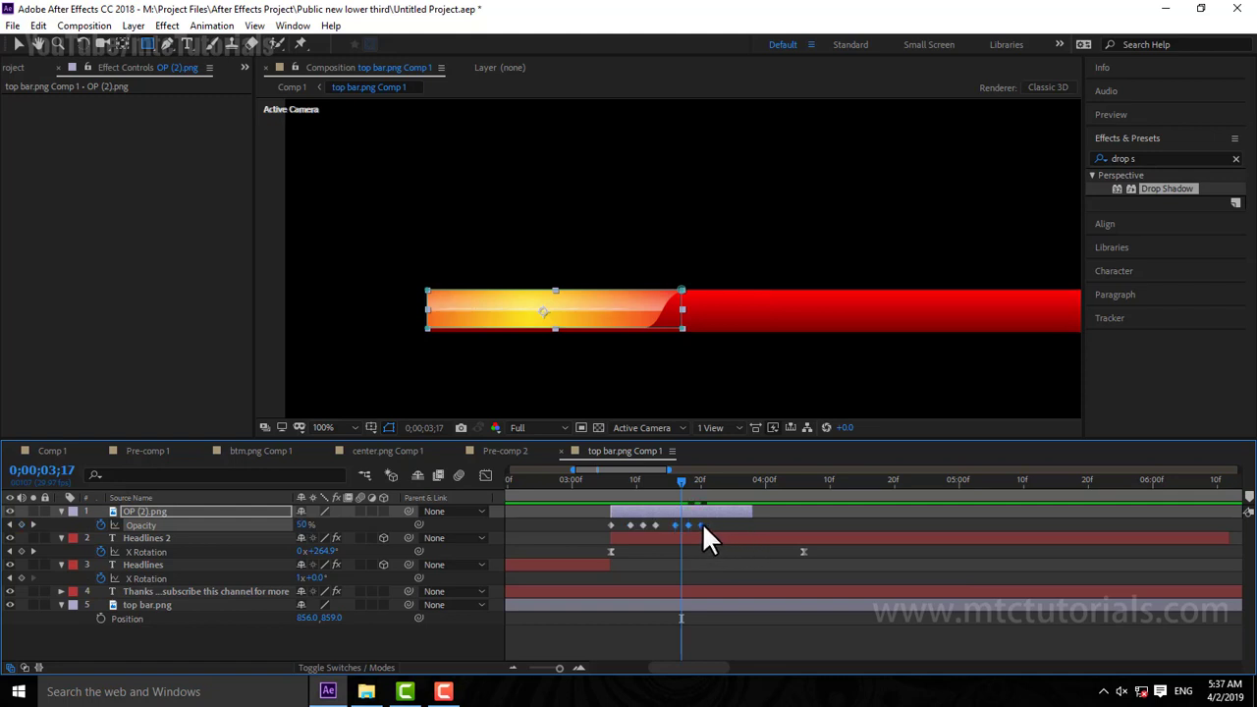
{"action": "left_click_drag", "start_coordinate": [711, 524], "coordinate": [698, 523]}
{"action": "left_click_drag", "start_coordinate": [664, 483], "coordinate": [604, 483]}
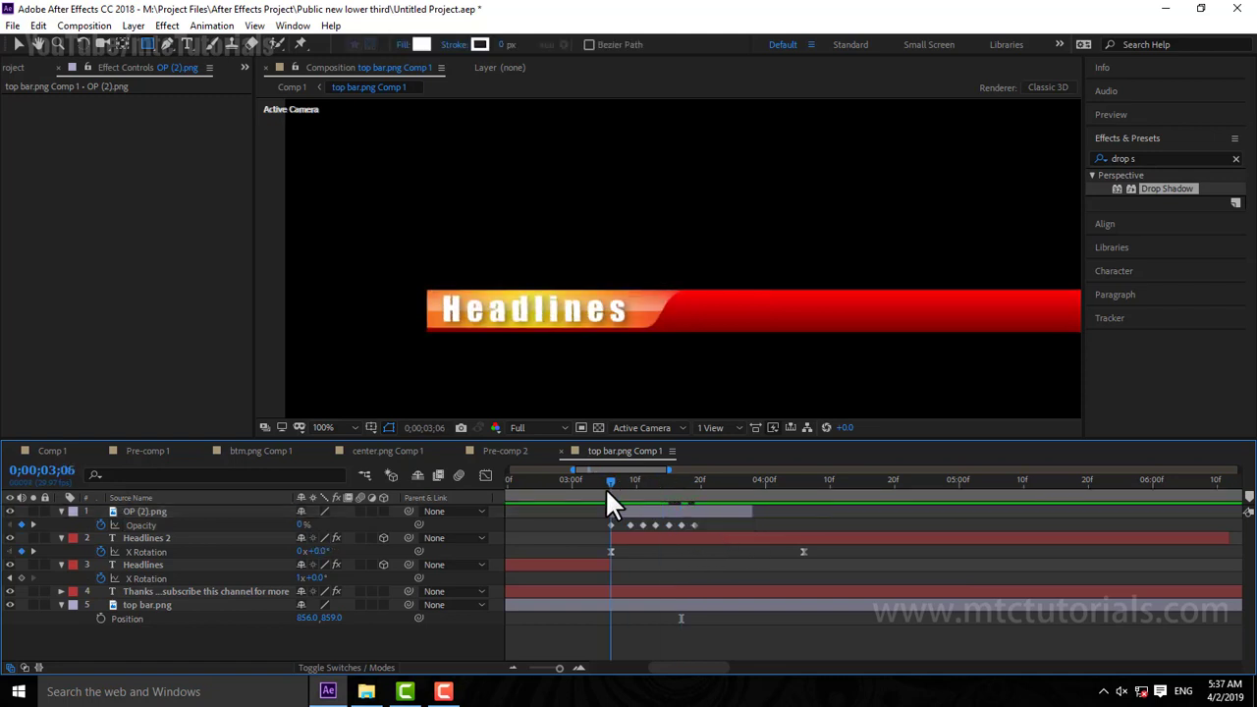
{"action": "mouse_move", "coordinate": [686, 484]}
{"action": "left_mouse_down"}
{"action": "mouse_move", "coordinate": [664, 493]}
{"action": "mouse_move", "coordinate": [693, 491]}
{"action": "left_mouse_up"}
{"action": "left_click", "coordinate": [681, 505]}
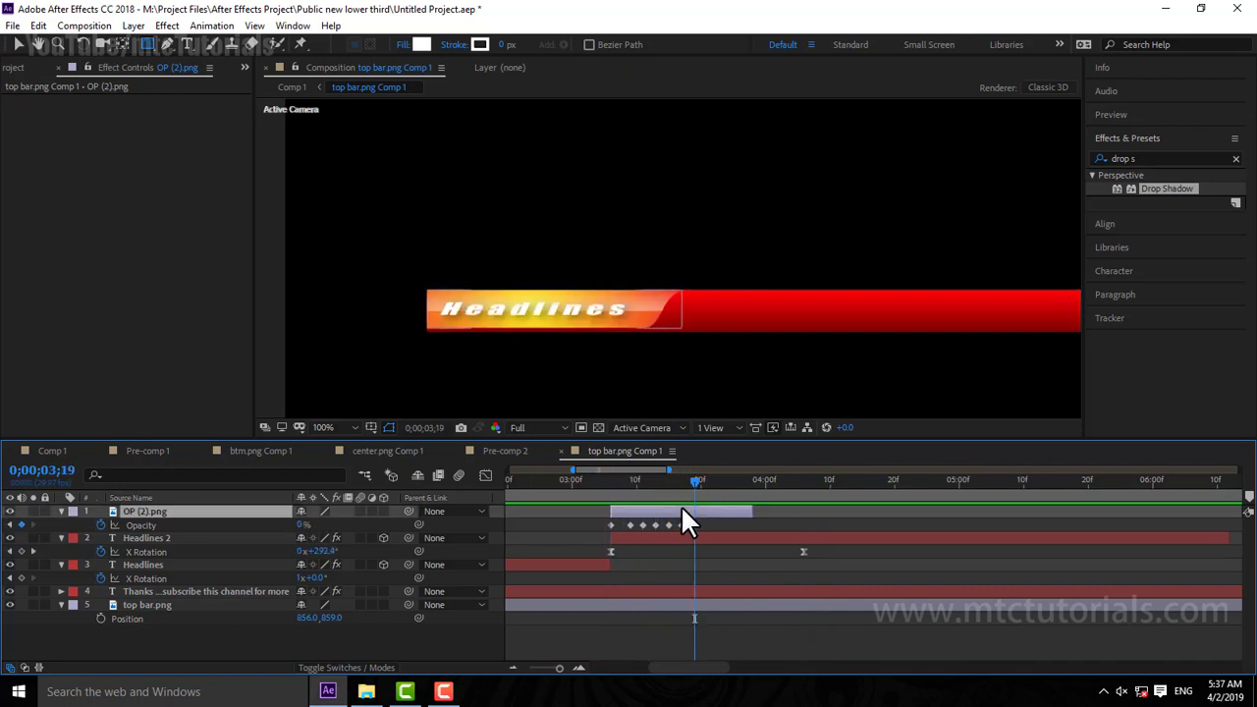
Step: Expand the OP (2).png layer's properties and zoom the viewer to 200%
{"action": "left_click", "coordinate": [60, 511]}
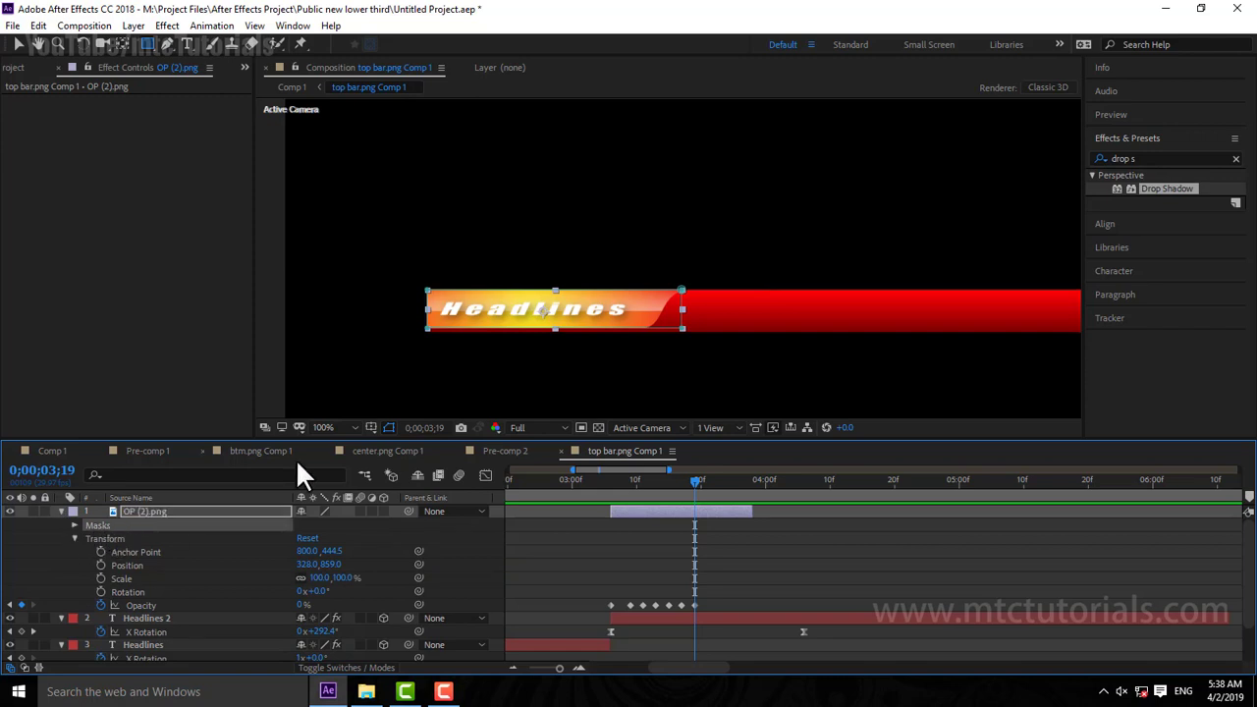
{"action": "left_click", "coordinate": [500, 473]}
{"action": "left_click", "coordinate": [506, 525]}
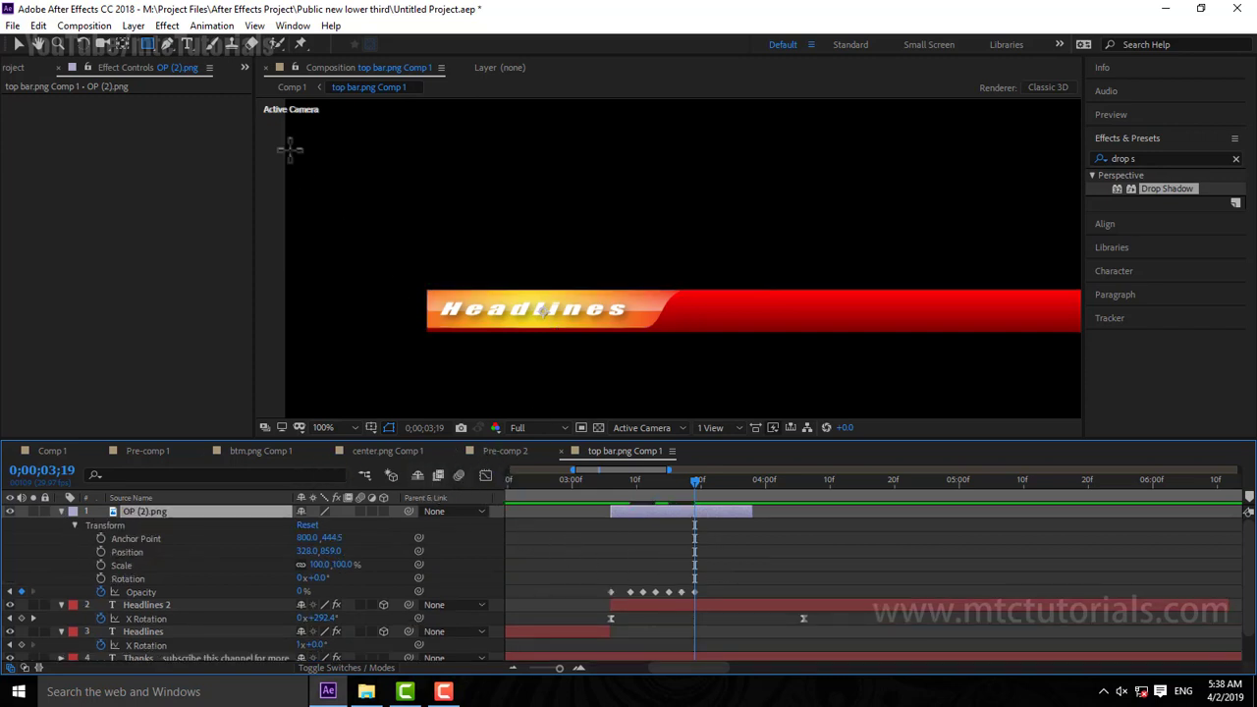
{"action": "scroll", "coordinate": [485, 342], "scroll_direction": "up", "scroll_amount": 2}
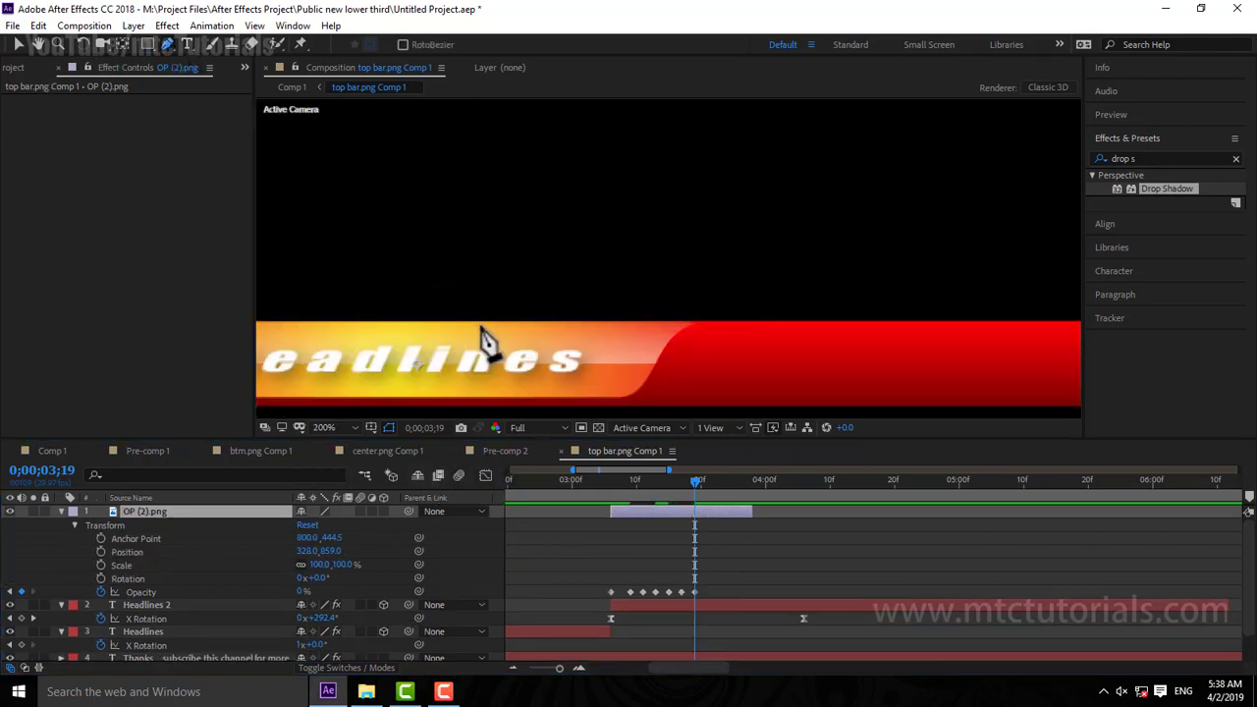
{"action": "scroll", "coordinate": [341, 286], "scroll_direction": "down", "scroll_amount": 1}
Step: Draw a closed Pen mask around the orange bar section, following its curved edge
{"action": "key", "text": "g"}
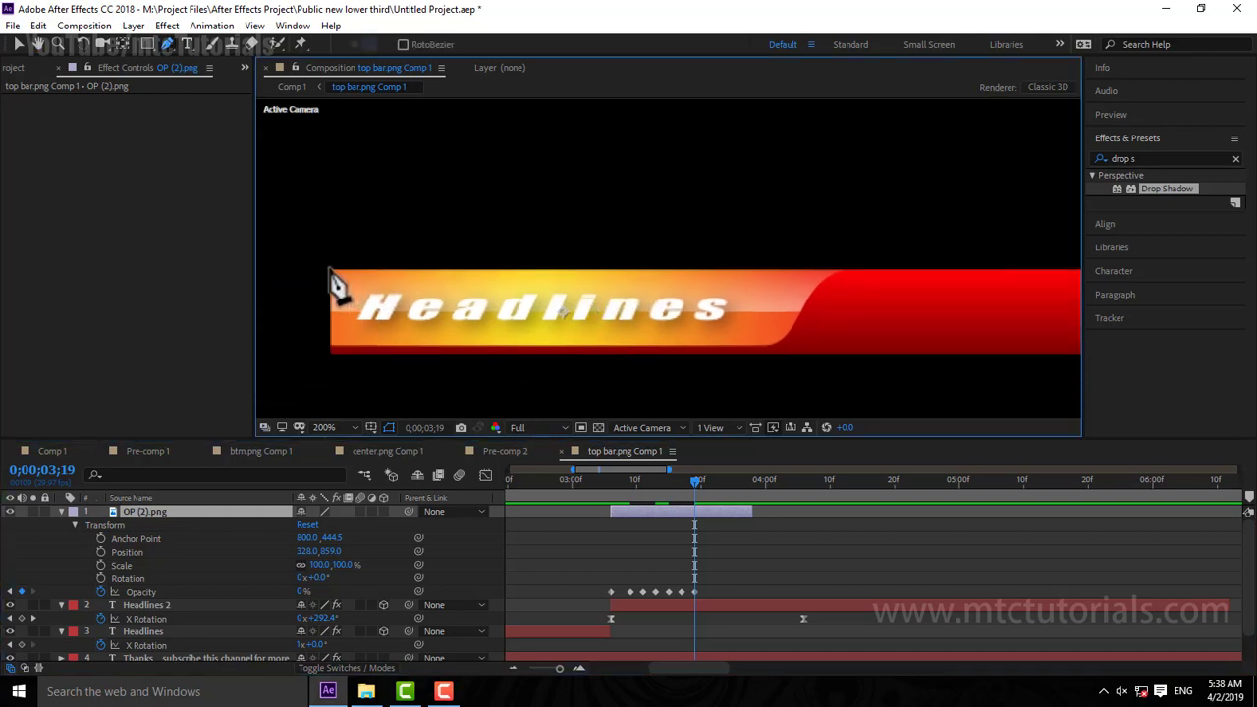
{"action": "left_click", "coordinate": [331, 270]}
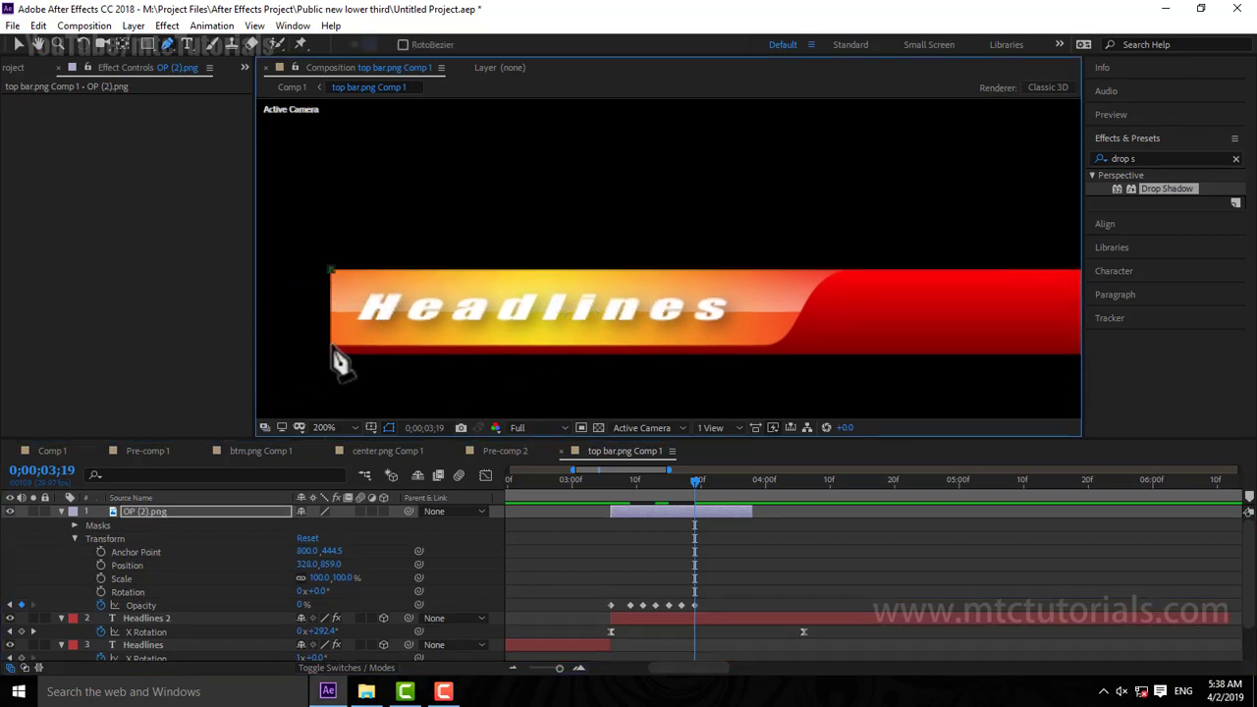
{"action": "left_click", "coordinate": [332, 345]}
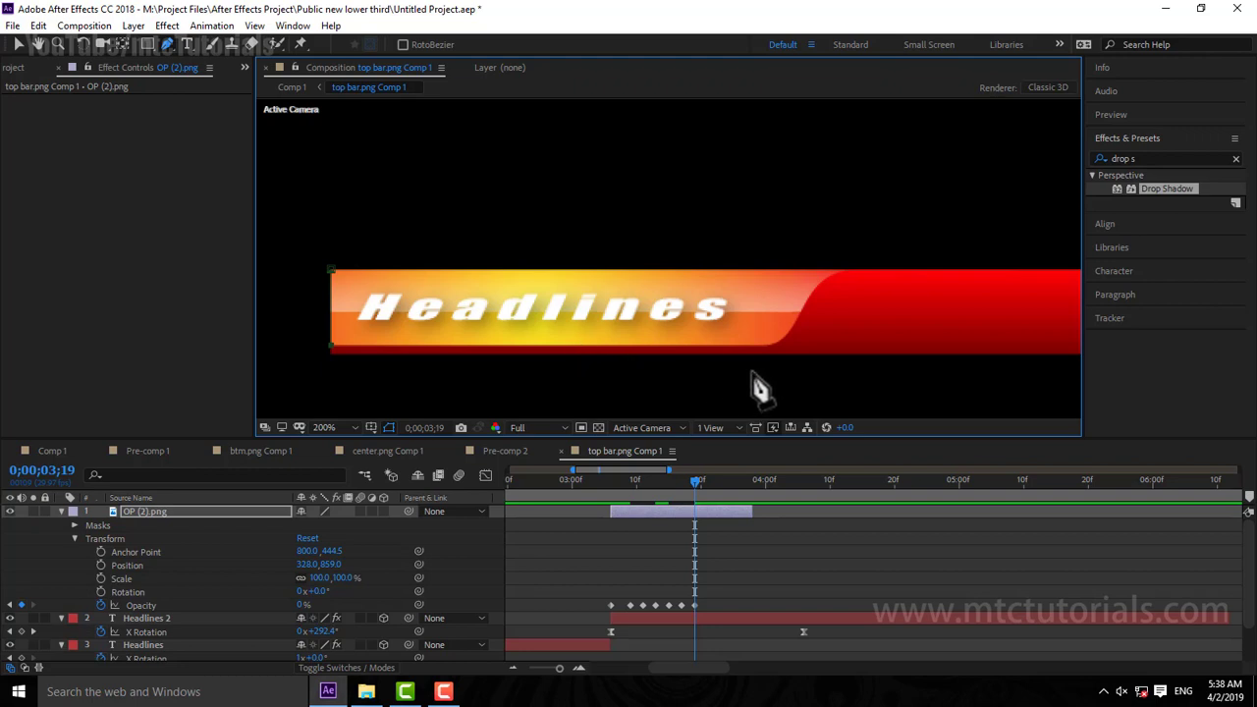
{"action": "left_click", "coordinate": [767, 345]}
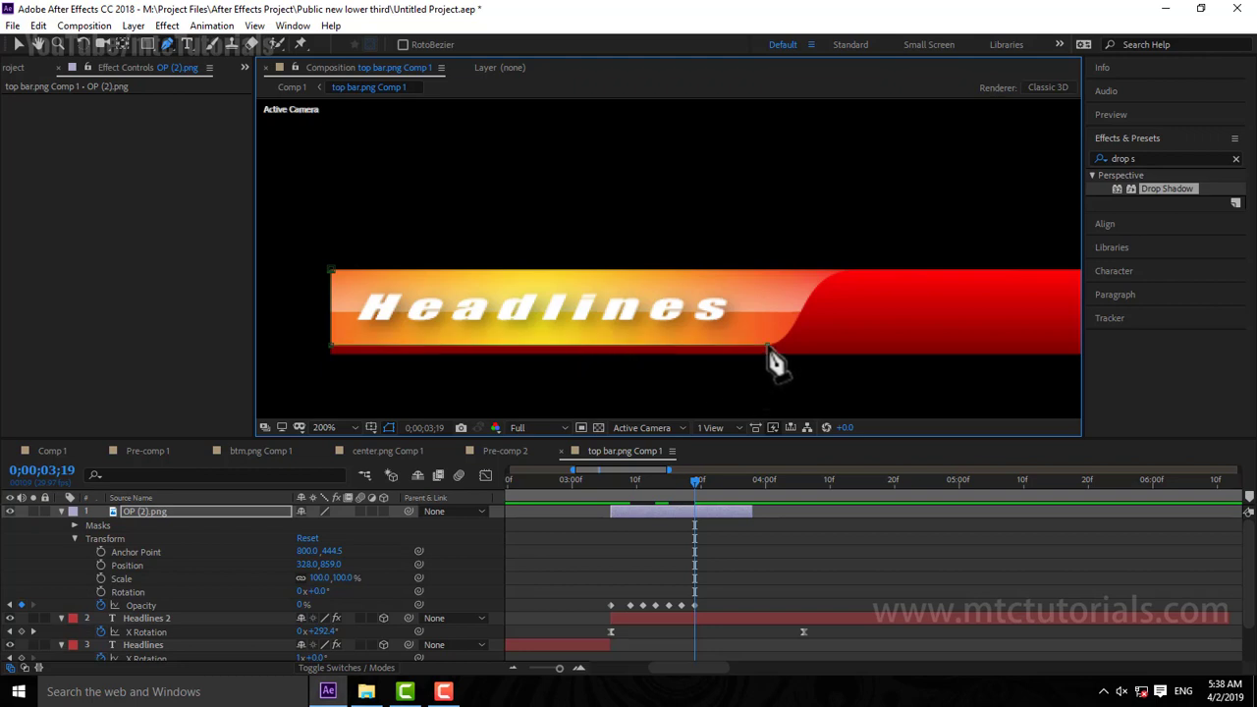
{"action": "left_click", "coordinate": [802, 307]}
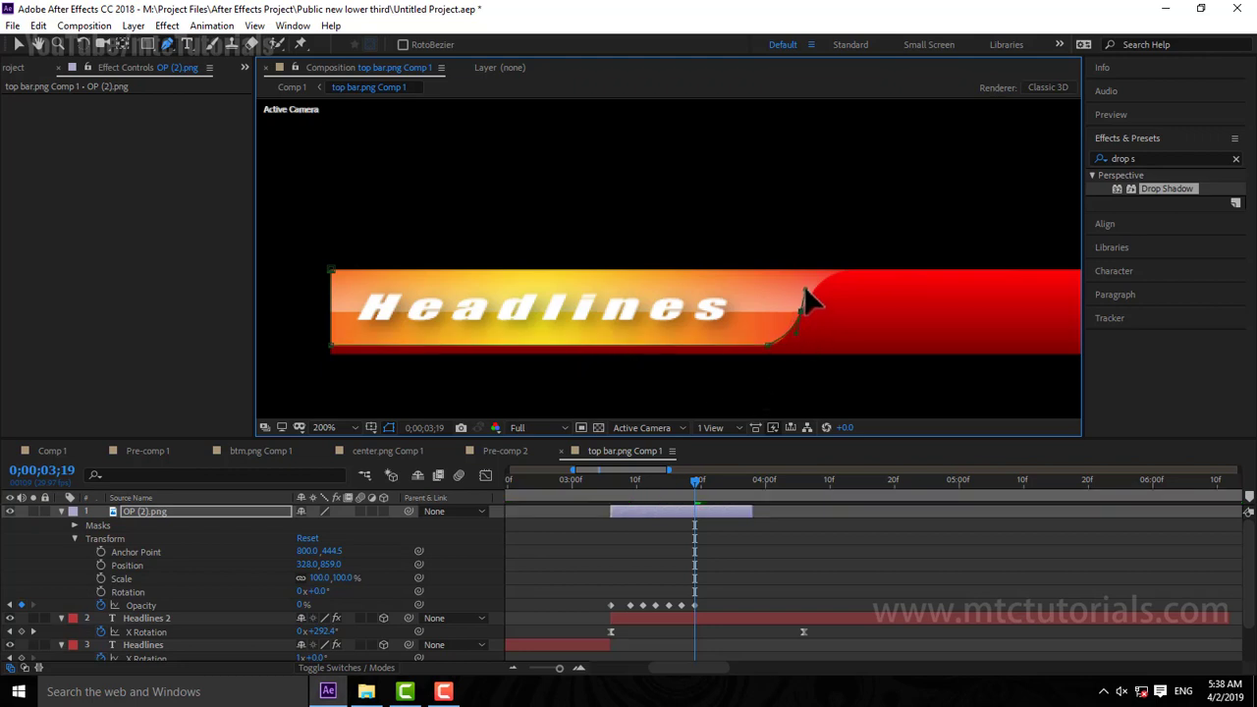
{"action": "left_click", "coordinate": [823, 275]}
{"action": "left_click", "coordinate": [841, 270]}
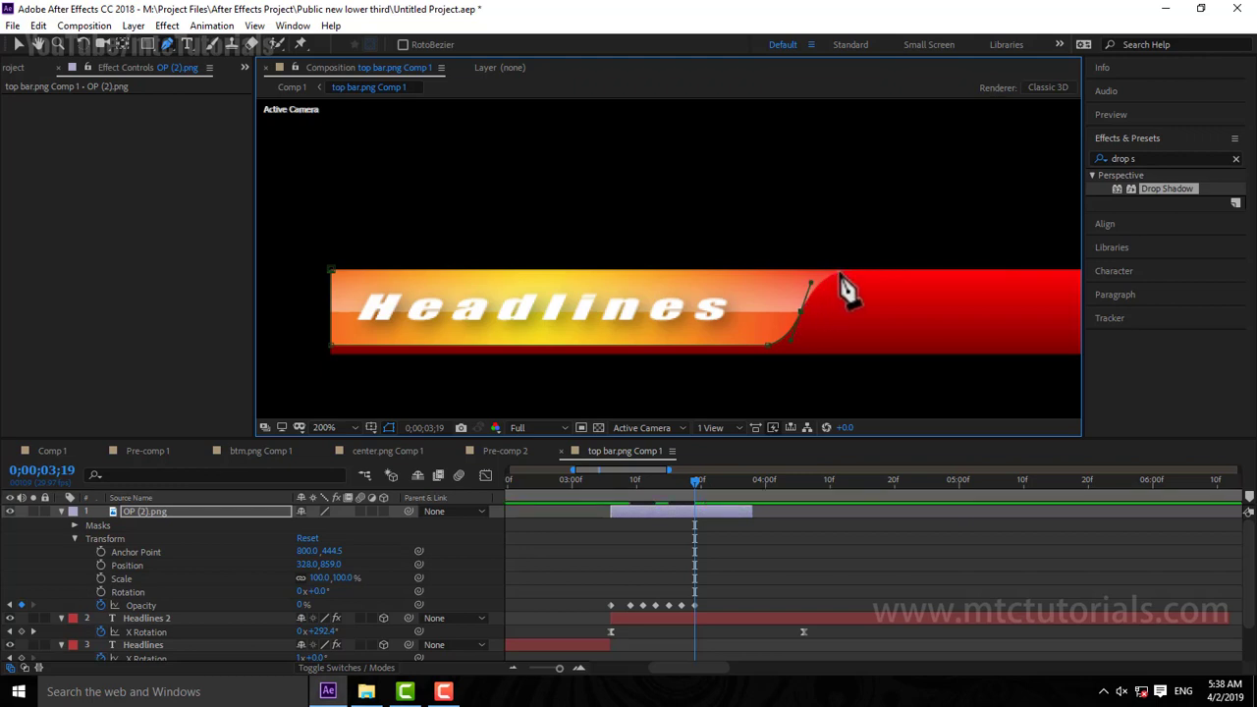
{"action": "left_click", "coordinate": [850, 269]}
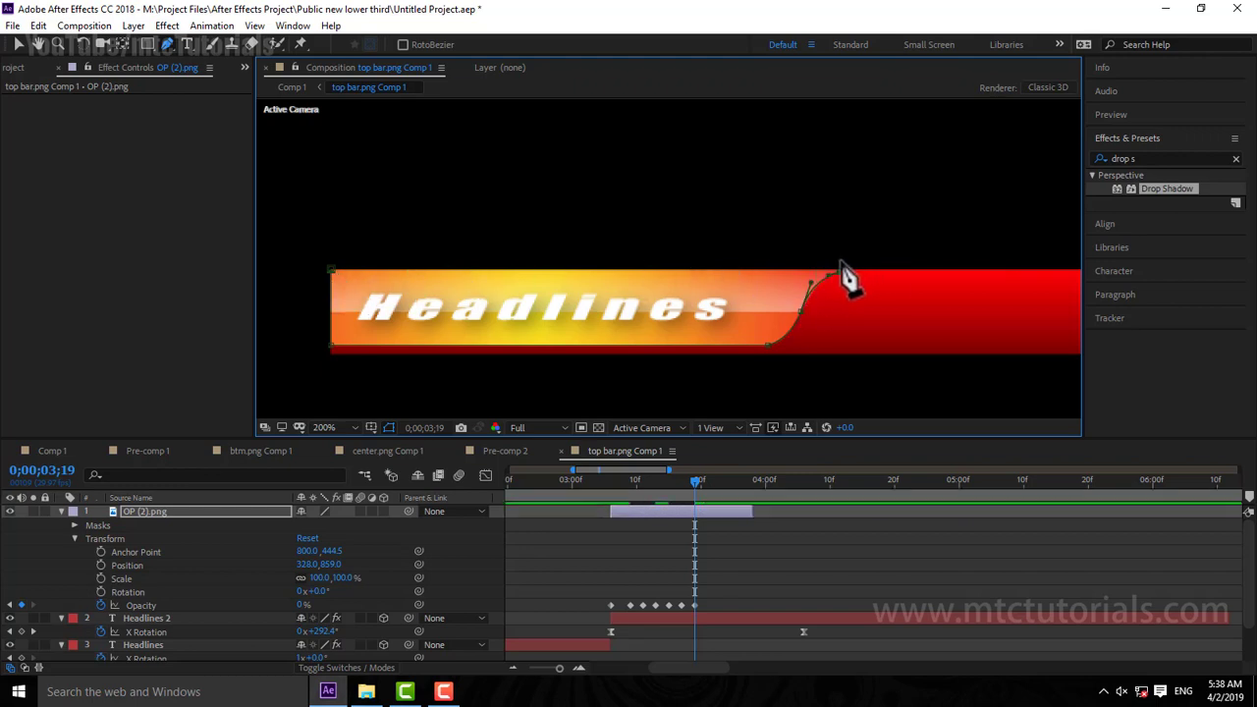
{"action": "left_click", "coordinate": [330, 271]}
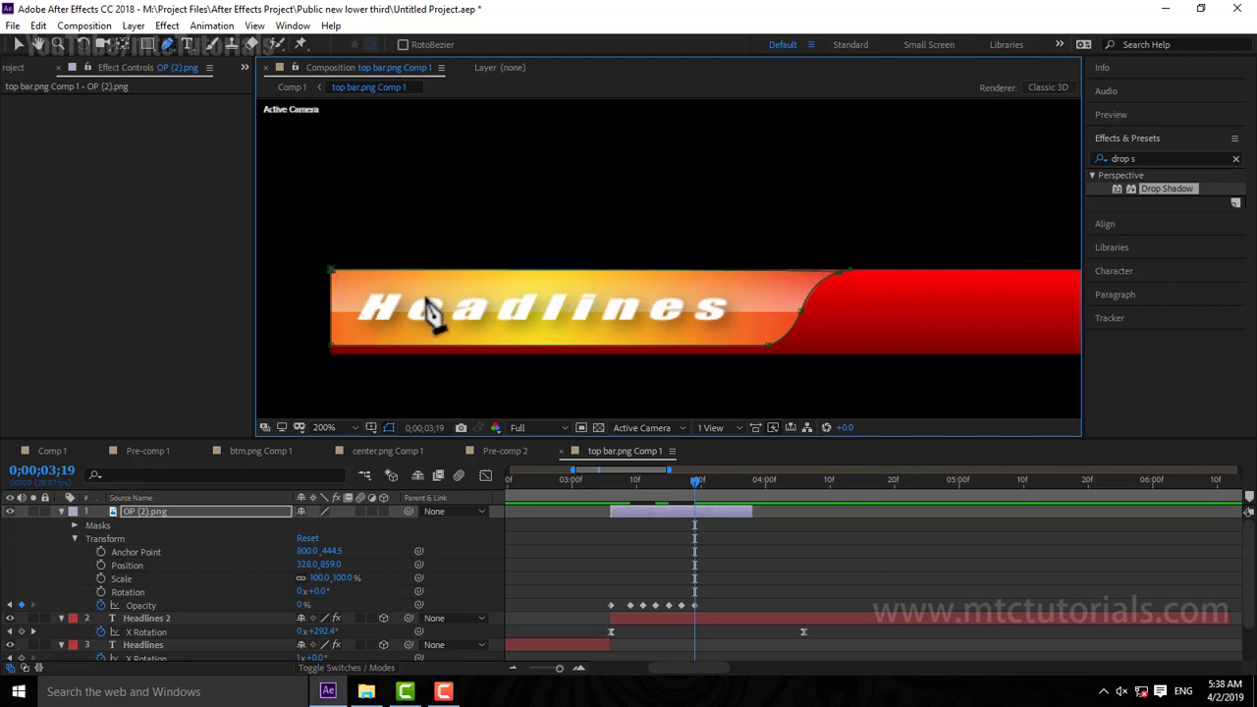
{"action": "left_click", "coordinate": [18, 44]}
{"action": "left_click", "coordinate": [281, 512]}
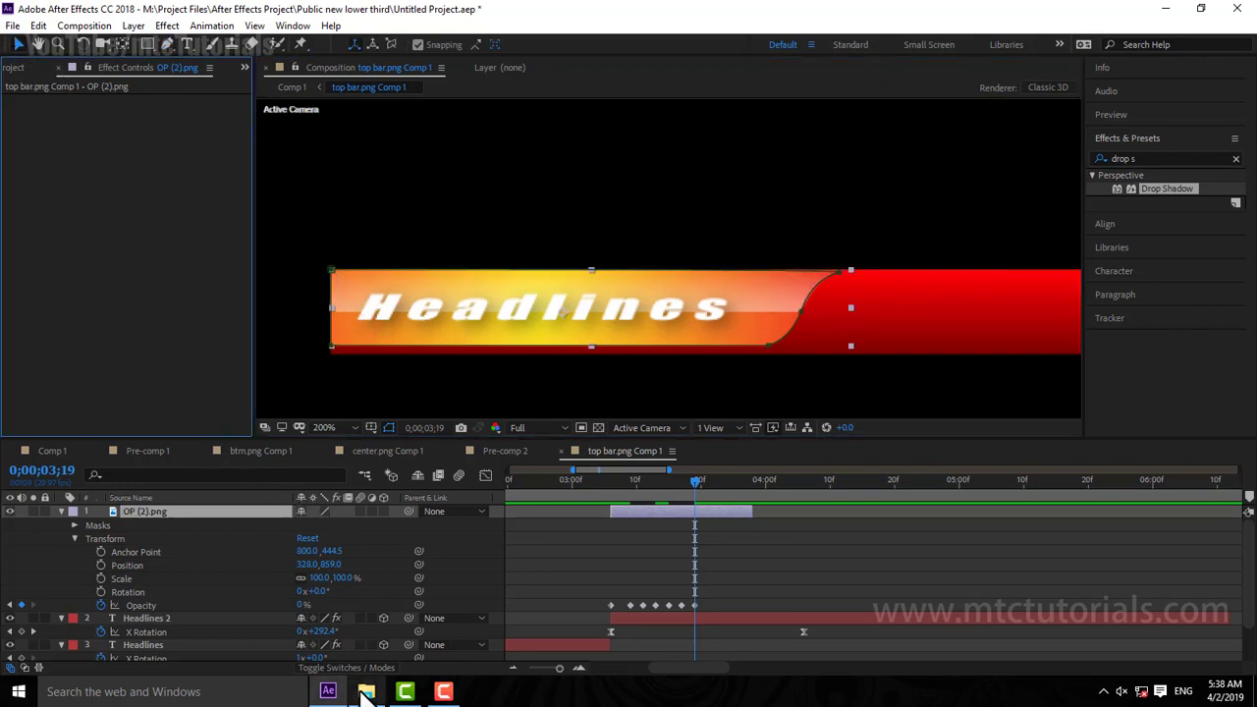
Step: Set OP (2).png's blending mode to Add, then zoom the timeline out to 30 seconds
{"action": "left_click", "coordinate": [349, 669]}
{"action": "left_click", "coordinate": [314, 510]}
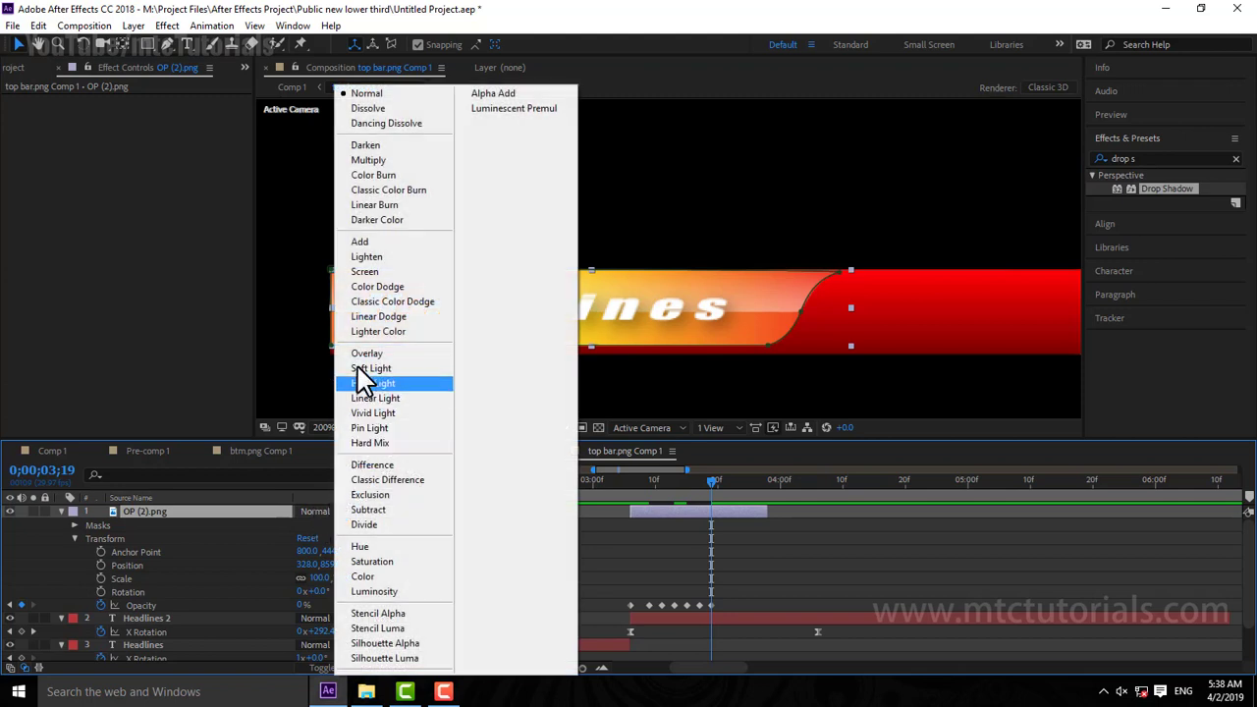
{"action": "left_click", "coordinate": [371, 244]}
{"action": "left_click_drag", "start_coordinate": [561, 494], "coordinate": [825, 539]}
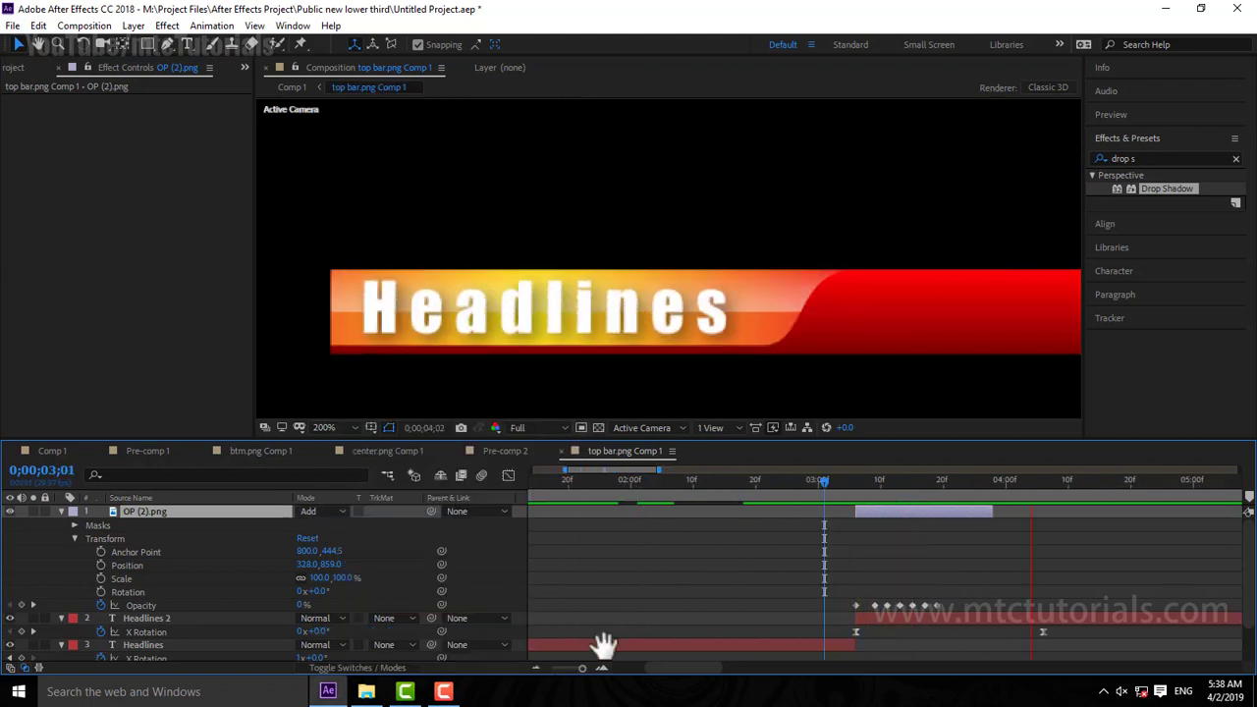
{"action": "left_click_drag", "start_coordinate": [583, 667], "coordinate": [552, 668]}
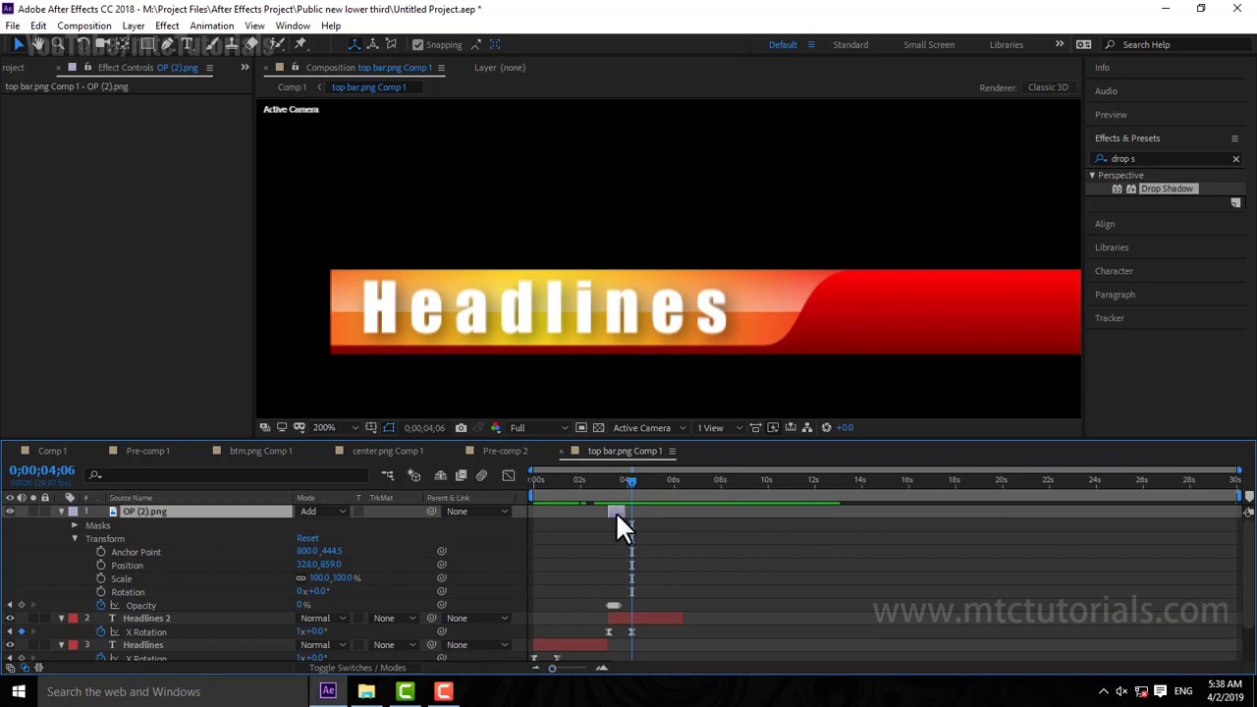
Step: Duplicate the OP (2).png flare layer and move the copy earlier in time
{"action": "left_click", "coordinate": [39, 27]}
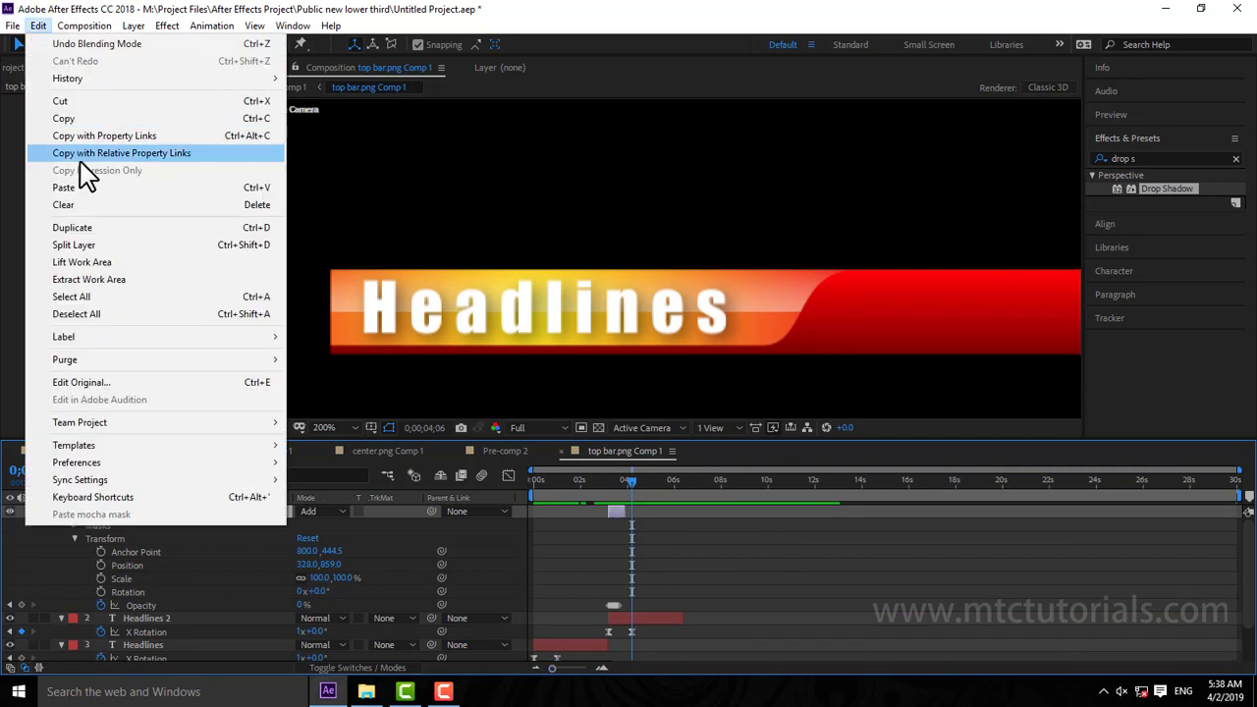
{"action": "left_click", "coordinate": [78, 227]}
{"action": "left_click_drag", "start_coordinate": [615, 510], "coordinate": [550, 516]}
{"action": "left_click", "coordinate": [537, 481]}
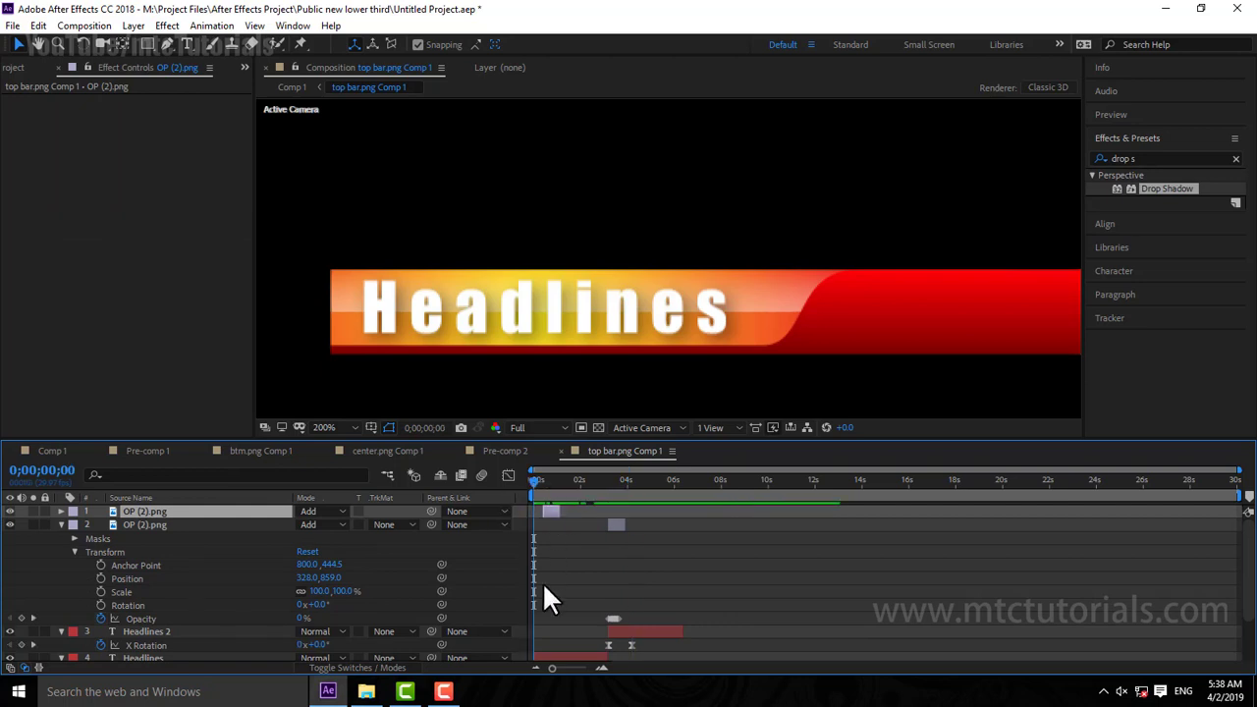
{"action": "left_click", "coordinate": [601, 669]}
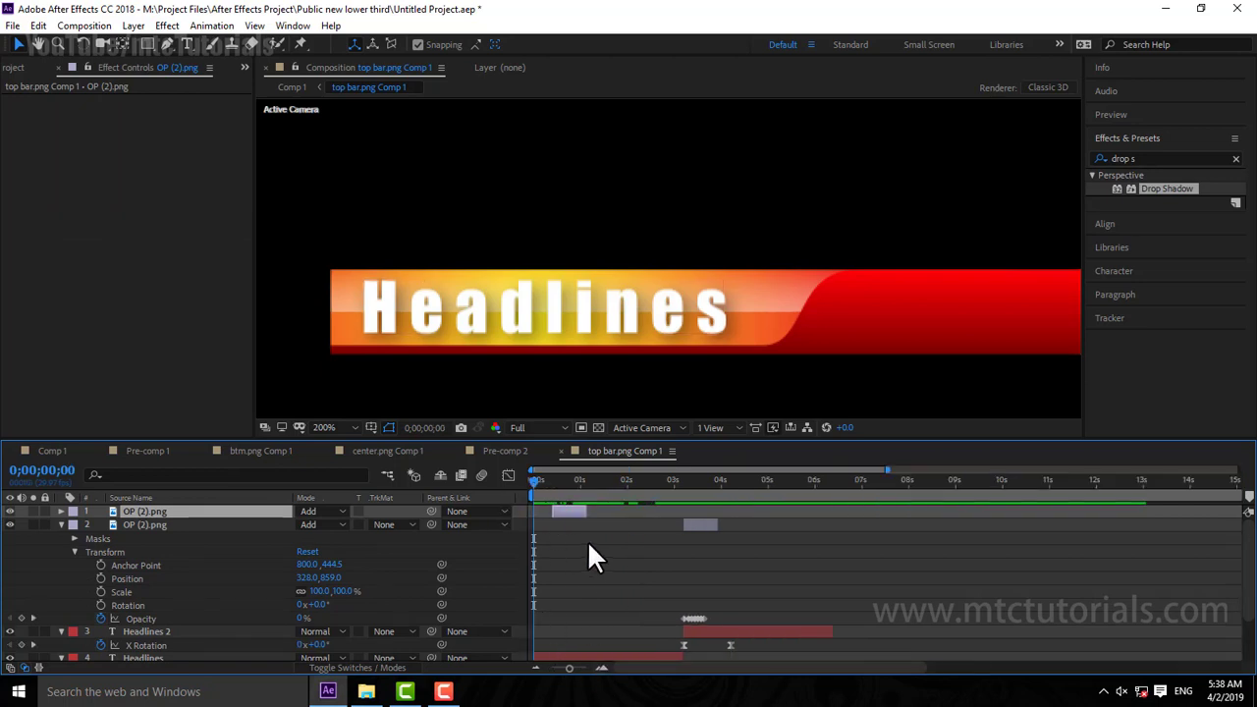
{"action": "left_click", "coordinate": [548, 510]}
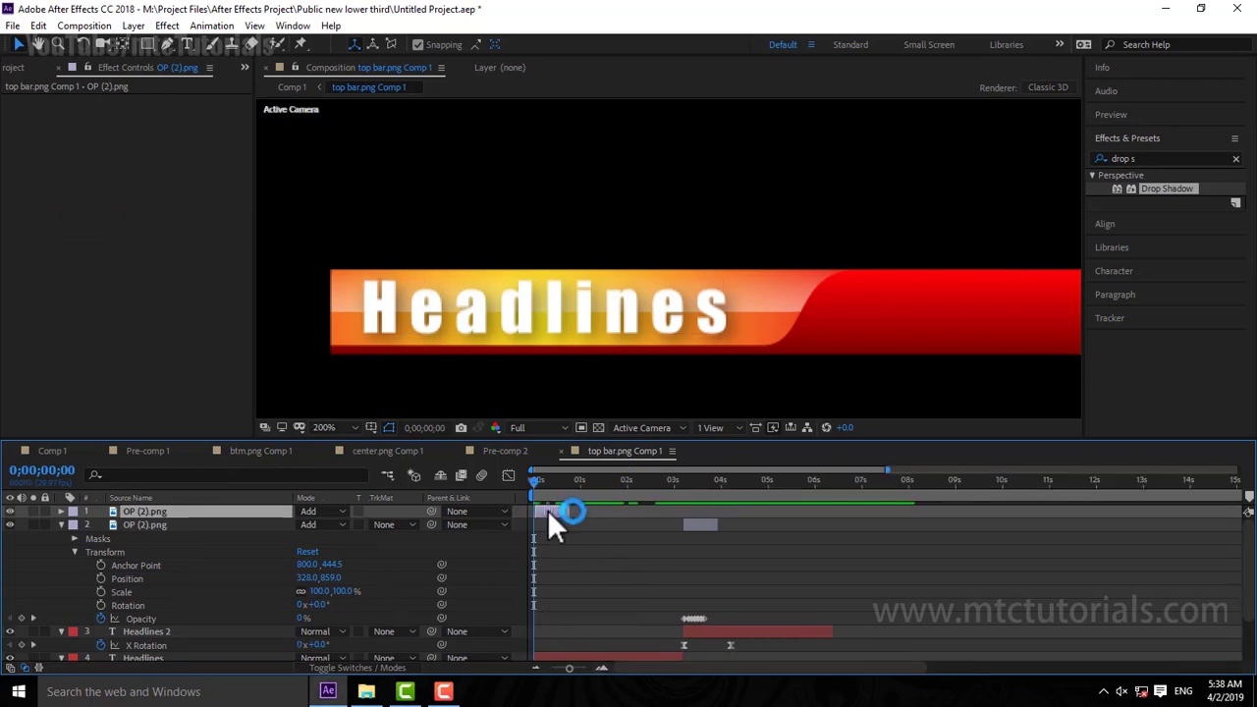
Step: Collapse the layers' property rows and select layers 1 through 4
{"action": "left_click", "coordinate": [62, 524]}
{"action": "left_click", "coordinate": [62, 565]}
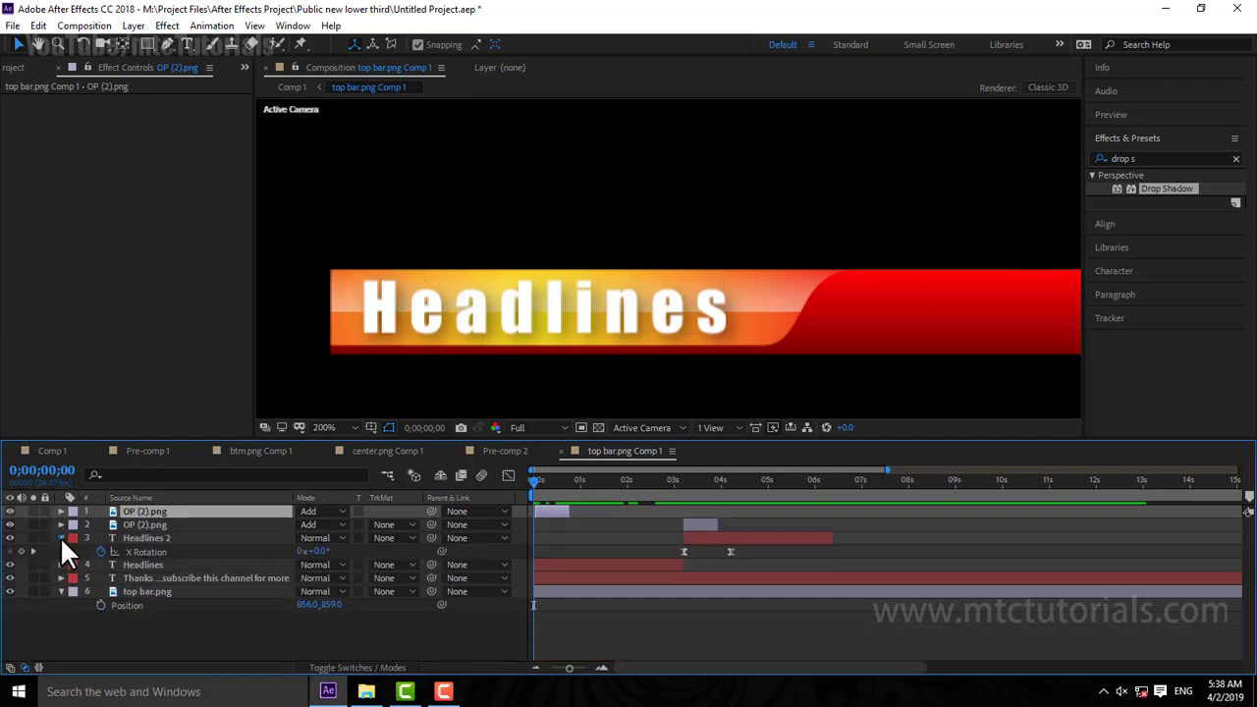
{"action": "left_click", "coordinate": [61, 538]}
{"action": "left_click", "coordinate": [60, 577]}
{"action": "left_click", "coordinate": [205, 630]}
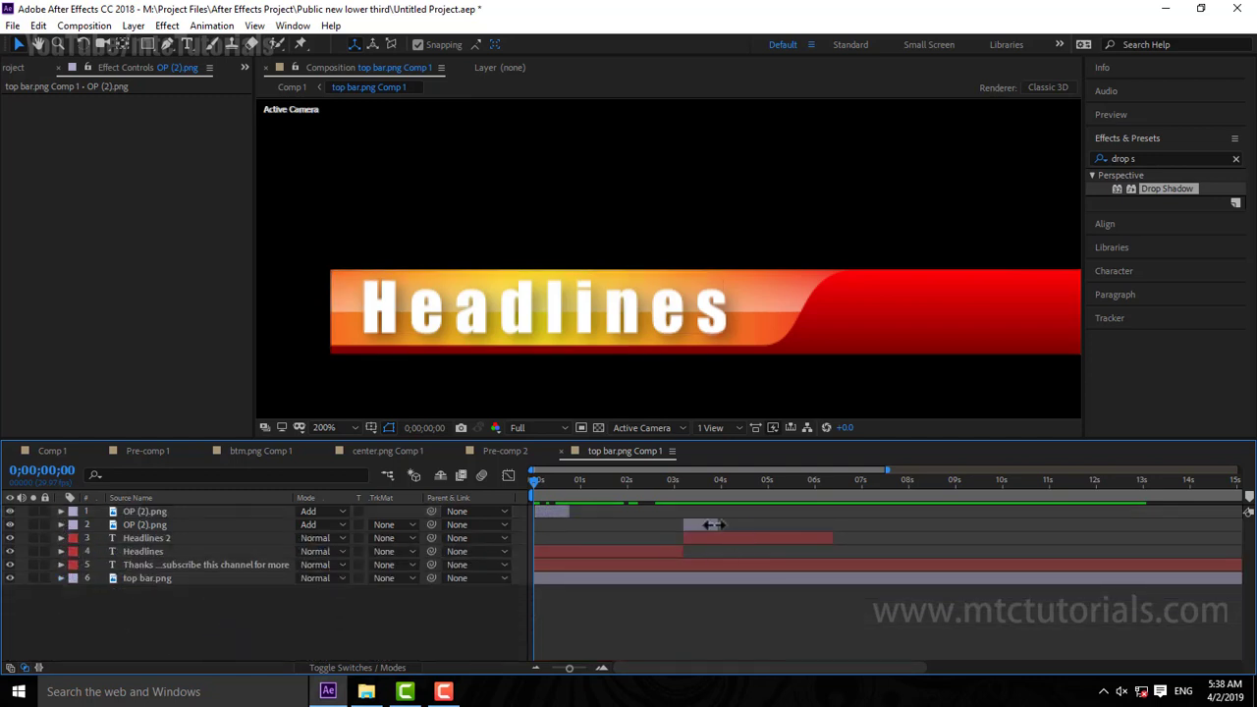
{"action": "left_click", "coordinate": [671, 552]}
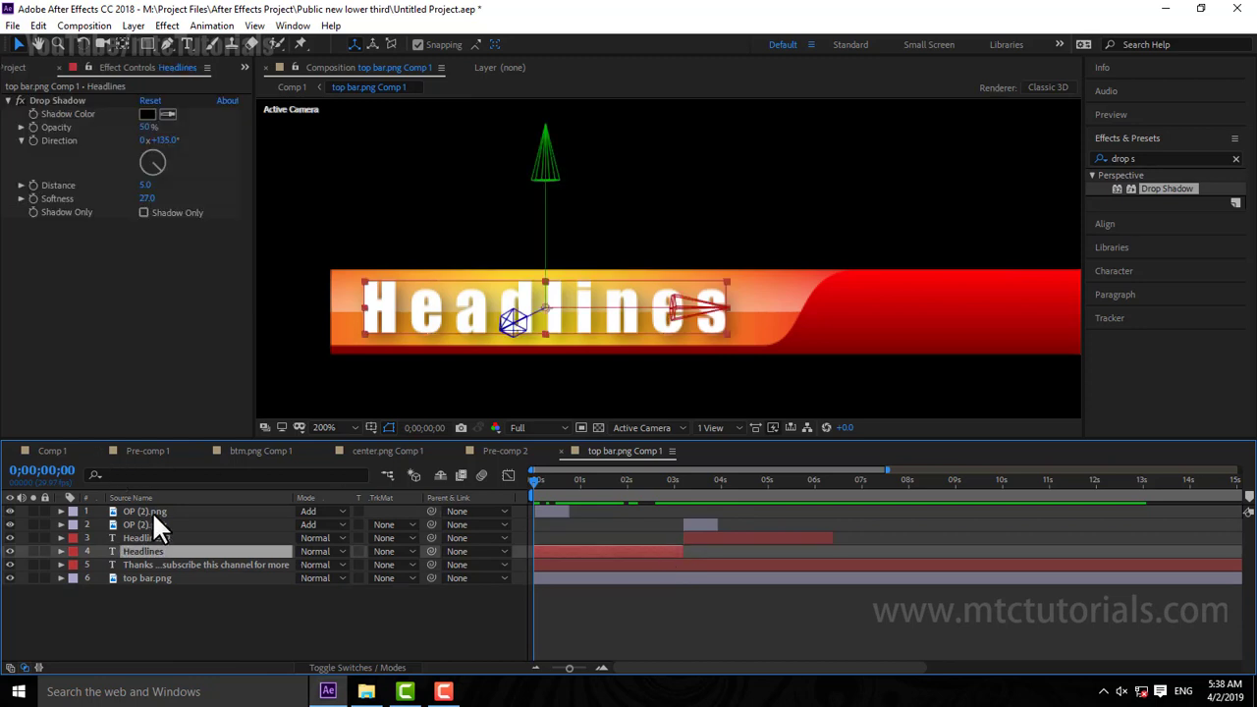
{"action": "left_click", "coordinate": [152, 512], "text": "shift"}
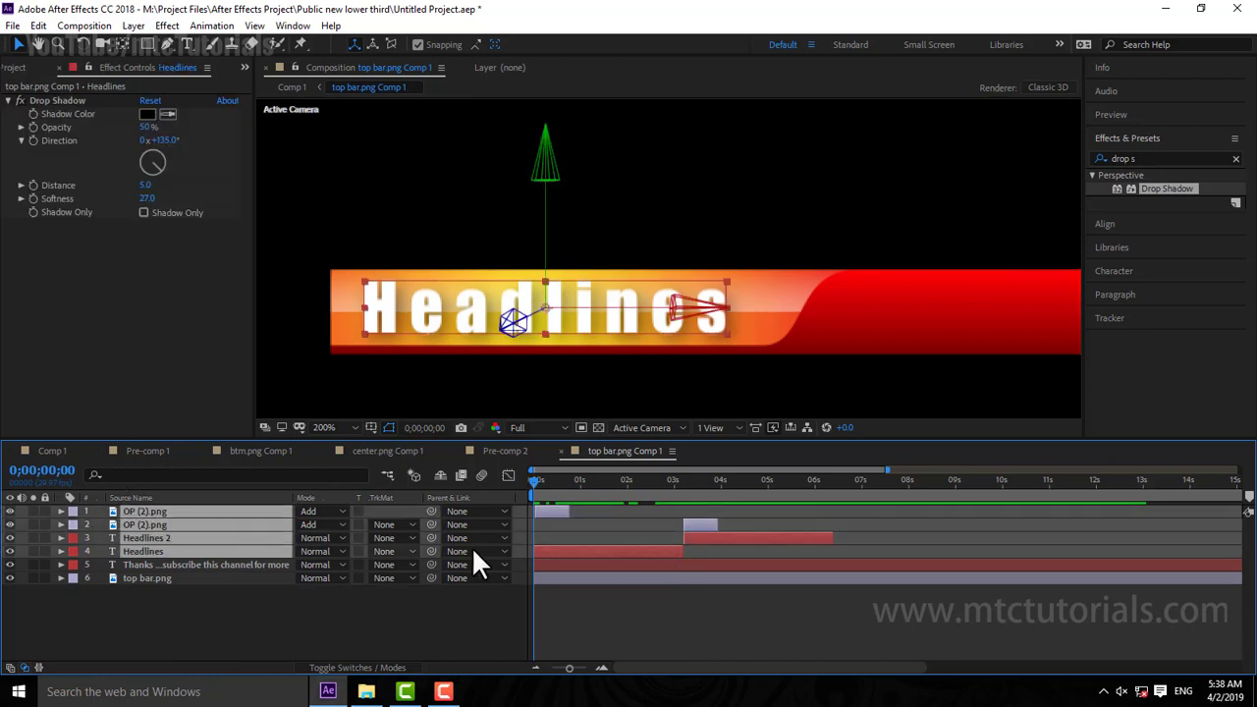
Step: Duplicate the four layers and start the copies at about 6;12
{"action": "left_click", "coordinate": [39, 27]}
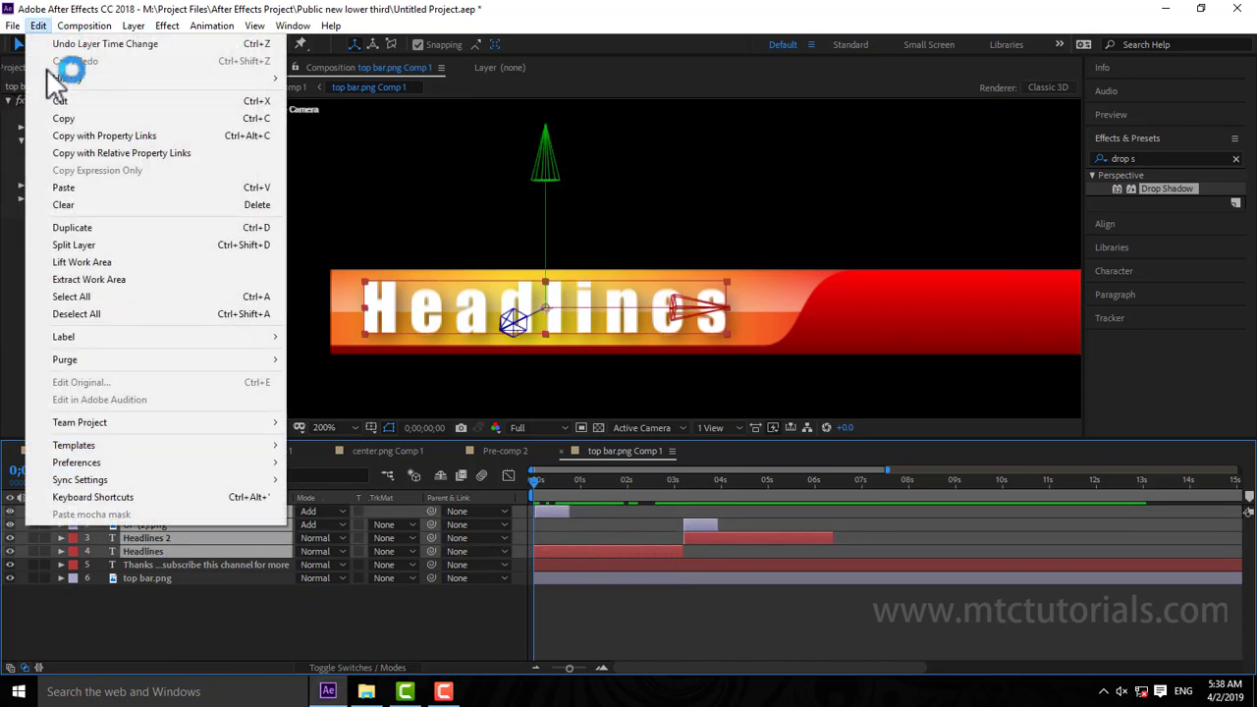
{"action": "left_click", "coordinate": [72, 227]}
{"action": "left_click_drag", "start_coordinate": [564, 511], "coordinate": [870, 537]}
{"action": "left_click", "coordinate": [834, 483]}
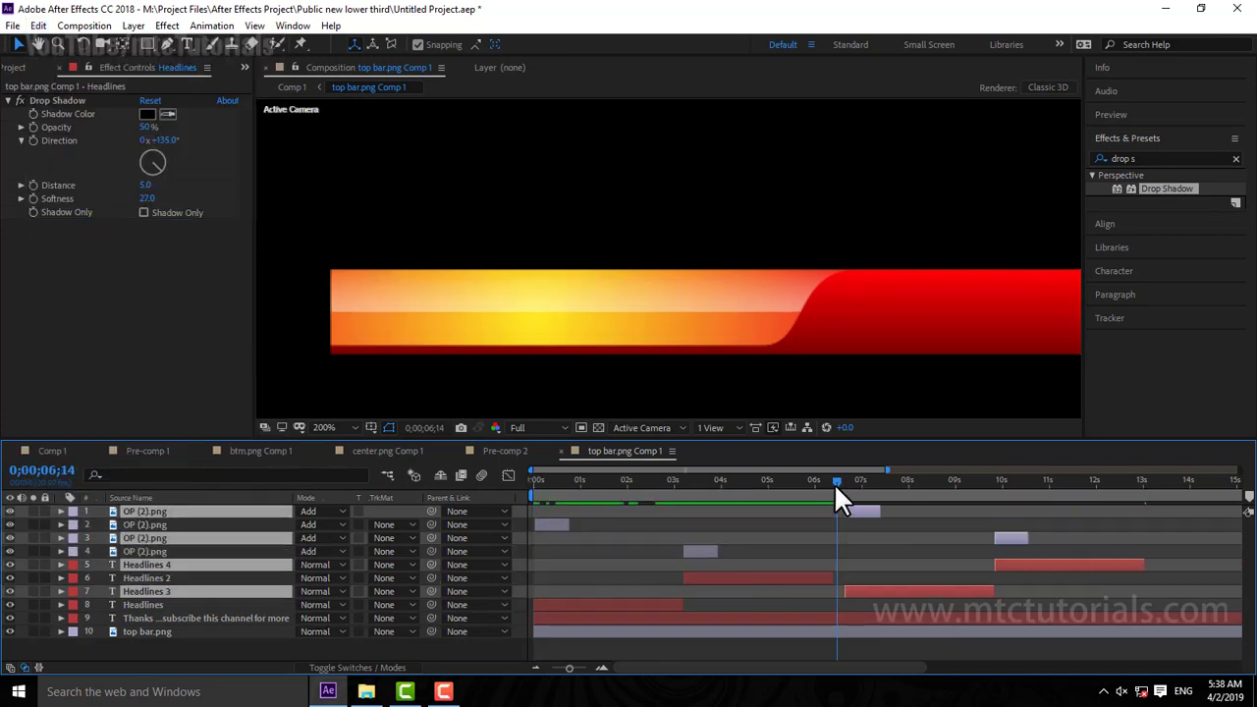
{"action": "left_click", "coordinate": [601, 669]}
{"action": "left_click_drag", "start_coordinate": [926, 595], "coordinate": [844, 592]}
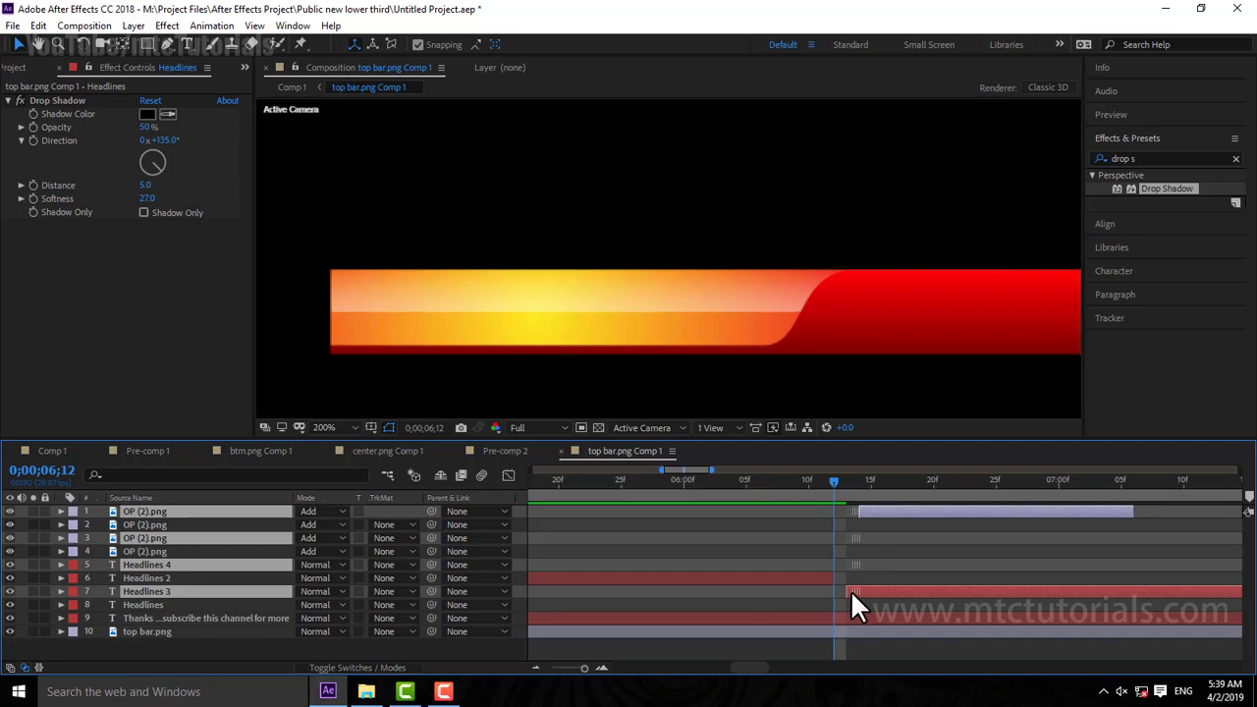
{"action": "left_click_drag", "start_coordinate": [580, 669], "coordinate": [526, 671]}
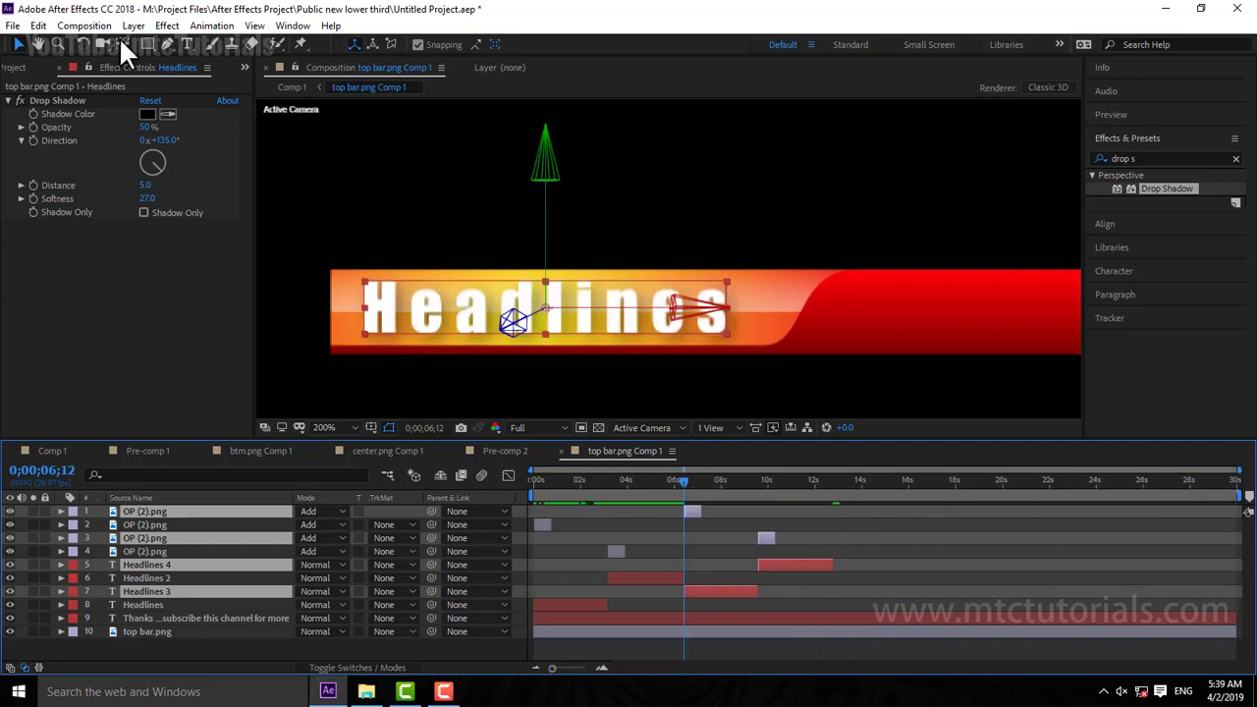
Step: Duplicate them again, starting Headlines 5 at 12;23 where Headlines 4 ends
{"action": "left_click", "coordinate": [38, 26]}
{"action": "left_click", "coordinate": [92, 231]}
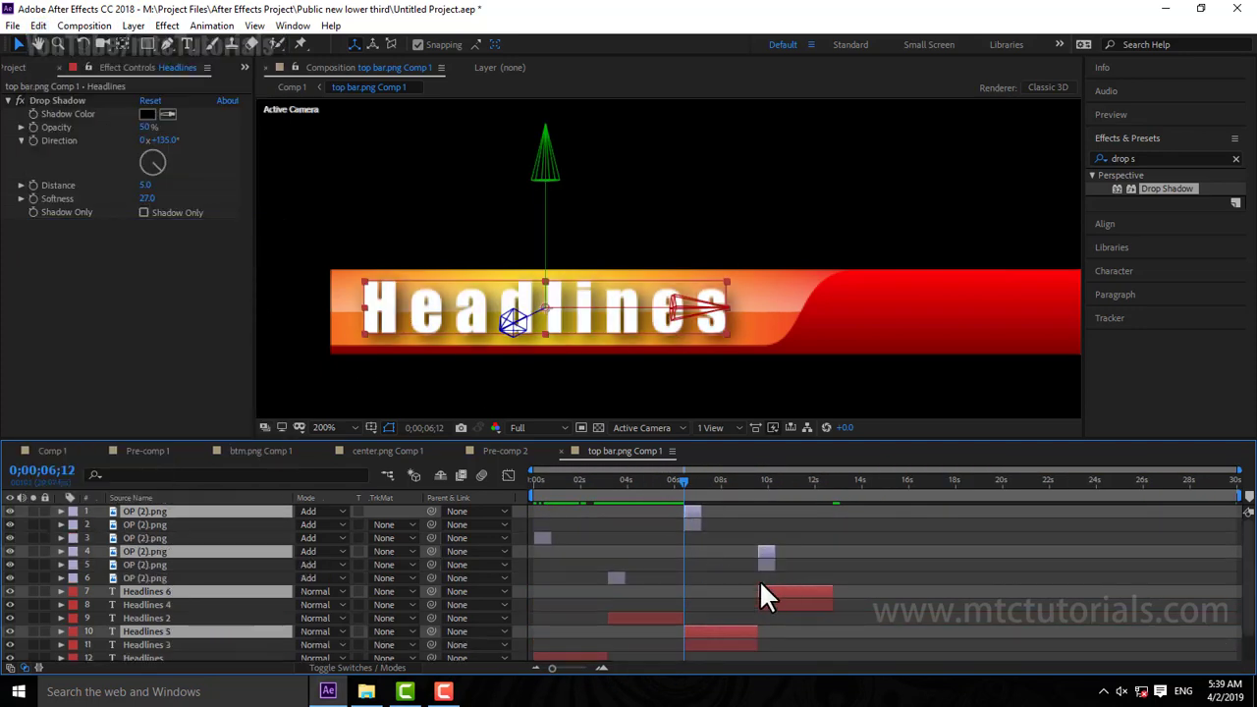
{"action": "left_click_drag", "start_coordinate": [780, 592], "coordinate": [930, 583]}
{"action": "left_click", "coordinate": [835, 483]}
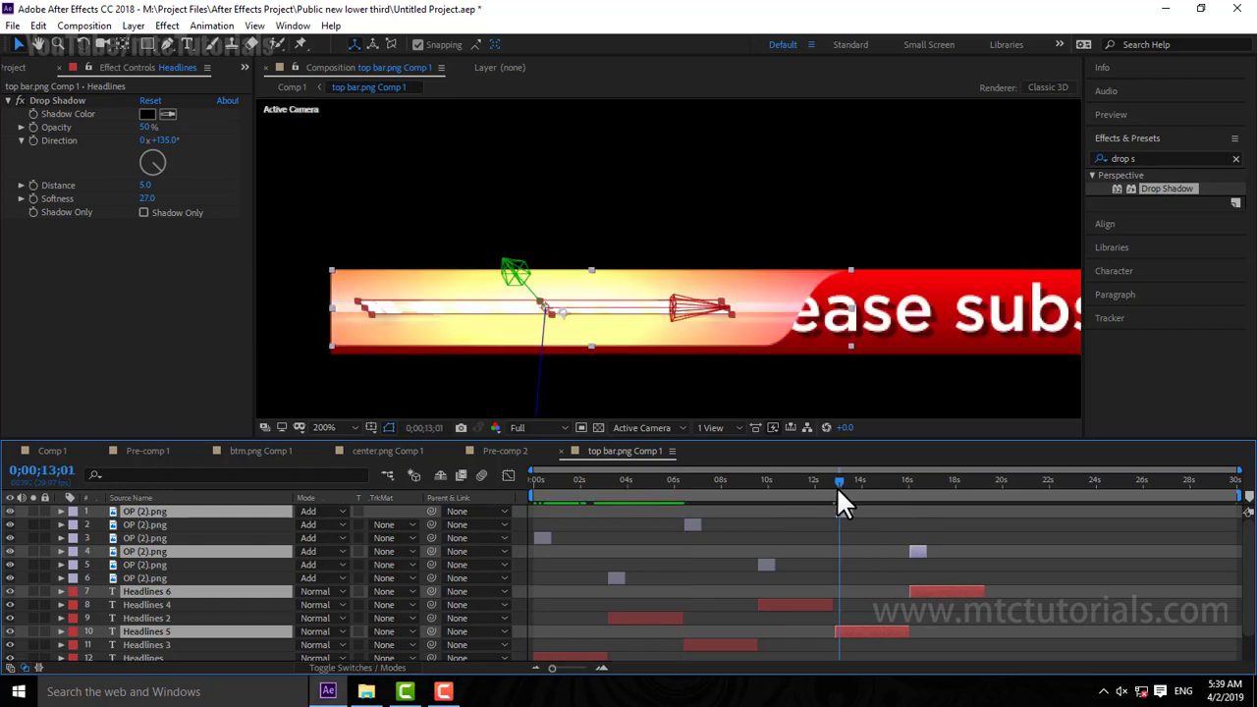
{"action": "left_click_drag", "start_coordinate": [834, 483], "coordinate": [831, 483]}
{"action": "left_click", "coordinate": [601, 669]}
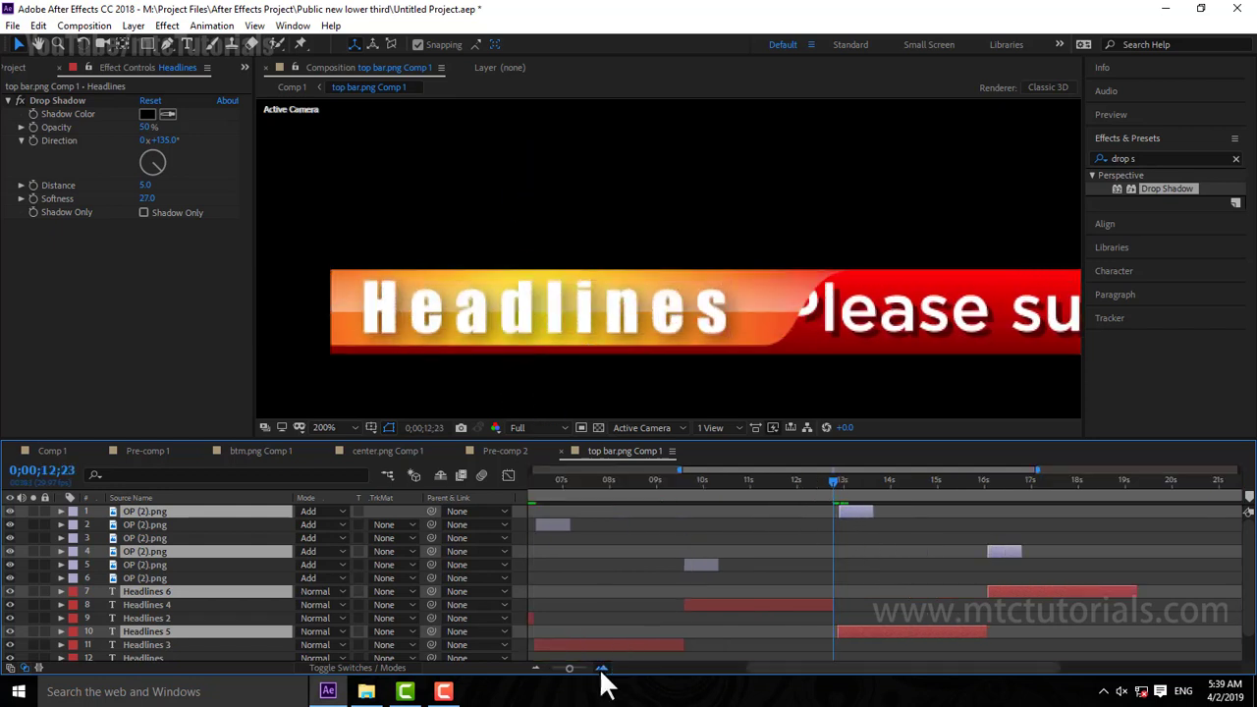
{"action": "left_click", "coordinate": [601, 669]}
{"action": "left_click", "coordinate": [601, 669]}
{"action": "left_click_drag", "start_coordinate": [882, 632], "coordinate": [875, 633]}
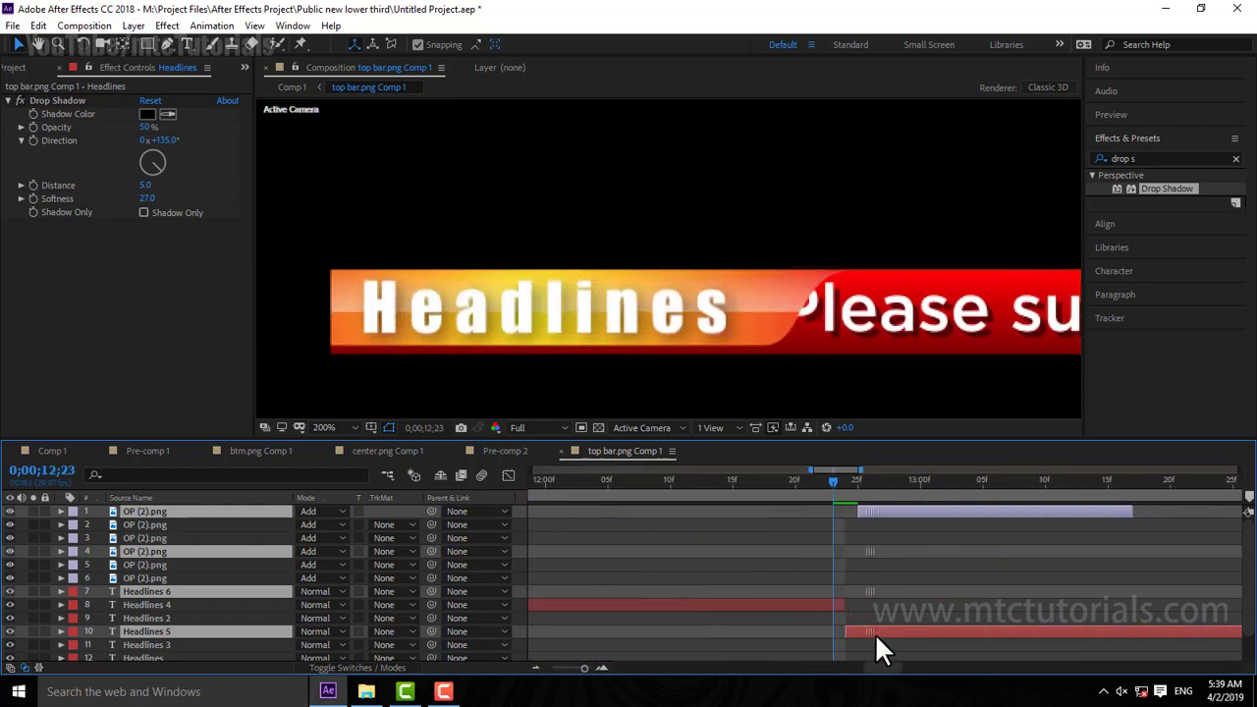
{"action": "left_click", "coordinate": [532, 666]}
{"action": "left_click", "coordinate": [532, 666]}
{"action": "left_click", "coordinate": [532, 666]}
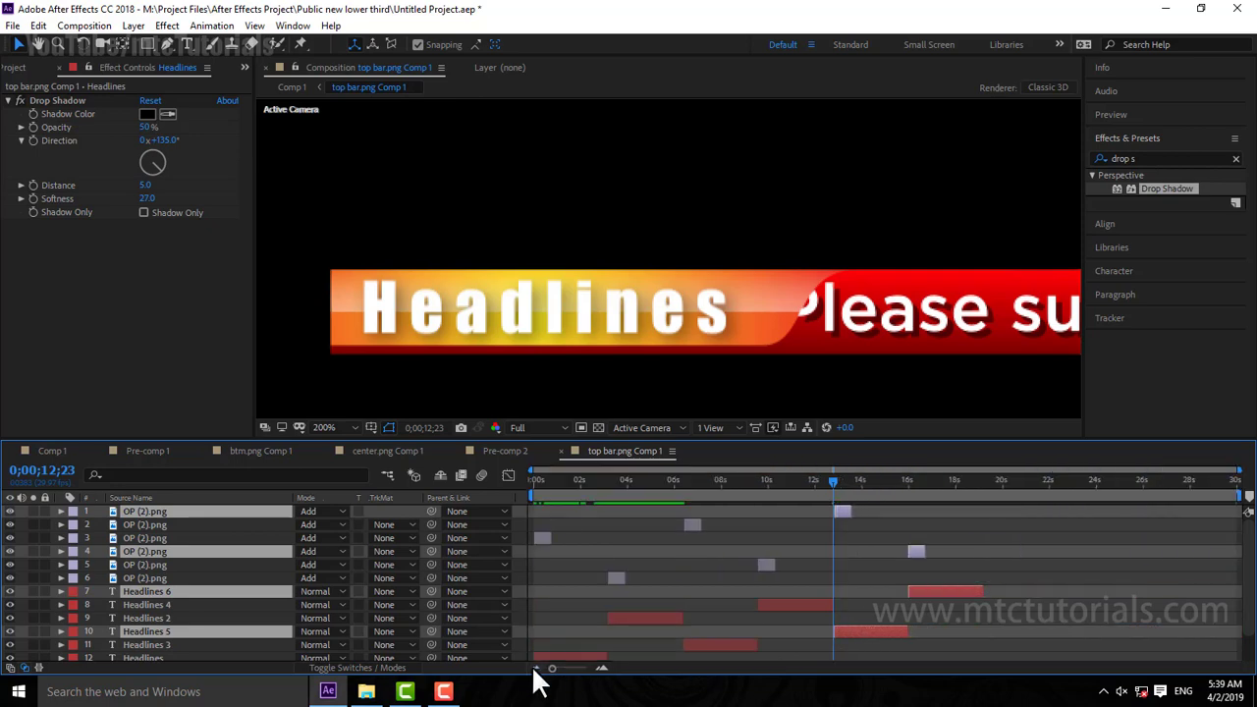
Step: Make a third set of duplicates with Headlines 7 starting at 19;06
{"action": "left_click", "coordinate": [38, 25]}
{"action": "left_click", "coordinate": [71, 227]}
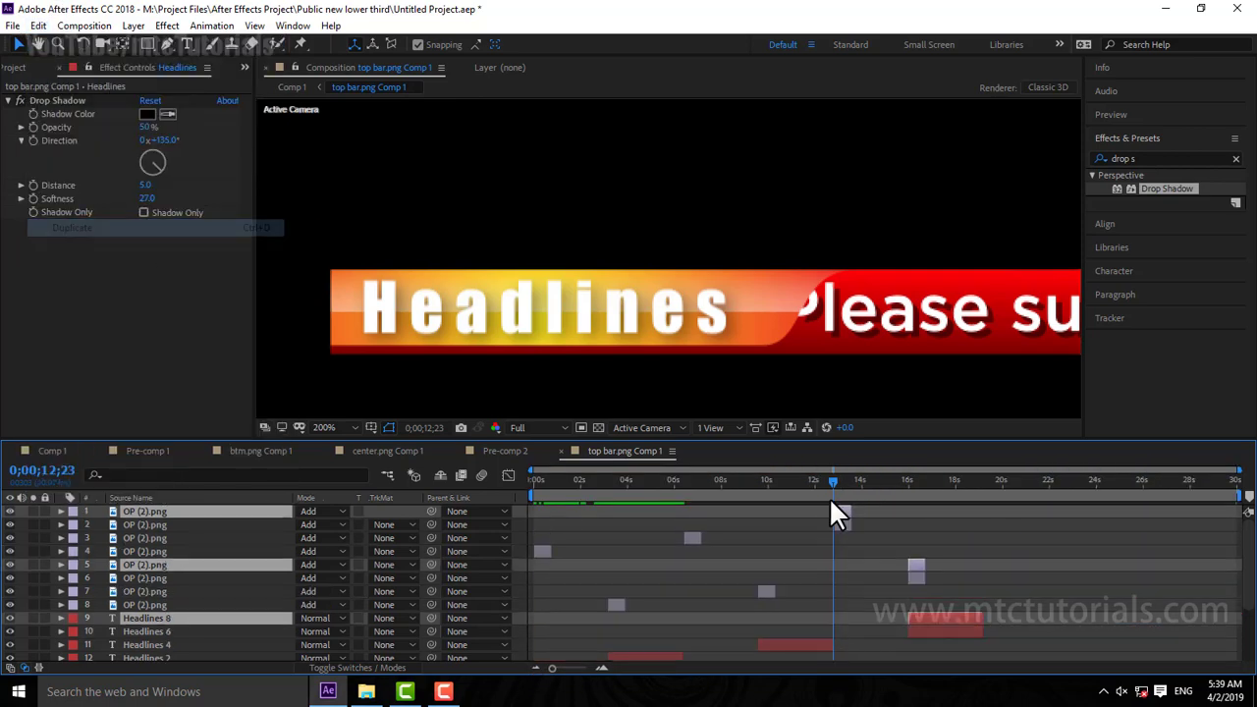
{"action": "left_click_drag", "start_coordinate": [845, 513], "coordinate": [1048, 513]}
{"action": "left_click", "coordinate": [985, 481]}
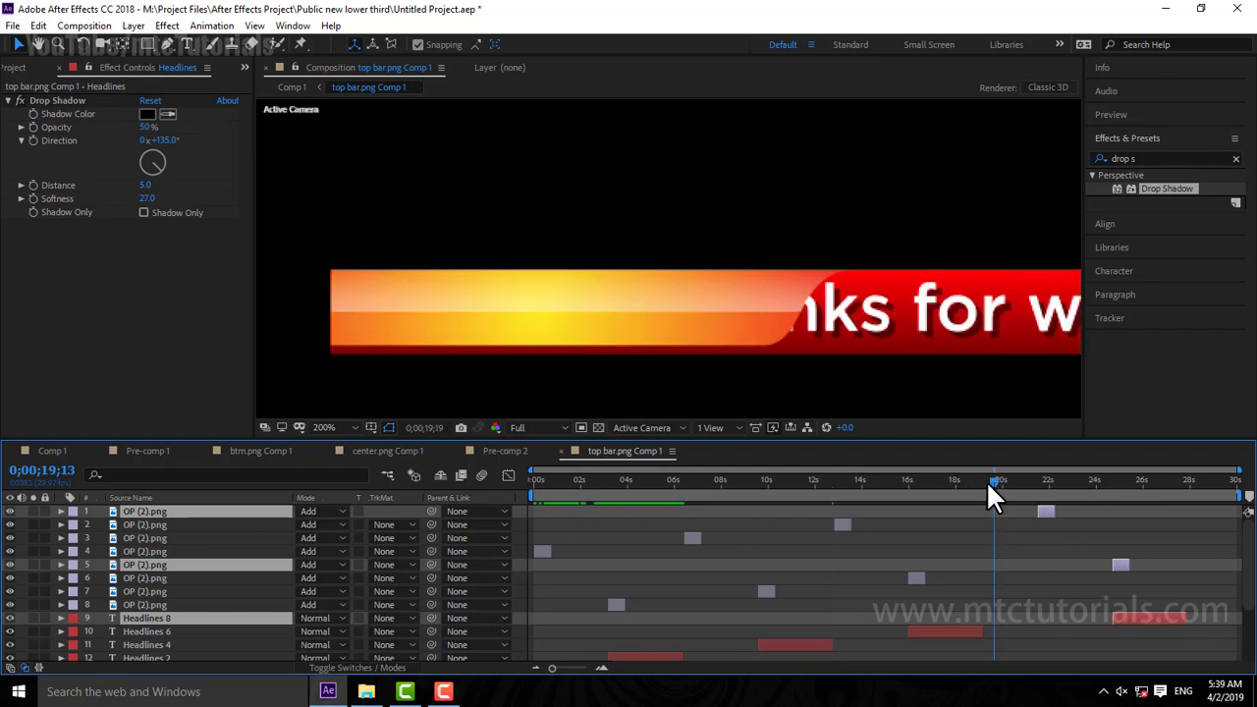
{"action": "scroll", "coordinate": [1087, 594], "scroll_direction": "down", "scroll_amount": 3}
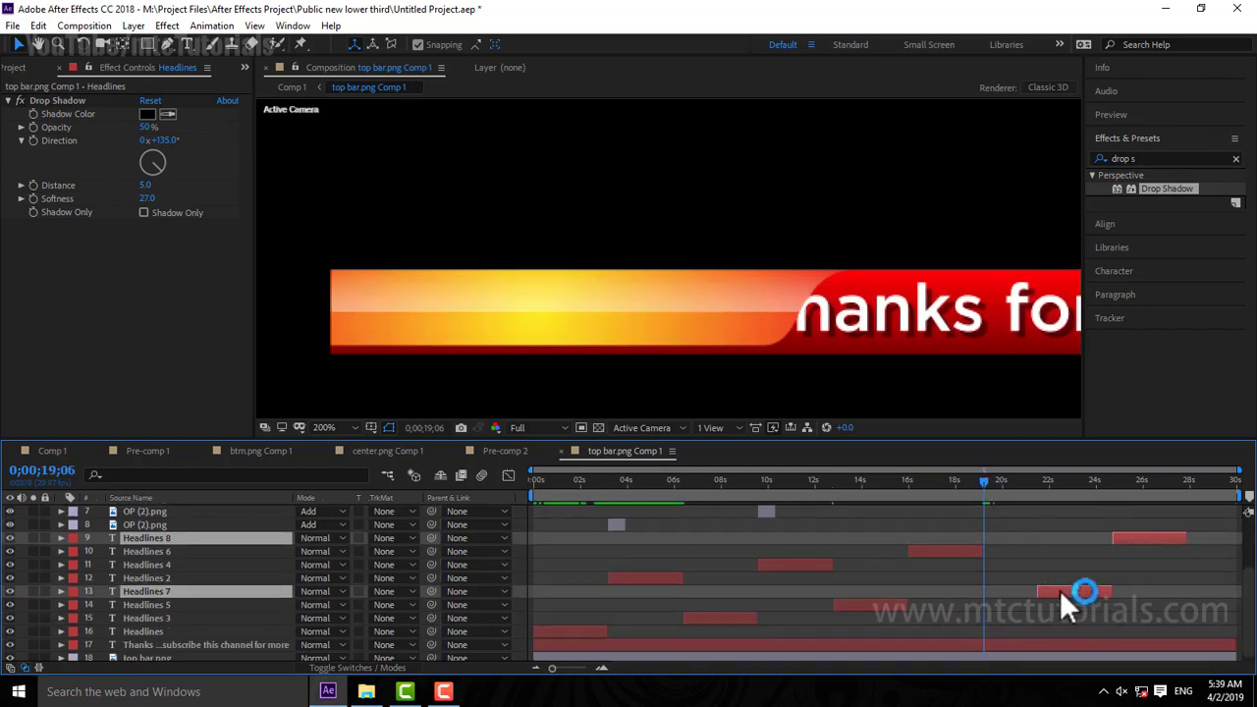
{"action": "left_click_drag", "start_coordinate": [1061, 590], "coordinate": [1002, 591]}
{"action": "left_click", "coordinate": [601, 668]}
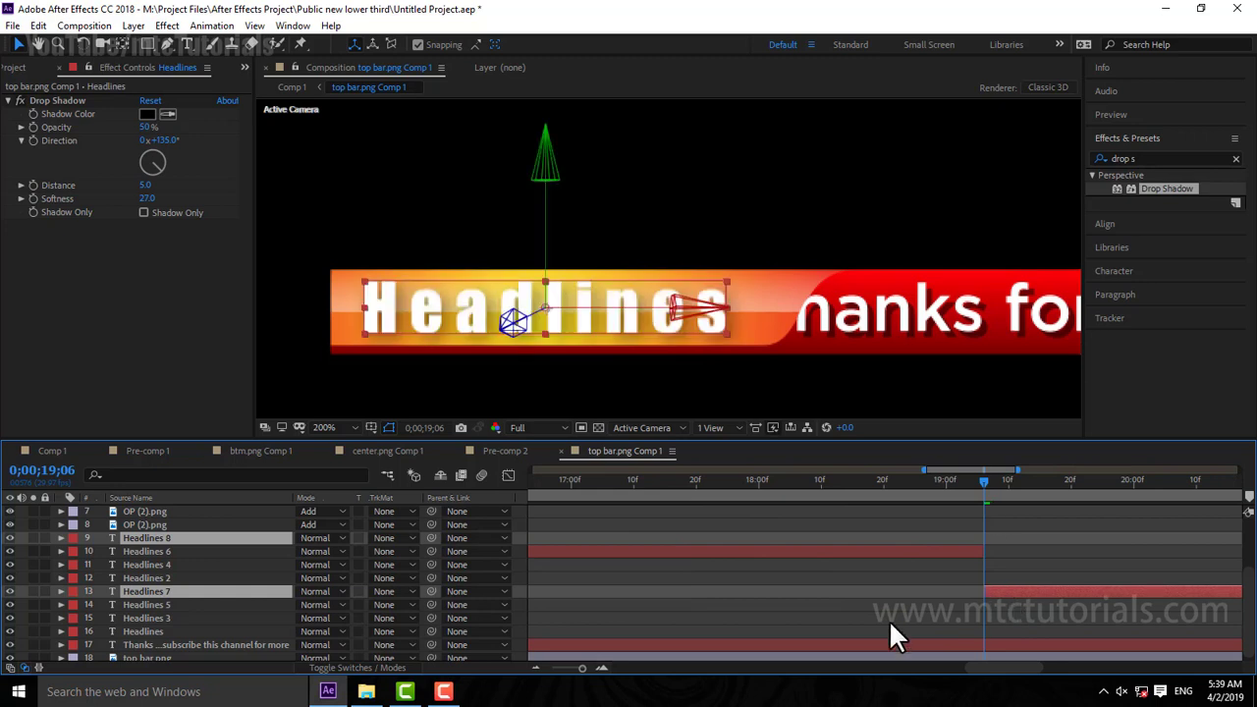
{"action": "left_click", "coordinate": [536, 667]}
{"action": "left_click", "coordinate": [537, 667]}
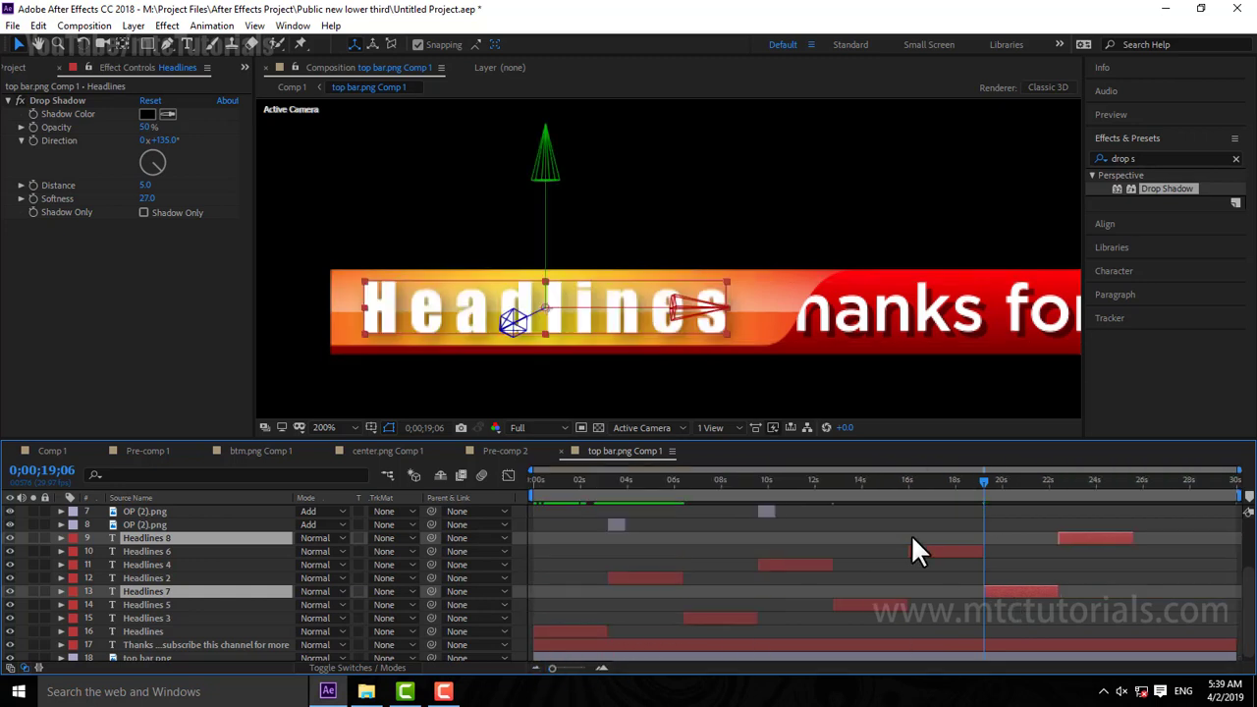
Step: Select Headlines 8 together with the layer-5 OP (2).png flare
{"action": "left_click", "coordinate": [1118, 588]}
{"action": "scroll", "coordinate": [1118, 588], "scroll_direction": "up", "scroll_amount": 3}
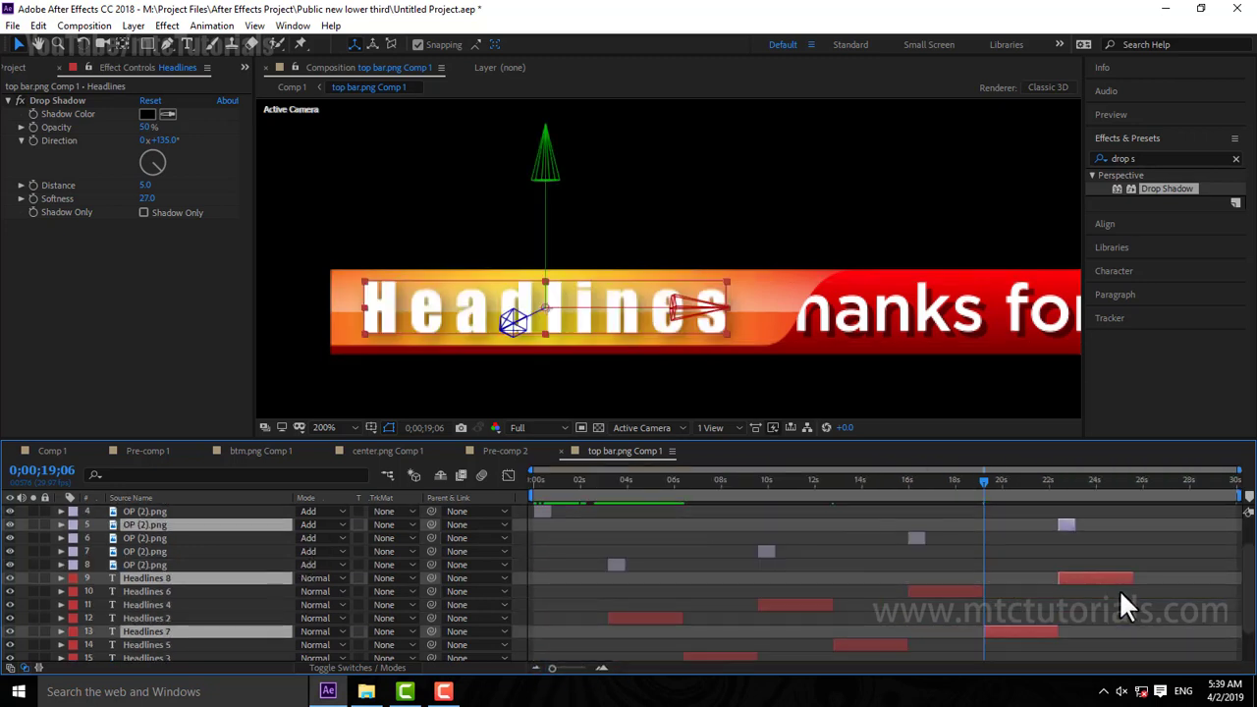
{"action": "left_click", "coordinate": [1095, 579]}
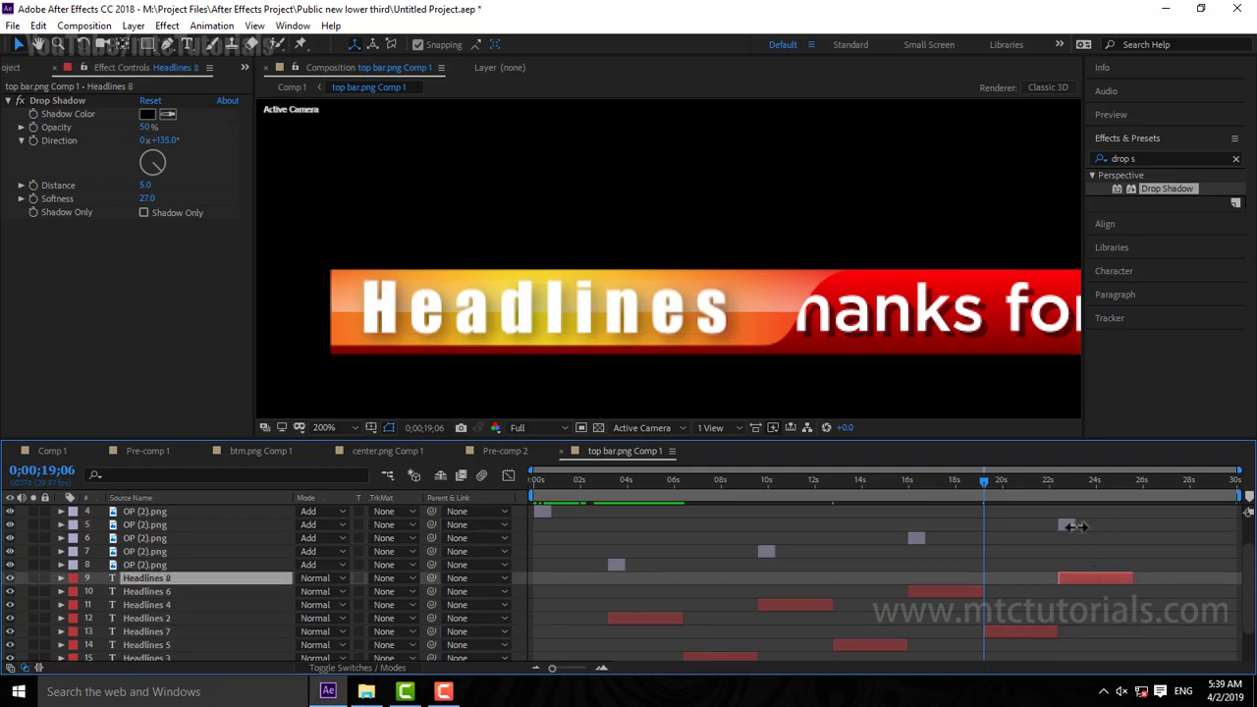
{"action": "left_click", "coordinate": [1066, 523], "text": "shift"}
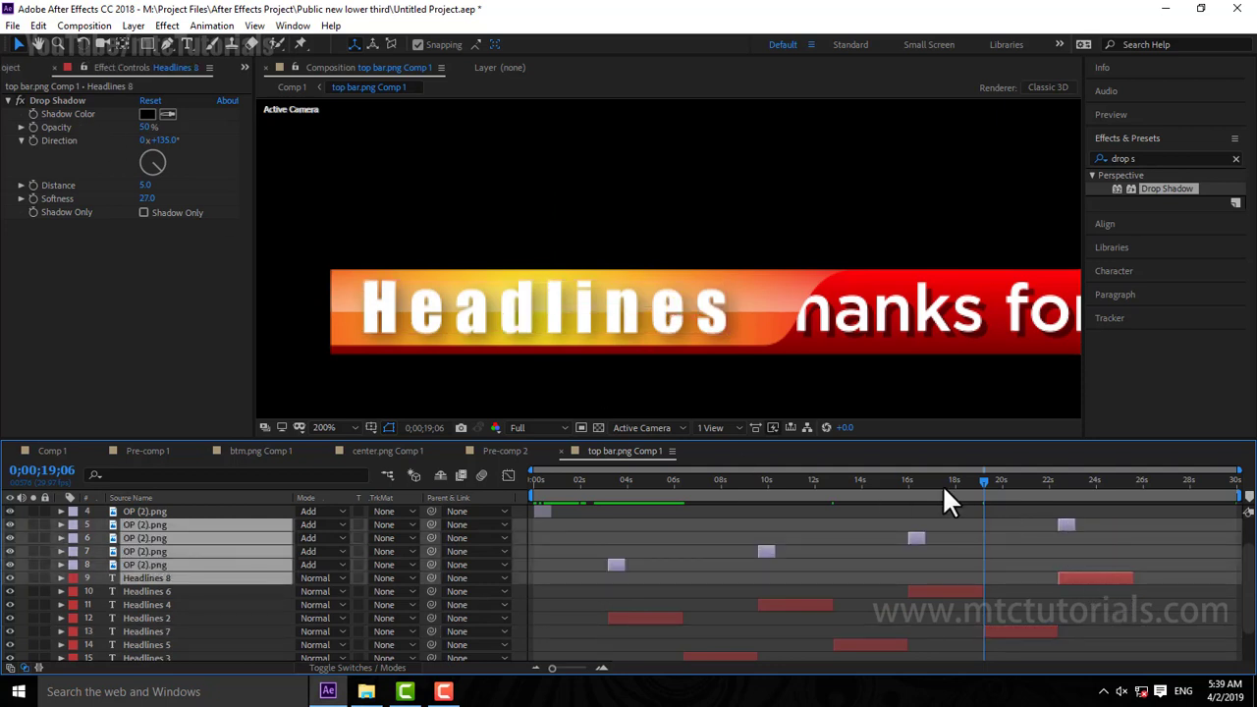
{"action": "left_click", "coordinate": [1051, 550]}
{"action": "left_click", "coordinate": [1077, 575]}
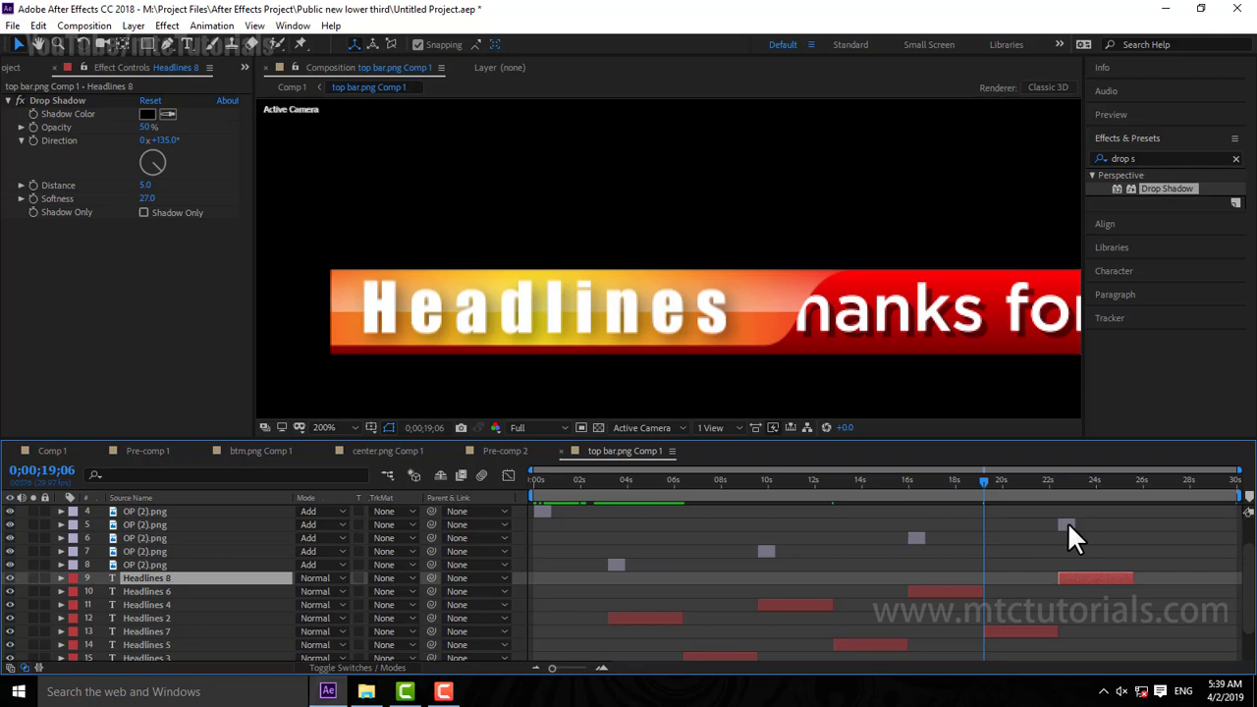
{"action": "left_click", "coordinate": [1068, 523], "text": "ctrl"}
Step: Duplicate Headlines 8 and its flare, shift them to about 25;14, and return to Comp 1
{"action": "left_click", "coordinate": [38, 26]}
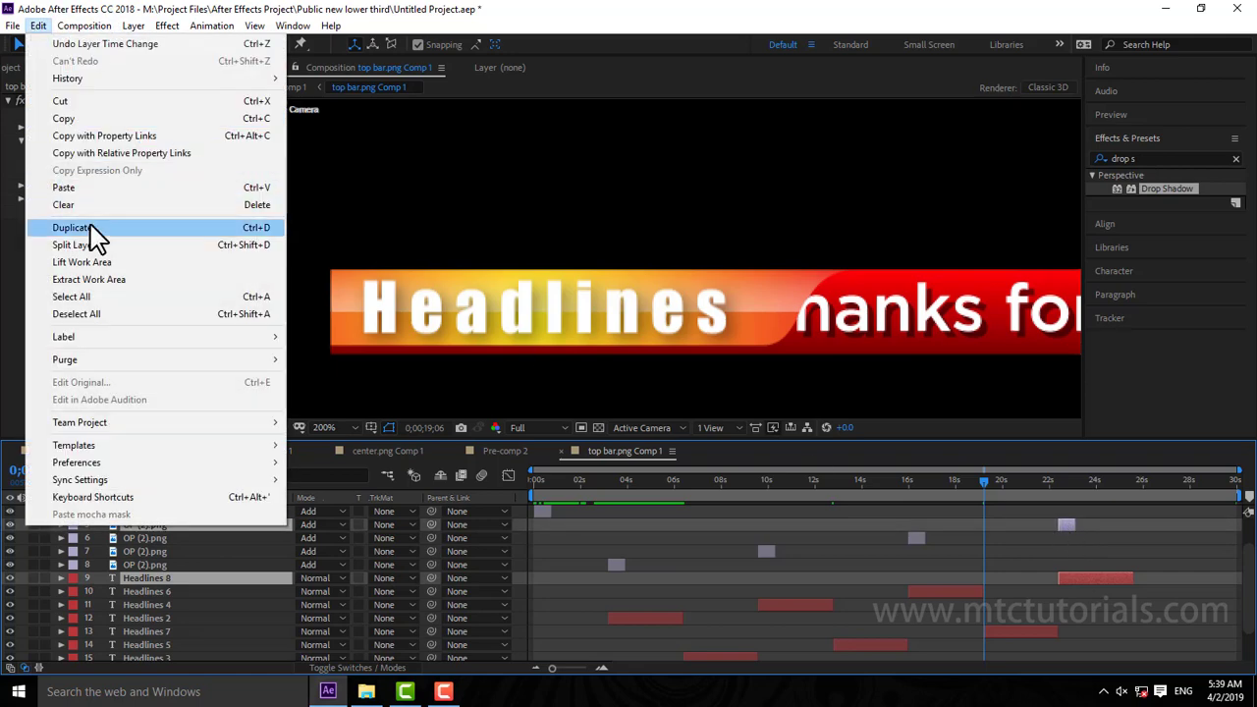
{"action": "left_click", "coordinate": [93, 232]}
{"action": "left_click_drag", "start_coordinate": [1088, 594], "coordinate": [1239, 592]}
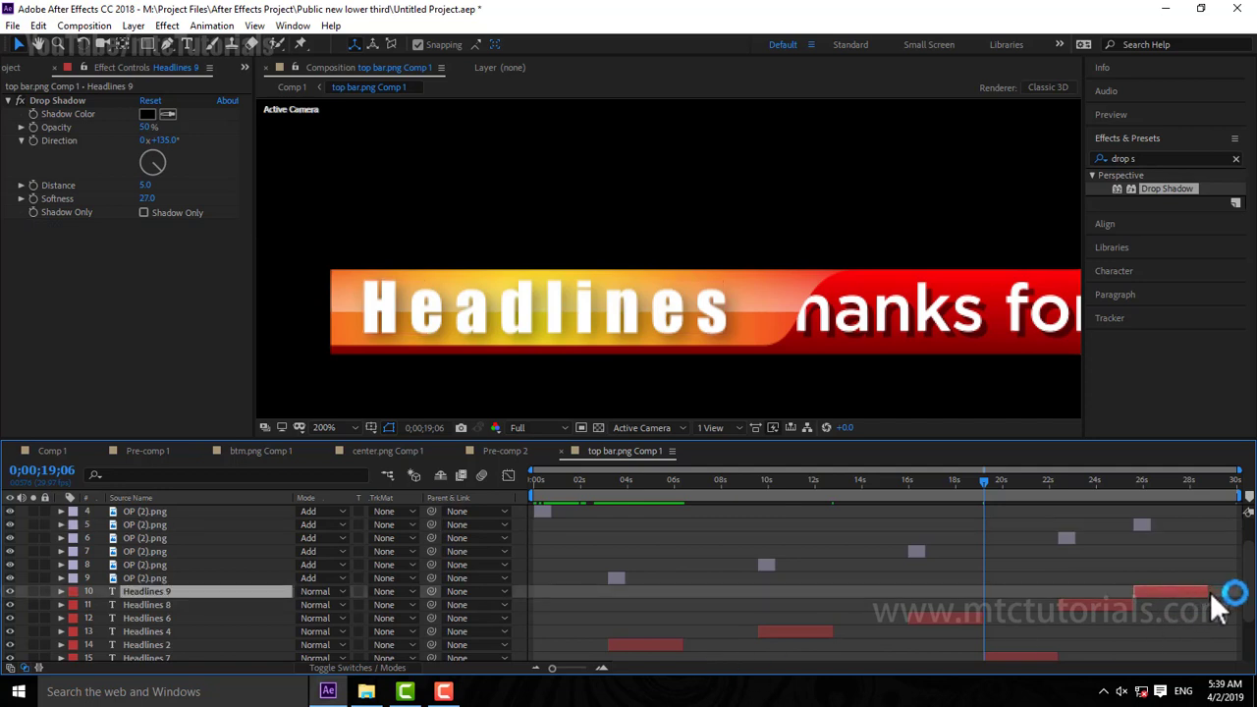
{"action": "left_click", "coordinate": [1138, 479]}
{"action": "left_click", "coordinate": [602, 667]}
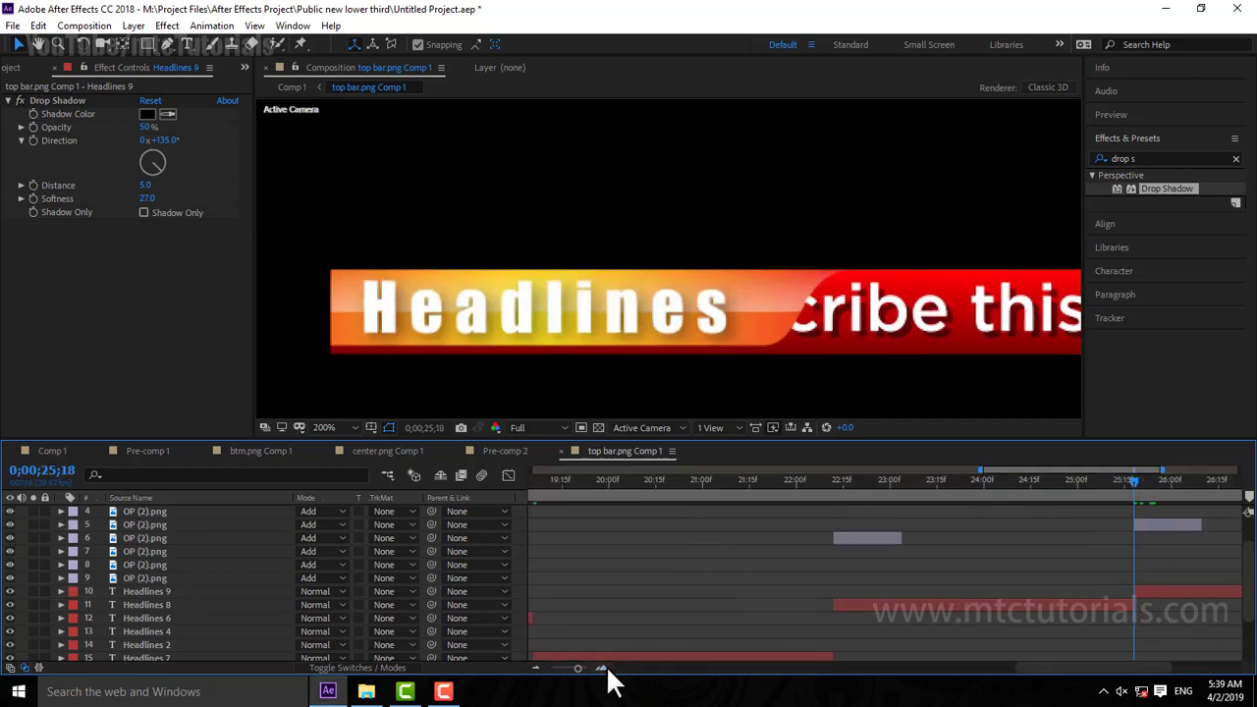
{"action": "left_click", "coordinate": [1083, 481]}
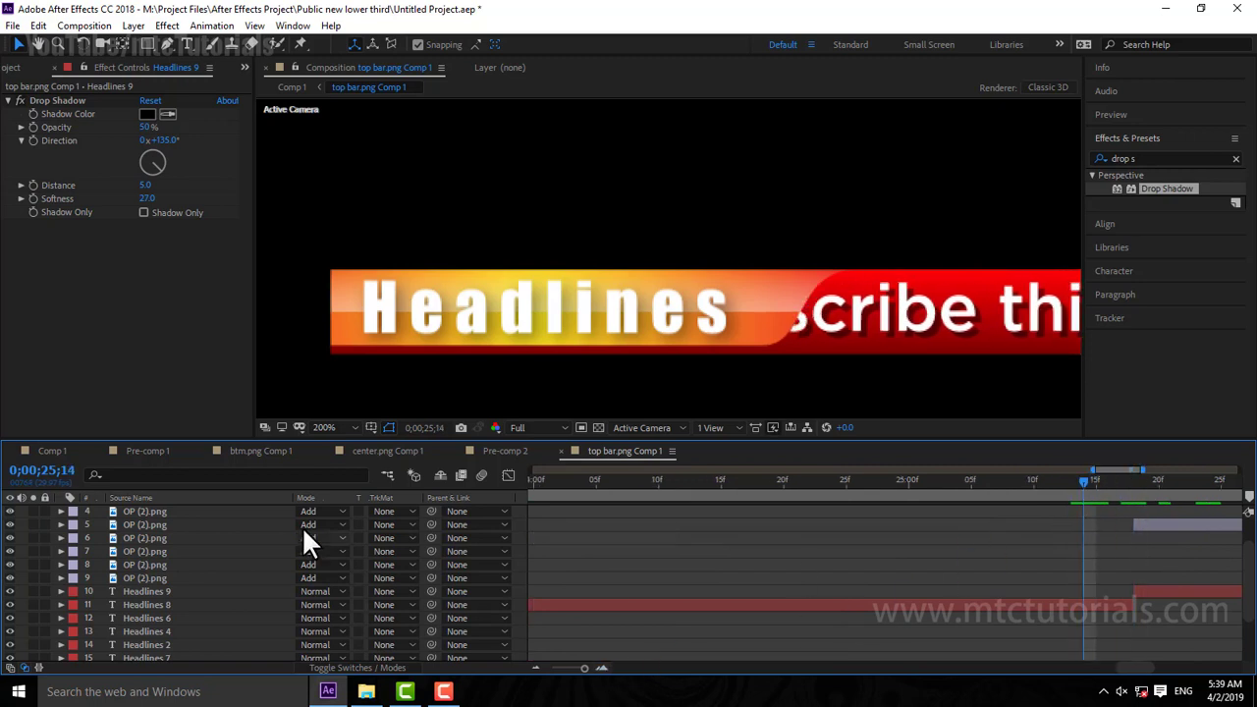
{"action": "left_click", "coordinate": [54, 451]}
{"action": "left_click", "coordinate": [537, 481]}
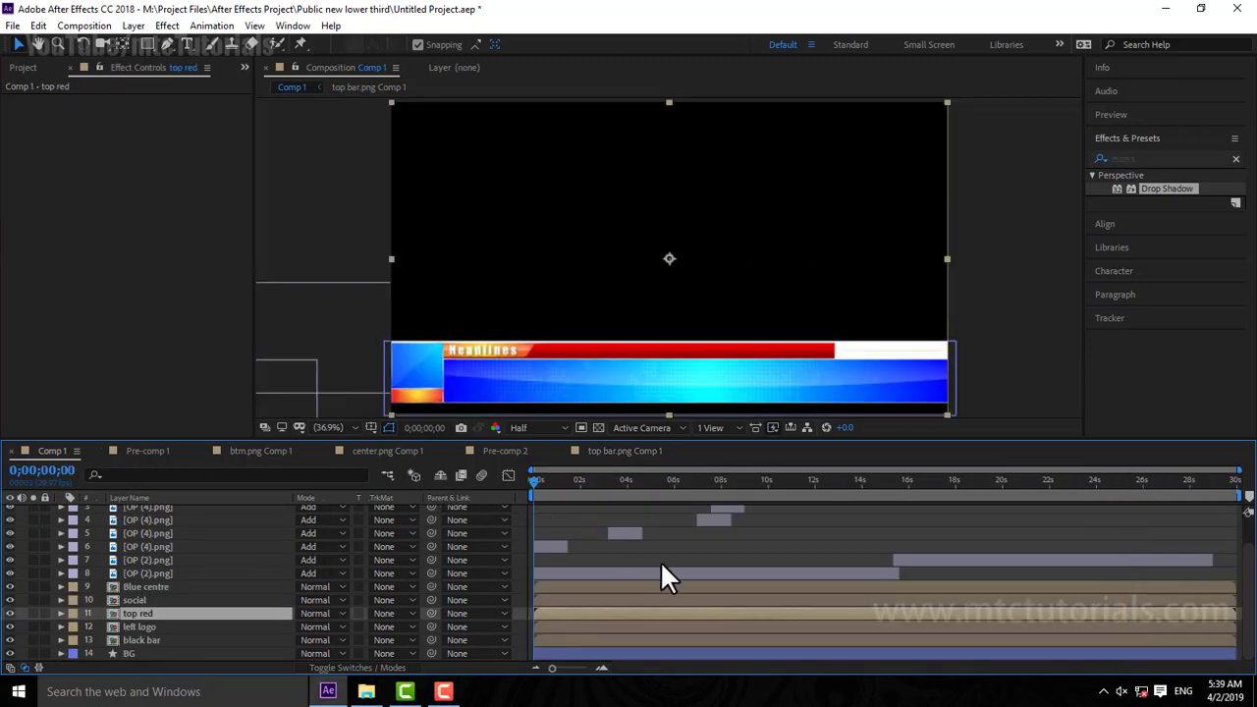
Step: Preview the lower third animating in, stopping around 0;00;03;21
{"action": "left_click", "coordinate": [709, 562]}
{"action": "key", "text": "space"}
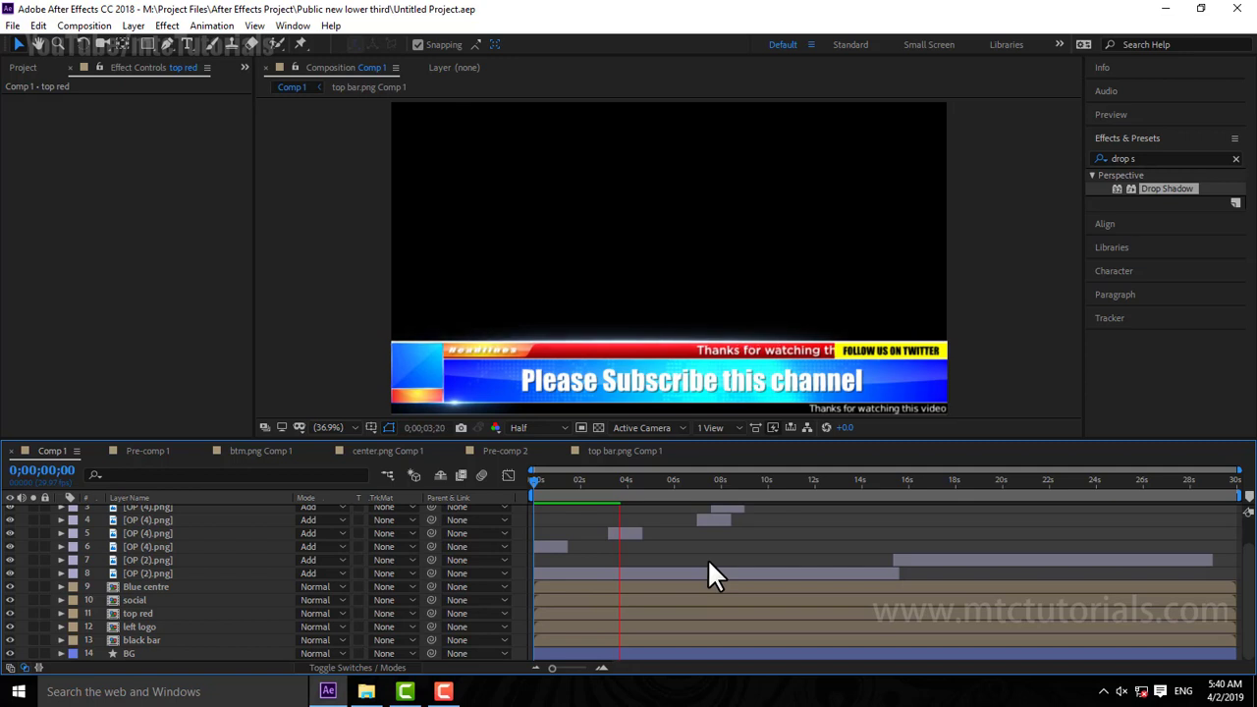
{"action": "key", "text": "space"}
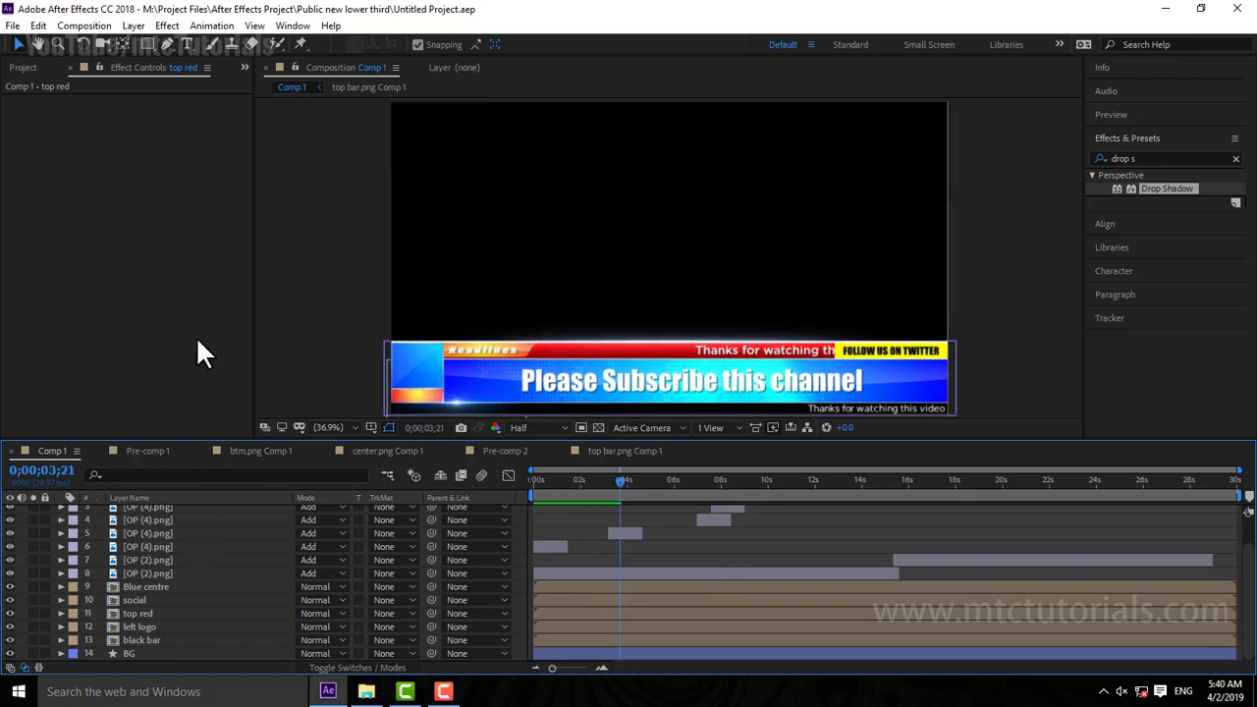
Step: Start a new text layer in Comp 1 above the bar with the Horizontal Type tool
{"action": "left_click", "coordinate": [195, 69]}
{"action": "left_click", "coordinate": [187, 44]}
{"action": "left_click", "coordinate": [484, 280]}
{"action": "type", "text": "Logo"}
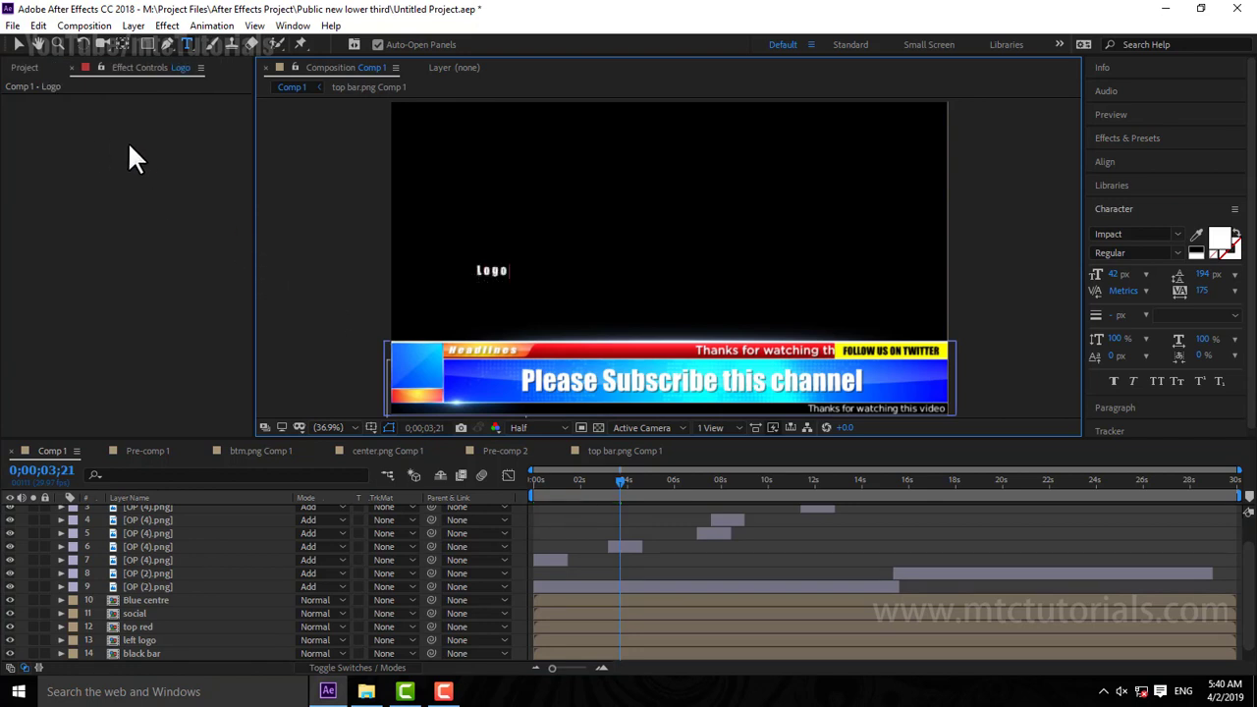
Step: Move the Logo text into the left blue box and centre its anchor point at 200% zoom
{"action": "left_click", "coordinate": [19, 45]}
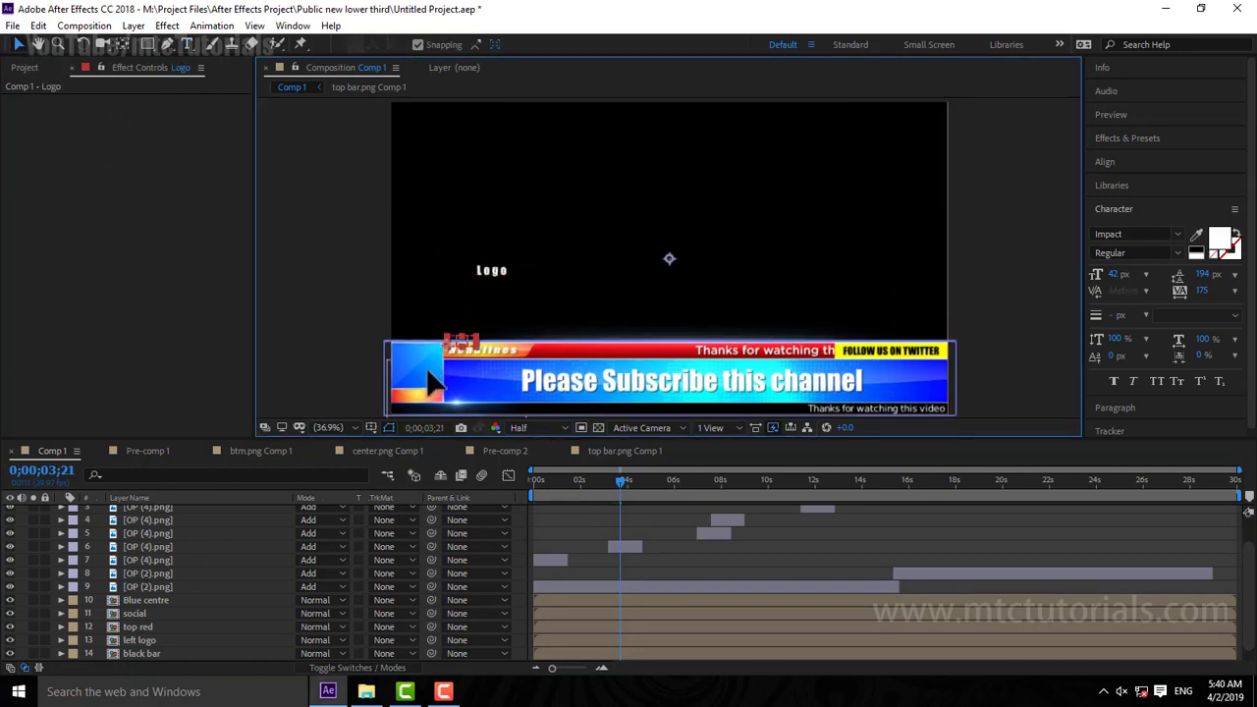
{"action": "left_click_drag", "start_coordinate": [497, 269], "coordinate": [417, 381]}
{"action": "key", "text": "h"}
{"action": "key", "text": "period"}
{"action": "key", "text": "period"}
{"action": "key", "text": "period"}
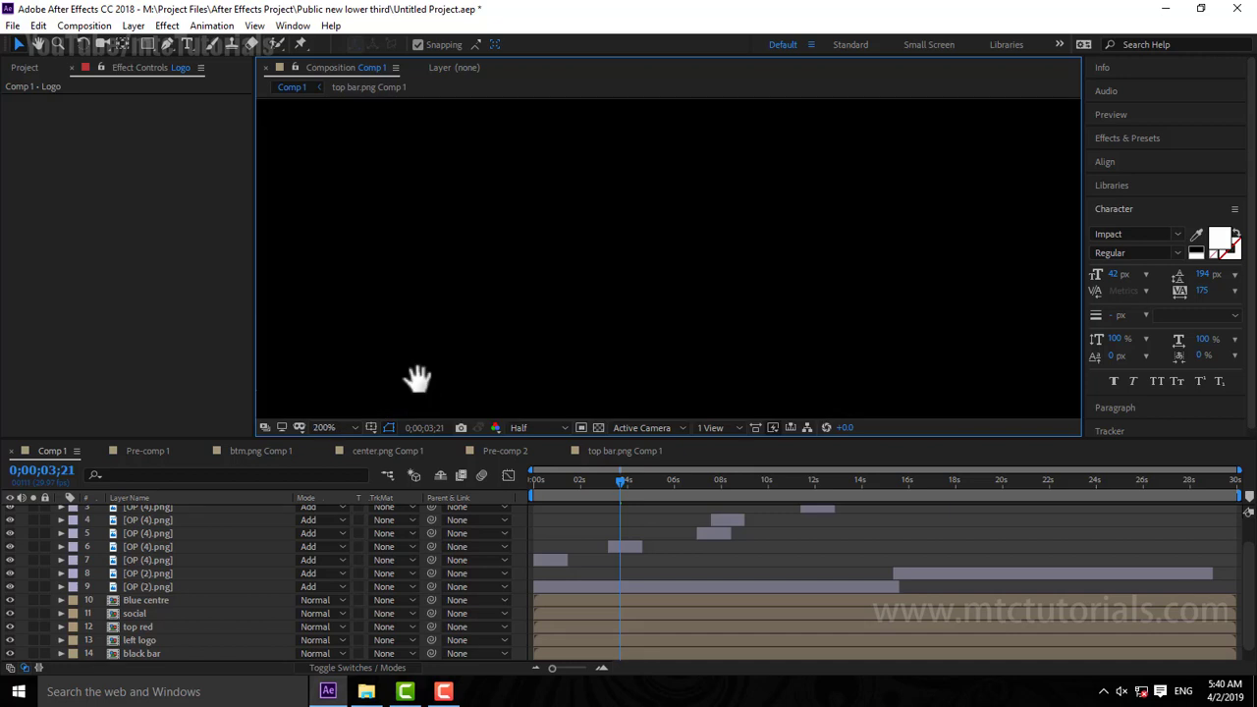
{"action": "mouse_move", "coordinate": [921, 206]}
{"action": "left_mouse_down"}
{"action": "mouse_move", "coordinate": [521, 289]}
{"action": "mouse_move", "coordinate": [697, 373]}
{"action": "left_mouse_up"}
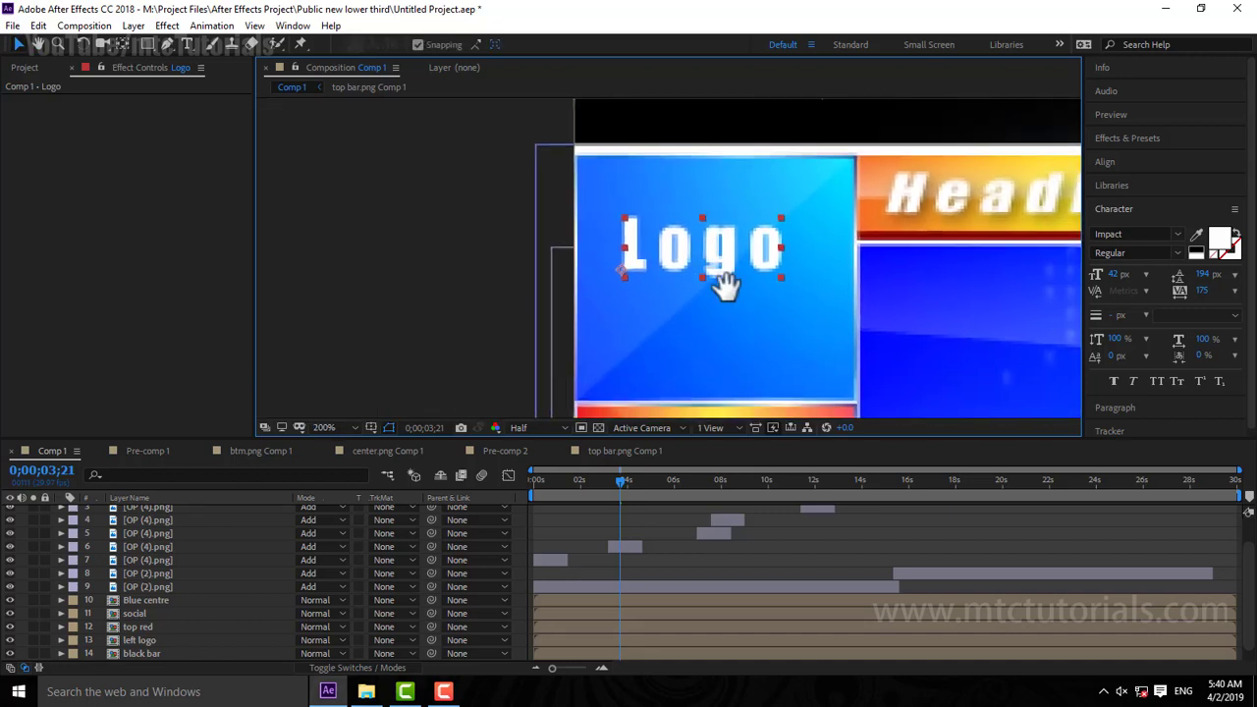
{"action": "mouse_move", "coordinate": [724, 281]}
{"action": "left_mouse_down"}
{"action": "mouse_move", "coordinate": [684, 212]}
{"action": "mouse_move", "coordinate": [694, 253]}
{"action": "left_mouse_up"}
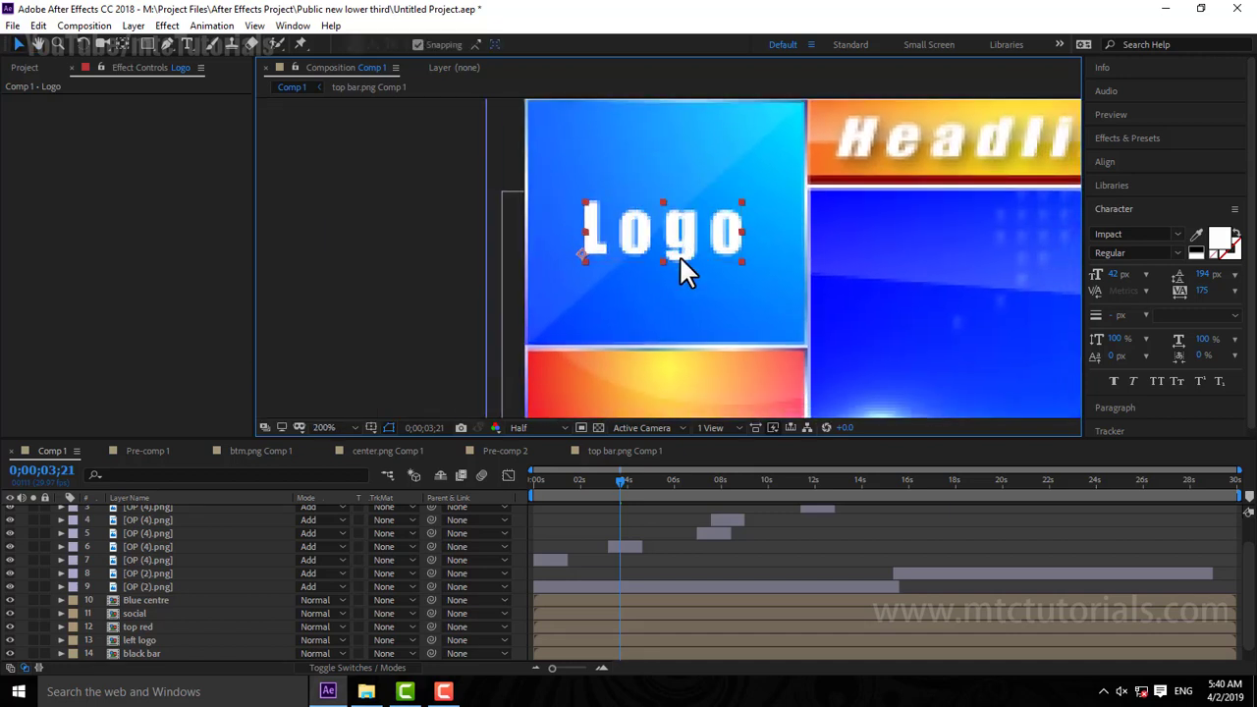
{"action": "left_click", "coordinate": [121, 44]}
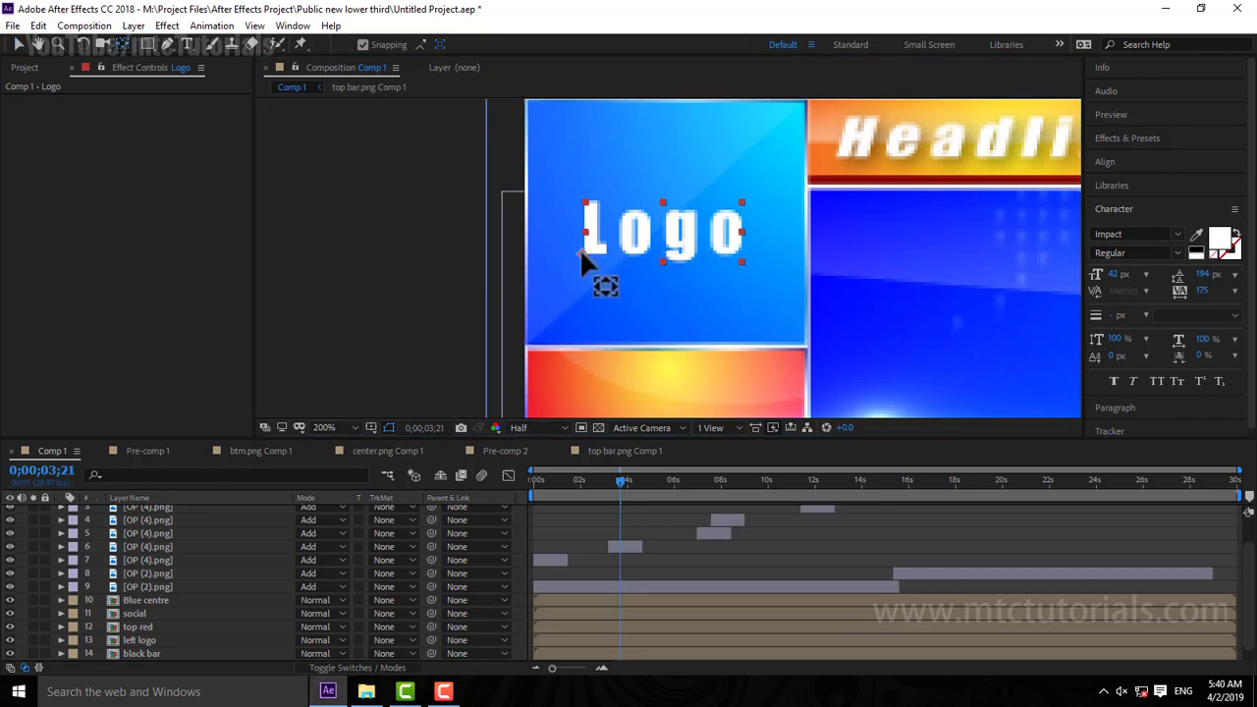
{"action": "left_click_drag", "start_coordinate": [583, 254], "coordinate": [663, 233]}
Step: Search presets for 'zoom', apply Zoom - 3D tumble to the Logo, and scrub the result
{"action": "left_click", "coordinate": [1139, 140]}
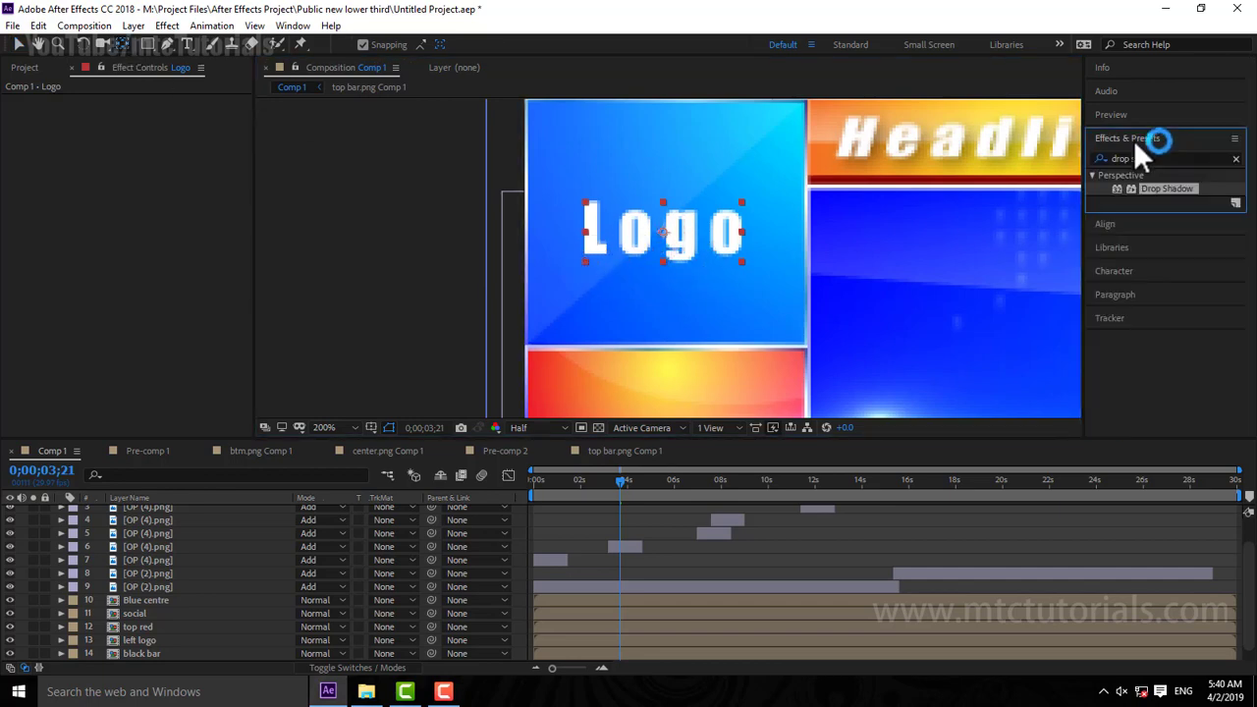
{"action": "left_click", "coordinate": [1209, 157]}
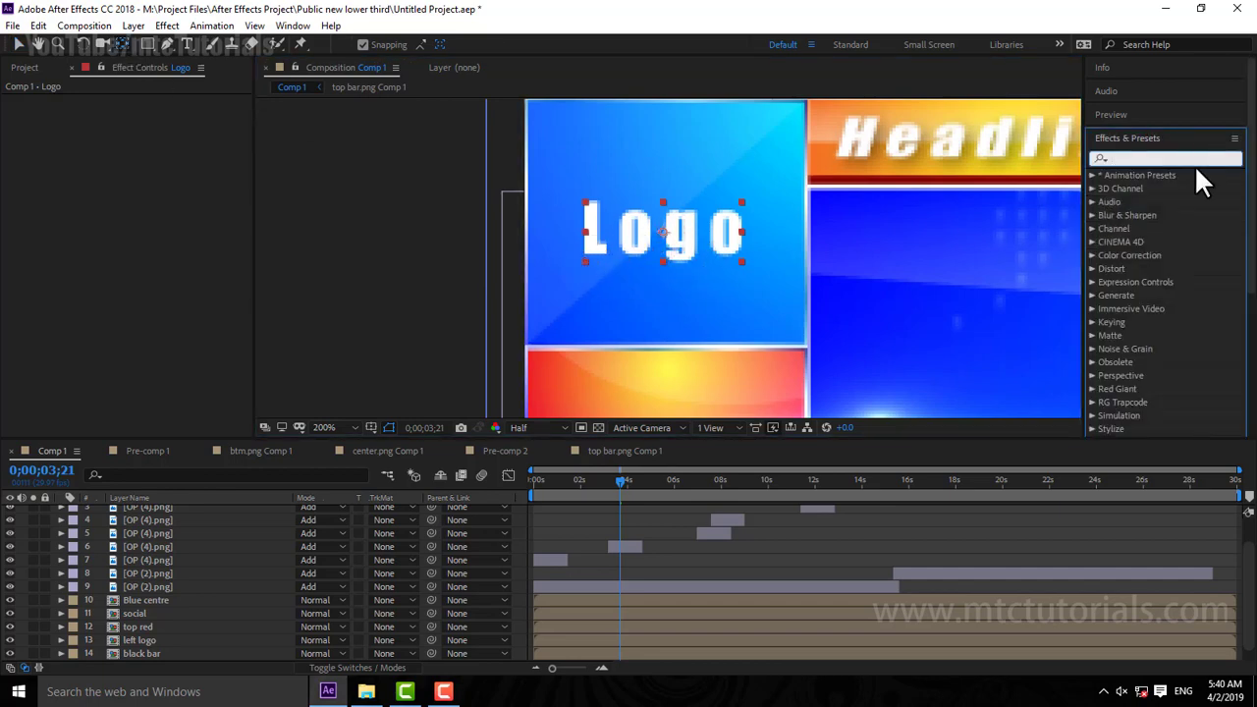
{"action": "type", "text": "zoom"}
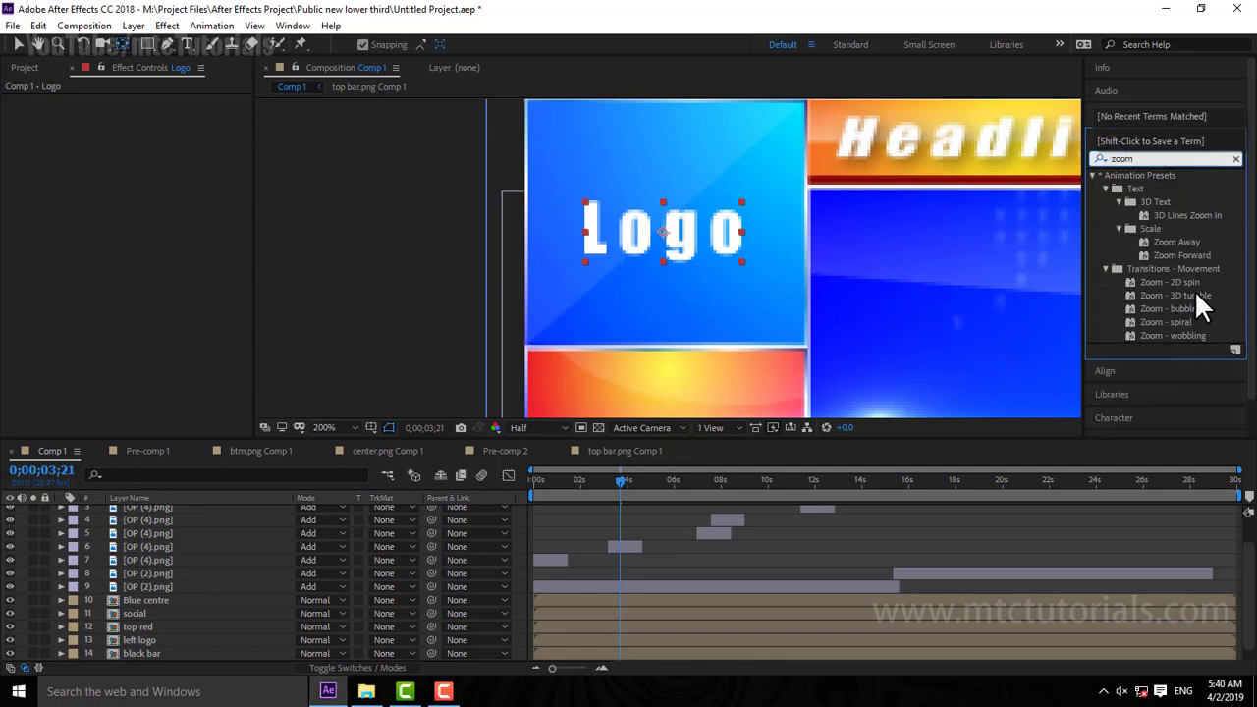
{"action": "key", "text": "Return"}
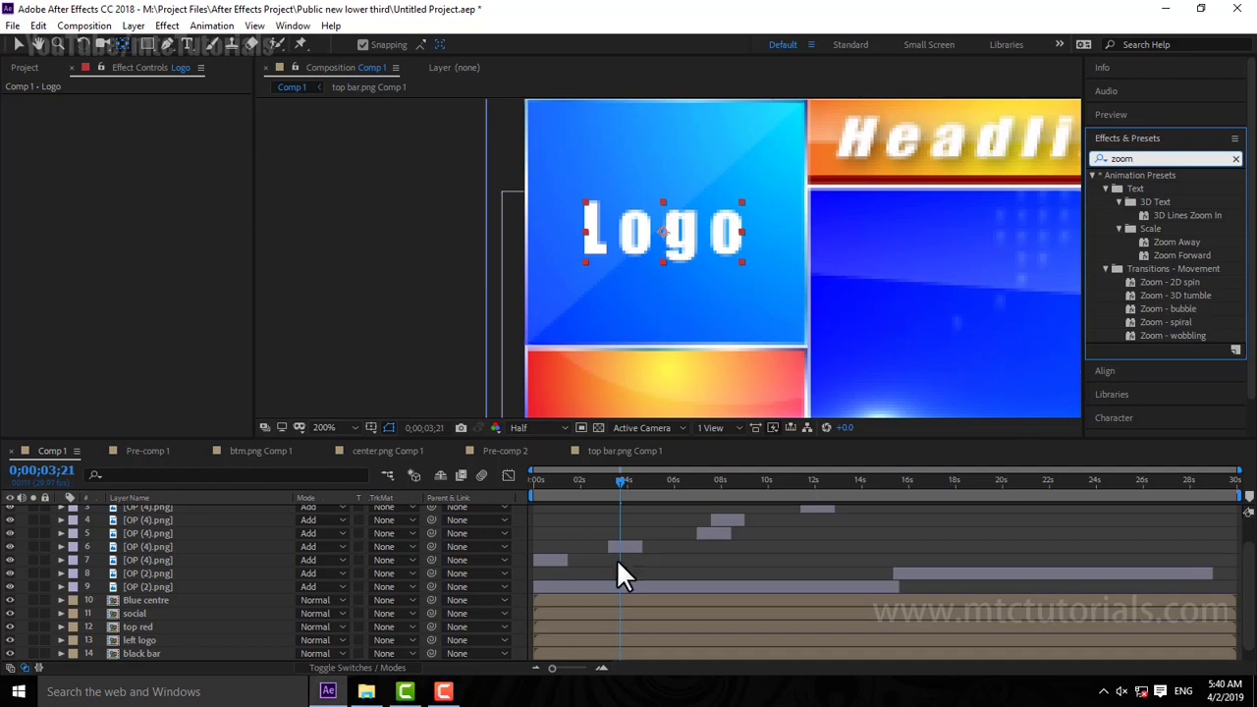
{"action": "scroll", "coordinate": [615, 558], "scroll_direction": "up", "scroll_amount": 2}
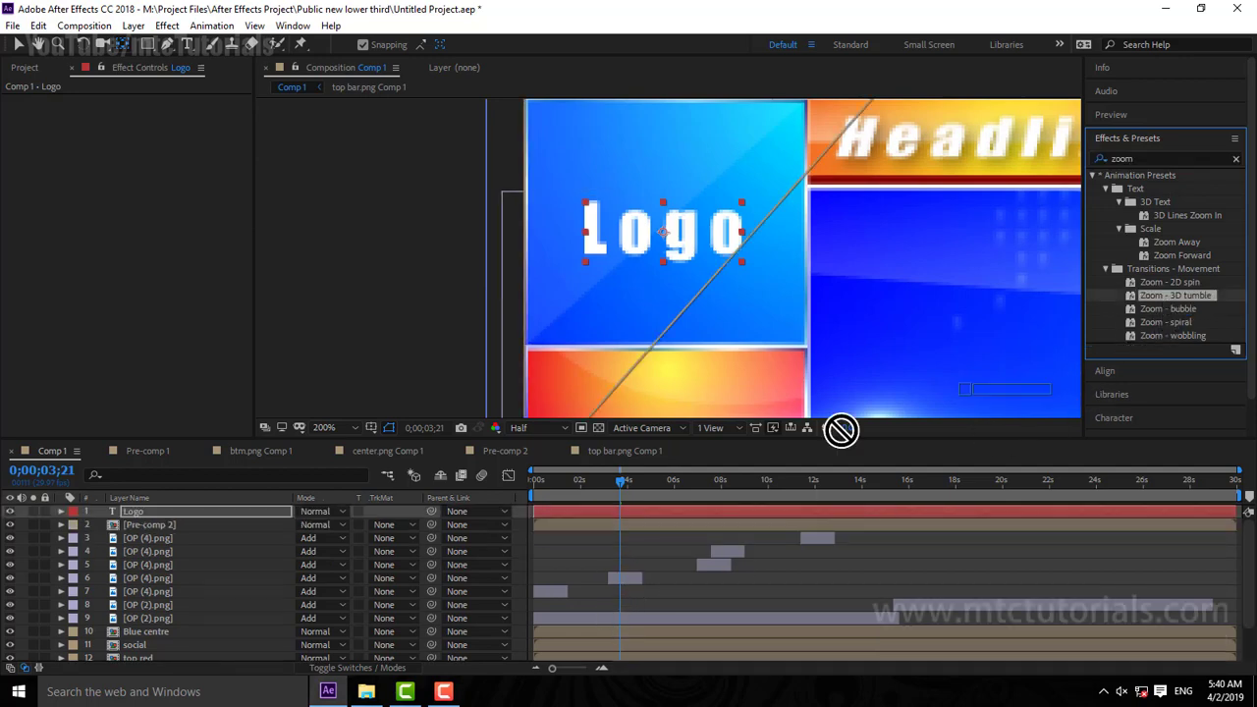
{"action": "left_click_drag", "start_coordinate": [1168, 303], "coordinate": [559, 511]}
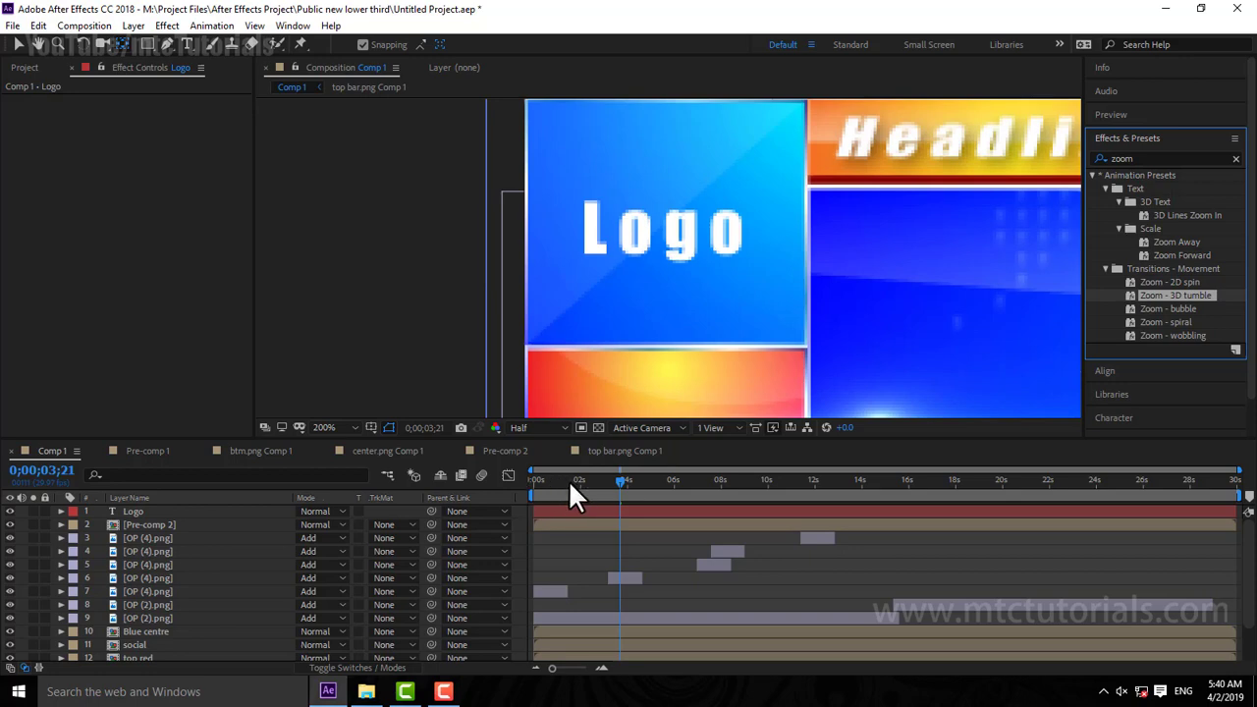
{"action": "left_click", "coordinate": [537, 480]}
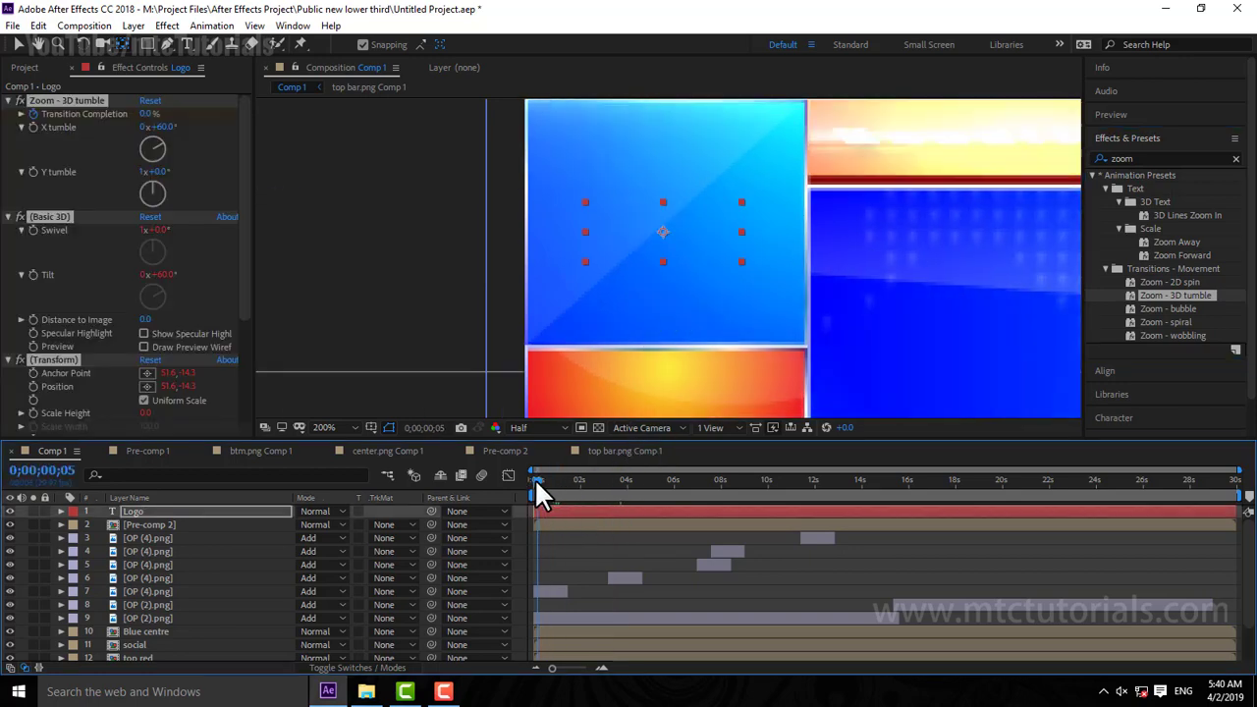
{"action": "left_click_drag", "start_coordinate": [534, 478], "coordinate": [729, 480]}
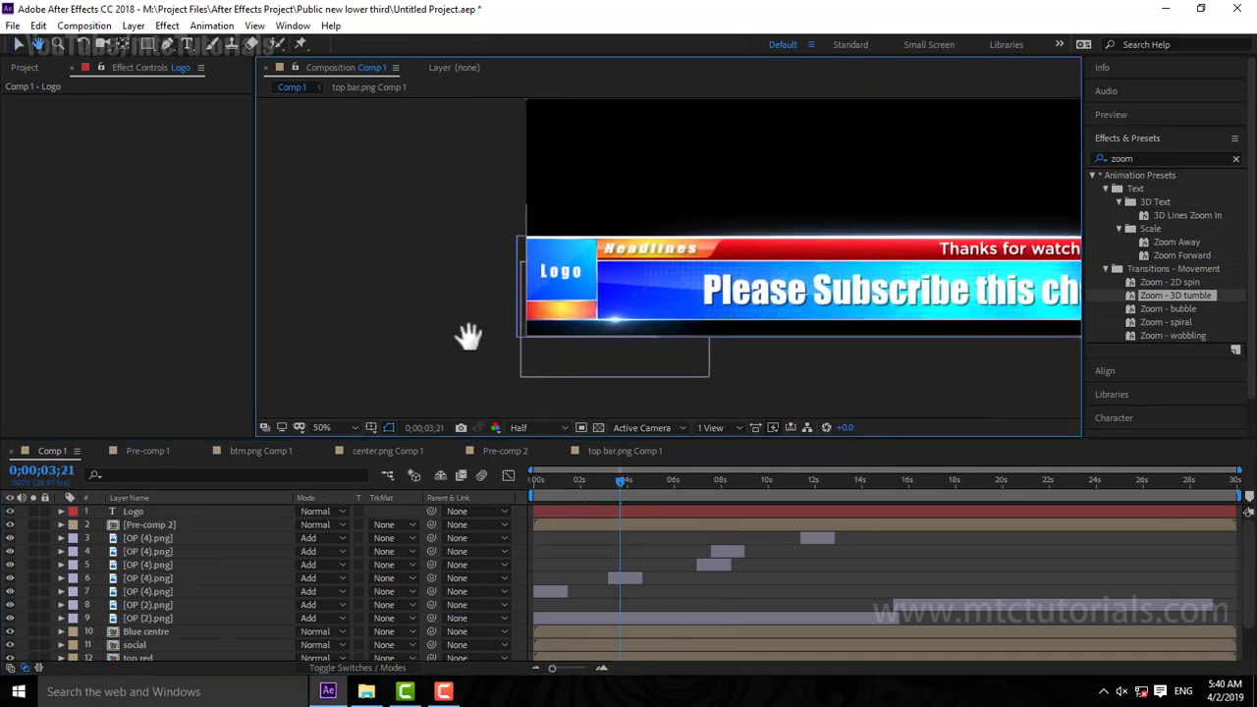
Step: Try the Zoom - spiral preset on the Logo, preview it, then undo it
{"action": "left_click_drag", "start_coordinate": [468, 336], "coordinate": [466, 336]}
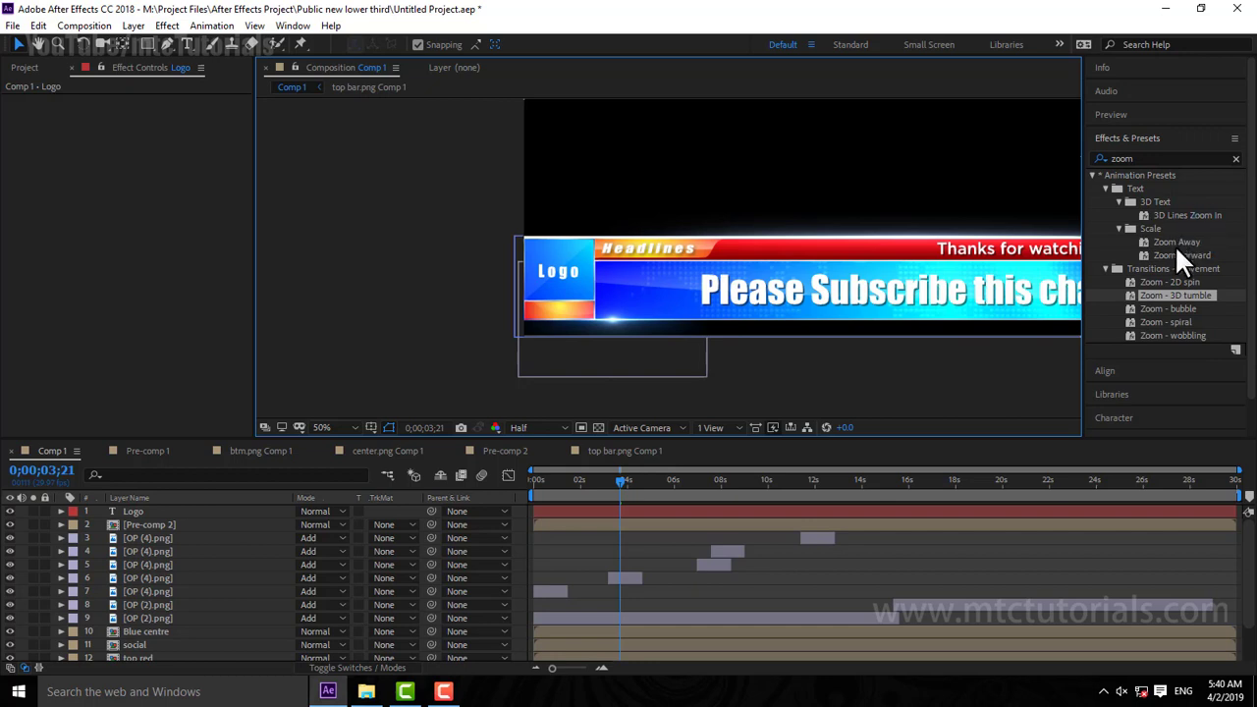
{"action": "scroll", "coordinate": [1177, 239], "scroll_direction": "down", "scroll_amount": 1}
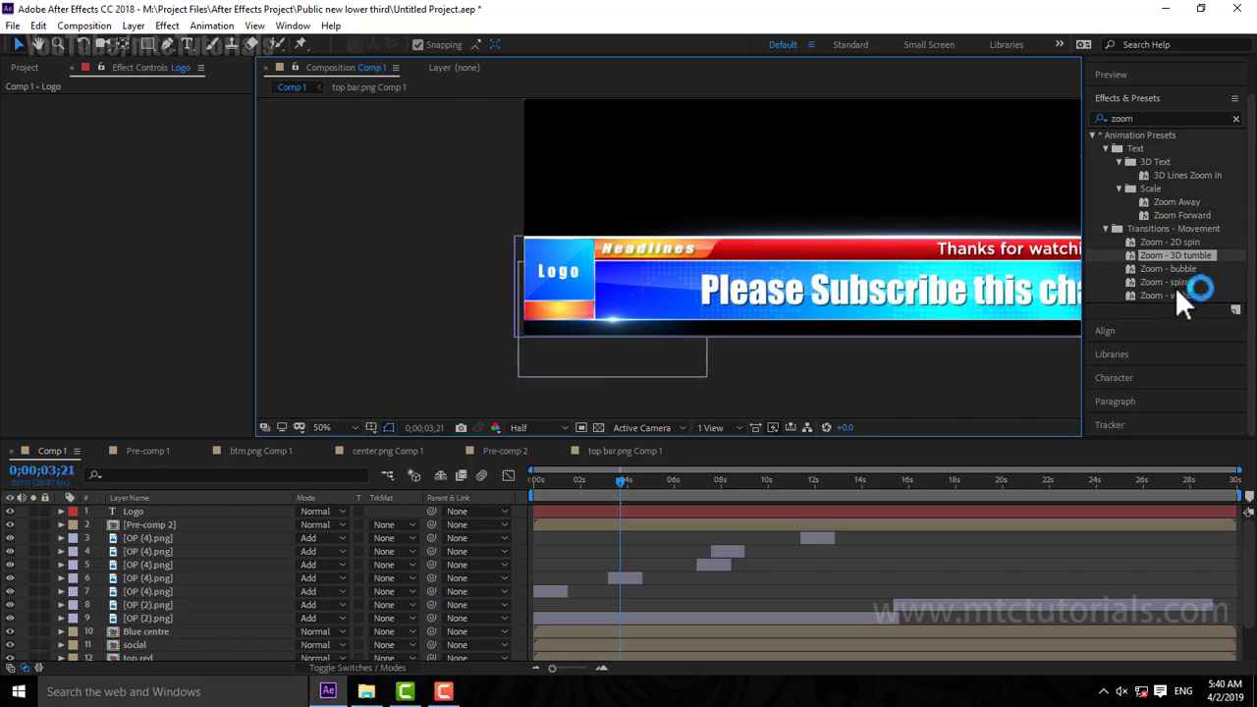
{"action": "left_click_drag", "start_coordinate": [1178, 283], "coordinate": [687, 413]}
{"action": "left_click_drag", "start_coordinate": [594, 509], "coordinate": [607, 482]}
{"action": "key", "text": "space"}
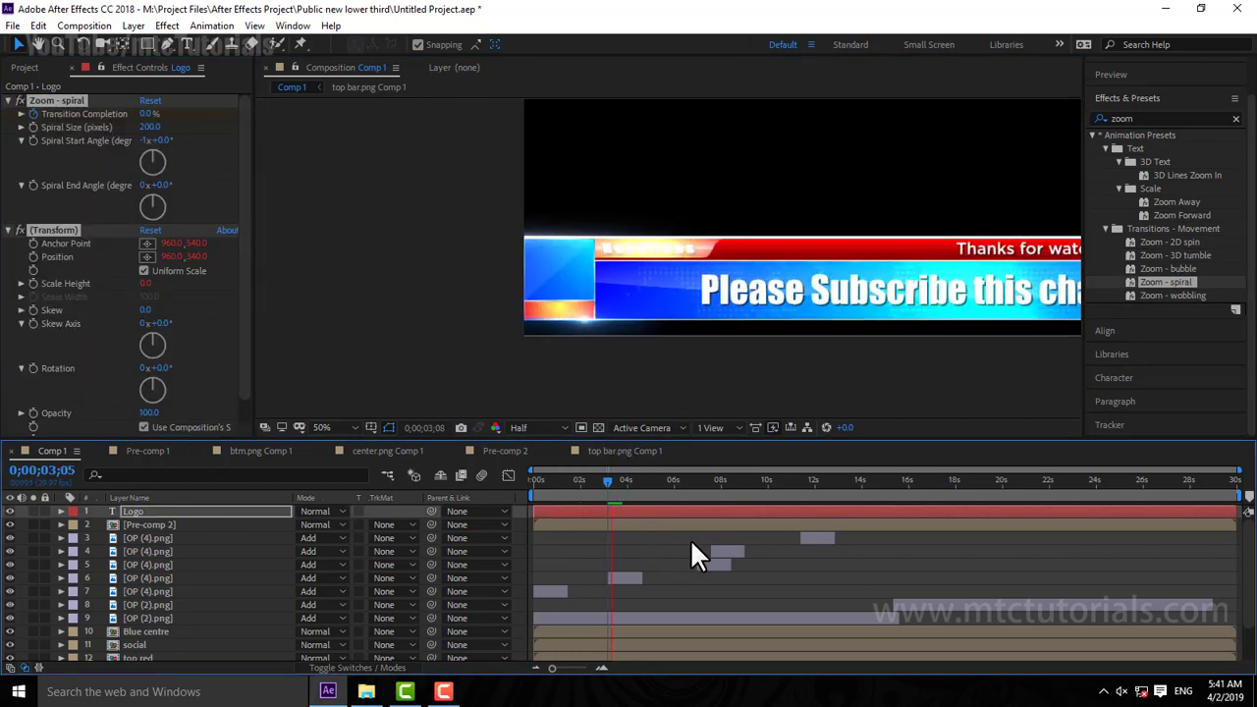
{"action": "key", "text": "ctrl+z"}
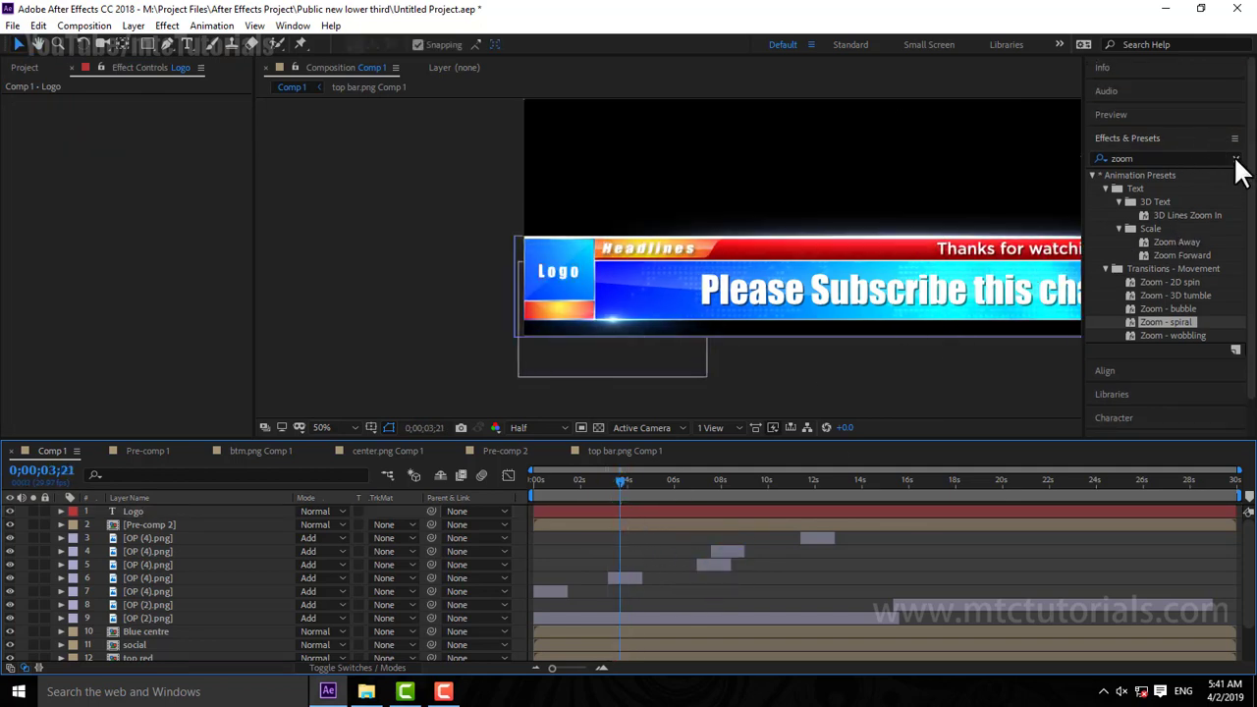
{"action": "left_click", "coordinate": [1235, 158]}
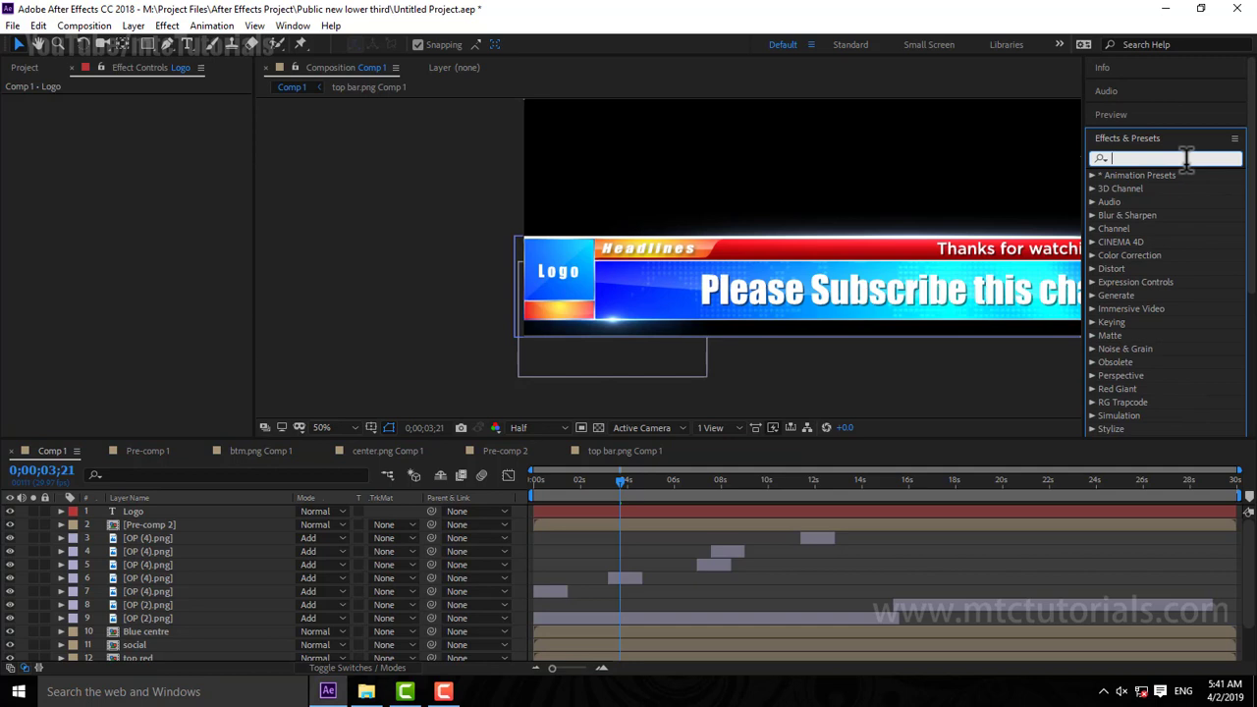
Step: Clear the '3d fla' preset search, go to 0;00;00;00, and select the Logo layer
{"action": "type", "text": "3d"}
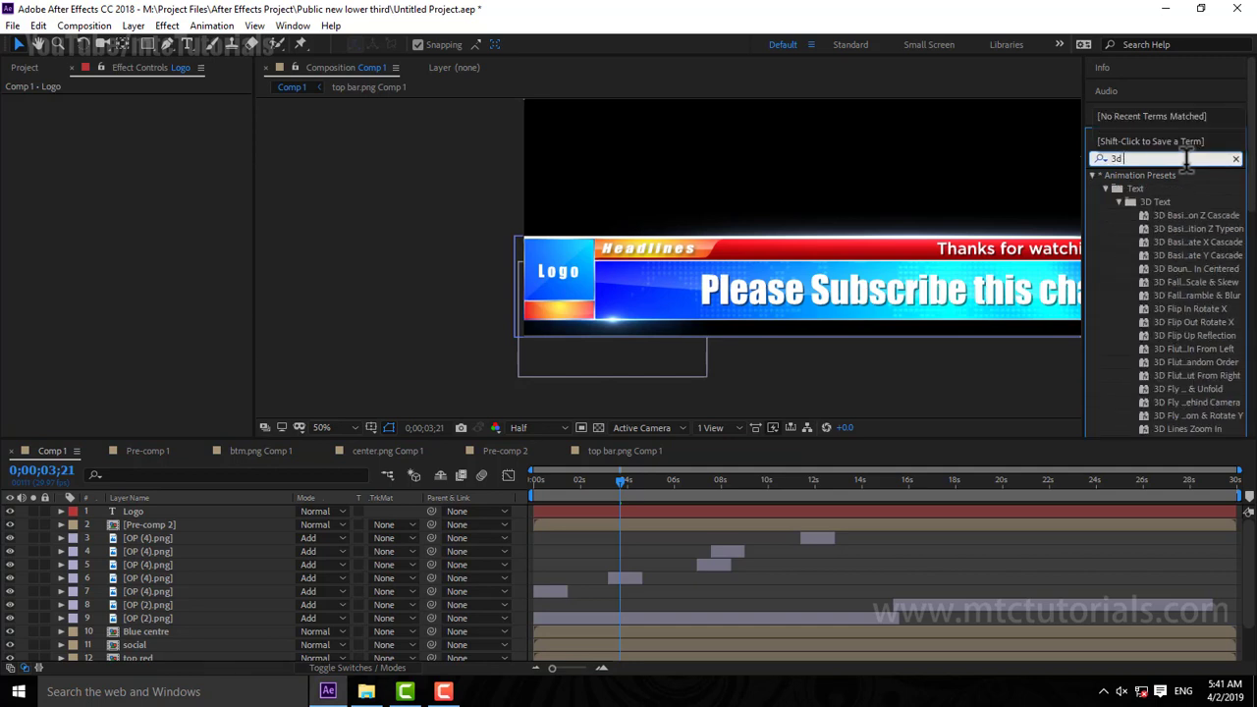
{"action": "type", "text": " fla"}
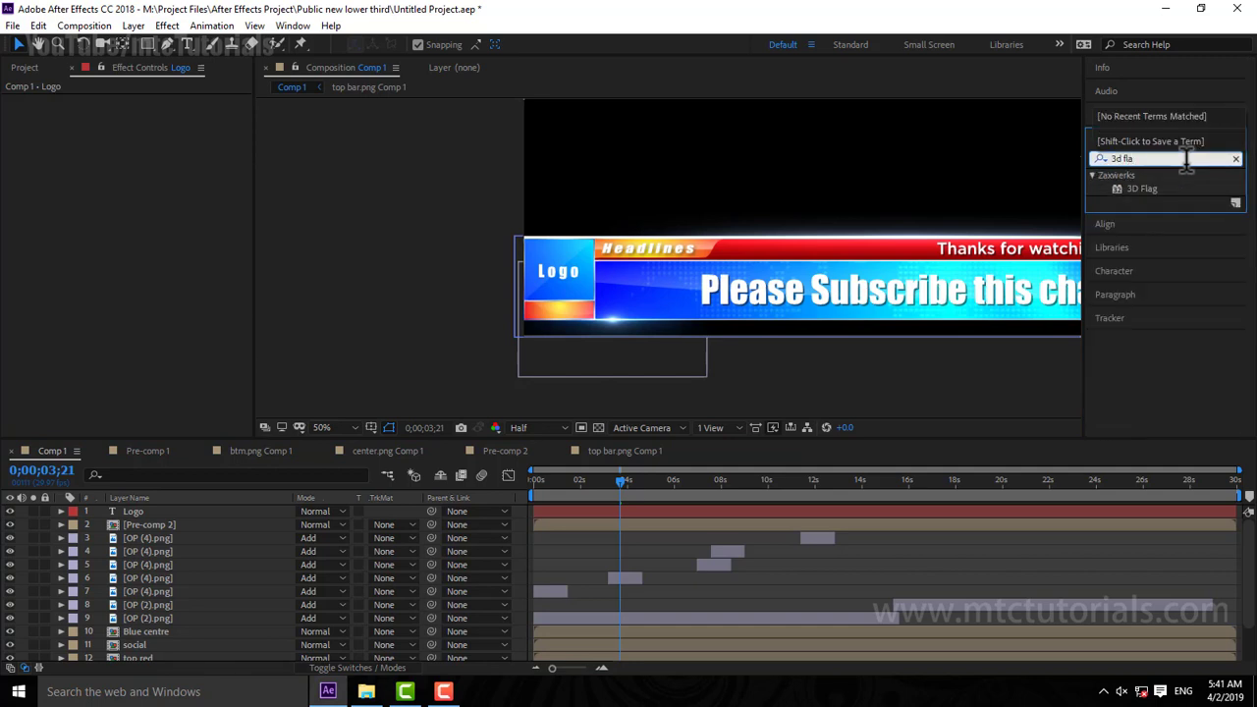
{"action": "key", "text": "BackSpace"}
{"action": "key", "text": "BackSpace"}
{"action": "key", "text": "BackSpace"}
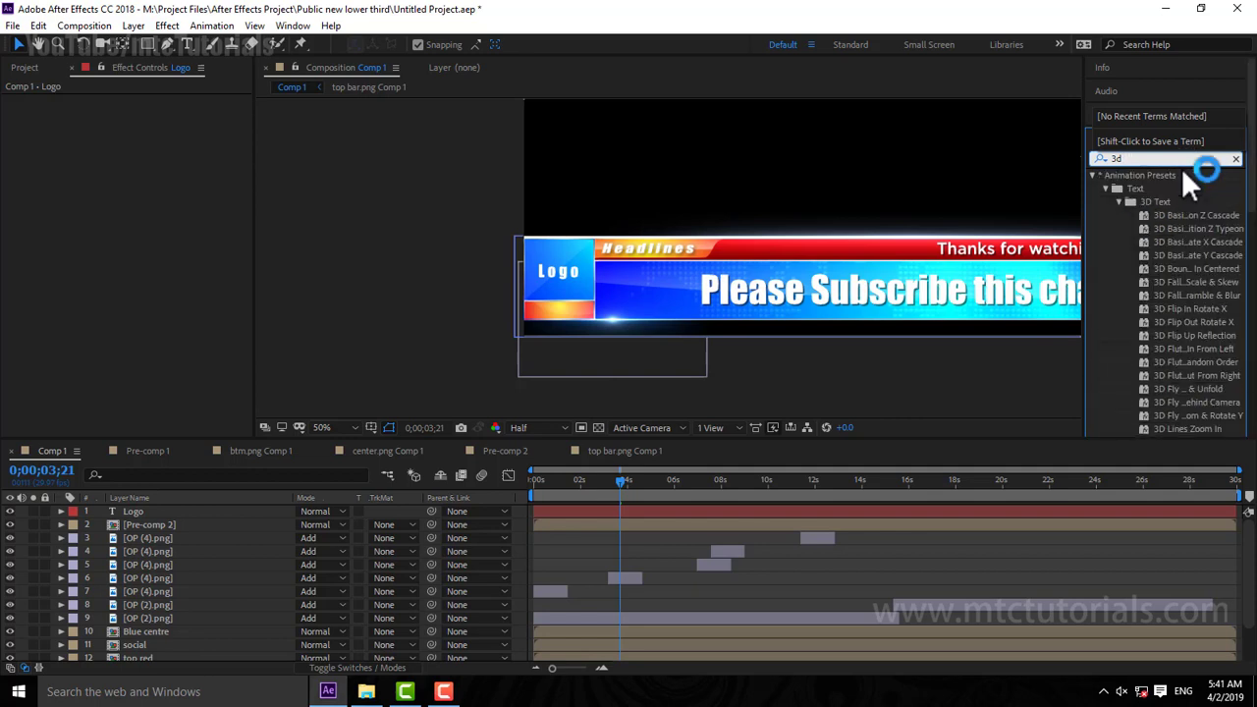
{"action": "key", "text": "BackSpace"}
{"action": "key", "text": "BackSpace"}
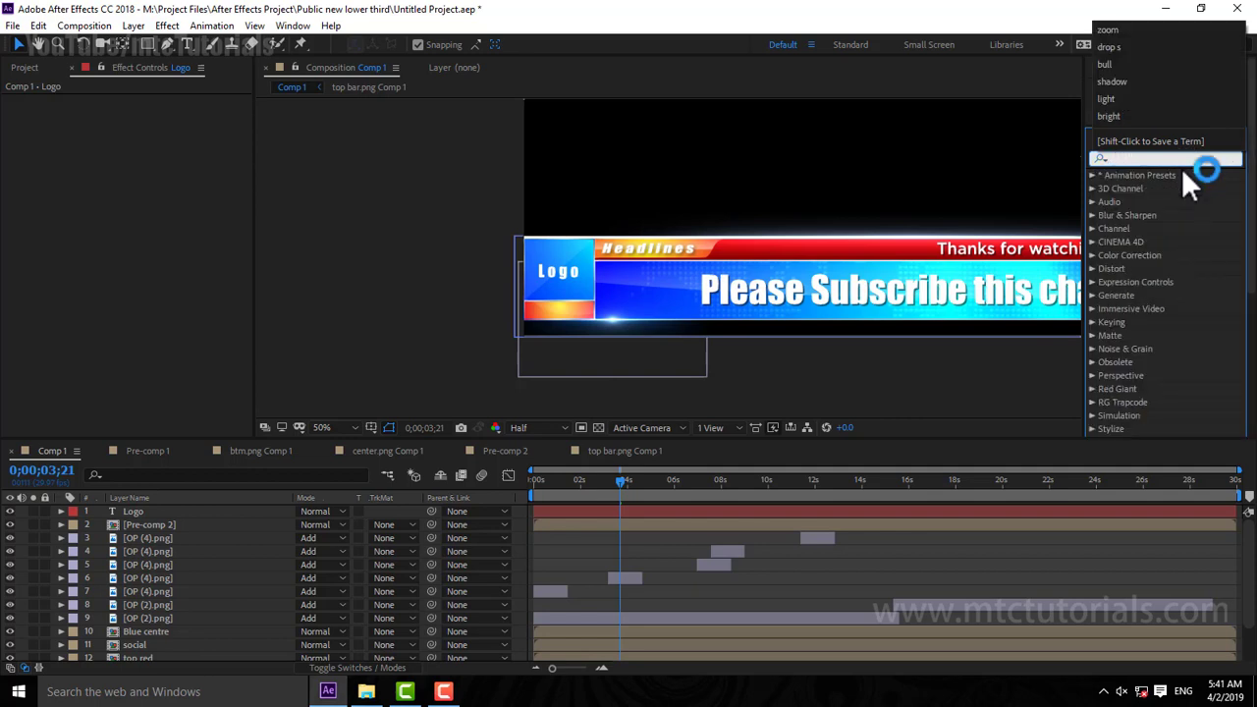
{"action": "left_click", "coordinate": [133, 510]}
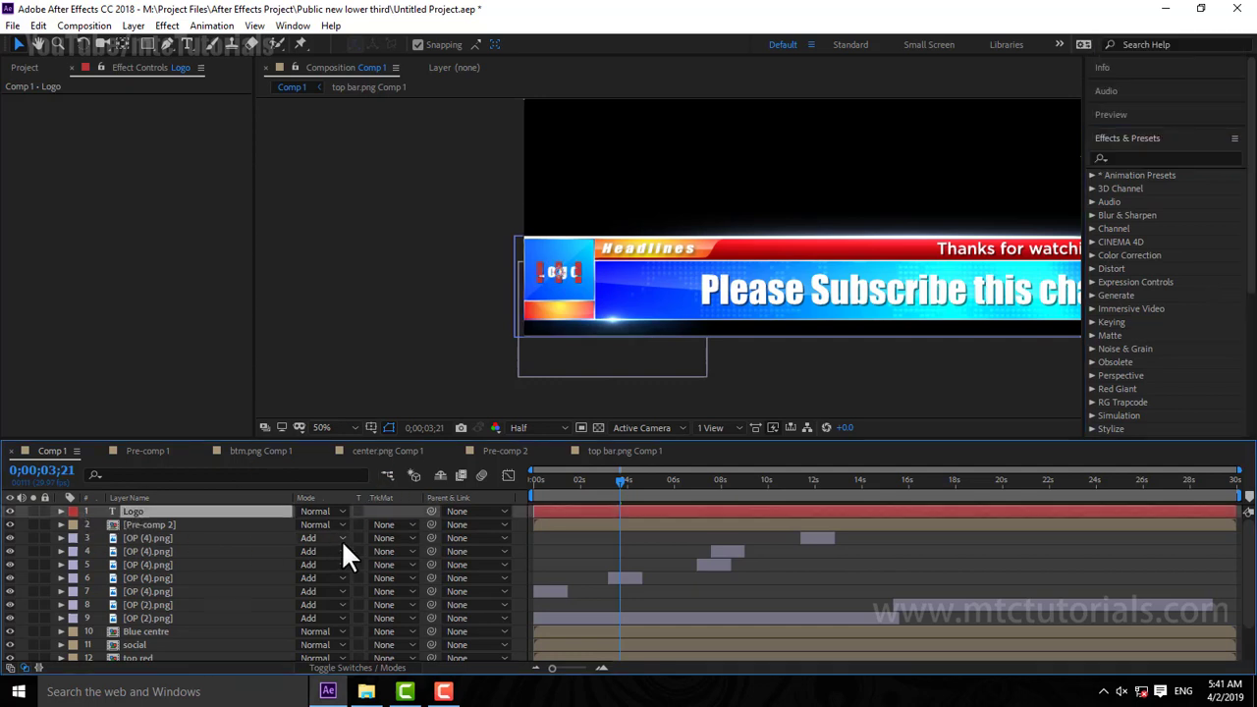
{"action": "left_click", "coordinate": [576, 553]}
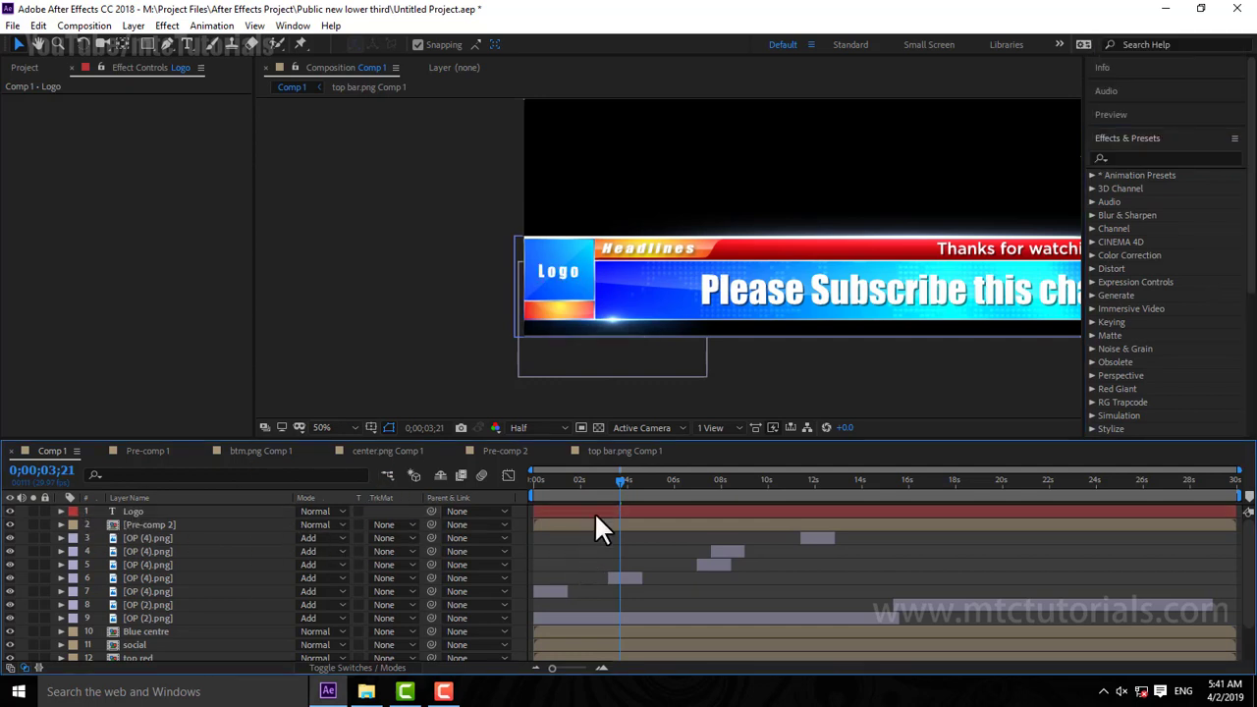
{"action": "left_click", "coordinate": [592, 539]}
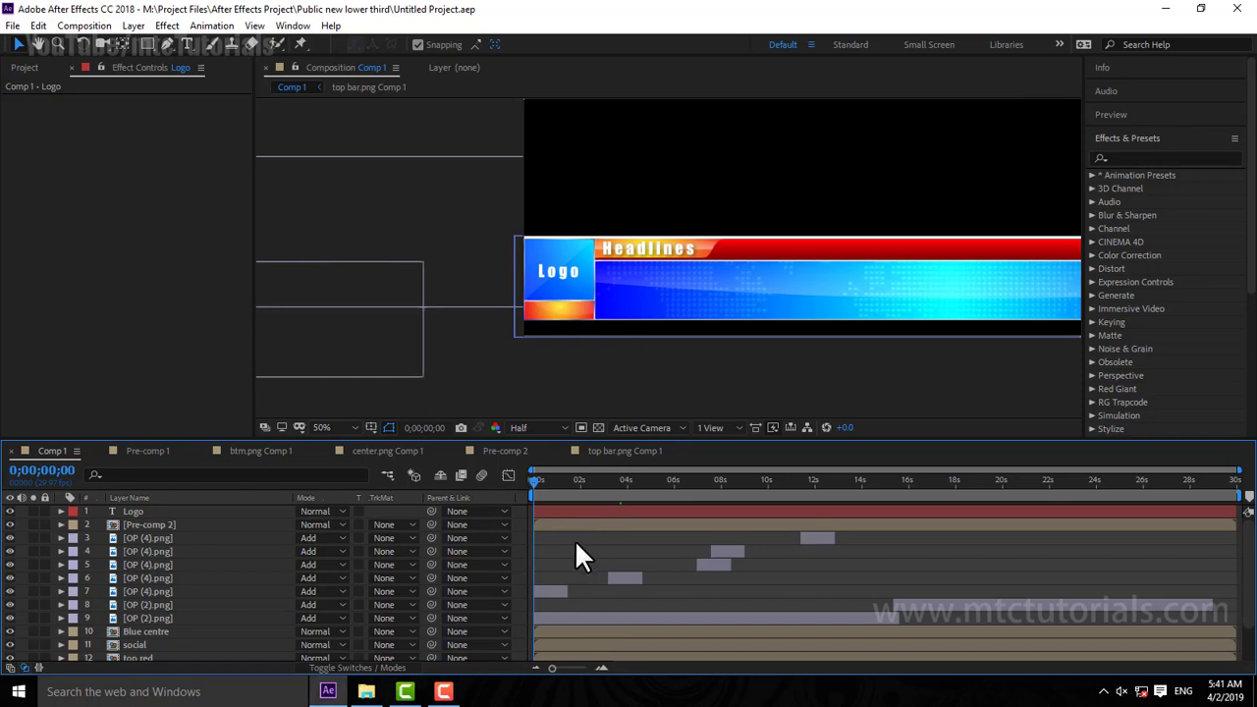
{"action": "left_click", "coordinate": [557, 274]}
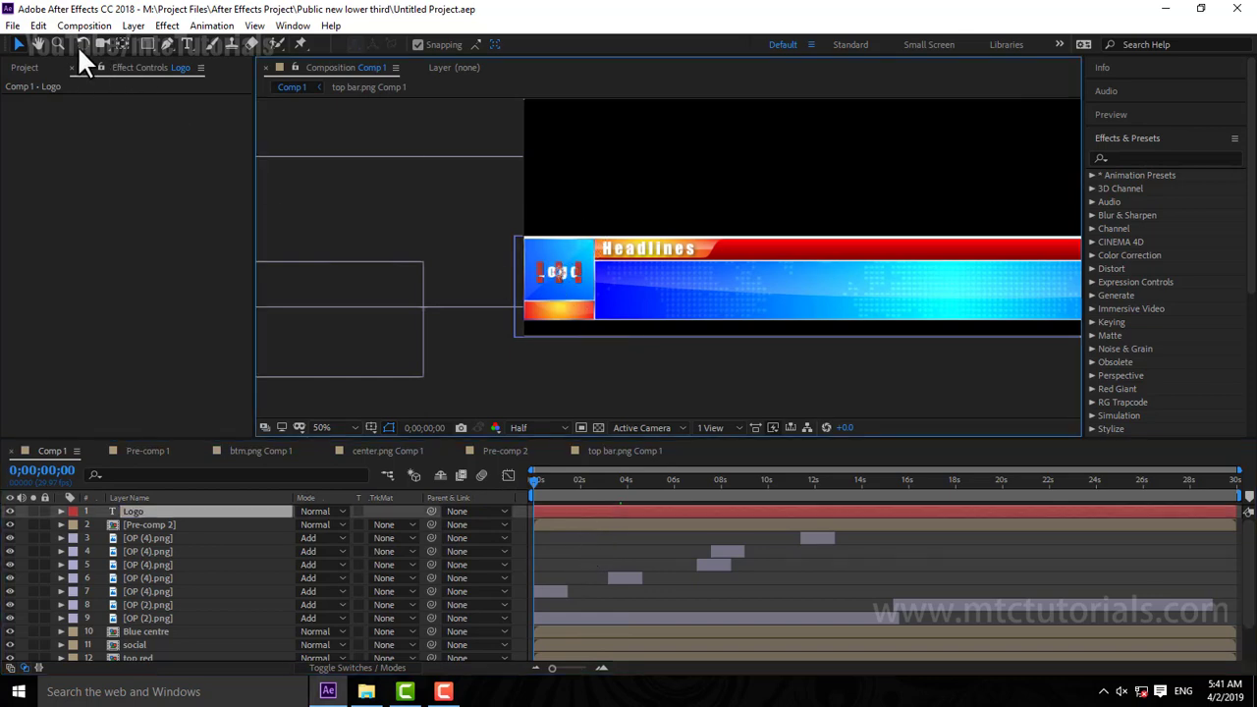
Step: Duplicate the Logo layer and lower its Position Y into the orange strip
{"action": "left_click", "coordinate": [40, 25]}
{"action": "left_click", "coordinate": [79, 228]}
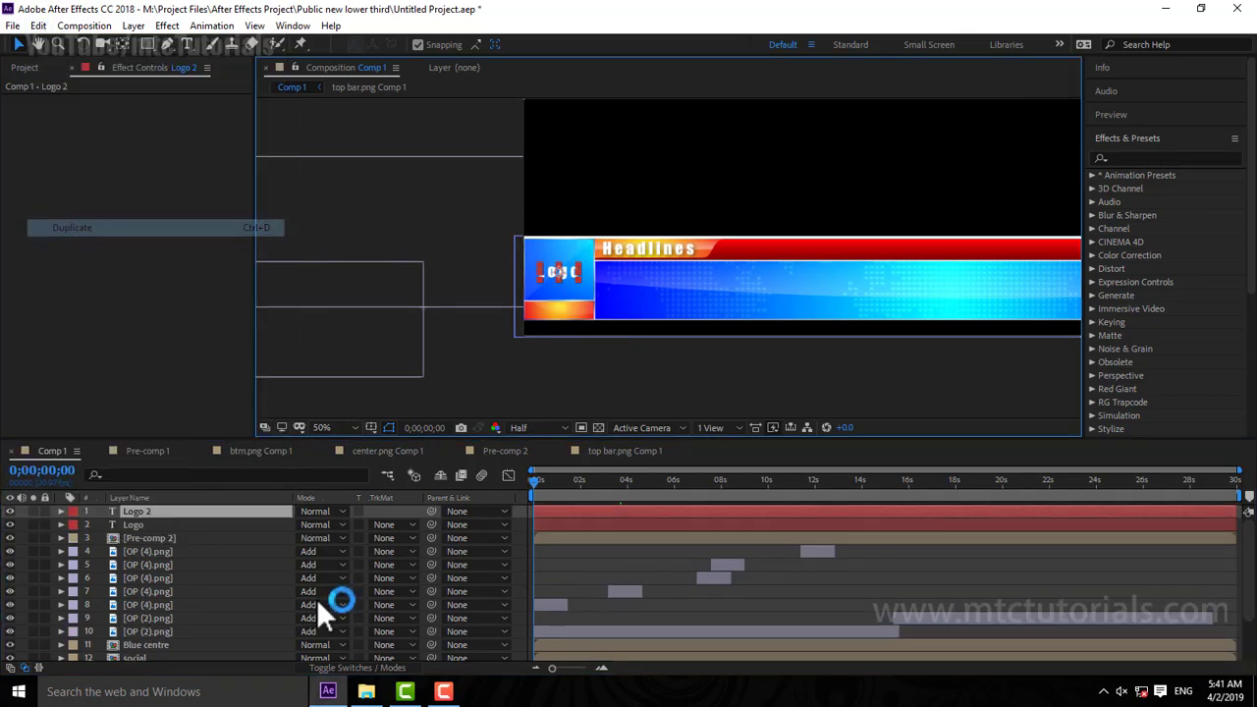
{"action": "key", "text": "p"}
{"action": "left_click_drag", "start_coordinate": [332, 525], "coordinate": [404, 525]}
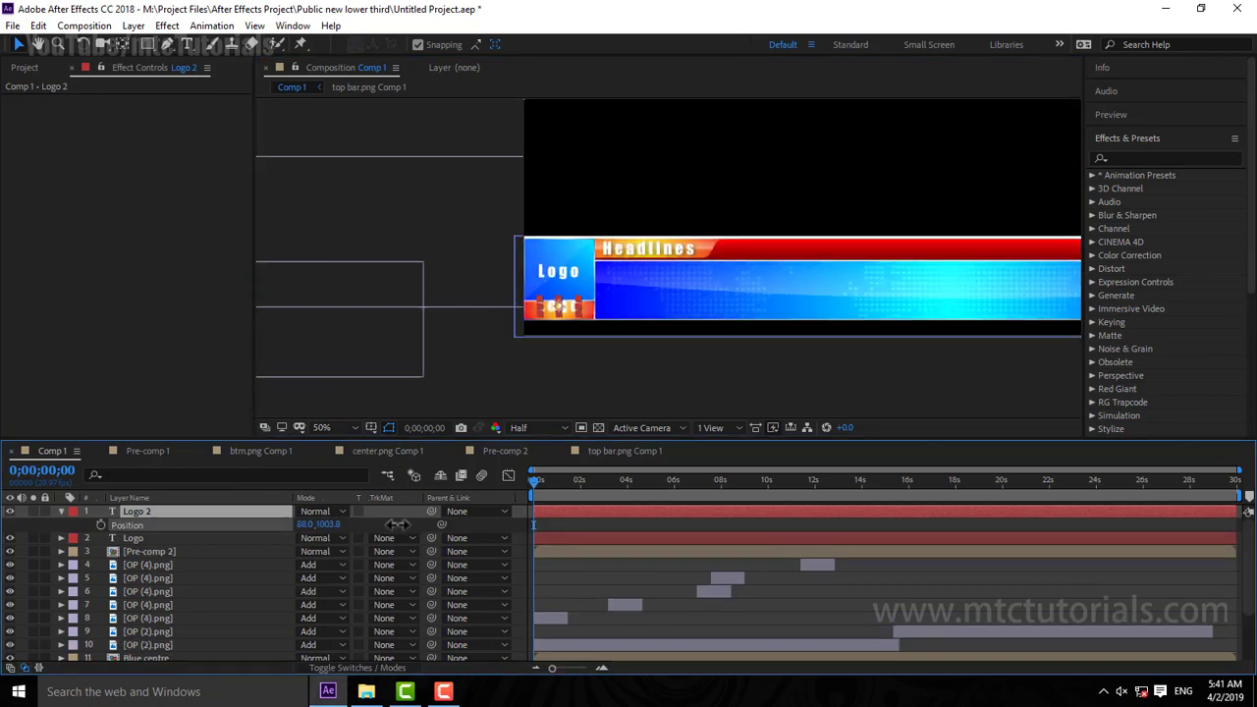
{"action": "left_click", "coordinate": [568, 303]}
Step: Change the copy's text to TIME
{"action": "double_click", "coordinate": [567, 304]}
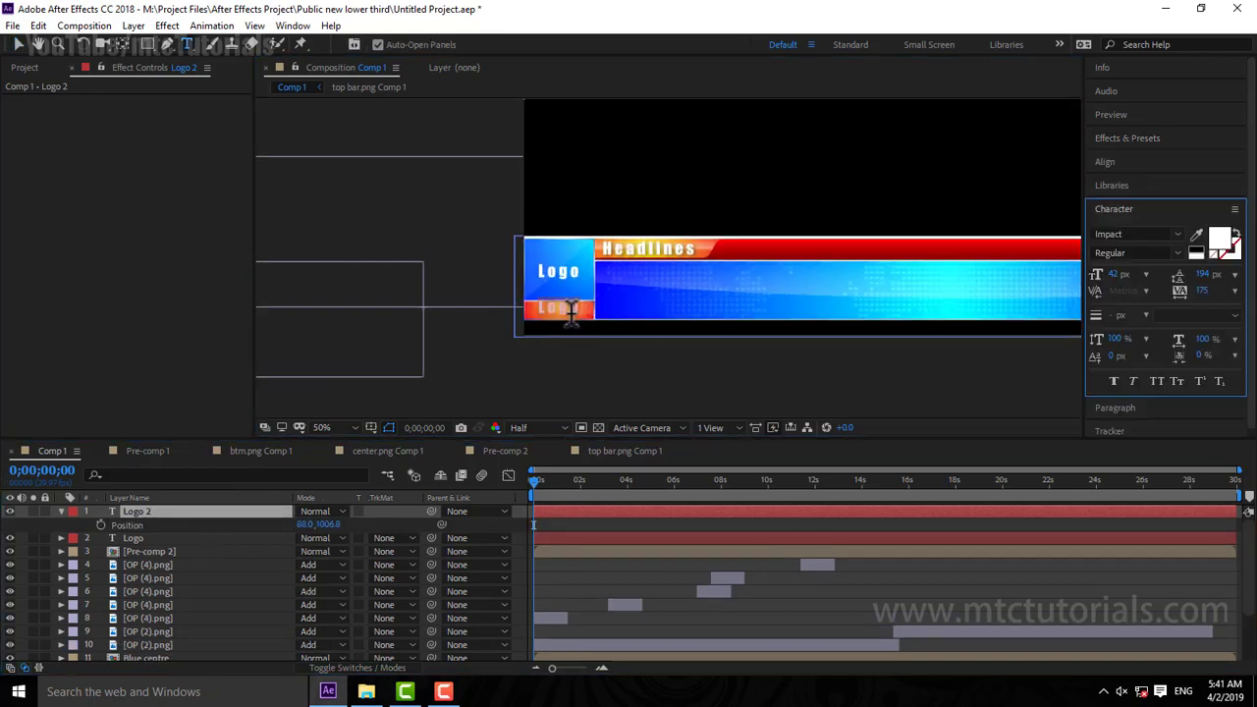
{"action": "type", "text": "TIME"}
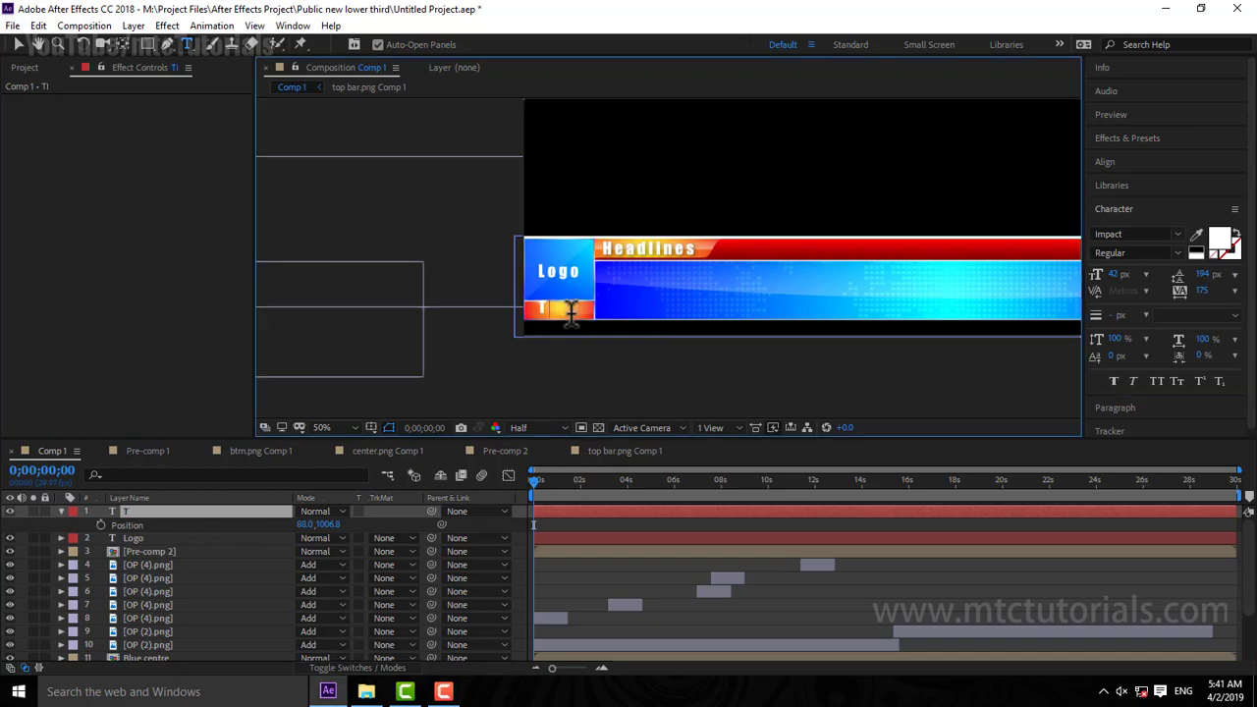
{"action": "left_click", "coordinate": [1139, 234]}
Step: Set the TIME text's font to Gotham Medium
{"action": "type", "text": "G"}
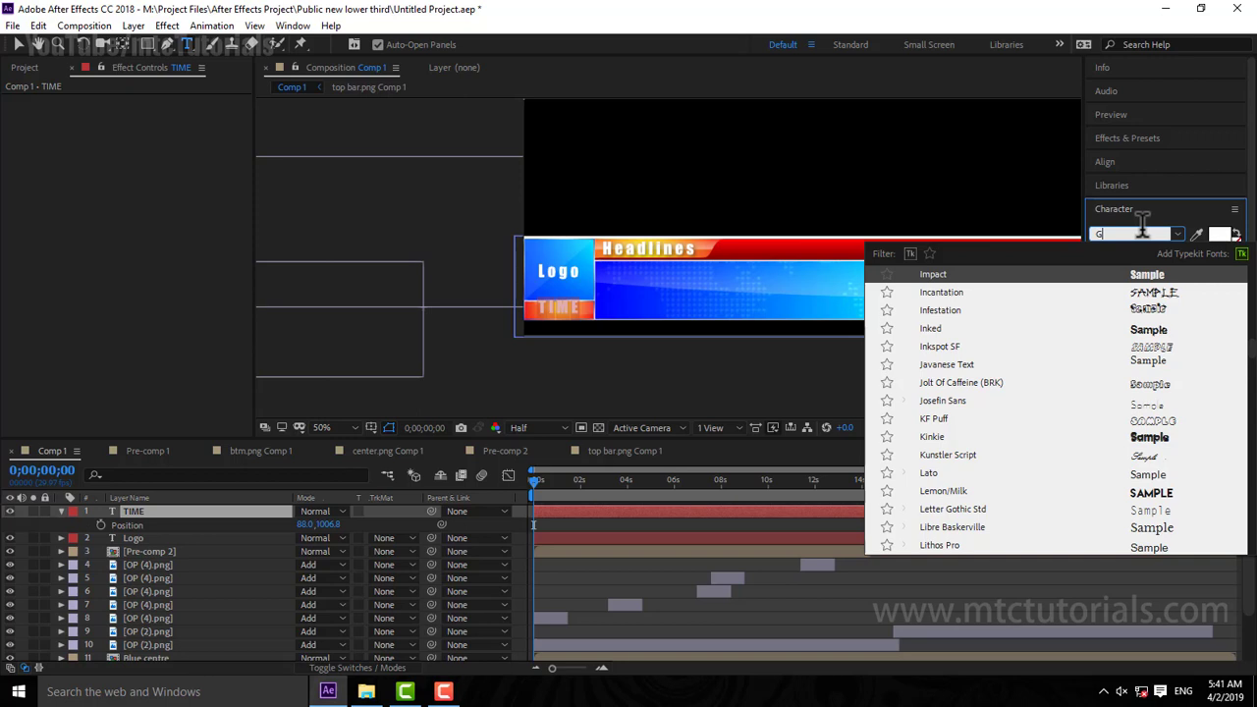
{"action": "type", "text": "OTHAM"}
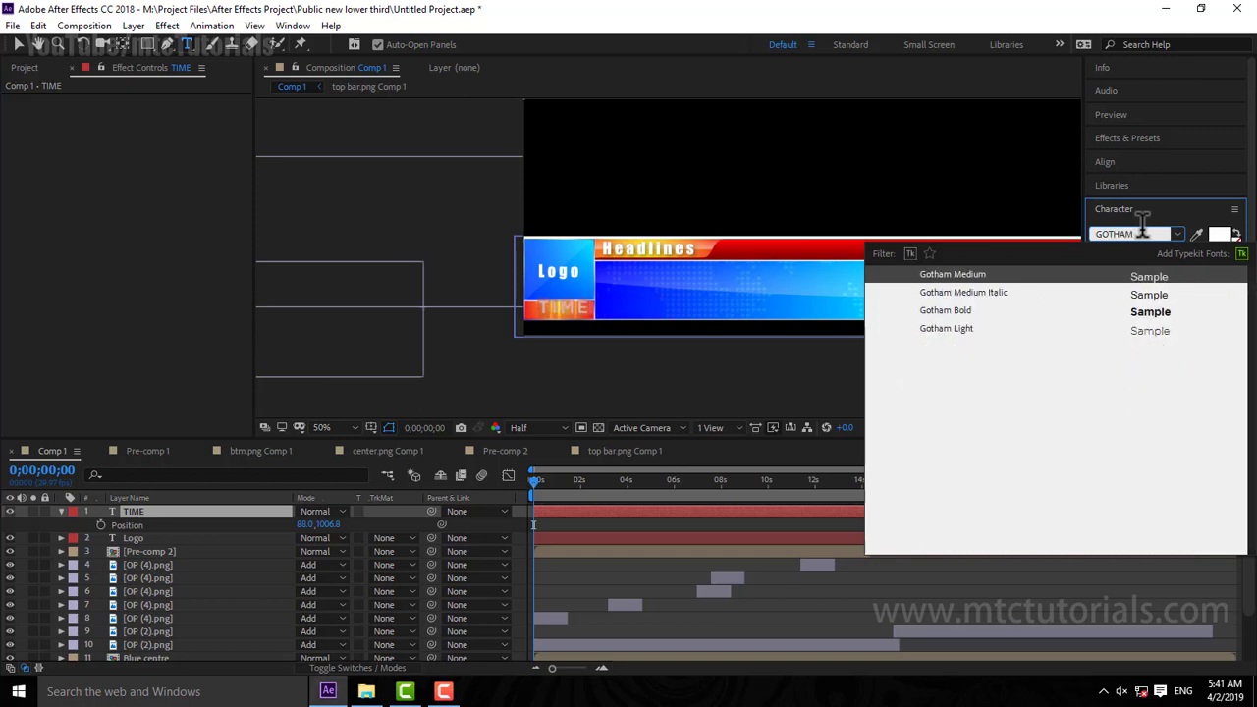
{"action": "key", "text": "Down"}
{"action": "key", "text": "Down"}
{"action": "key", "text": "Down"}
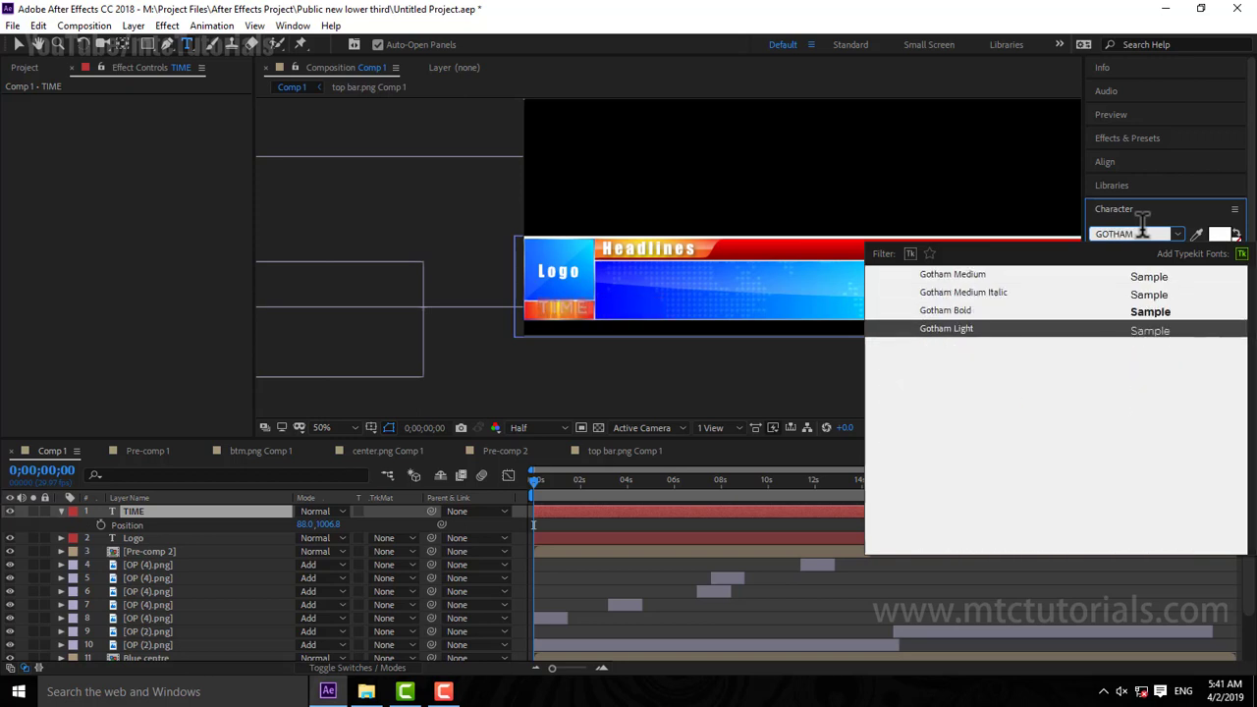
{"action": "key", "text": "Up"}
{"action": "key", "text": "Up"}
{"action": "key", "text": "Up"}
{"action": "key", "text": "Return"}
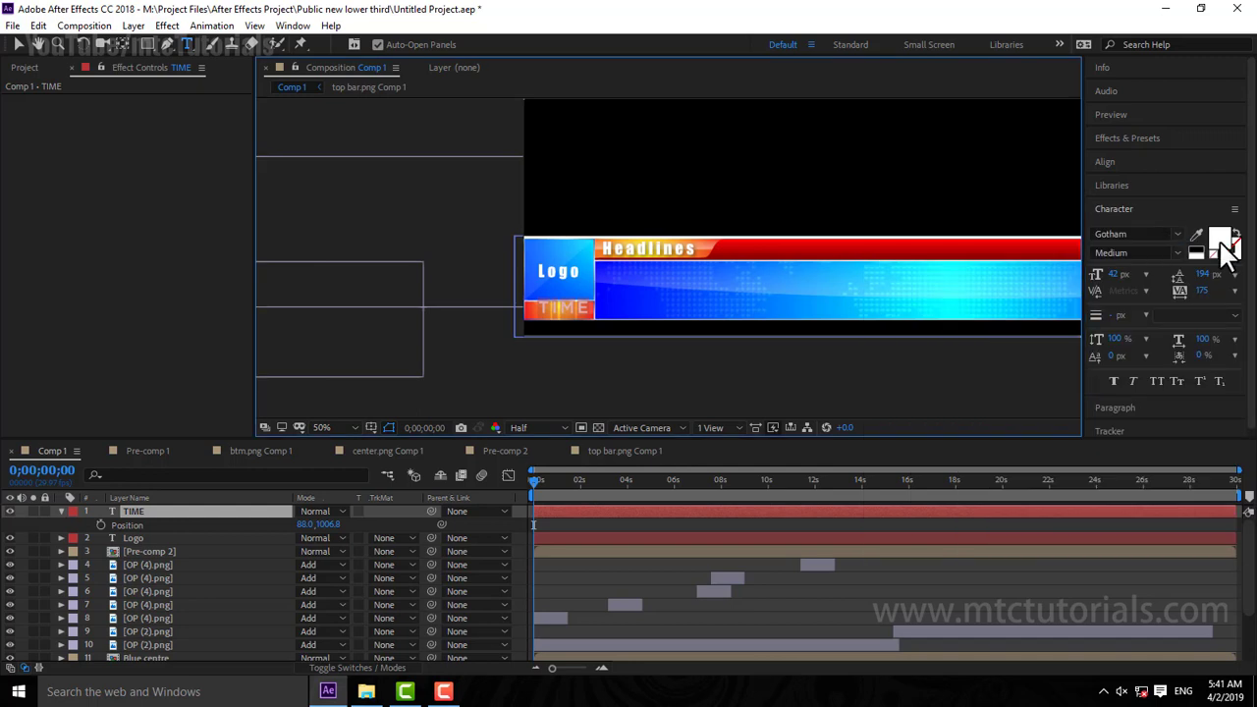
Step: Give the TIME text a near-black fill colour (1F1F1F)
{"action": "left_click", "coordinate": [1219, 241]}
{"action": "left_click_drag", "start_coordinate": [887, 553], "coordinate": [866, 559]}
{"action": "left_click", "coordinate": [1192, 387]}
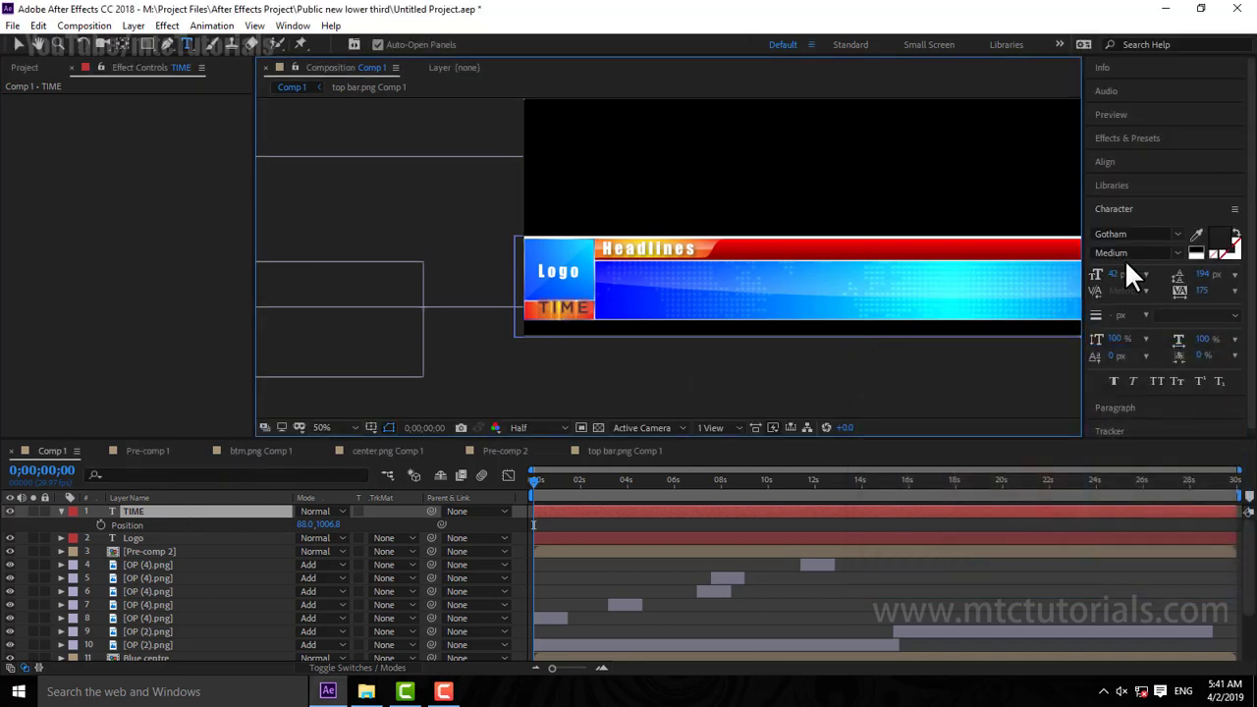
Step: Reduce the TIME text's font size to 30 px and return to the Selection tool
{"action": "left_click", "coordinate": [171, 511]}
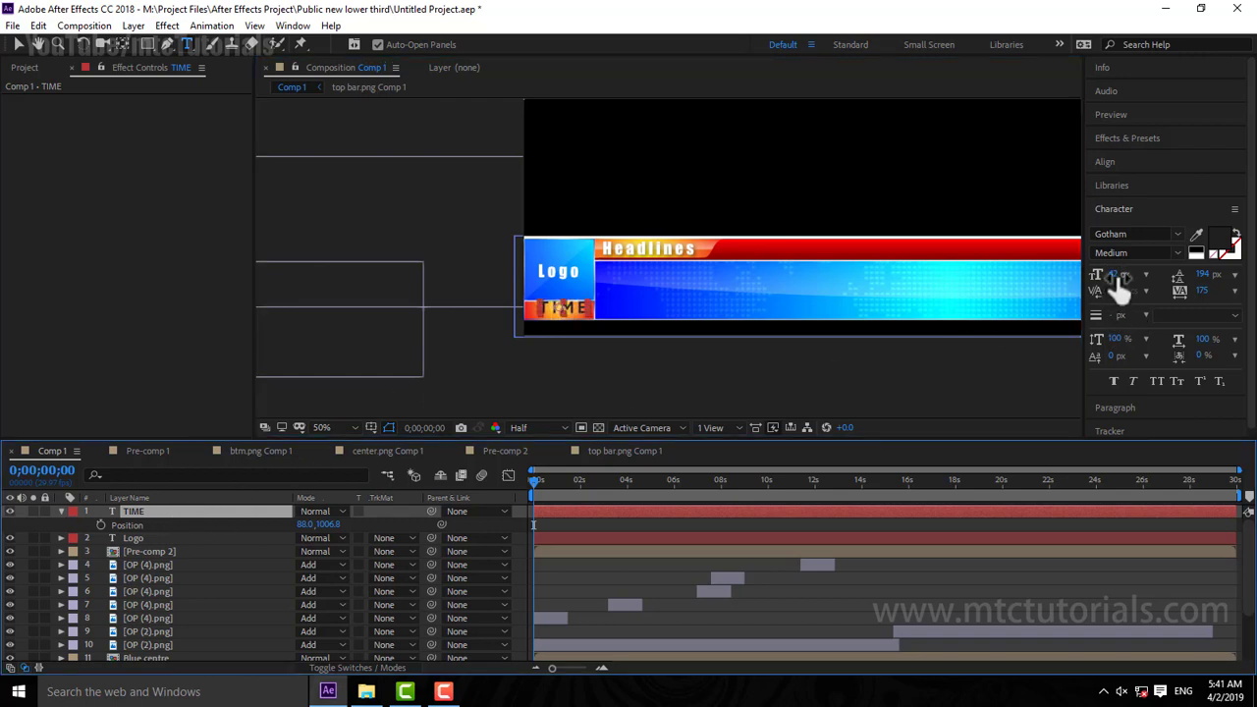
{"action": "left_click_drag", "start_coordinate": [1119, 283], "coordinate": [1116, 275]}
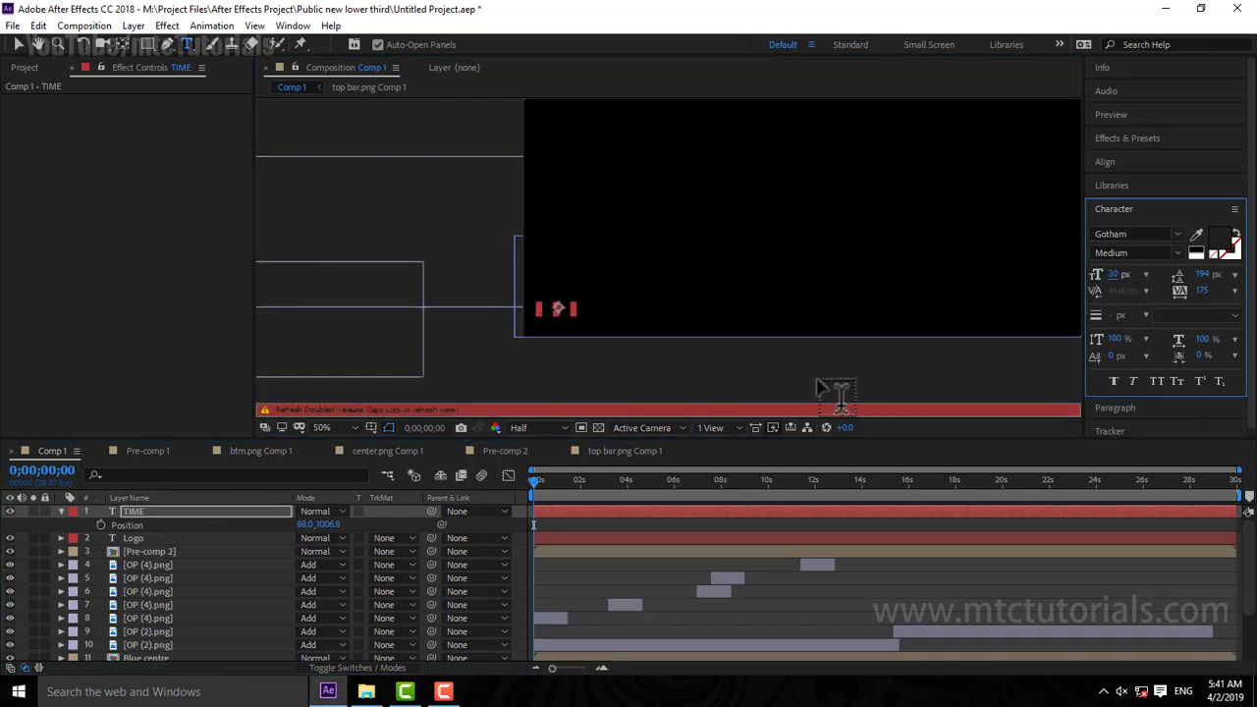
{"action": "key", "text": "Caps_Lock"}
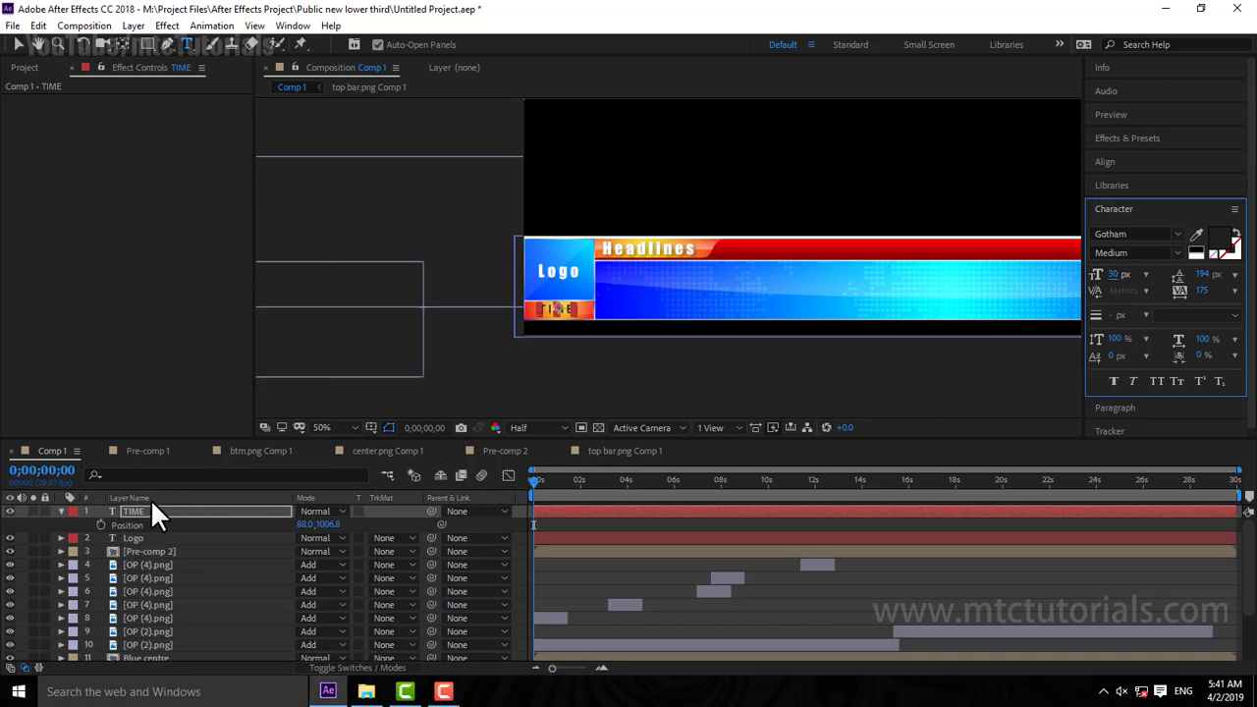
{"action": "left_click", "coordinate": [15, 45]}
{"action": "left_click", "coordinate": [592, 355]}
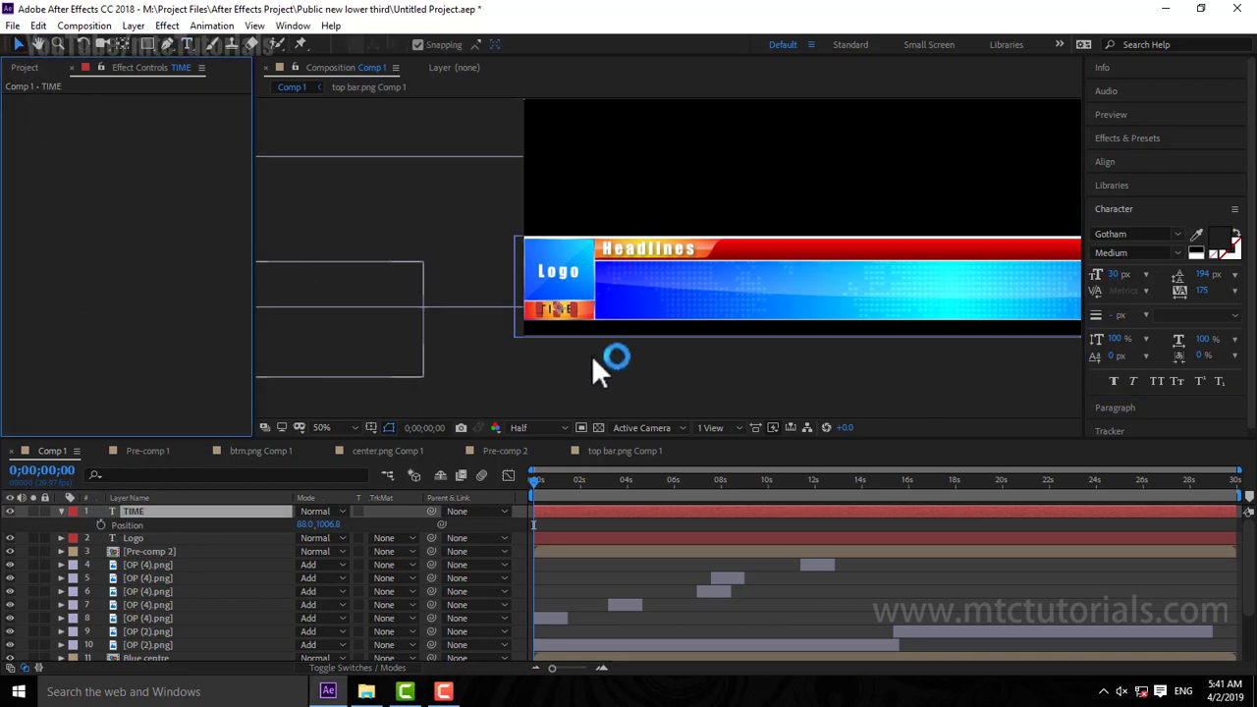
Step: Move the TIME layer to position 93.0, 1010.8 within the orange strip, then fit the viewer to the frame
{"action": "left_click", "coordinate": [555, 310]}
{"action": "scroll", "coordinate": [513, 356], "scroll_direction": "up", "scroll_amount": 2}
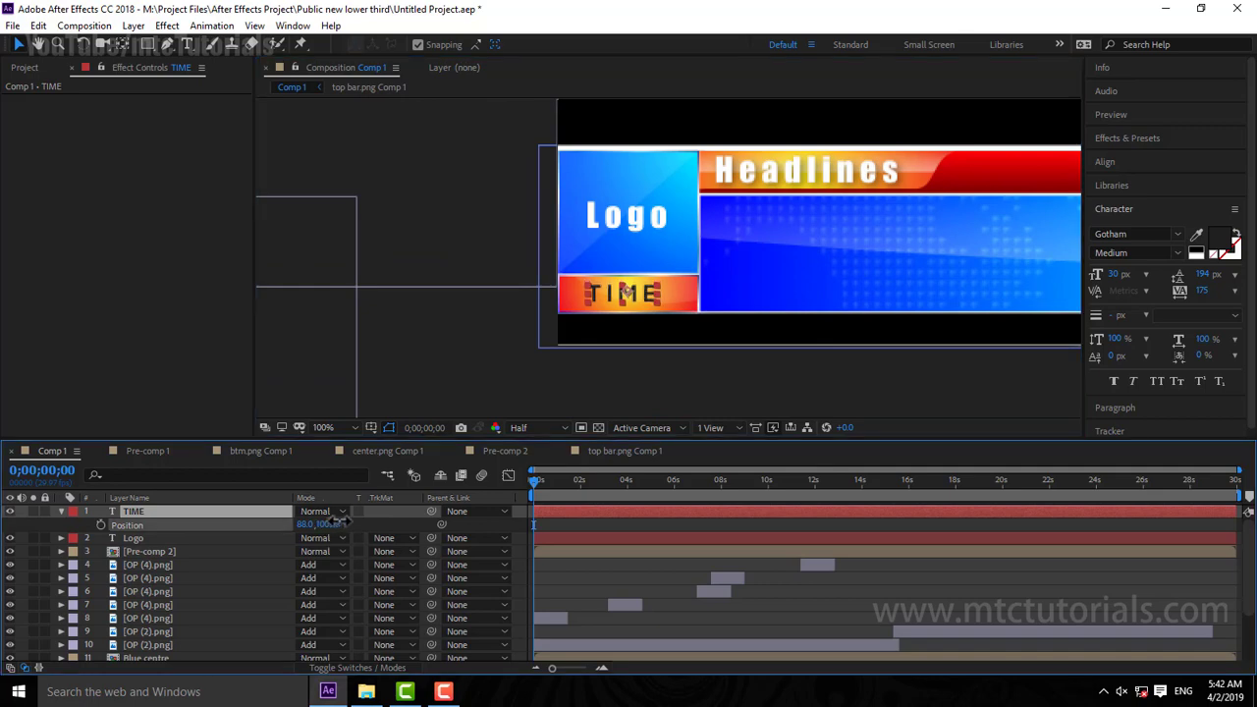
{"action": "left_click_drag", "start_coordinate": [308, 523], "coordinate": [331, 522]}
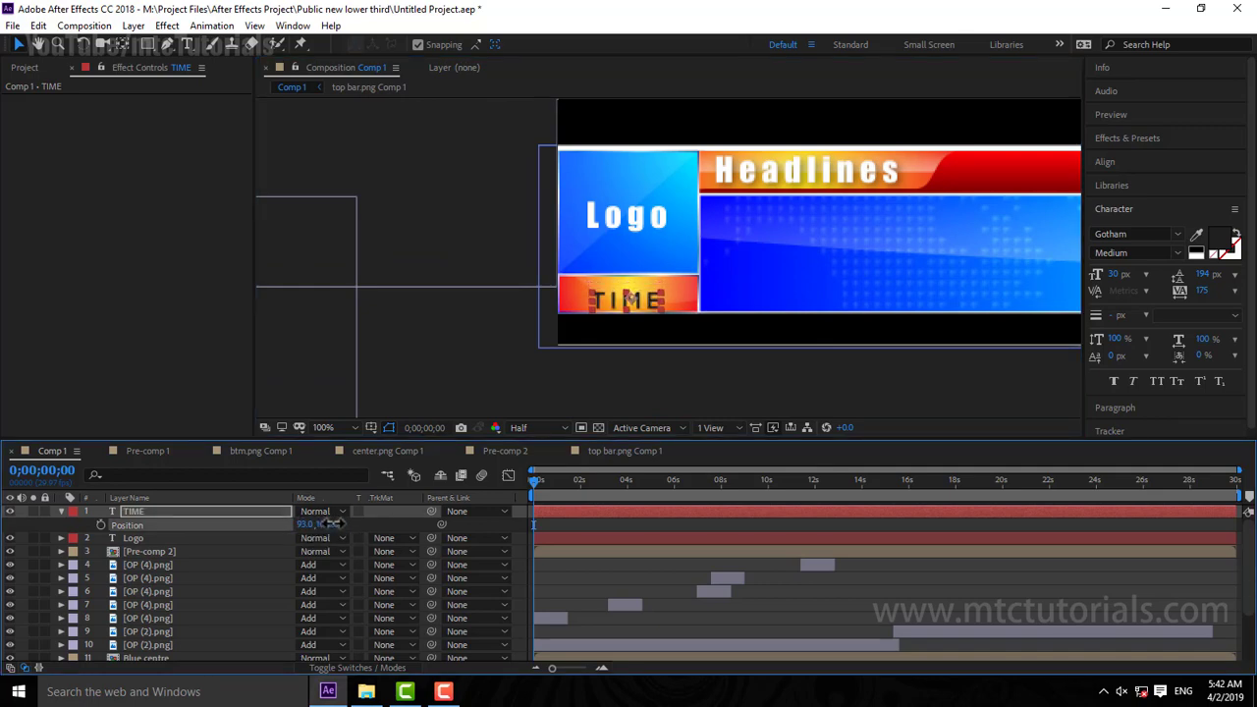
{"action": "left_click_drag", "start_coordinate": [331, 522], "coordinate": [317, 523]}
{"action": "left_click", "coordinate": [559, 365]}
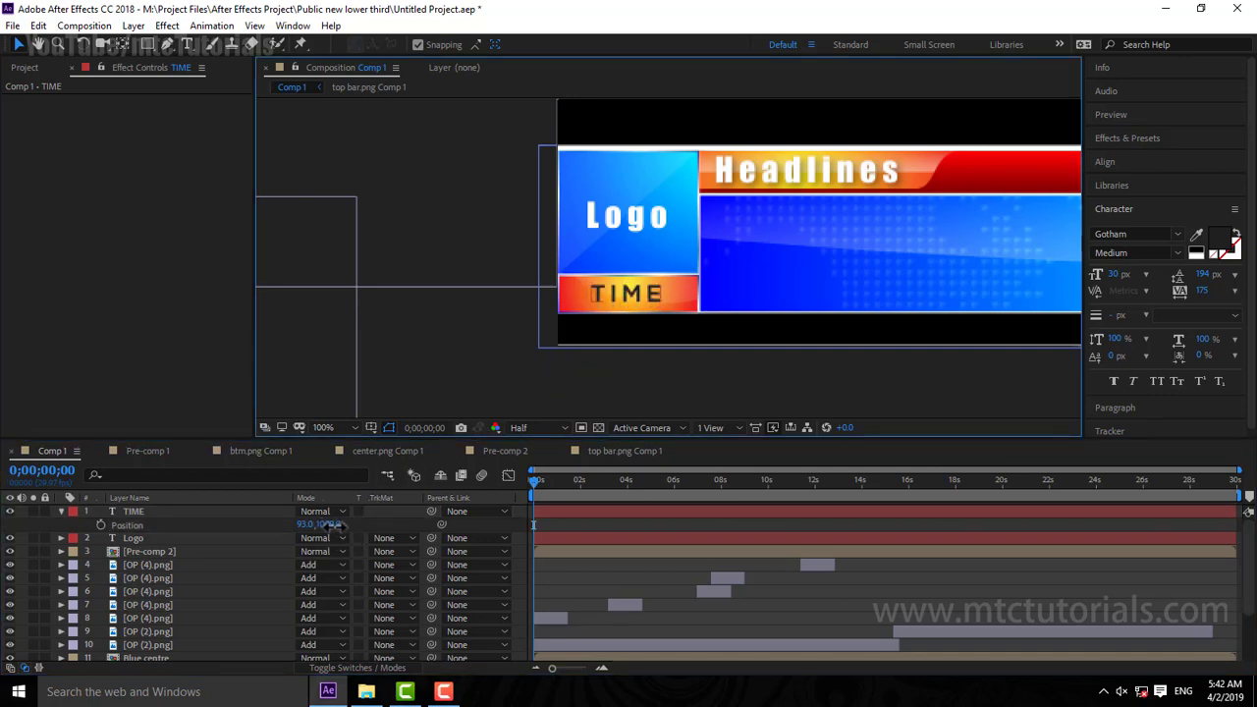
{"action": "left_click_drag", "start_coordinate": [330, 524], "coordinate": [332, 525]}
{"action": "left_click", "coordinate": [324, 427]}
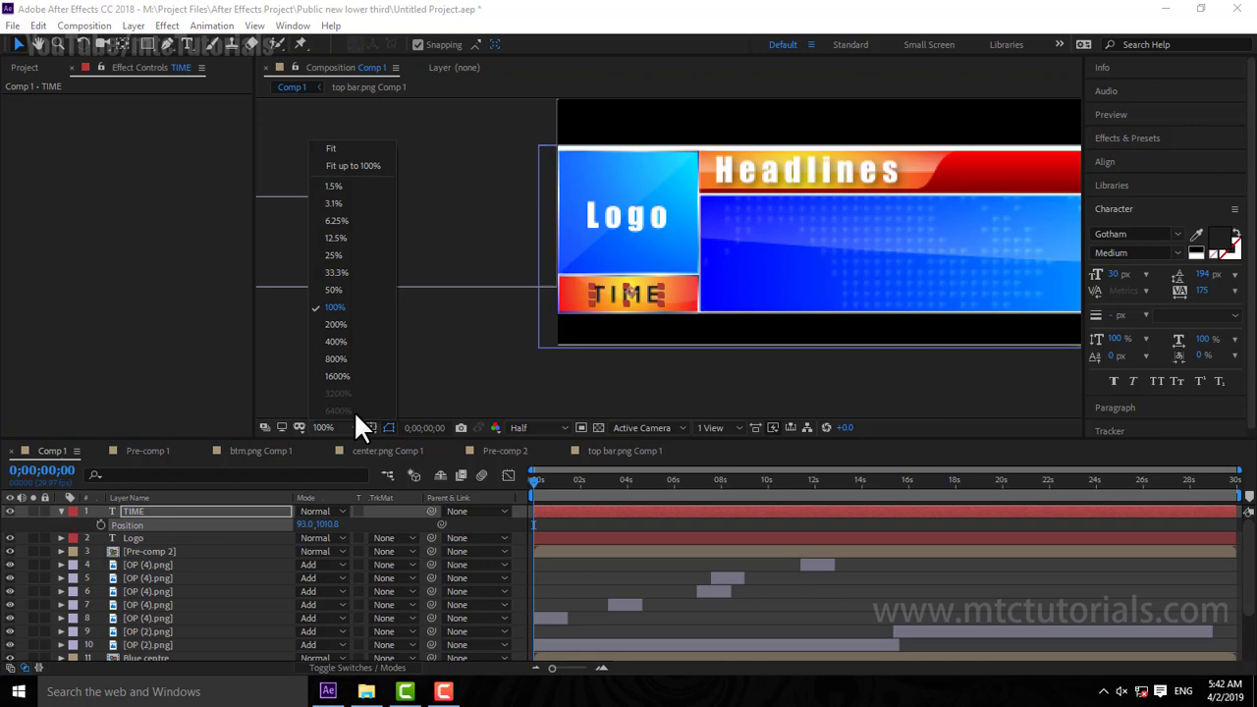
{"action": "left_click", "coordinate": [337, 153]}
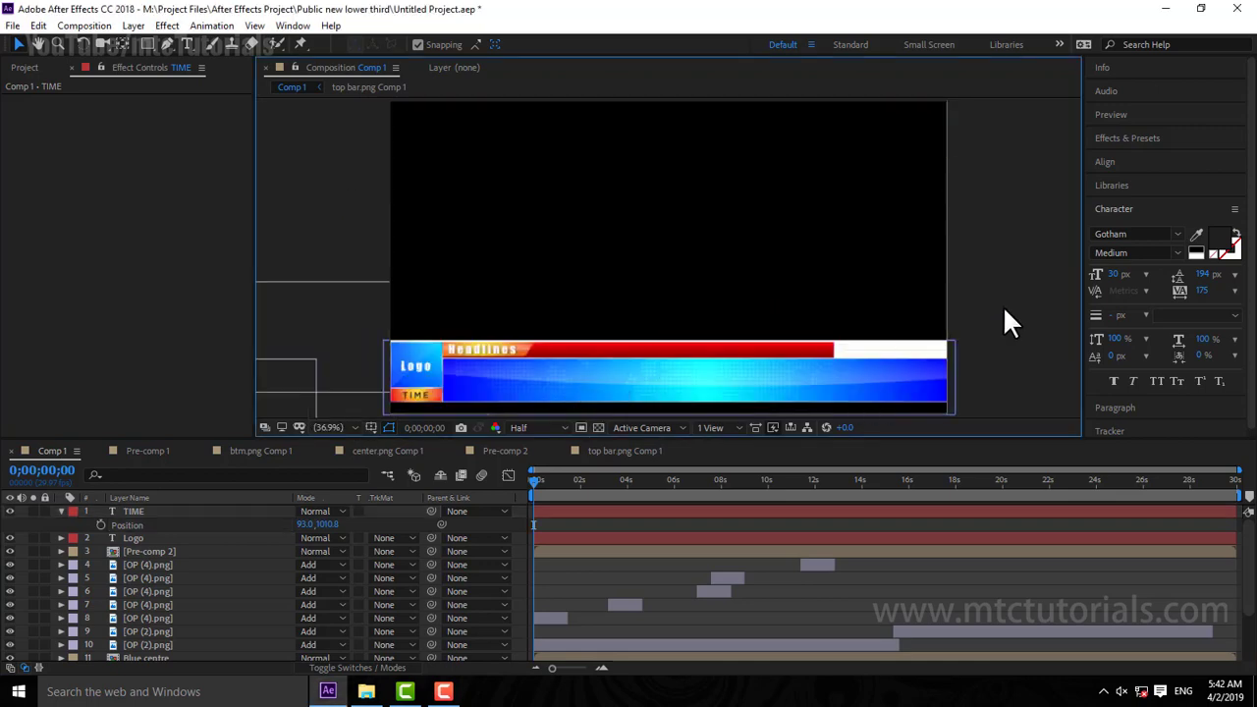